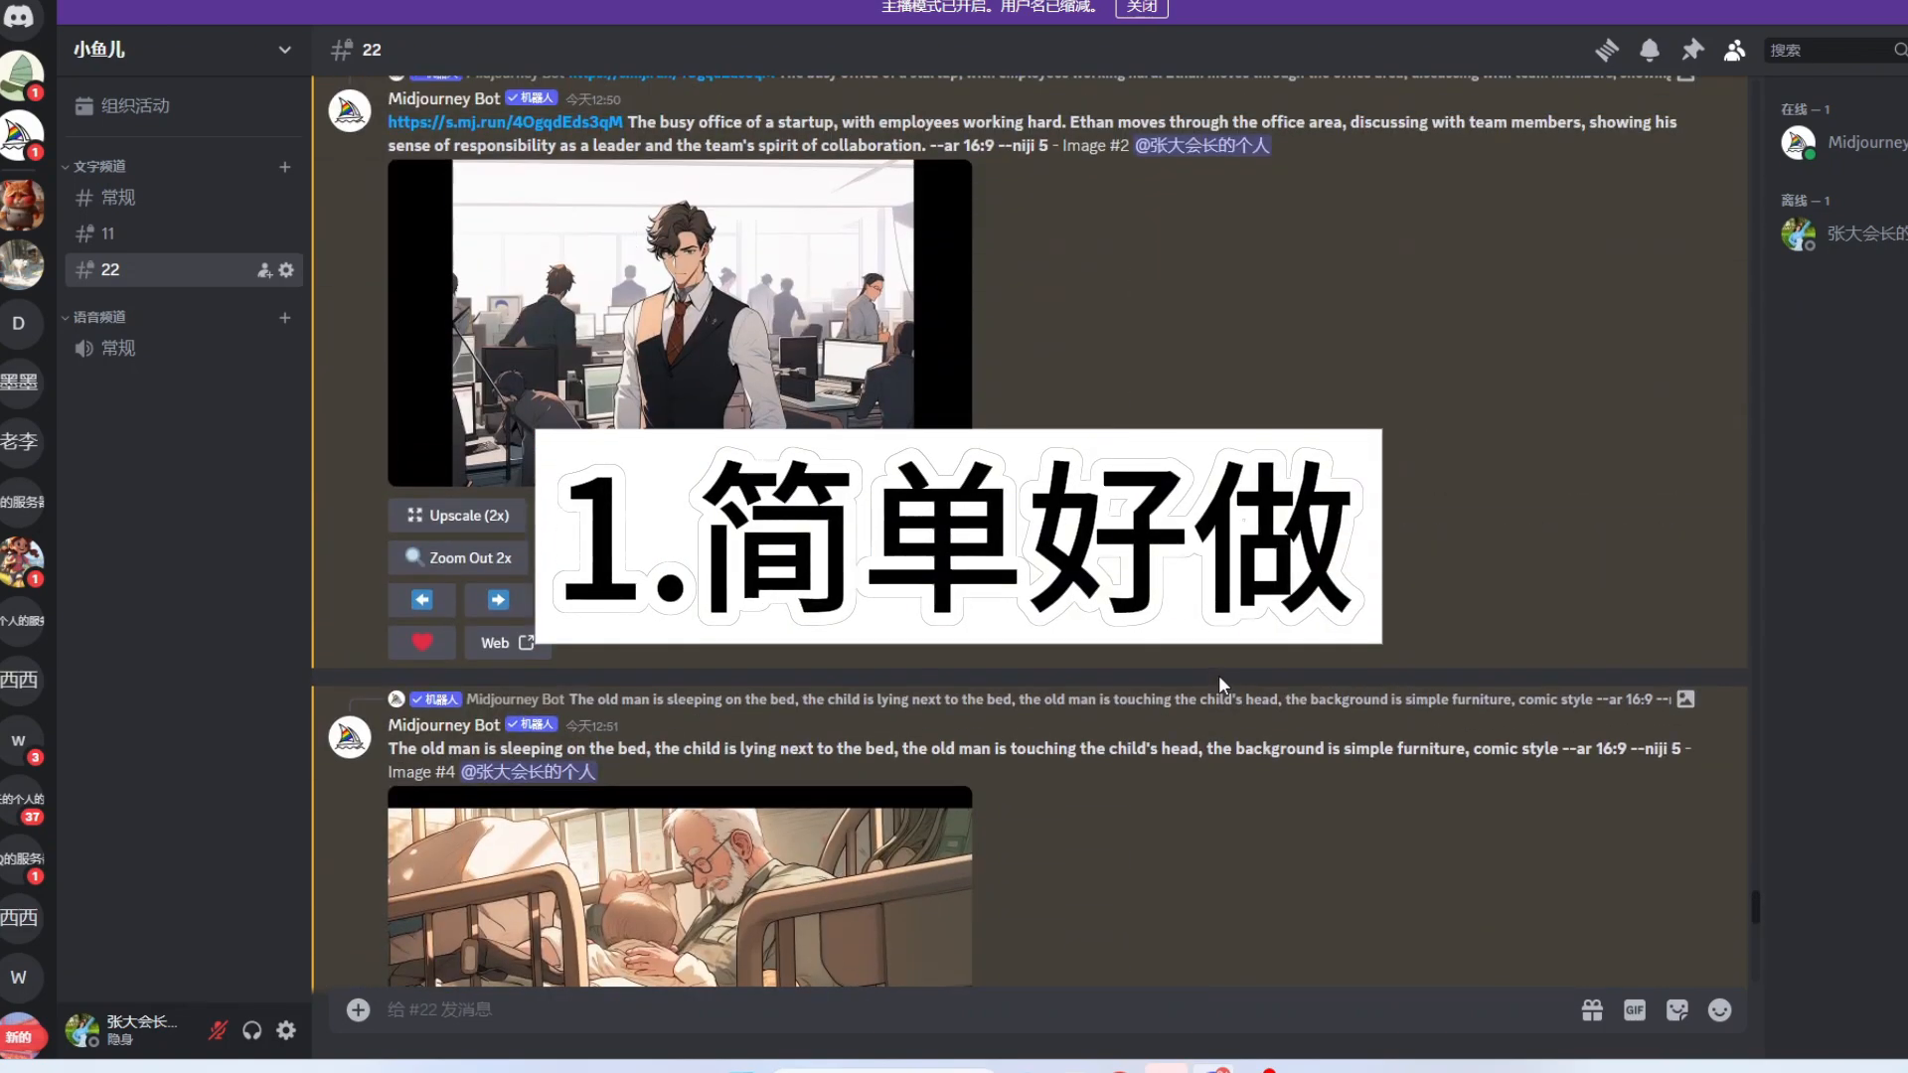
Step: Review the comic-style images generated by Midjourney Bot in channel #22
{"action": "scroll", "coordinate": [1220, 684], "scroll_direction": "up", "scroll_amount": 10}
{"action": "scroll", "coordinate": [1218, 676], "scroll_direction": "up", "scroll_amount": 3}
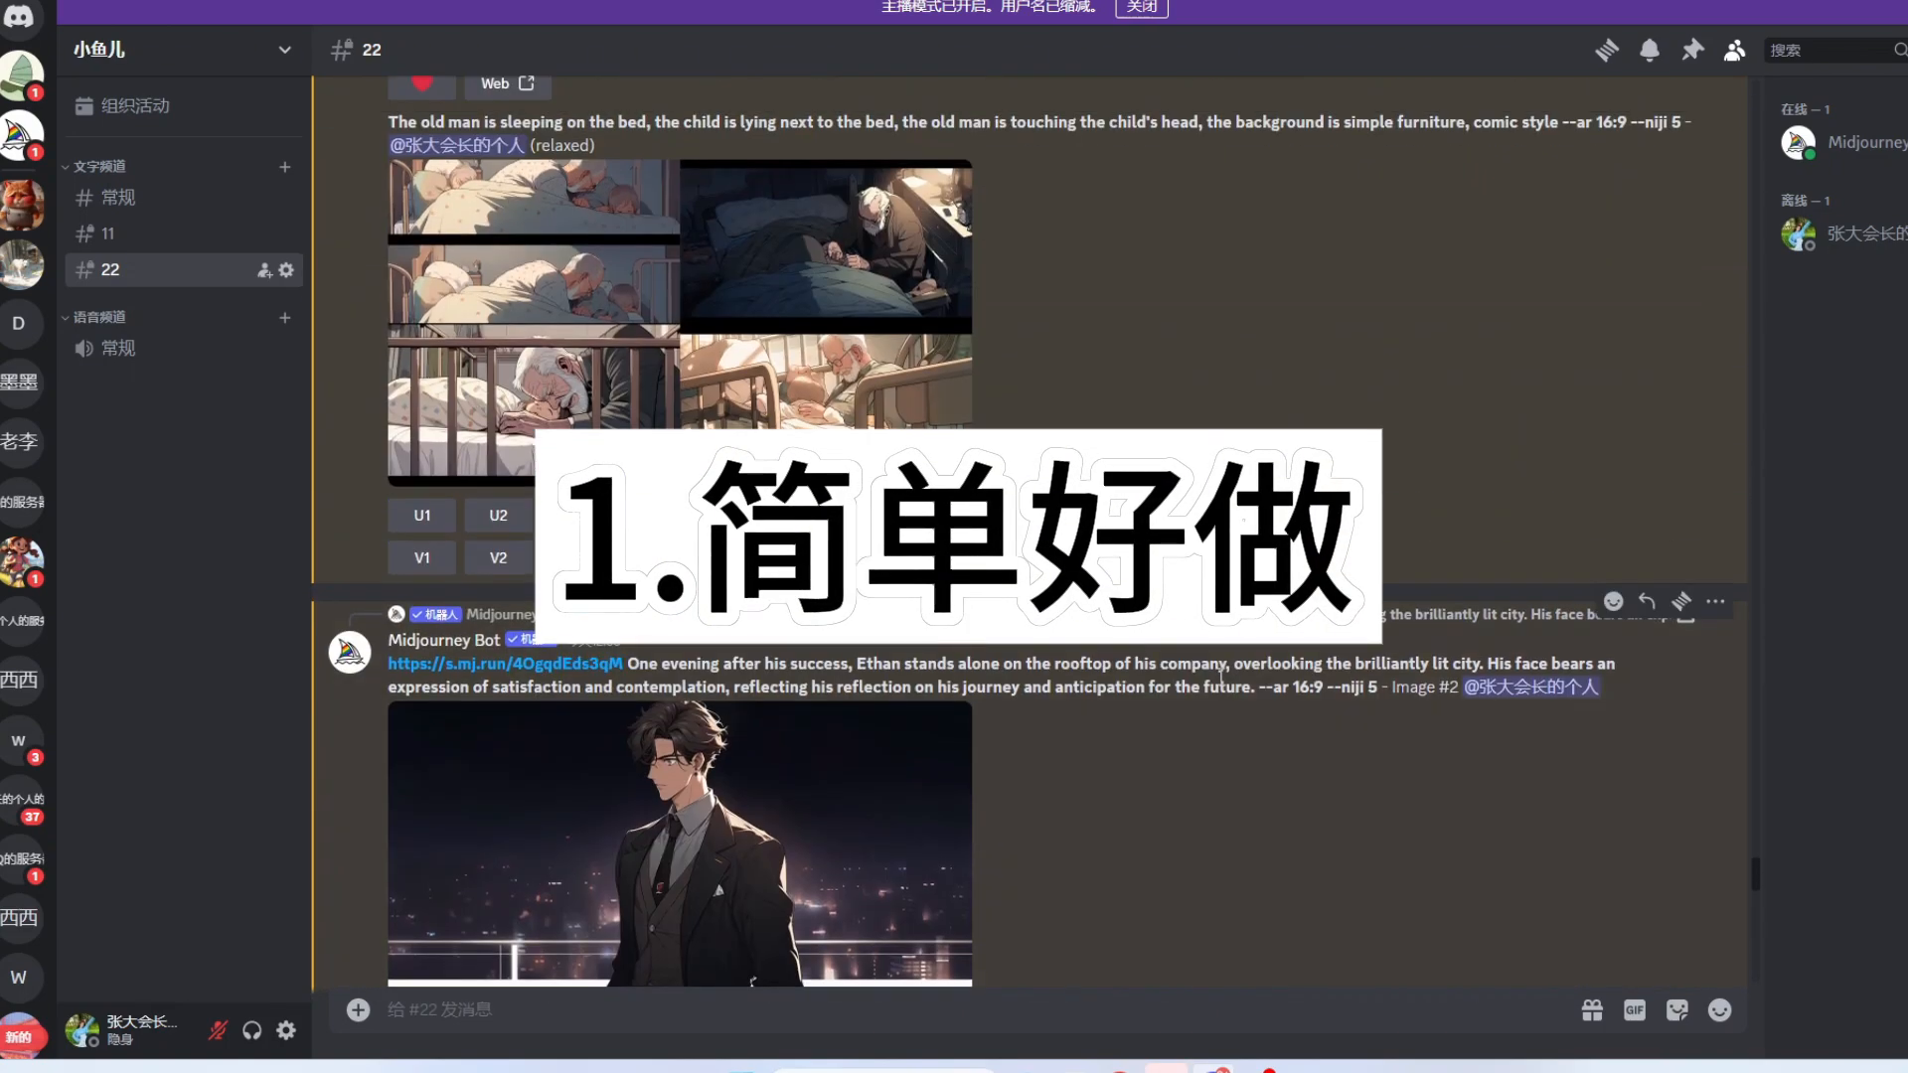
{"action": "scroll", "coordinate": [1232, 705], "scroll_direction": "down", "scroll_amount": 8}
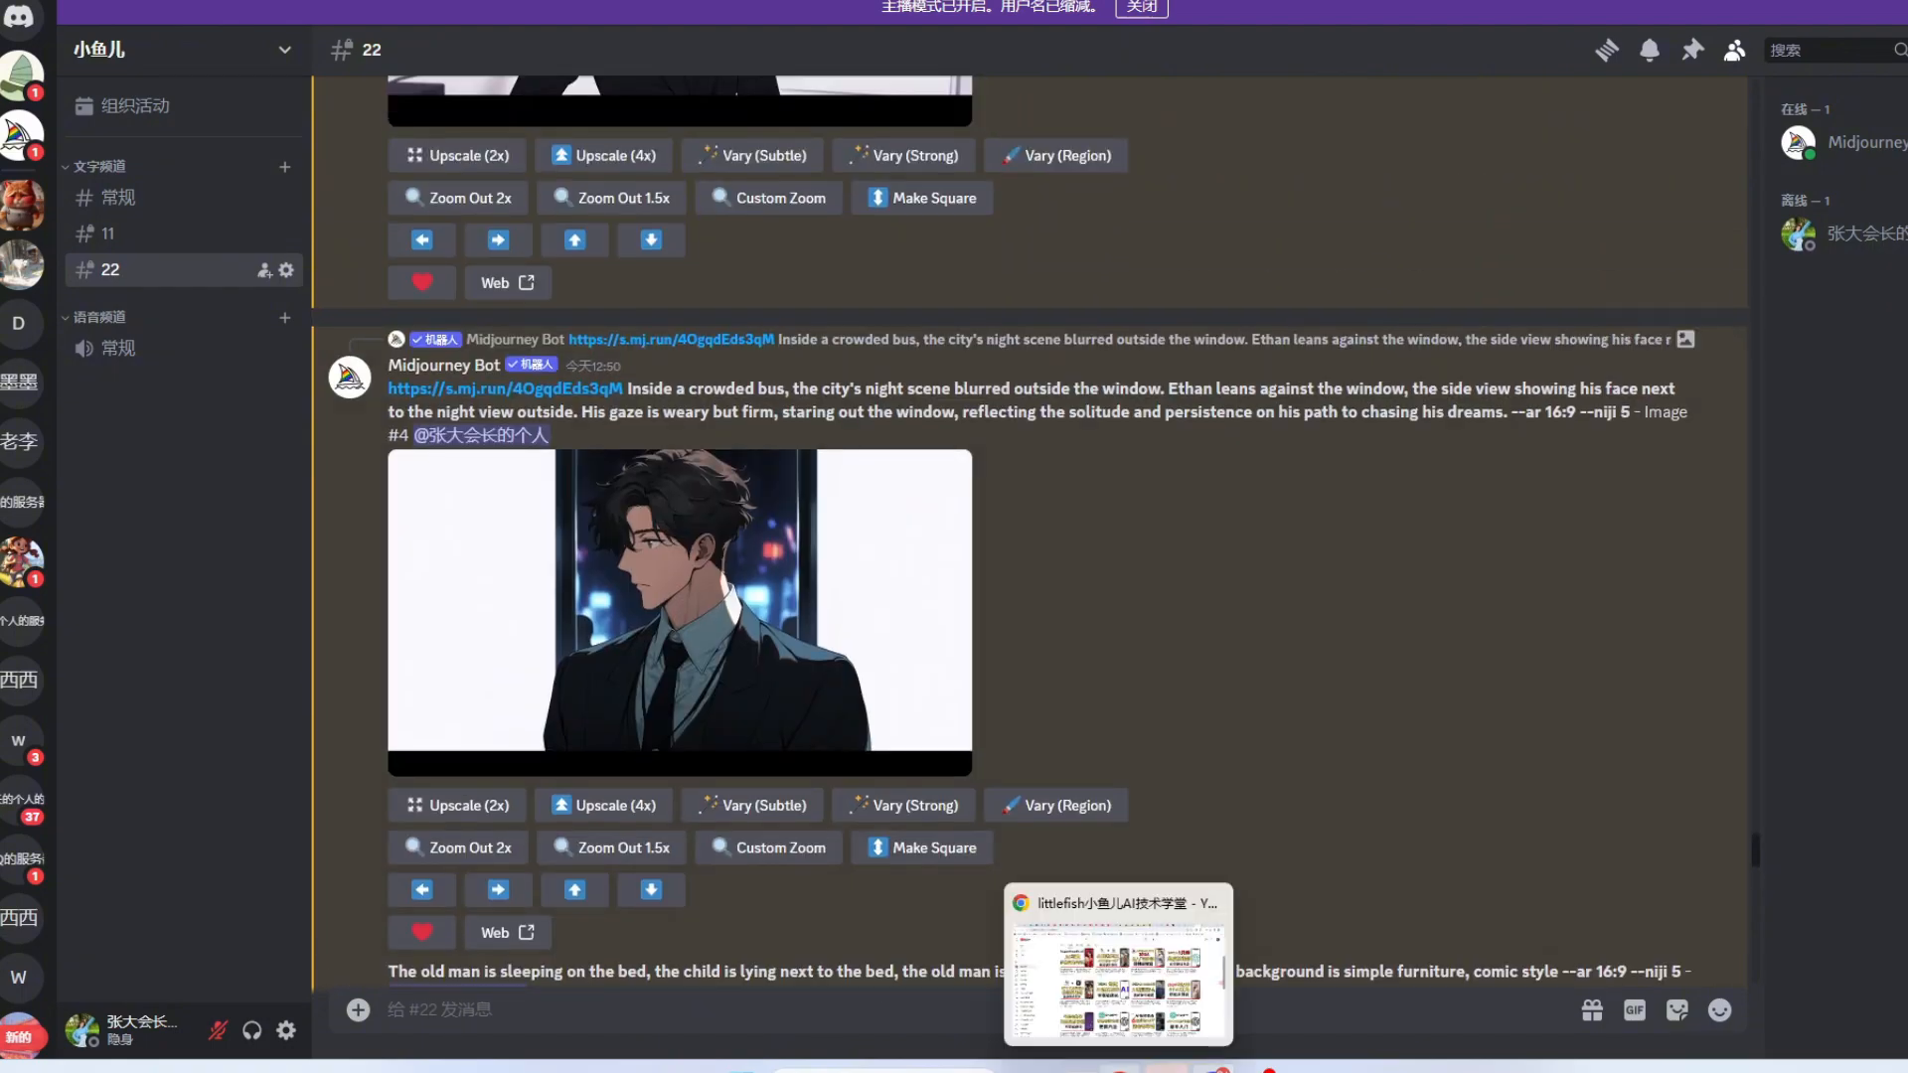
Step: Switch to the Chrome browser and look over the 肥猫解说漫 YouTube videos and the NewGirl comic posts on Xiaohongshu
{"action": "left_click", "coordinate": [1118, 969]}
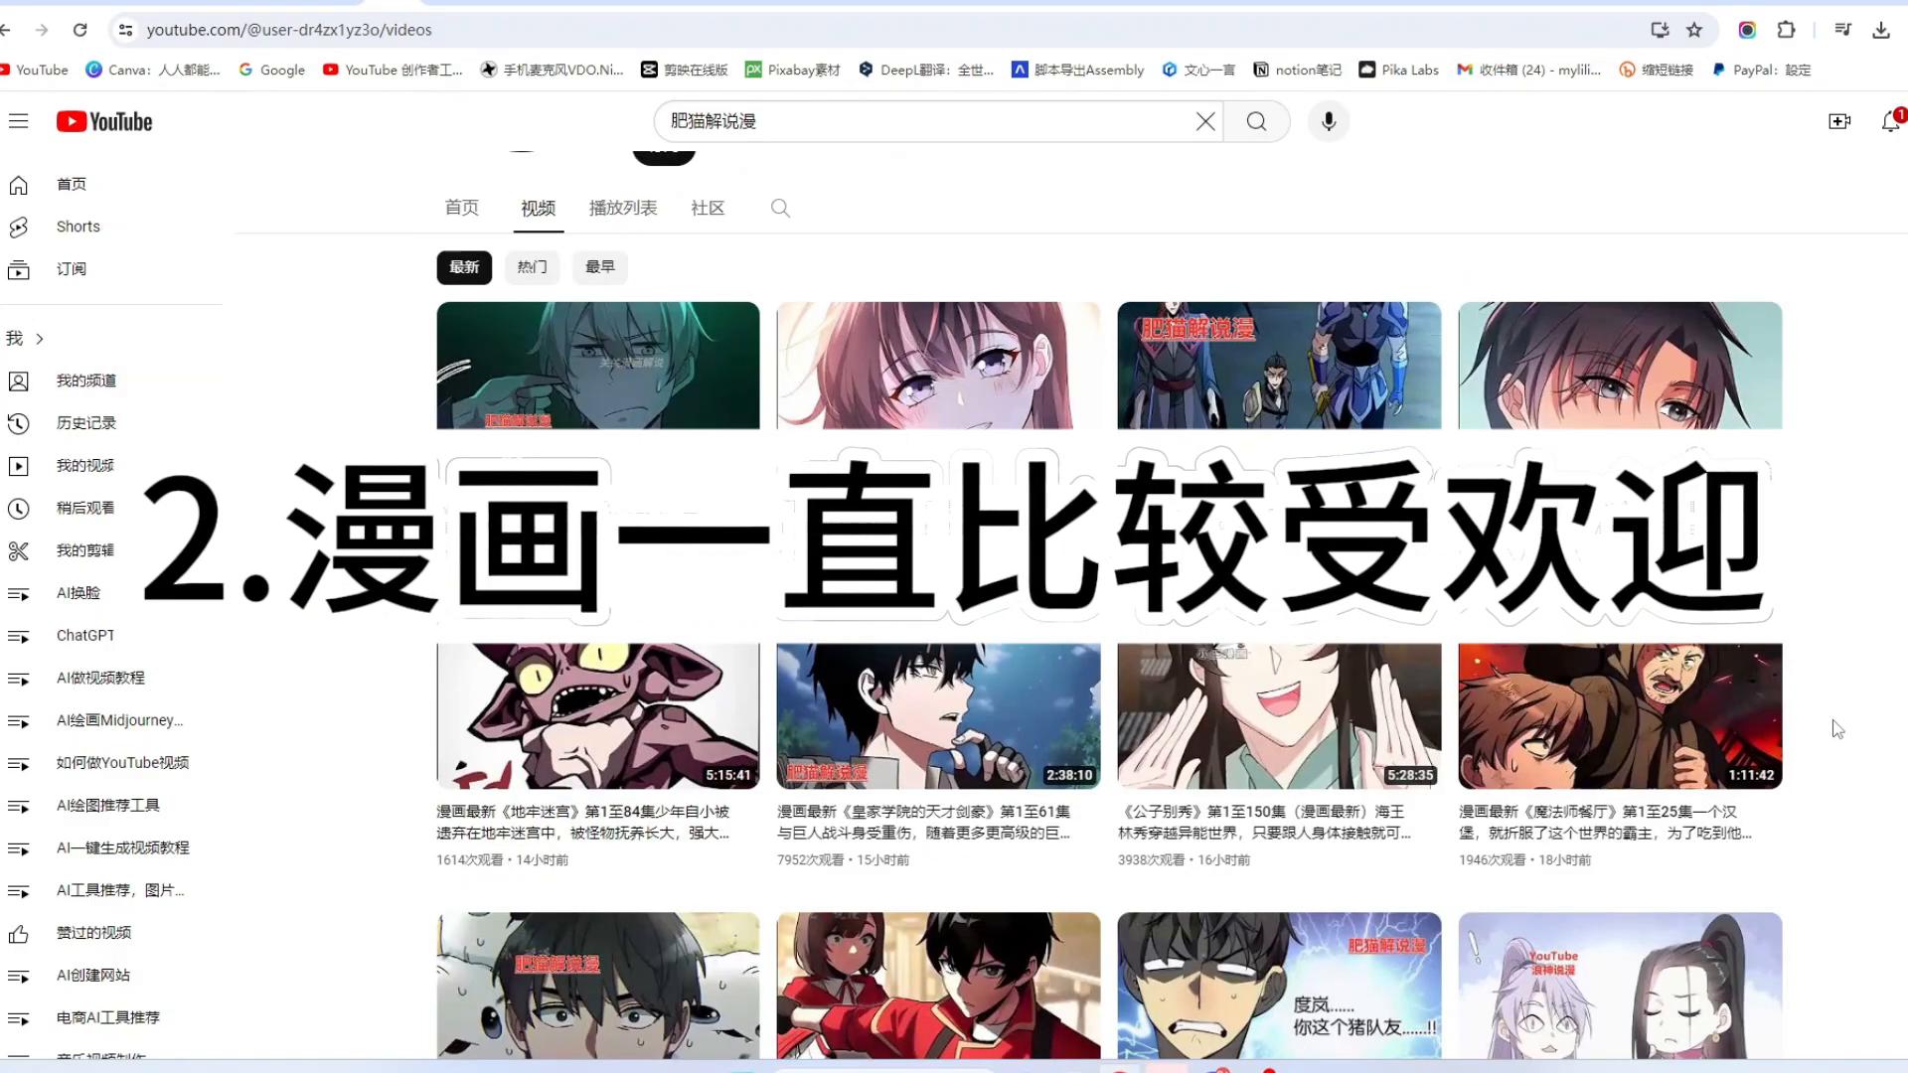
{"action": "scroll", "coordinate": [1837, 729], "scroll_direction": "down", "scroll_amount": 2}
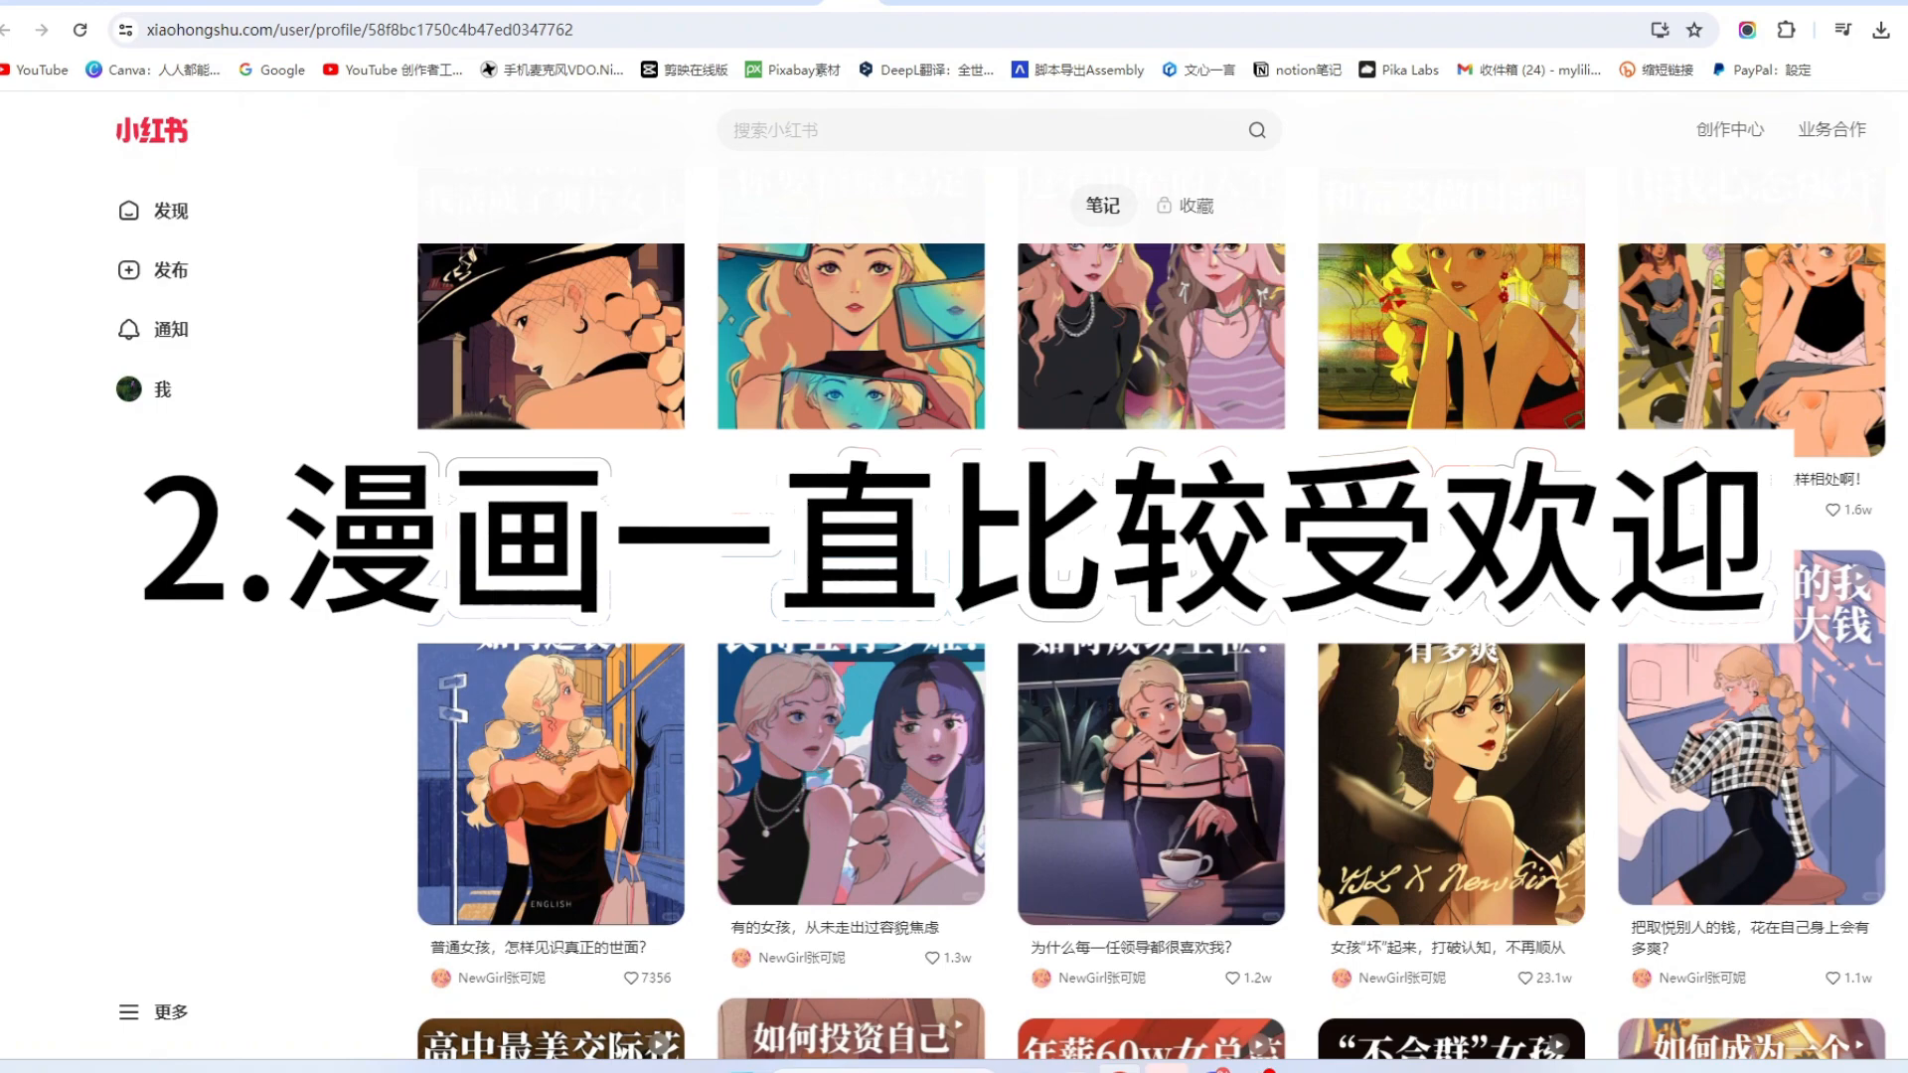
{"action": "scroll", "coordinate": [1153, 646], "scroll_direction": "down", "scroll_amount": 3}
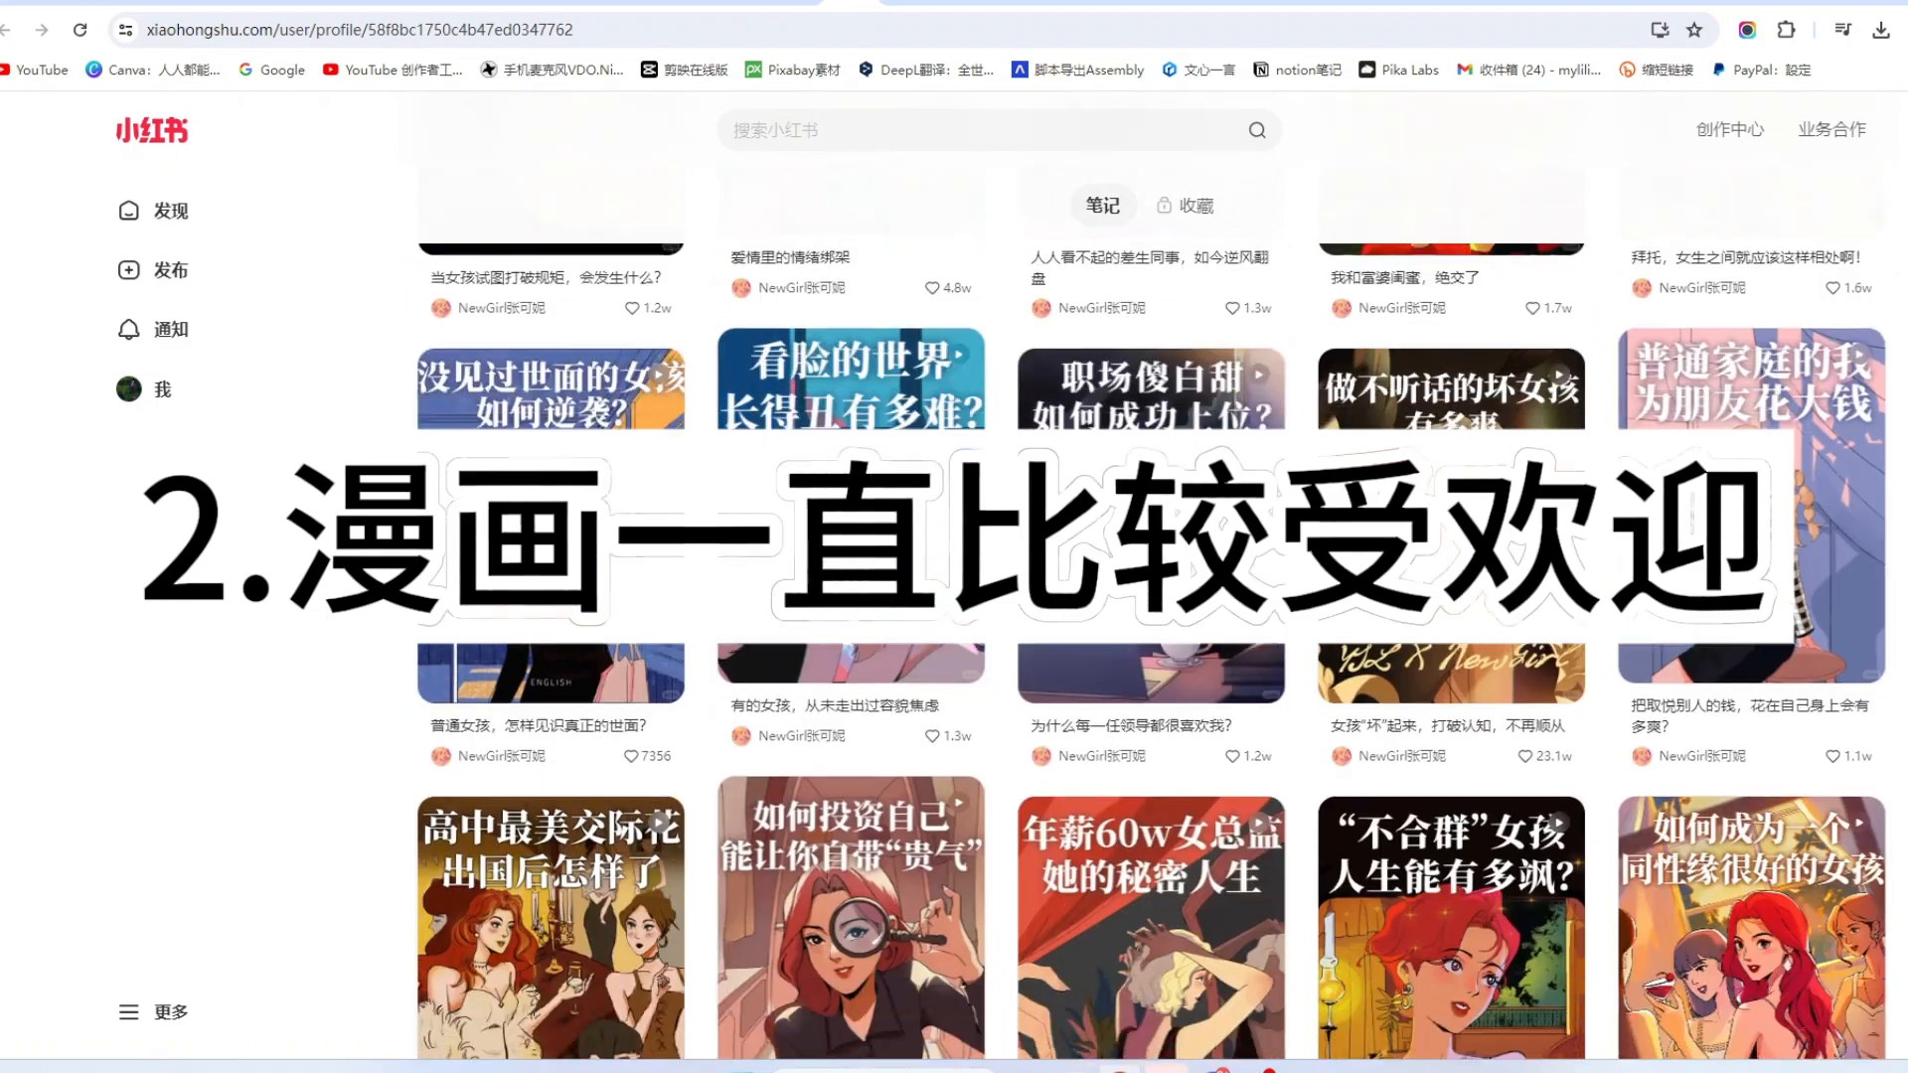
{"action": "scroll", "coordinate": [1153, 646], "scroll_direction": "up", "scroll_amount": 8}
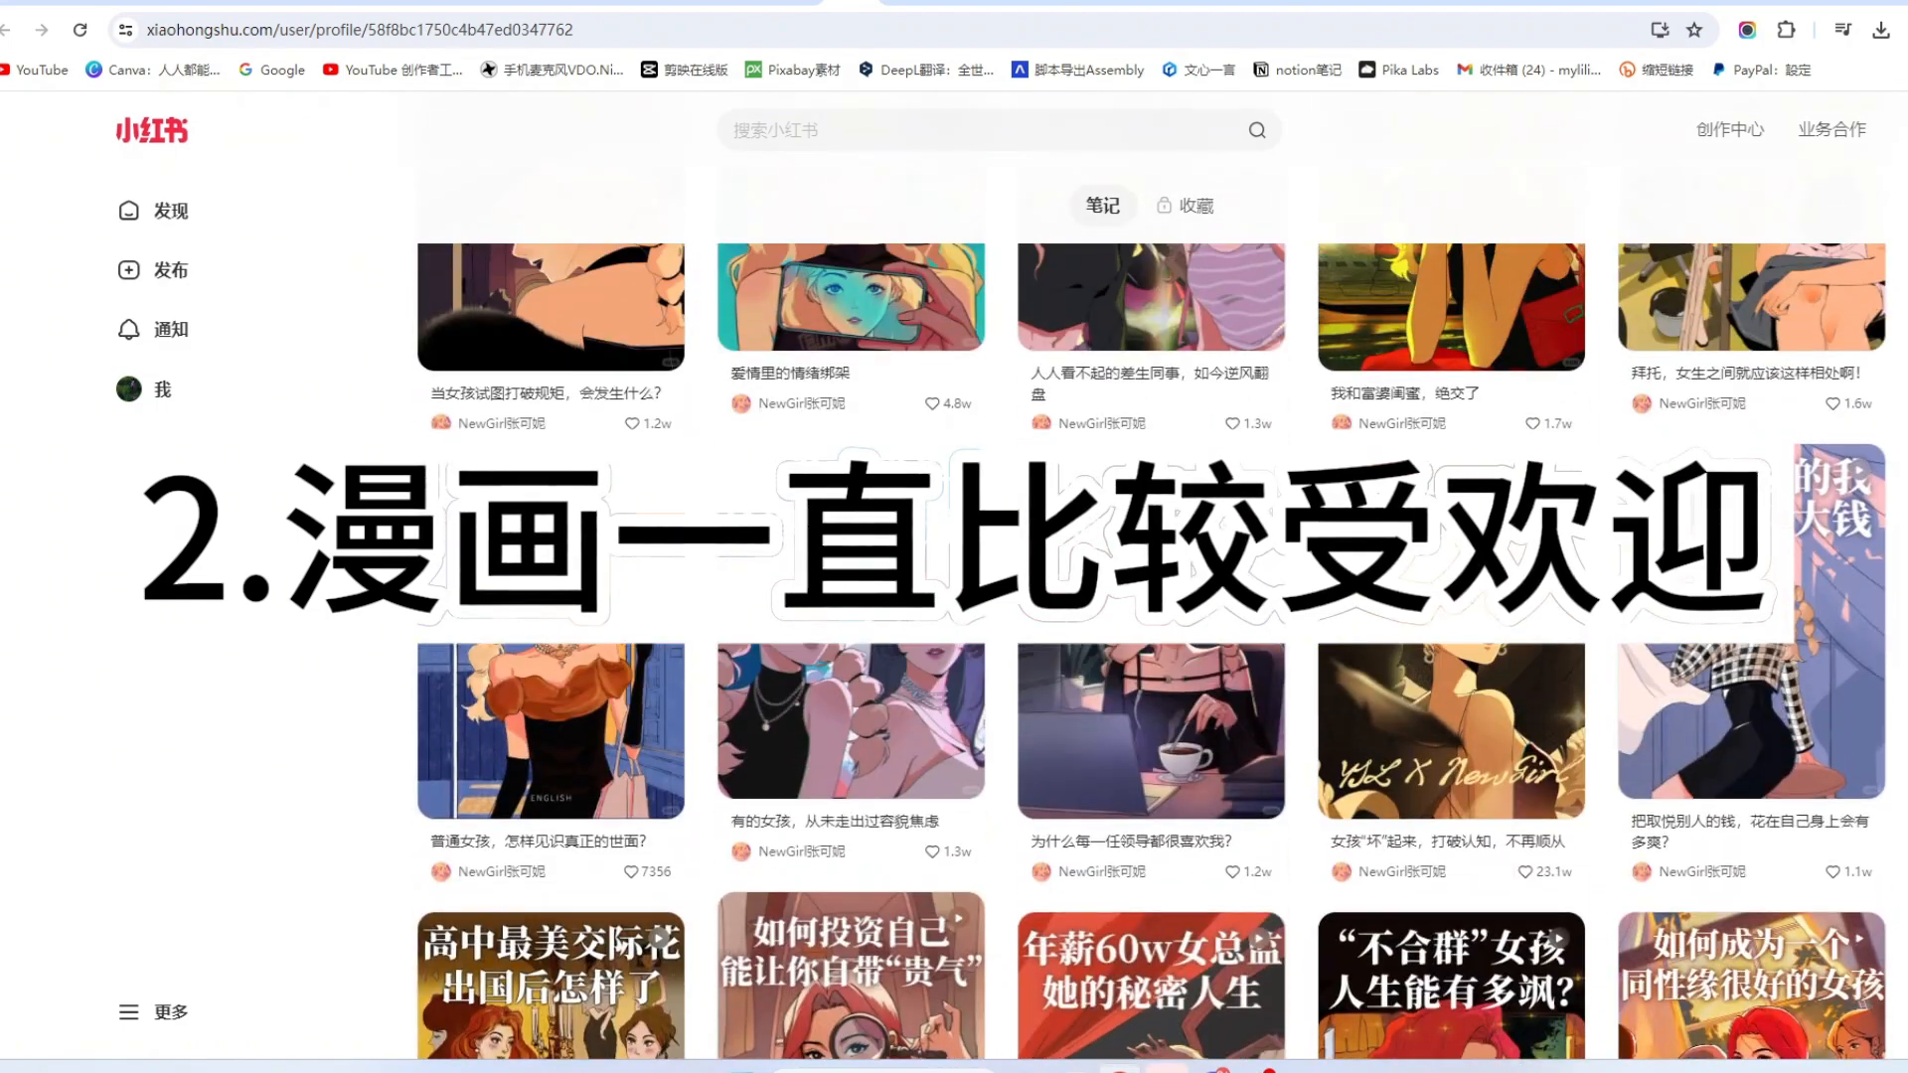
{"action": "scroll", "coordinate": [1152, 646], "scroll_direction": "up", "scroll_amount": 3}
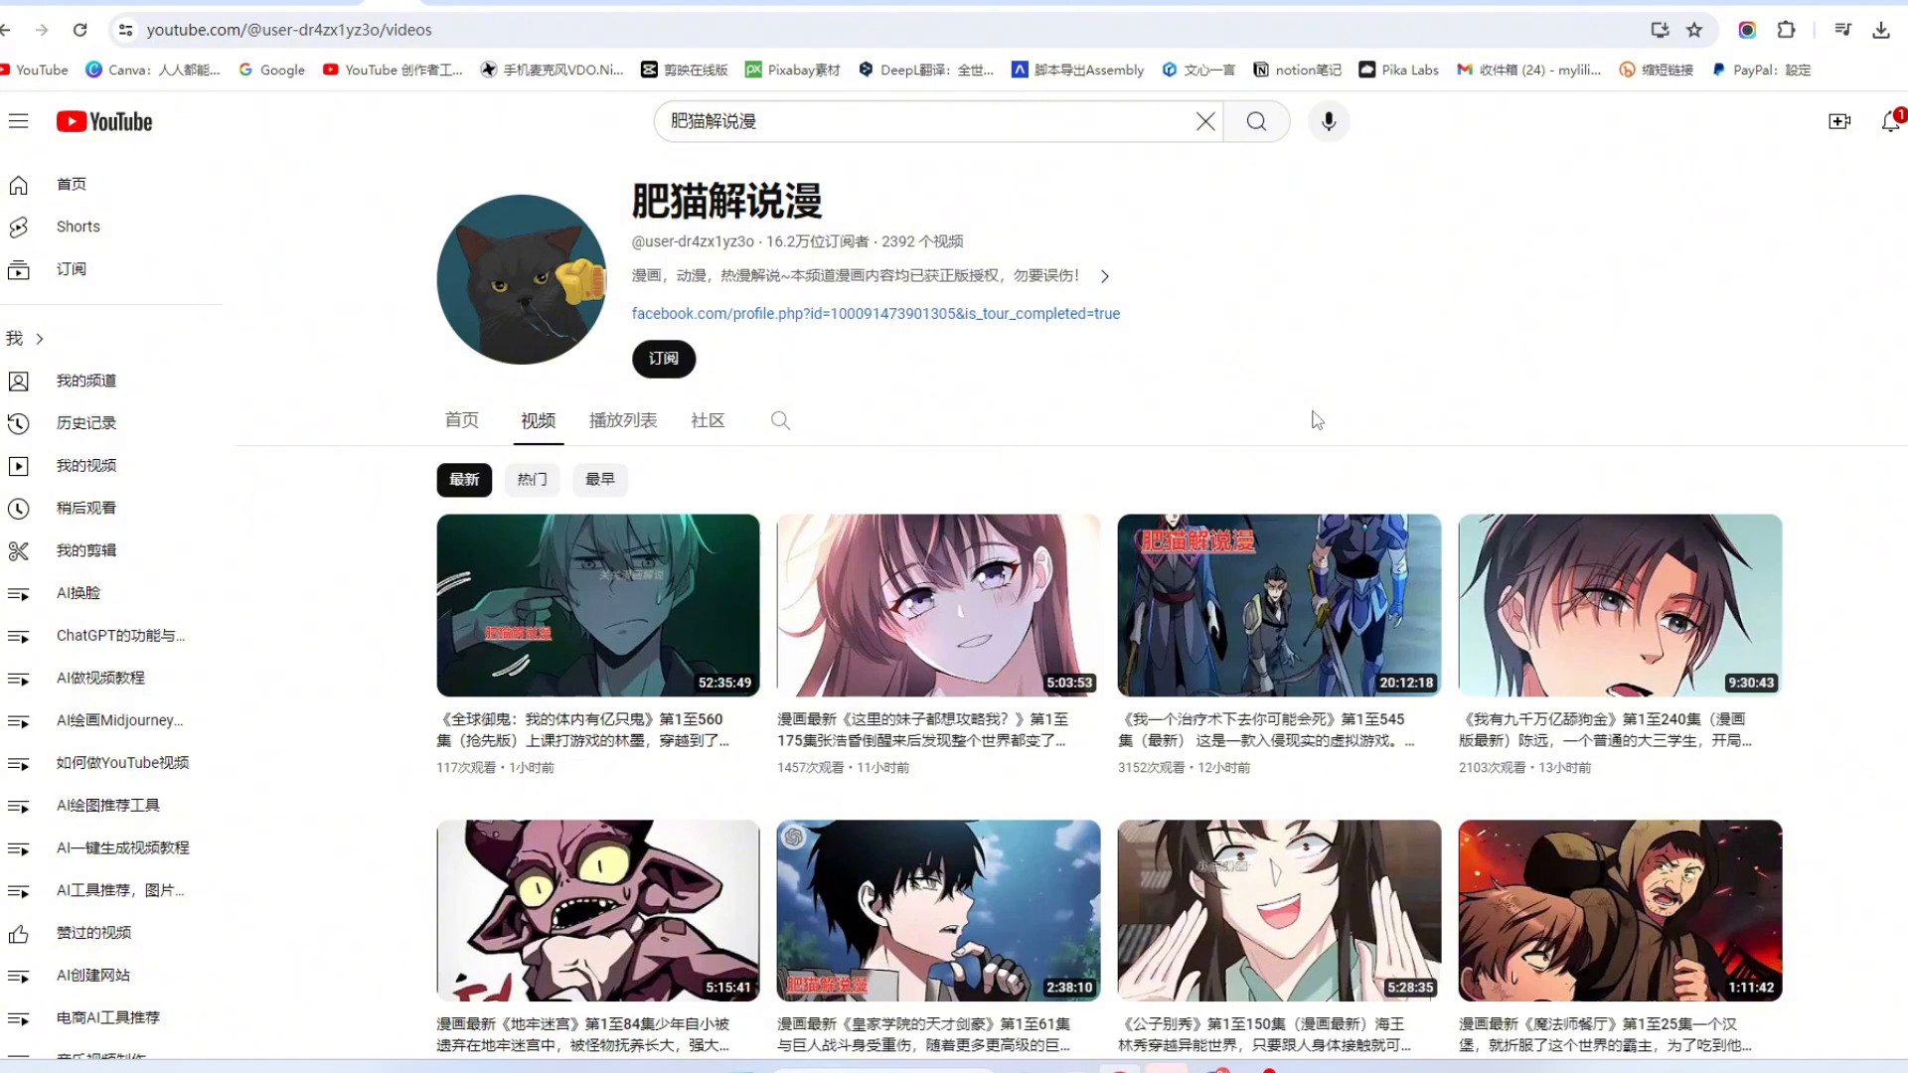
Step: Examine the 肥猫解说漫 YouTube channel's header details and its latest comic narration videos
{"action": "scroll", "coordinate": [975, 373], "scroll_direction": "down", "scroll_amount": 1}
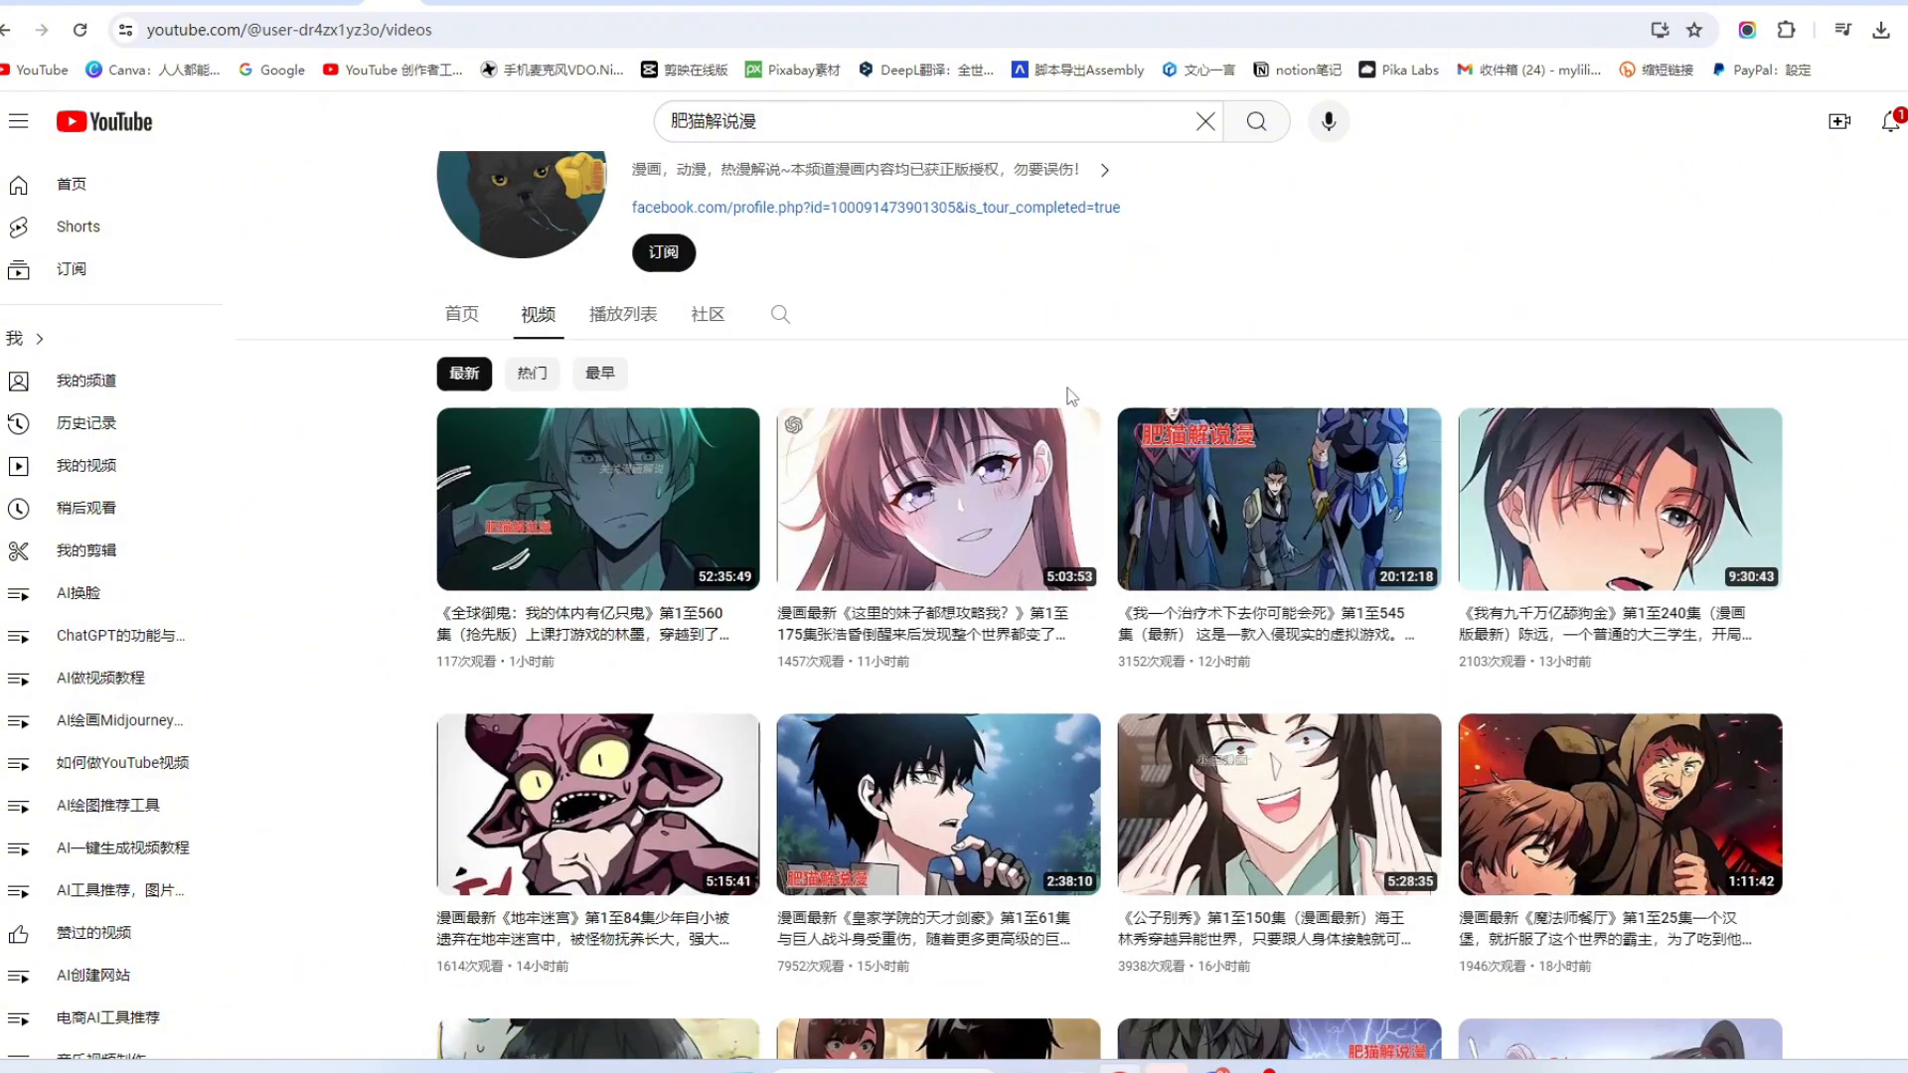
{"action": "scroll", "coordinate": [1133, 437], "scroll_direction": "up", "scroll_amount": 1}
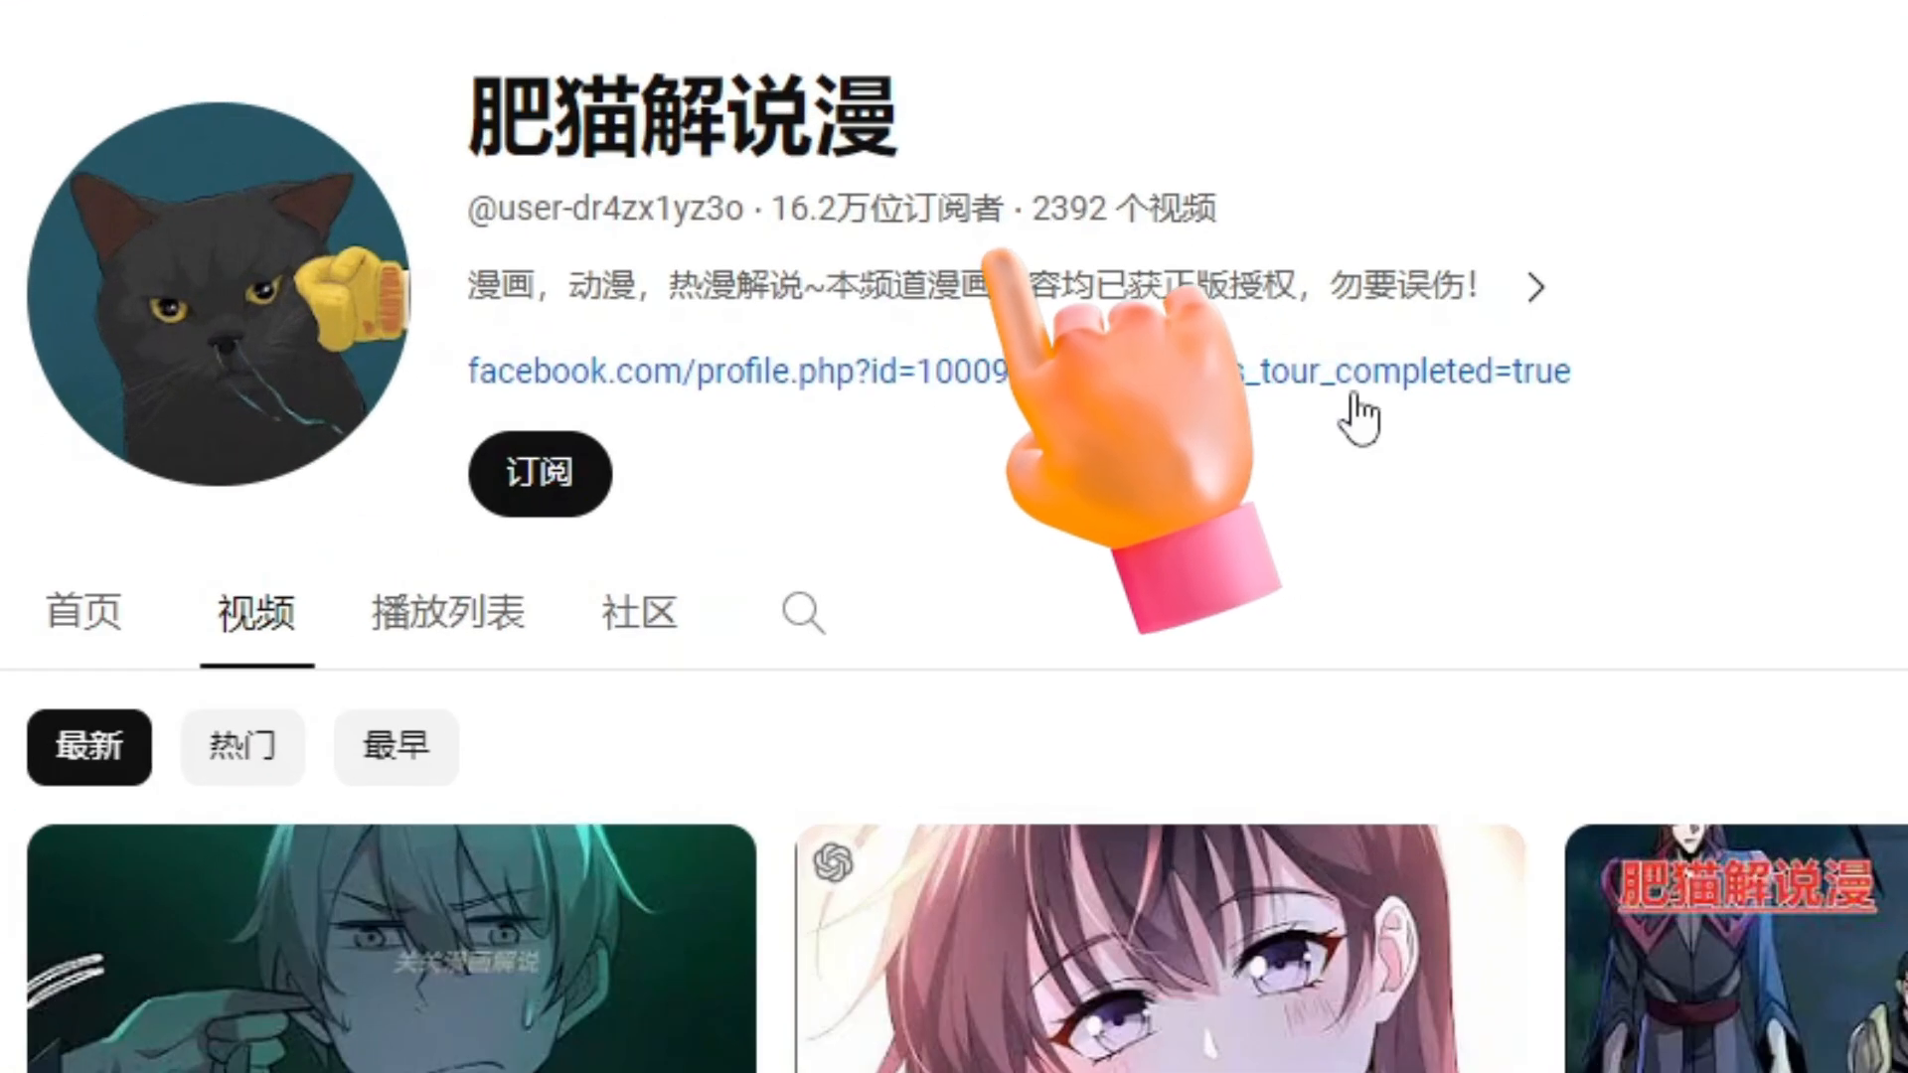
{"action": "scroll", "coordinate": [1131, 580], "scroll_direction": "down", "scroll_amount": 3}
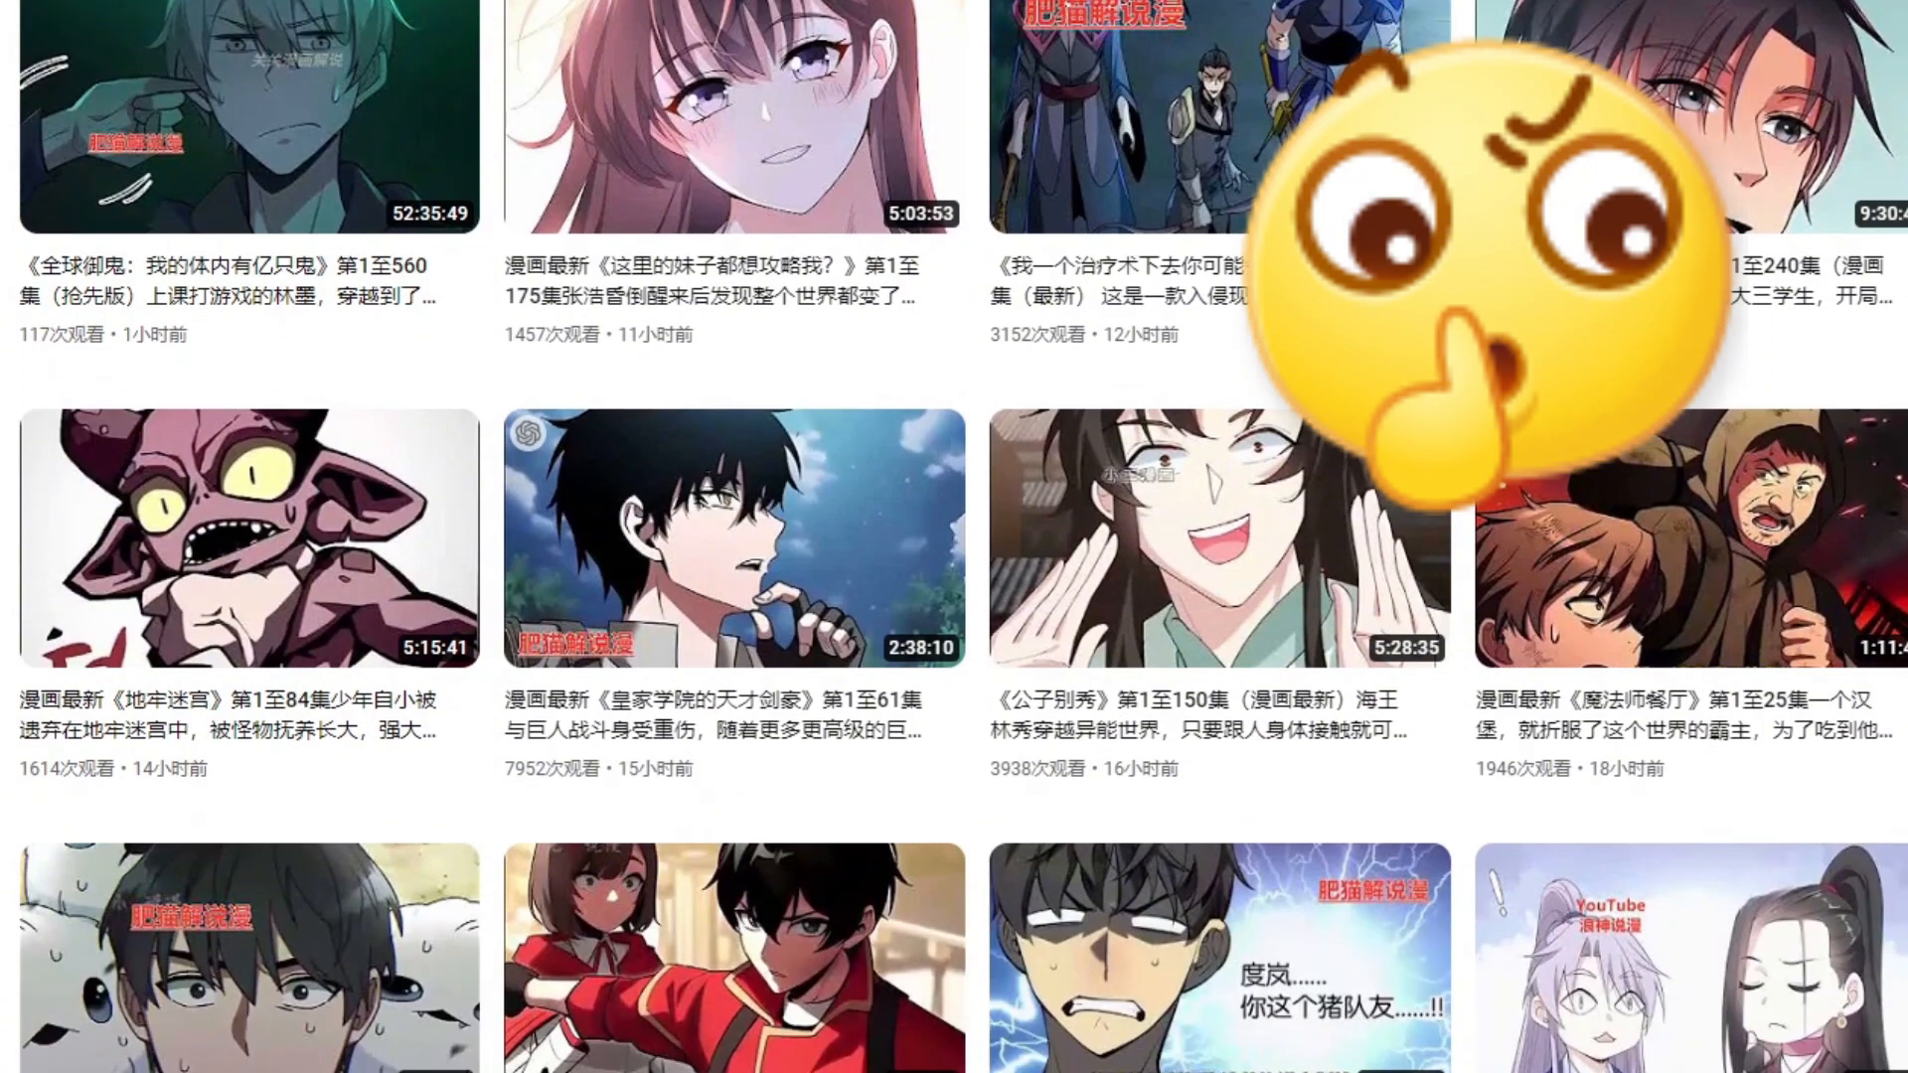
{"action": "scroll", "coordinate": [1872, 666], "scroll_direction": "down", "scroll_amount": 4}
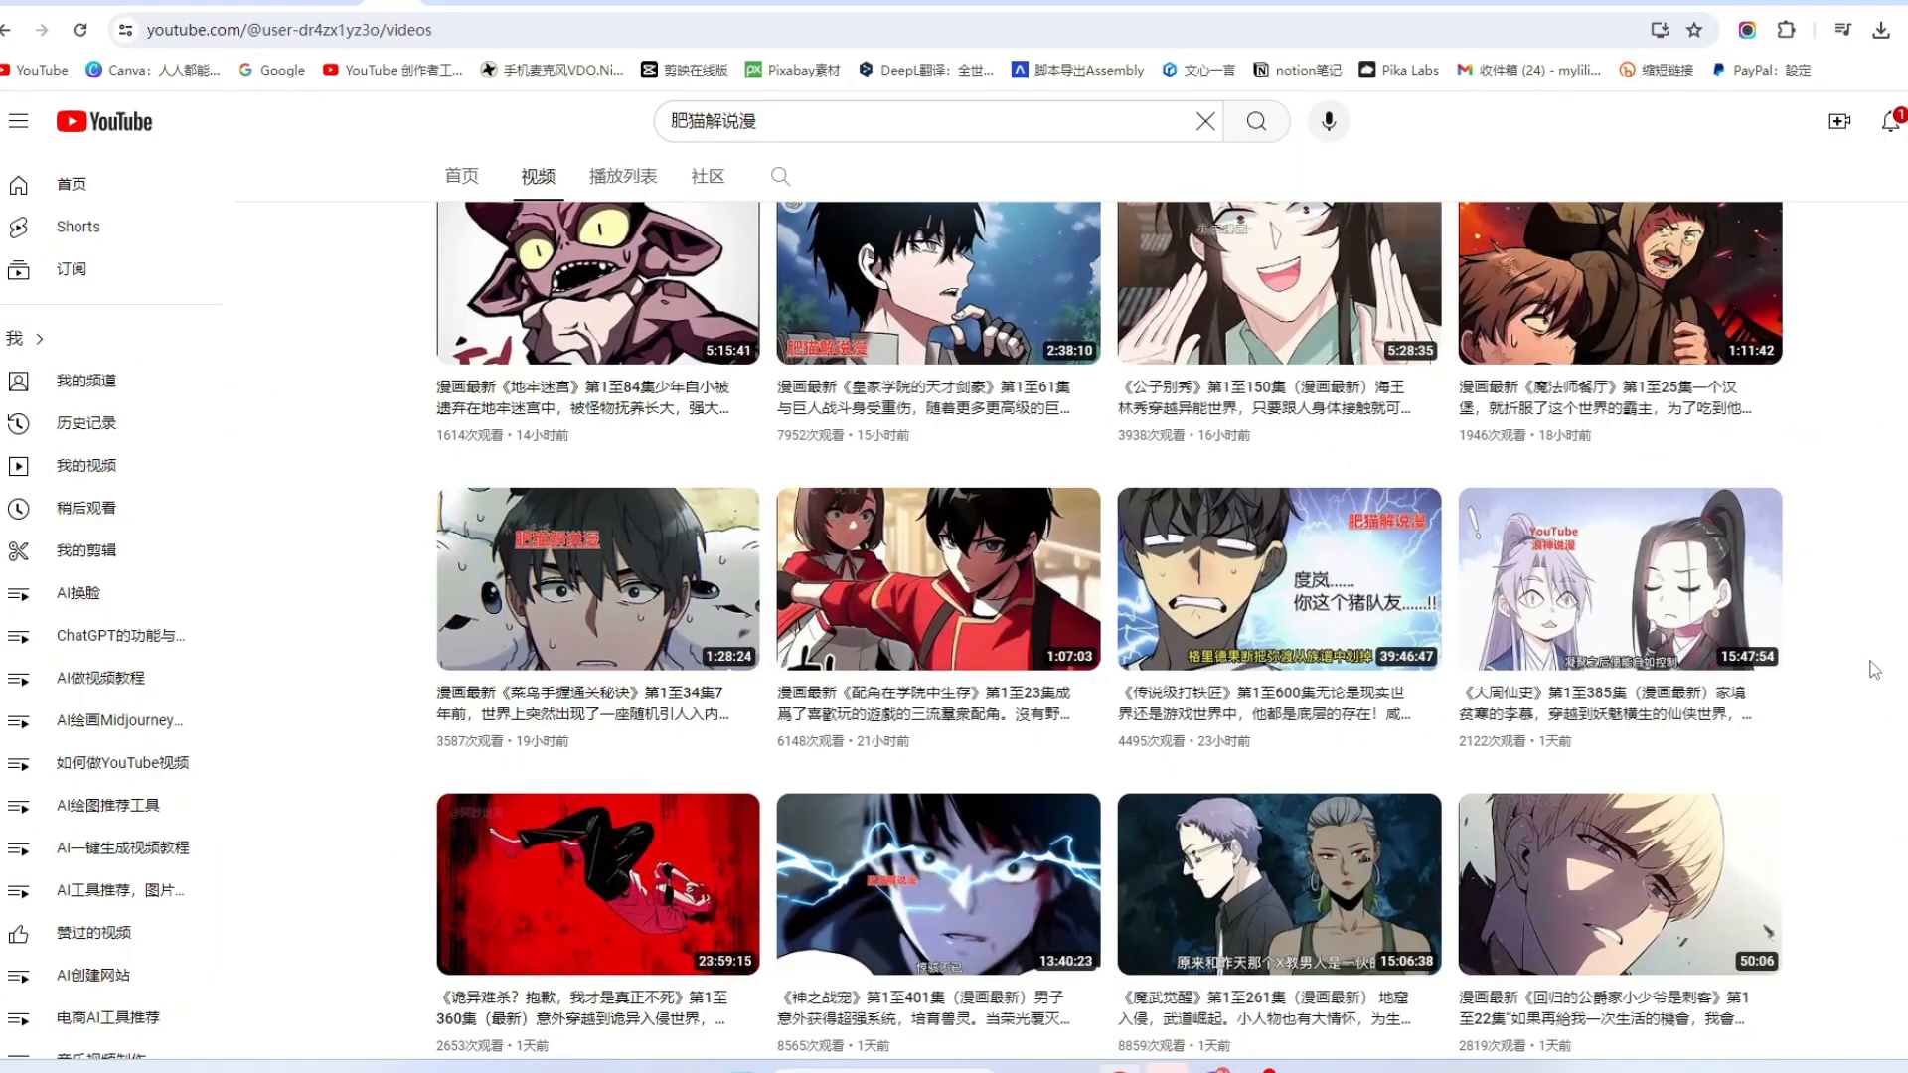
{"action": "scroll", "coordinate": [634, 481], "scroll_direction": "up", "scroll_amount": 6}
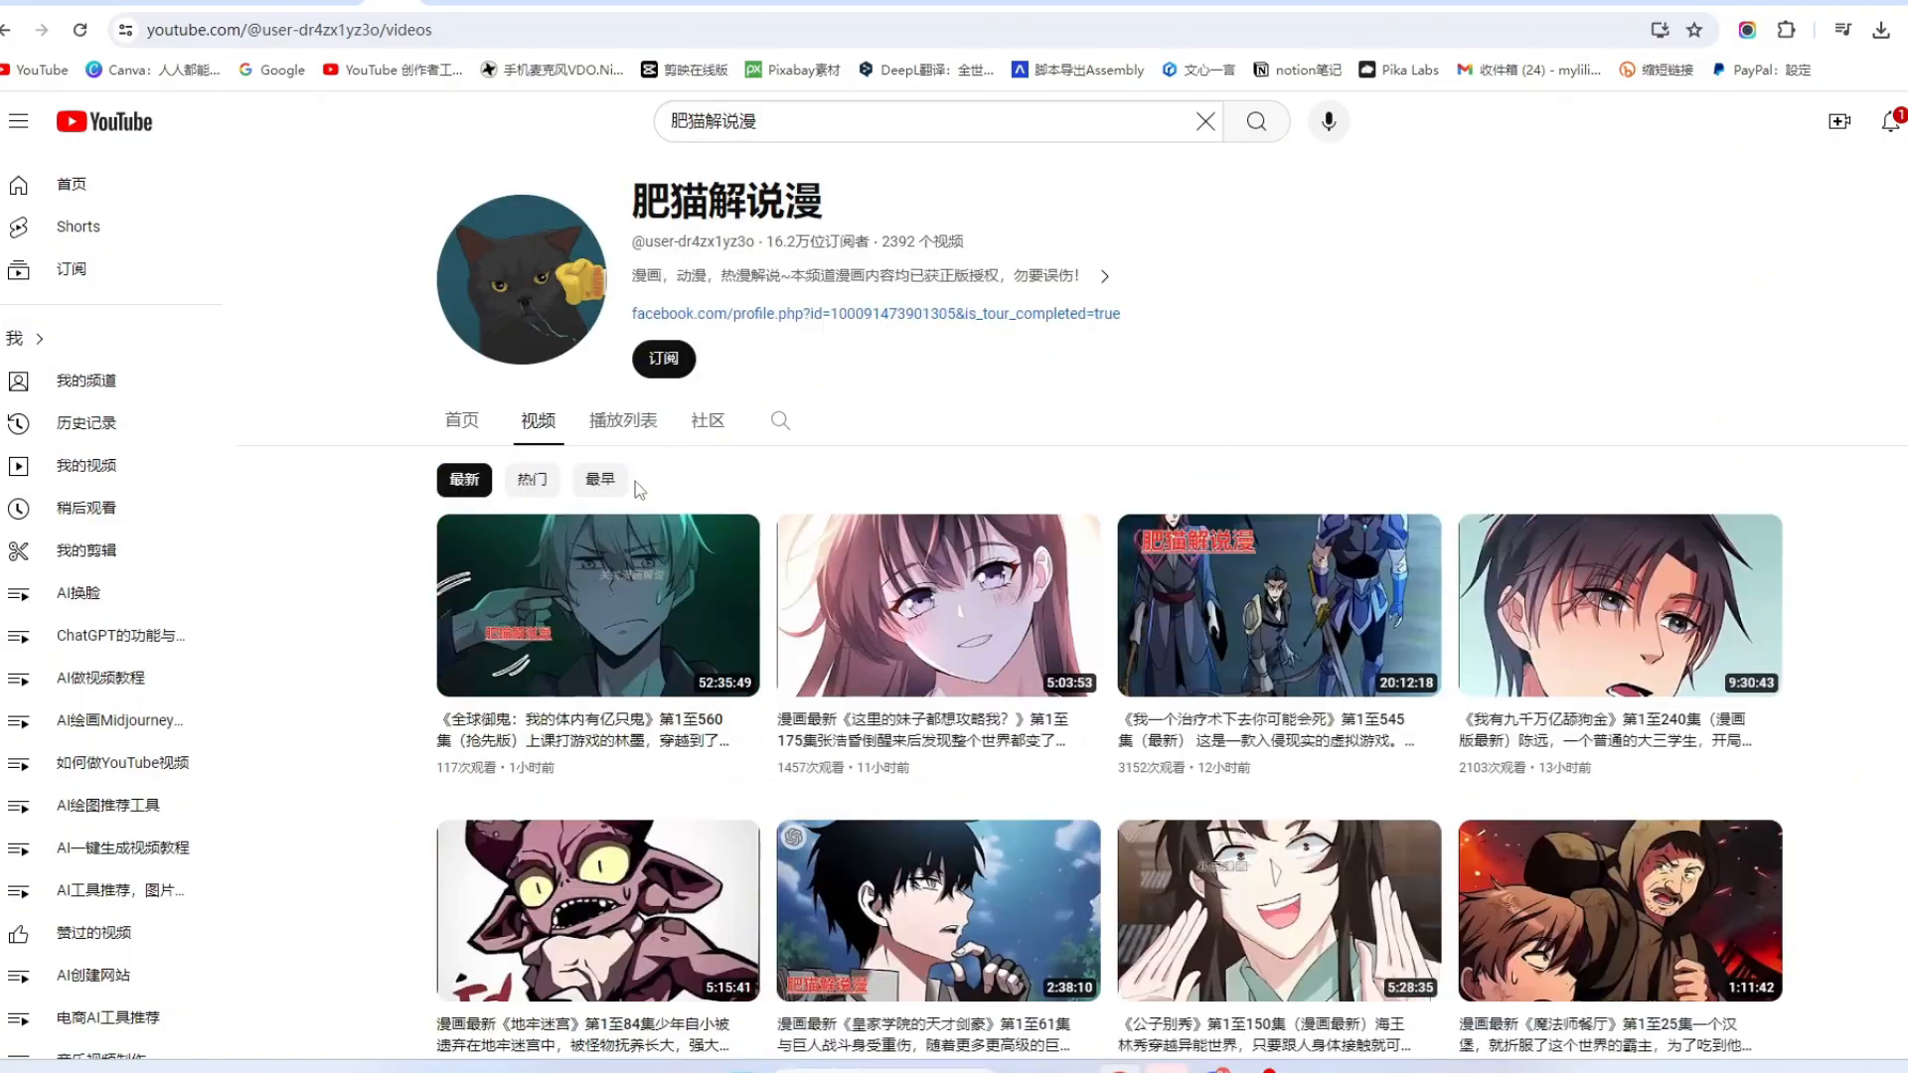
Step: Sort the 肥猫解说漫 videos by 热门, then check the channel's subscriber, view and earnings statistics on Social Blade
{"action": "left_click", "coordinate": [534, 481]}
{"action": "scroll", "coordinate": [352, 574], "scroll_direction": "down", "scroll_amount": 2}
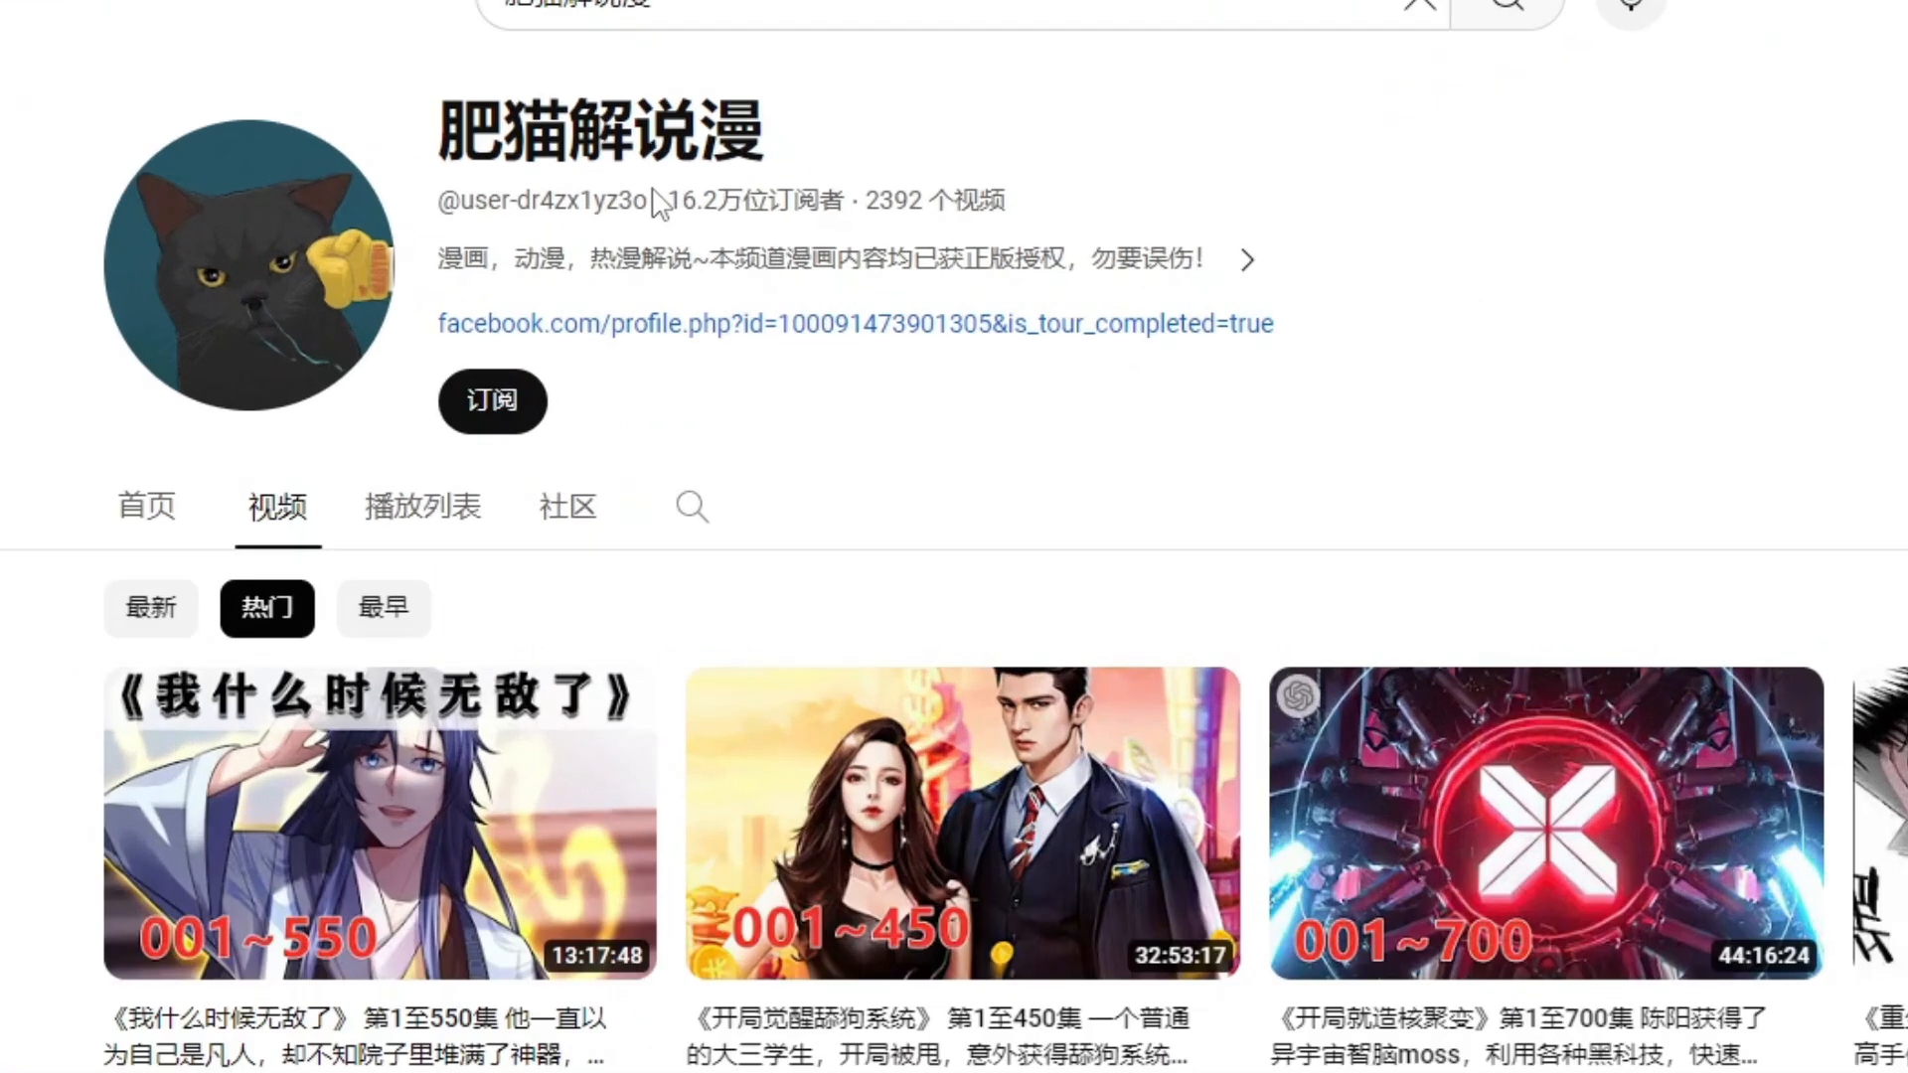
{"action": "left_click_drag", "start_coordinate": [656, 204], "coordinate": [553, 207]}
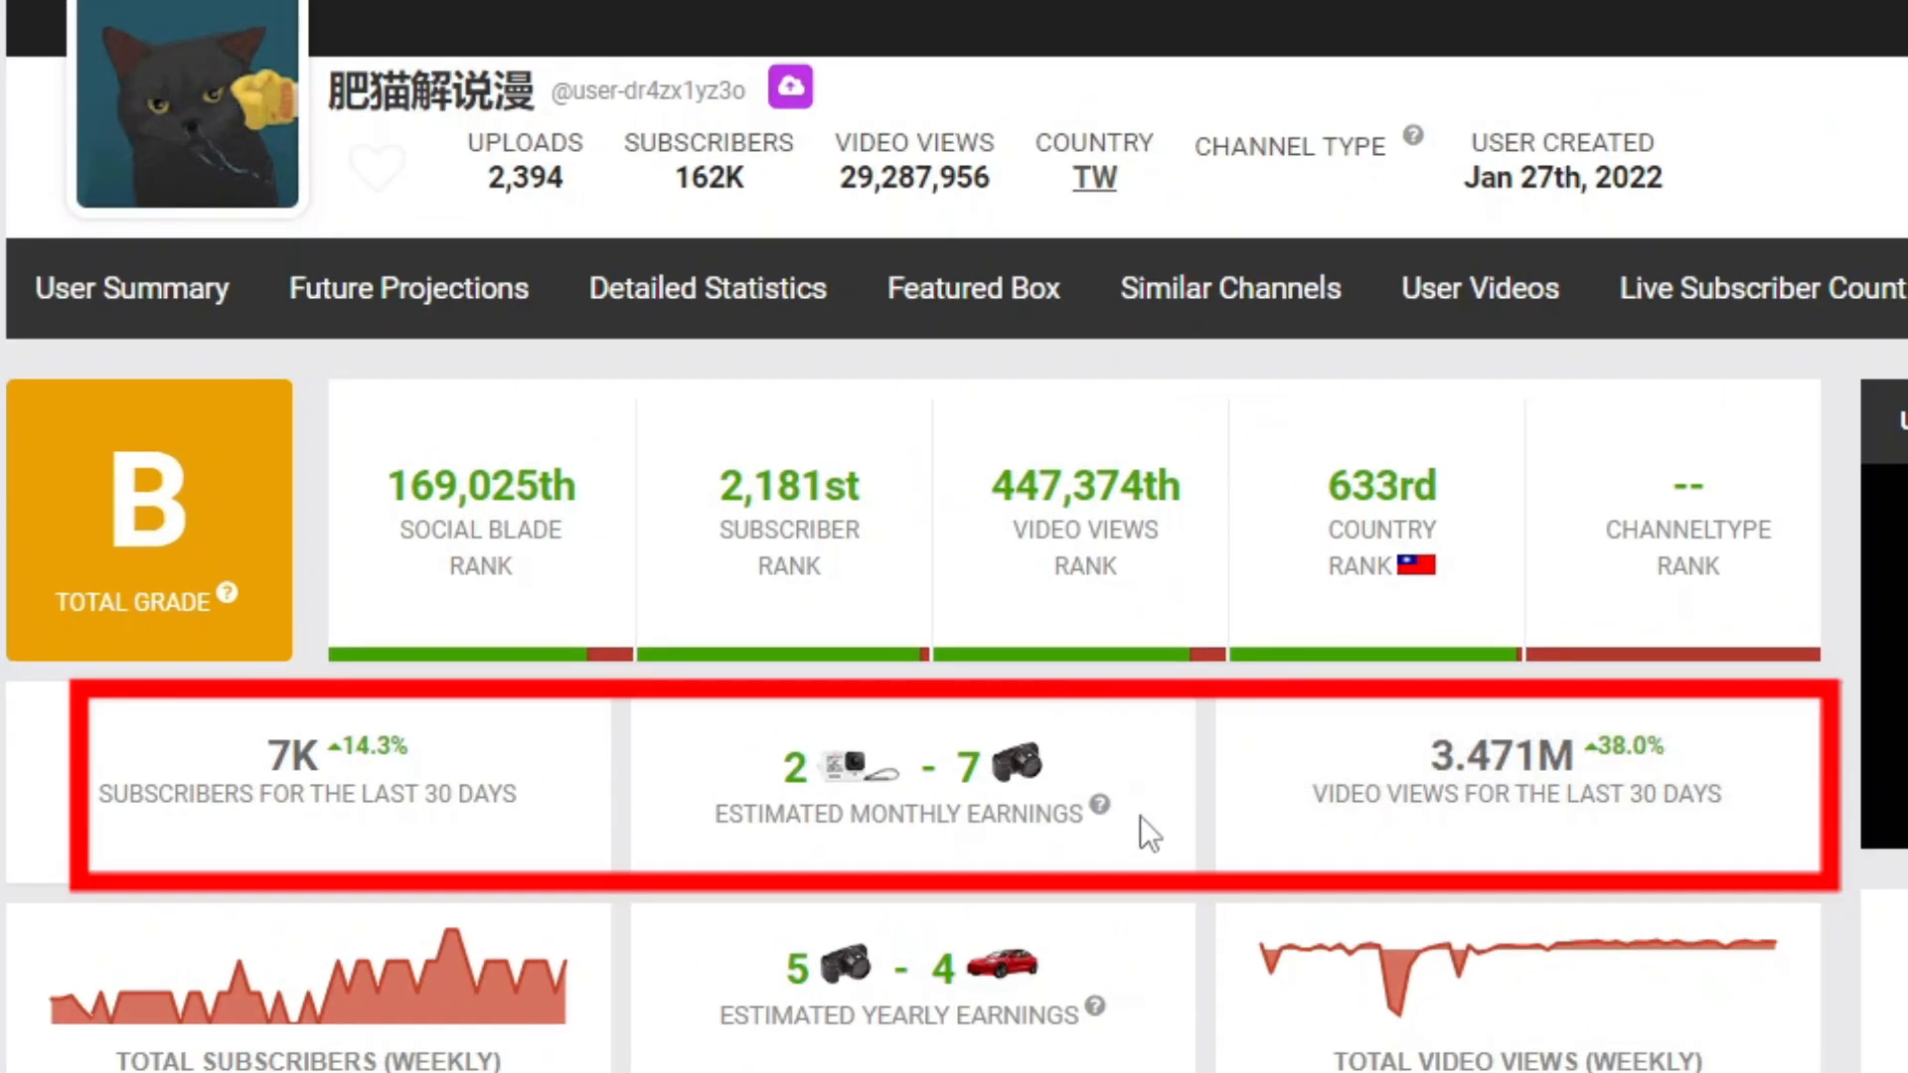
{"action": "scroll", "coordinate": [1141, 815], "scroll_direction": "down", "scroll_amount": 5}
{"action": "scroll", "coordinate": [832, 726], "scroll_direction": "down", "scroll_amount": 3}
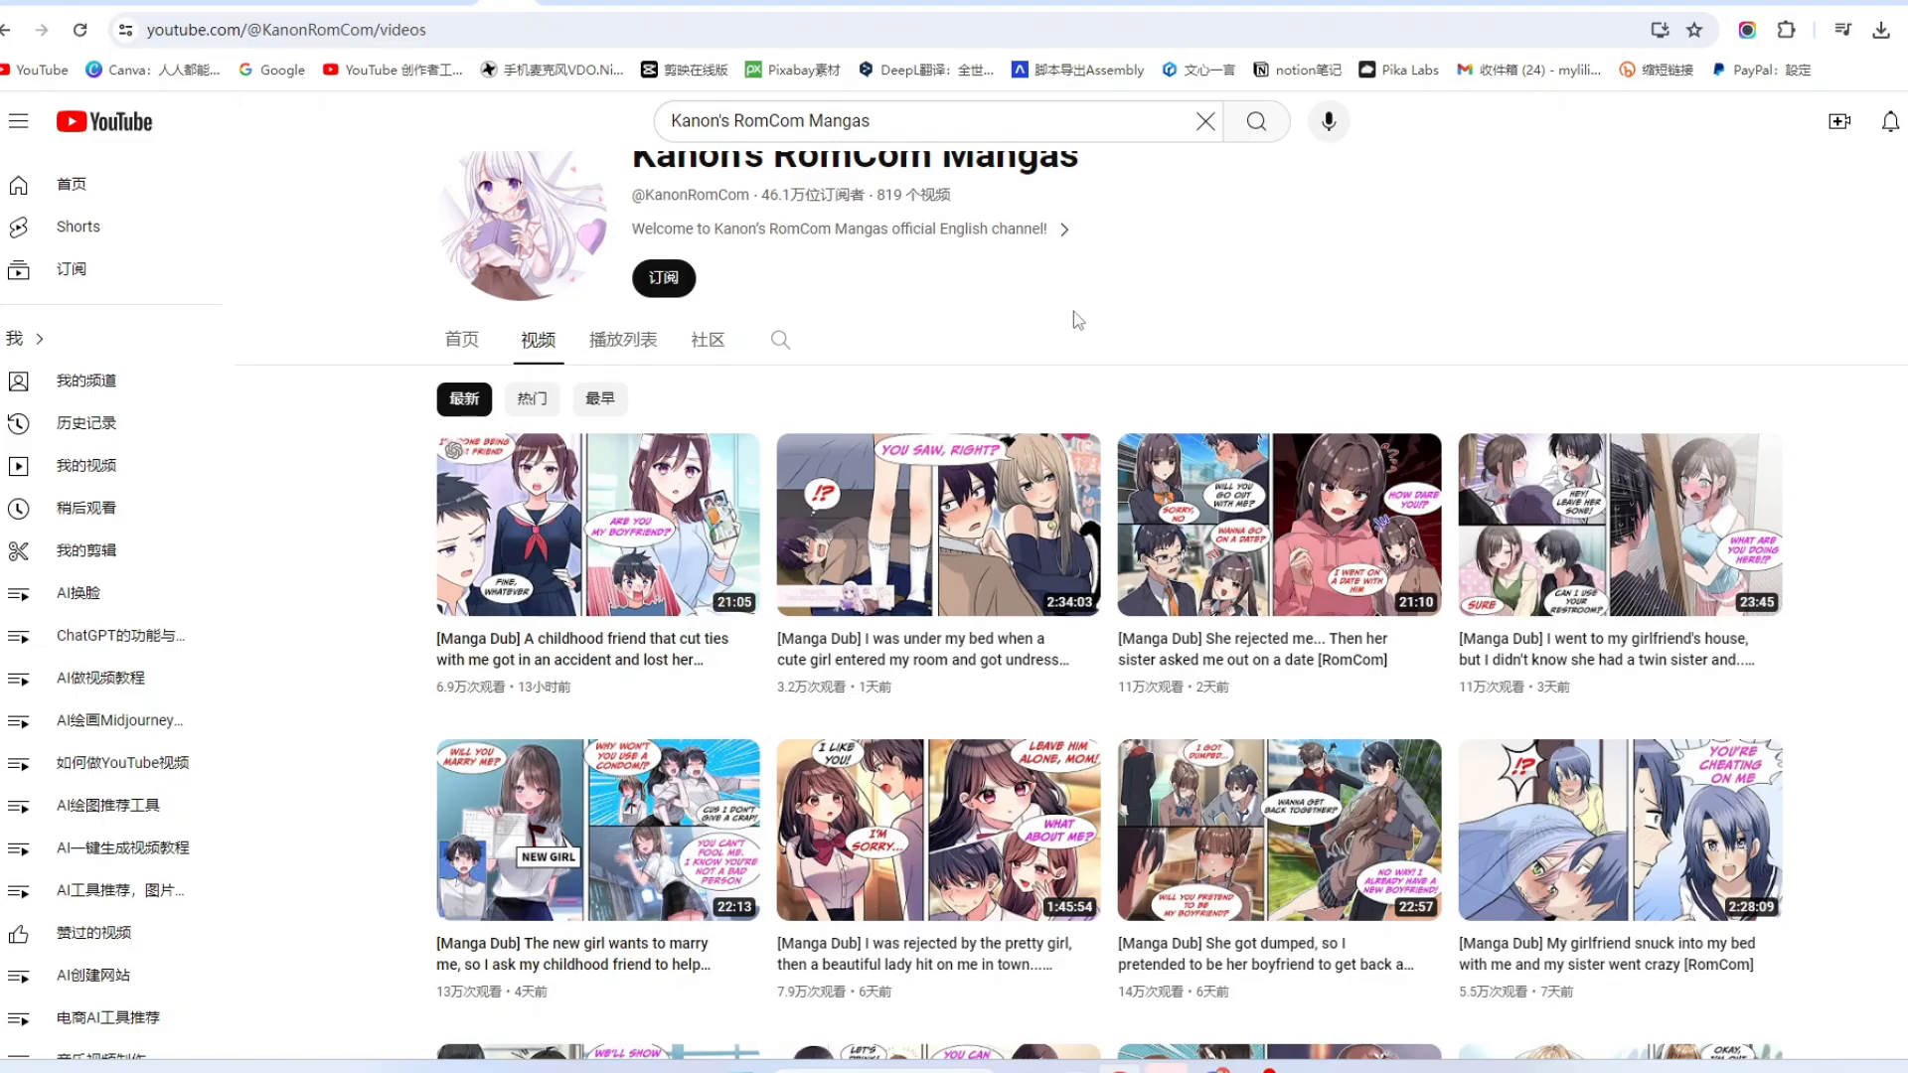
Step: Examine the Kanon's RomCom Mangas YouTube channel's subscriber details and the view counts of its manga videos
{"action": "scroll", "coordinate": [1078, 319], "scroll_direction": "up", "scroll_amount": 2}
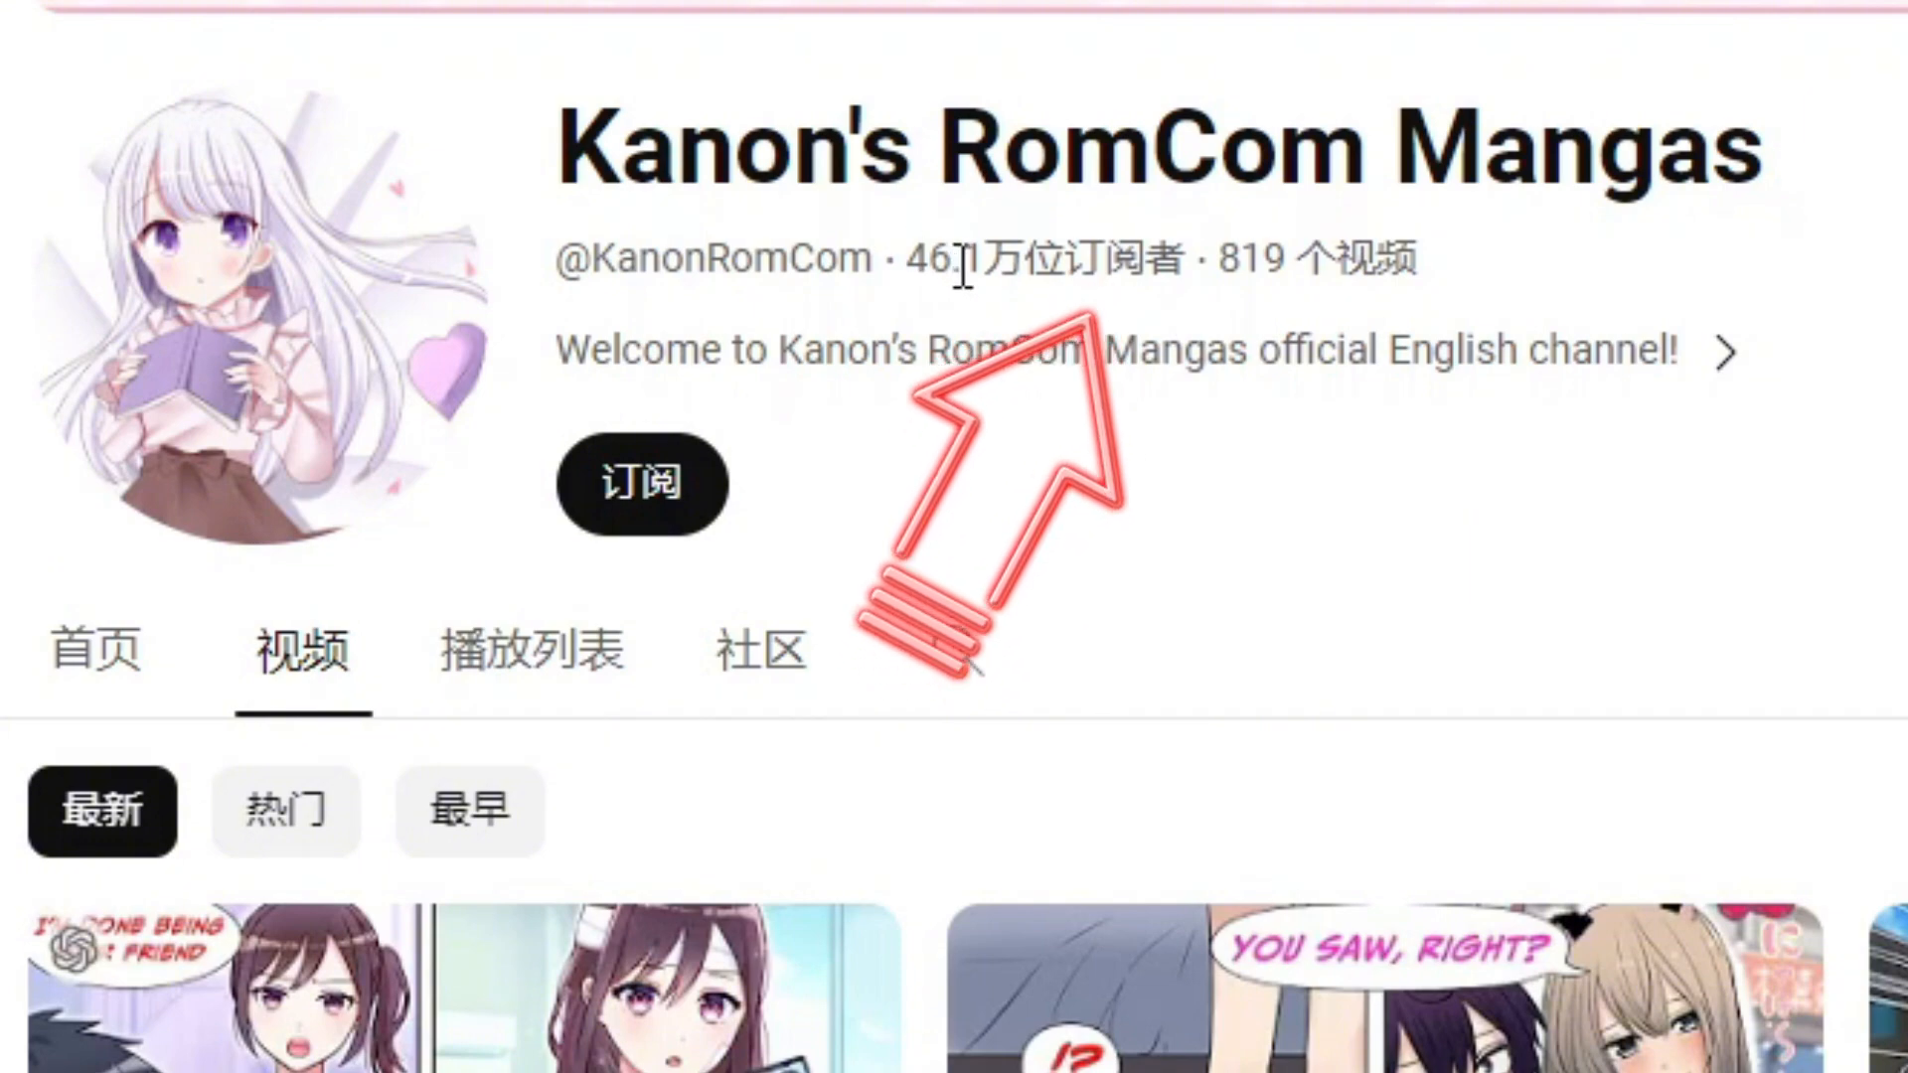
{"action": "scroll", "coordinate": [1248, 556], "scroll_direction": "down", "scroll_amount": 2}
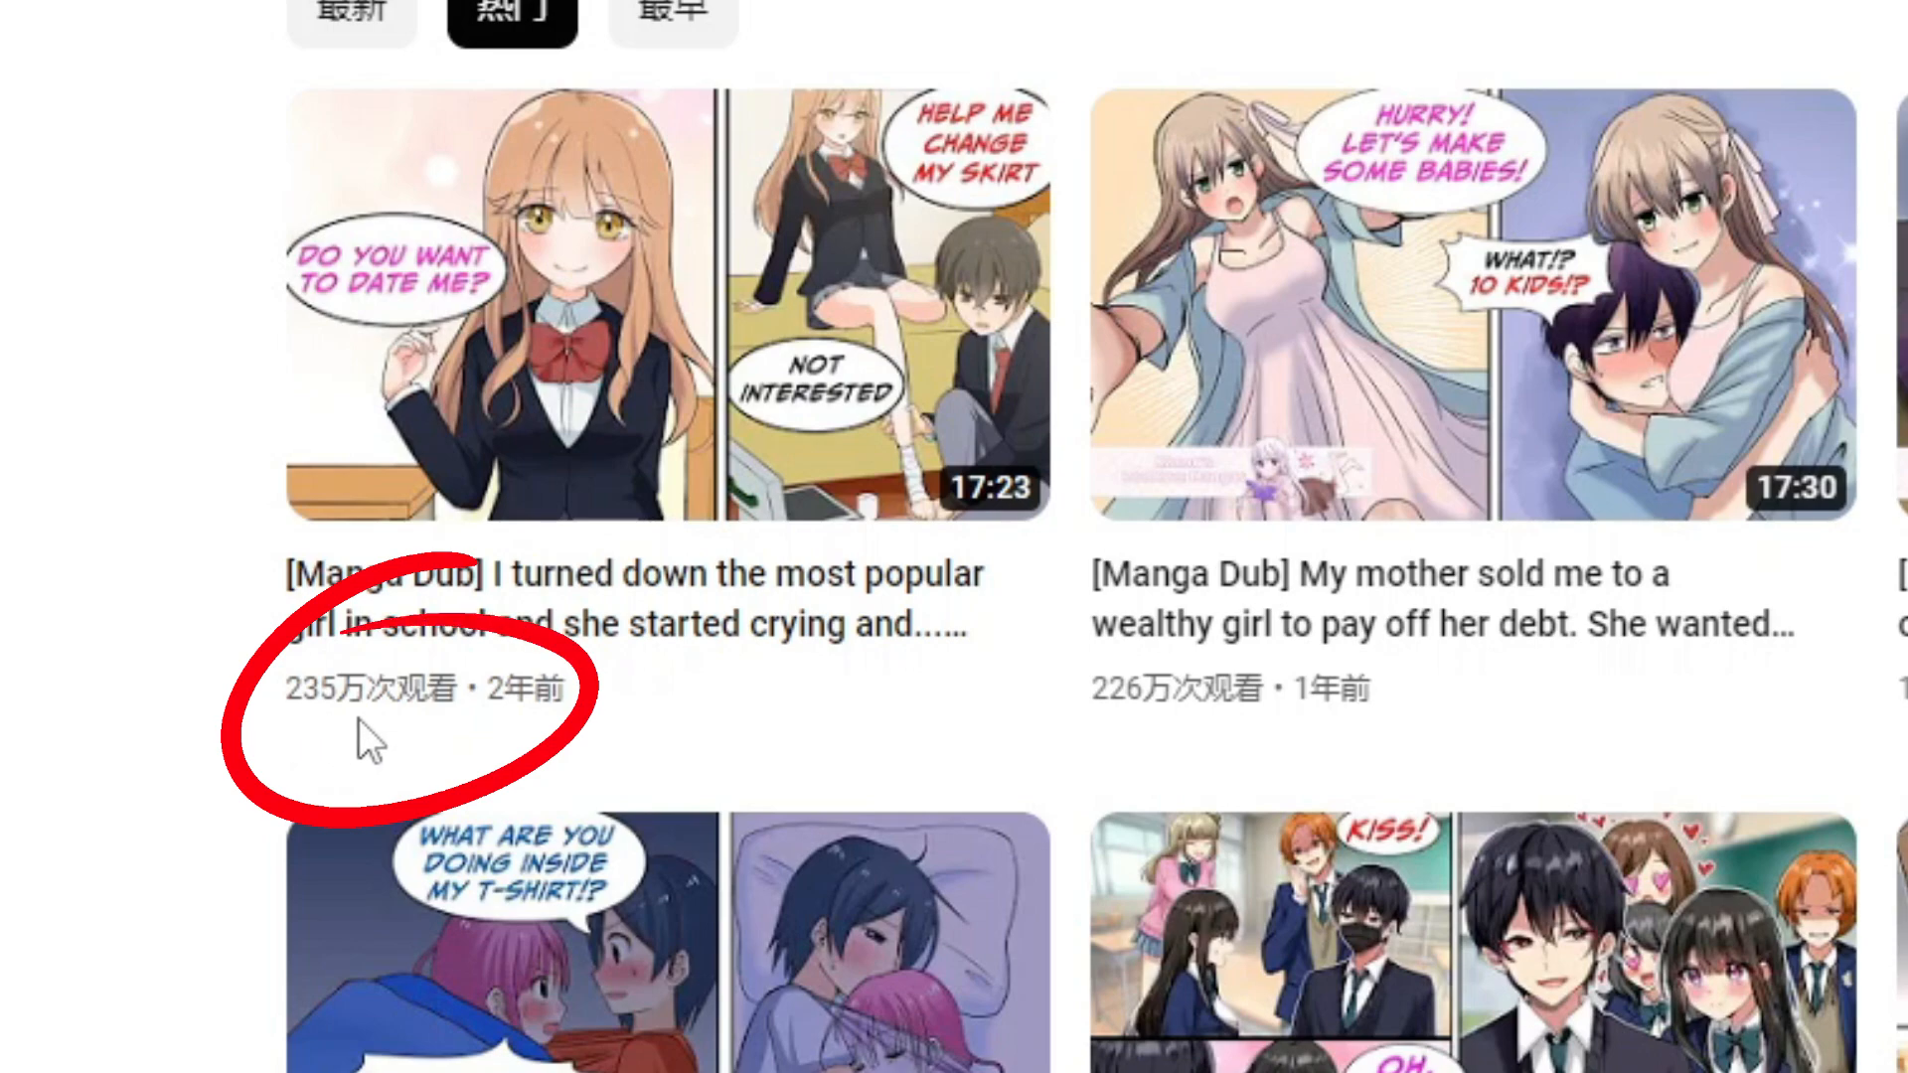
{"action": "scroll", "coordinate": [1341, 725], "scroll_direction": "down", "scroll_amount": 1}
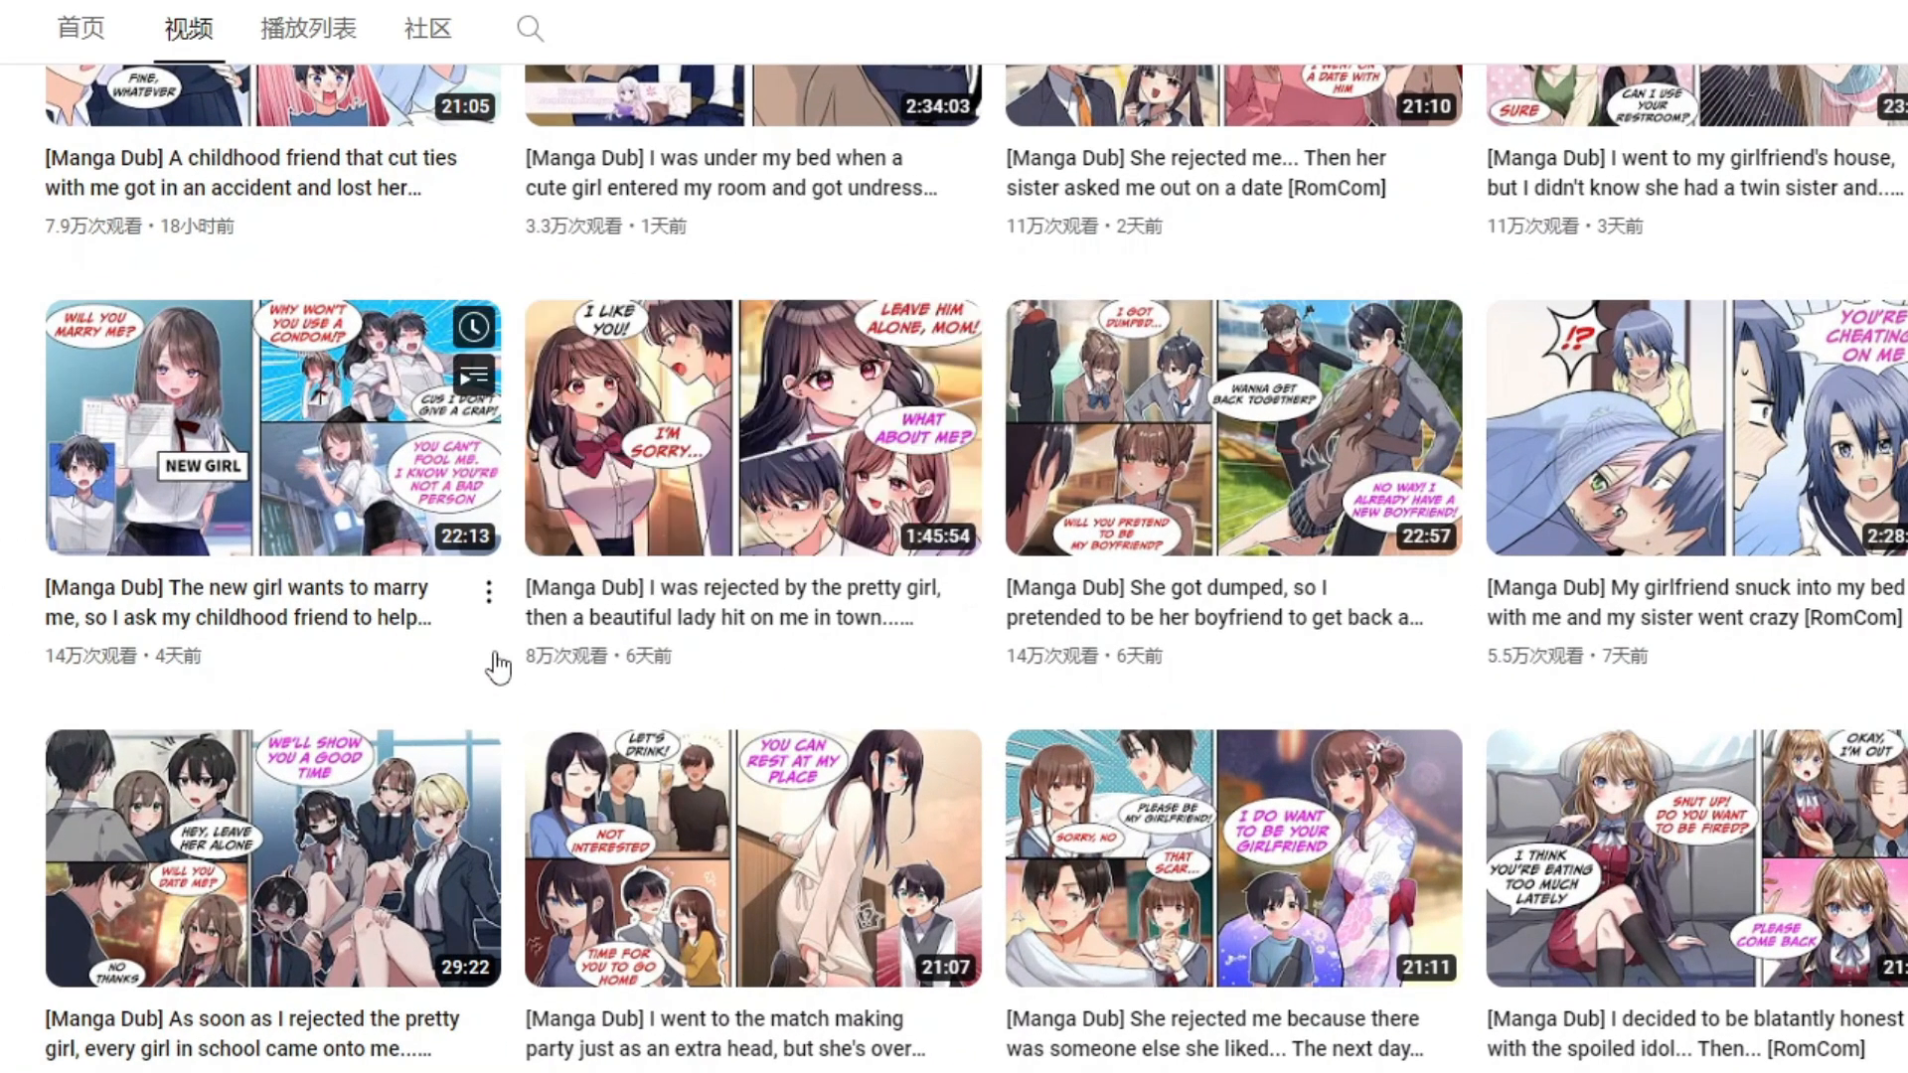
{"action": "scroll", "coordinate": [1298, 660], "scroll_direction": "down", "scroll_amount": 3}
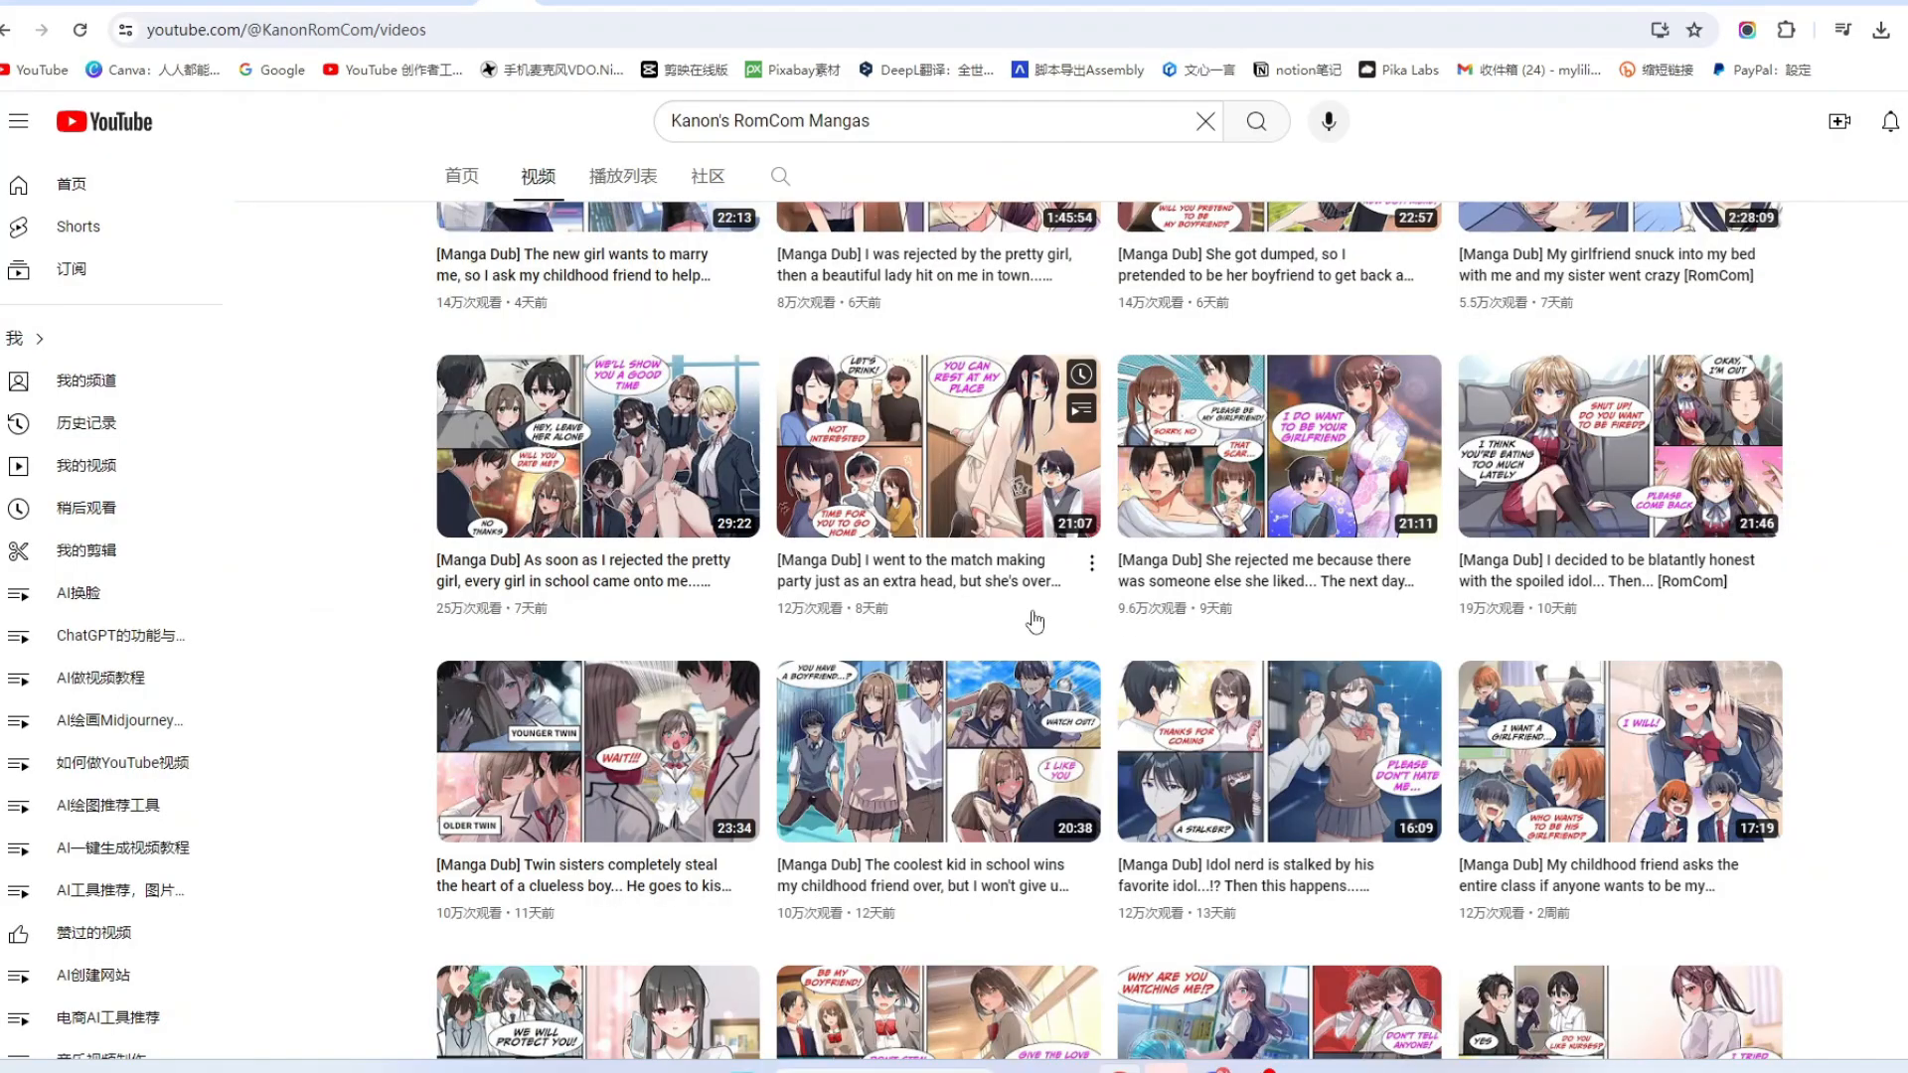
{"action": "scroll", "coordinate": [905, 682], "scroll_direction": "up", "scroll_amount": 1}
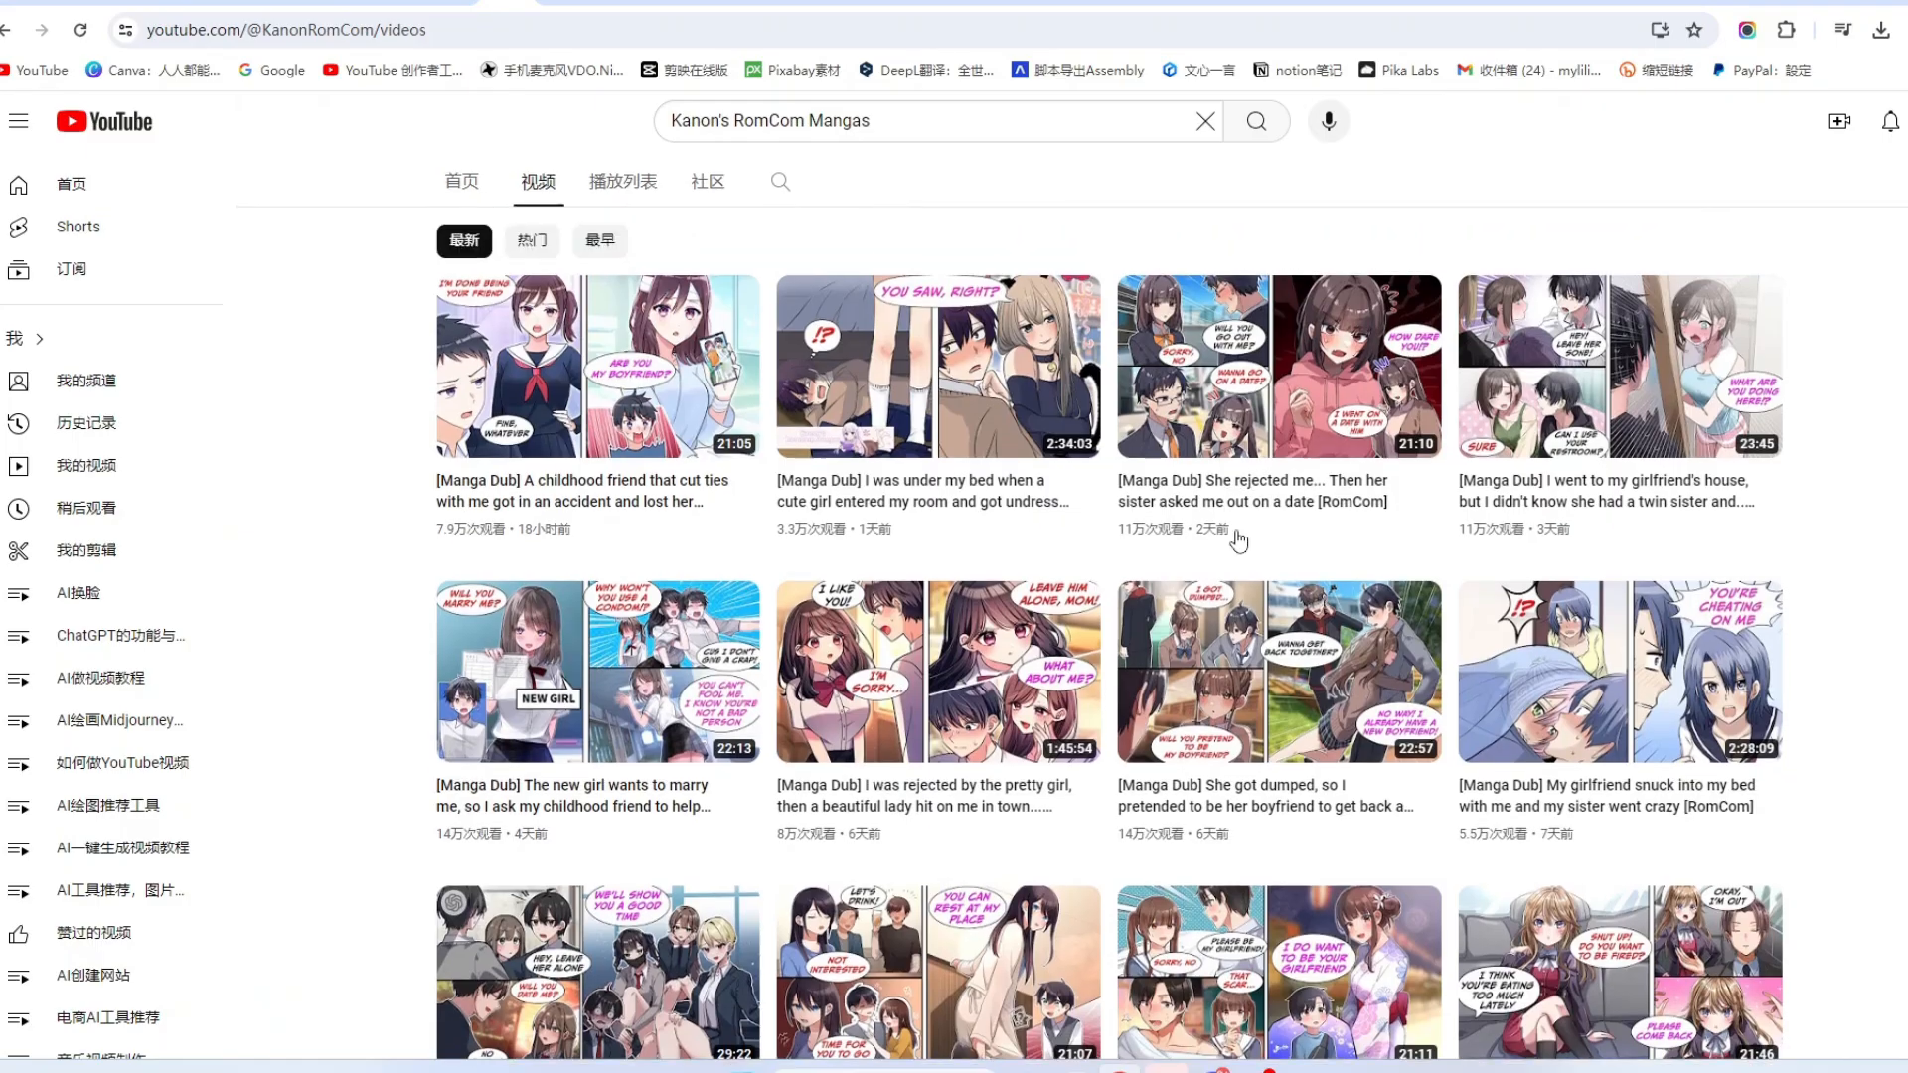
{"action": "scroll", "coordinate": [944, 419], "scroll_direction": "up", "scroll_amount": 3}
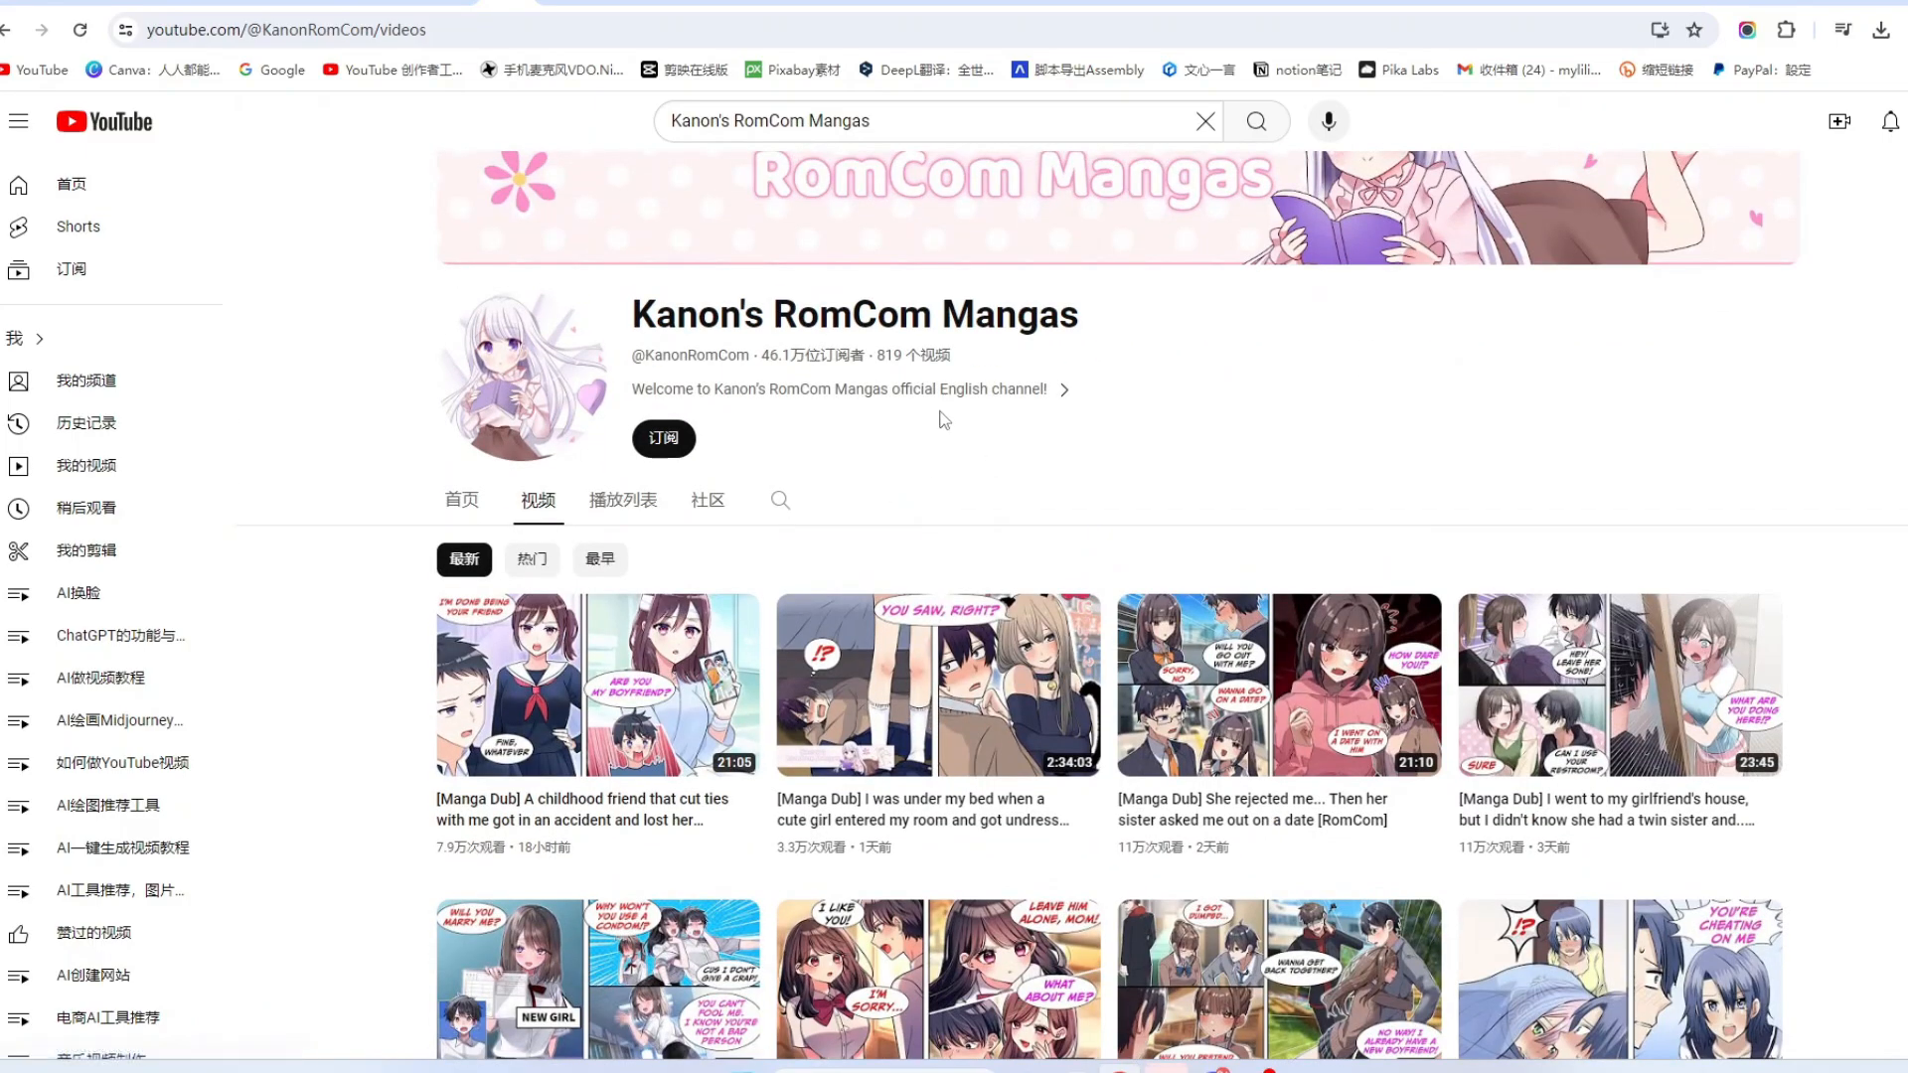
Step: Open the Social Blade page for Kanon's RomCom Mangas and check its estimated earnings and 30-day statistics
{"action": "left_click", "coordinate": [574, 10]}
{"action": "scroll", "coordinate": [842, 734], "scroll_direction": "down", "scroll_amount": 3}
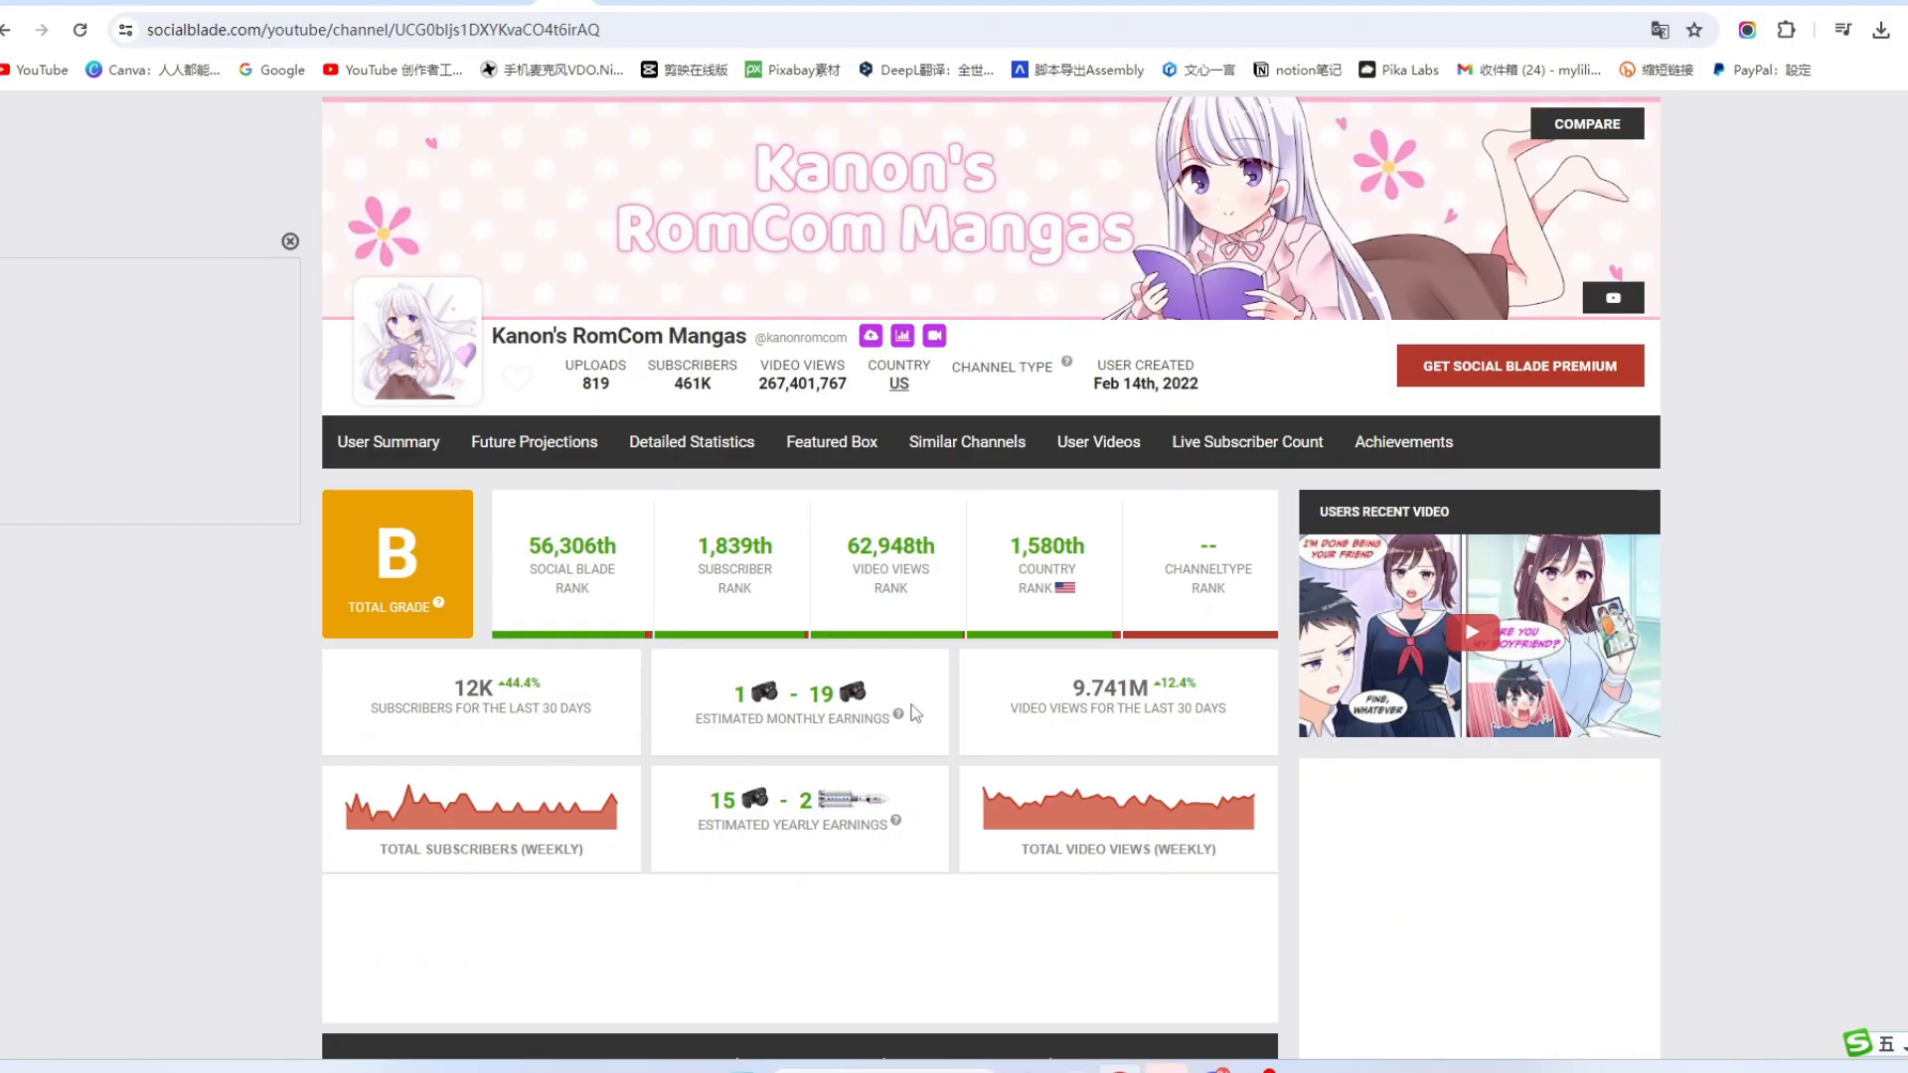
{"action": "key", "text": "alt+Left"}
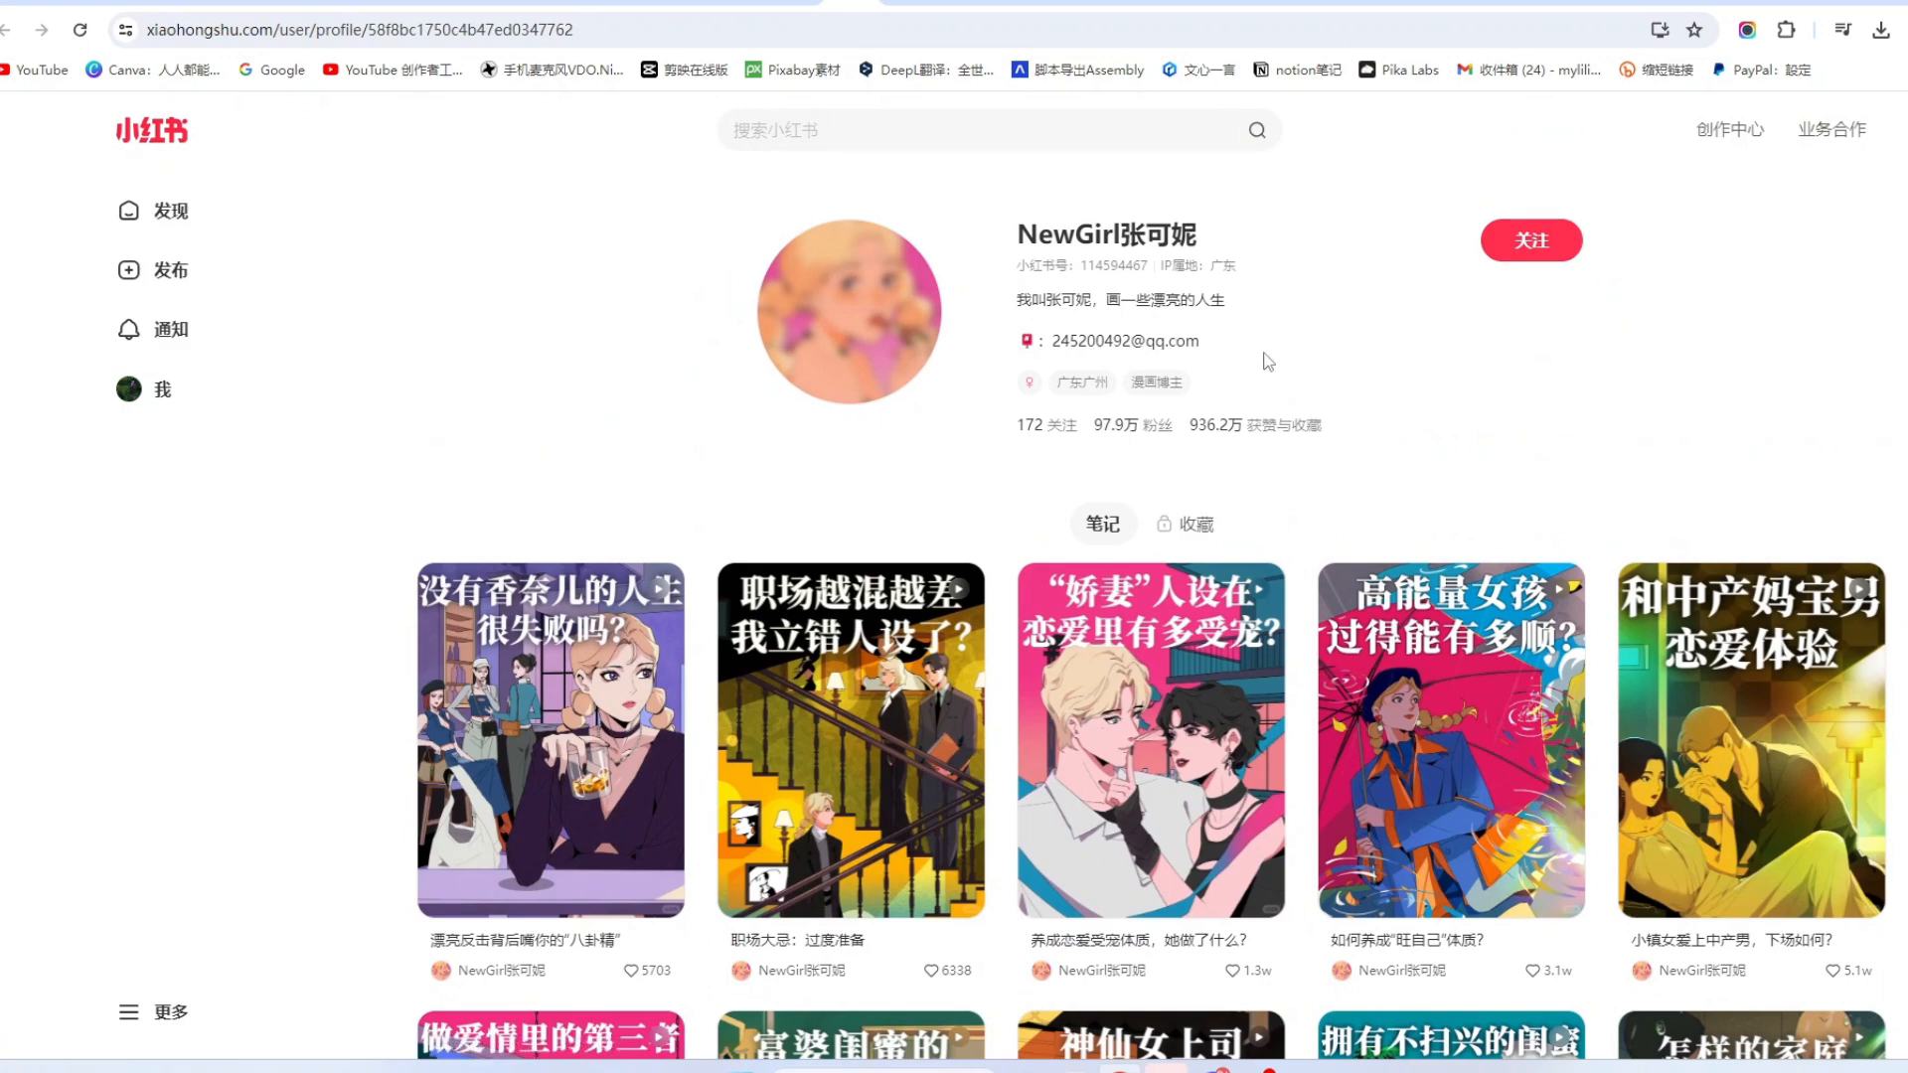
Step: Examine the NewGirl comic creator's Xiaohongshu profile, including its follower and like figures and its posts
{"action": "scroll", "coordinate": [1264, 360], "scroll_direction": "down", "scroll_amount": 3}
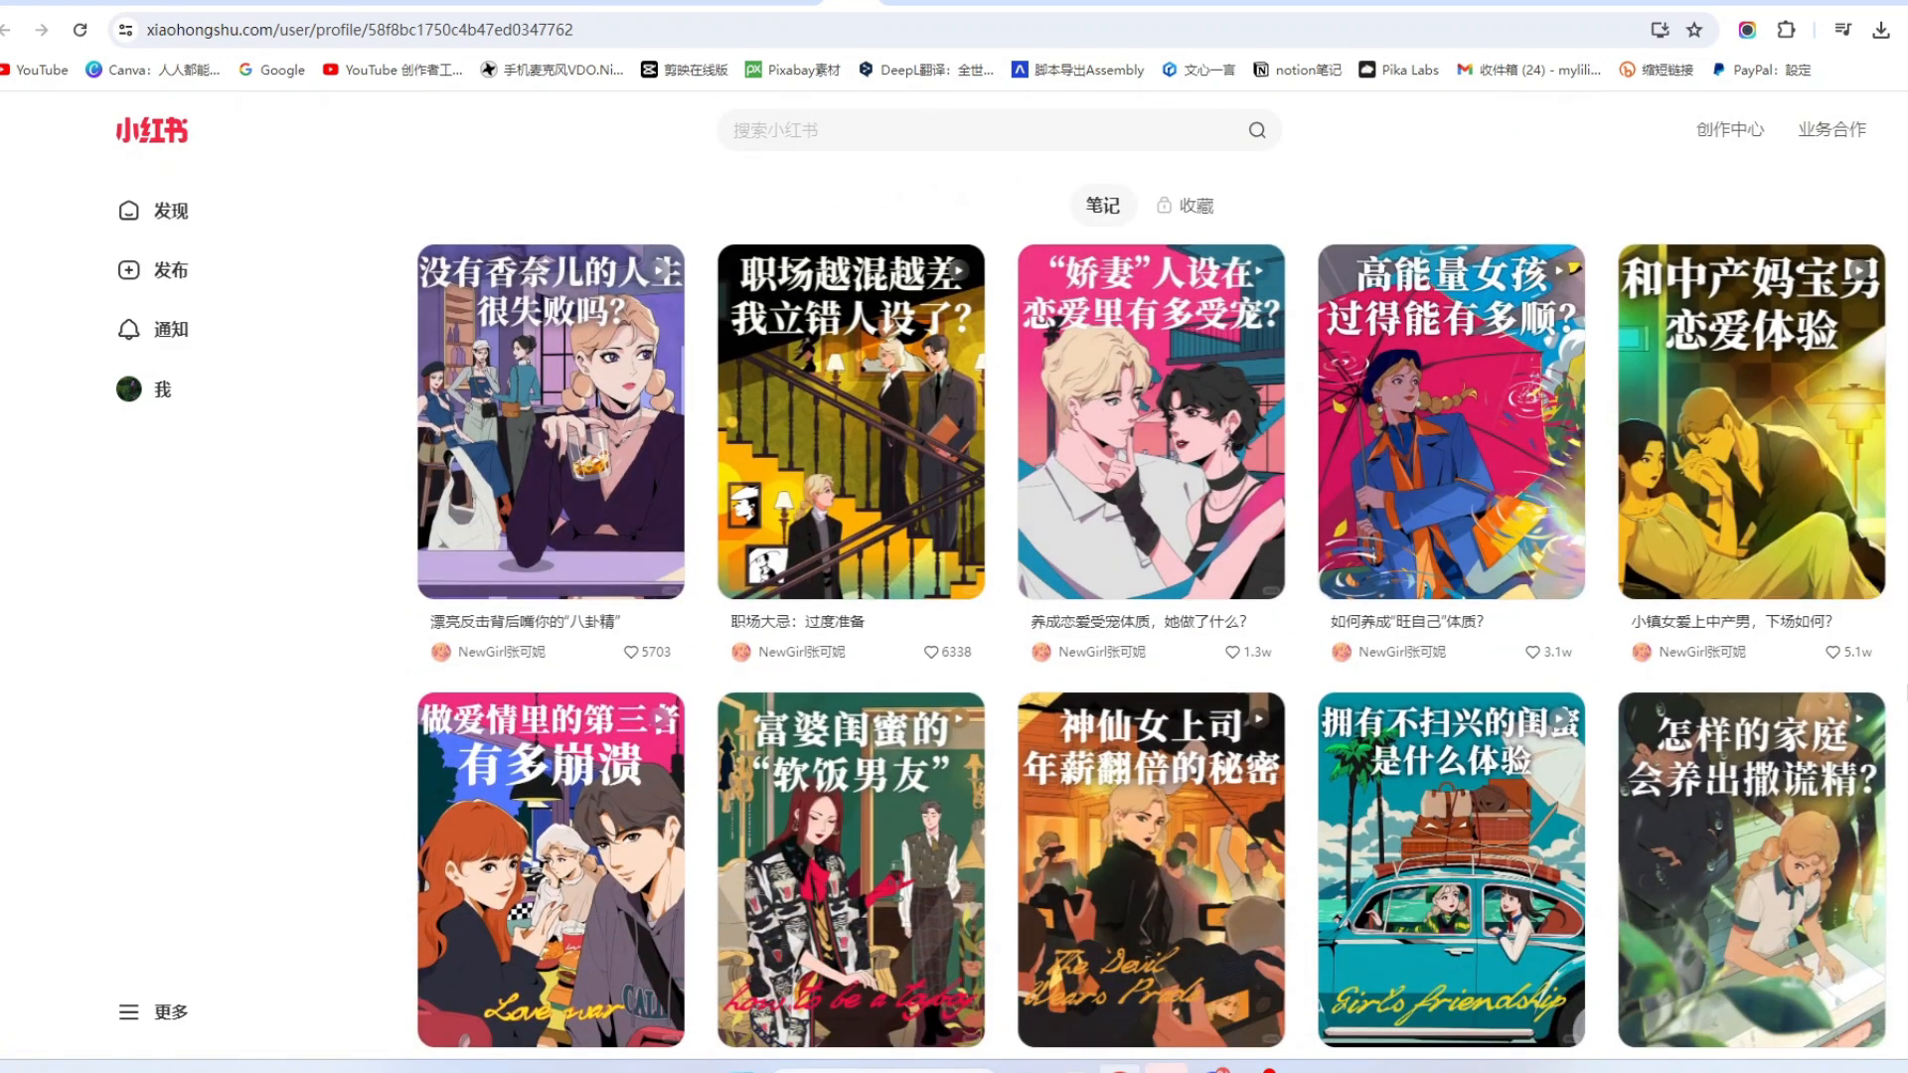
{"action": "scroll", "coordinate": [1397, 269], "scroll_direction": "up", "scroll_amount": 1}
{"action": "scroll", "coordinate": [1381, 270], "scroll_direction": "up", "scroll_amount": 1}
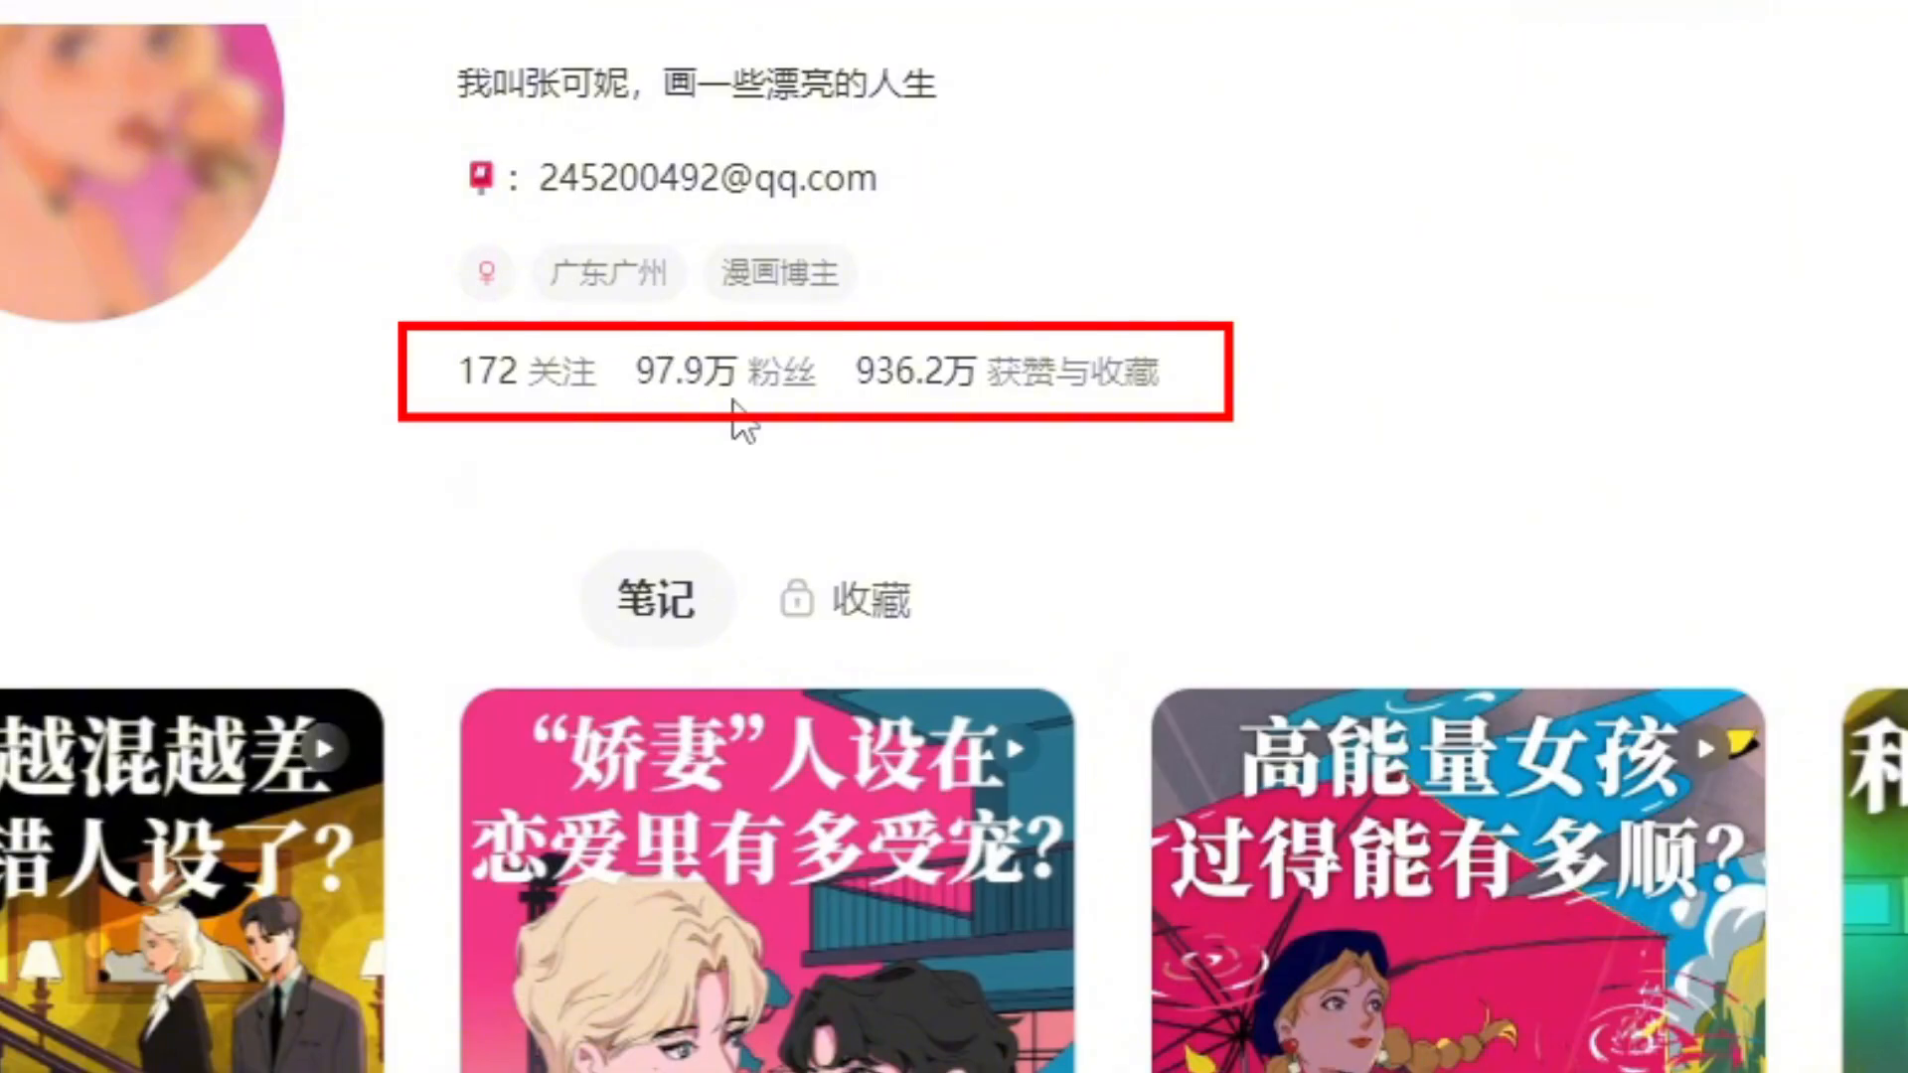
{"action": "scroll", "coordinate": [736, 417], "scroll_direction": "down", "scroll_amount": 5}
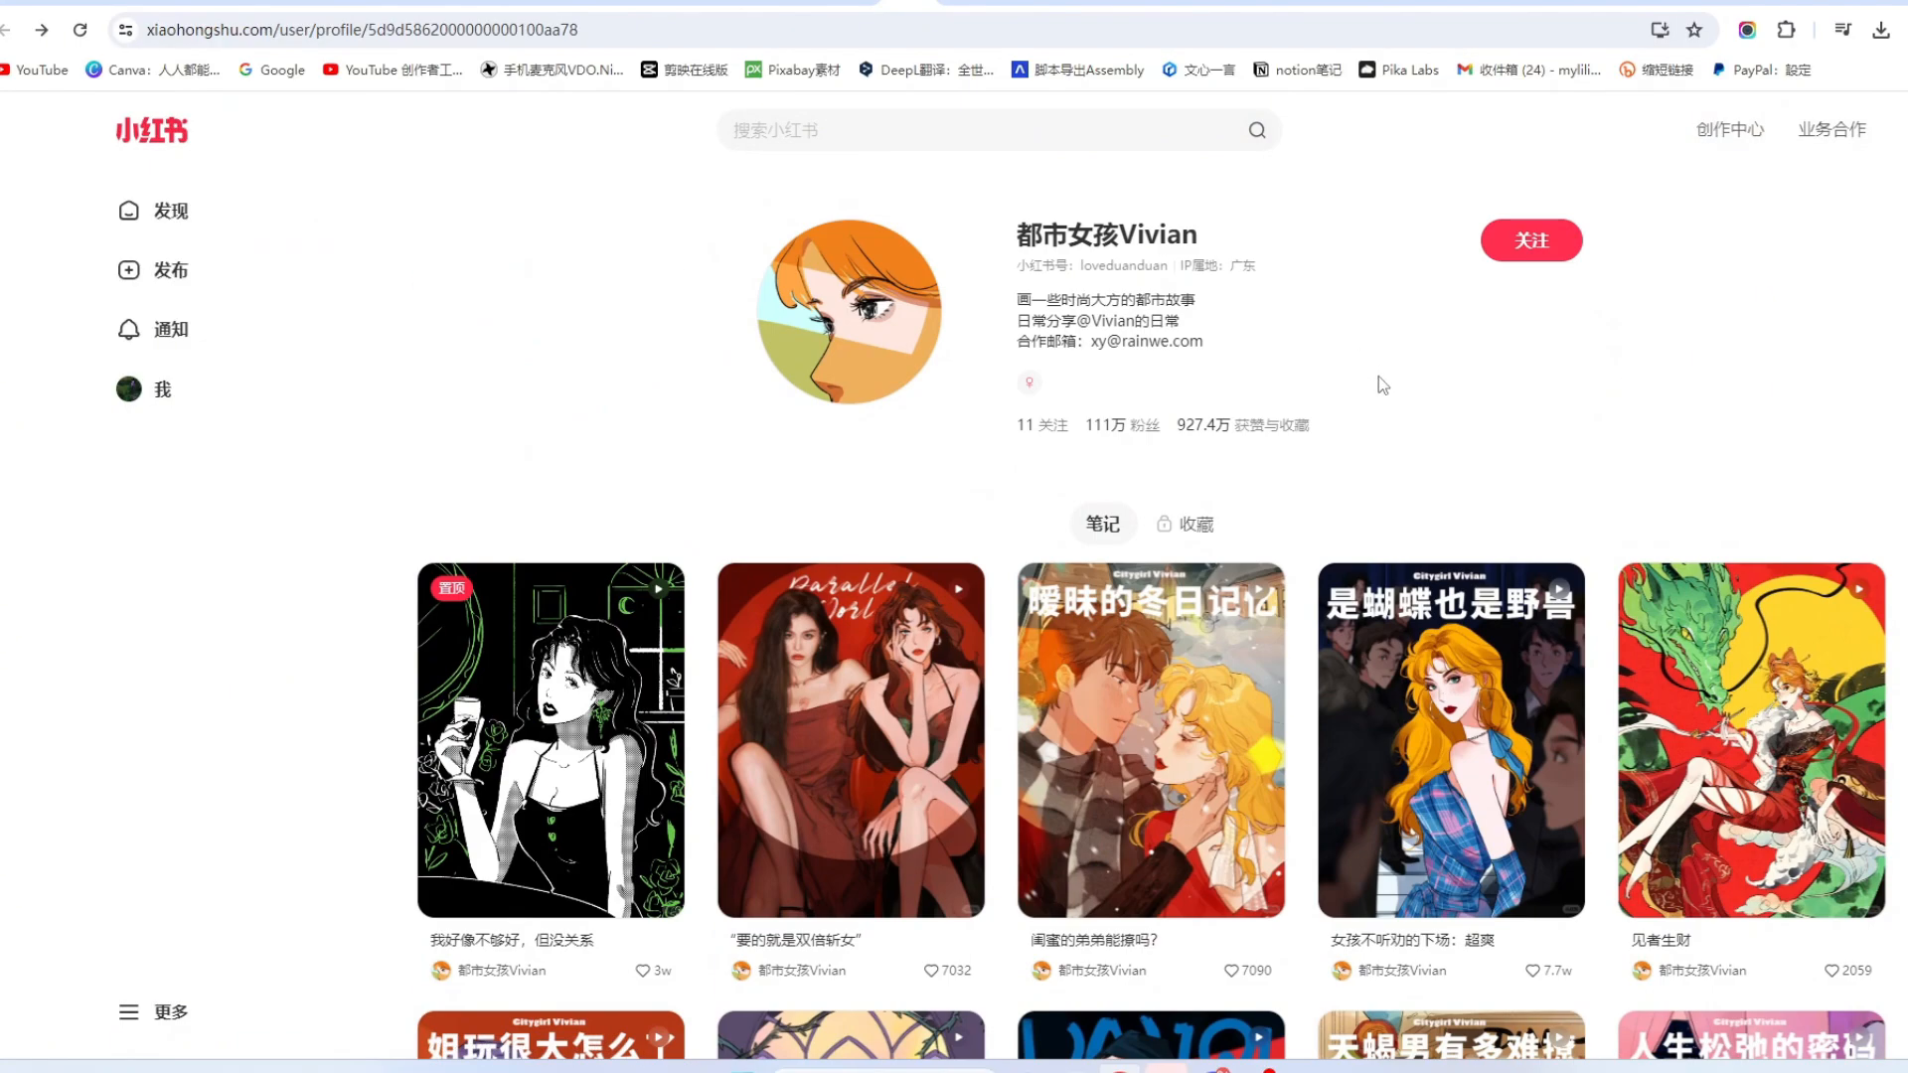
Step: Examine the 都市女孩 creator's Xiaohongshu profile, highlighting the follower figure and reading through the comic posts' like counts
{"action": "scroll", "coordinate": [1375, 382], "scroll_direction": "down", "scroll_amount": 3}
{"action": "scroll", "coordinate": [1120, 353], "scroll_direction": "up", "scroll_amount": 2}
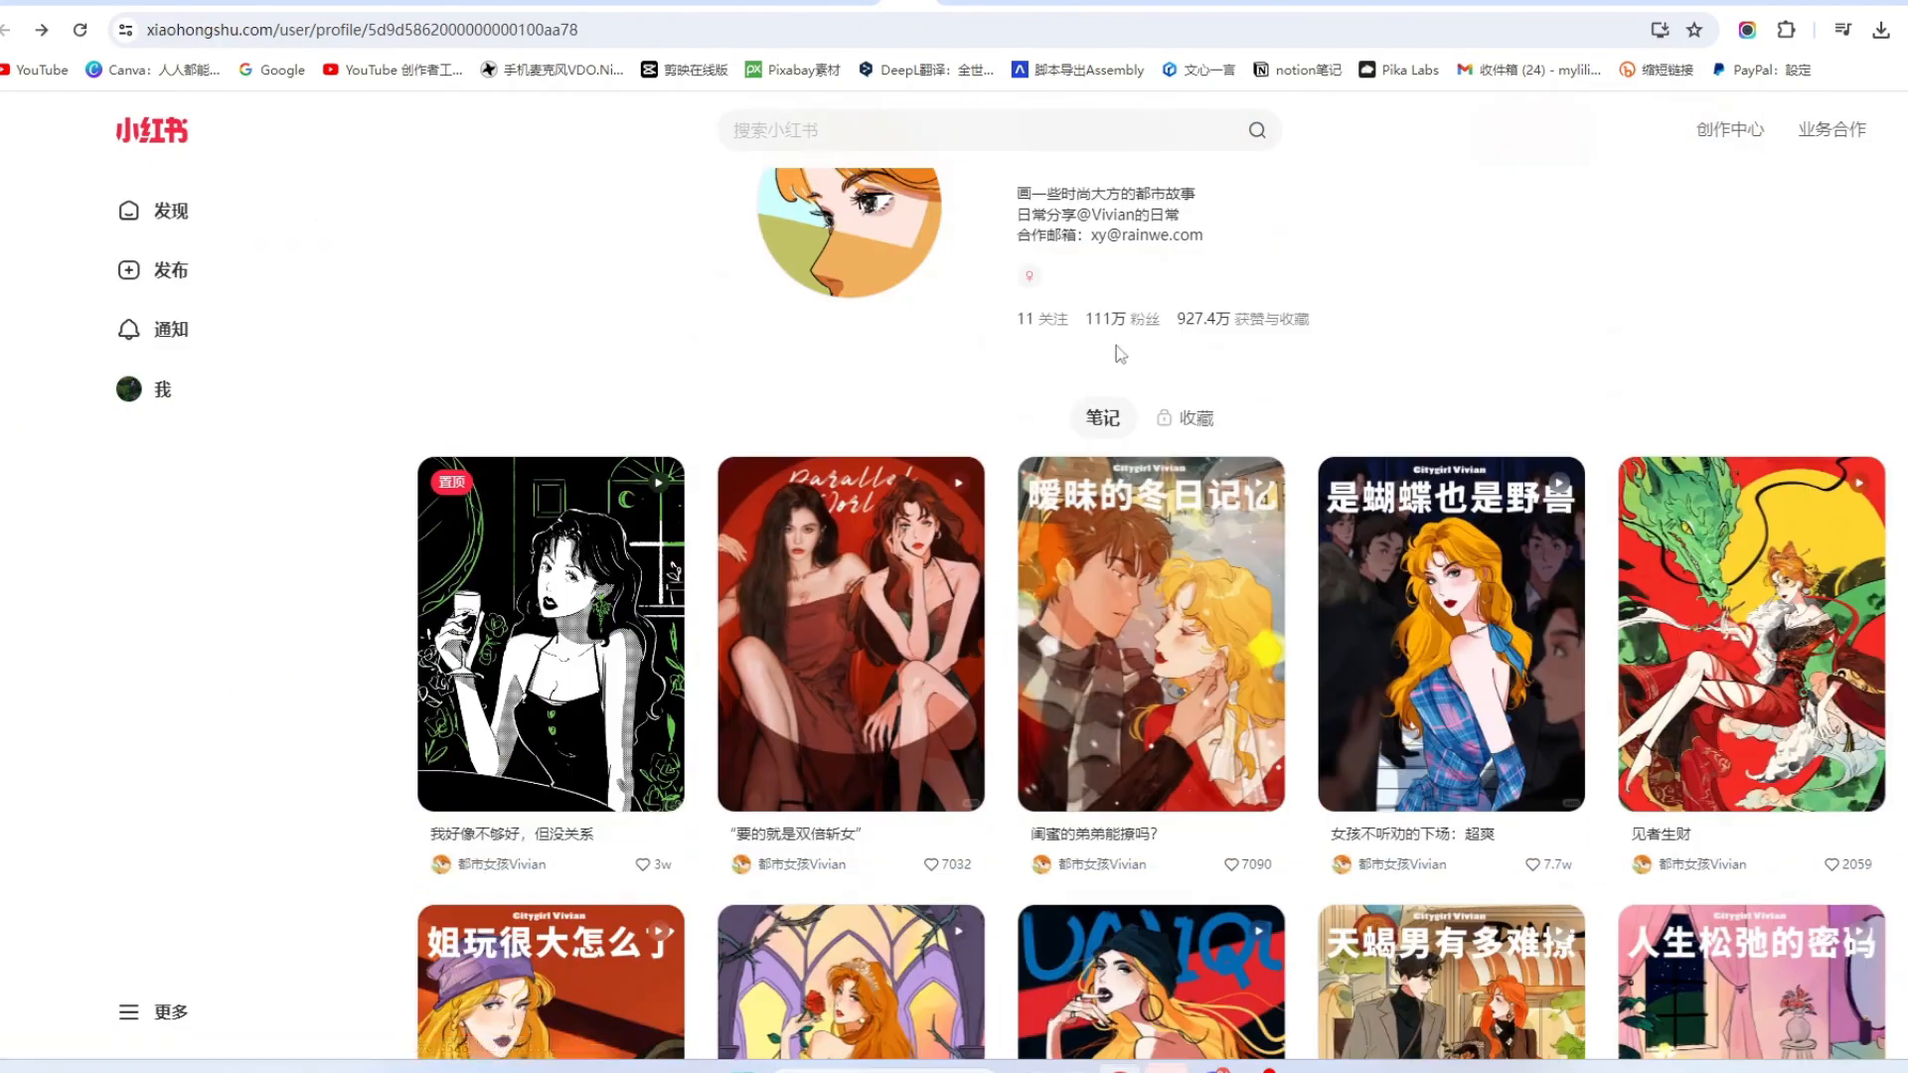
{"action": "left_click_drag", "start_coordinate": [1085, 326], "coordinate": [1134, 325]}
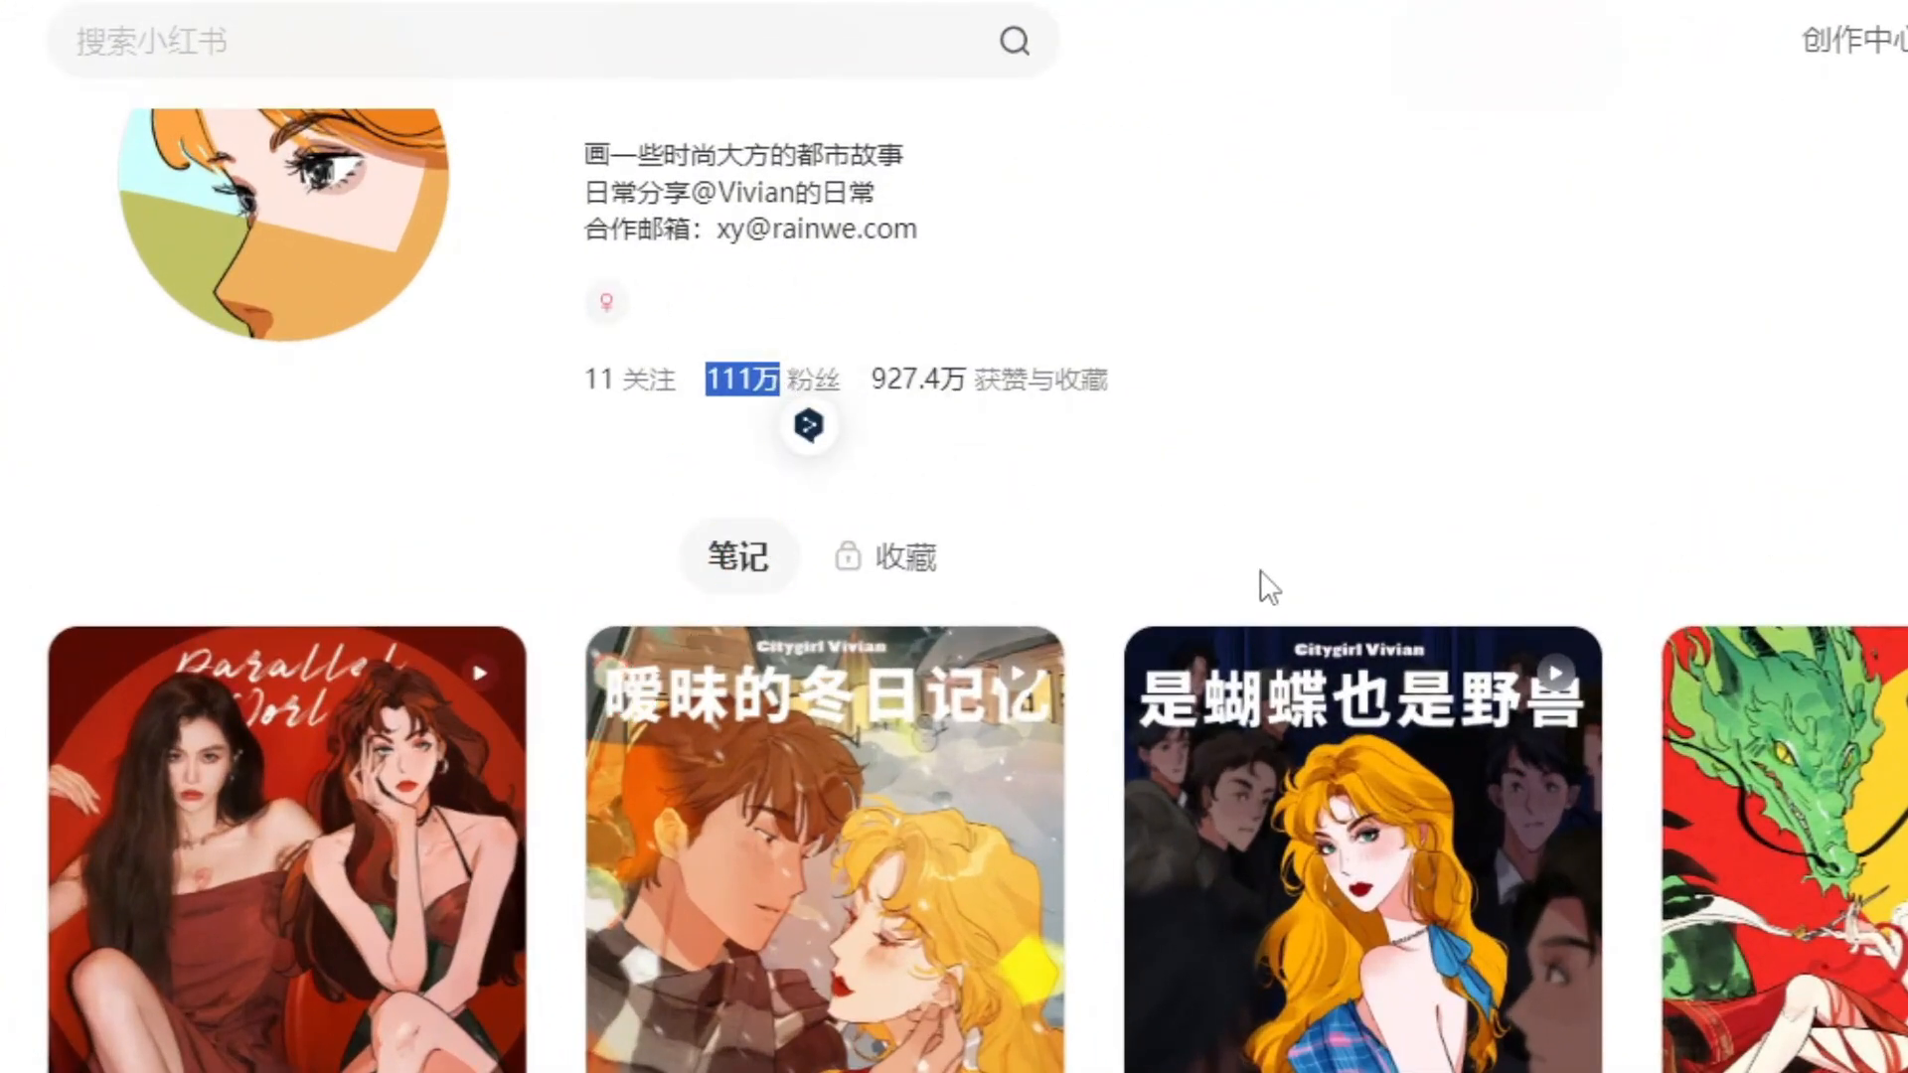
{"action": "scroll", "coordinate": [1260, 571], "scroll_direction": "down", "scroll_amount": 5}
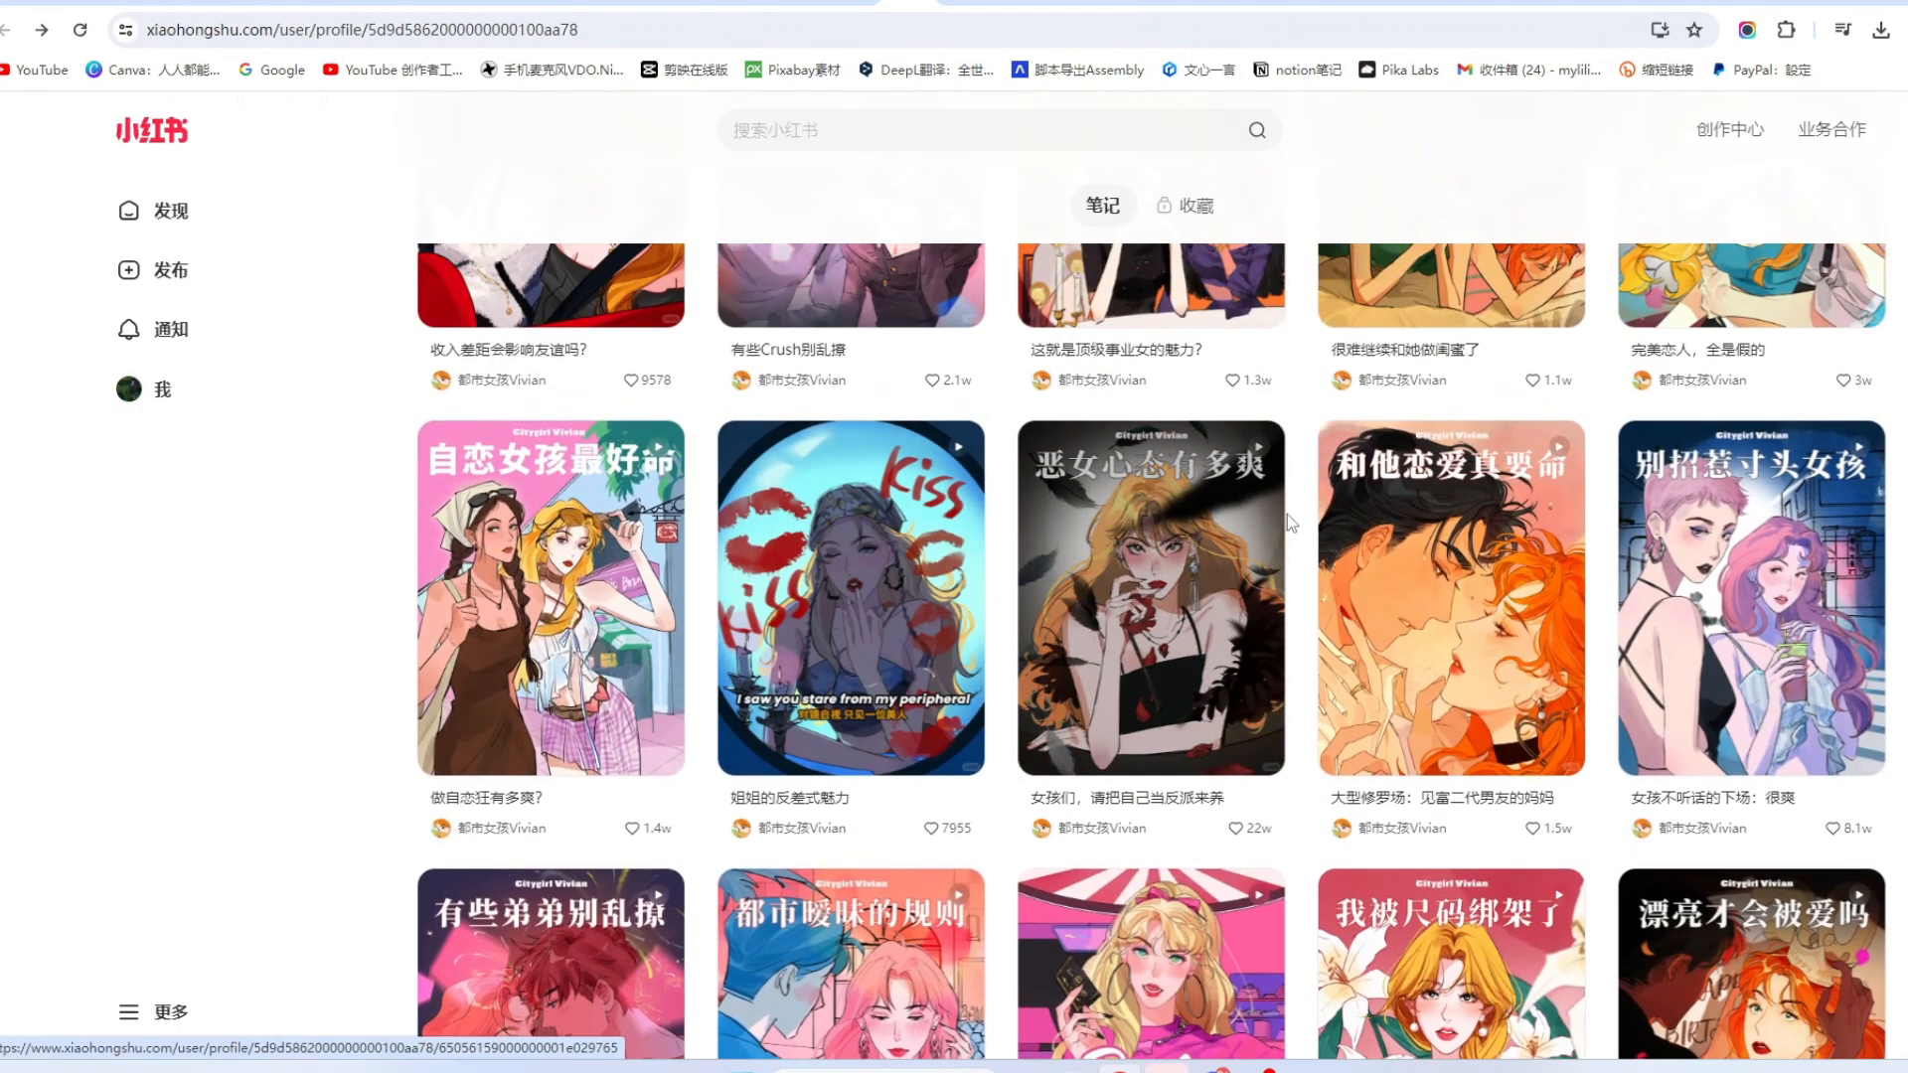
{"action": "scroll", "coordinate": [1286, 514], "scroll_direction": "down", "scroll_amount": 8}
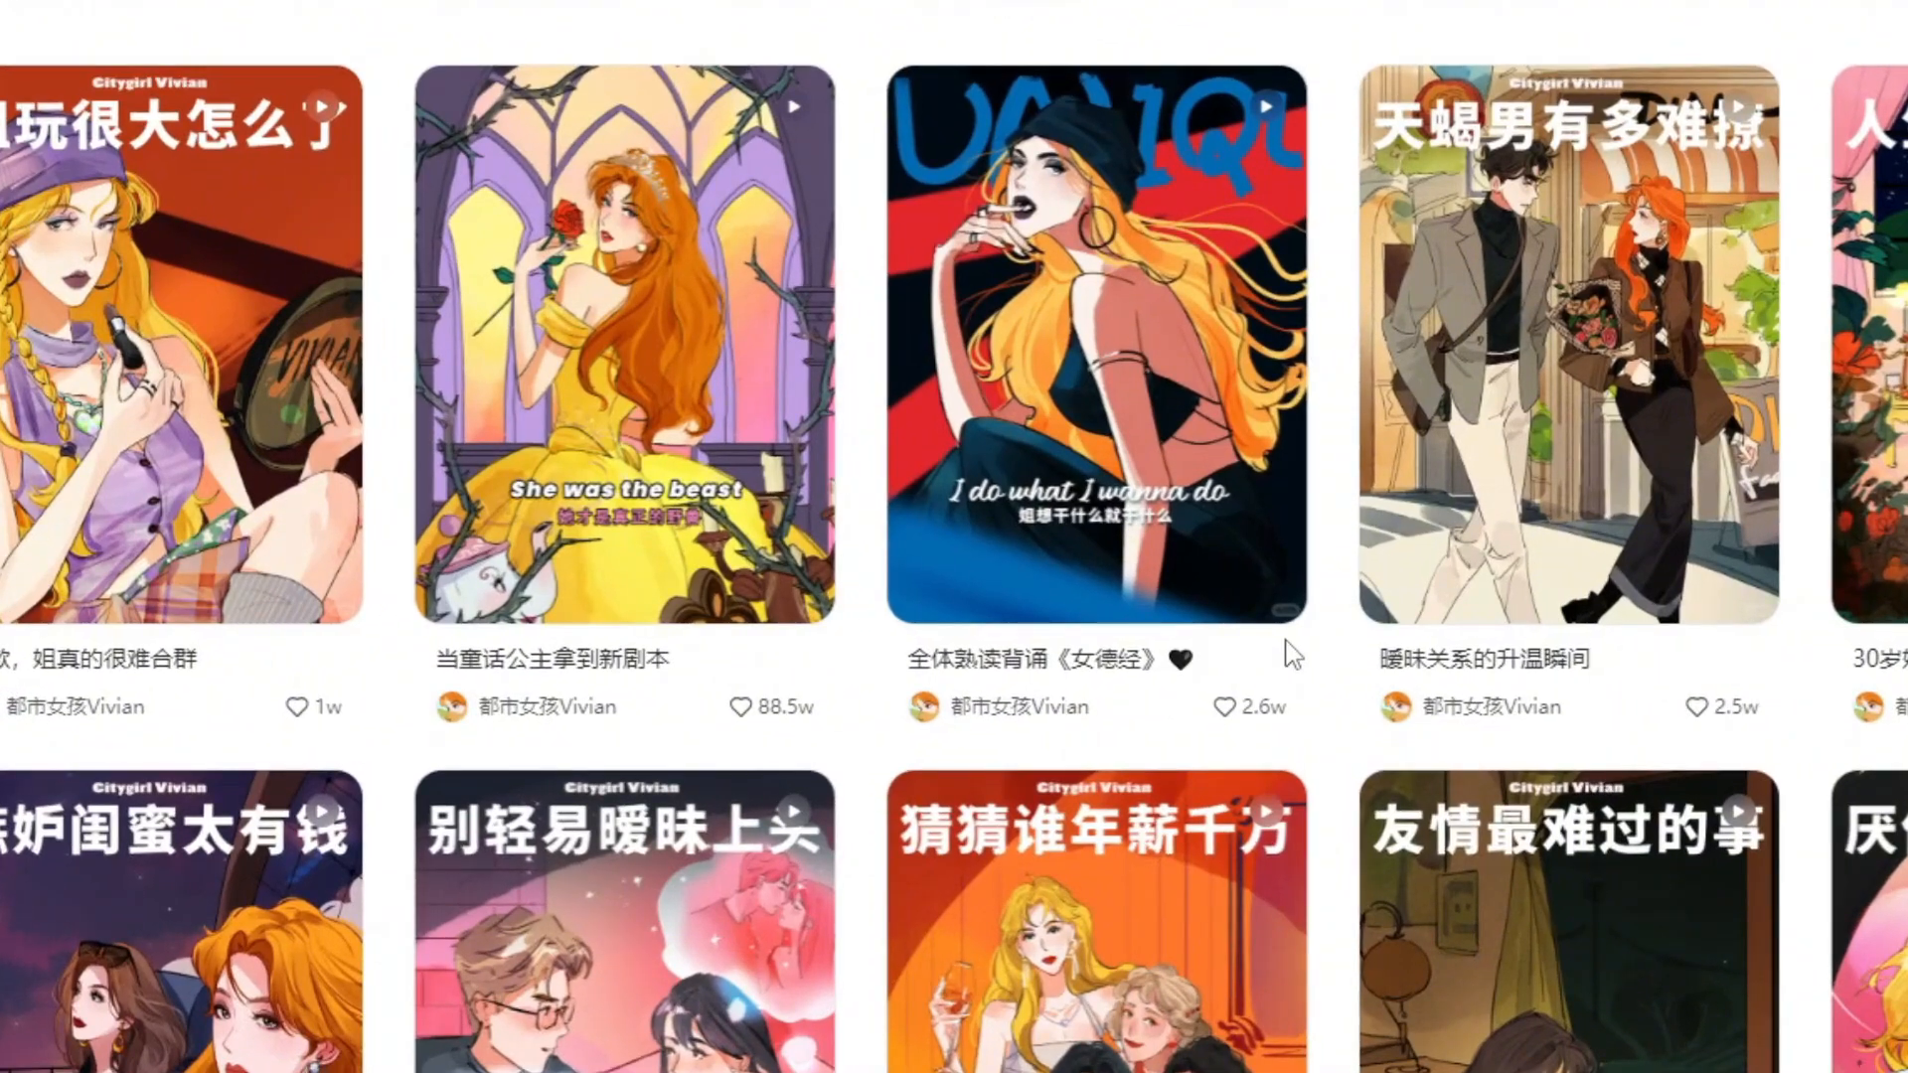
{"action": "scroll", "coordinate": [1137, 884], "scroll_direction": "down", "scroll_amount": 3}
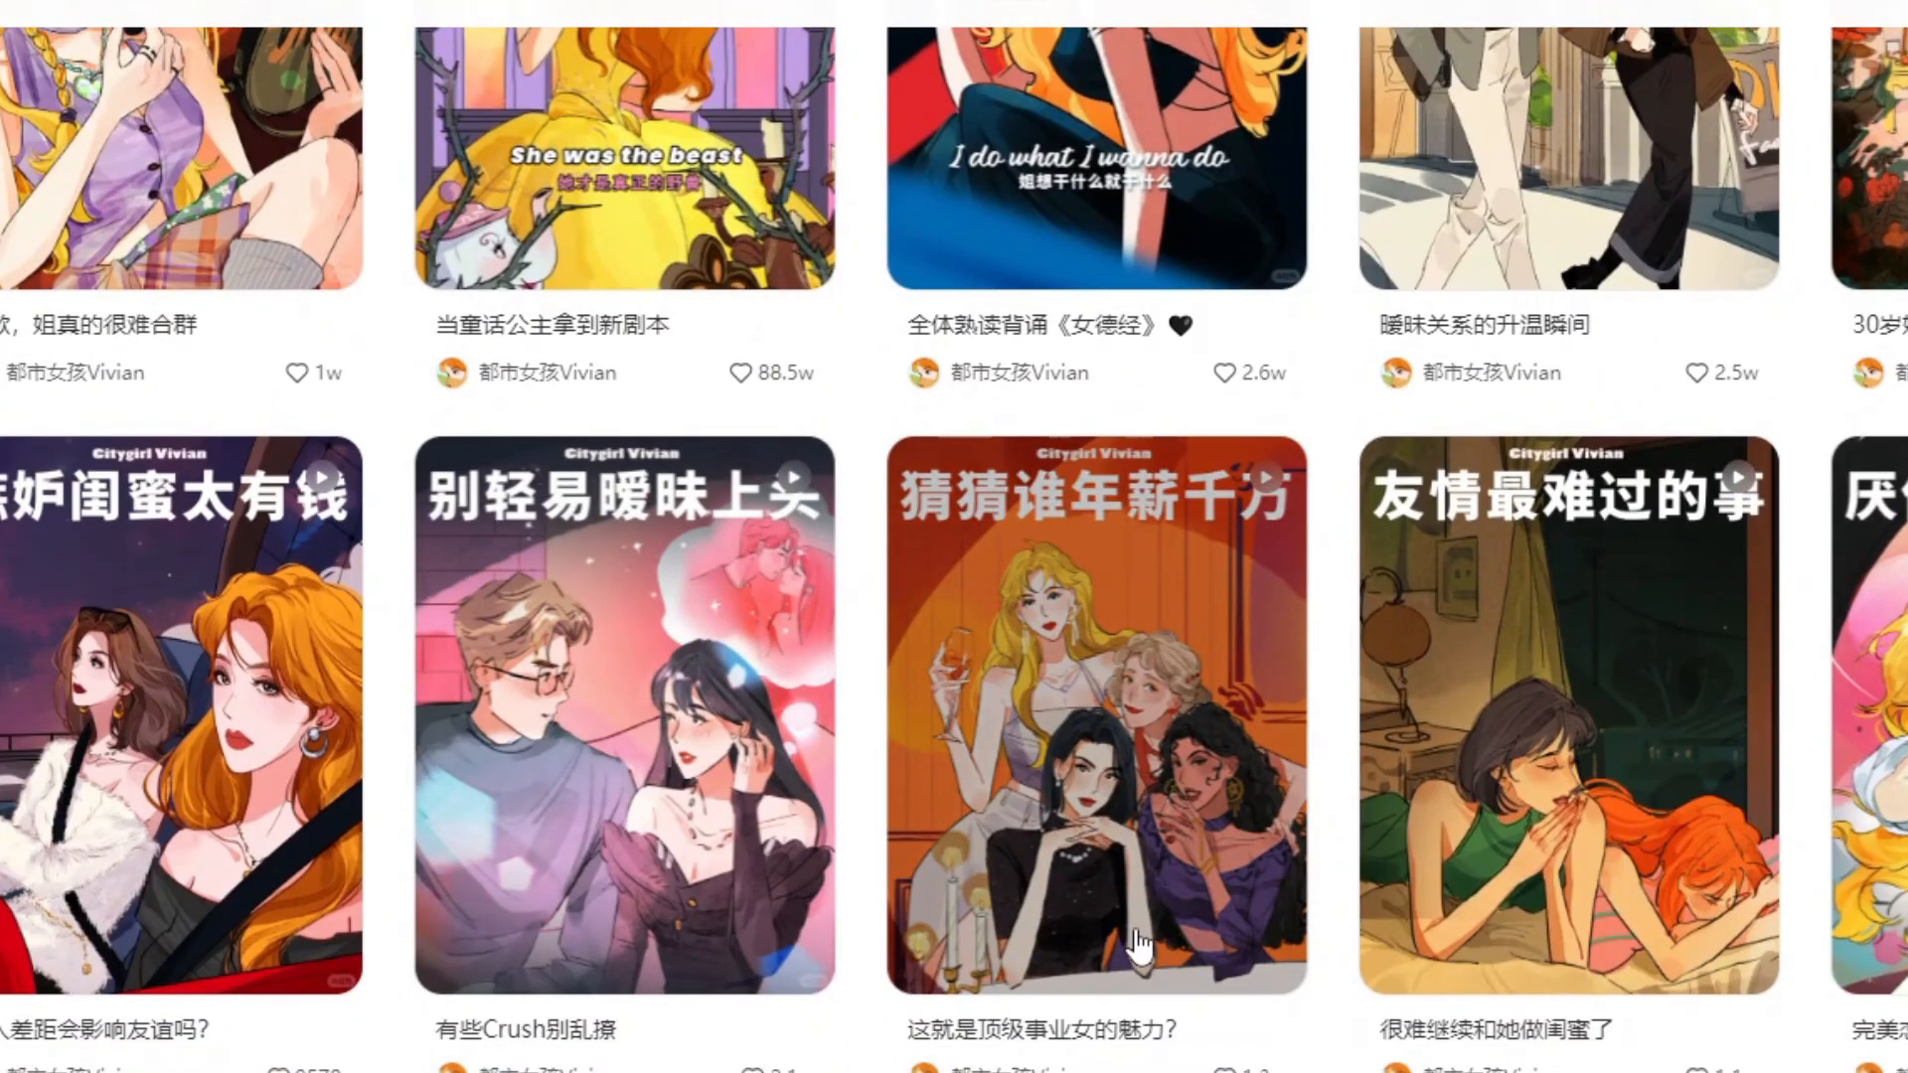
{"action": "scroll", "coordinate": [1137, 943], "scroll_direction": "down", "scroll_amount": 5}
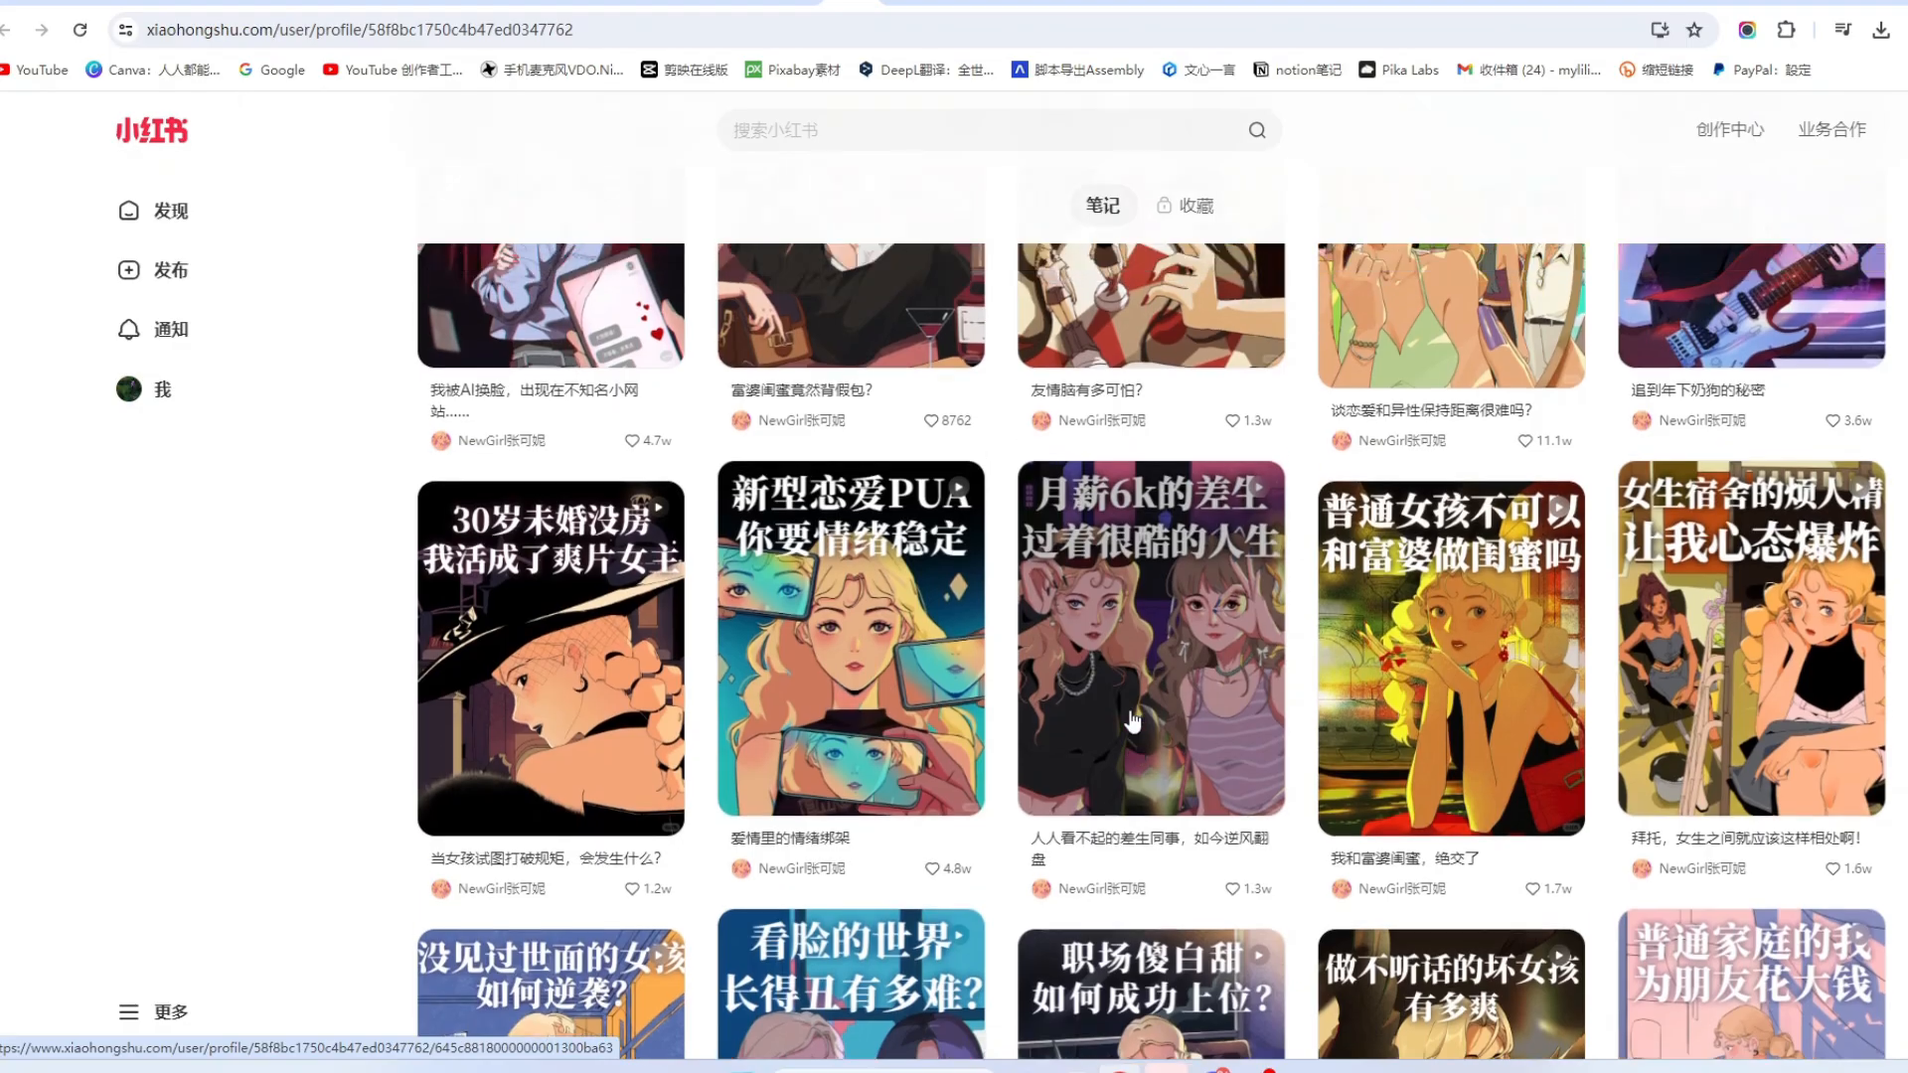
Step: Look back over the NewGirl profile, then browse the video lists of the littlefish小鱼儿AI技术学堂 and 肥猫解说漫 channels
{"action": "scroll", "coordinate": [1131, 723], "scroll_direction": "up", "scroll_amount": 8}
{"action": "scroll", "coordinate": [1131, 720], "scroll_direction": "up", "scroll_amount": 4}
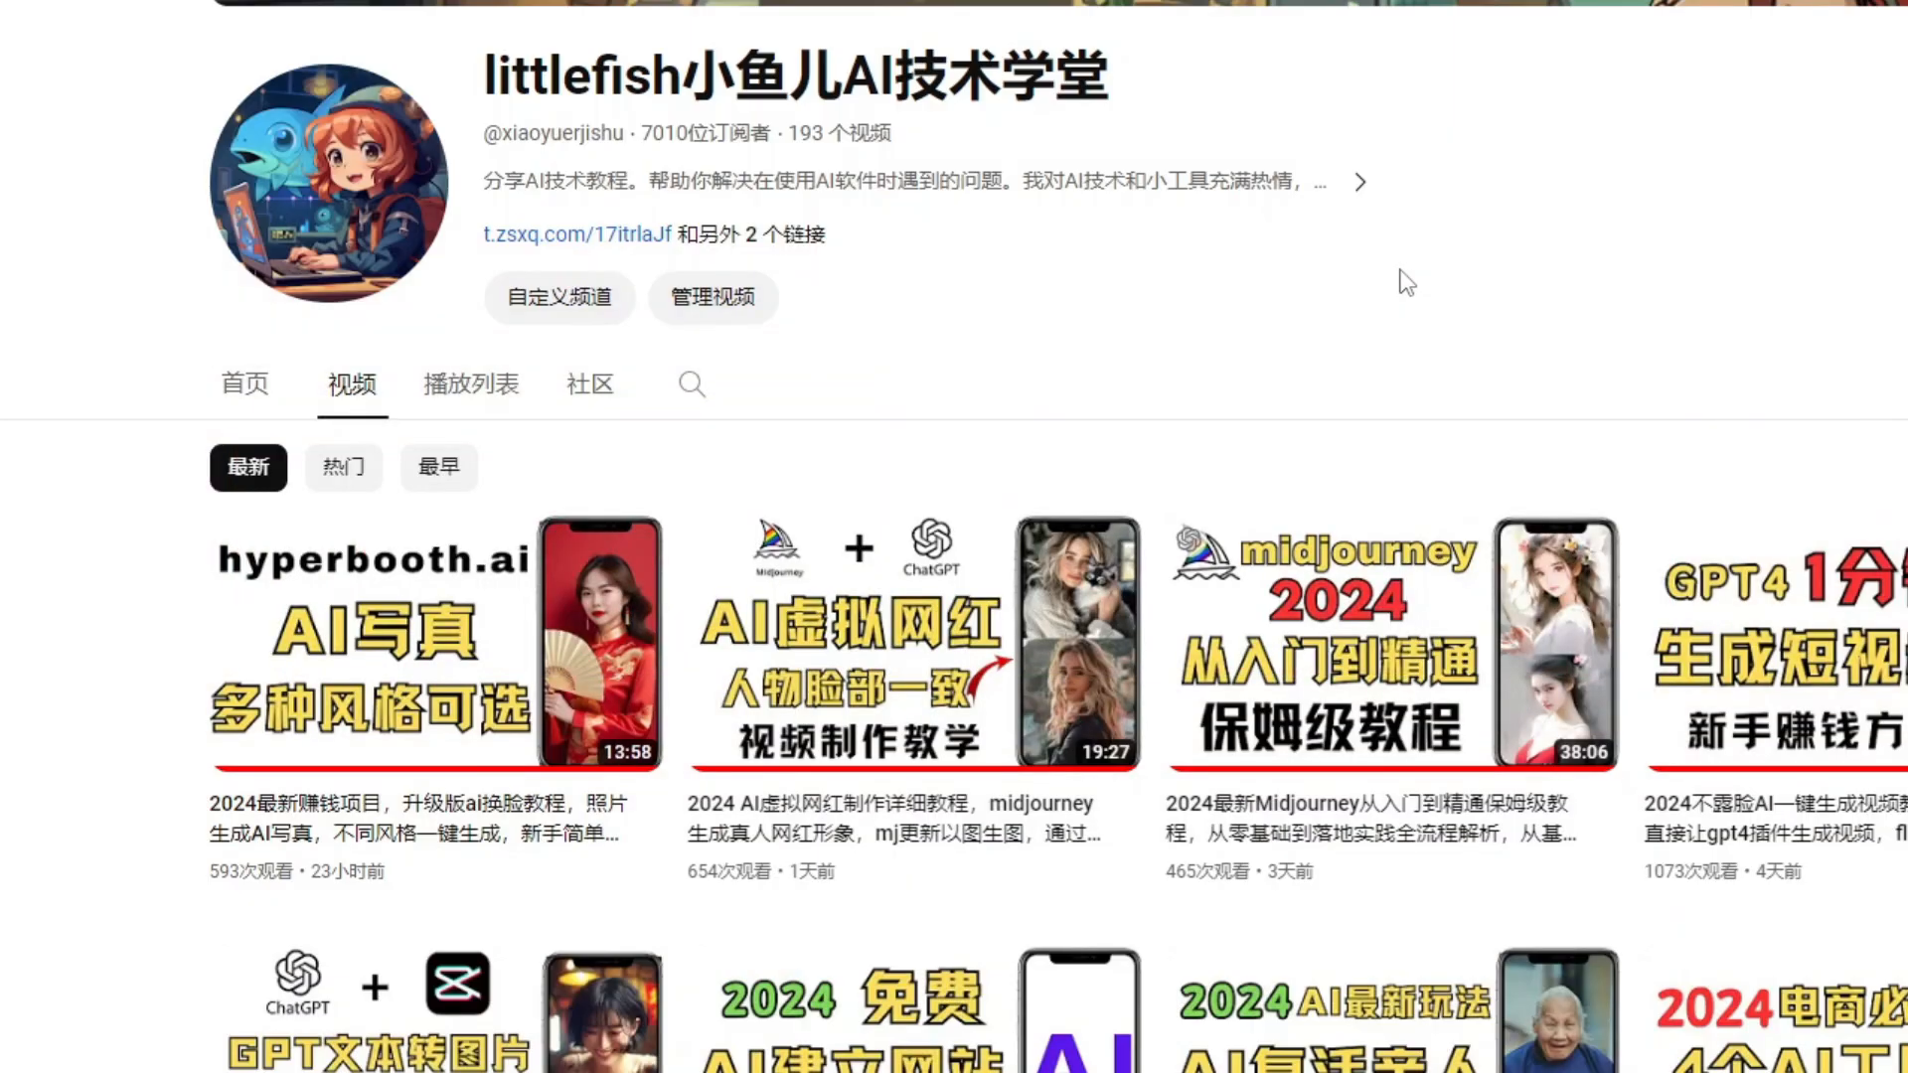
{"action": "scroll", "coordinate": [1411, 286], "scroll_direction": "down", "scroll_amount": 2}
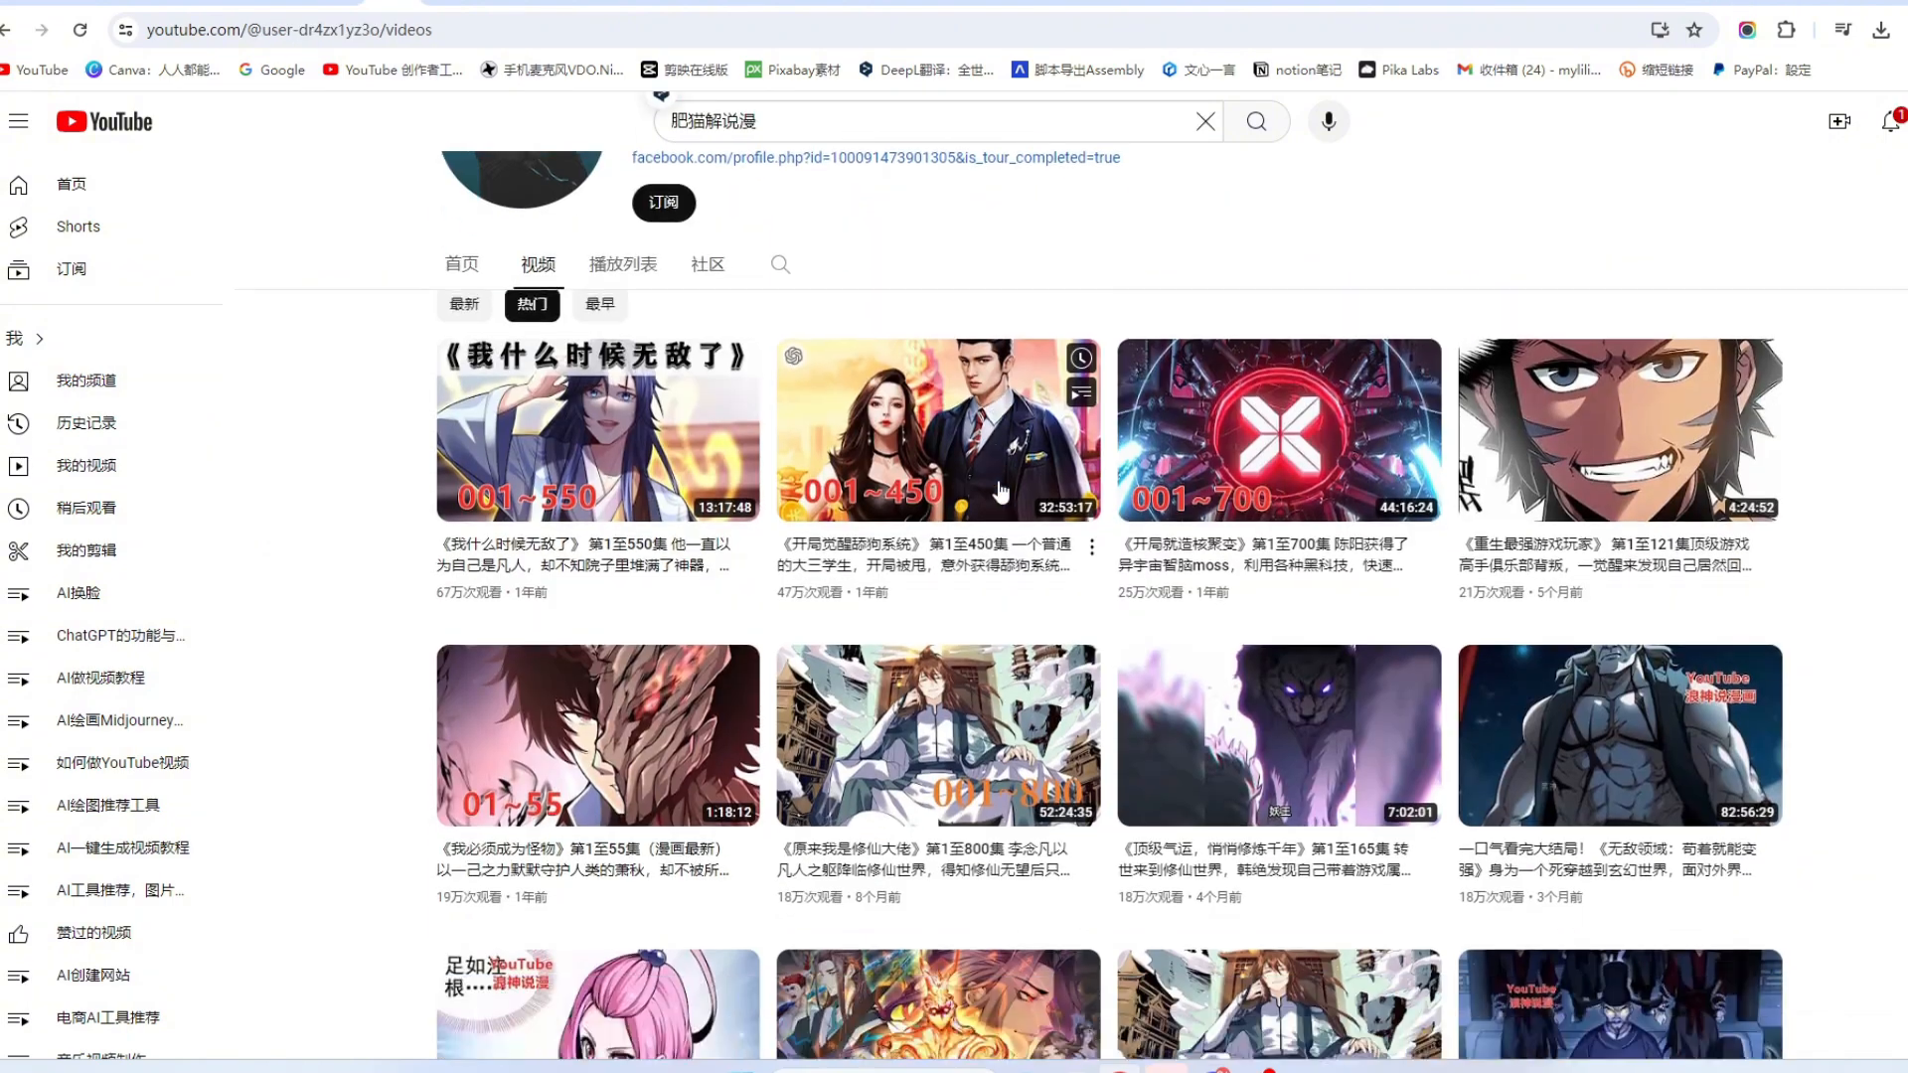
{"action": "scroll", "coordinate": [1024, 647], "scroll_direction": "down", "scroll_amount": 2}
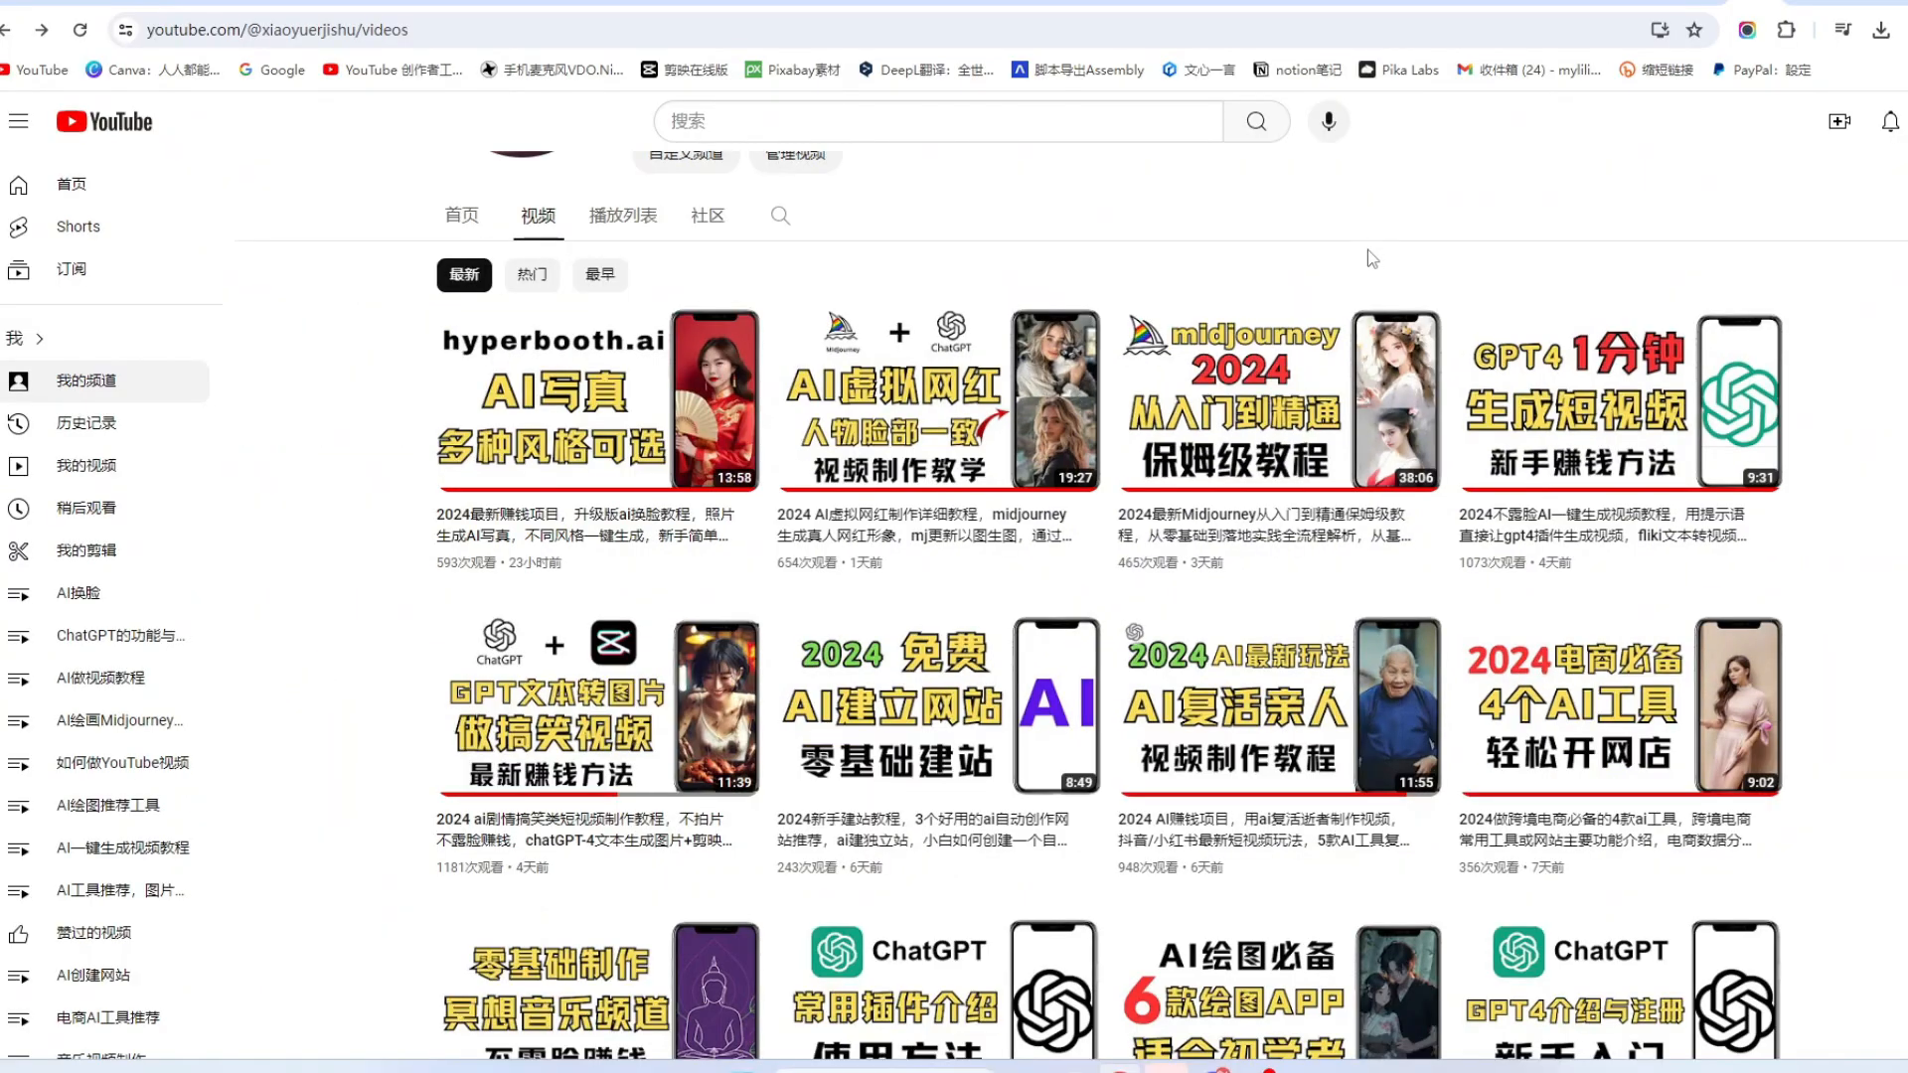
Step: Browse the older videos on the littlefish小鱼儿AI技术学堂 channel and view the Kanon's RomCom Mangas video full screen
{"action": "scroll", "coordinate": [1366, 214], "scroll_direction": "down", "scroll_amount": 10}
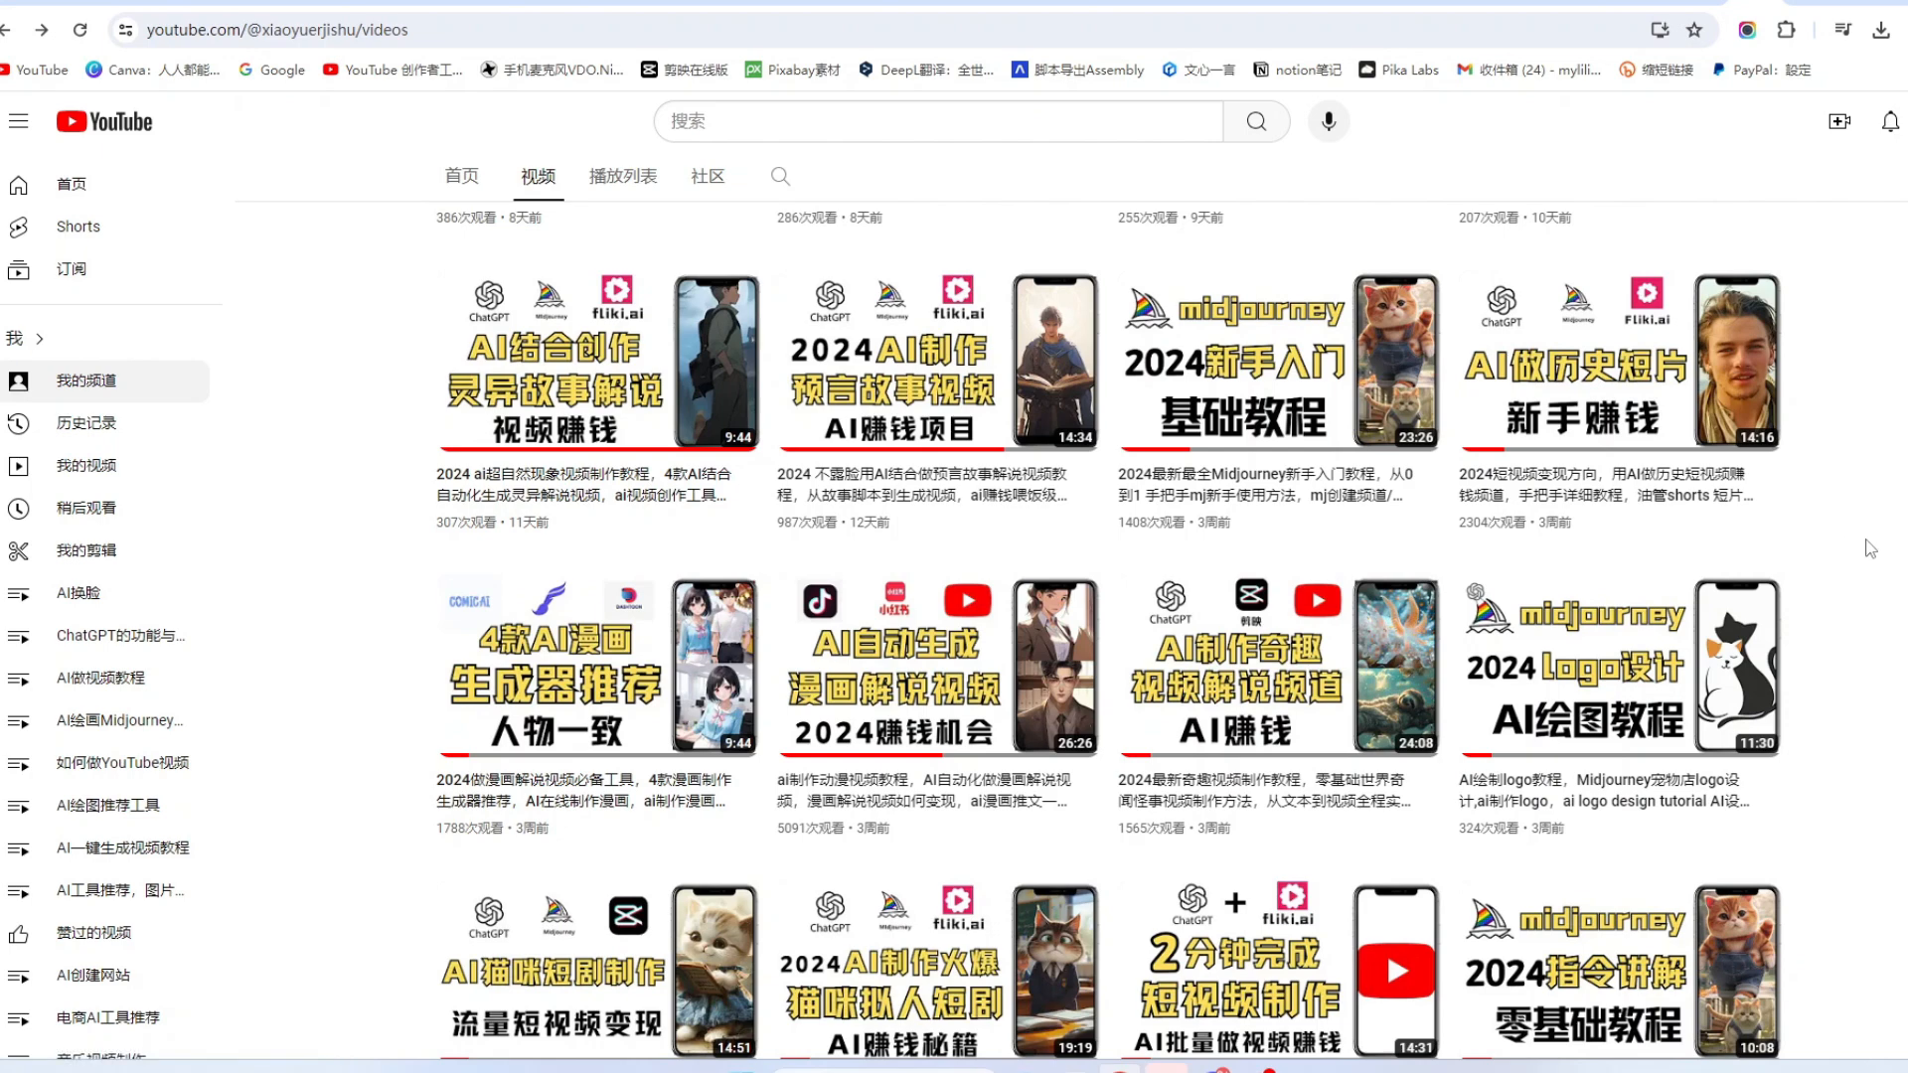
{"action": "scroll", "coordinate": [1858, 546], "scroll_direction": "down", "scroll_amount": 1}
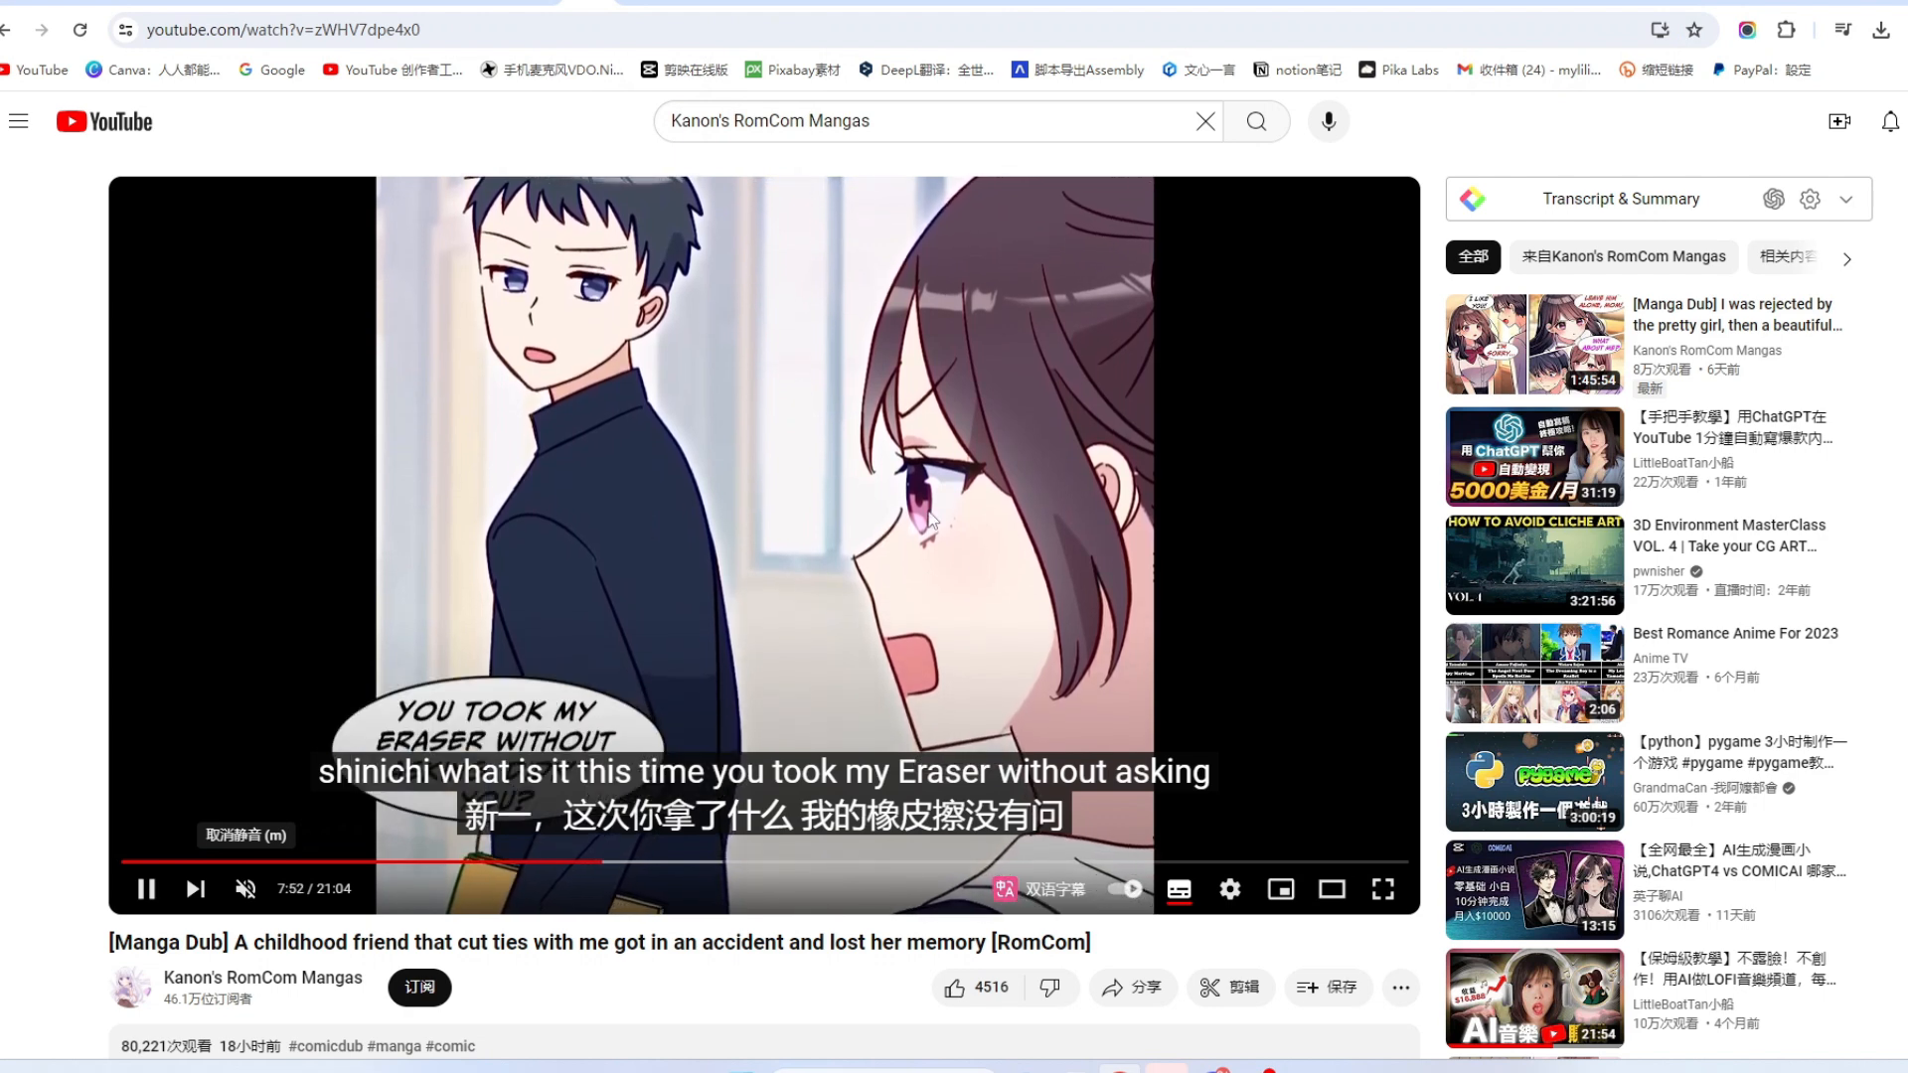
{"action": "left_click", "coordinate": [1382, 889]}
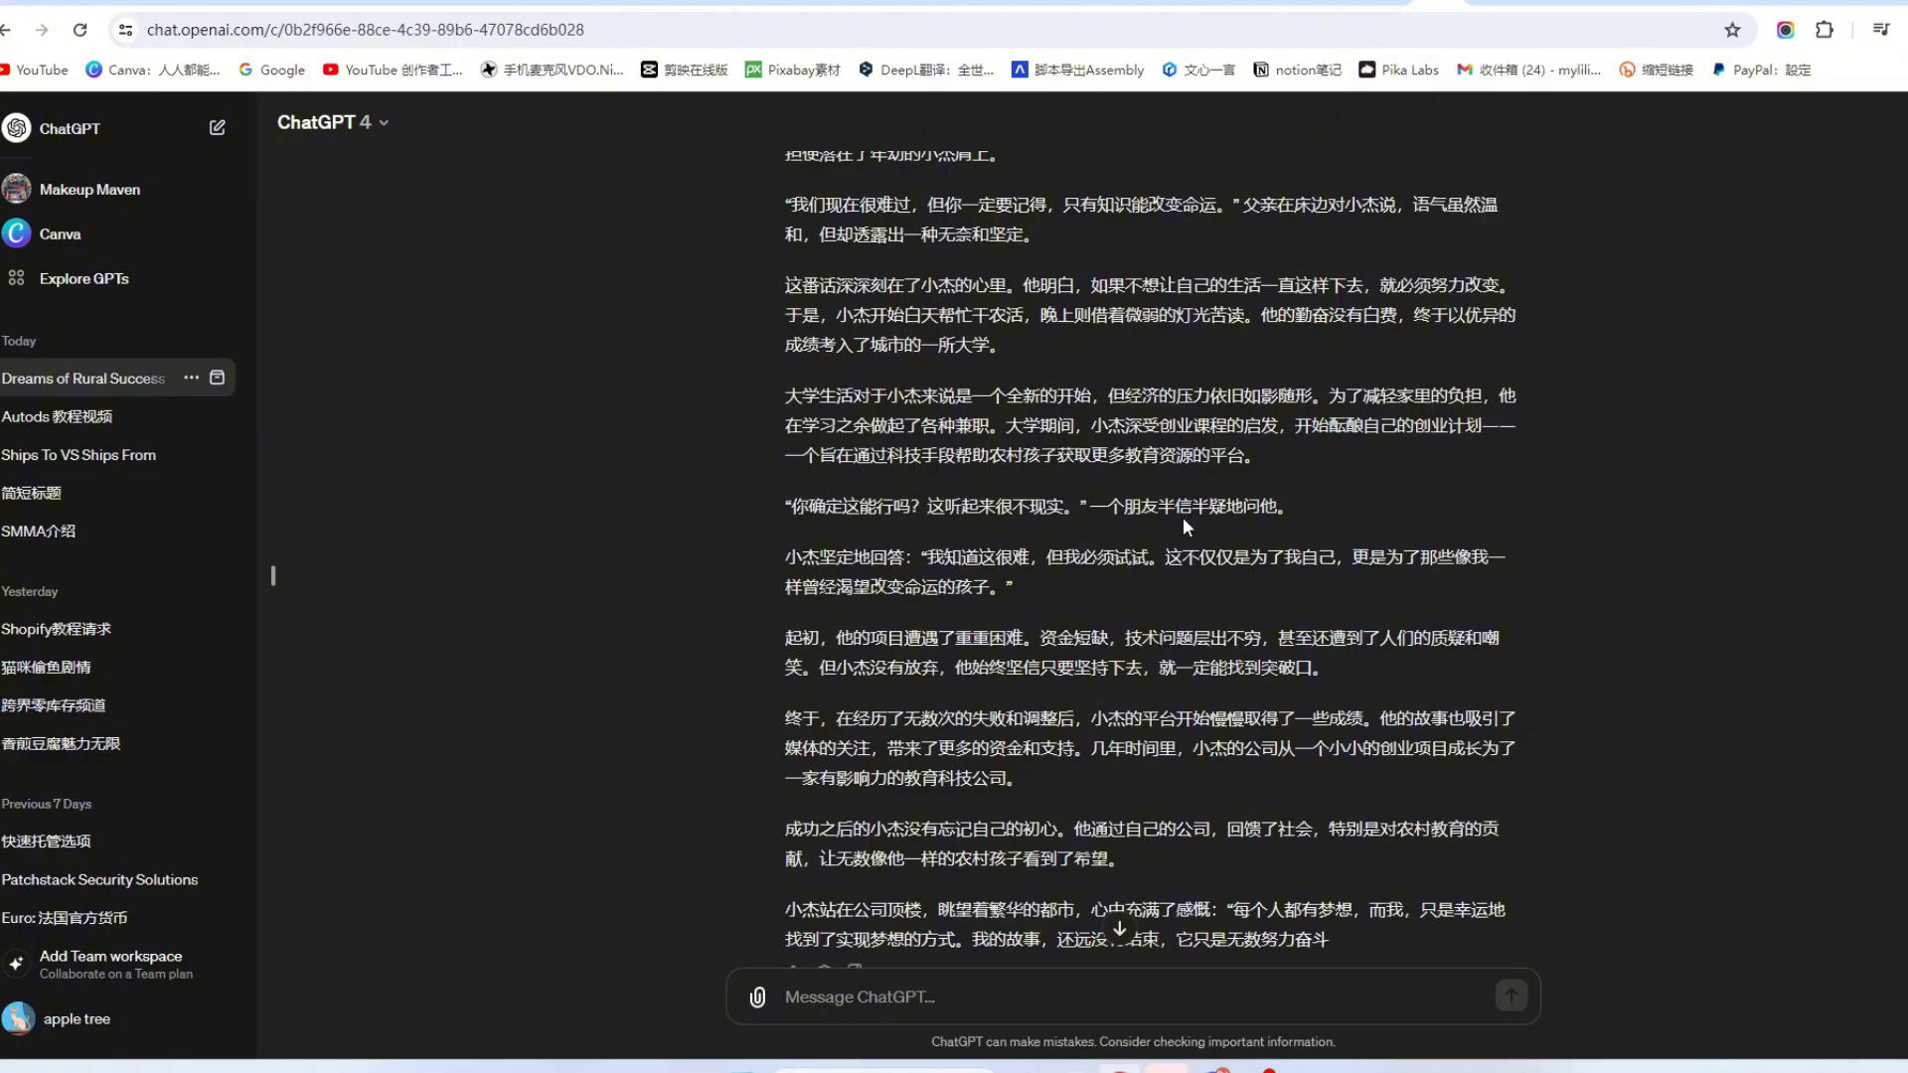
Step: Switch to the ChatGPT comic story conversation, check its model options, and skim the opening prompt and the replies below it
{"action": "scroll", "coordinate": [1182, 516], "scroll_direction": "up", "scroll_amount": 15}
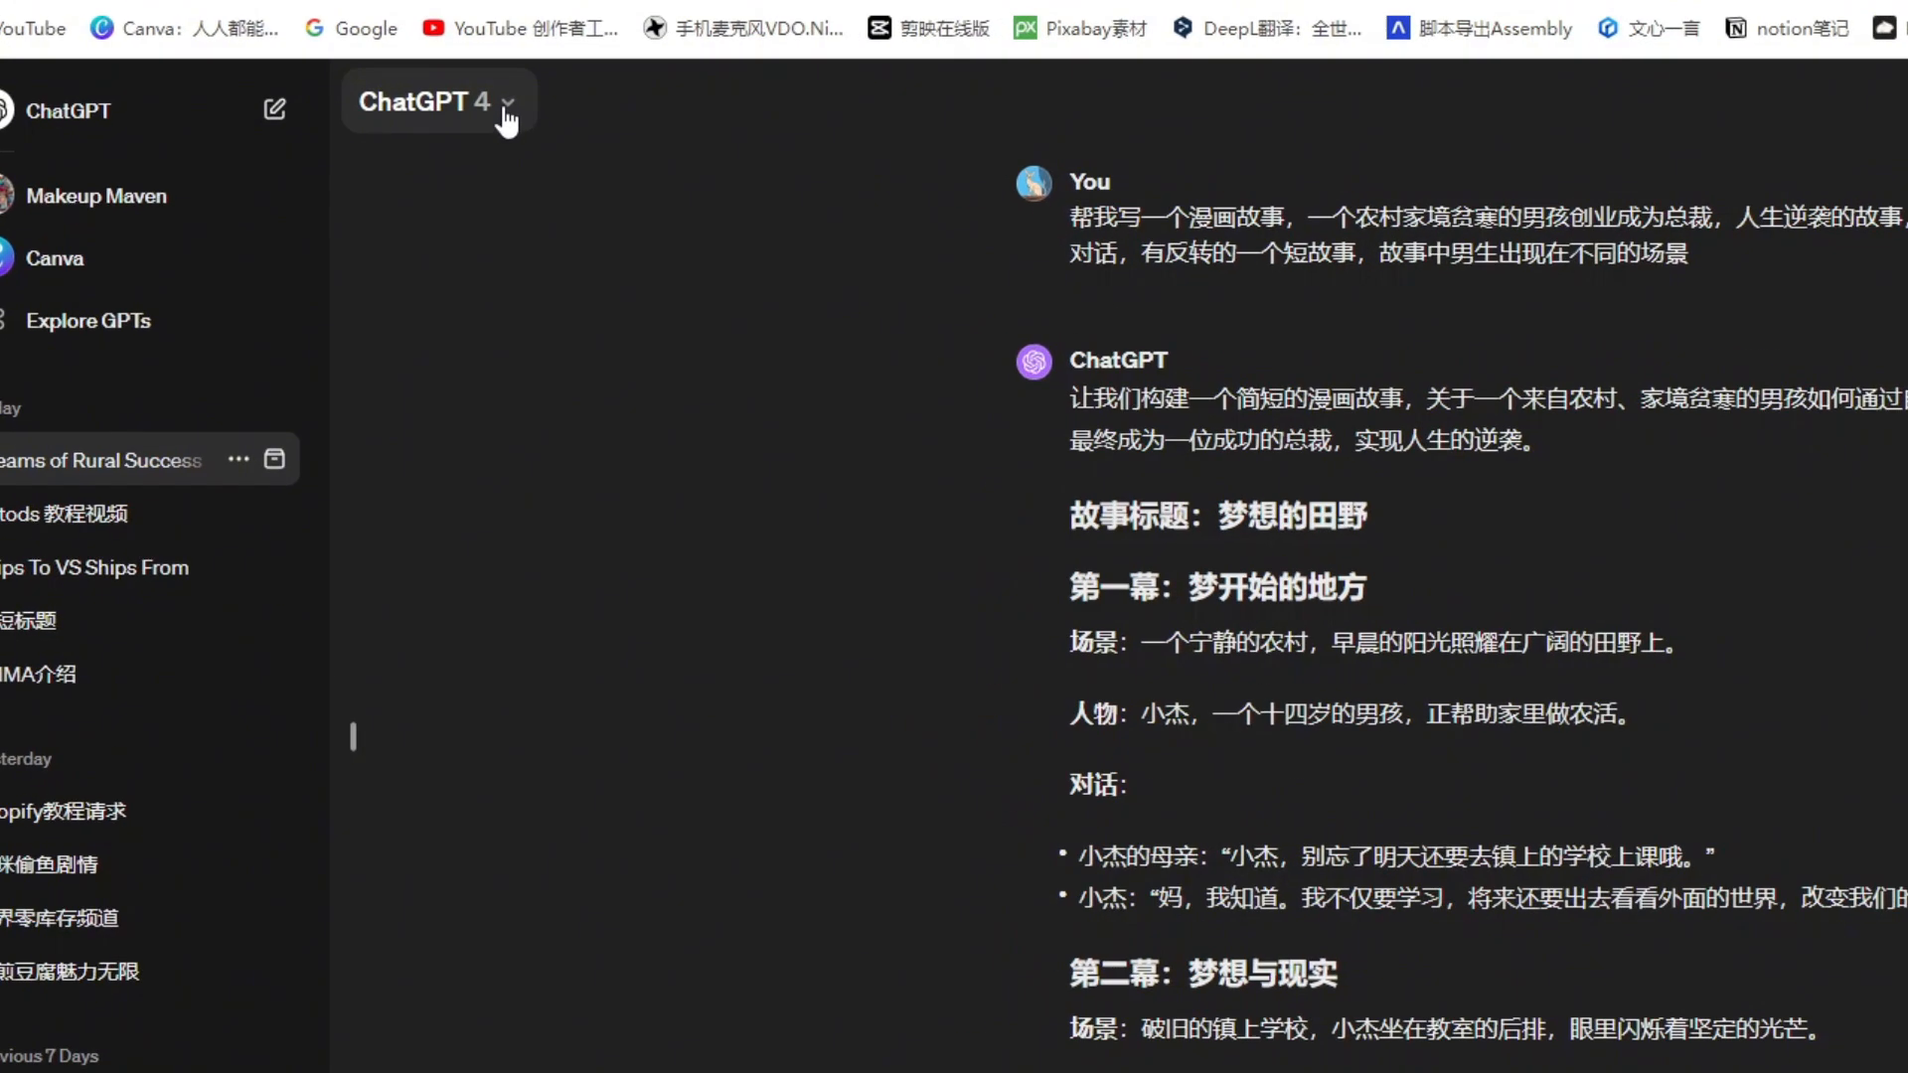
{"action": "left_click", "coordinate": [382, 122]}
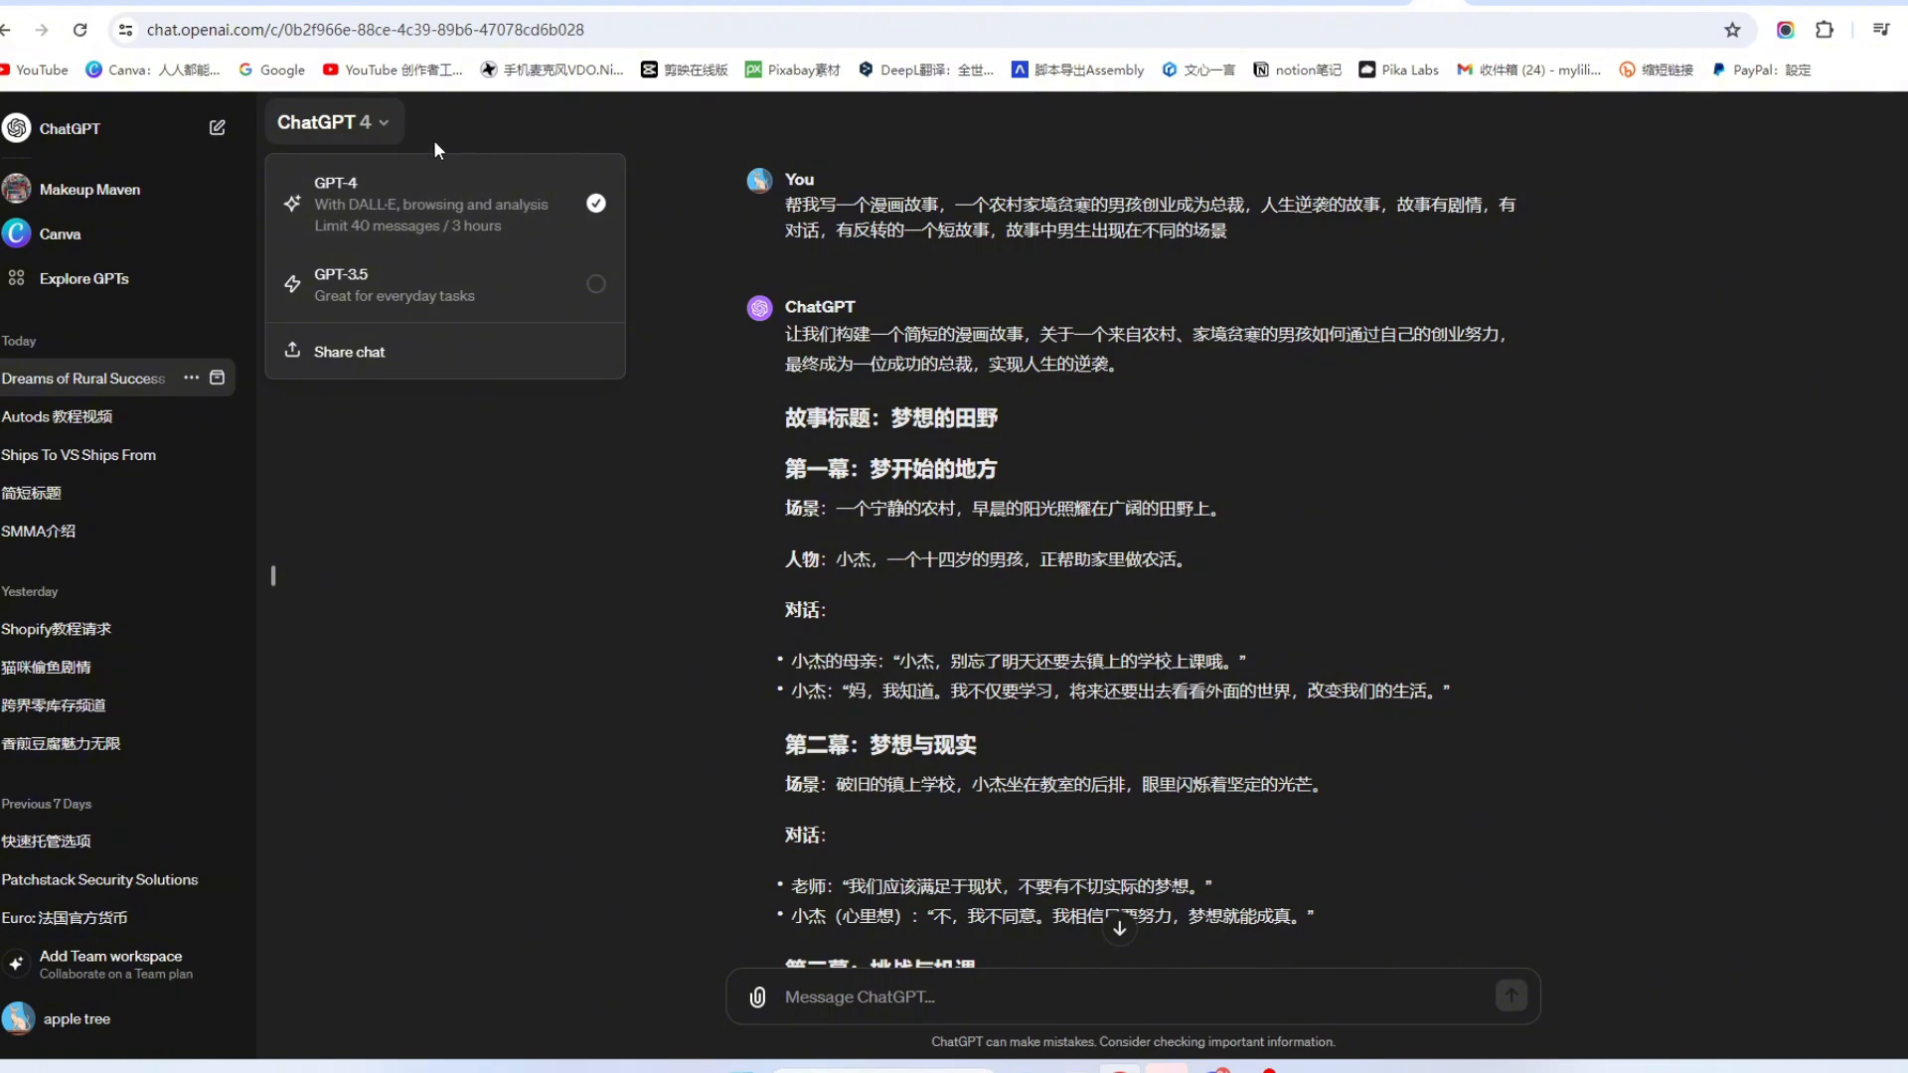
{"action": "left_click", "coordinate": [1325, 474]}
{"action": "scroll", "coordinate": [1291, 455], "scroll_direction": "down", "scroll_amount": 6}
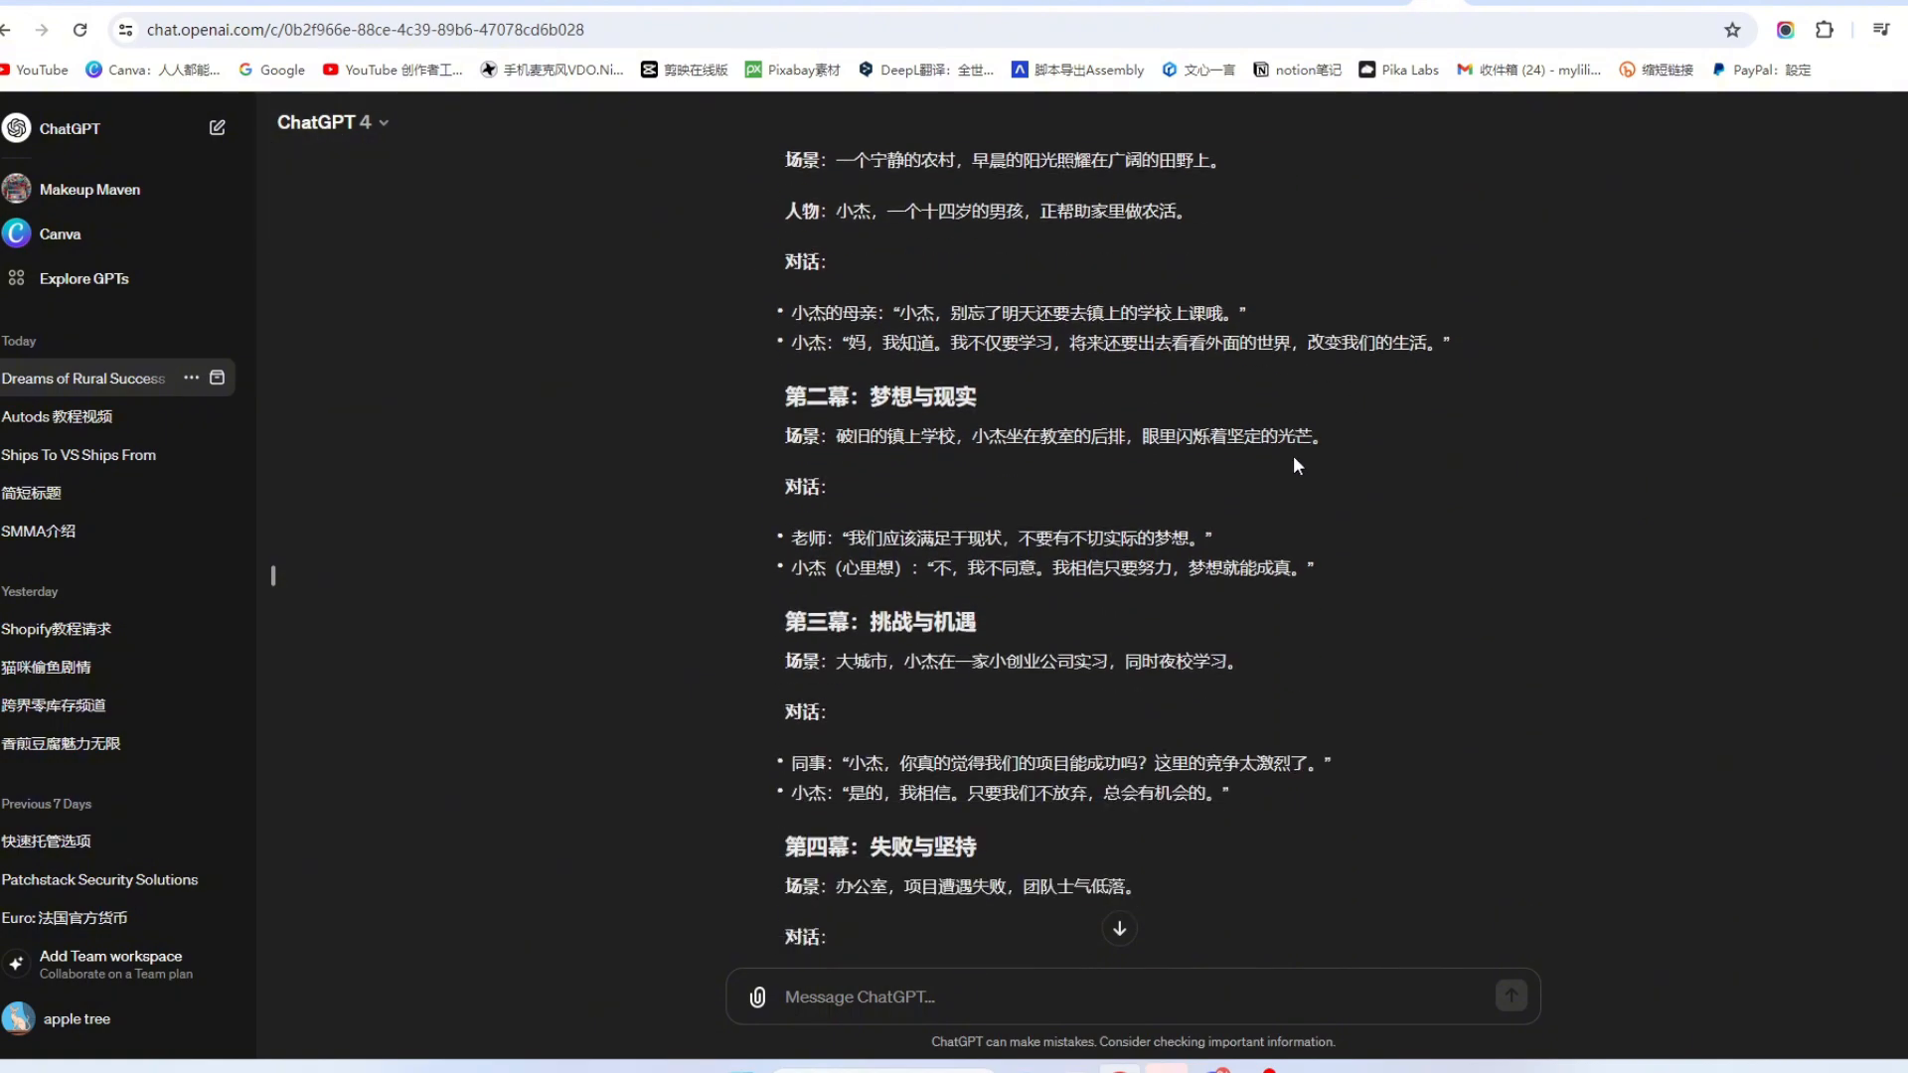
{"action": "scroll", "coordinate": [1292, 455], "scroll_direction": "down", "scroll_amount": 15}
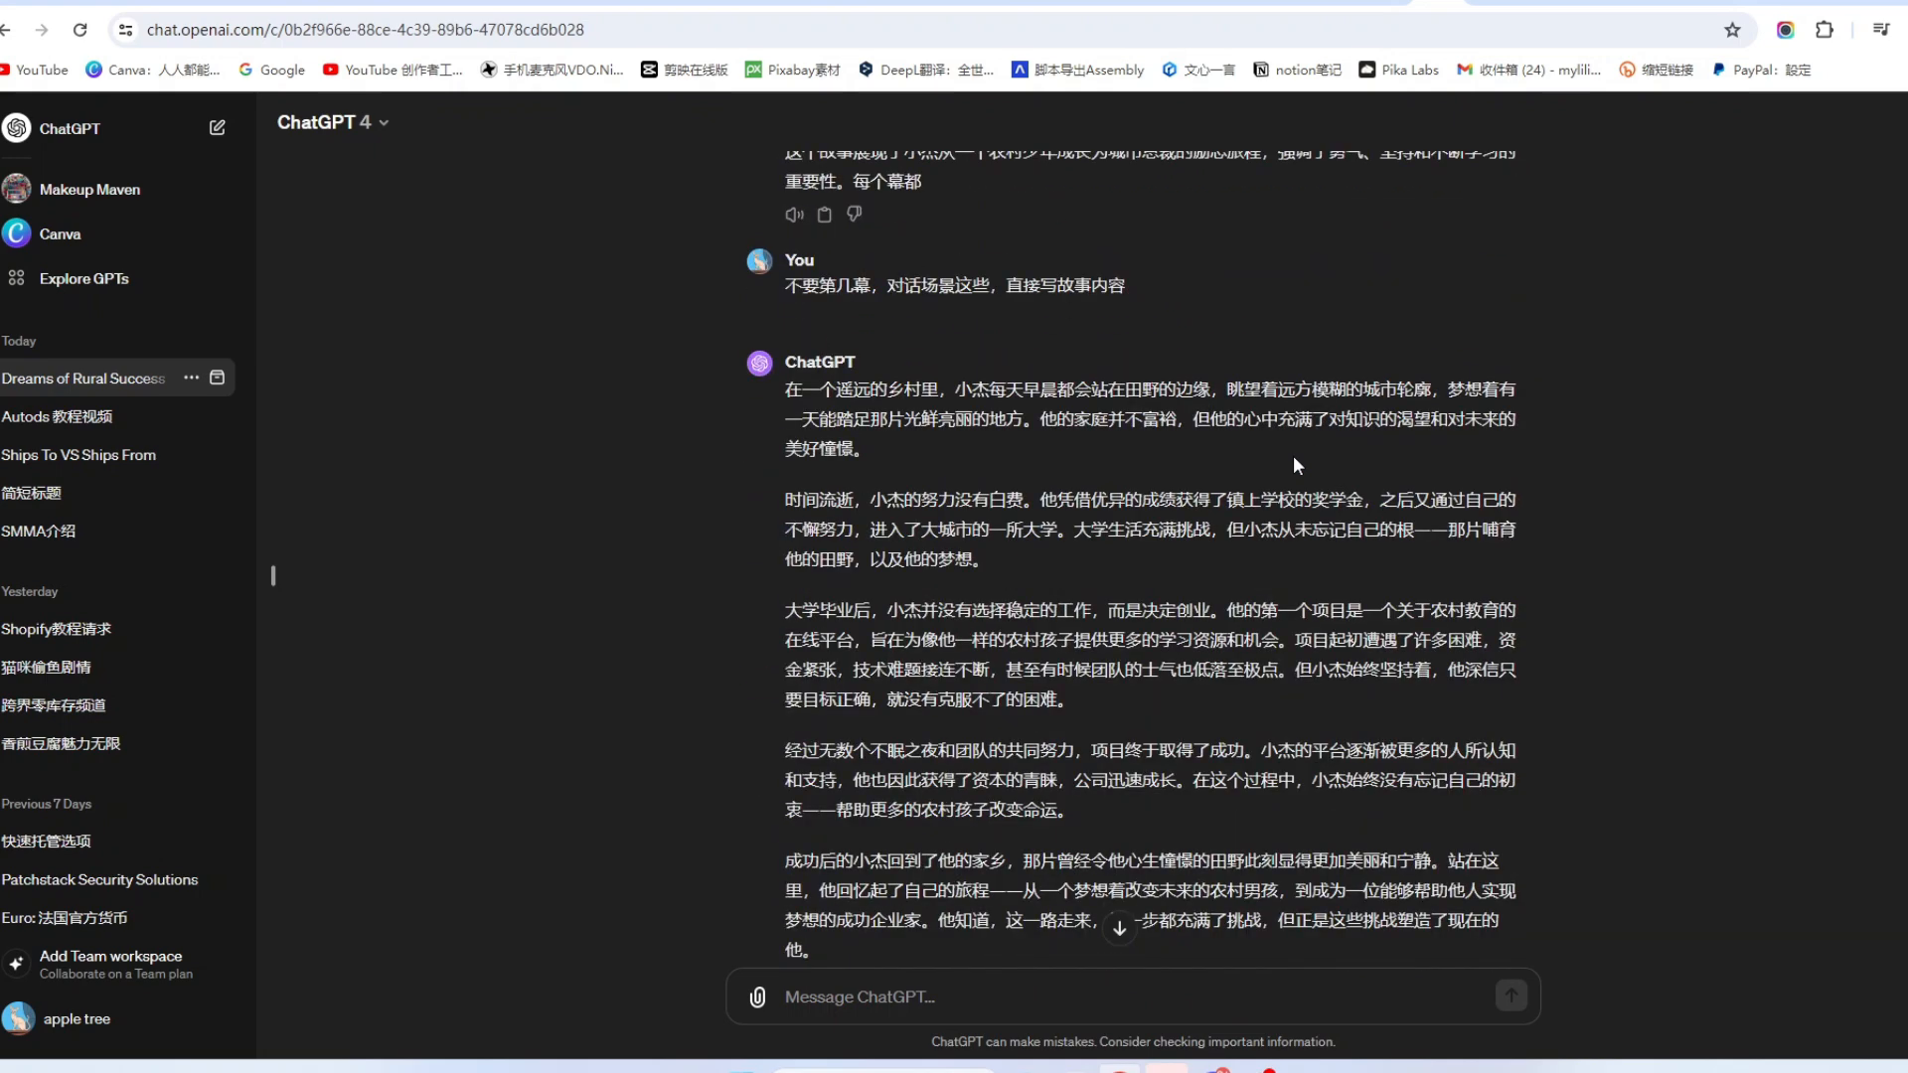
{"action": "scroll", "coordinate": [1291, 455], "scroll_direction": "down", "scroll_amount": 2}
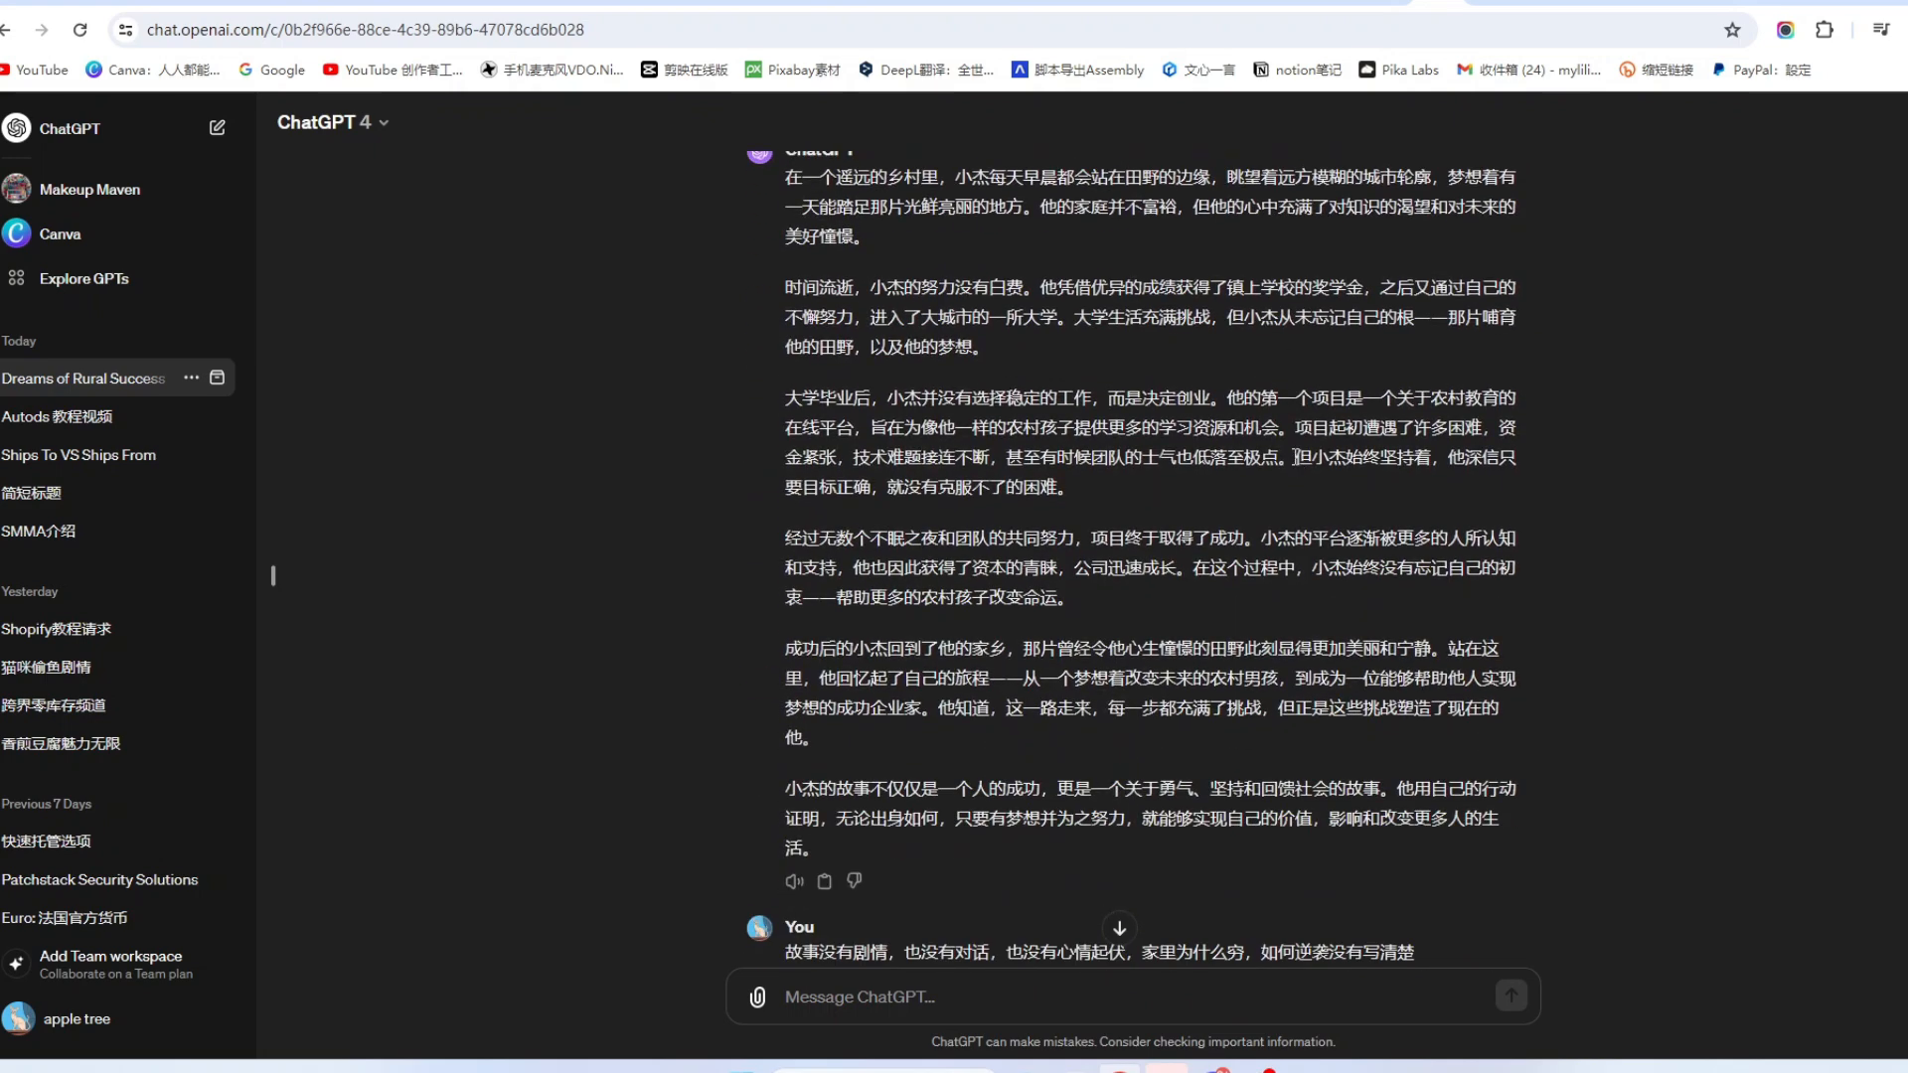
Step: Reread the initial comic story prompt, the act-by-act script with scenes and dialogue, and the rewritten version without act headings
{"action": "scroll", "coordinate": [1280, 486], "scroll_direction": "up", "scroll_amount": 20}
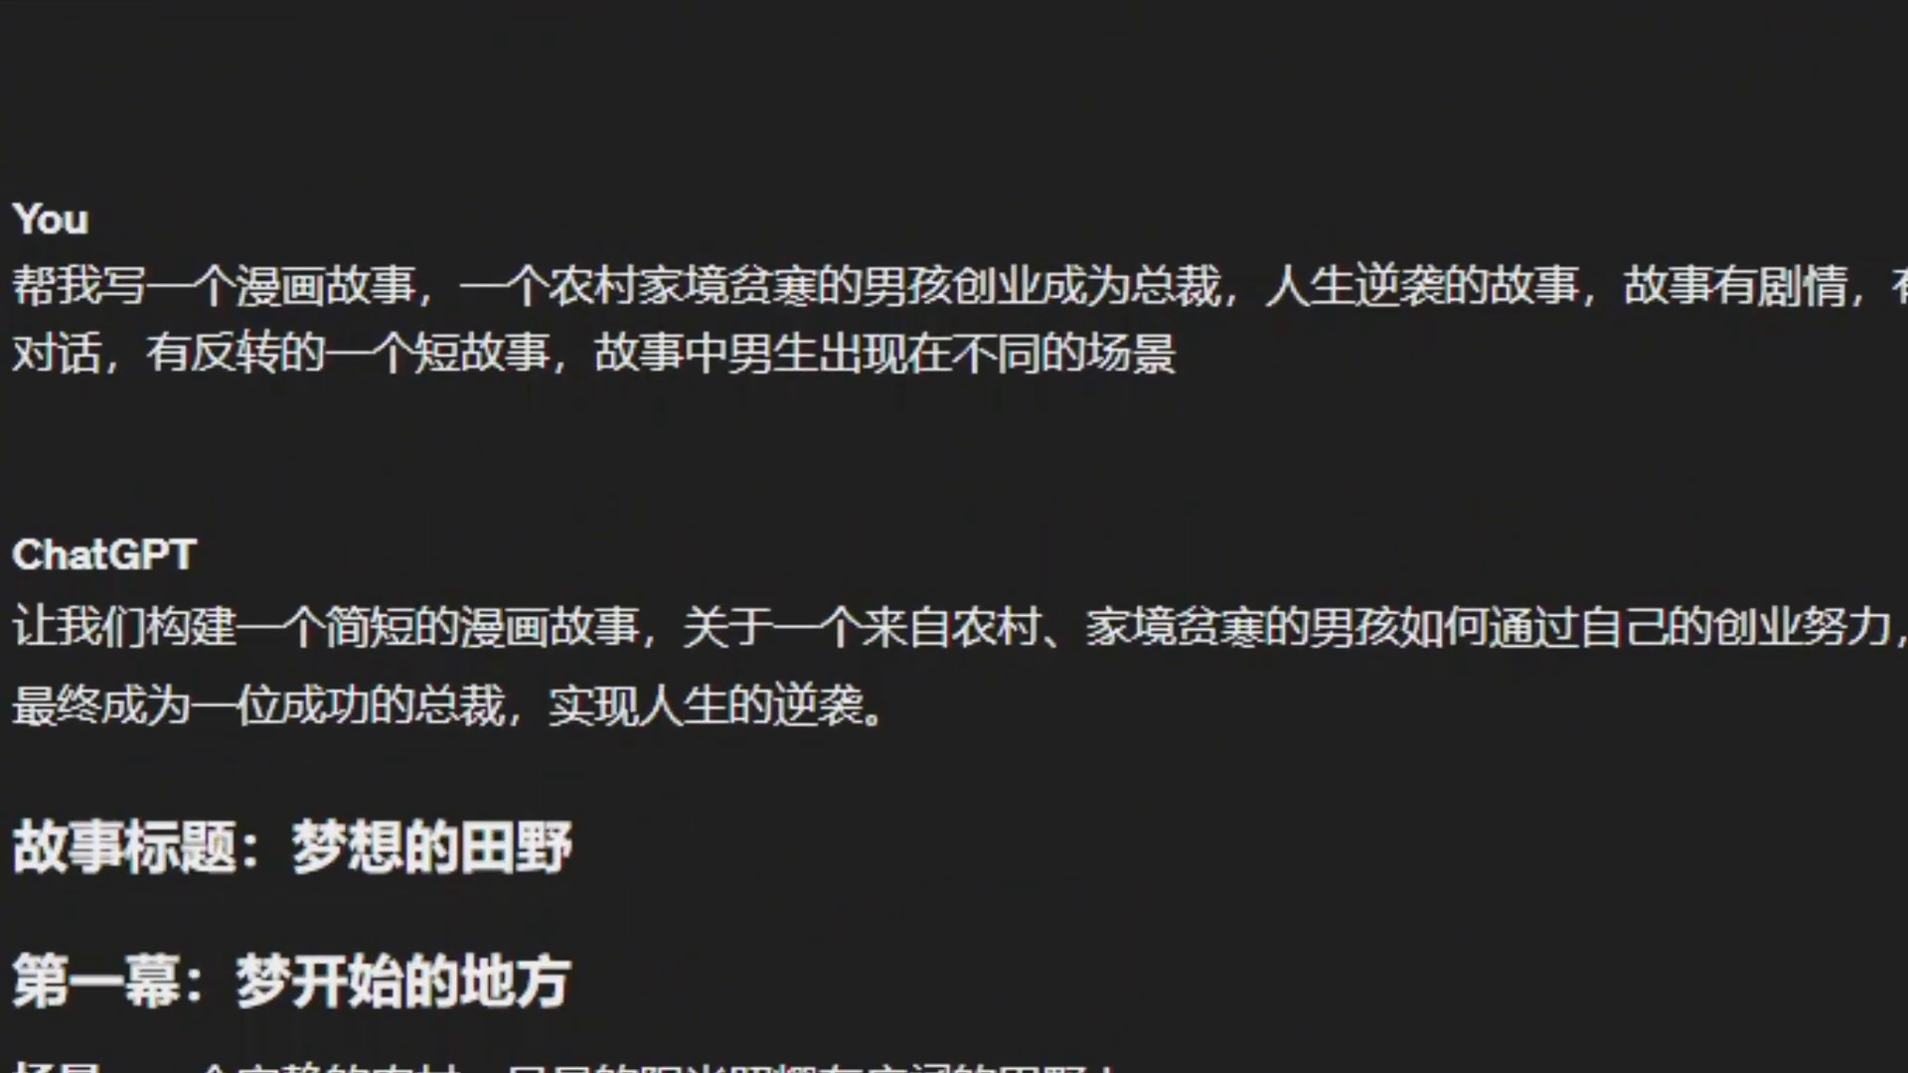
{"action": "scroll", "coordinate": [294, 931], "scroll_direction": "down", "scroll_amount": 10}
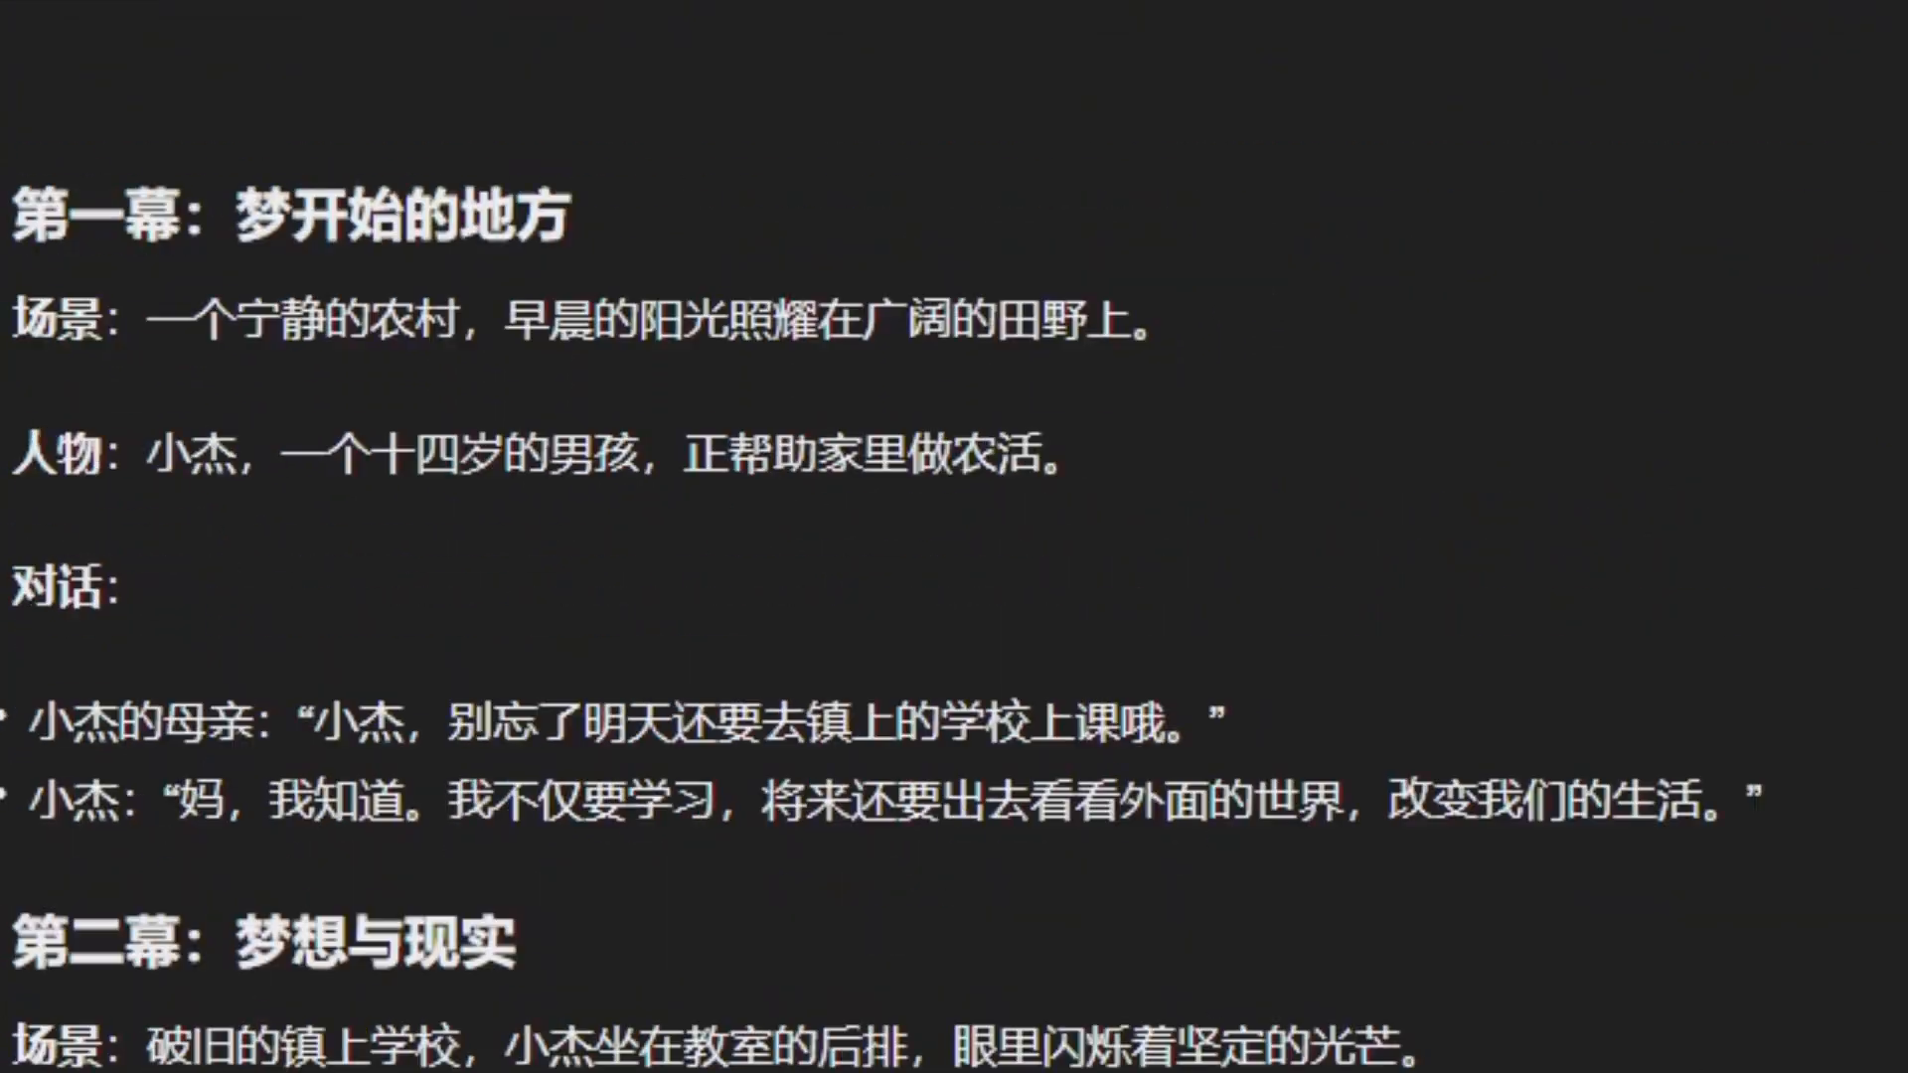
{"action": "scroll", "coordinate": [295, 932], "scroll_direction": "down", "scroll_amount": 5}
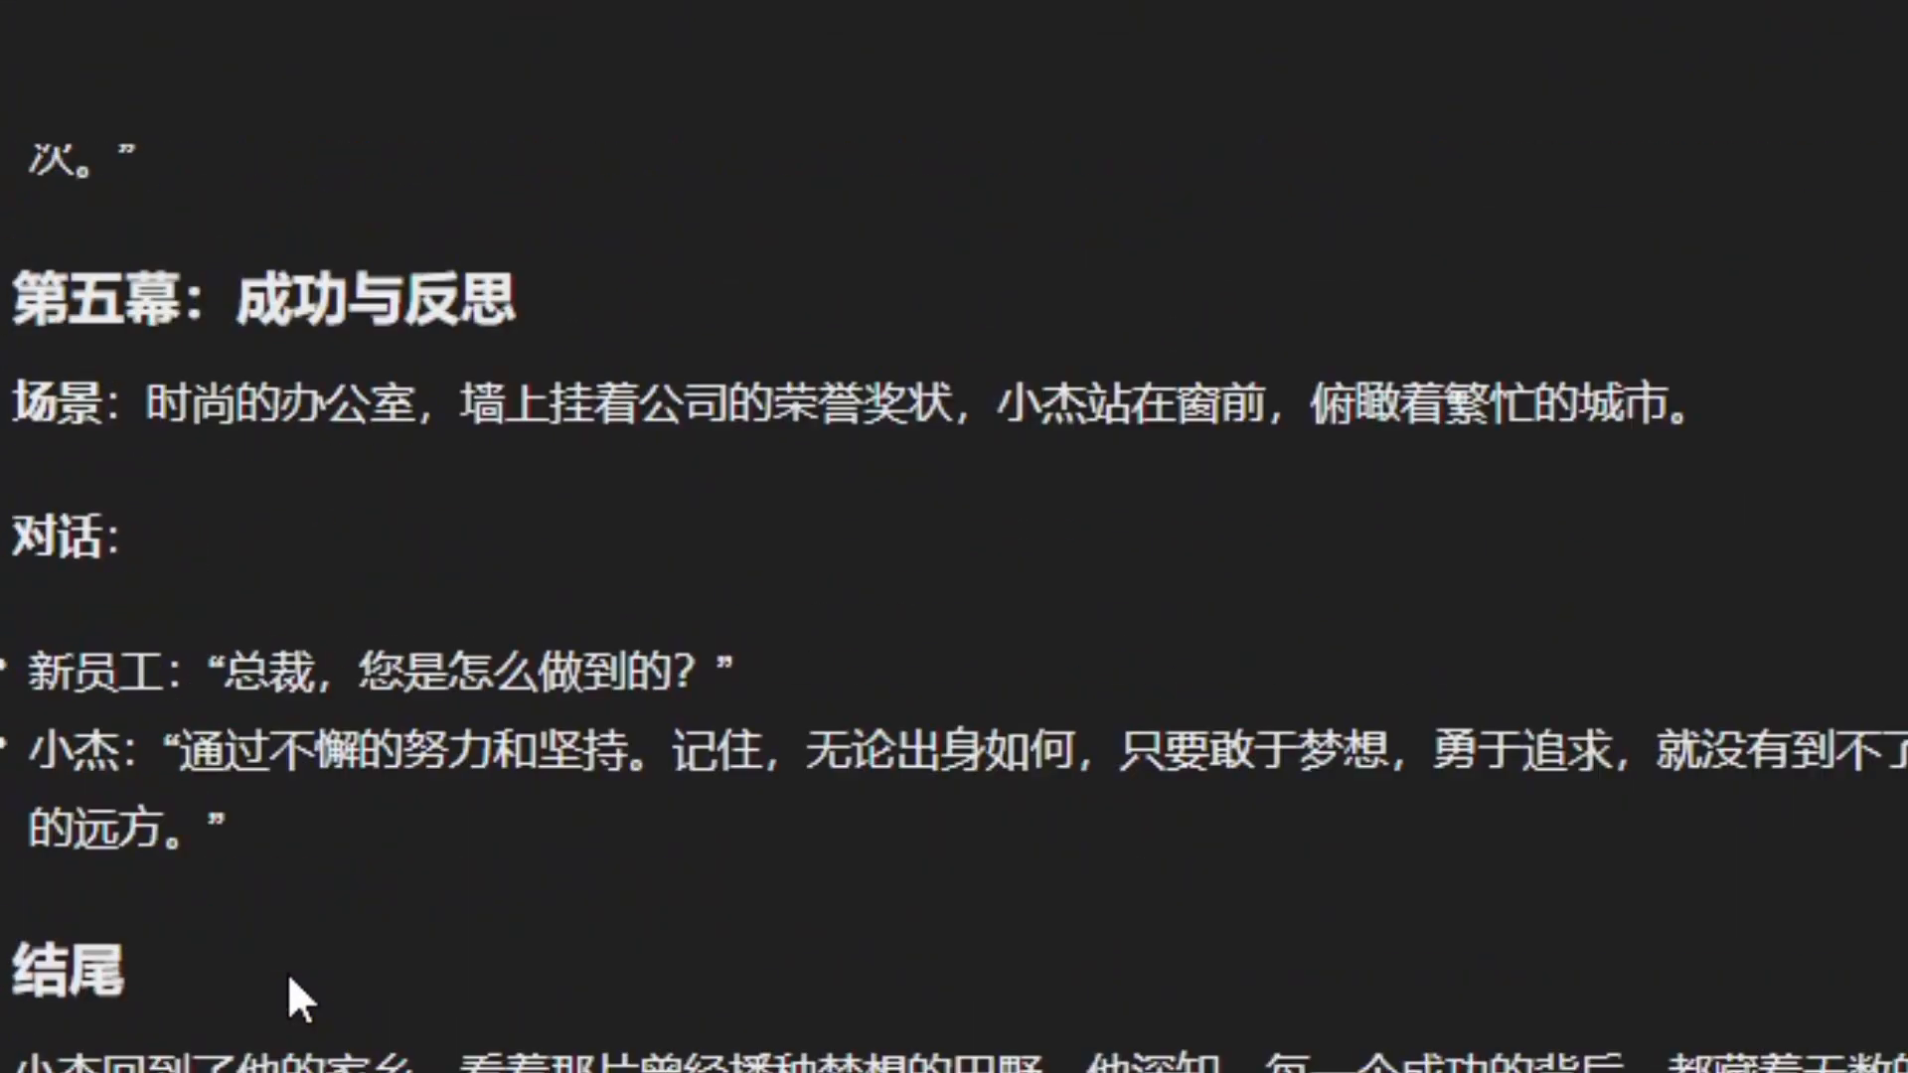
{"action": "scroll", "coordinate": [429, 902], "scroll_direction": "up", "scroll_amount": 7}
{"action": "scroll", "coordinate": [429, 902], "scroll_direction": "up", "scroll_amount": 7}
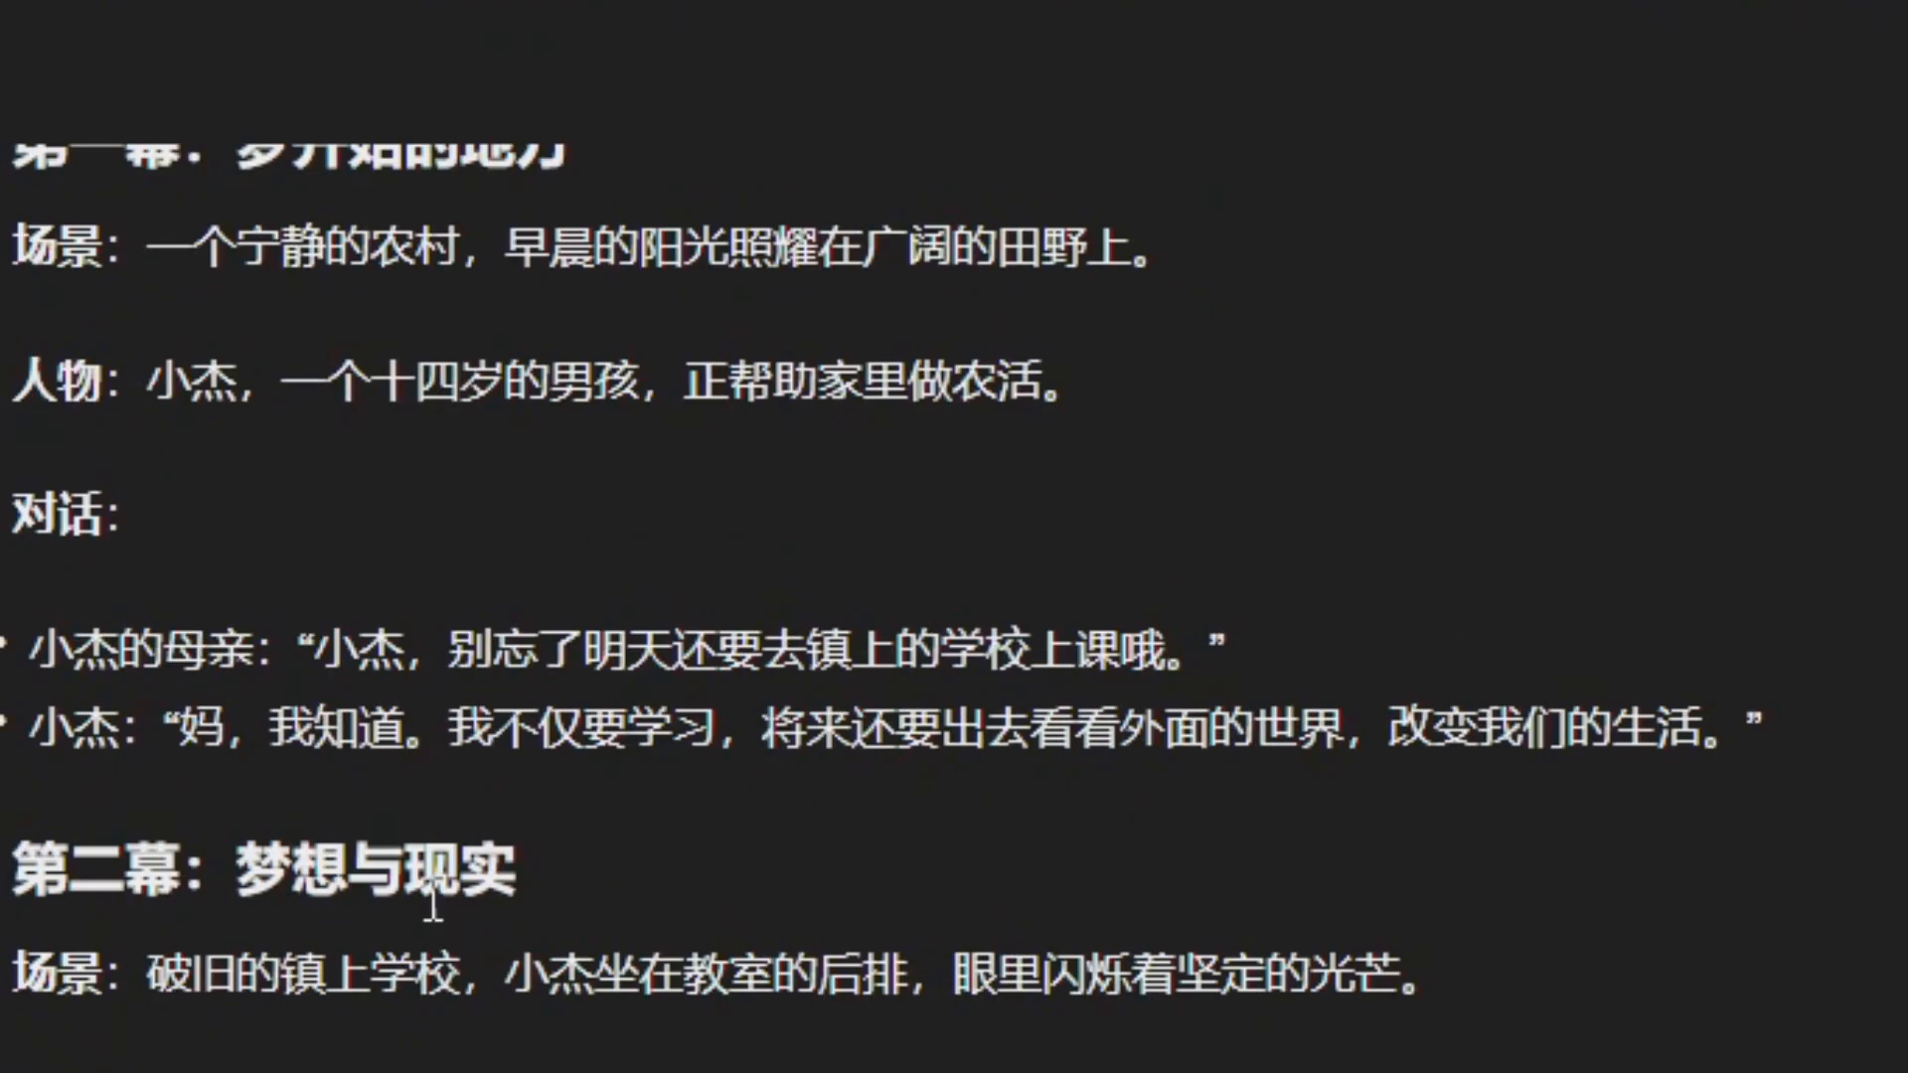
{"action": "scroll", "coordinate": [430, 900], "scroll_direction": "down", "scroll_amount": 15}
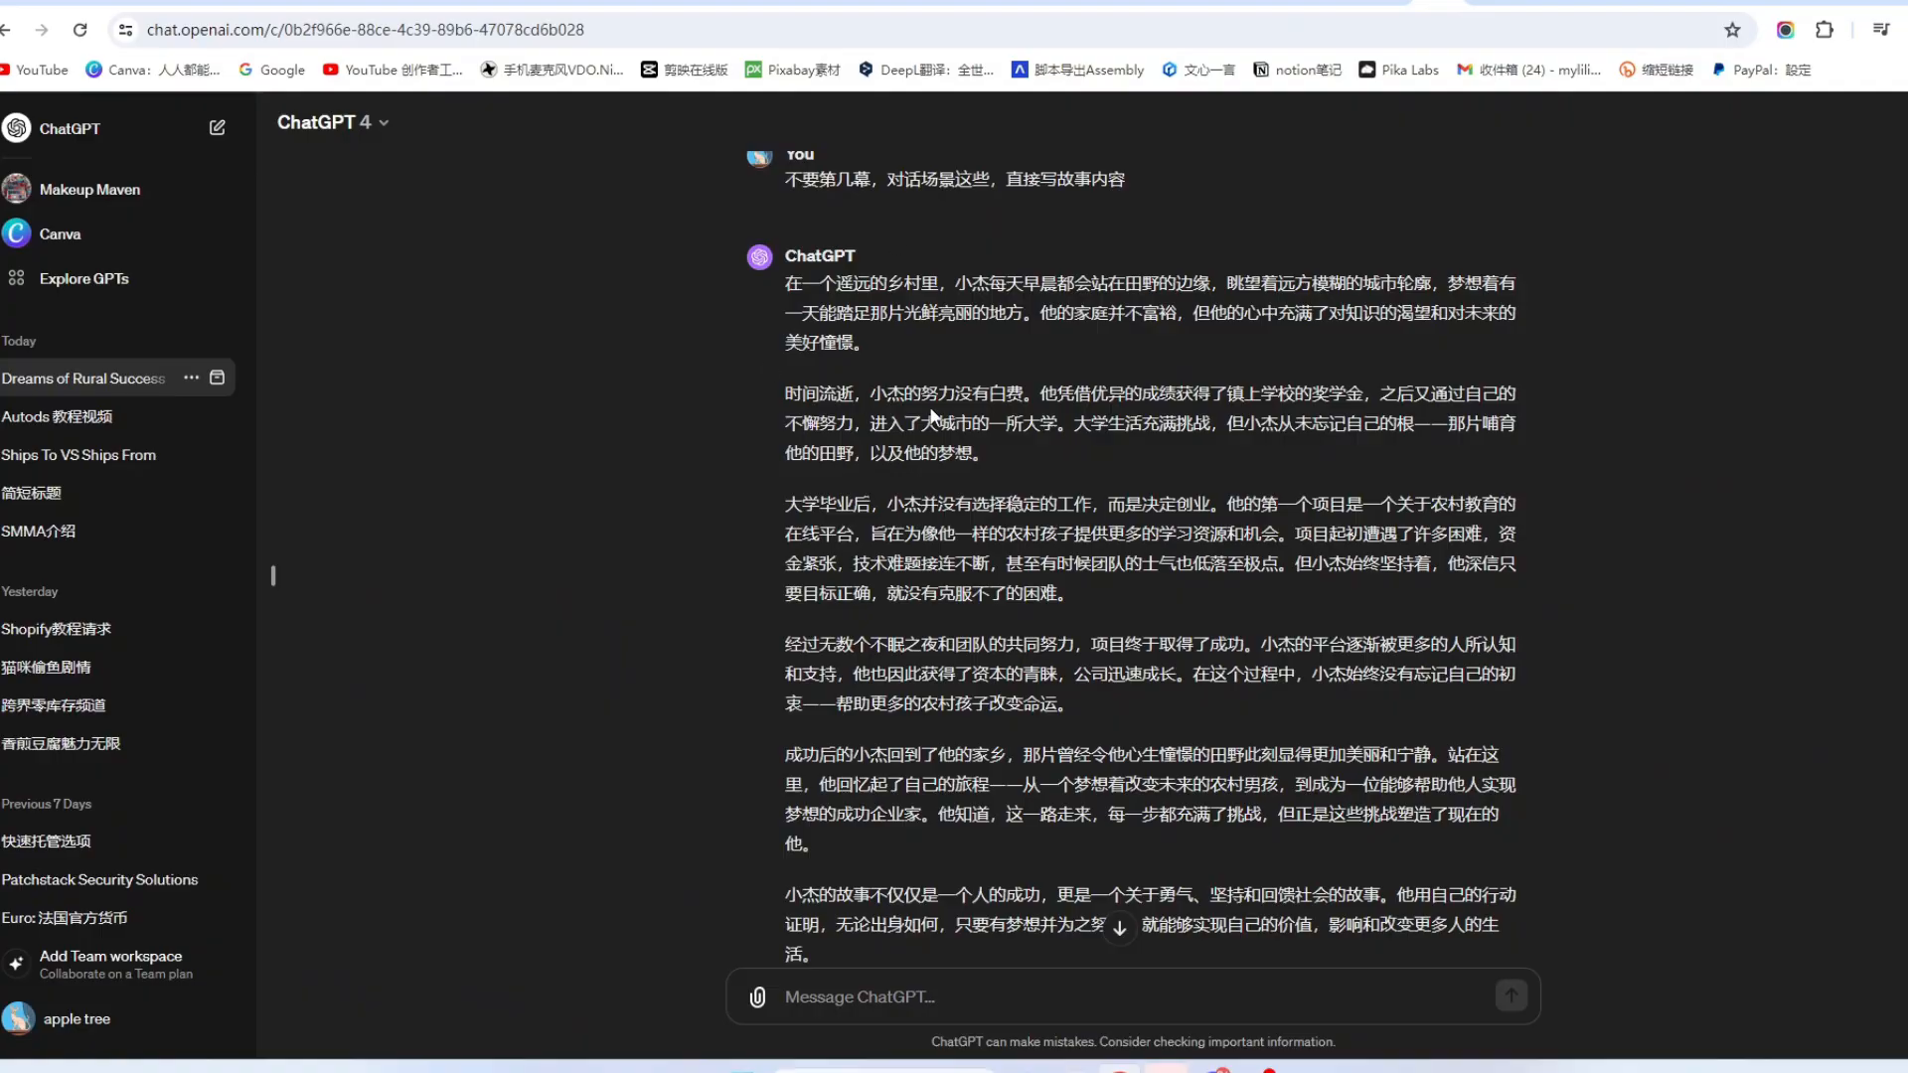
{"action": "scroll", "coordinate": [931, 415], "scroll_direction": "down", "scroll_amount": 1}
{"action": "scroll", "coordinate": [850, 405], "scroll_direction": "up", "scroll_amount": 5}
{"action": "scroll", "coordinate": [867, 409], "scroll_direction": "down", "scroll_amount": 5}
{"action": "scroll", "coordinate": [866, 409], "scroll_direction": "up", "scroll_amount": 1}
{"action": "scroll", "coordinate": [922, 403], "scroll_direction": "up", "scroll_amount": 15}
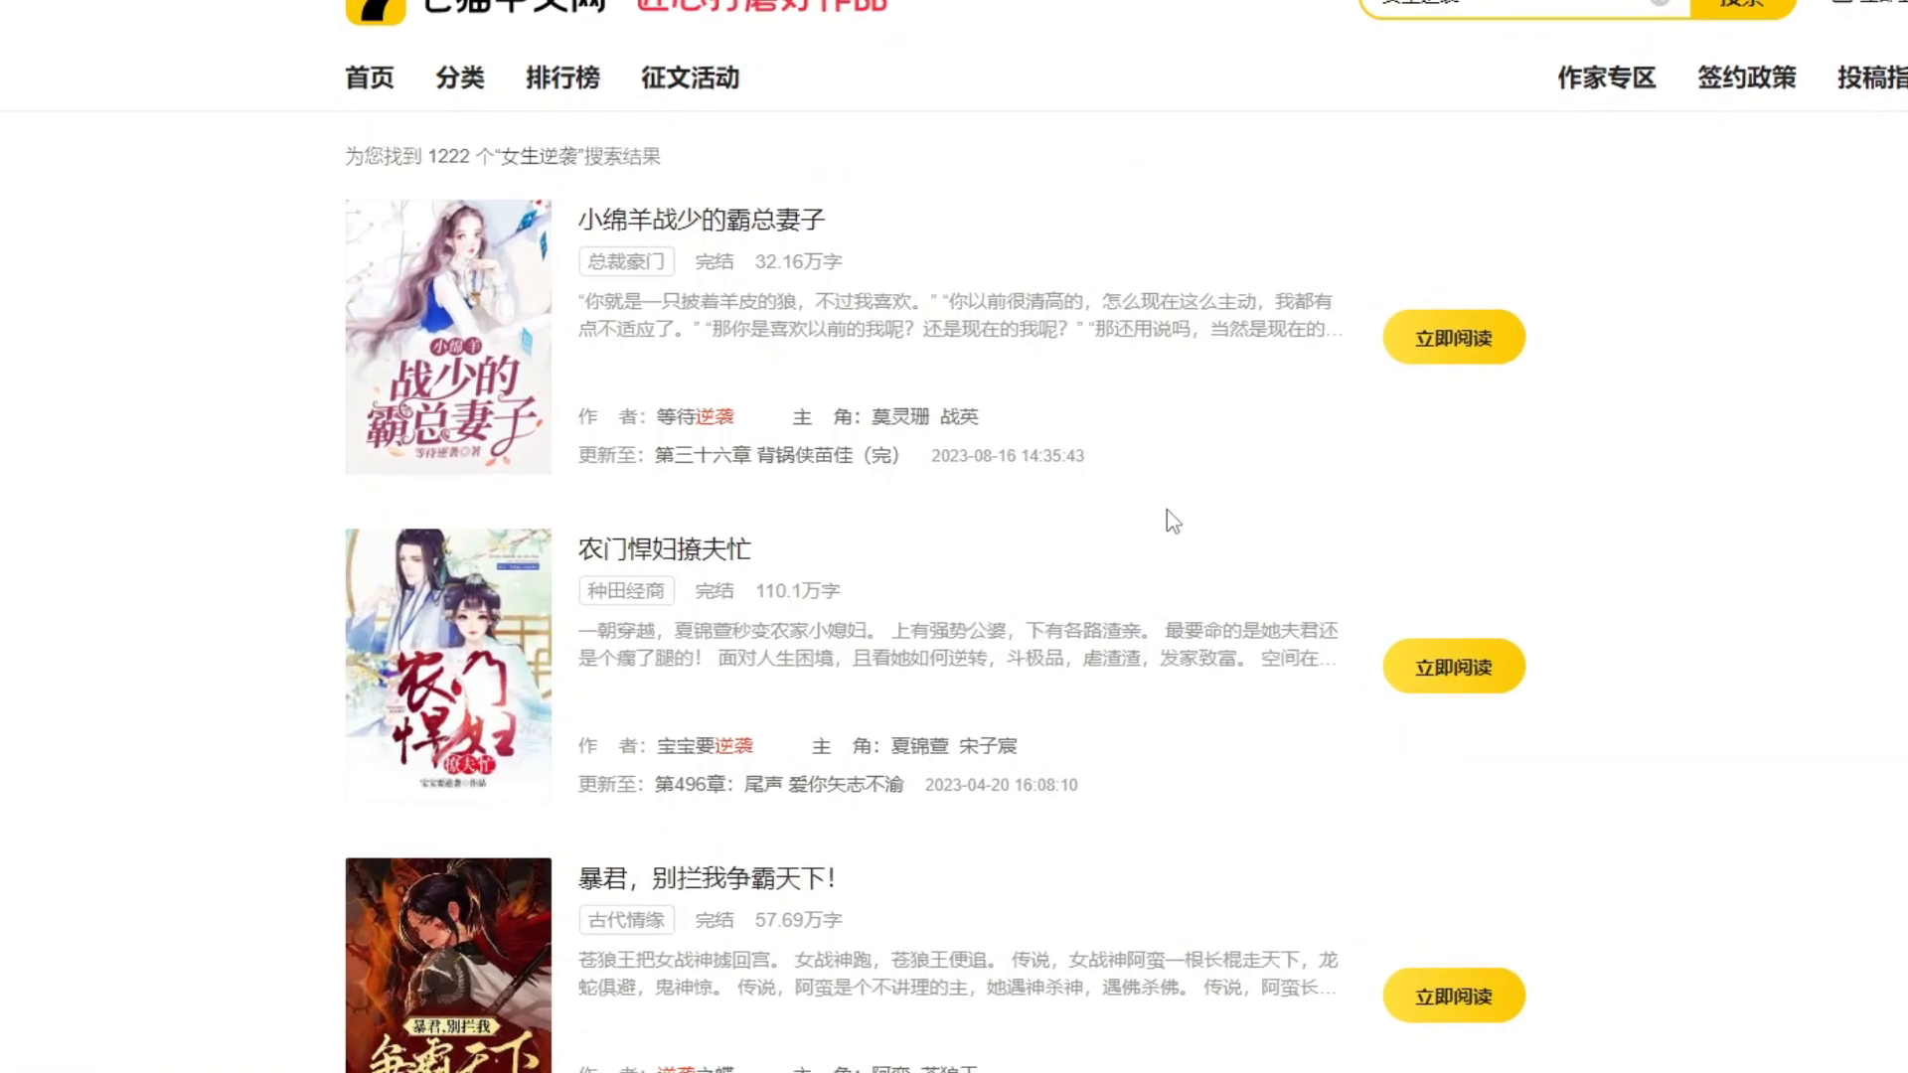
Step: Switch to the 七猫中文网 novel site and browse the search results for 女生逆袭
{"action": "scroll", "coordinate": [1249, 515], "scroll_direction": "down", "scroll_amount": 4}
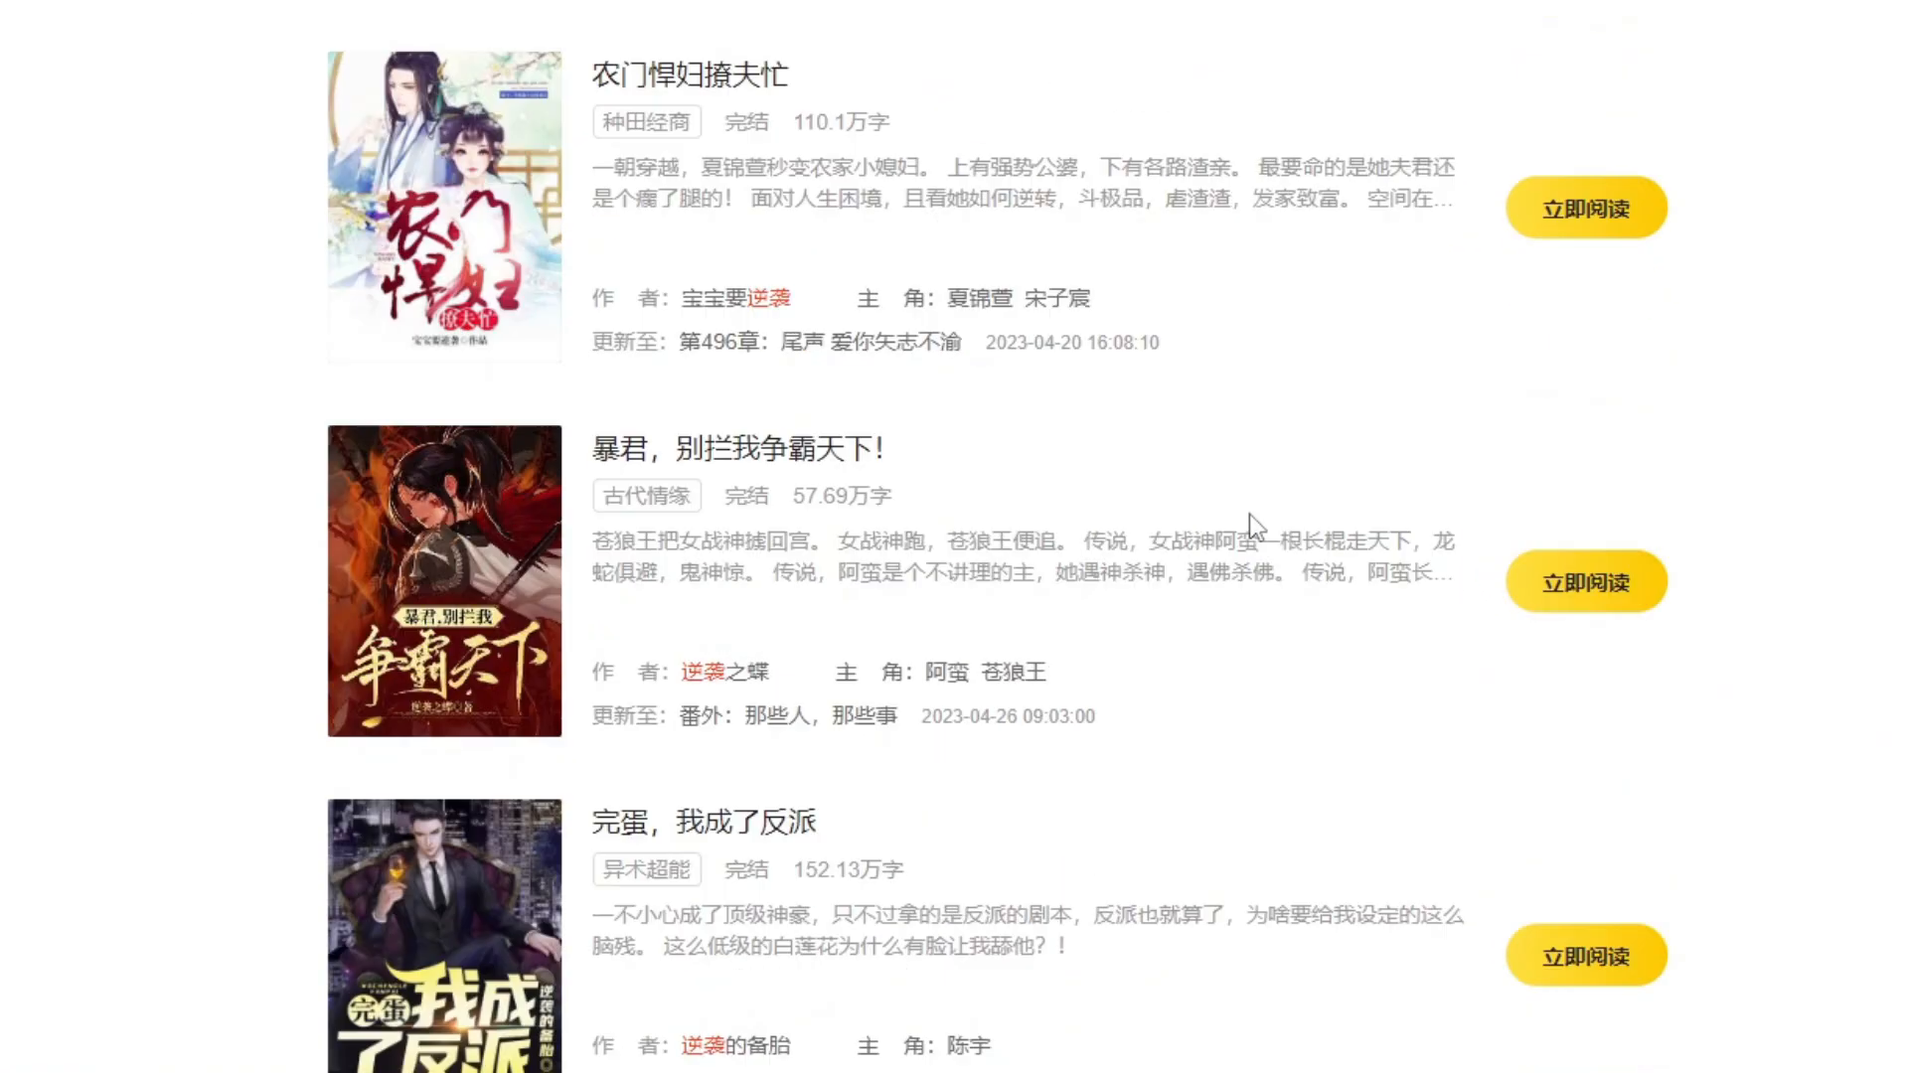
{"action": "scroll", "coordinate": [1249, 515], "scroll_direction": "down", "scroll_amount": 2}
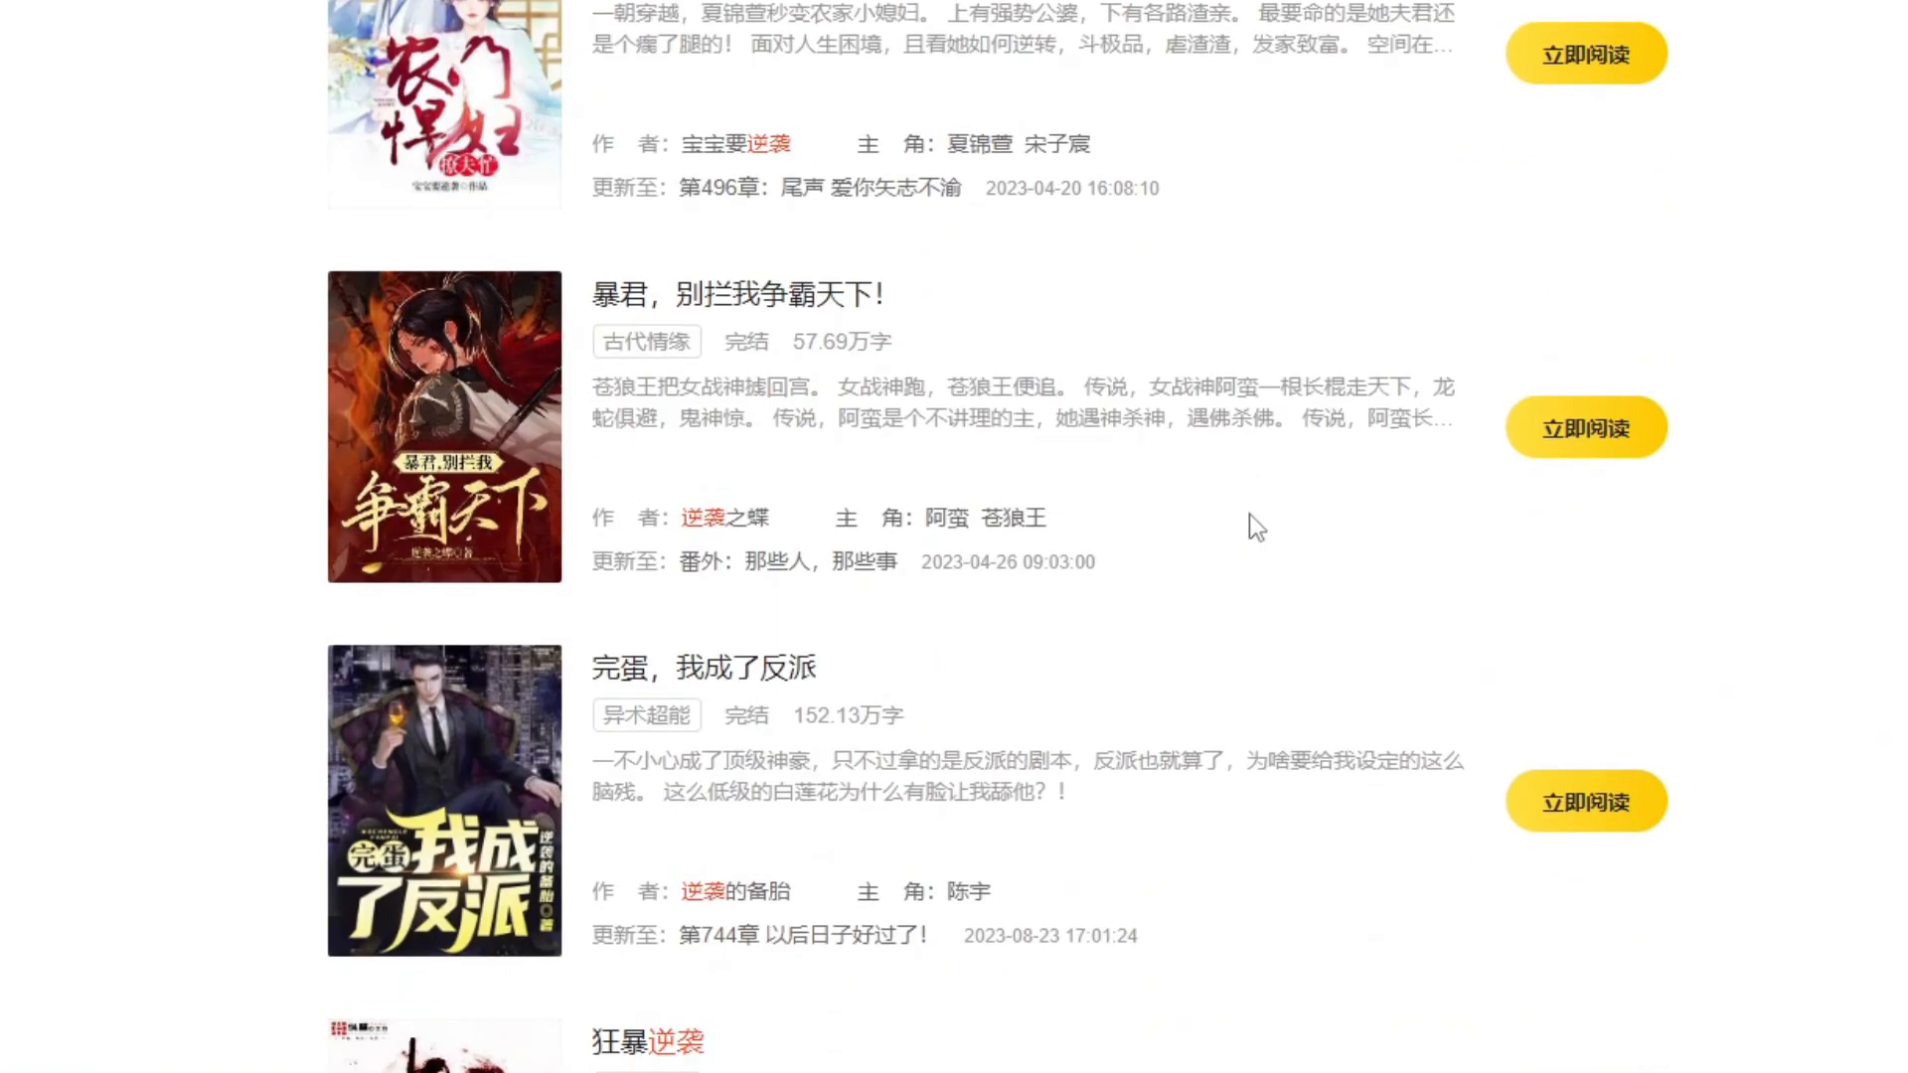
{"action": "scroll", "coordinate": [1249, 529], "scroll_direction": "up", "scroll_amount": 5}
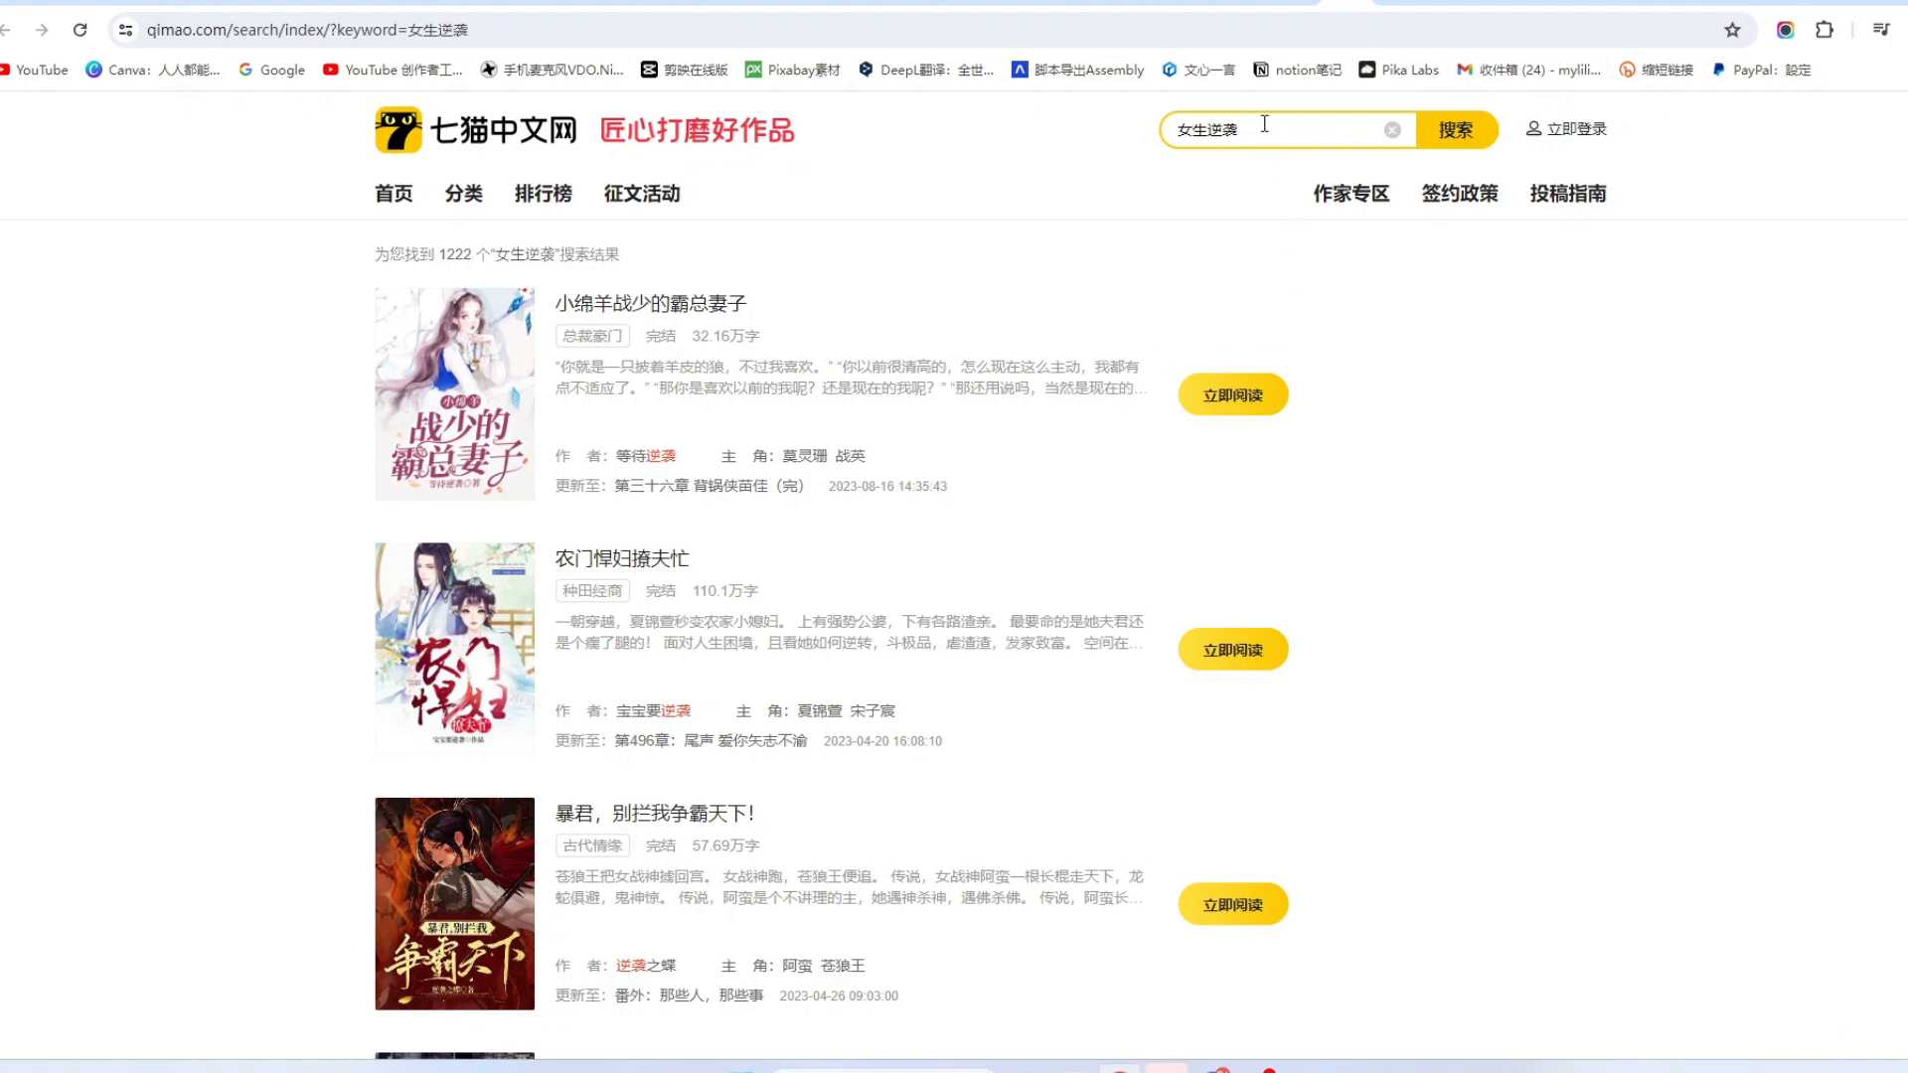
Step: Search the novel site for 女生逆袭故事 and browse the resulting books
{"action": "left_click", "coordinate": [1269, 127]}
{"action": "type", "text": "故事"}
{"action": "key", "text": "Return"}
{"action": "scroll", "coordinate": [609, 504], "scroll_direction": "down", "scroll_amount": 5}
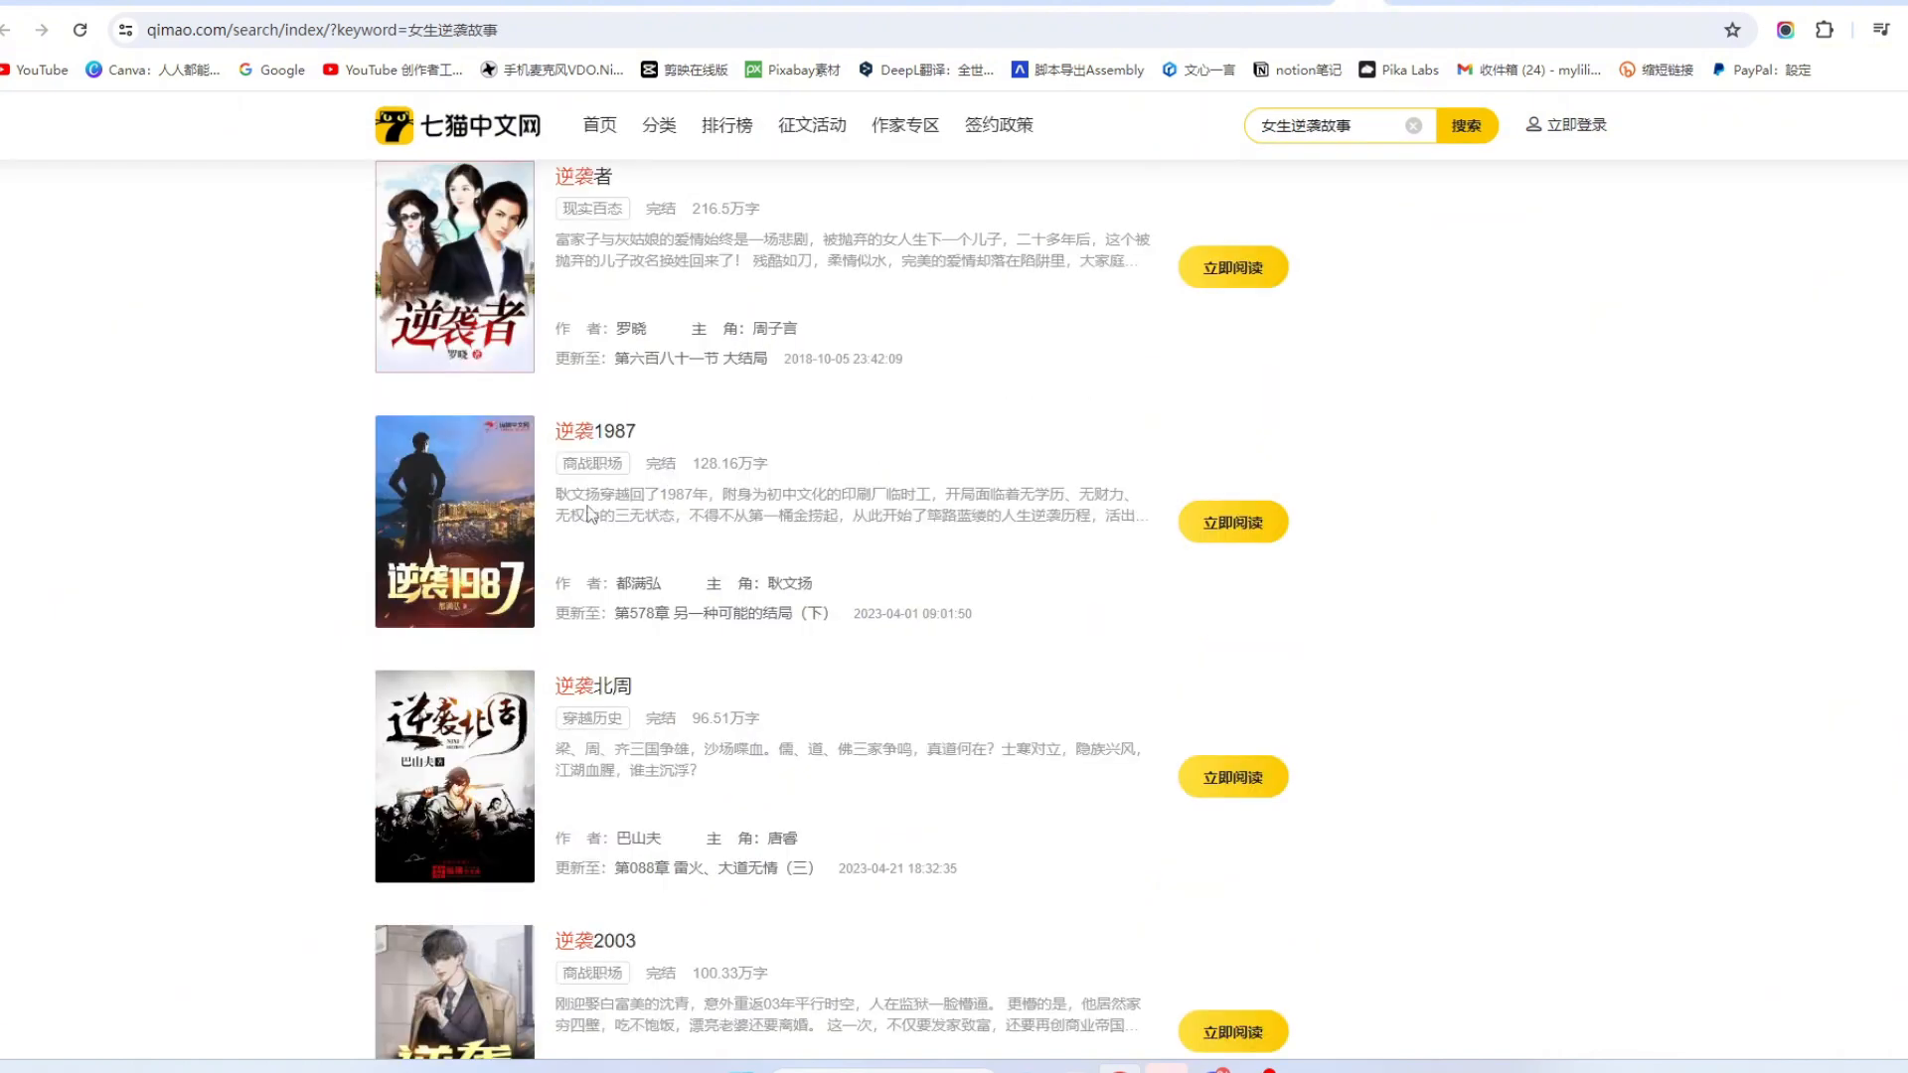
Step: Open the novel 逆袭1987 and copy its 简介 synopsis text
{"action": "left_click", "coordinate": [477, 487]}
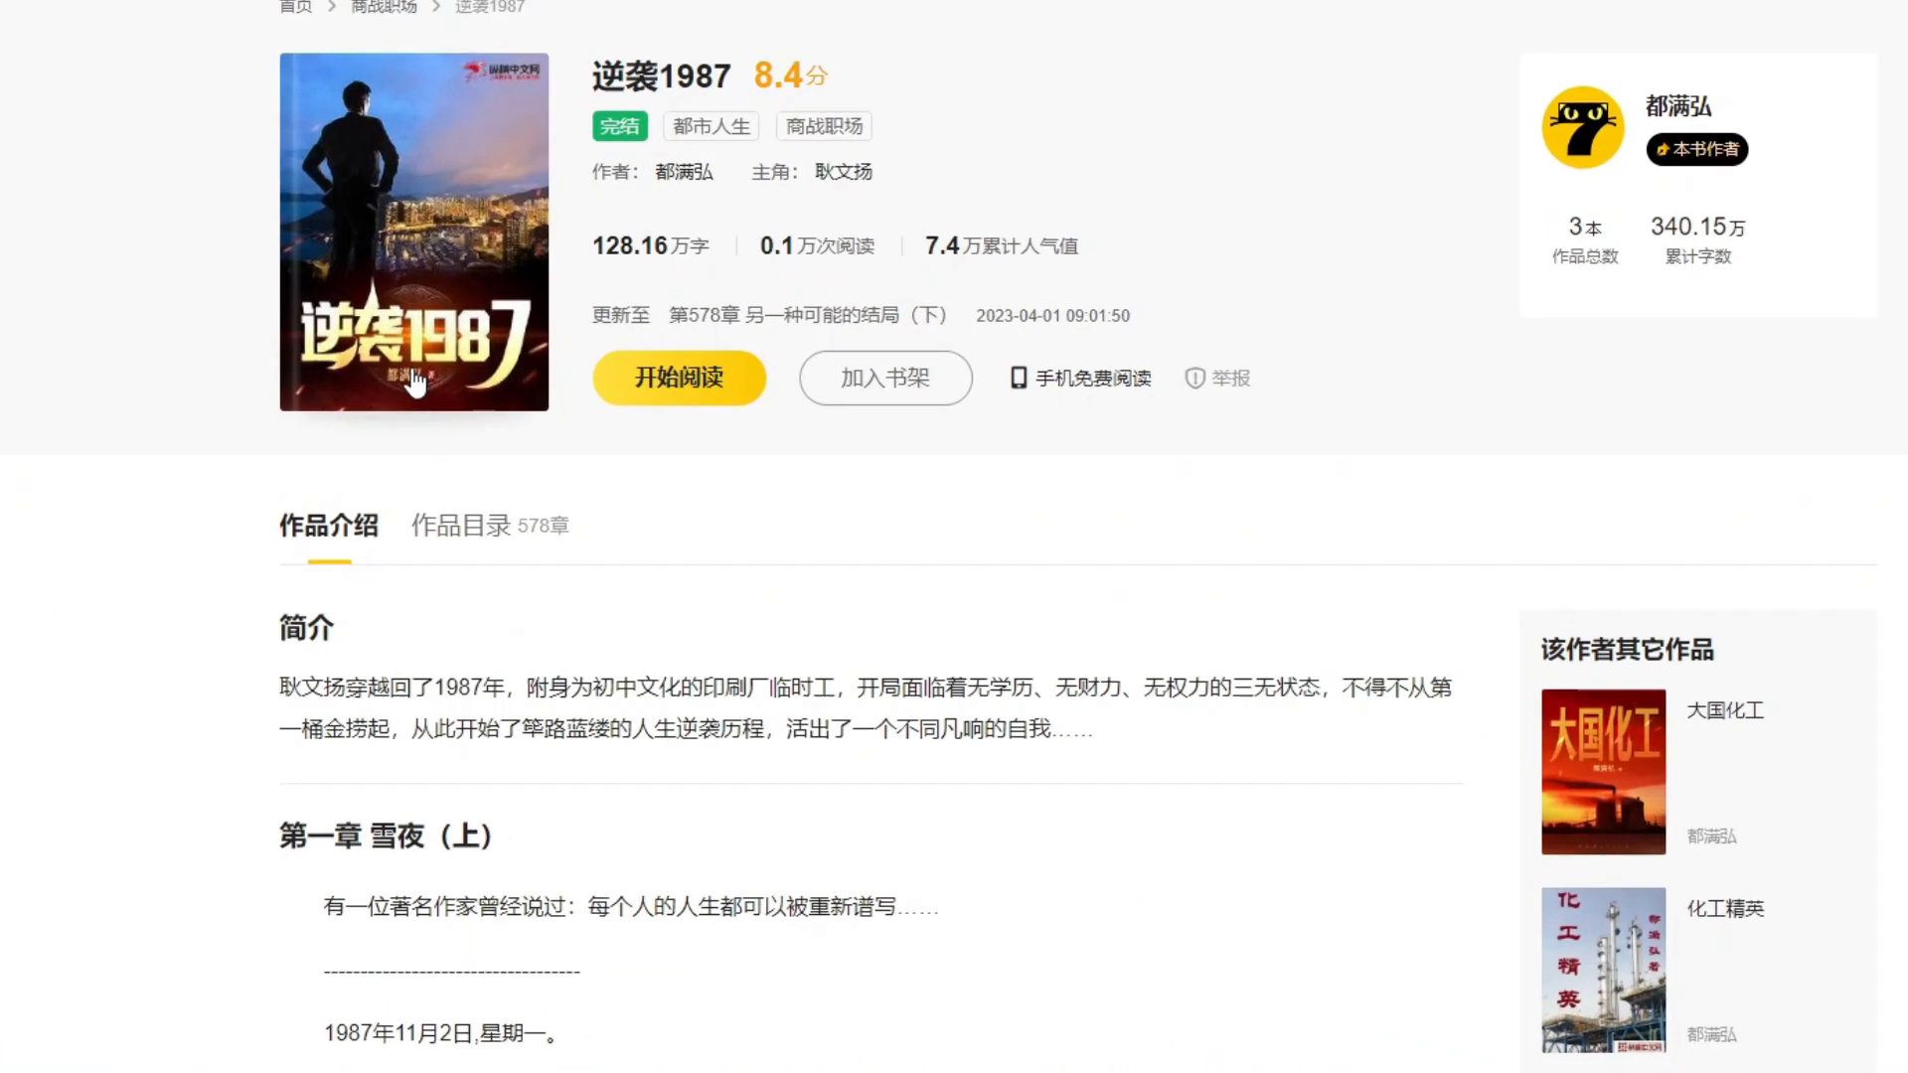
{"action": "scroll", "coordinate": [636, 512], "scroll_direction": "down", "scroll_amount": 3}
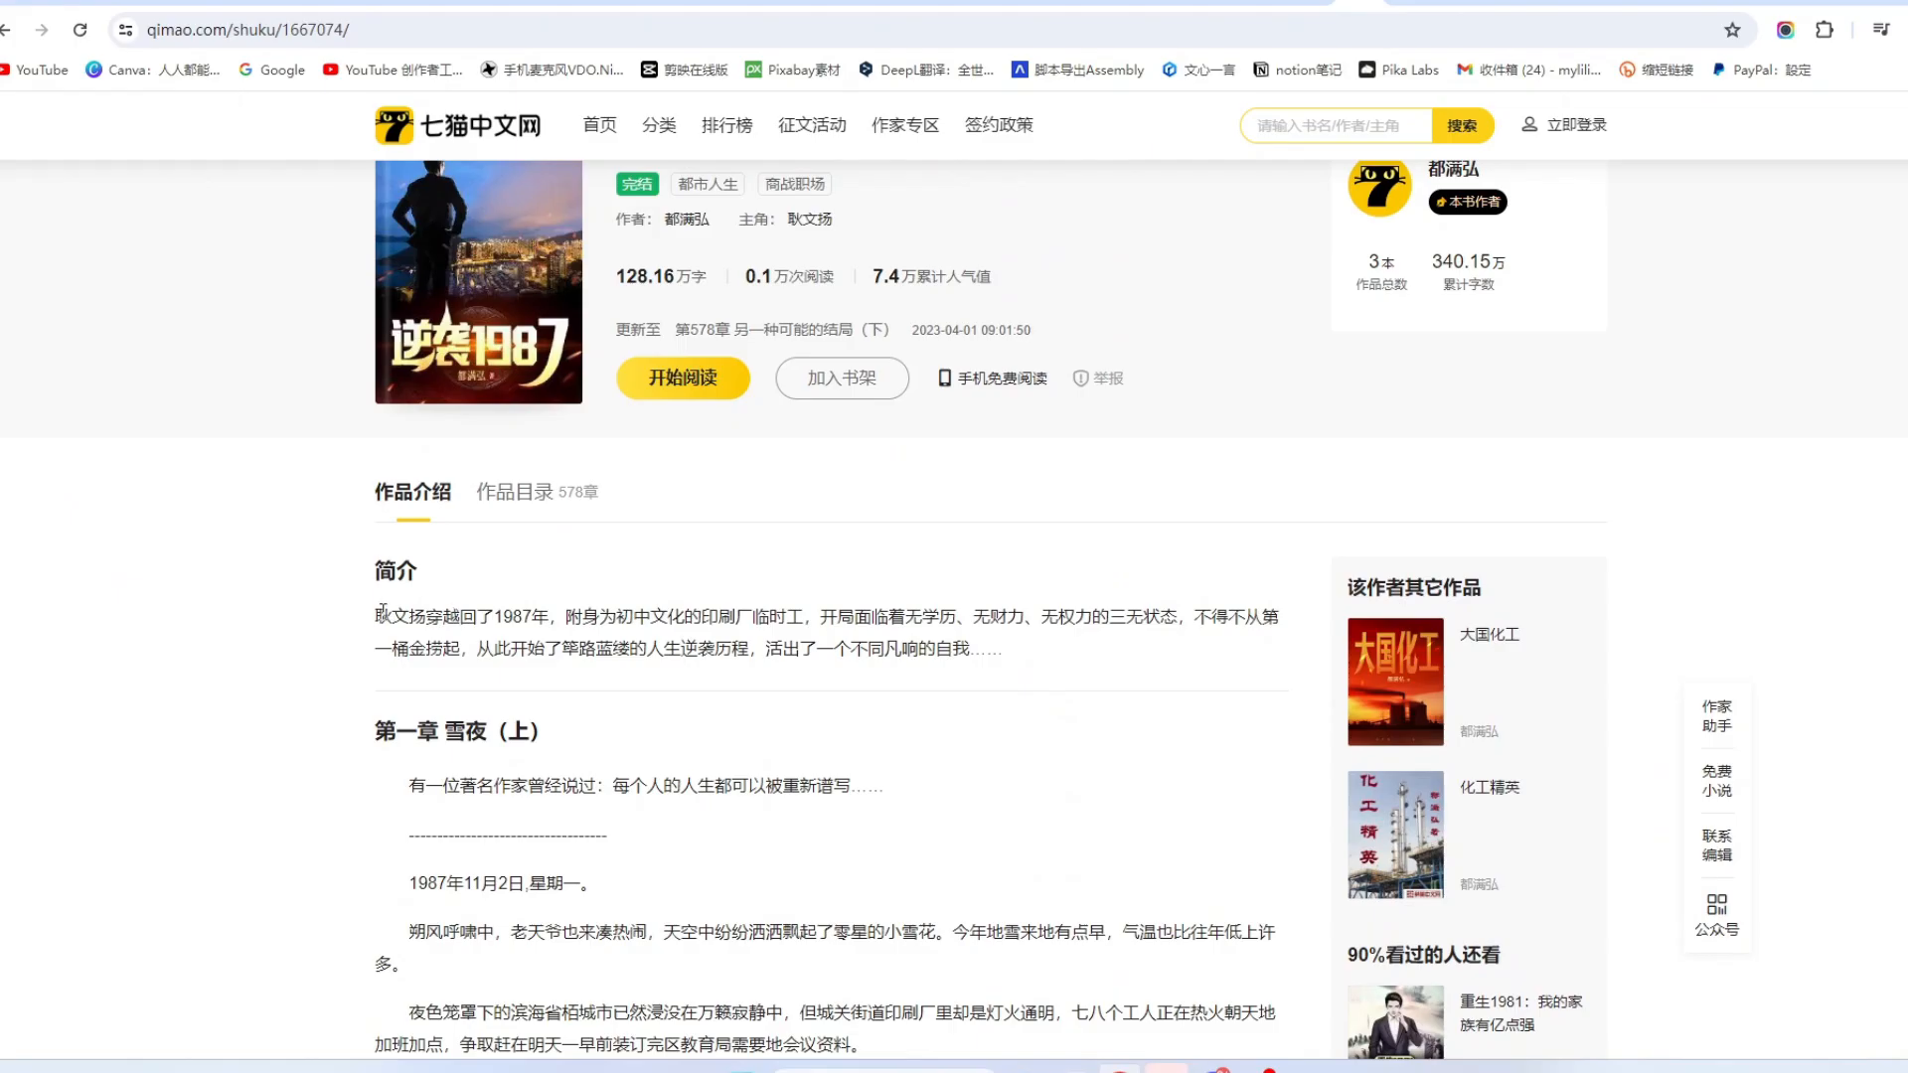
{"action": "left_click_drag", "start_coordinate": [378, 616], "coordinate": [968, 651]}
{"action": "key", "text": "ctrl+c"}
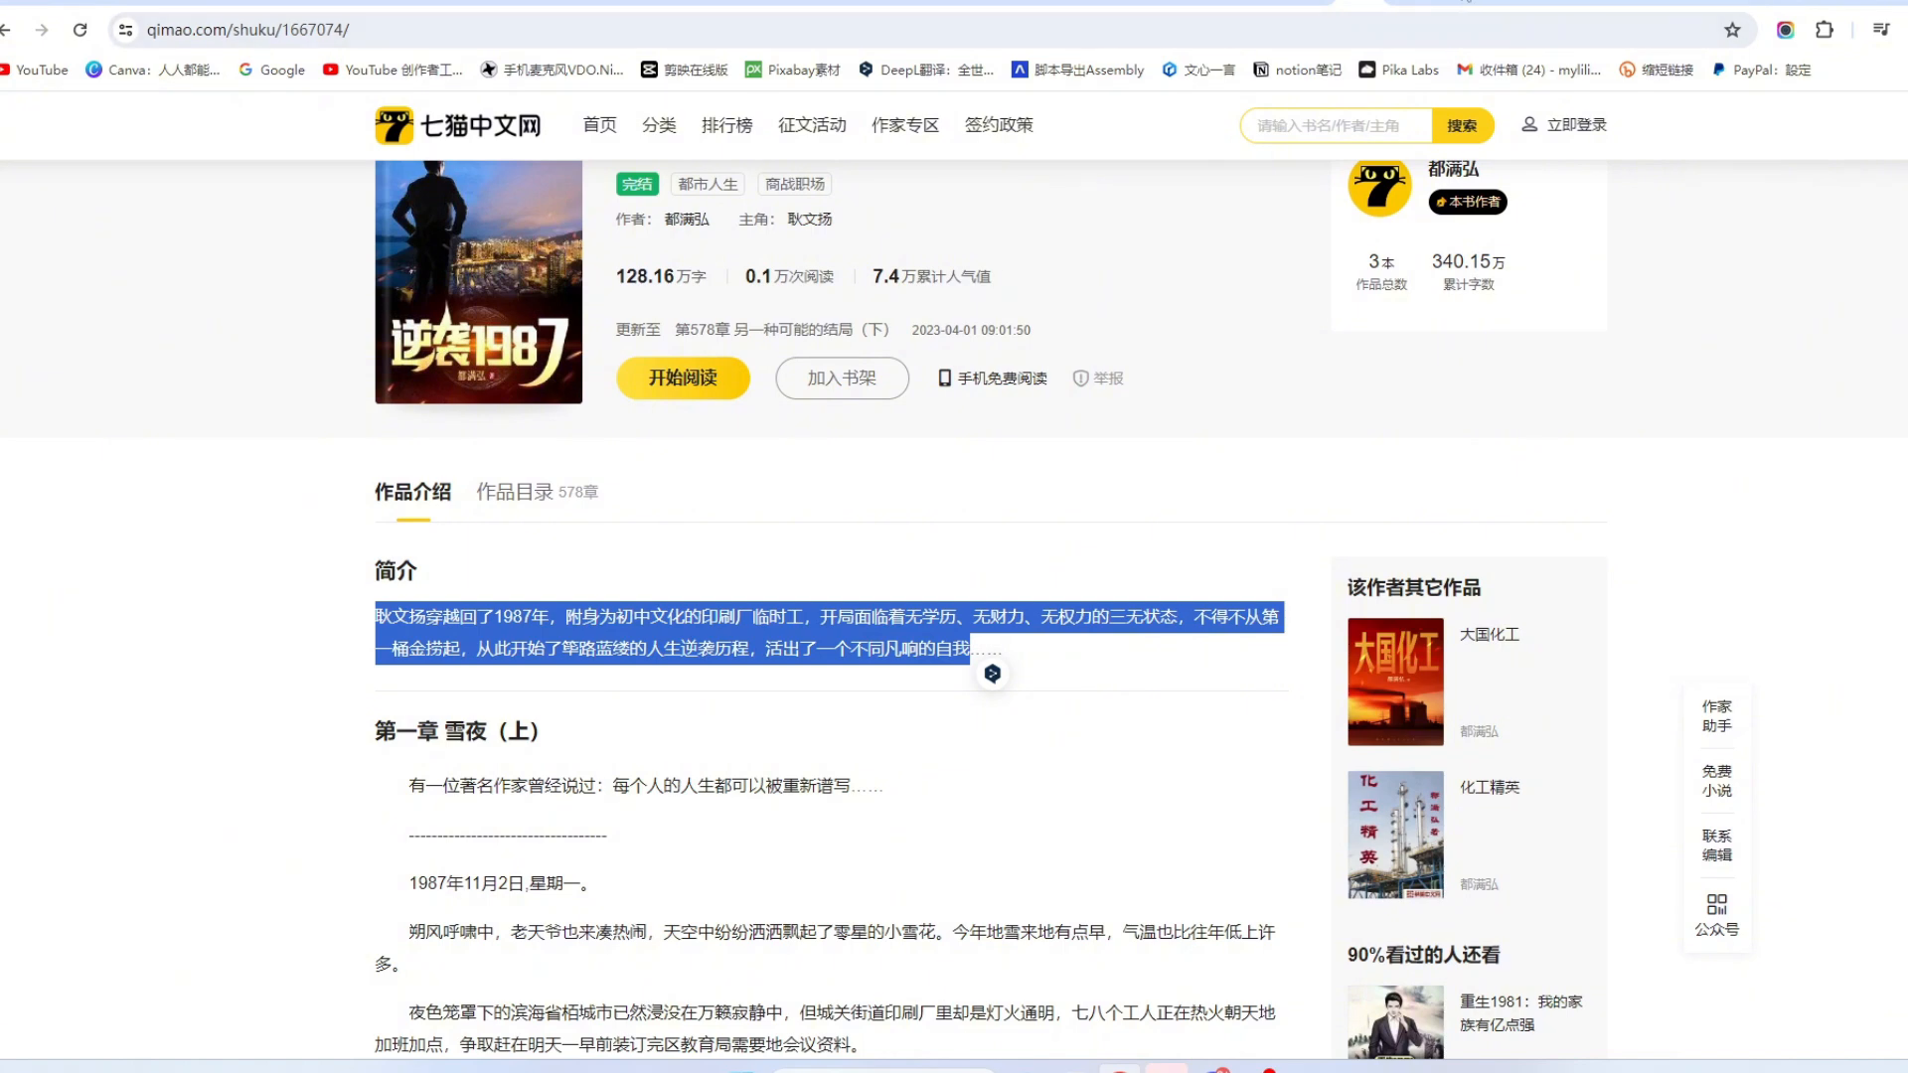
Step: Switch back to the ChatGPT story conversation and paste the copied novel synopsis into the message field
{"action": "left_click", "coordinate": [1460, 5]}
{"action": "left_click", "coordinate": [838, 1005]}
{"action": "key", "text": "ctrl+v"}
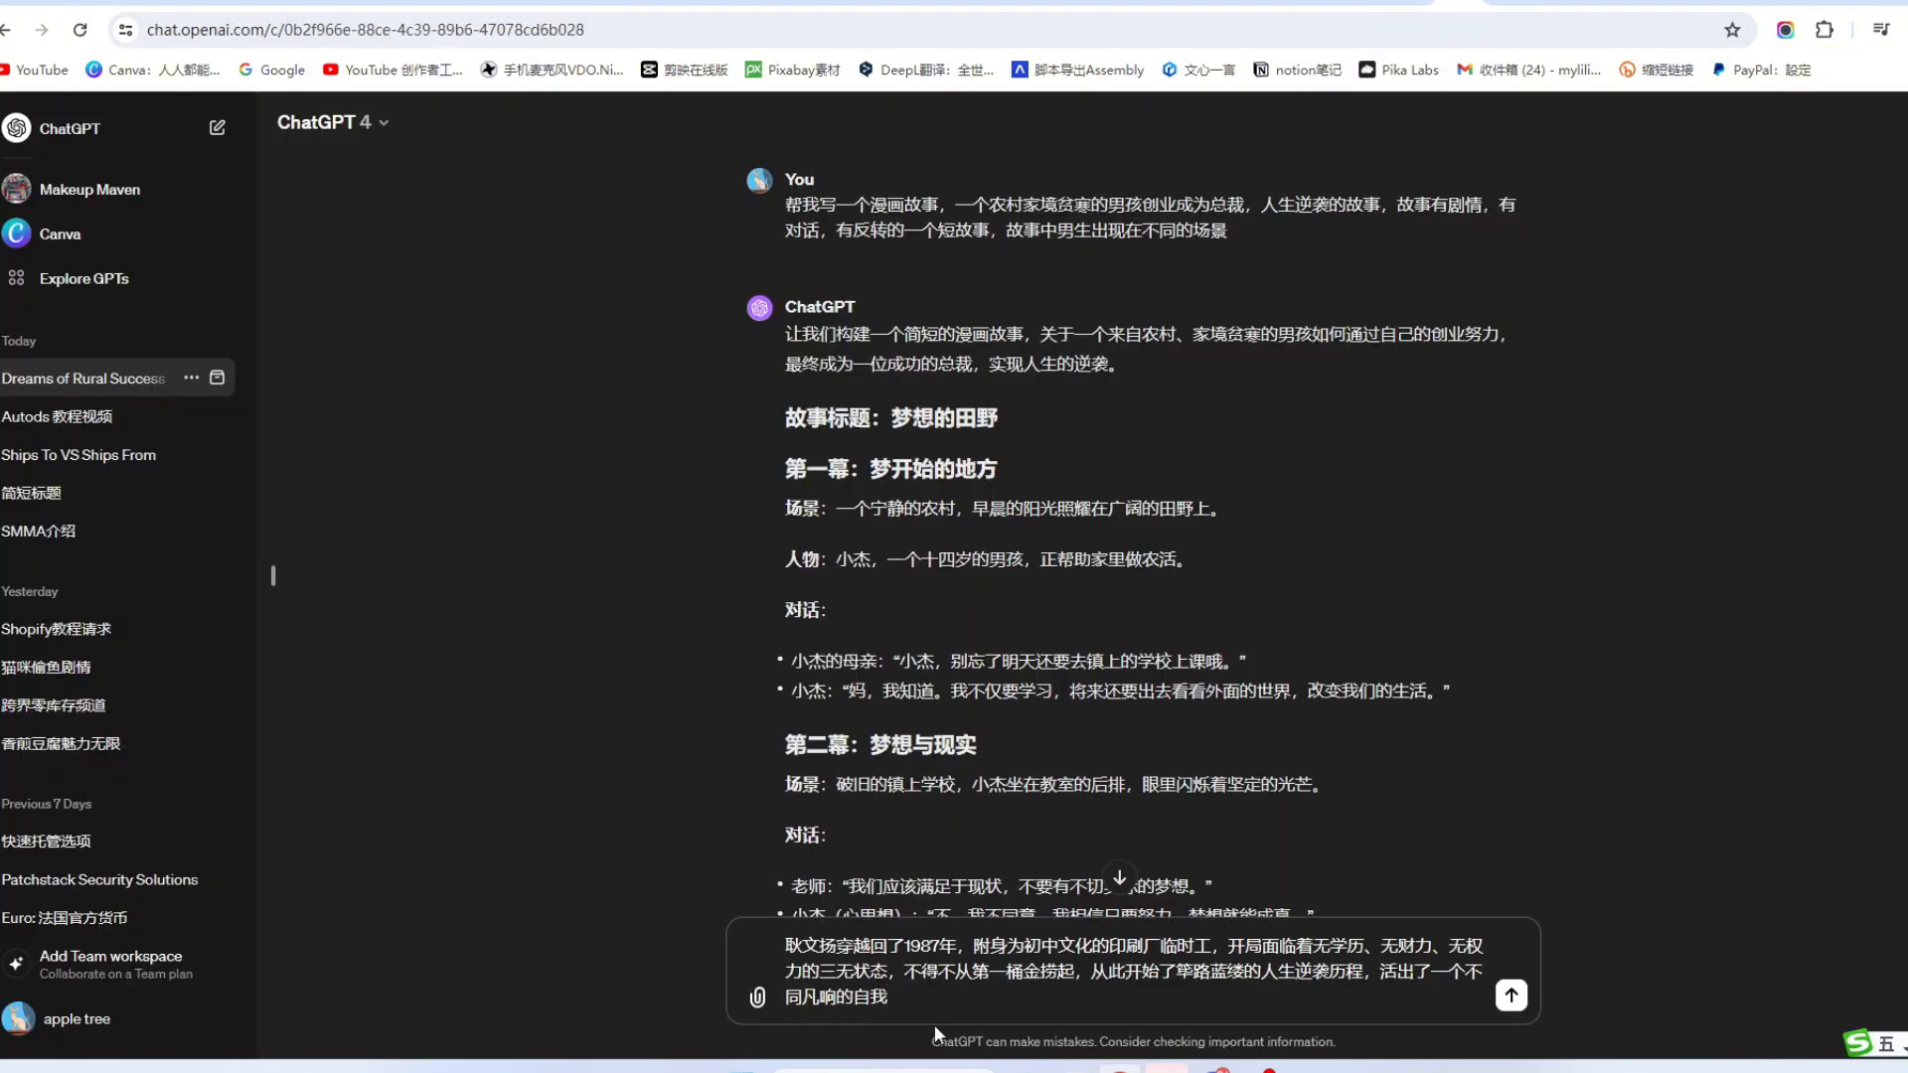
{"action": "key", "text": "Return"}
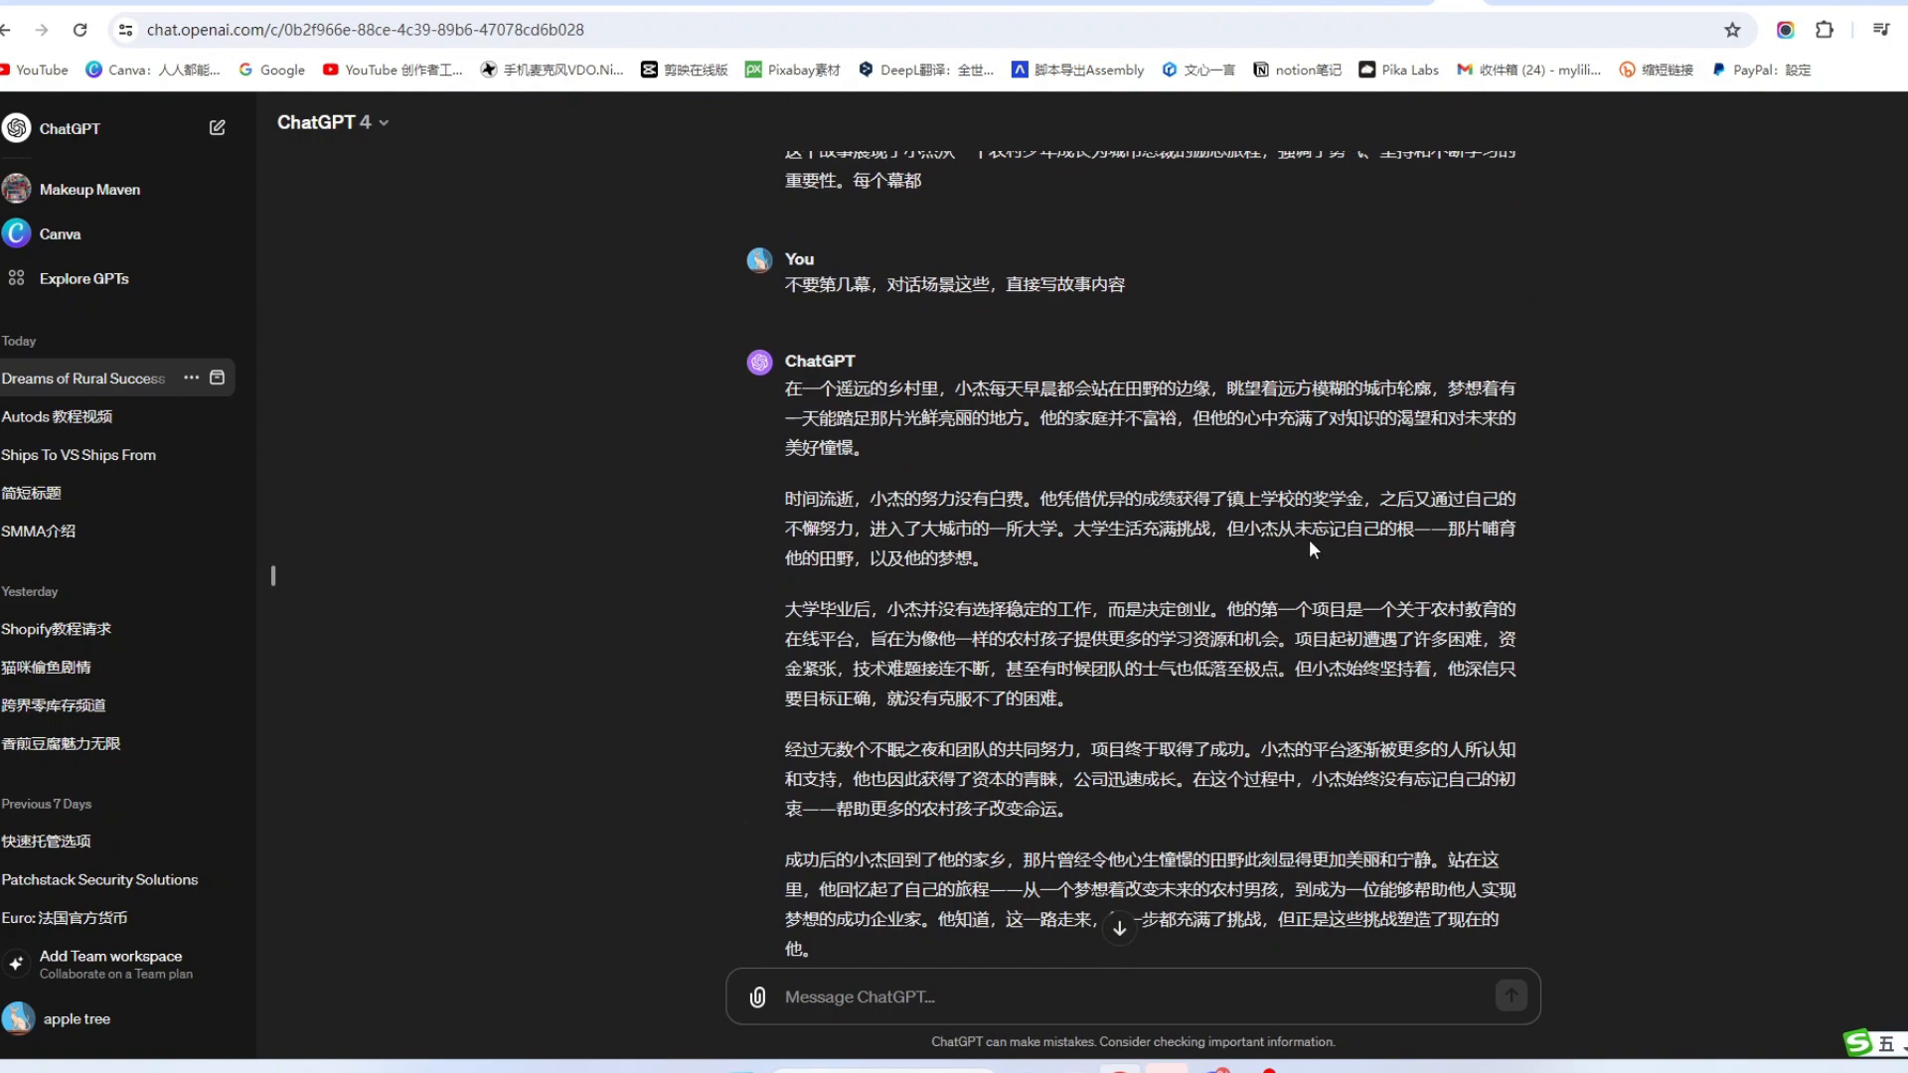
Step: Read through the rewritten story, the follow-up asking for more plot, dialogue and emotion, and the more detailed version
{"action": "scroll", "coordinate": [1309, 538], "scroll_direction": "down", "scroll_amount": 2}
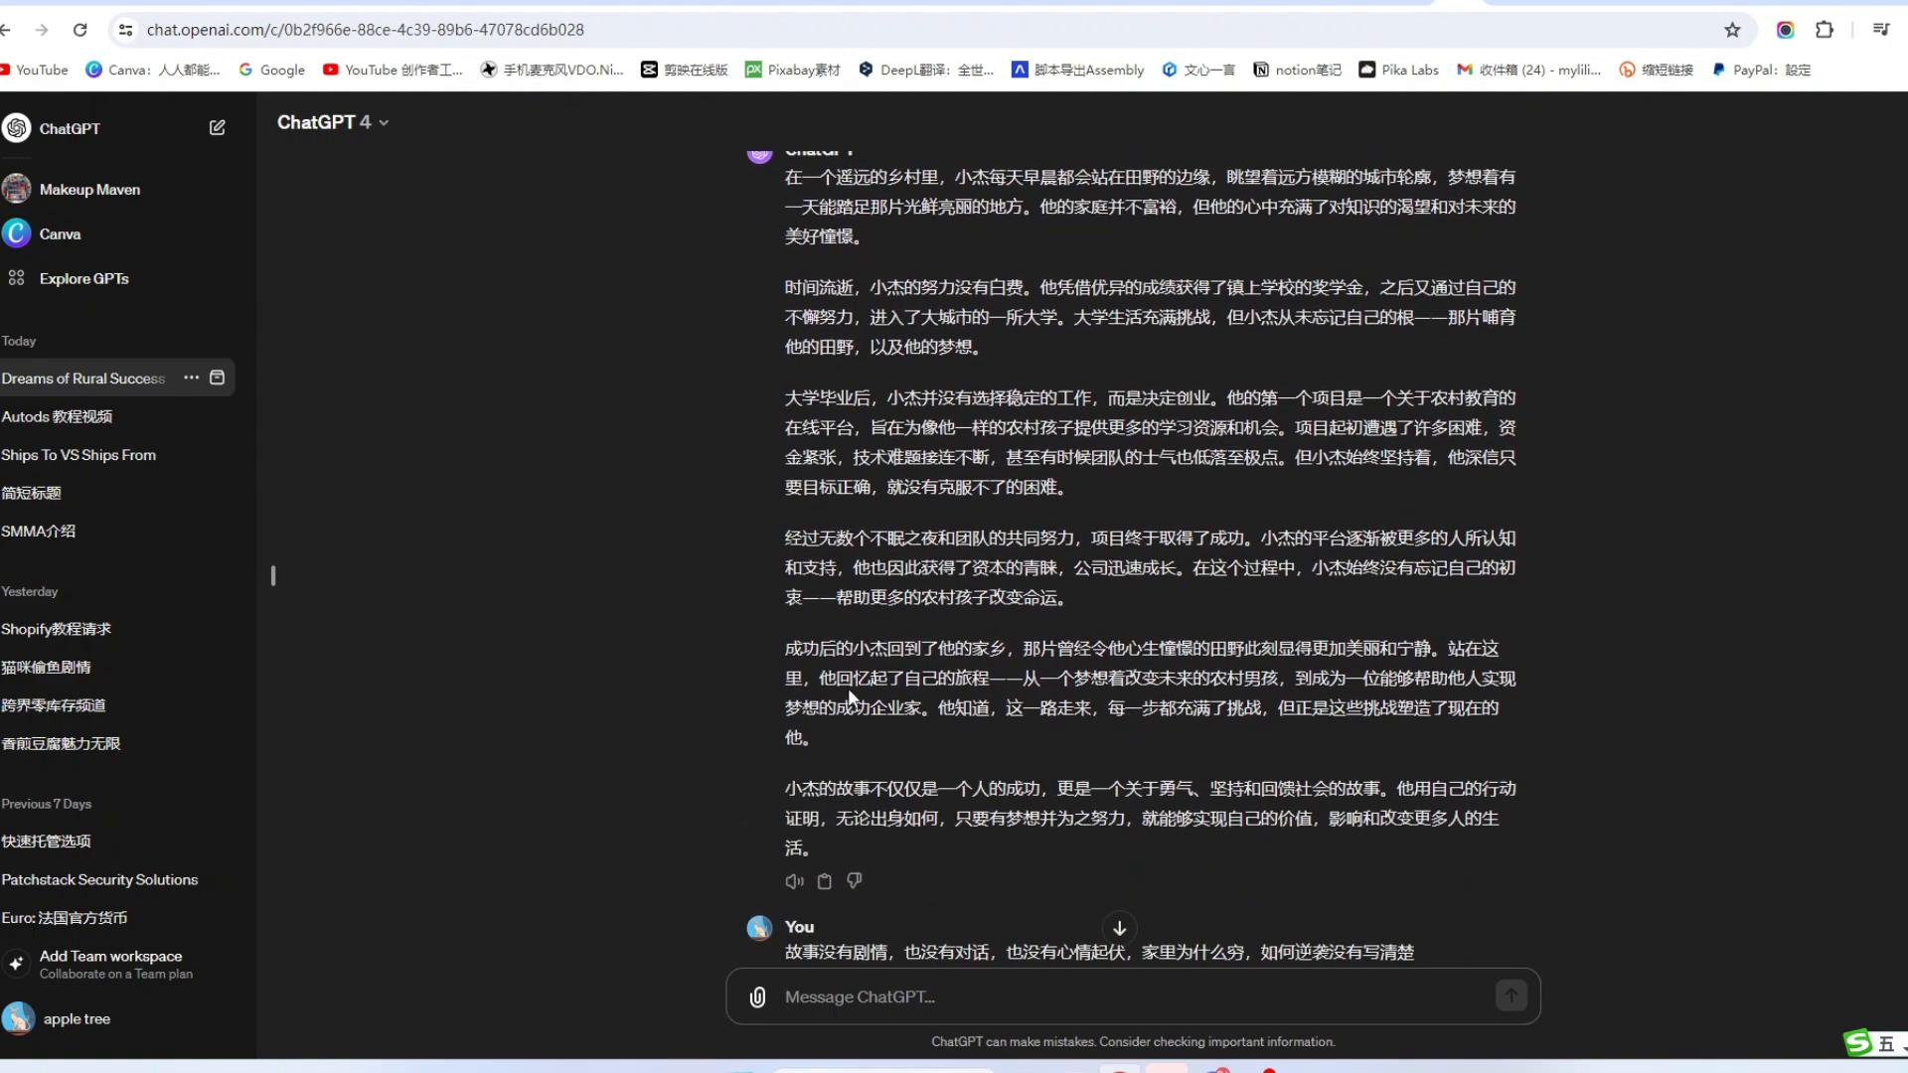
{"action": "scroll", "coordinate": [850, 687], "scroll_direction": "down", "scroll_amount": 2}
{"action": "scroll", "coordinate": [910, 656], "scroll_direction": "down", "scroll_amount": 5}
{"action": "scroll", "coordinate": [910, 656], "scroll_direction": "up", "scroll_amount": 5}
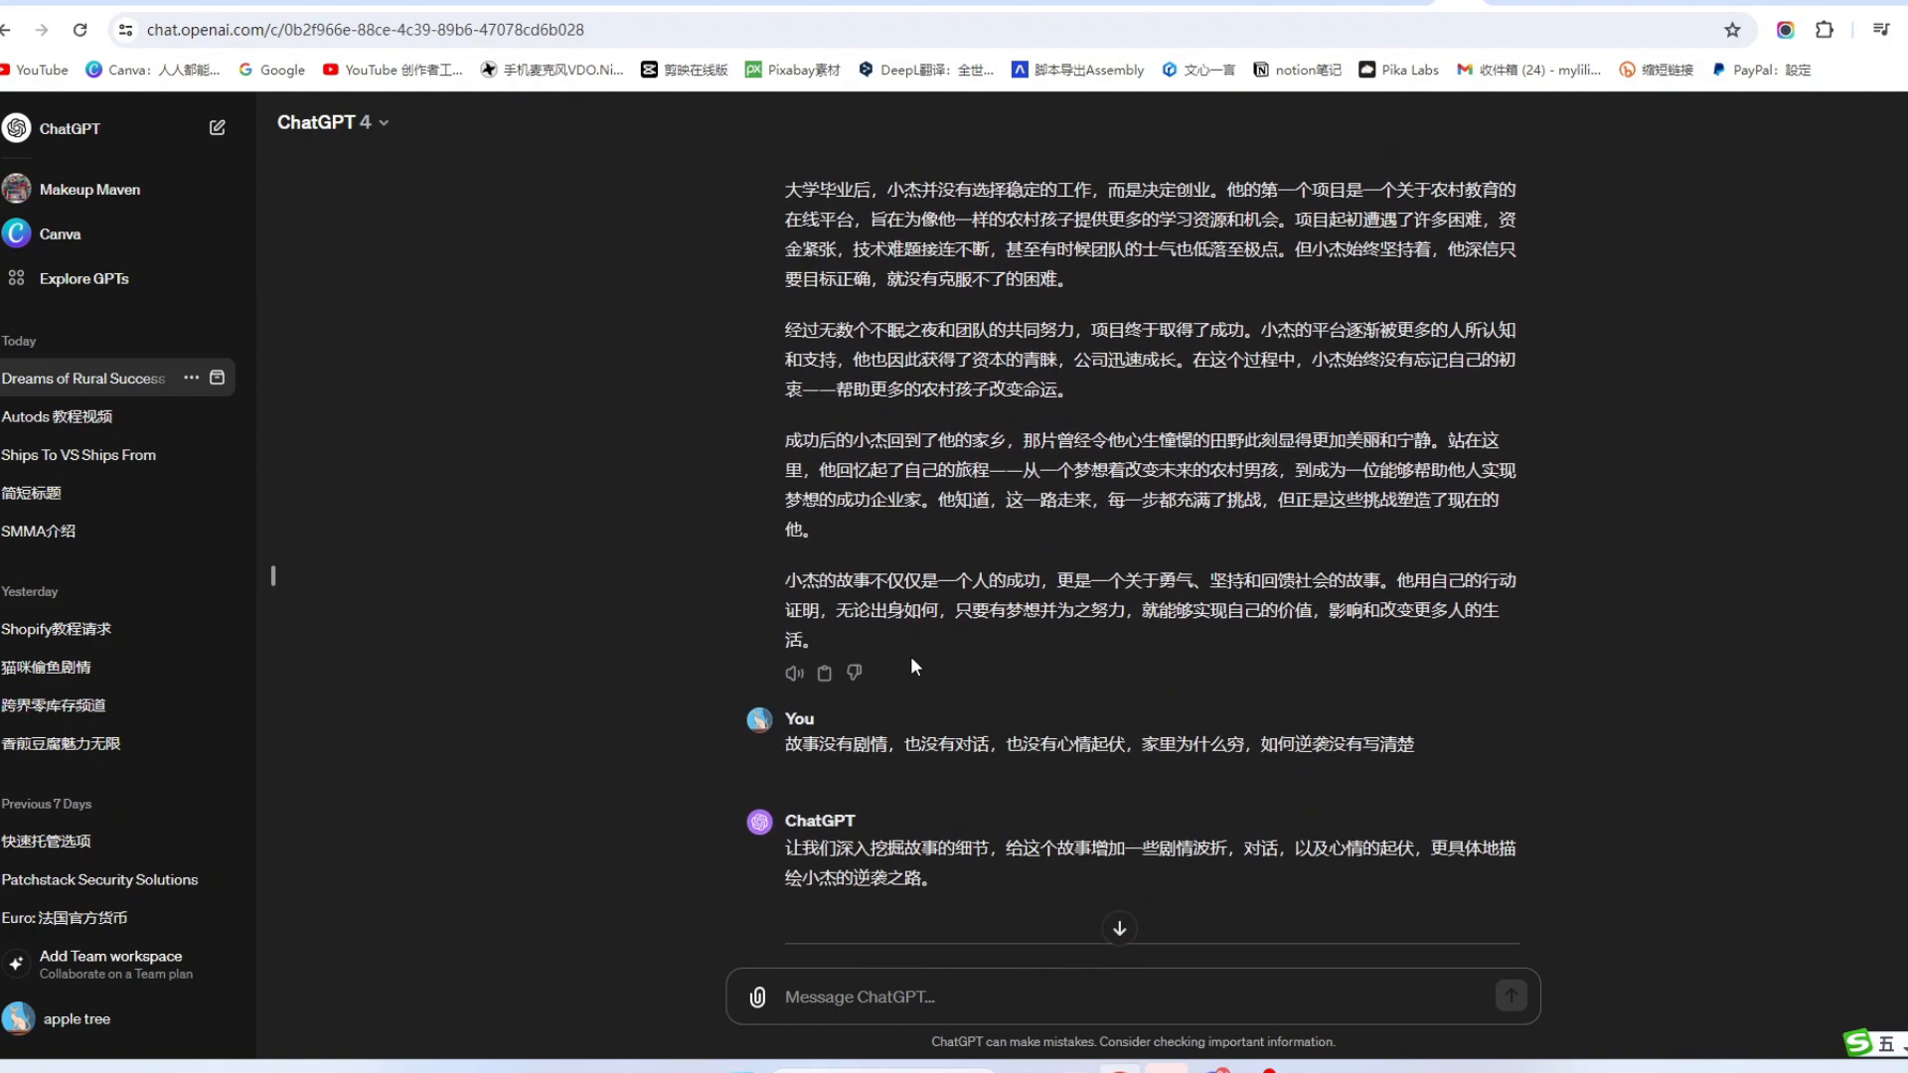
{"action": "scroll", "coordinate": [910, 656], "scroll_direction": "down", "scroll_amount": 5}
{"action": "scroll", "coordinate": [910, 656], "scroll_direction": "up", "scroll_amount": 8}
{"action": "scroll", "coordinate": [913, 656], "scroll_direction": "down", "scroll_amount": 2}
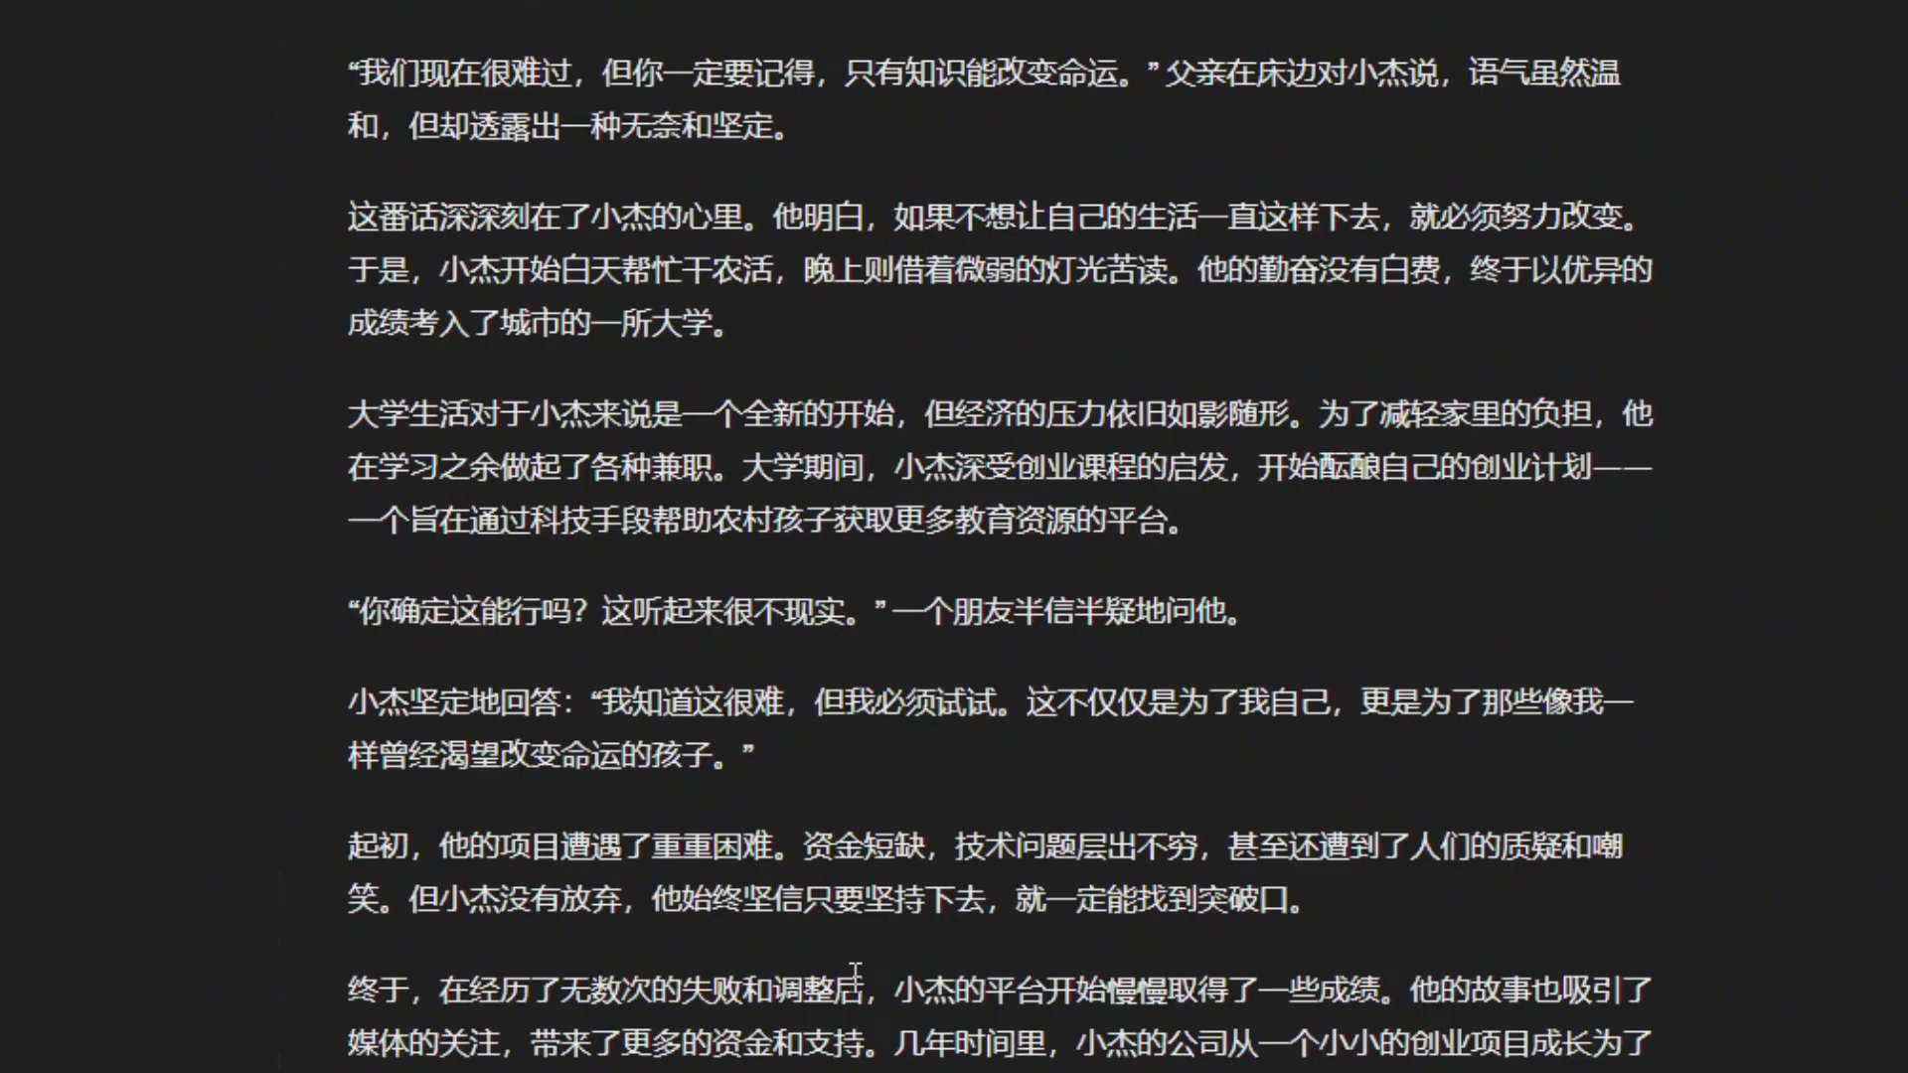
{"action": "scroll", "coordinate": [852, 965], "scroll_direction": "up", "scroll_amount": 2}
{"action": "scroll", "coordinate": [722, 703], "scroll_direction": "up", "scroll_amount": 1}
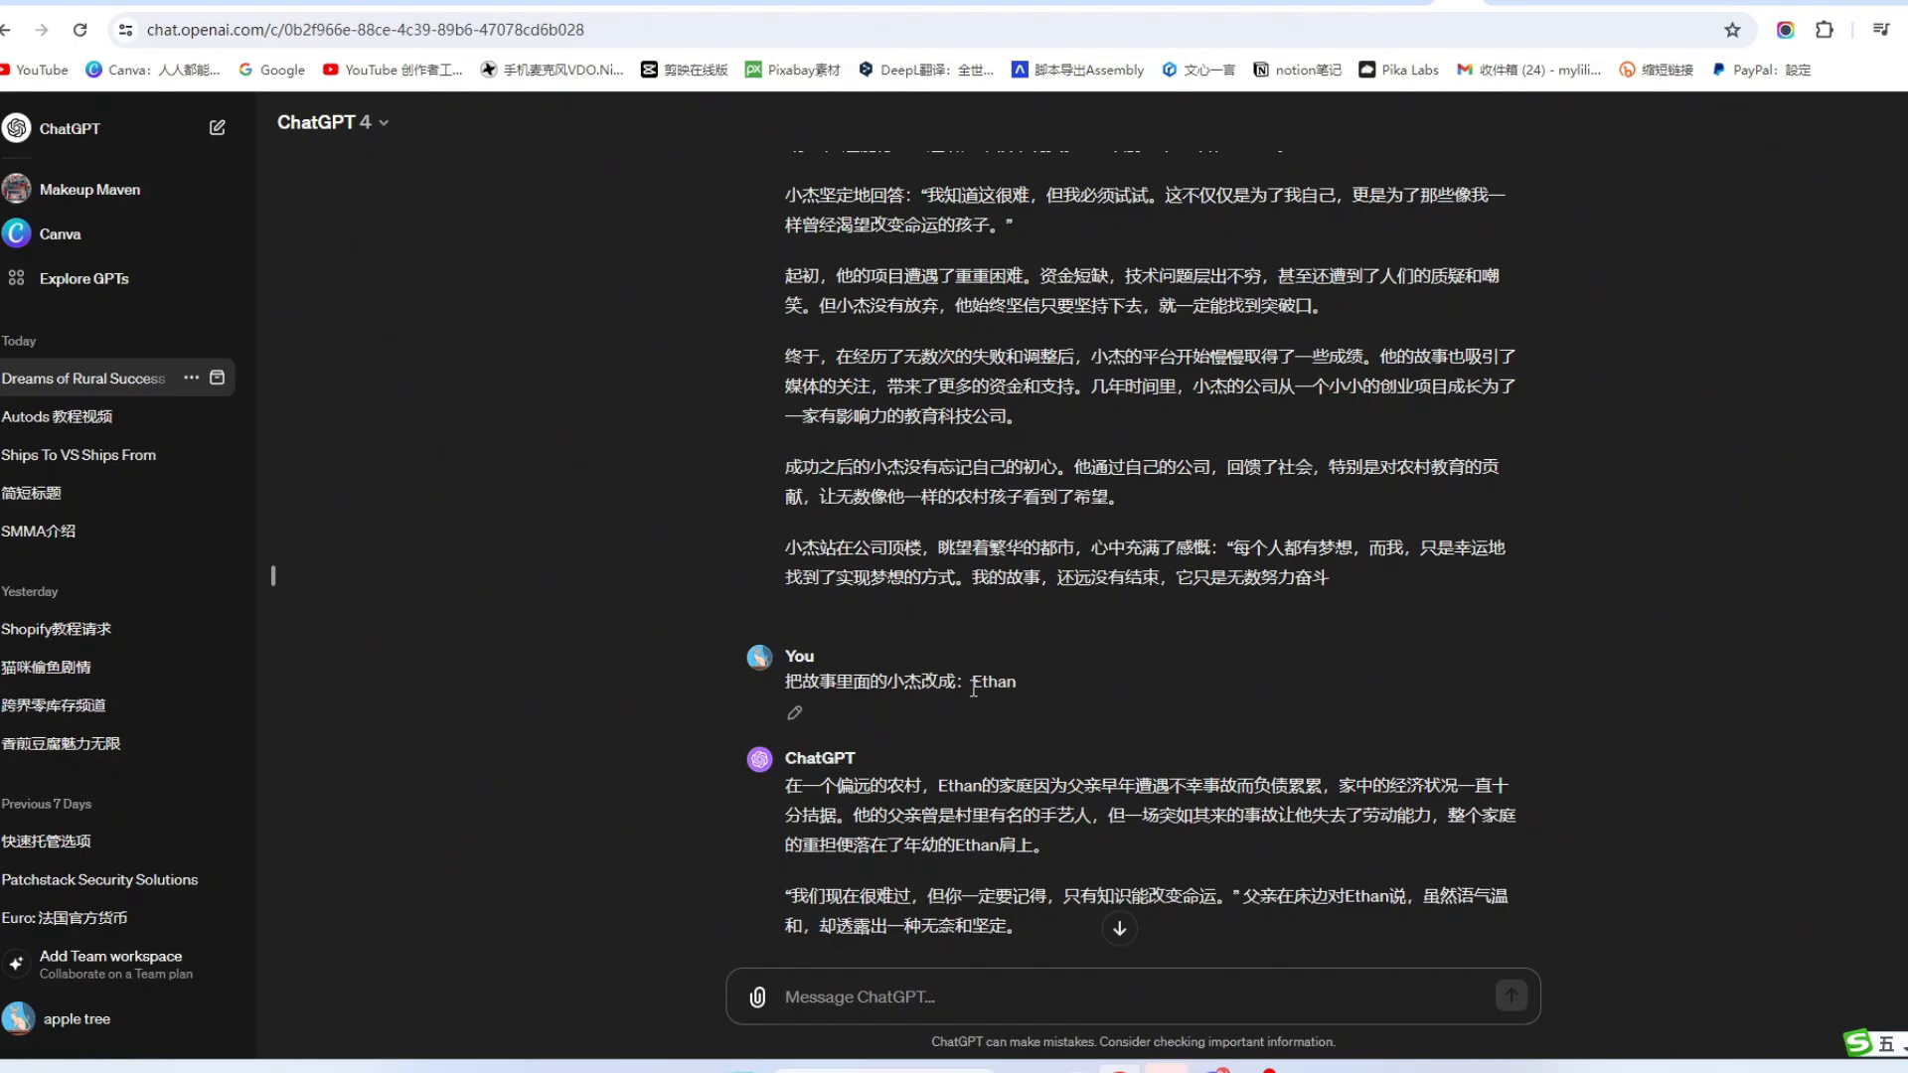
Step: Highlight the protagonist's new name in the renaming request and read the revised story down to the storyboard prompt
{"action": "left_click_drag", "start_coordinate": [765, 684], "coordinate": [996, 686]}
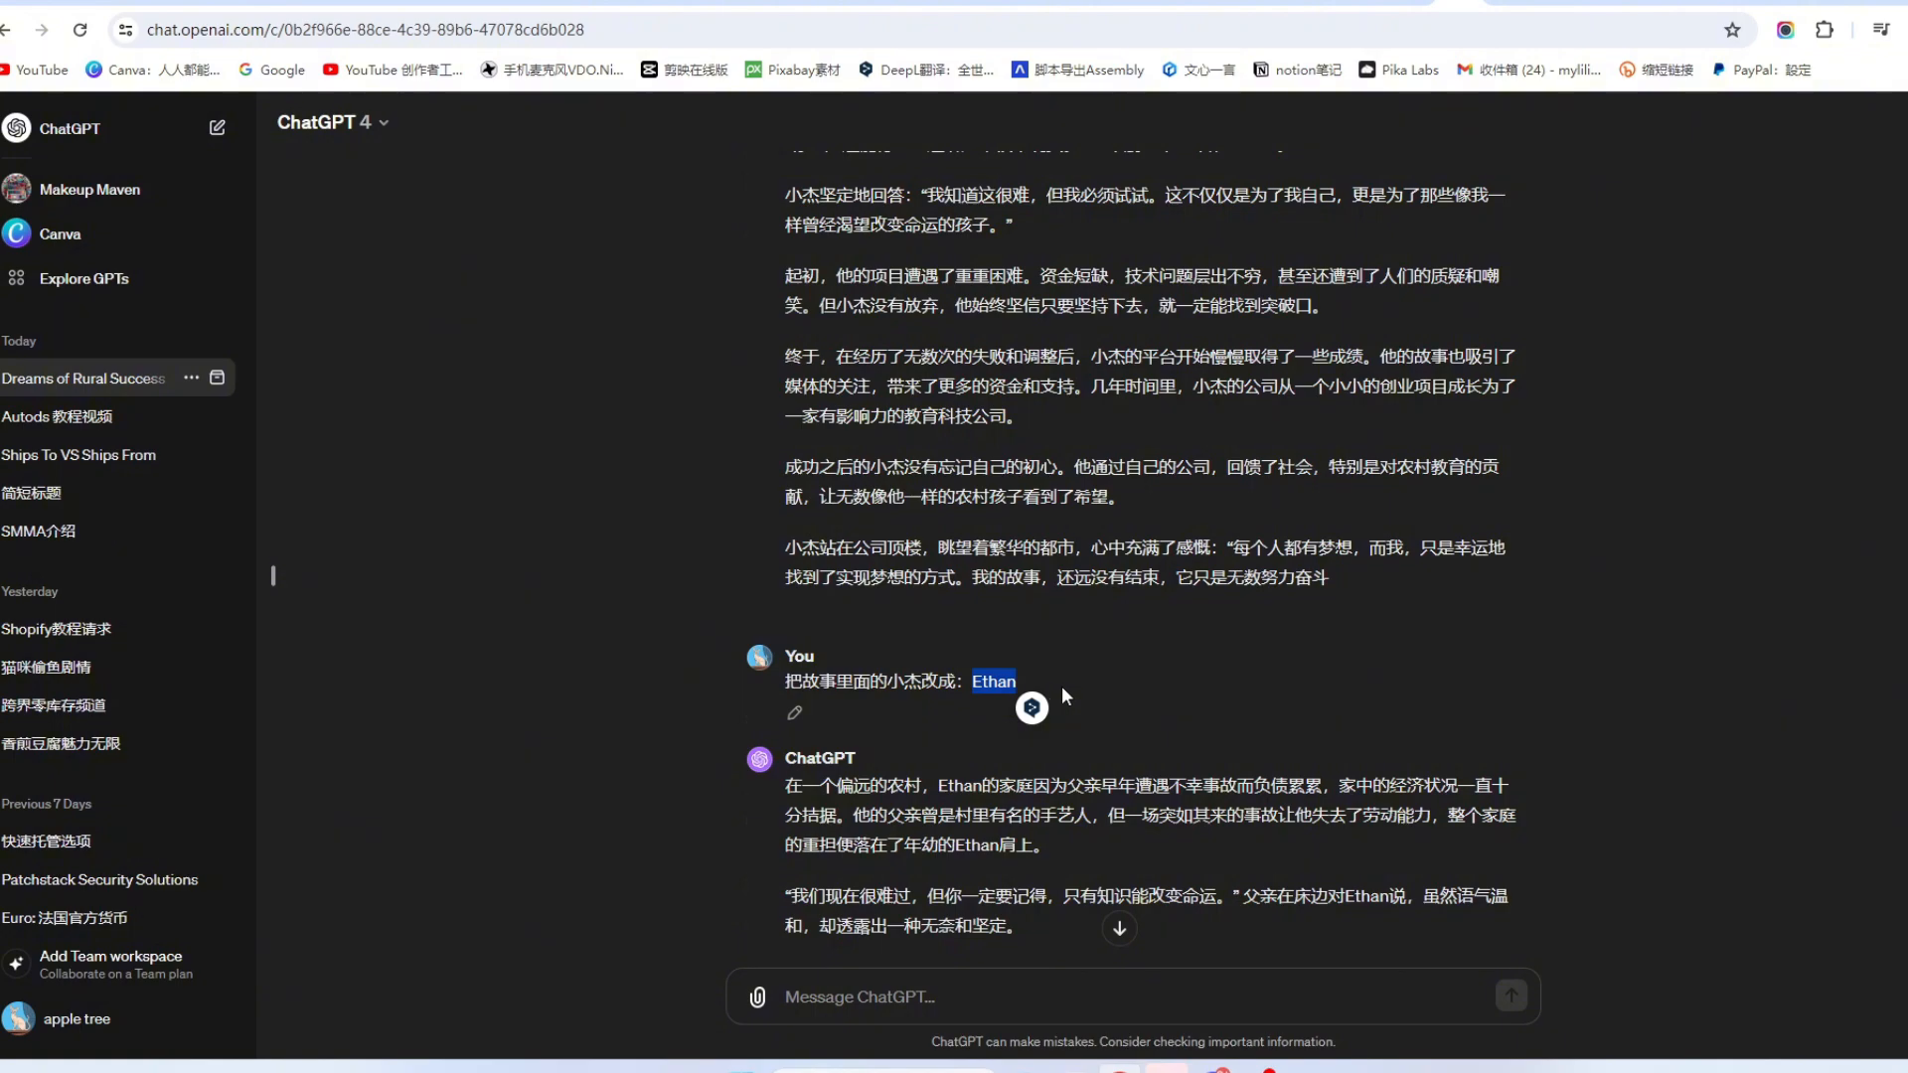
{"action": "scroll", "coordinate": [1098, 669], "scroll_direction": "down", "scroll_amount": 6}
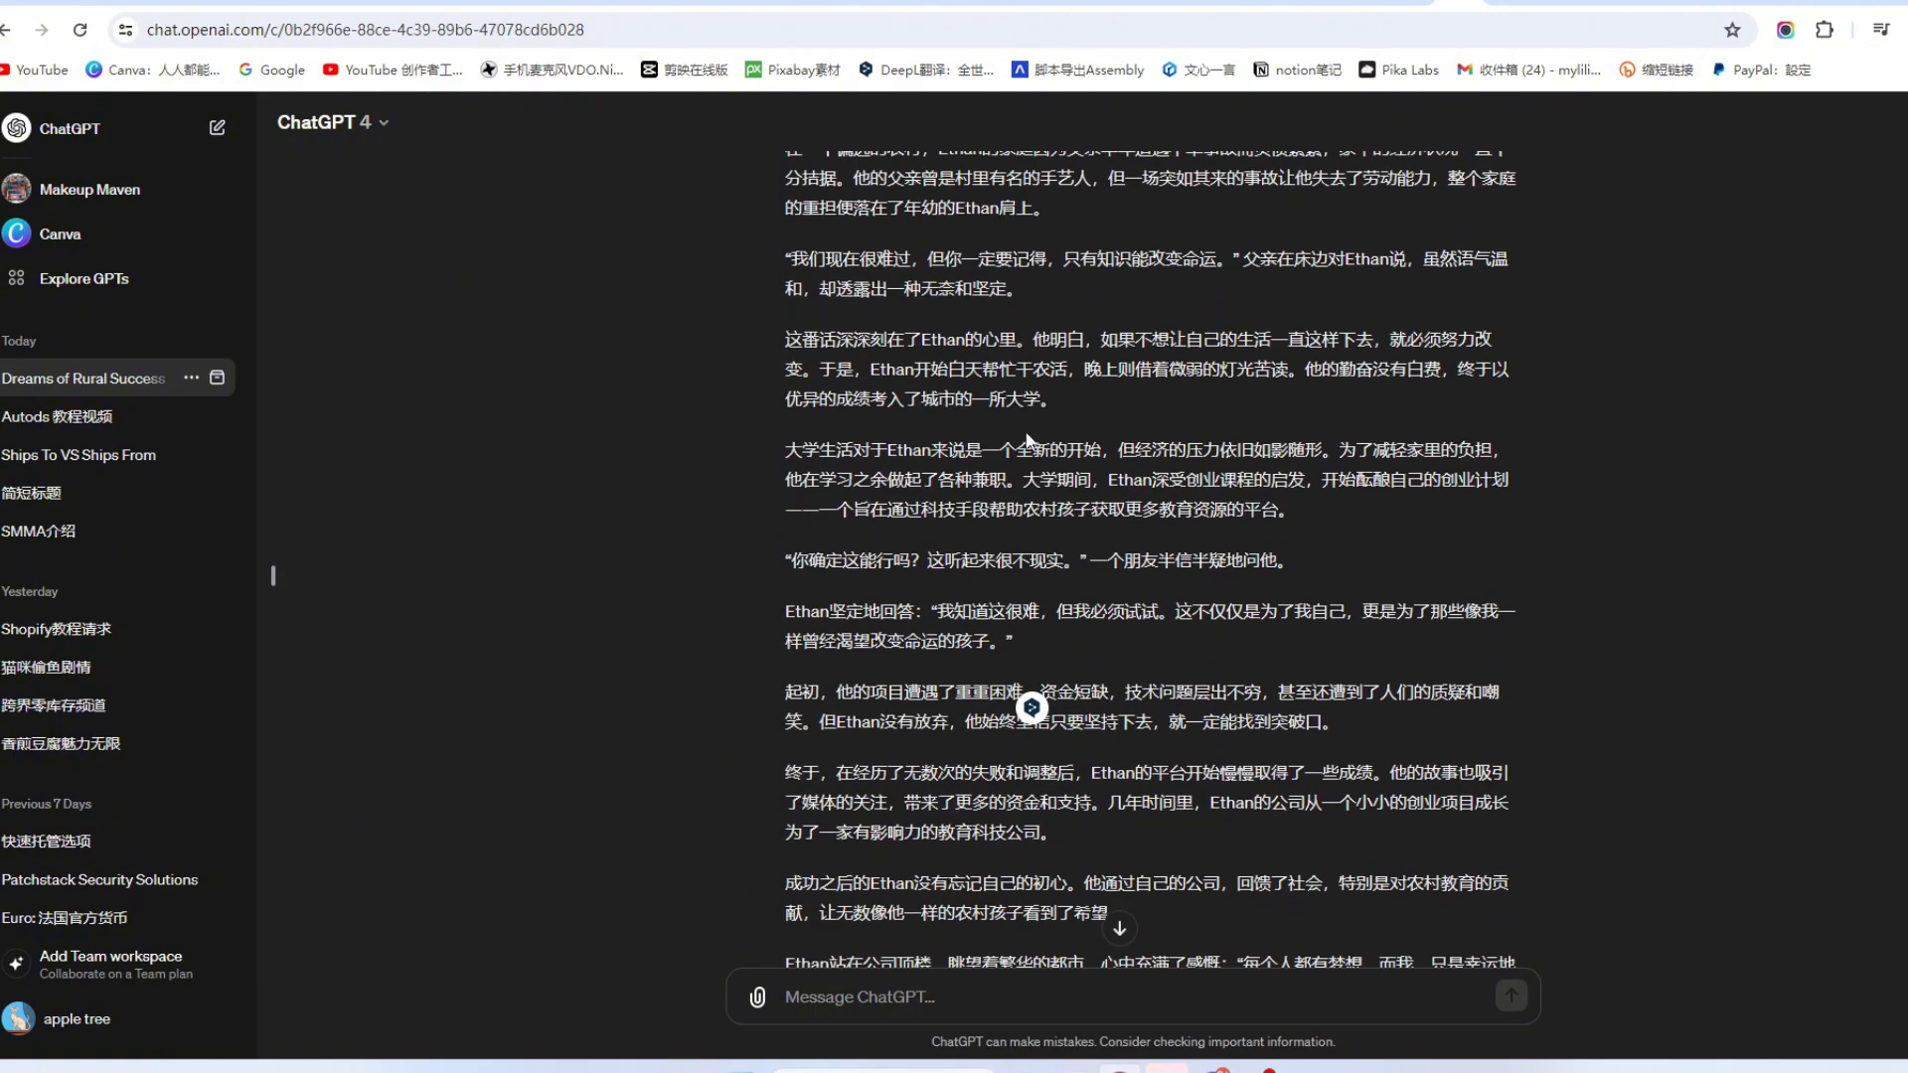
{"action": "scroll", "coordinate": [1028, 440], "scroll_direction": "down", "scroll_amount": 6}
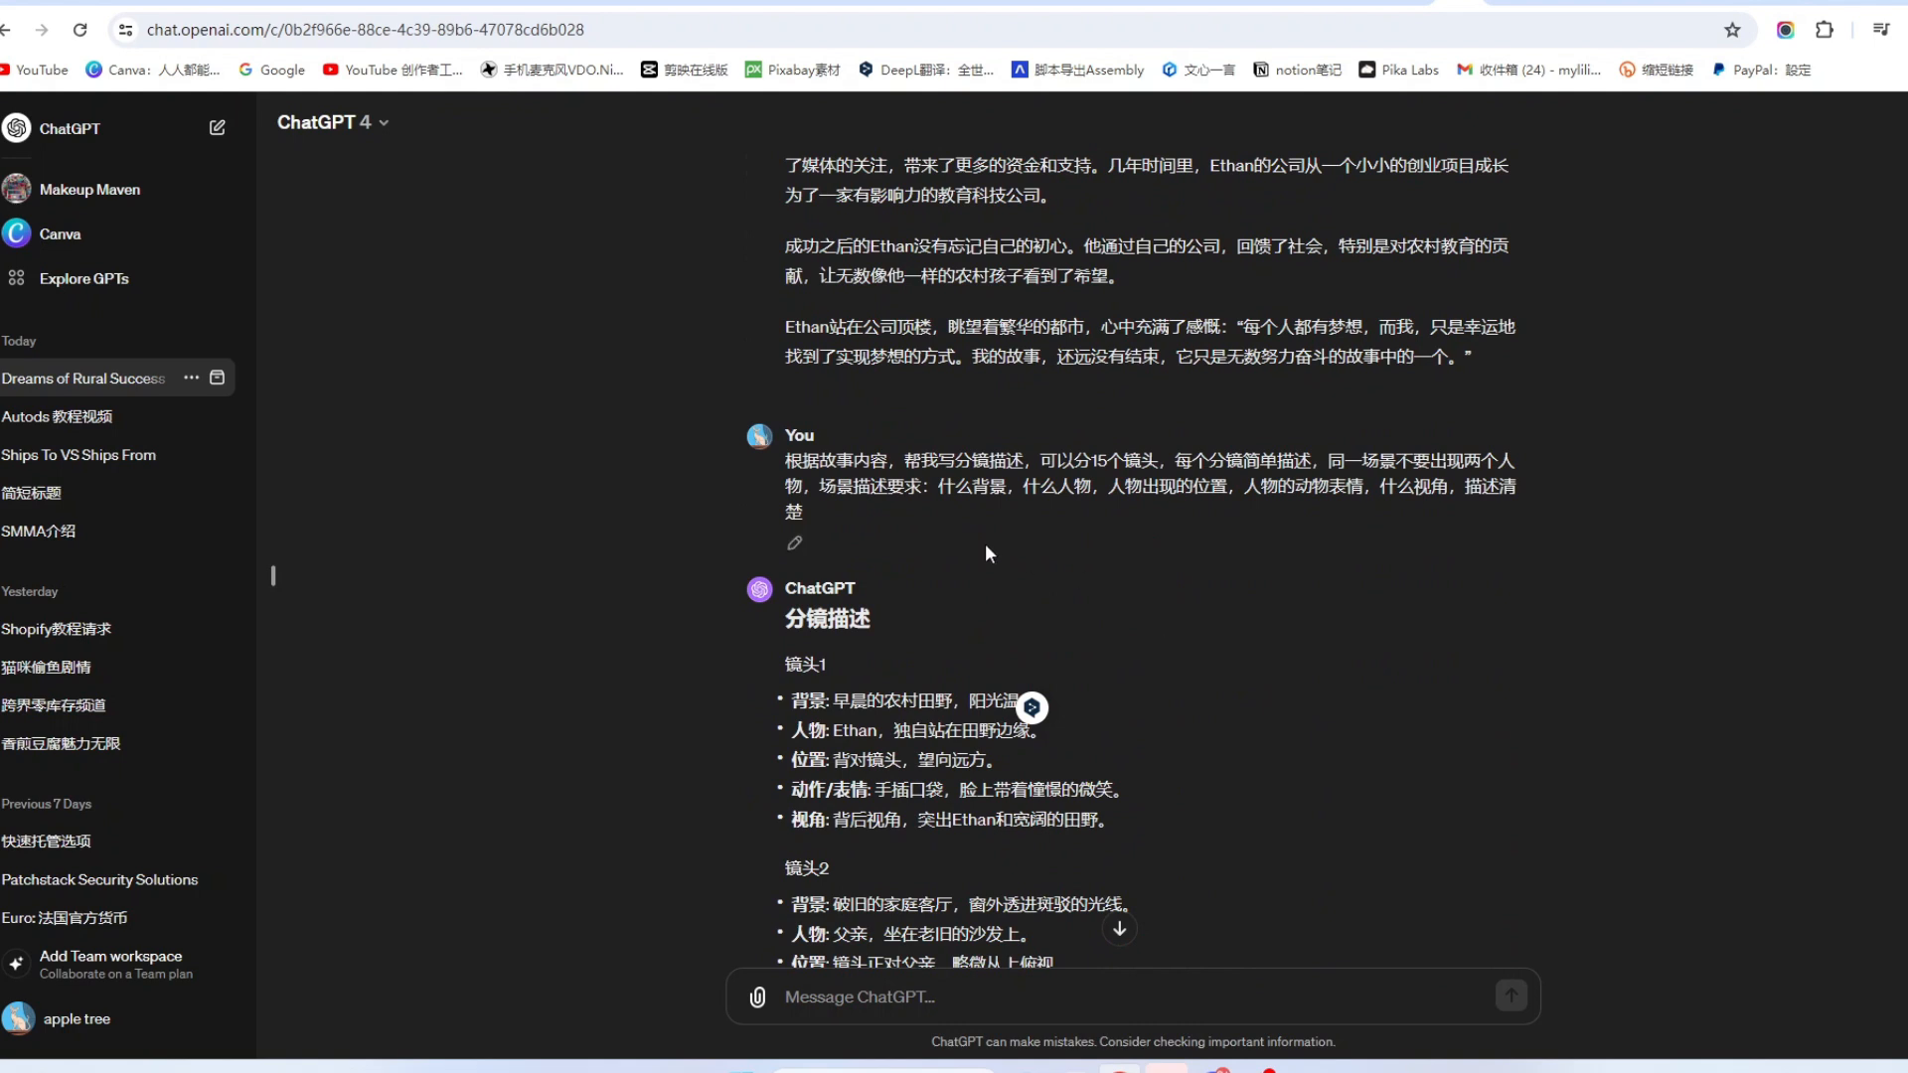
Step: Highlight the prompt asking for a 15-shot storyboard, and examine the 分镜描述 shot descriptions from 镜头1 onward
{"action": "left_click_drag", "start_coordinate": [785, 462], "coordinate": [831, 510]}
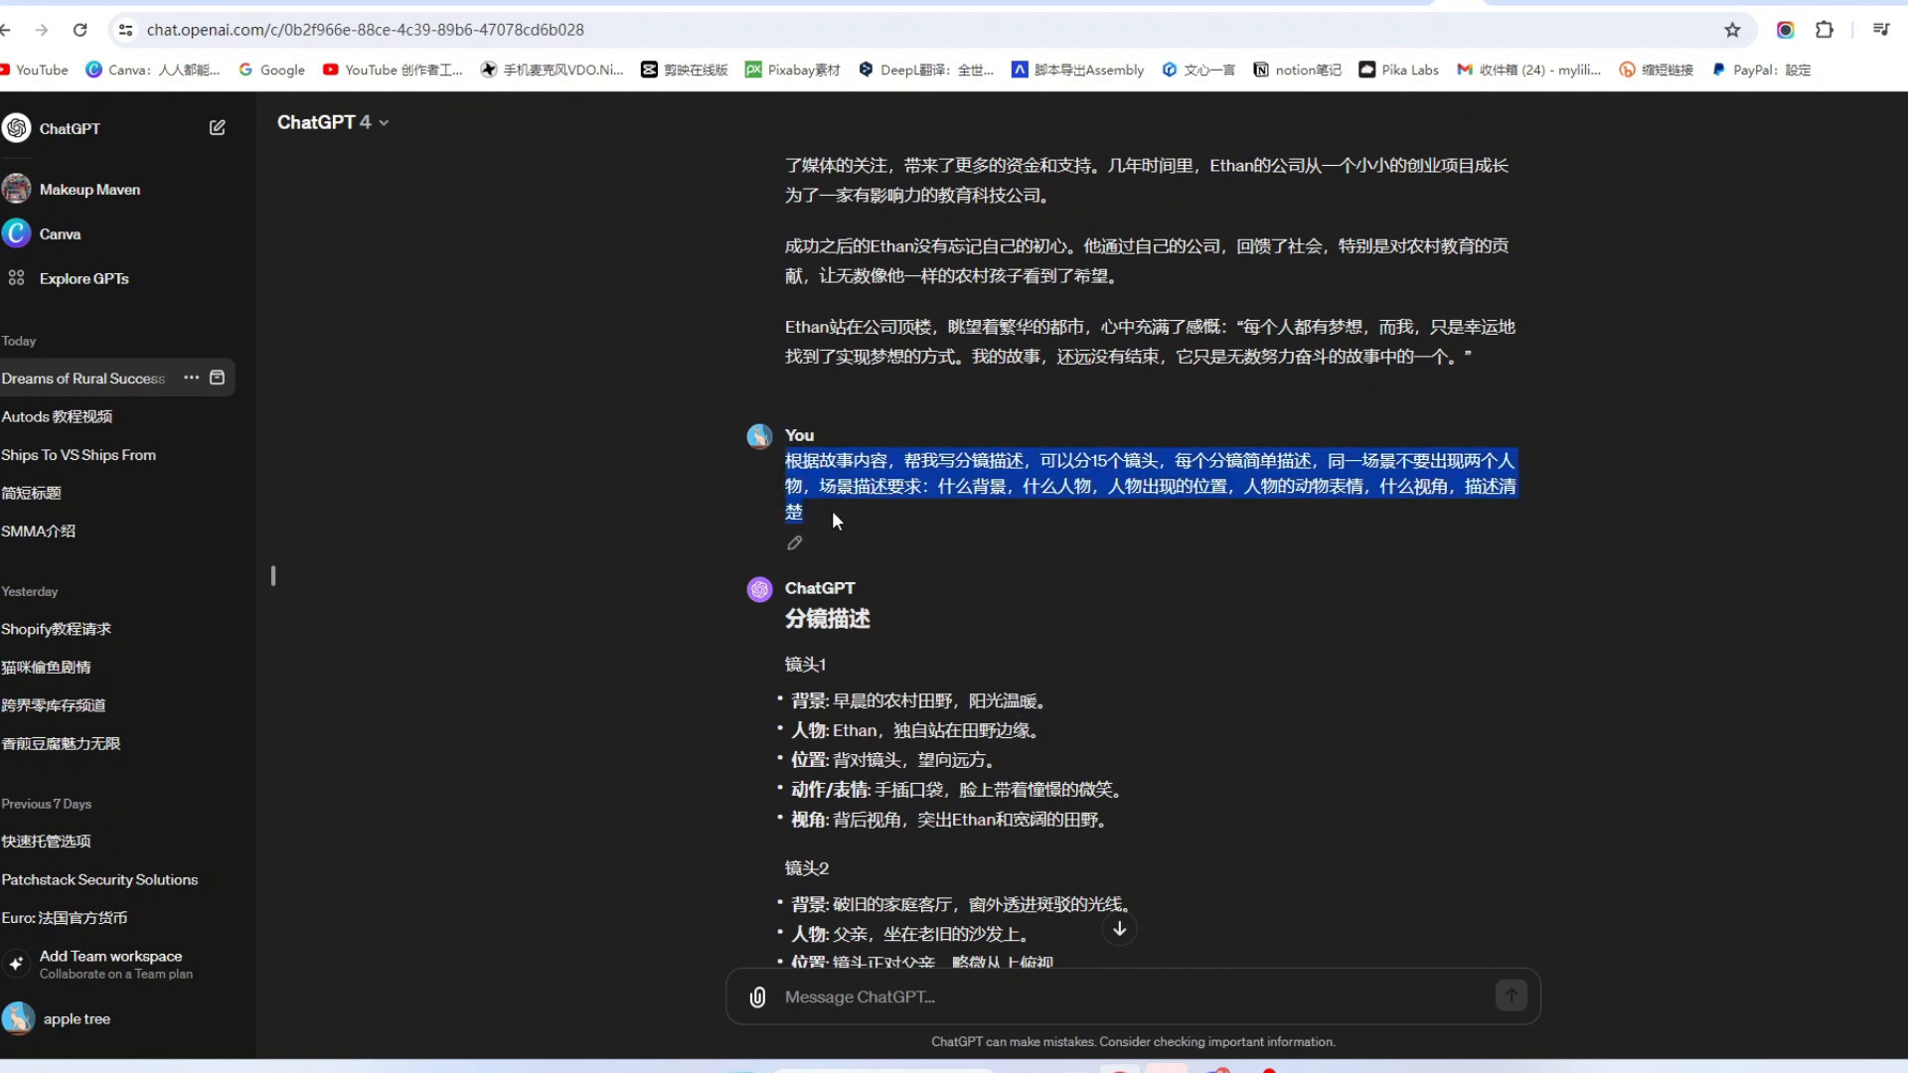
{"action": "left_click", "coordinate": [891, 517]}
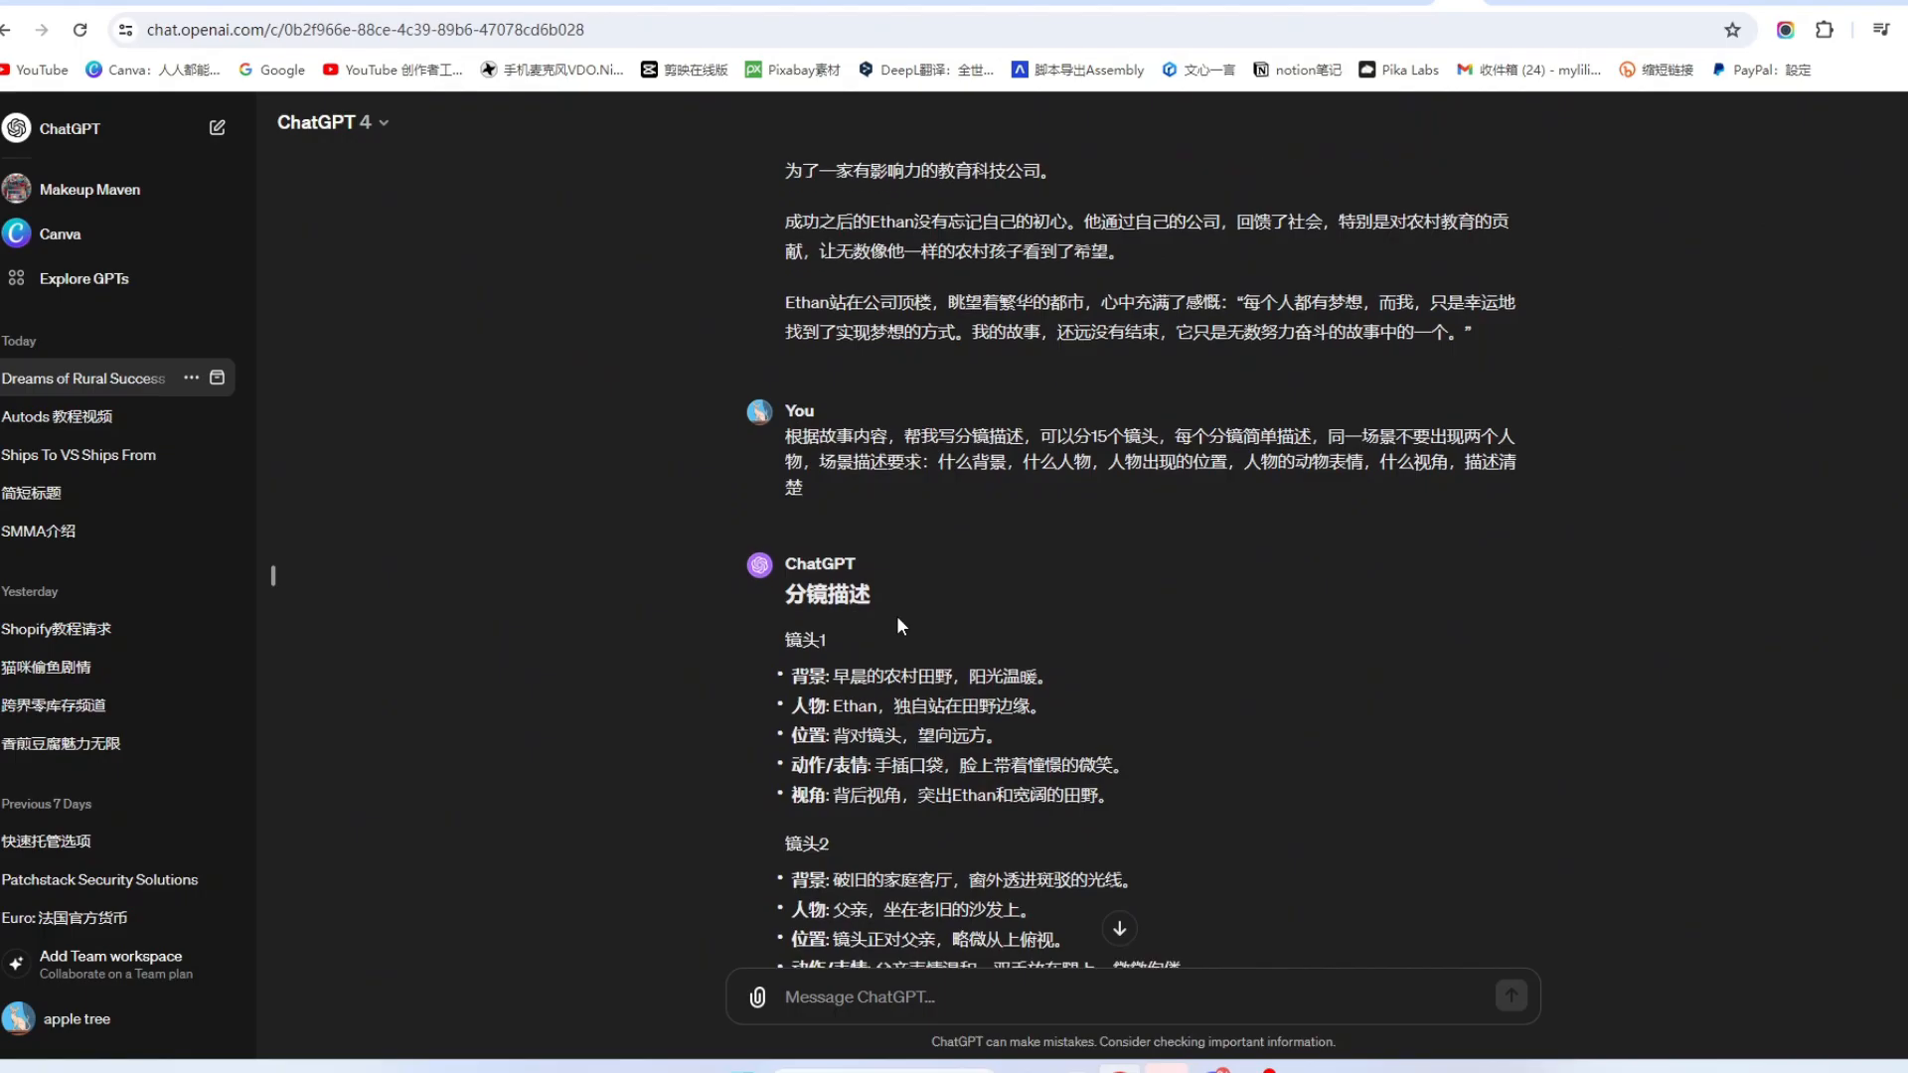
{"action": "scroll", "coordinate": [743, 657], "scroll_direction": "down", "scroll_amount": 2}
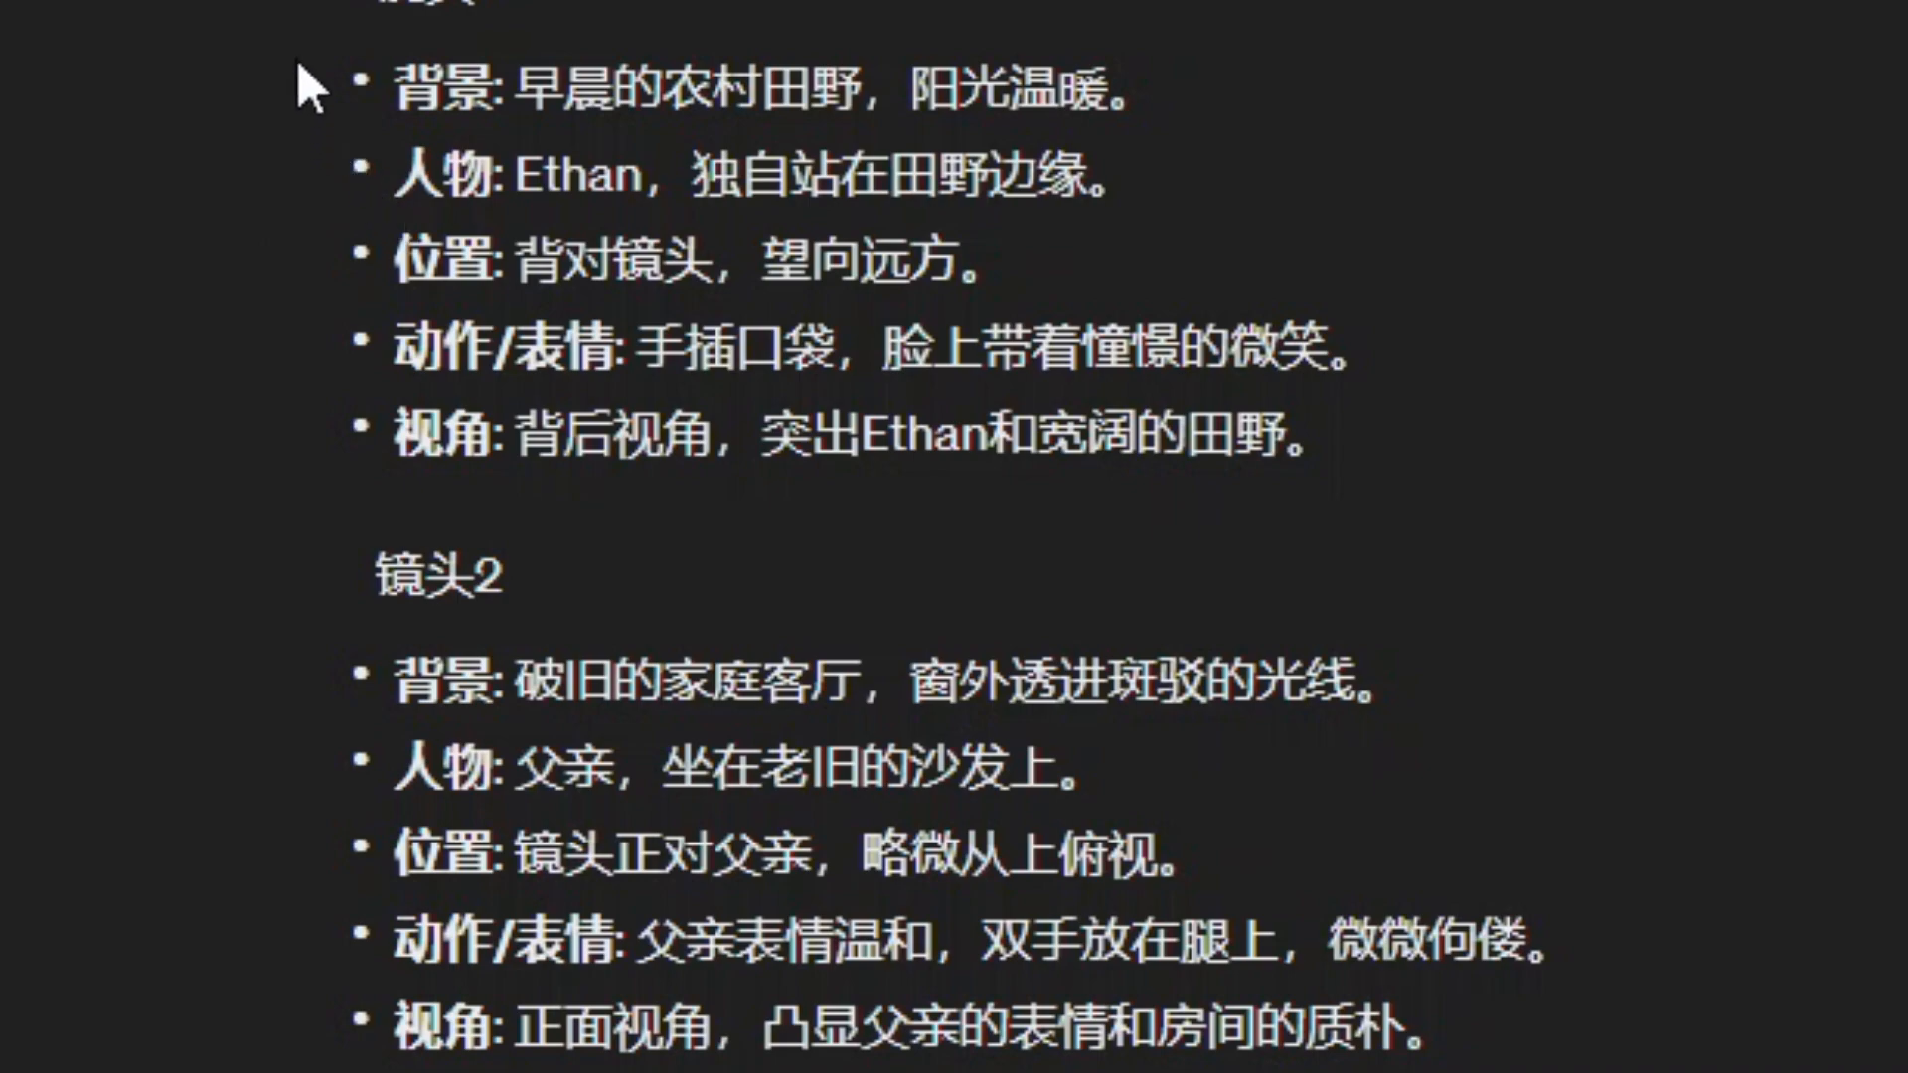
{"action": "left_click_drag", "start_coordinate": [311, 88], "coordinate": [975, 525]}
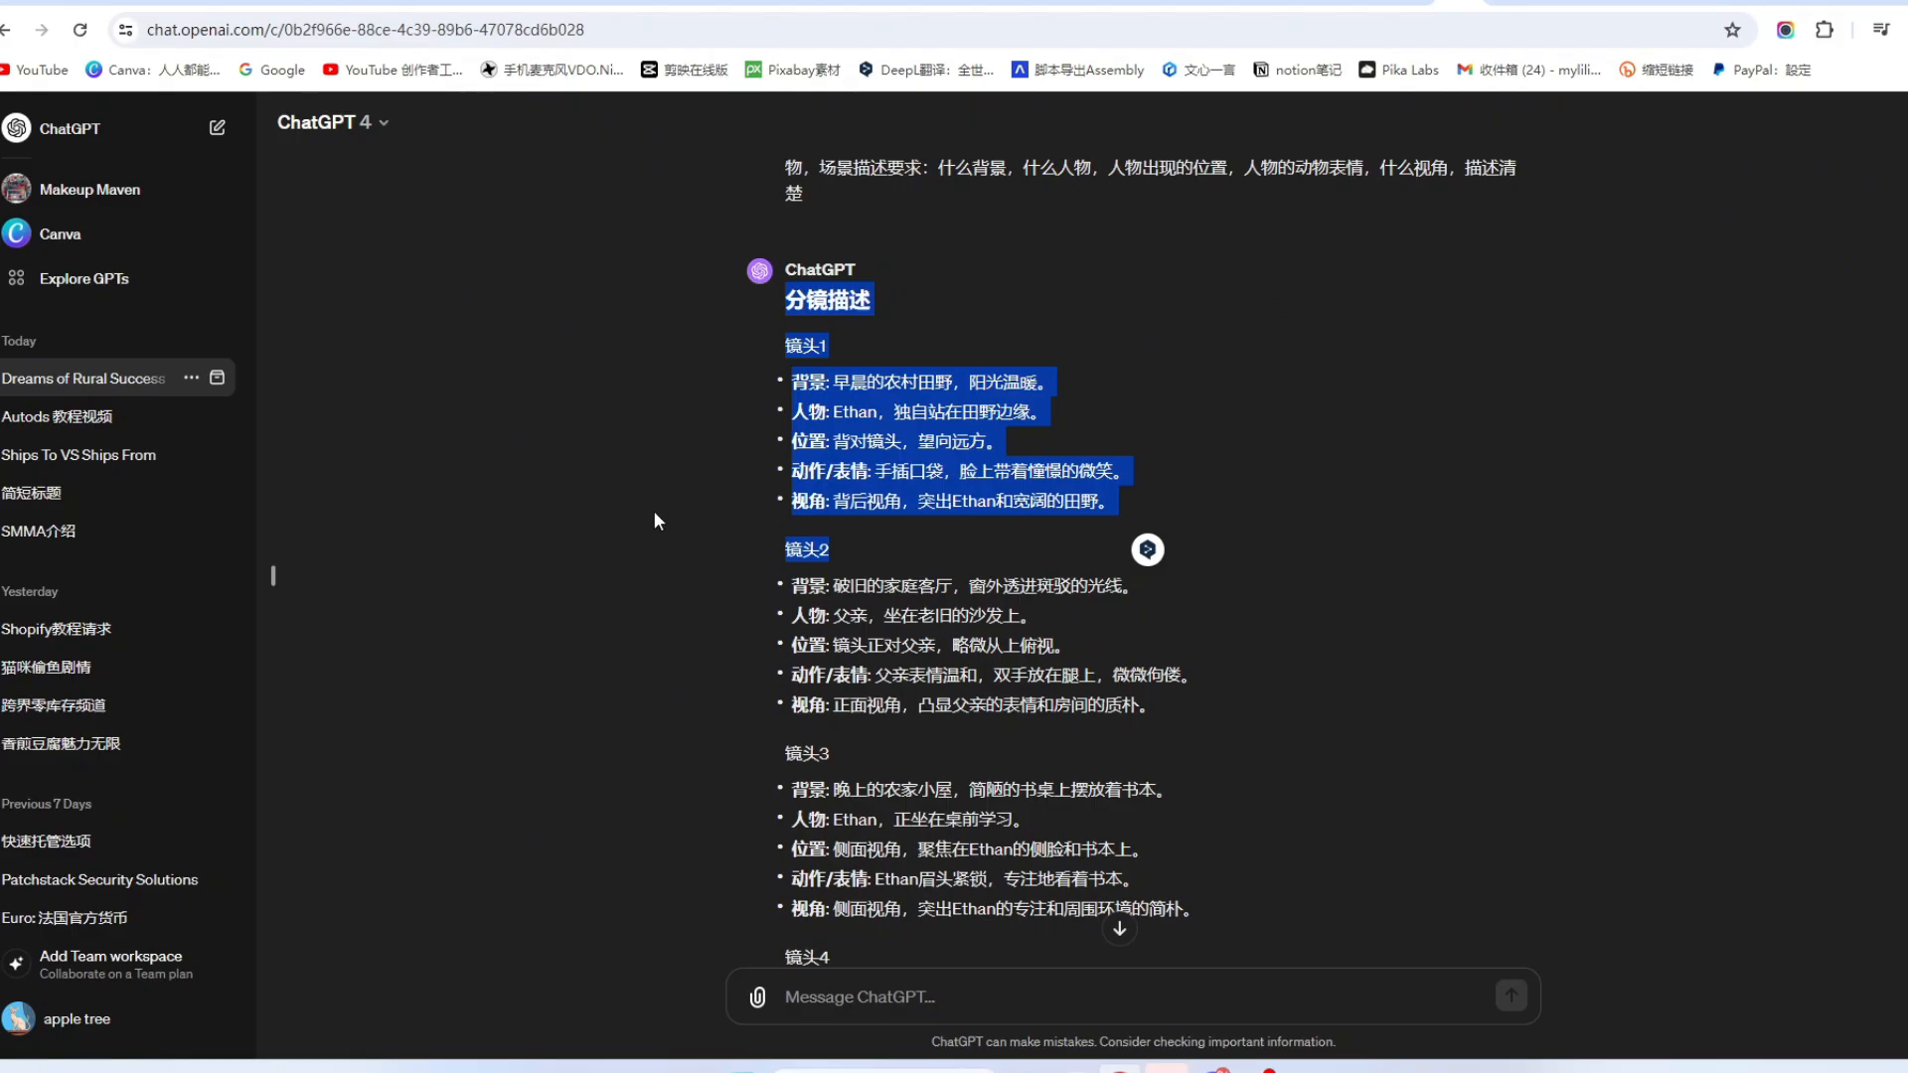
{"action": "scroll", "coordinate": [610, 533], "scroll_direction": "down", "scroll_amount": 15}
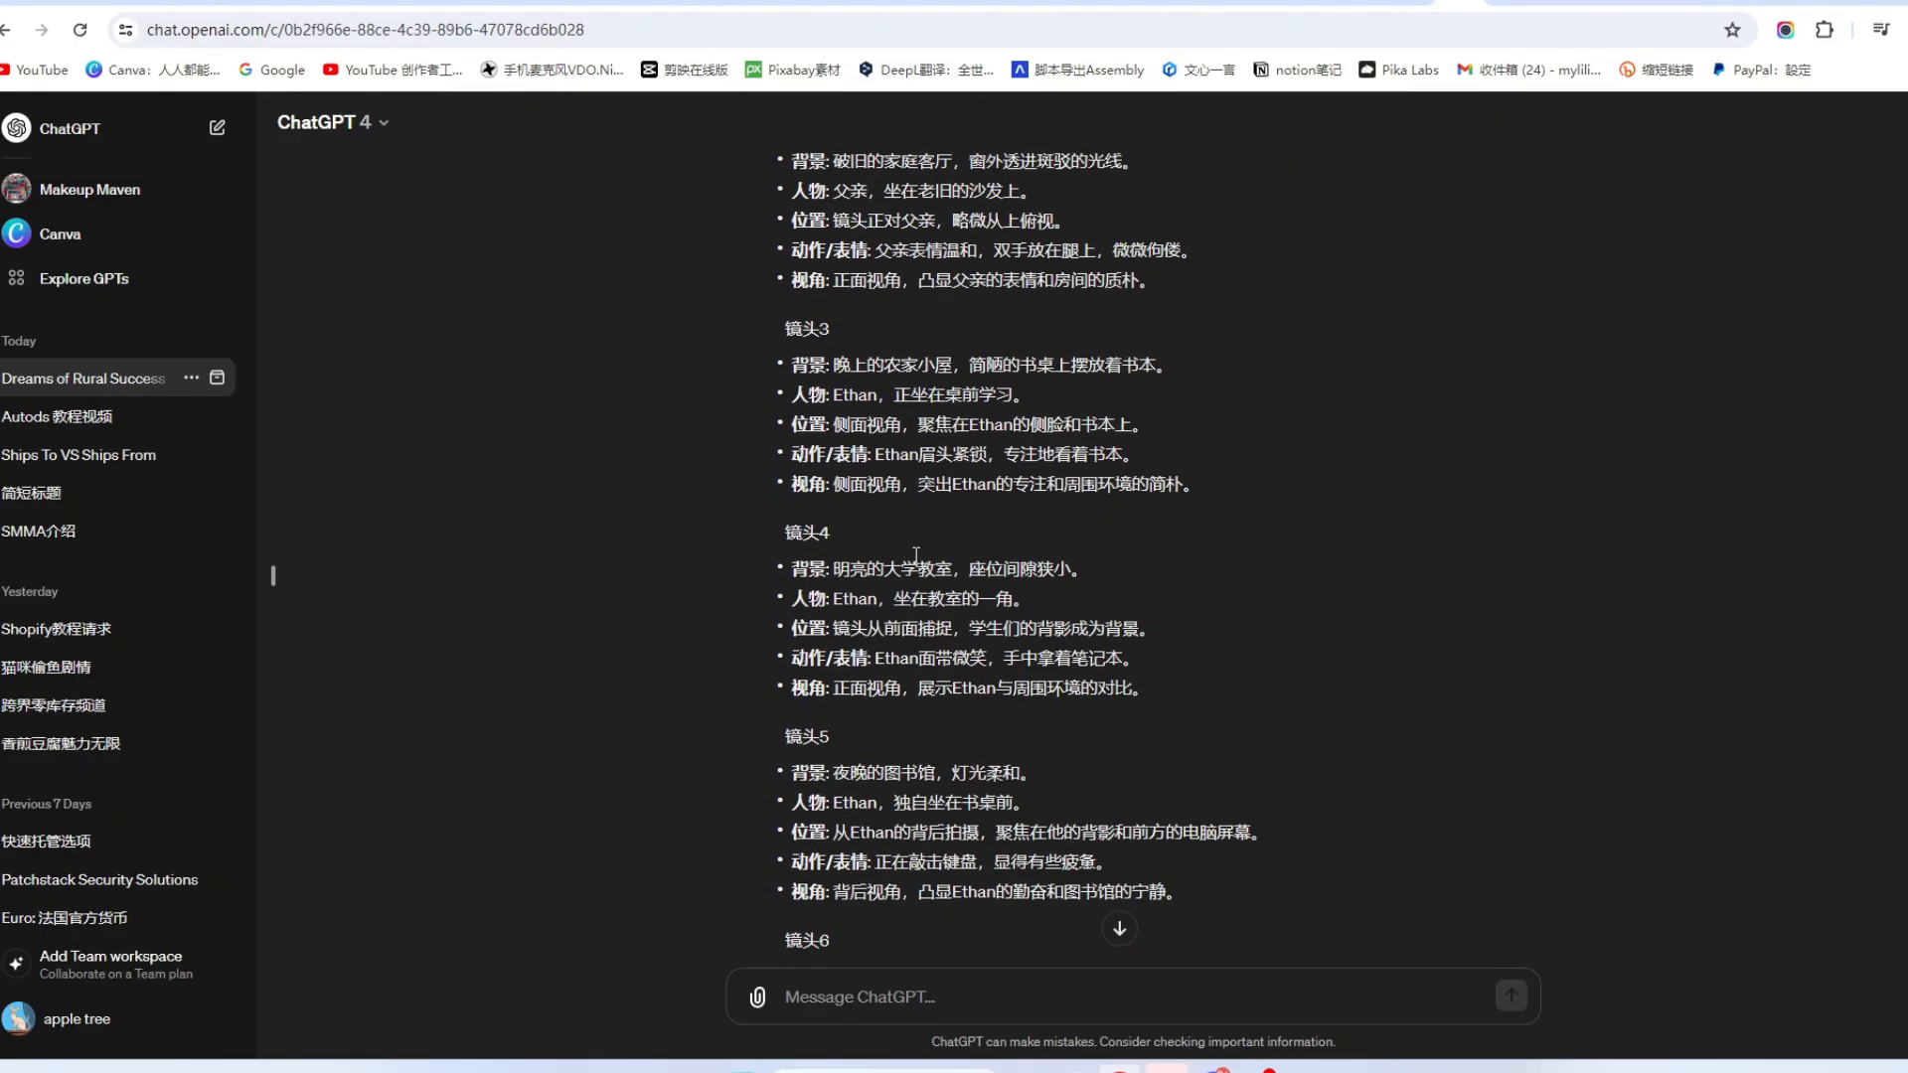
Step: Read the remaining shot descriptions and translations, and highlight the full-body, white-background comic description of Ethan
{"action": "scroll", "coordinate": [813, 568], "scroll_direction": "down", "scroll_amount": 20}
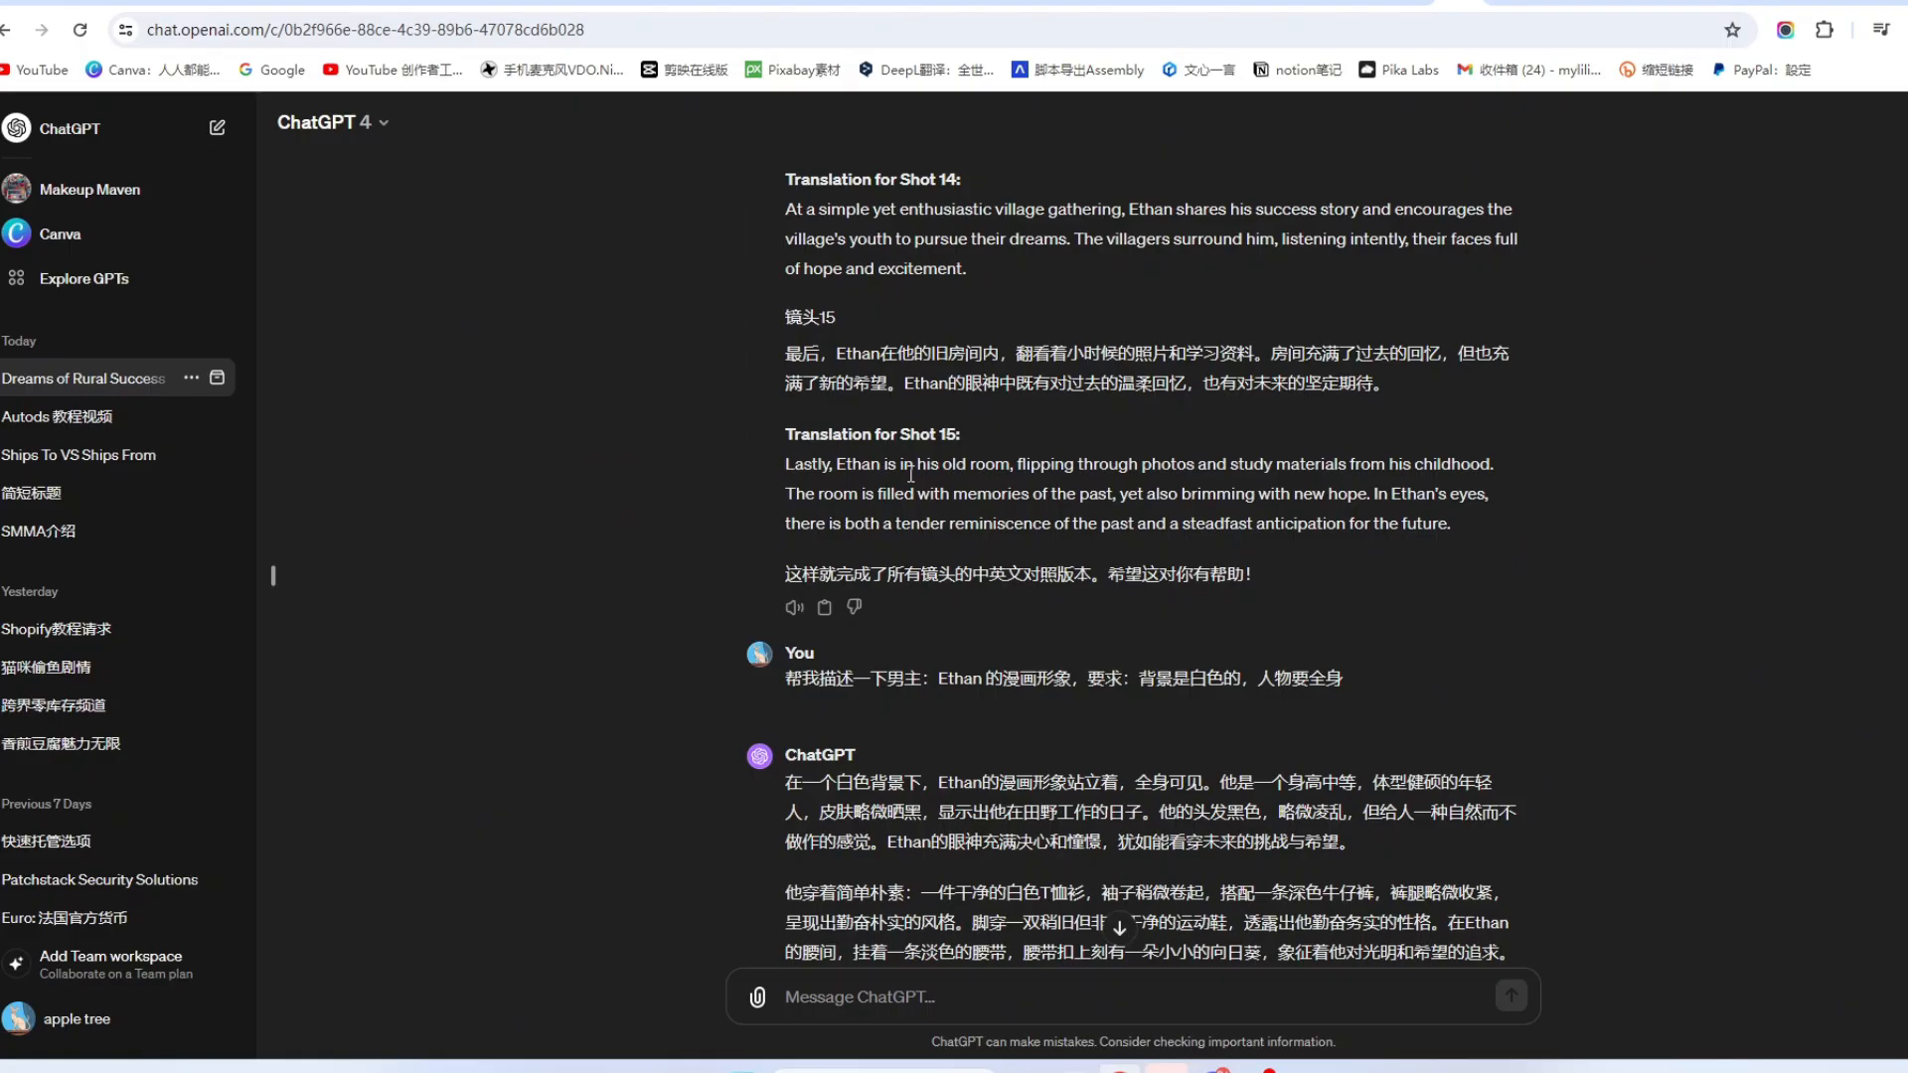
{"action": "scroll", "coordinate": [1201, 321], "scroll_direction": "down", "scroll_amount": 1}
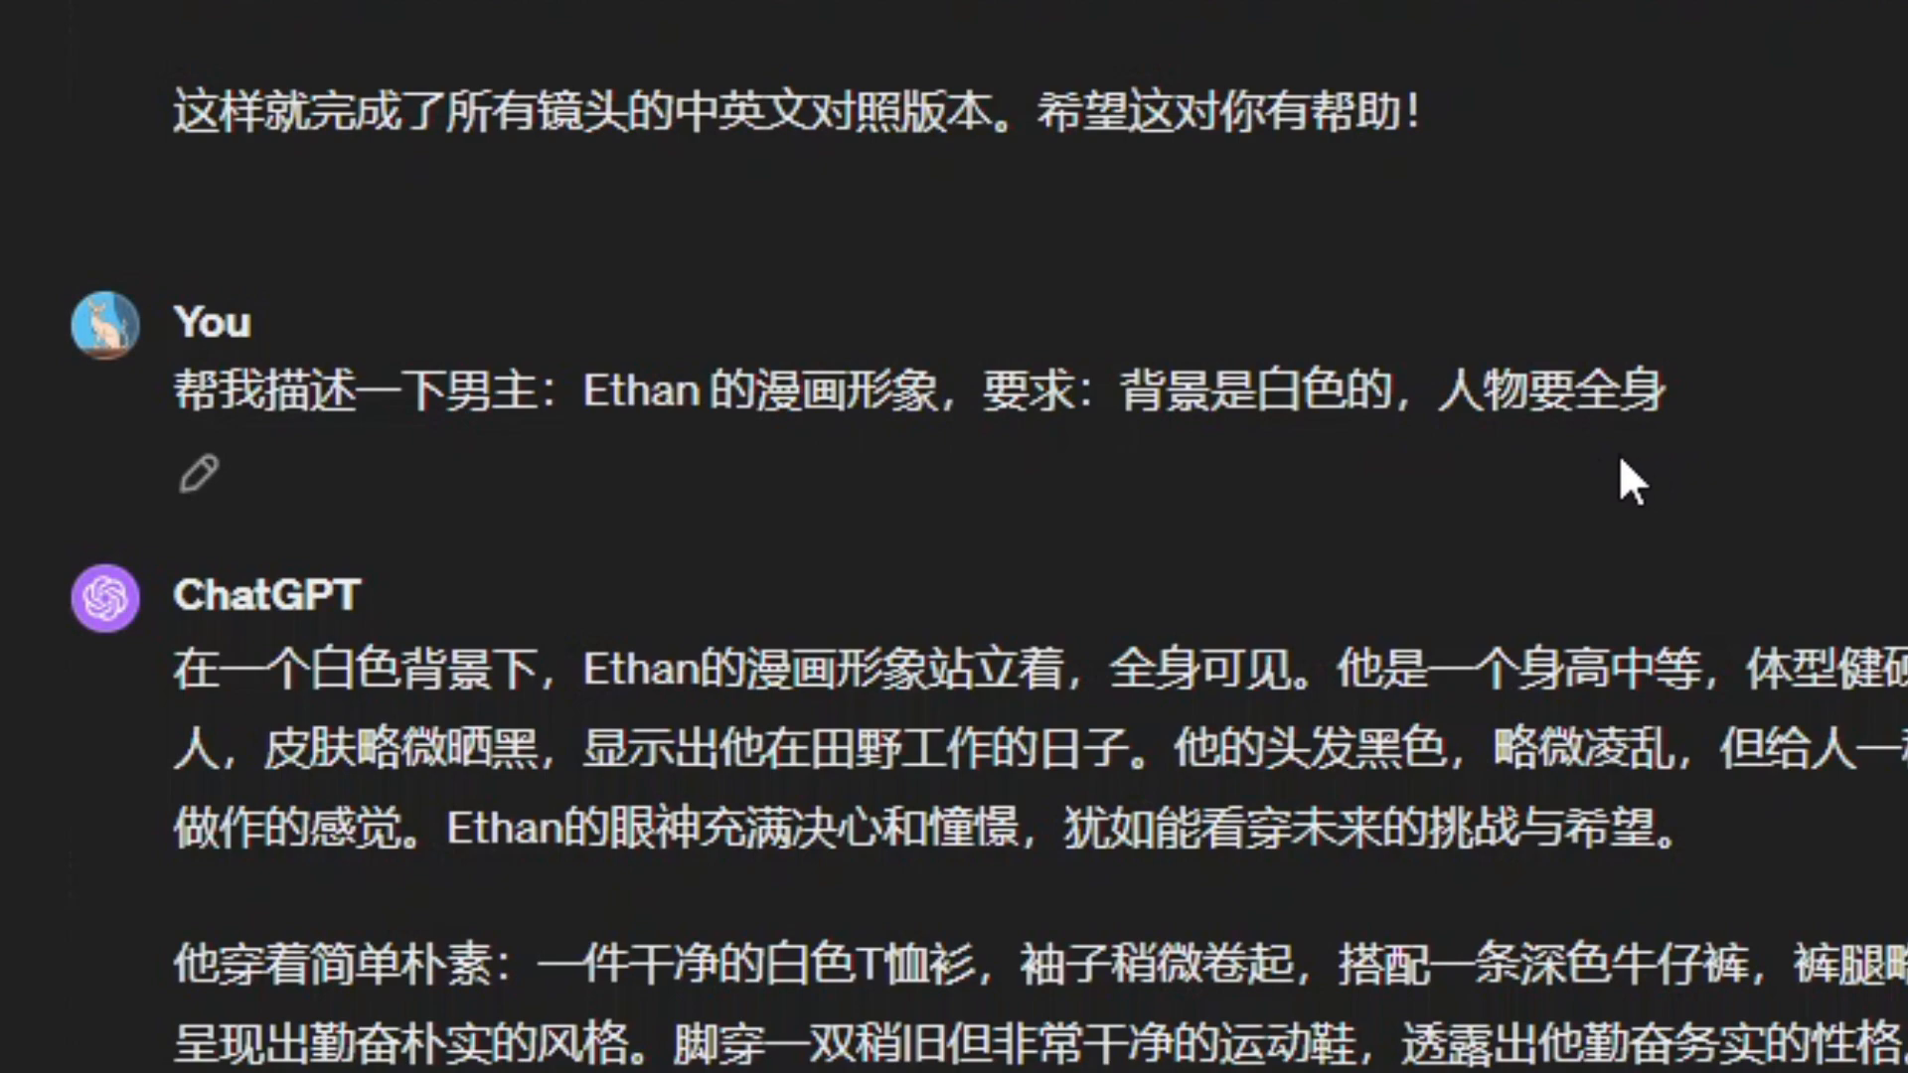
{"action": "scroll", "coordinate": [1622, 476], "scroll_direction": "down", "scroll_amount": 5}
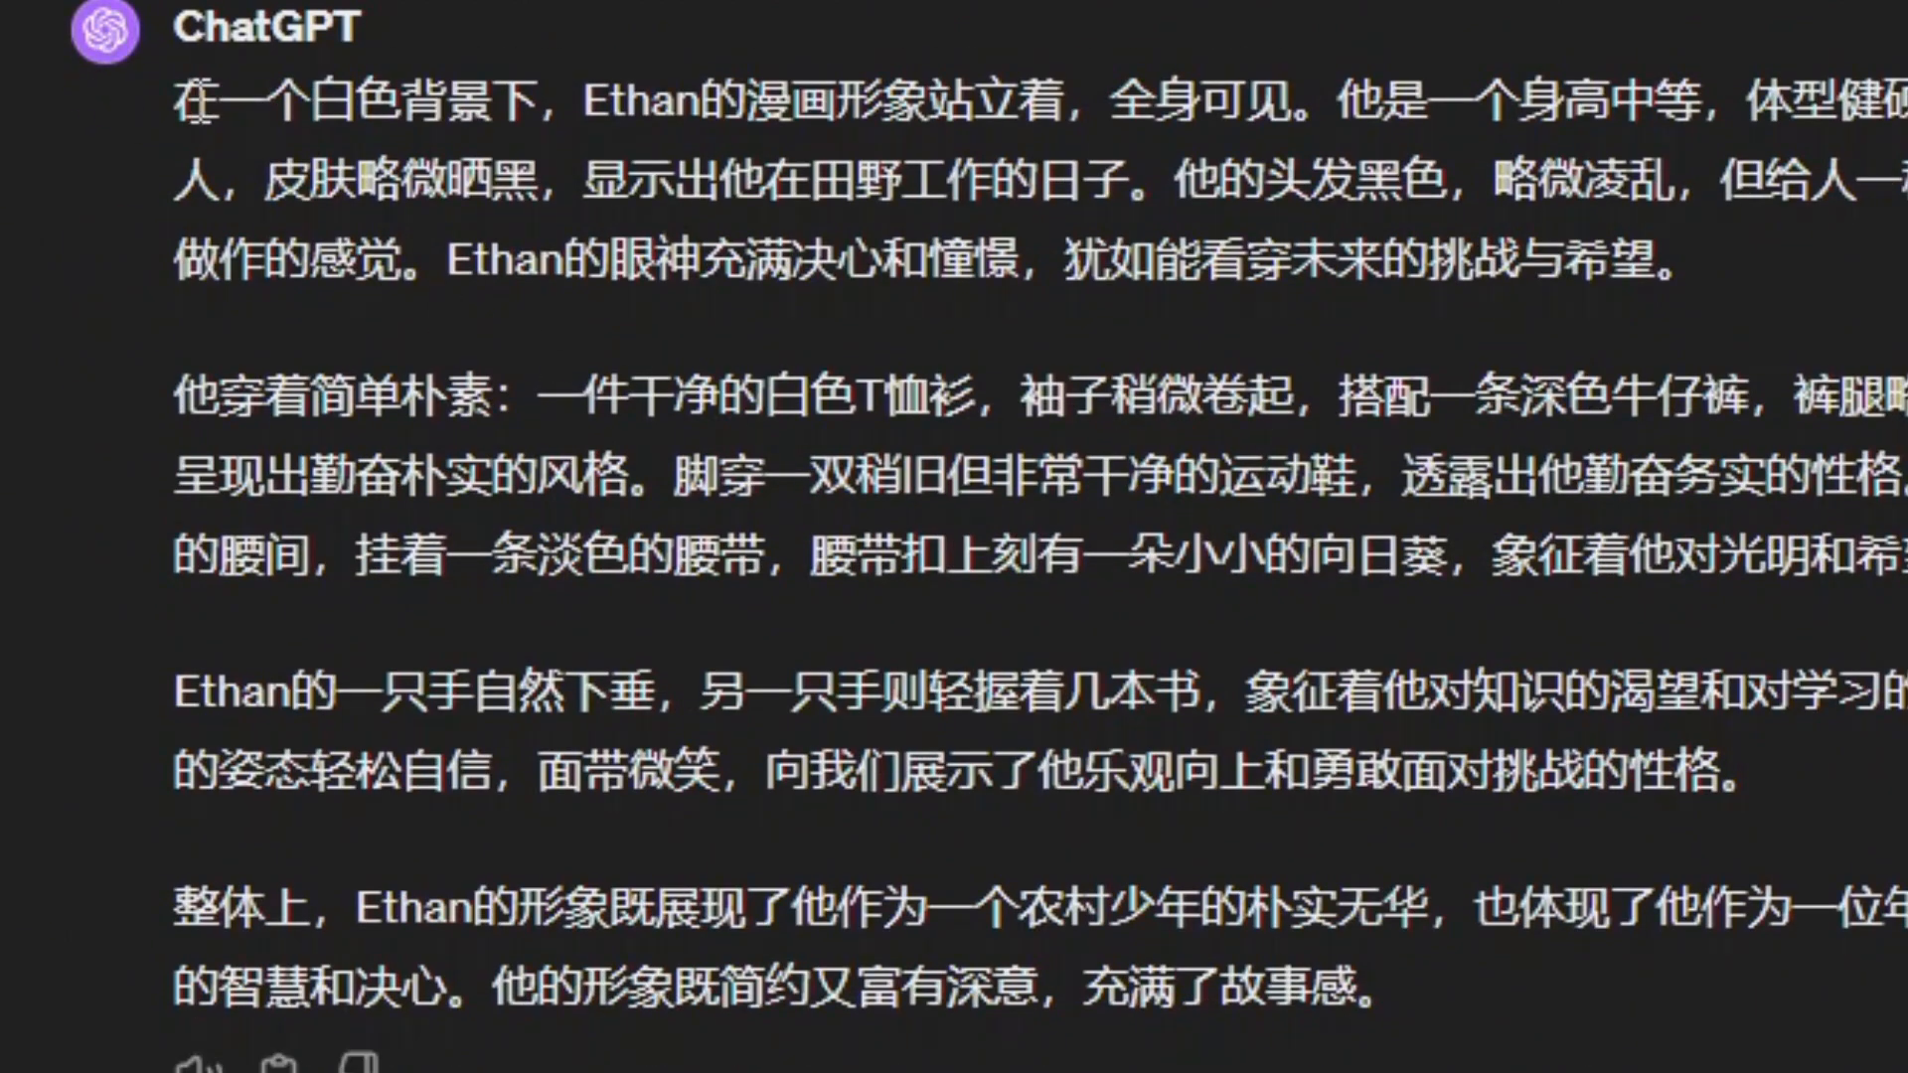
{"action": "left_click_drag", "start_coordinate": [207, 119], "coordinate": [1391, 993]}
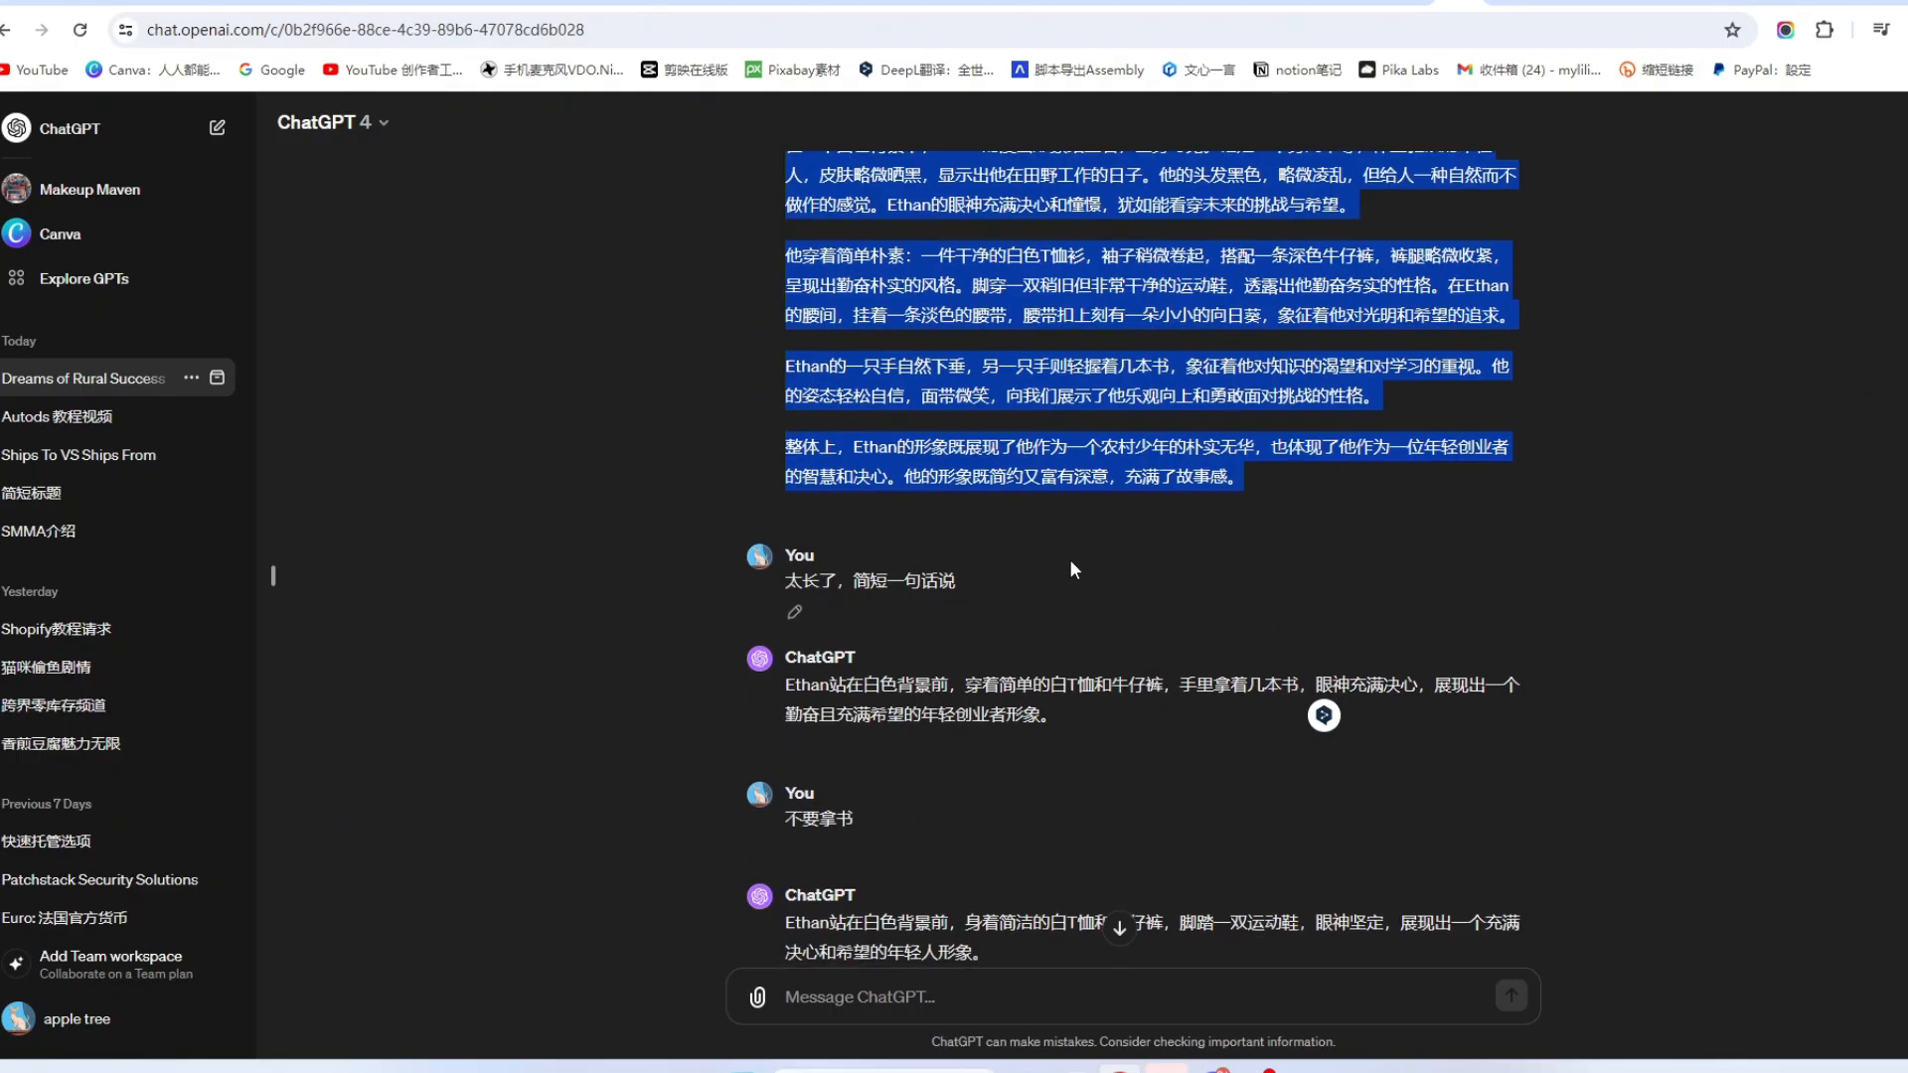
Step: Examine the follow-up prompts refining Ethan's looks and clothing, down to the gentle modern CEO description and its English translation
{"action": "scroll", "coordinate": [1068, 559], "scroll_direction": "down", "scroll_amount": 3}
{"action": "scroll", "coordinate": [1143, 487], "scroll_direction": "down", "scroll_amount": 4}
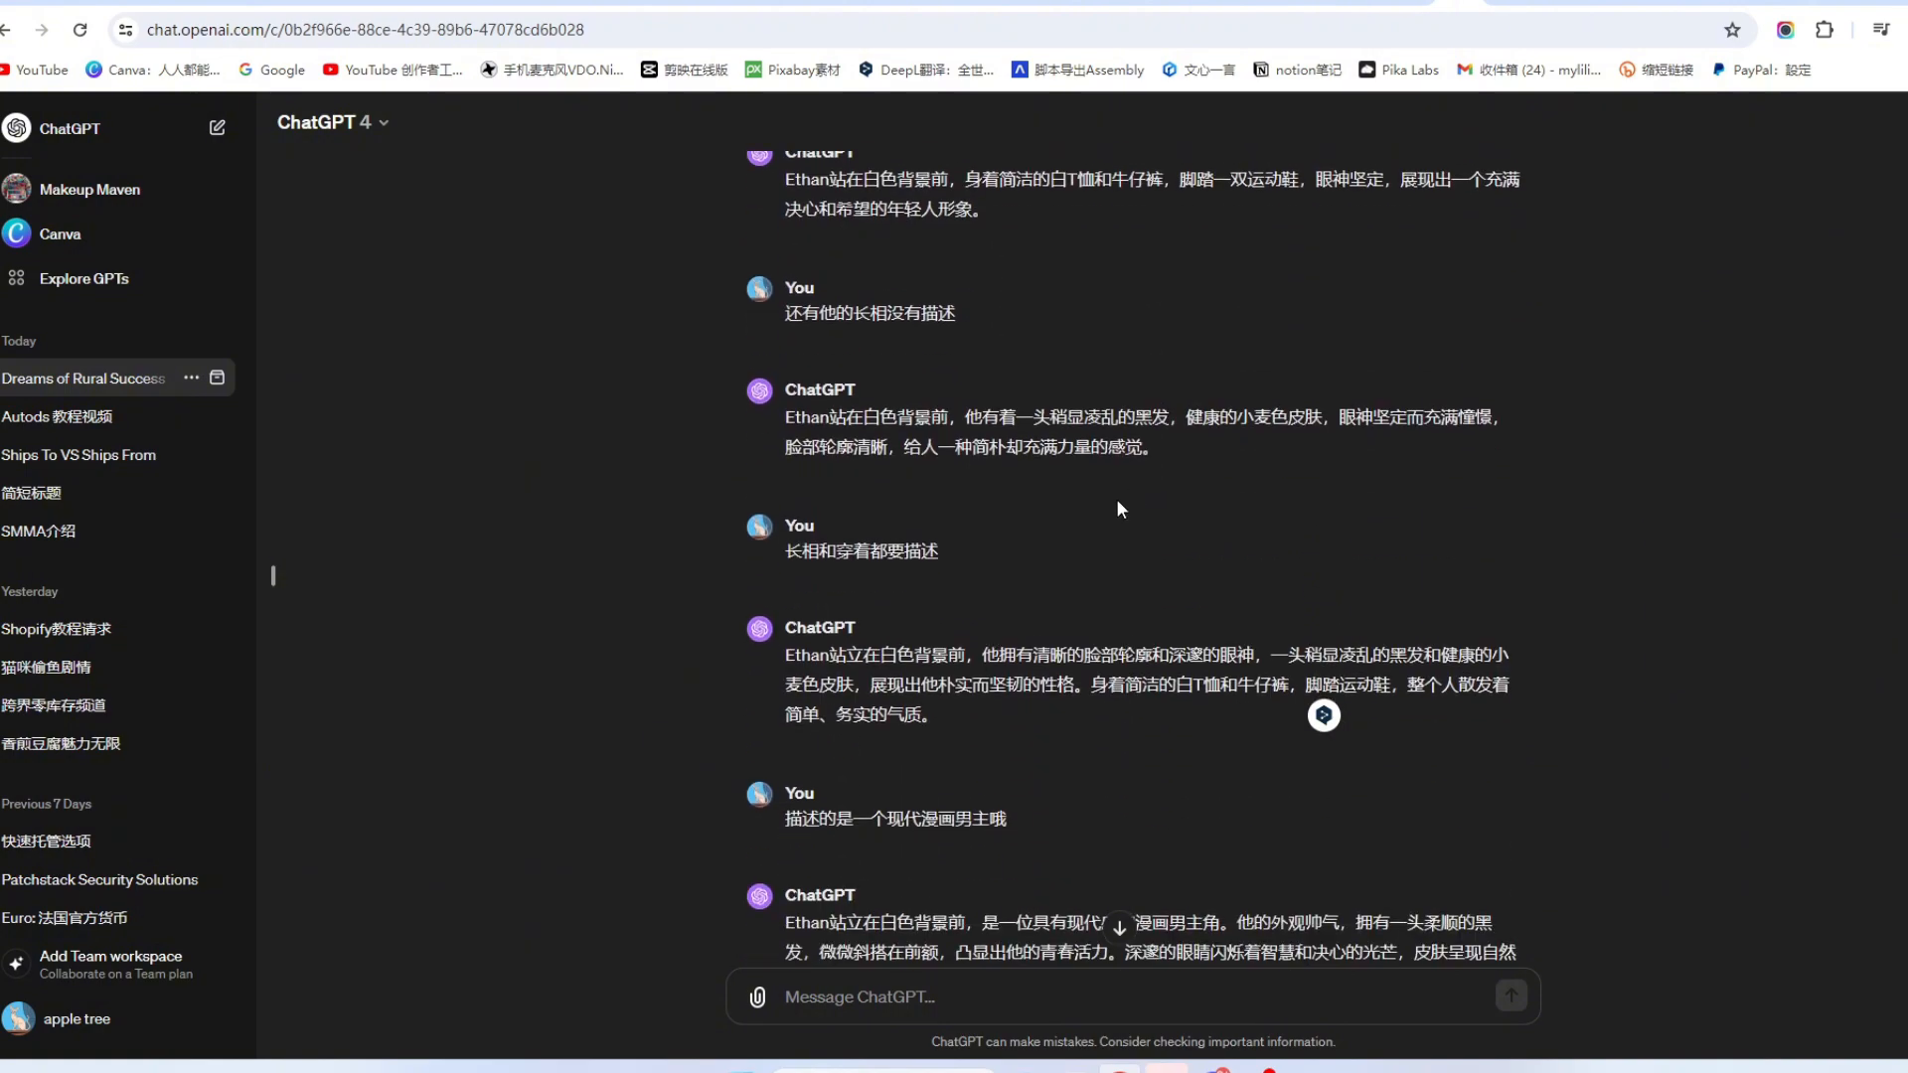
{"action": "scroll", "coordinate": [1116, 509], "scroll_direction": "down", "scroll_amount": 5}
{"action": "scroll", "coordinate": [860, 589], "scroll_direction": "up", "scroll_amount": 6}
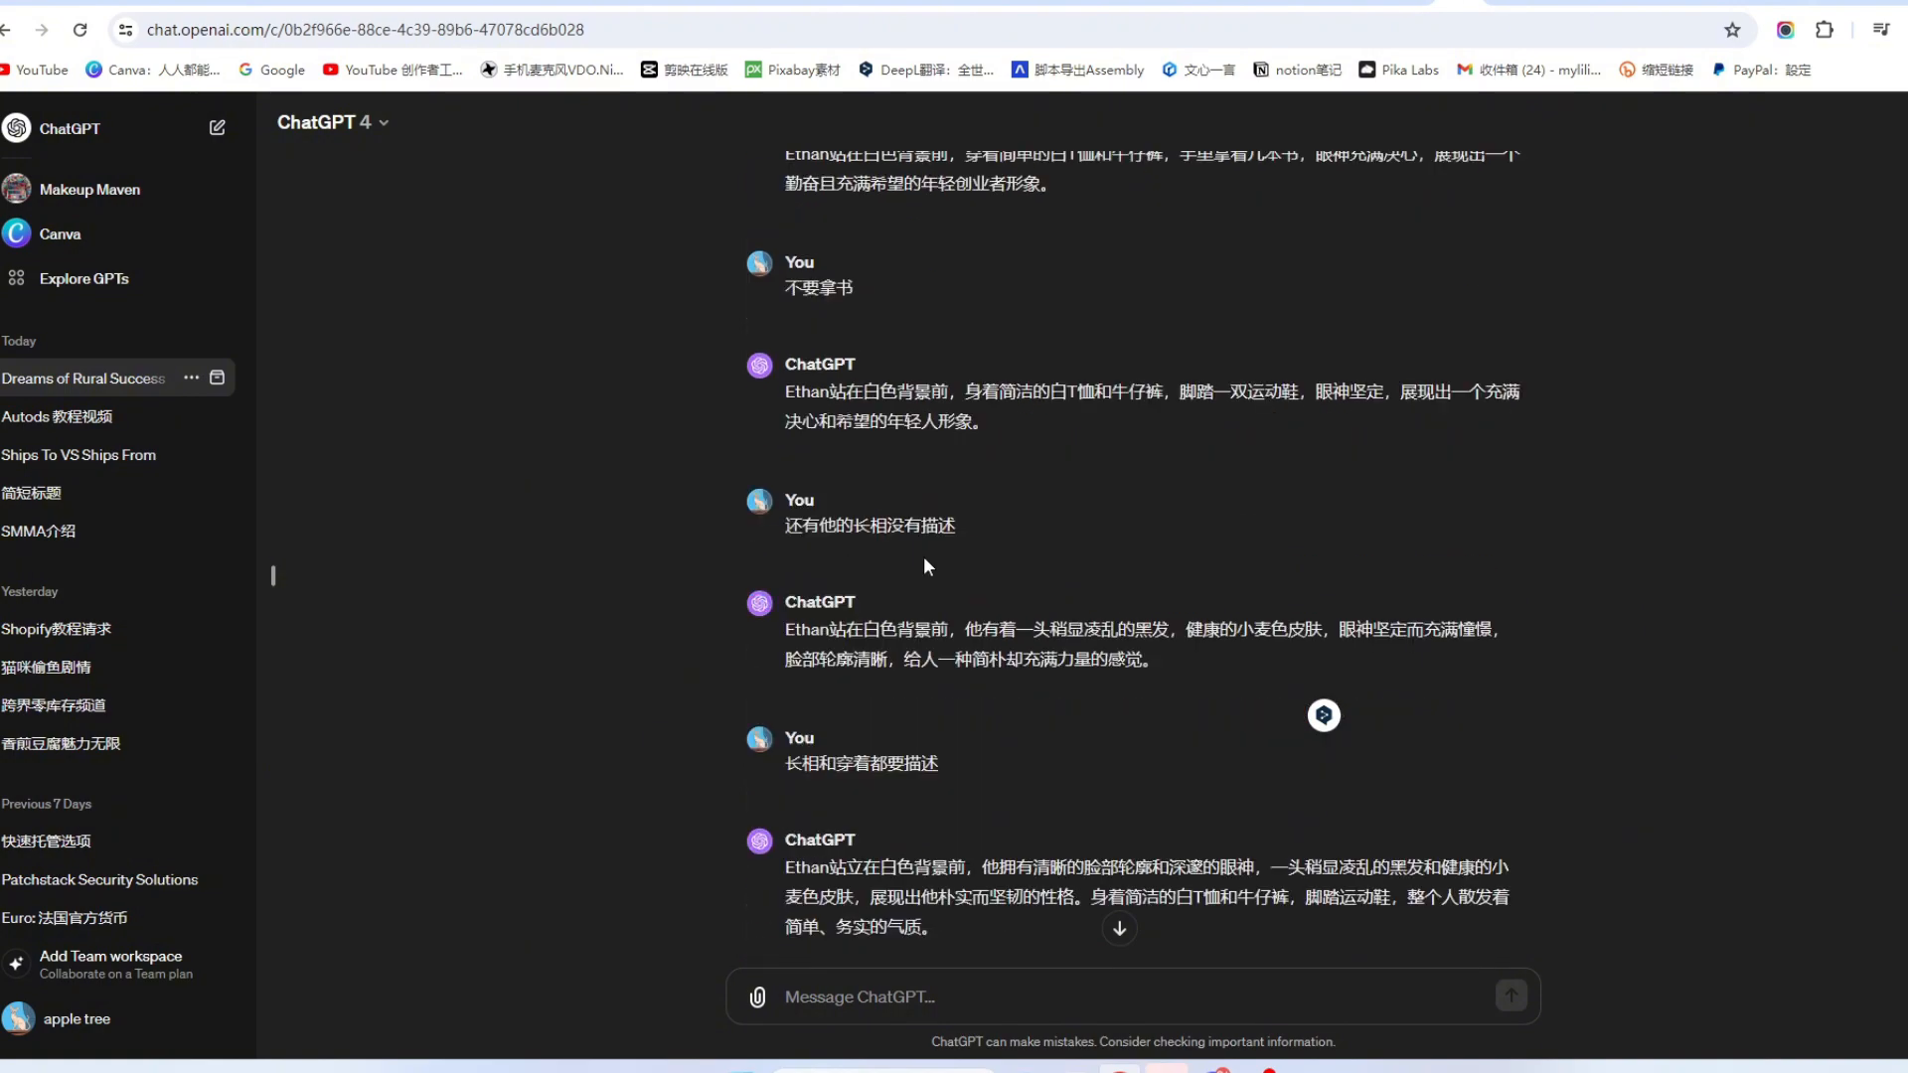
{"action": "scroll", "coordinate": [924, 571], "scroll_direction": "down", "scroll_amount": 11}
{"action": "scroll", "coordinate": [965, 619], "scroll_direction": "down", "scroll_amount": 12}
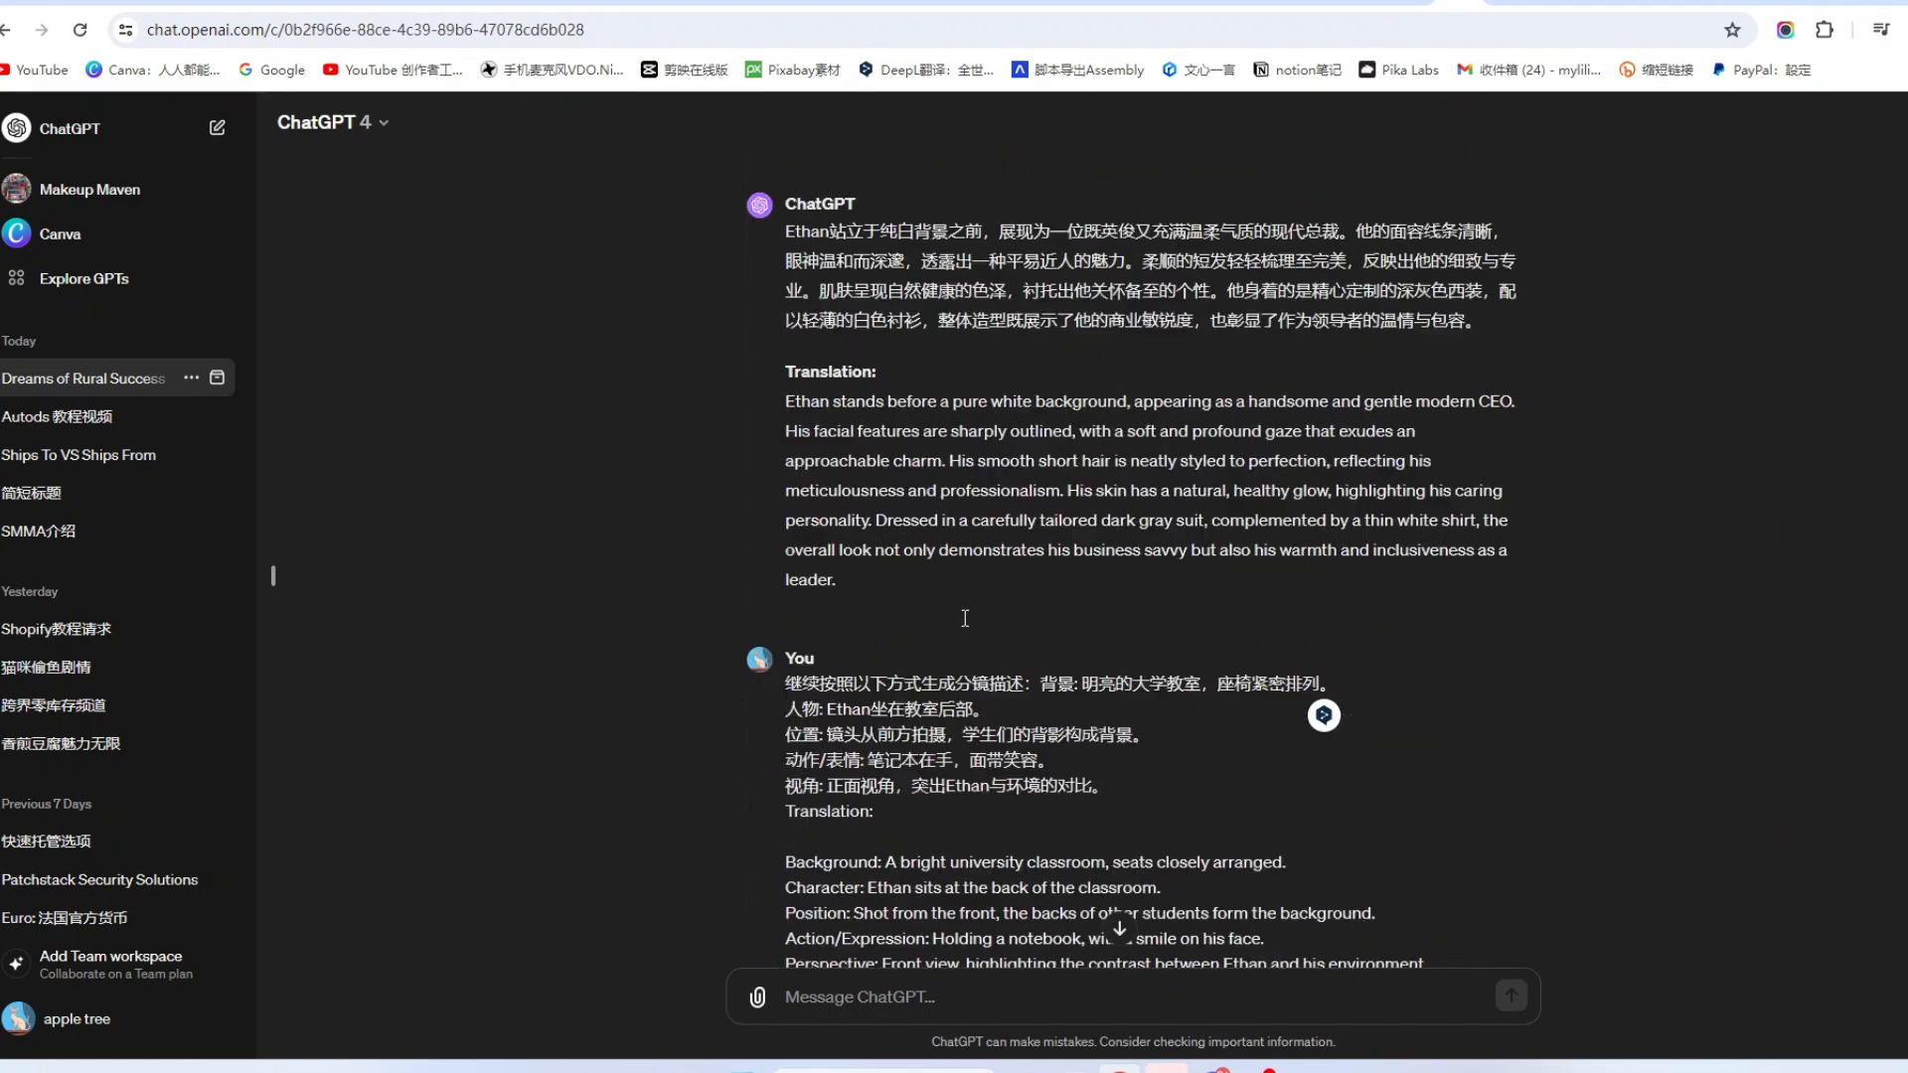
{"action": "scroll", "coordinate": [964, 619], "scroll_direction": "up", "scroll_amount": 1}
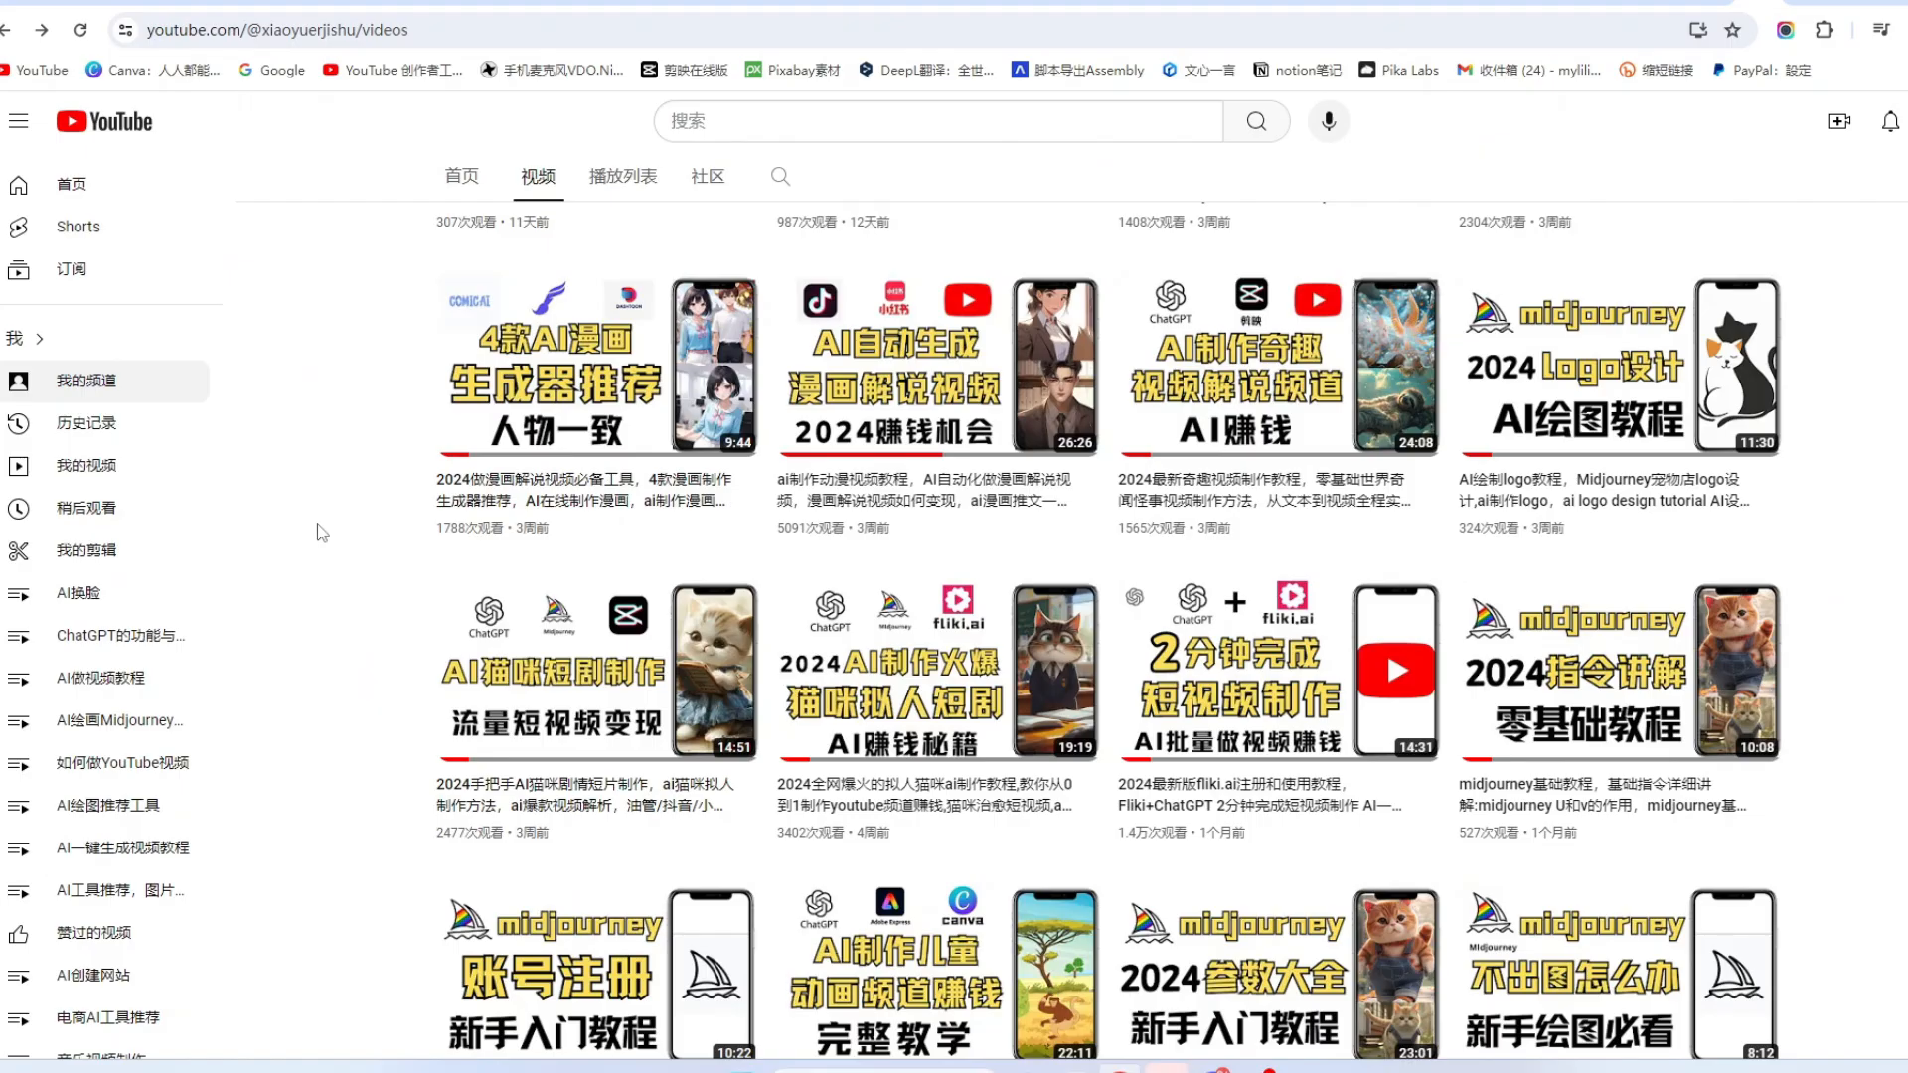
Step: Switch to Discord channel 22 and look over the Midjourney images of Ethan in the classroom and the night library
{"action": "mouse_move", "coordinate": [919, 501]}
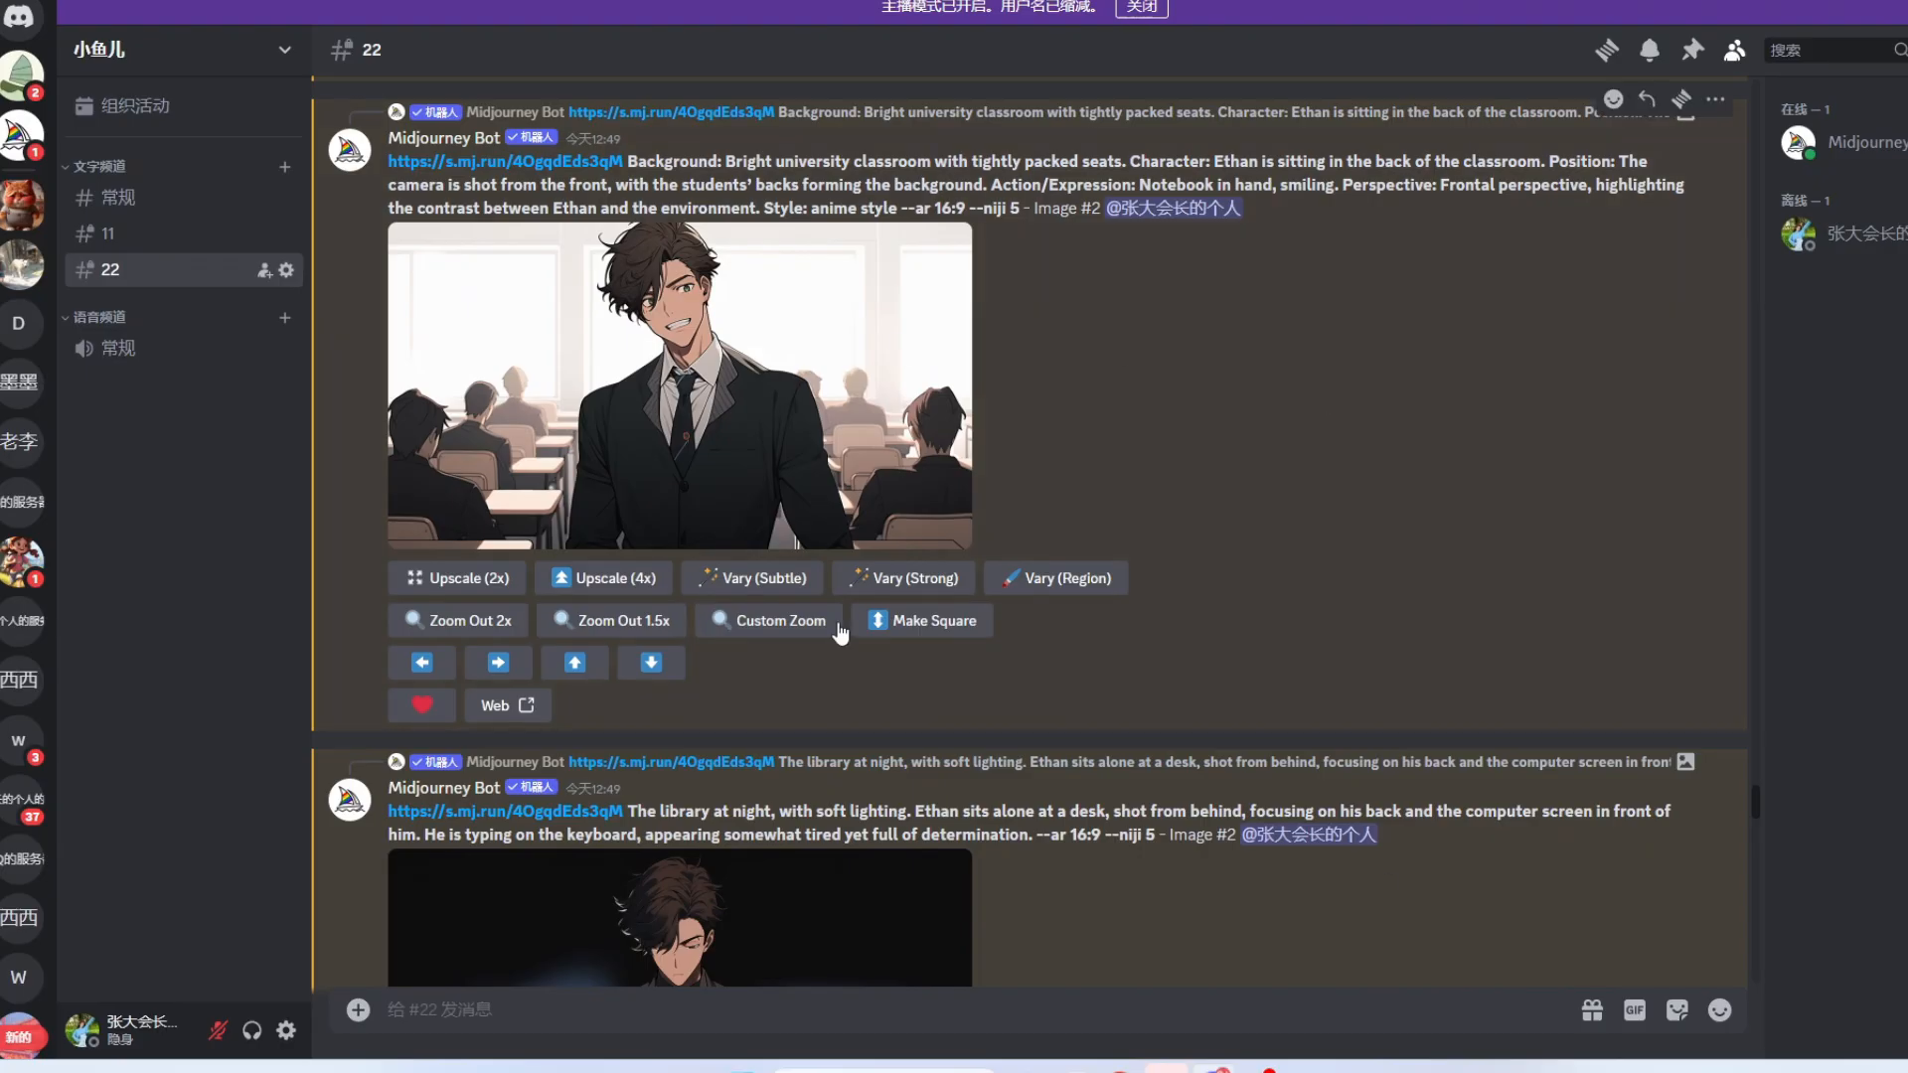
{"action": "scroll", "coordinate": [1320, 527], "scroll_direction": "up", "scroll_amount": 5}
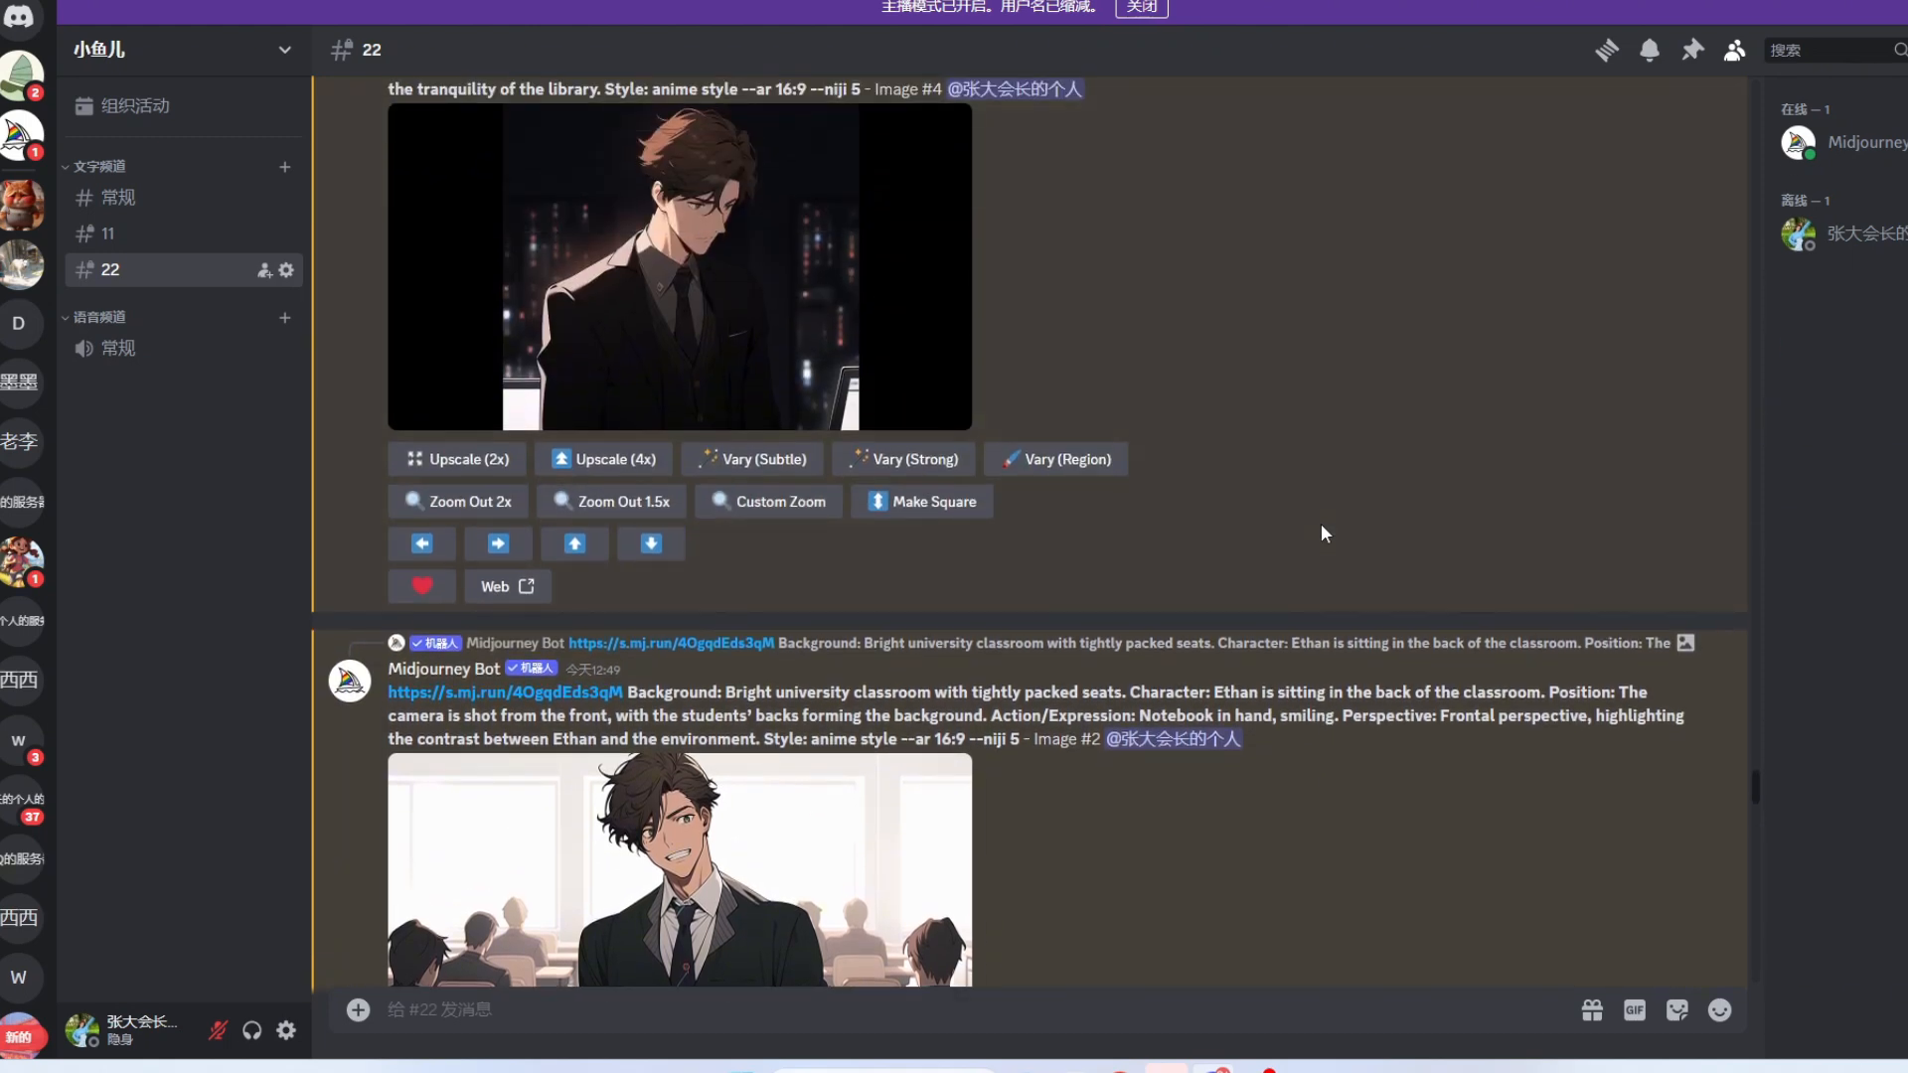
{"action": "scroll", "coordinate": [1320, 526], "scroll_direction": "up", "scroll_amount": 2}
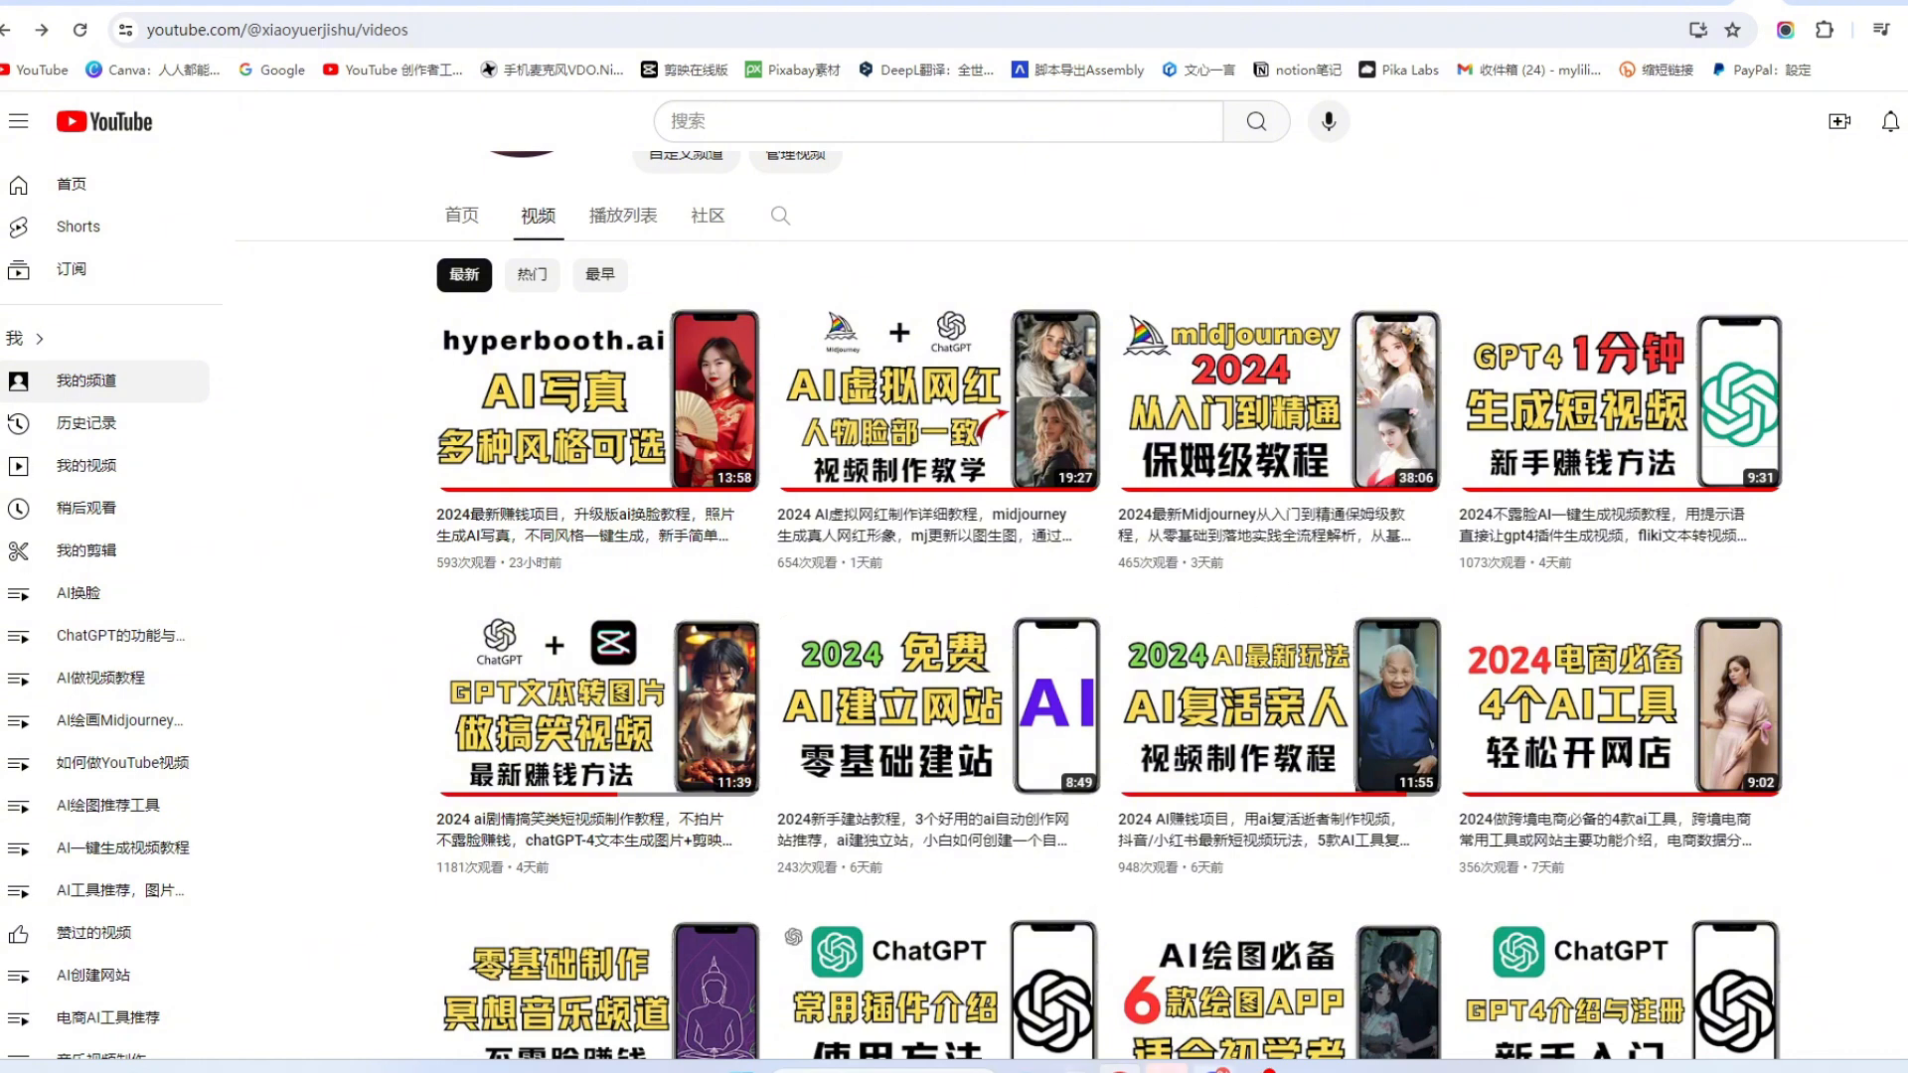
Step: Switch from YouTube back to the Discord channel and go back through the Midjourney history to the first Ethan character prompts
{"action": "left_click", "coordinate": [1206, 1068]}
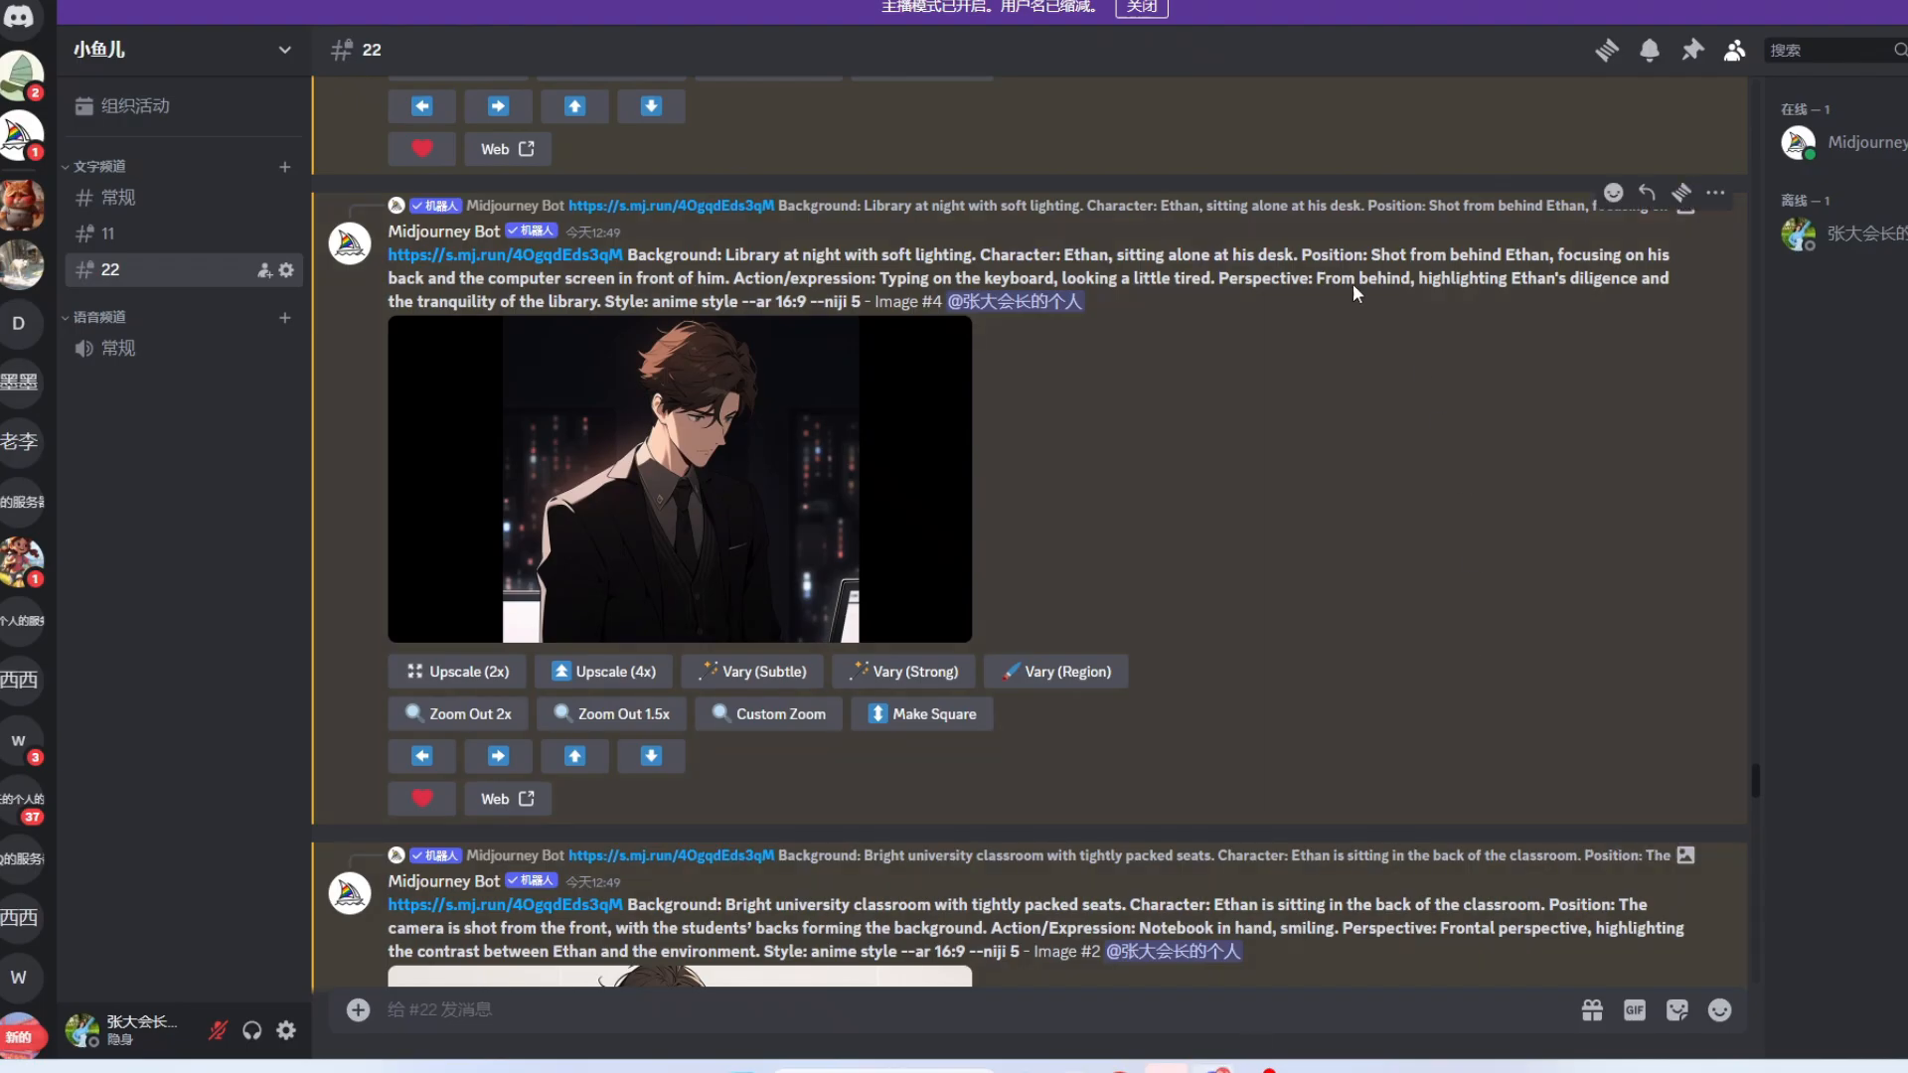
{"action": "scroll", "coordinate": [717, 715], "scroll_direction": "down", "scroll_amount": 10}
{"action": "scroll", "coordinate": [717, 717], "scroll_direction": "up", "scroll_amount": 10}
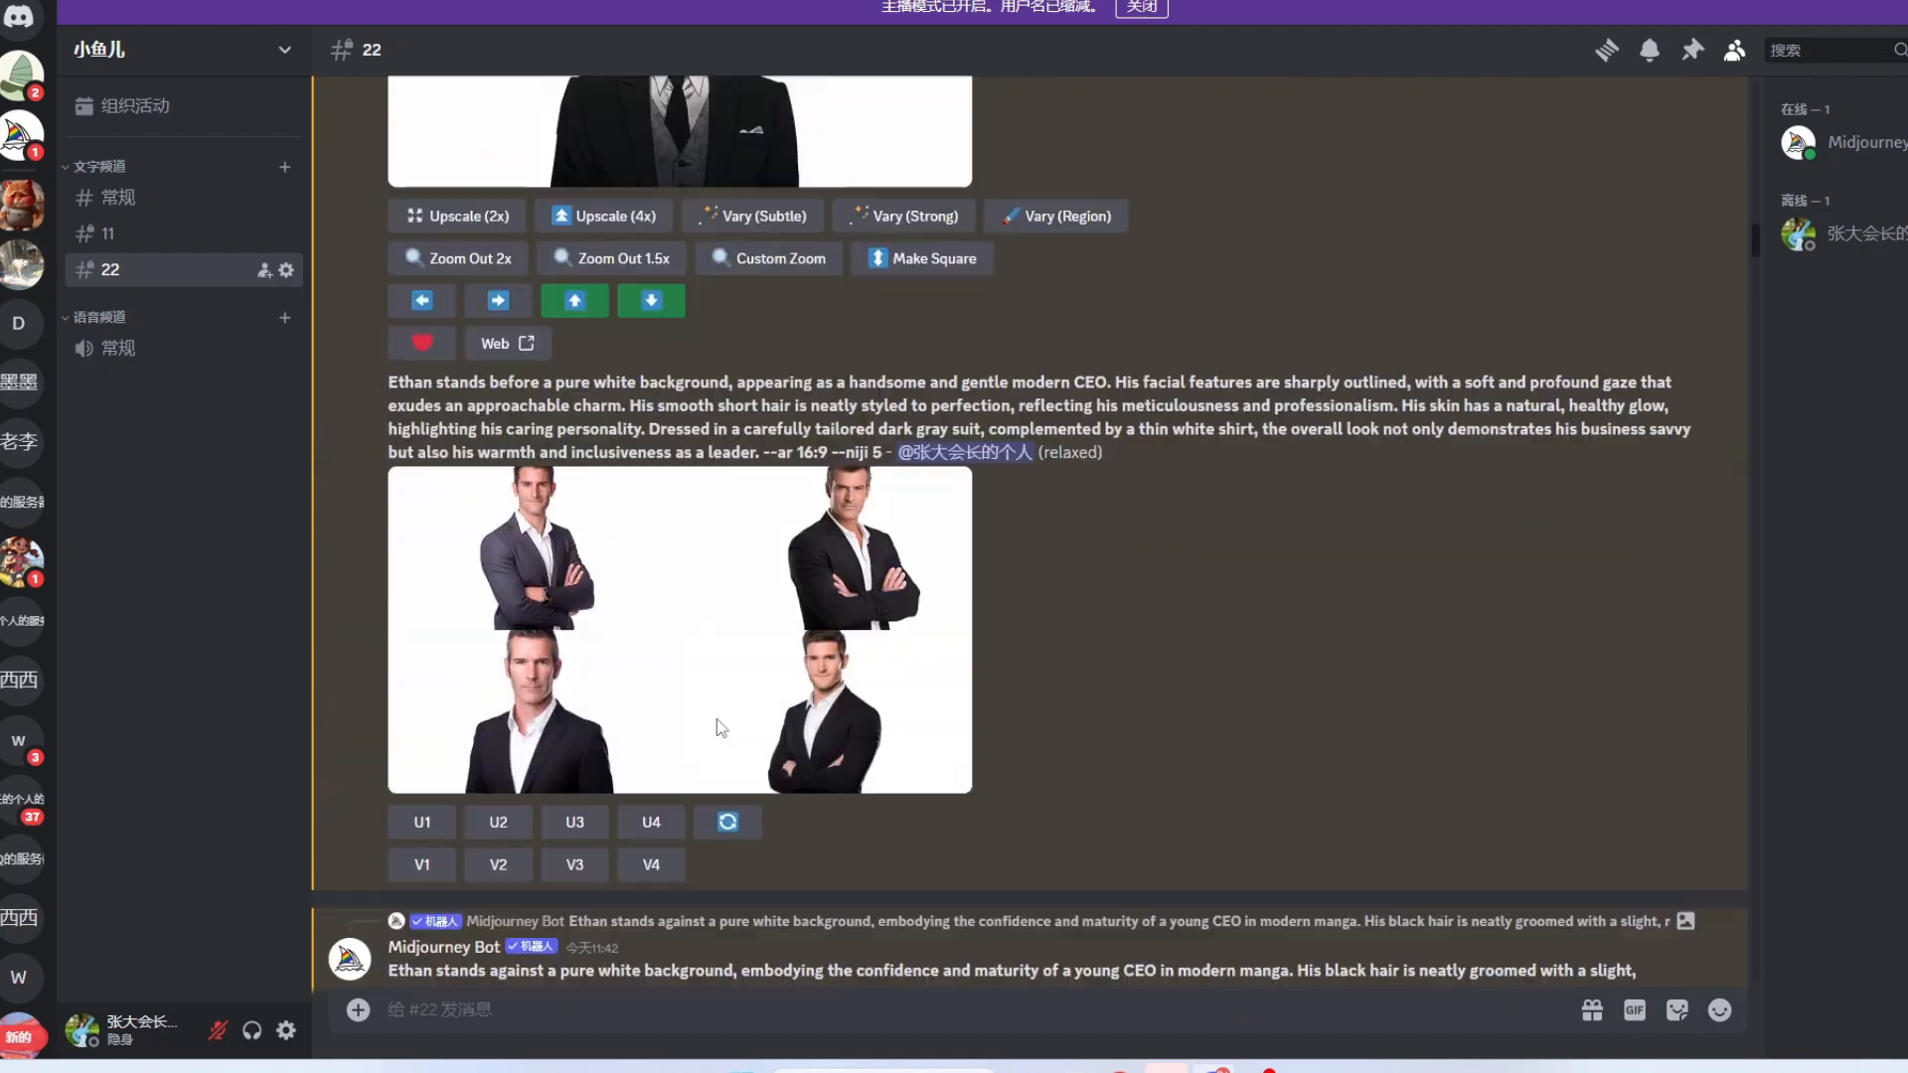
{"action": "scroll", "coordinate": [717, 719], "scroll_direction": "up", "scroll_amount": 15}
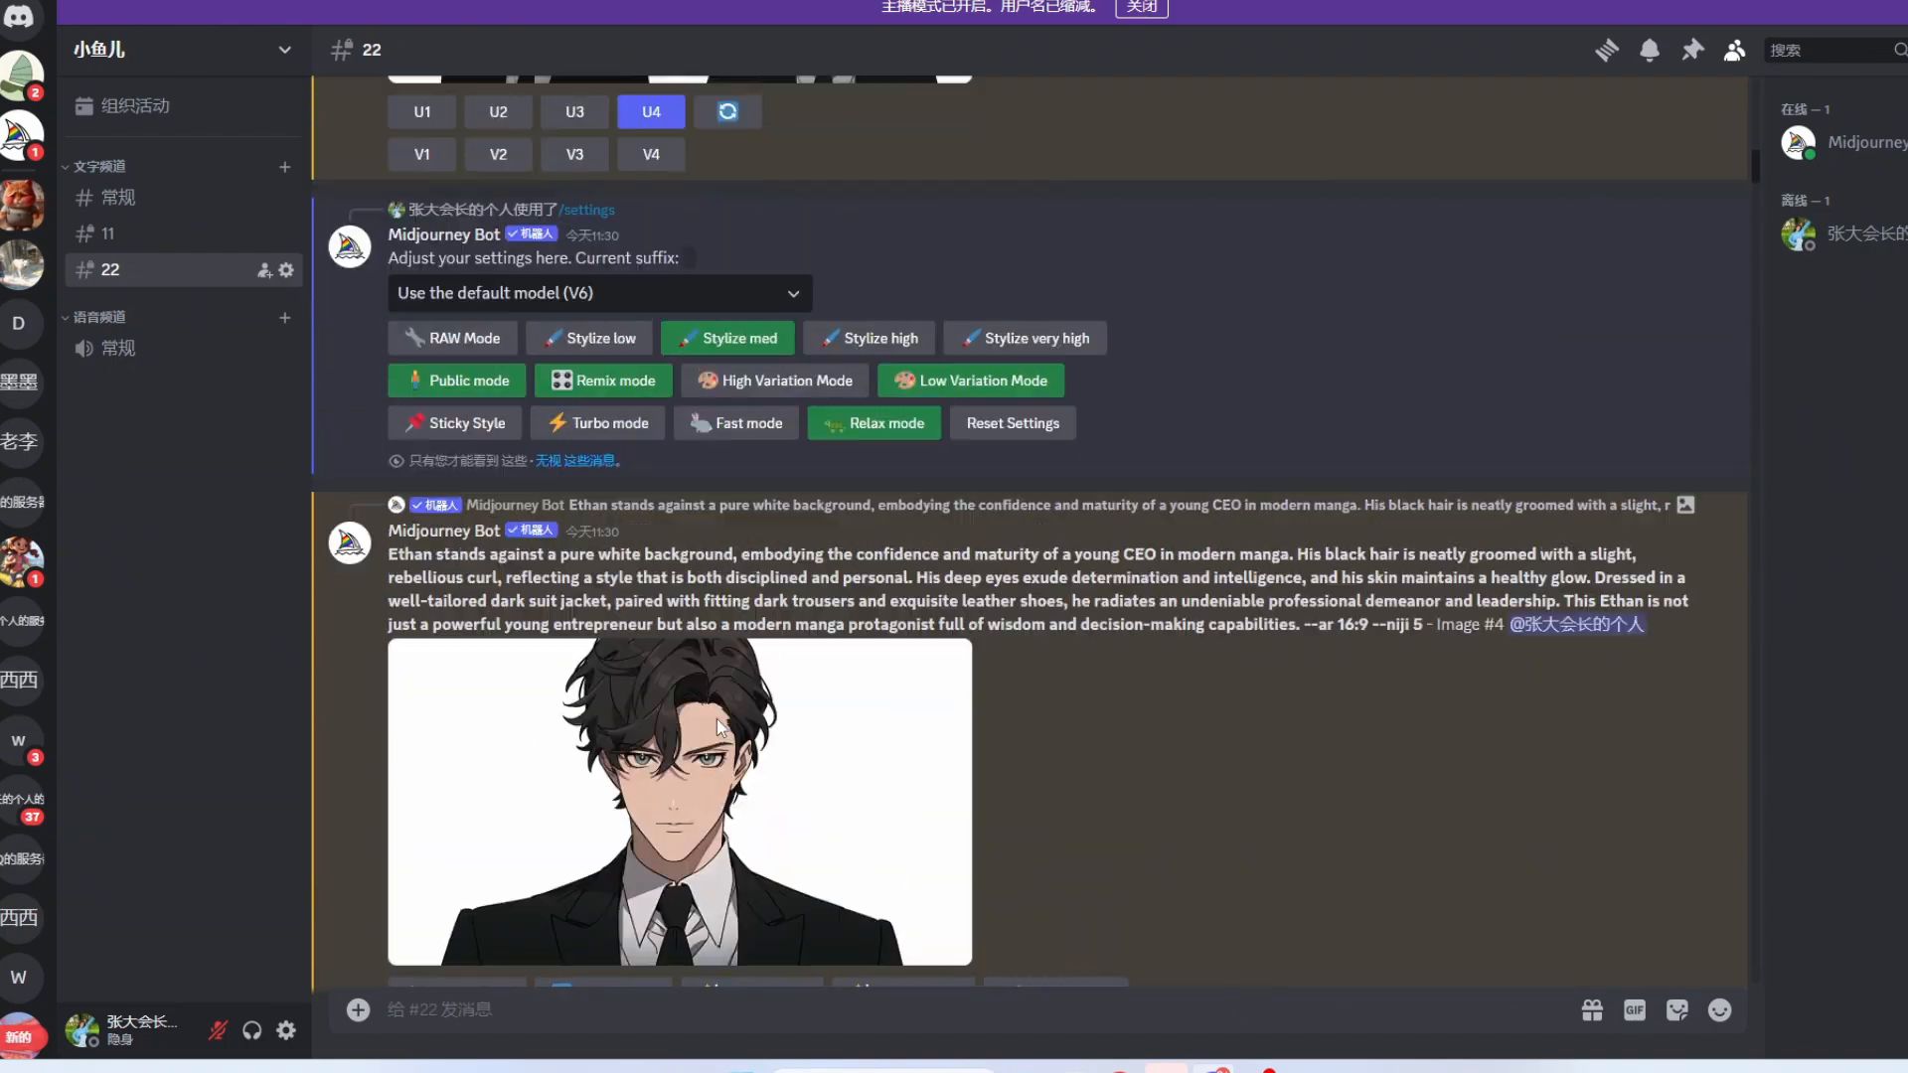
{"action": "scroll", "coordinate": [718, 721], "scroll_direction": "down", "scroll_amount": 3}
{"action": "scroll", "coordinate": [718, 721], "scroll_direction": "up", "scroll_amount": 2}
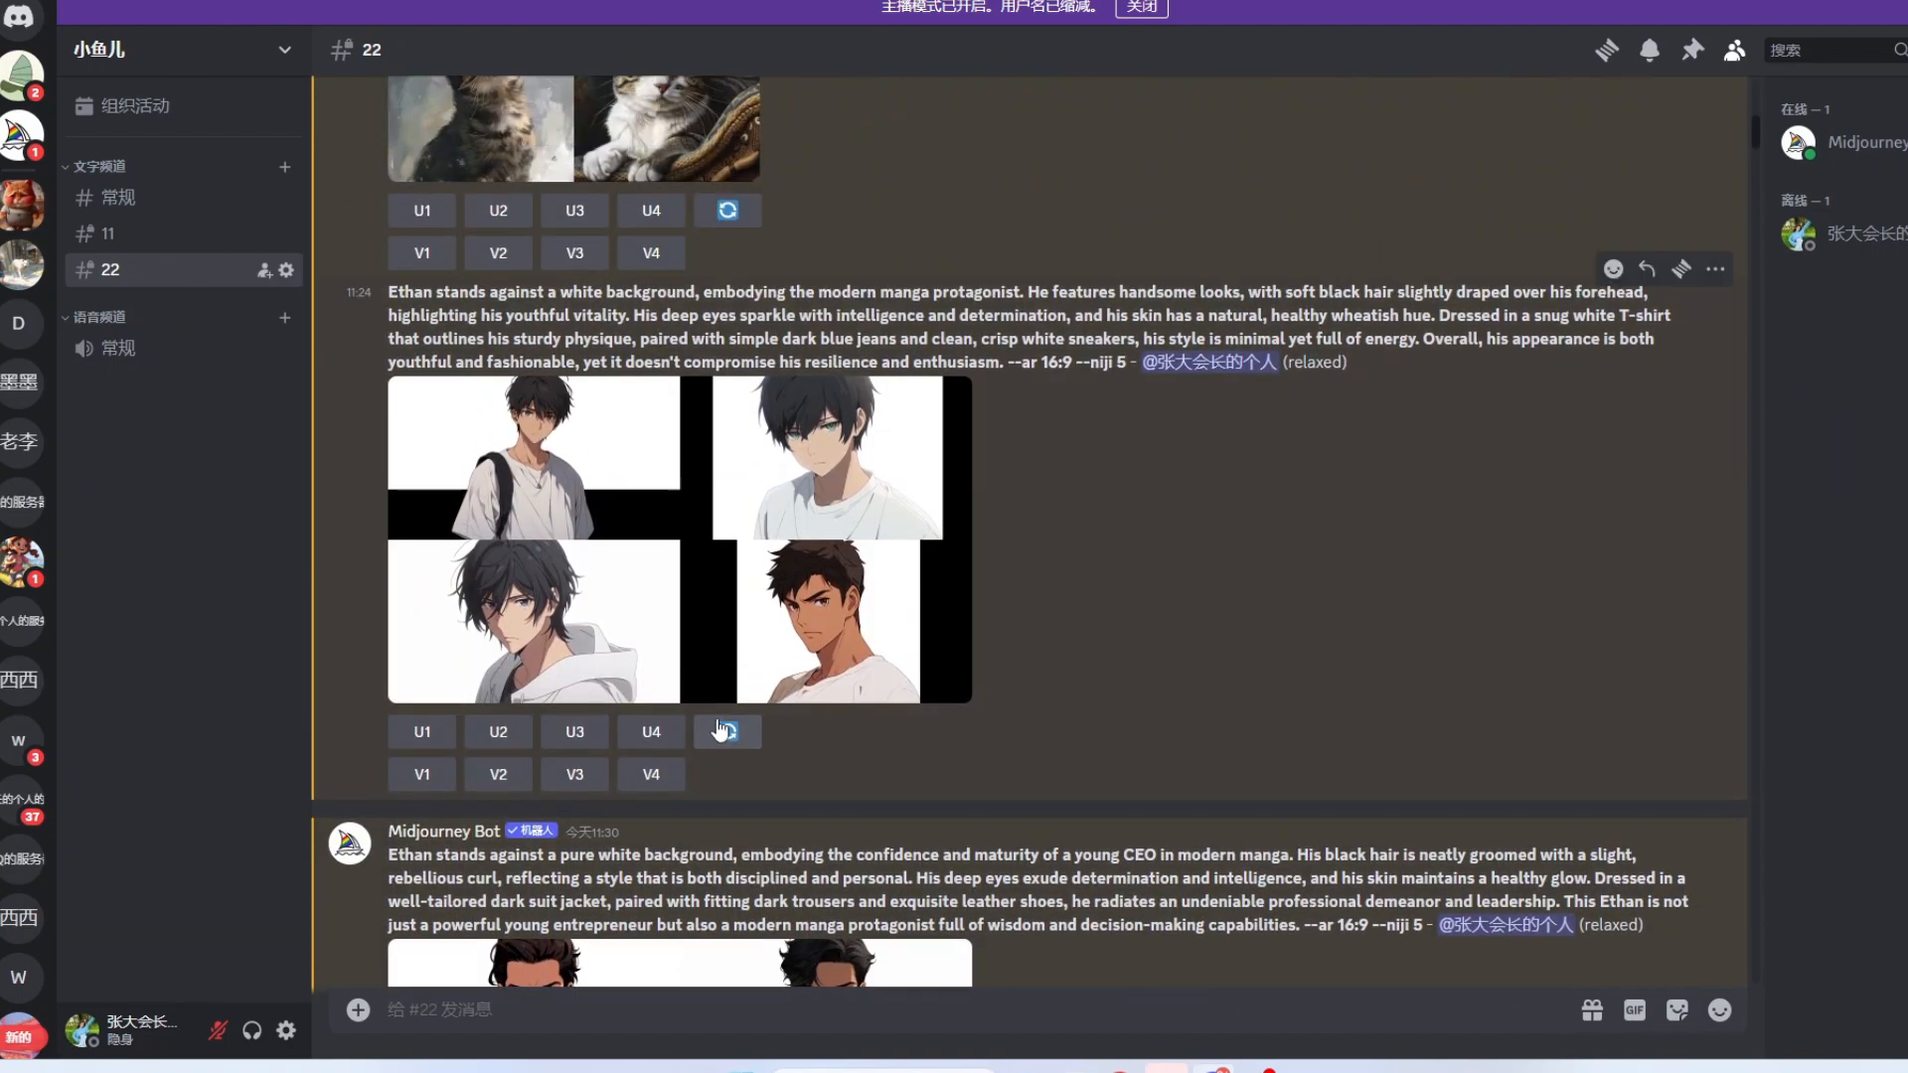
Step: Compare the white T-shirt image grid with the young CEO grid, and view the upscaled fourth CEO portrait
{"action": "scroll", "coordinate": [696, 696], "scroll_direction": "down", "scroll_amount": 3}
{"action": "scroll", "coordinate": [665, 666], "scroll_direction": "up", "scroll_amount": 1}
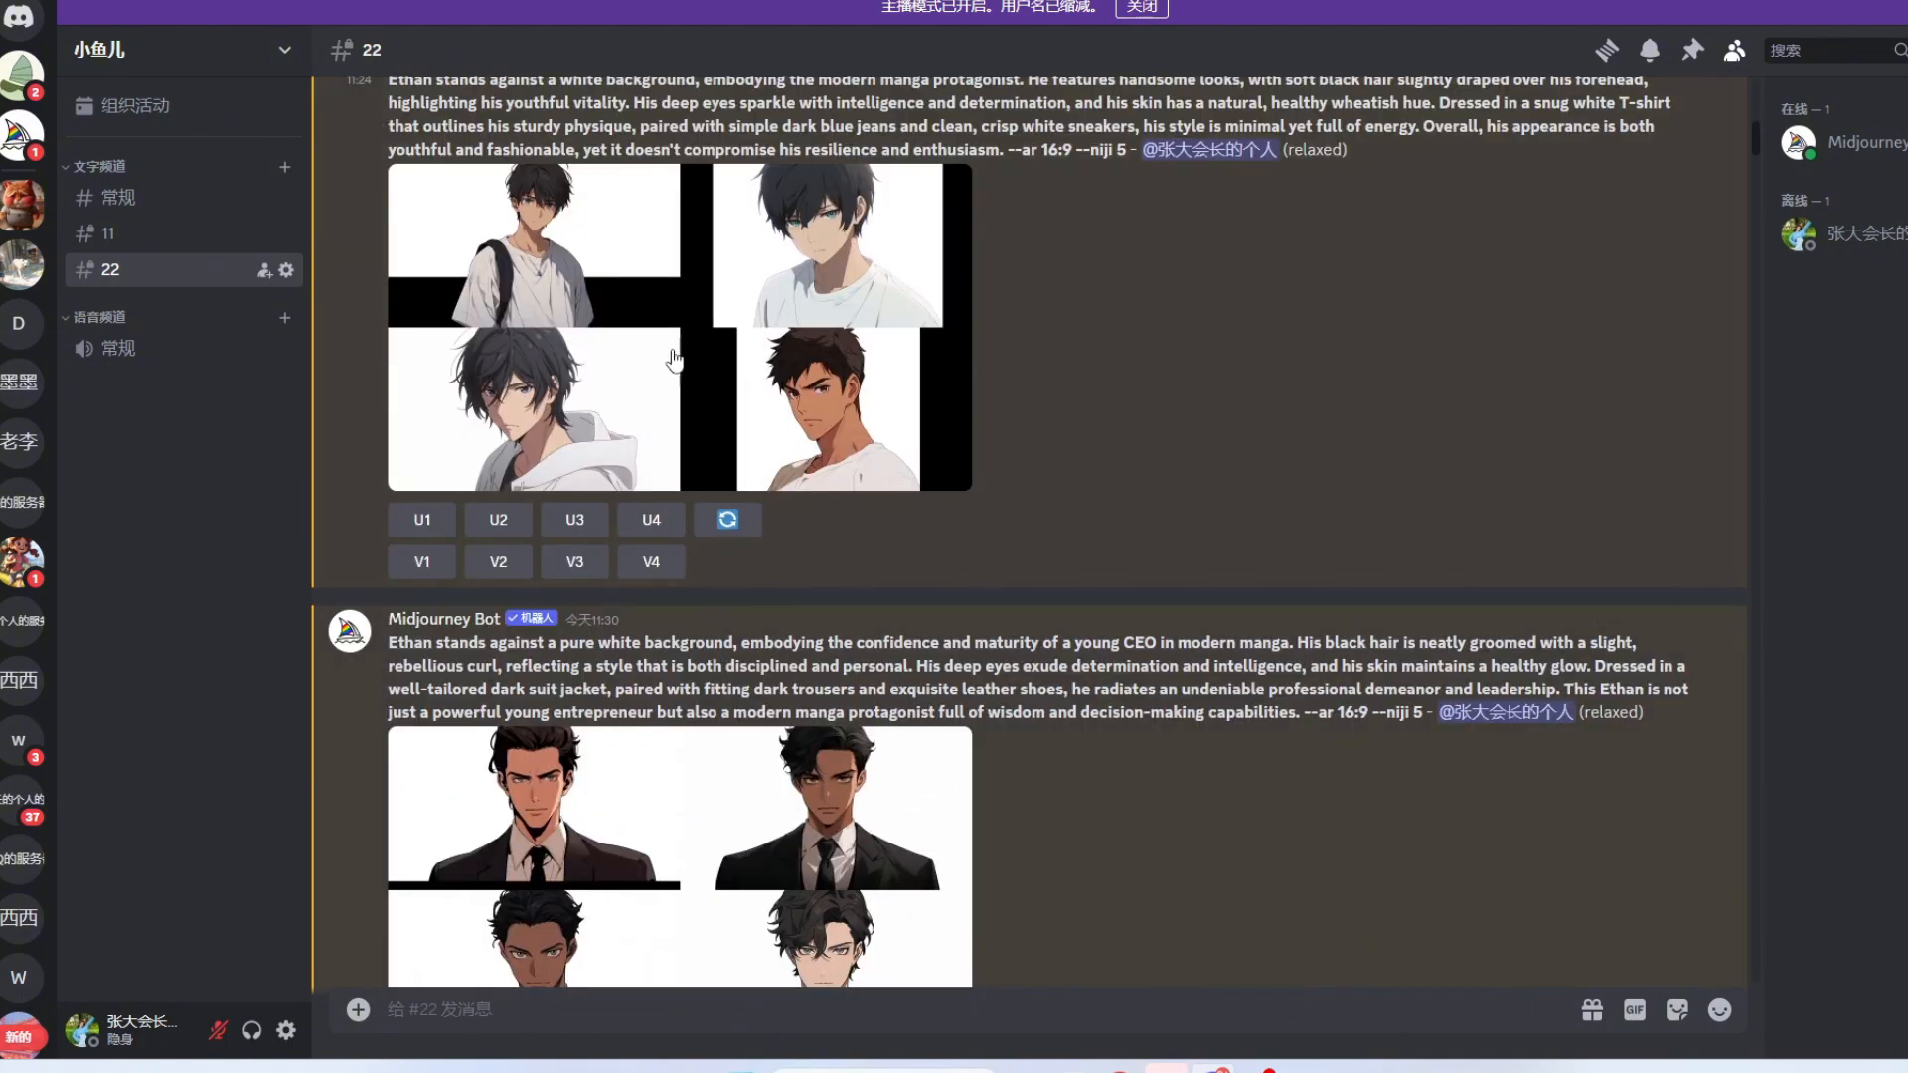
{"action": "scroll", "coordinate": [723, 500], "scroll_direction": "down", "scroll_amount": 3}
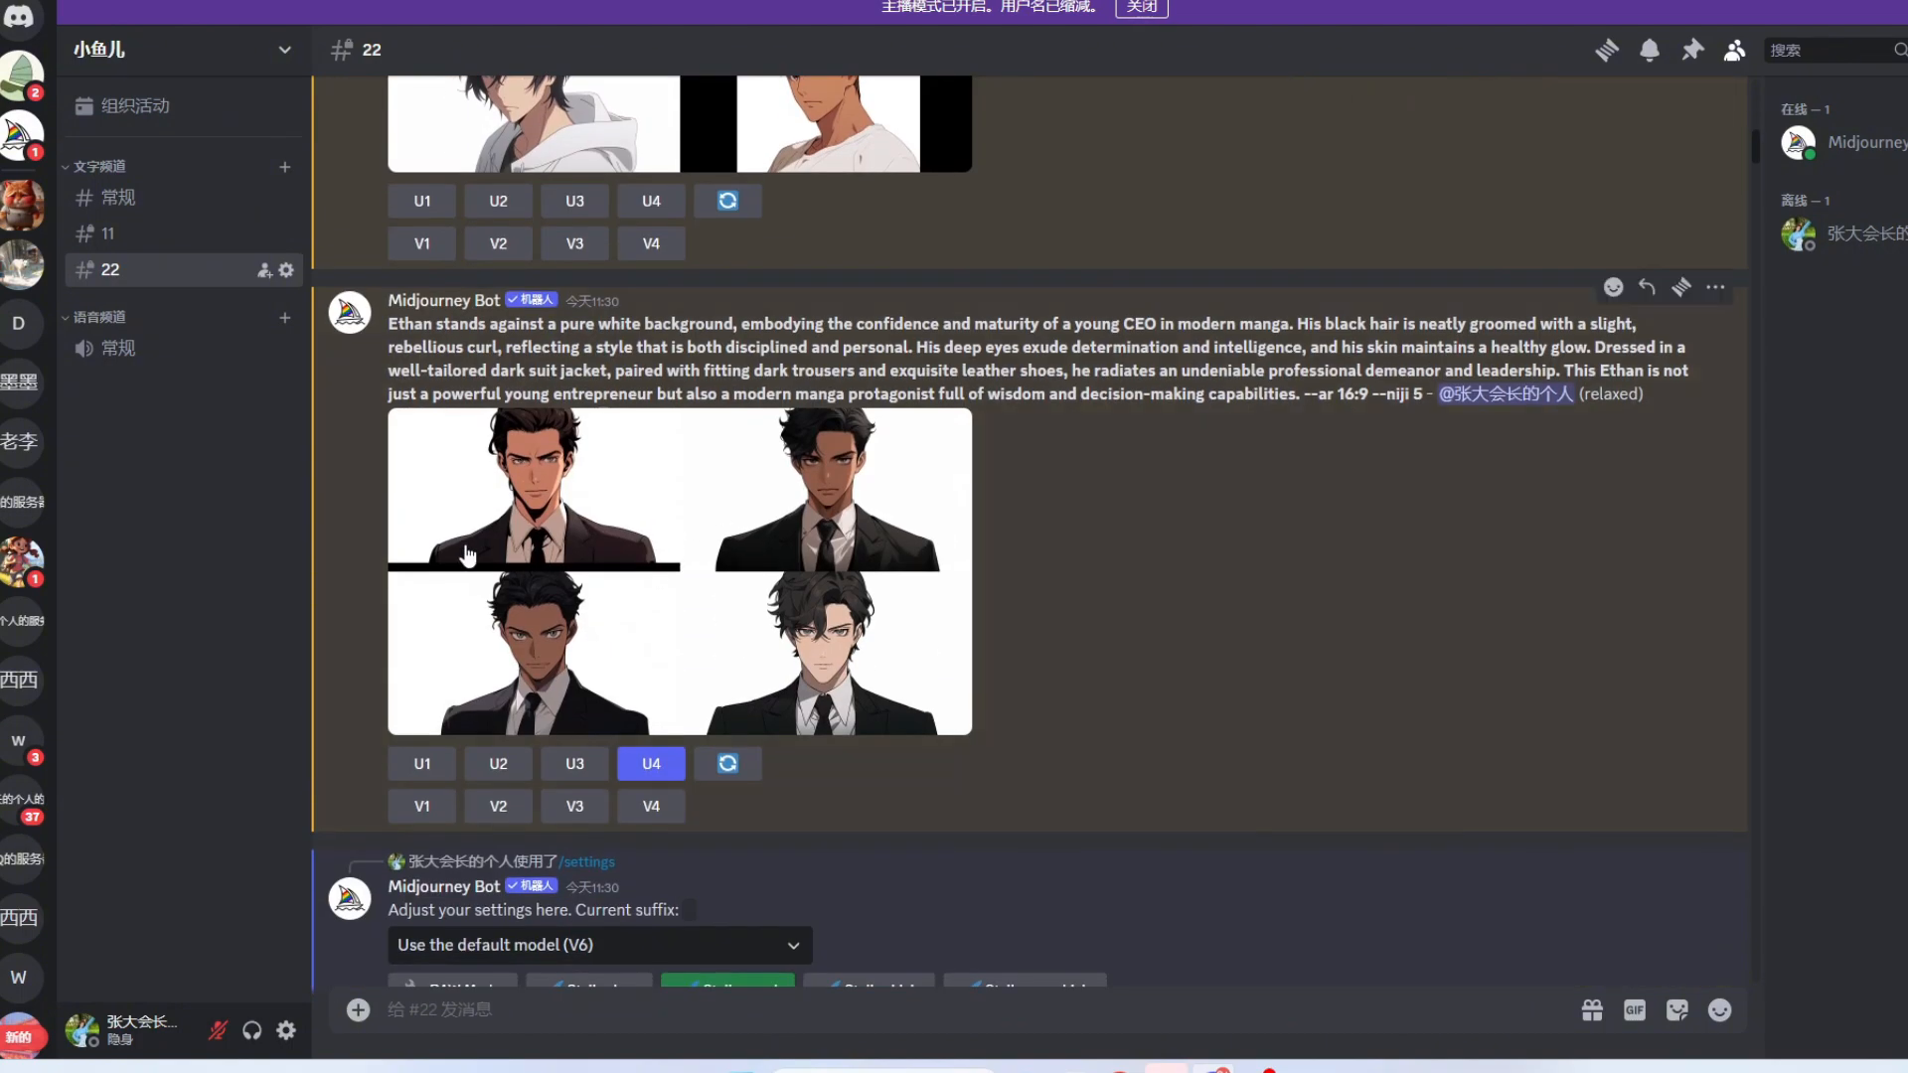
{"action": "scroll", "coordinate": [840, 646], "scroll_direction": "down", "scroll_amount": 9}
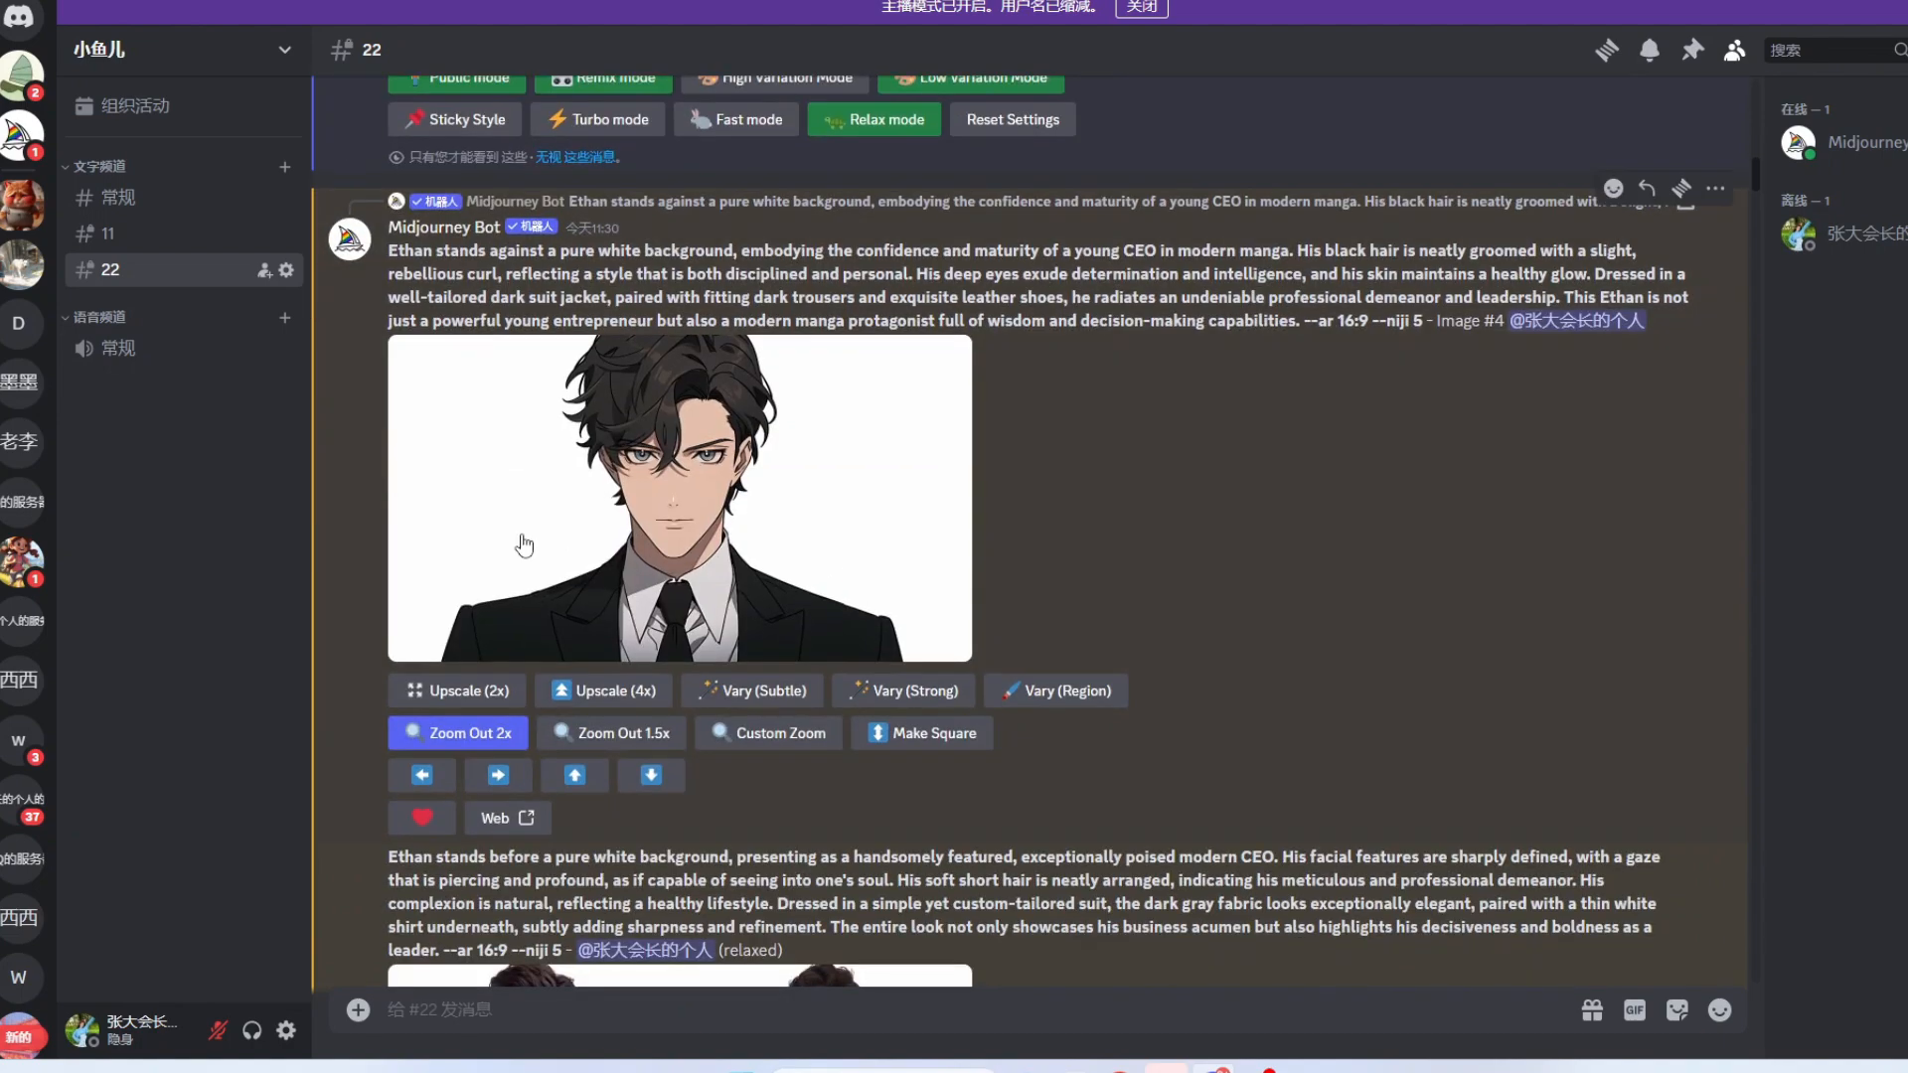
Step: Highlight the --niji 5 parameter at the end of the upscaled young CEO portrait's prompt
{"action": "scroll", "coordinate": [626, 494], "scroll_direction": "down", "scroll_amount": 1}
{"action": "scroll", "coordinate": [645, 487], "scroll_direction": "up", "scroll_amount": 2}
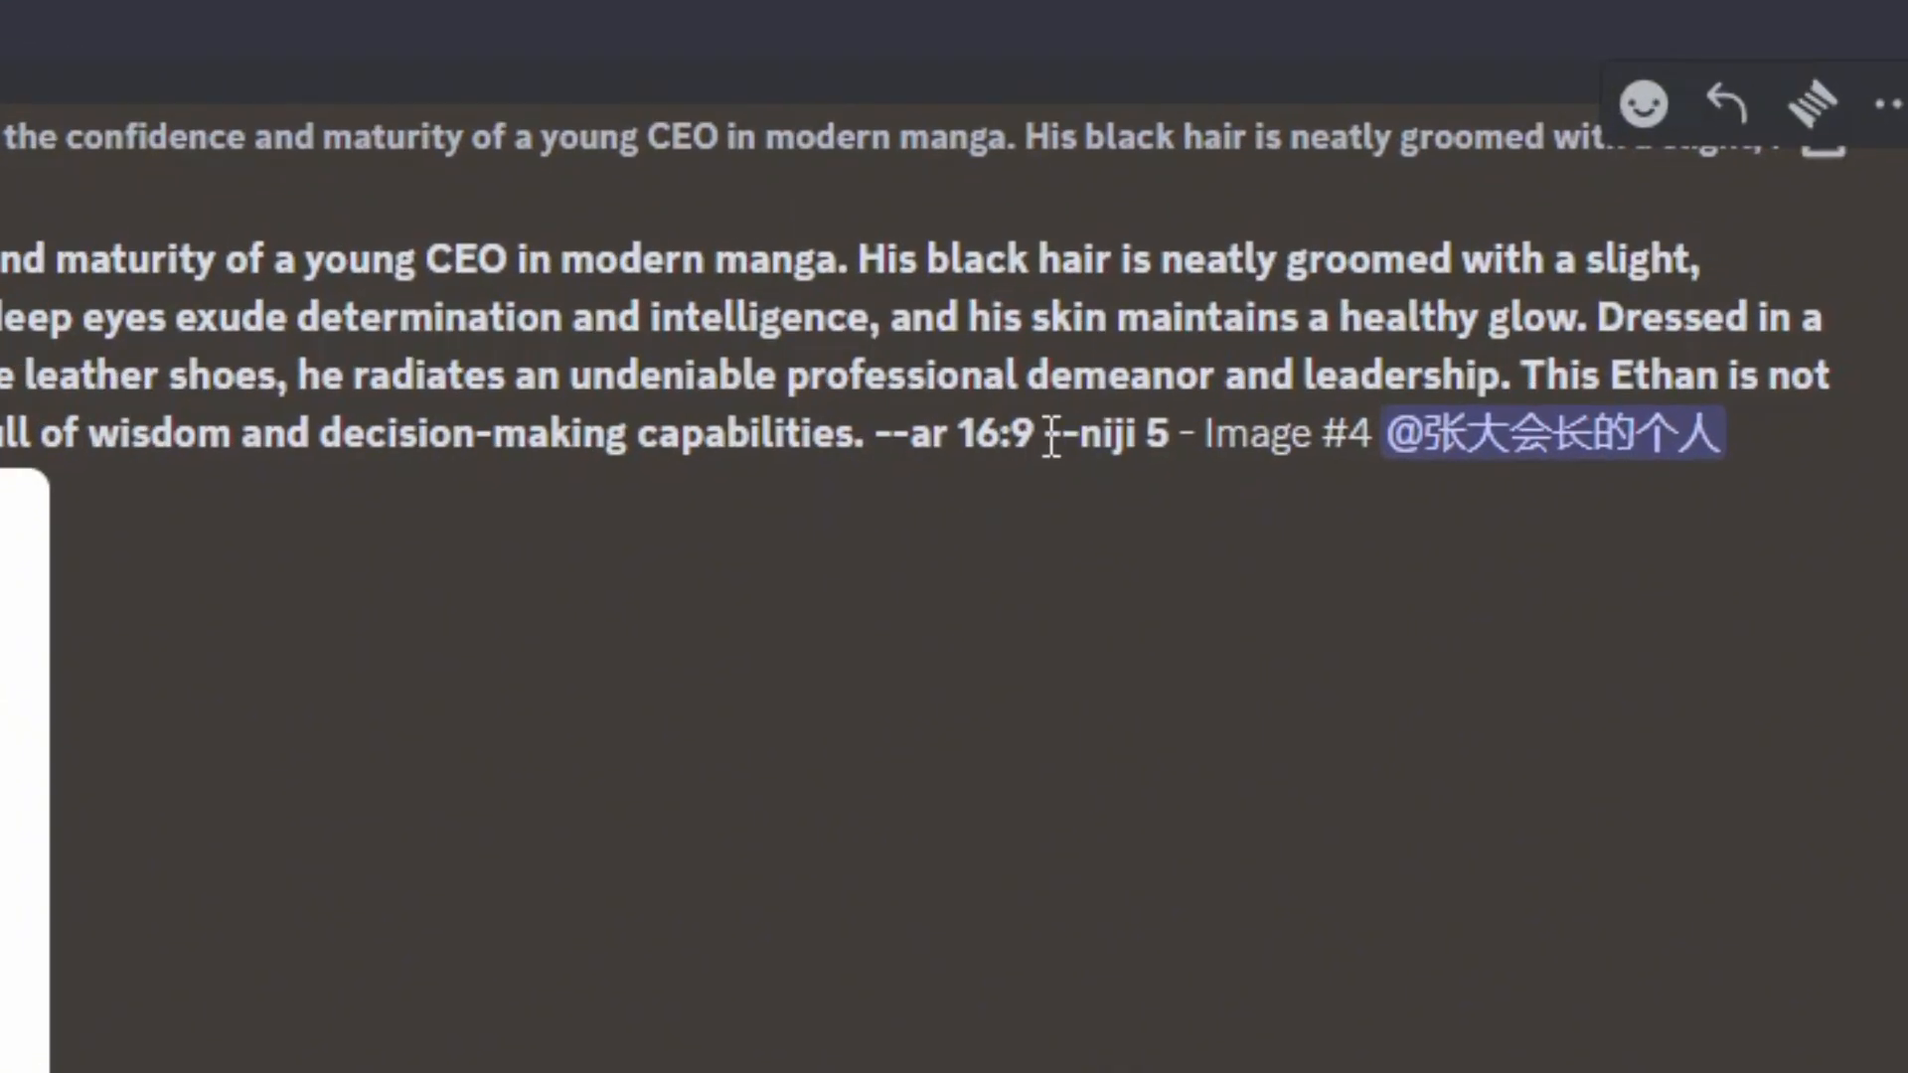
{"action": "left_click_drag", "start_coordinate": [1050, 435], "coordinate": [1172, 435]}
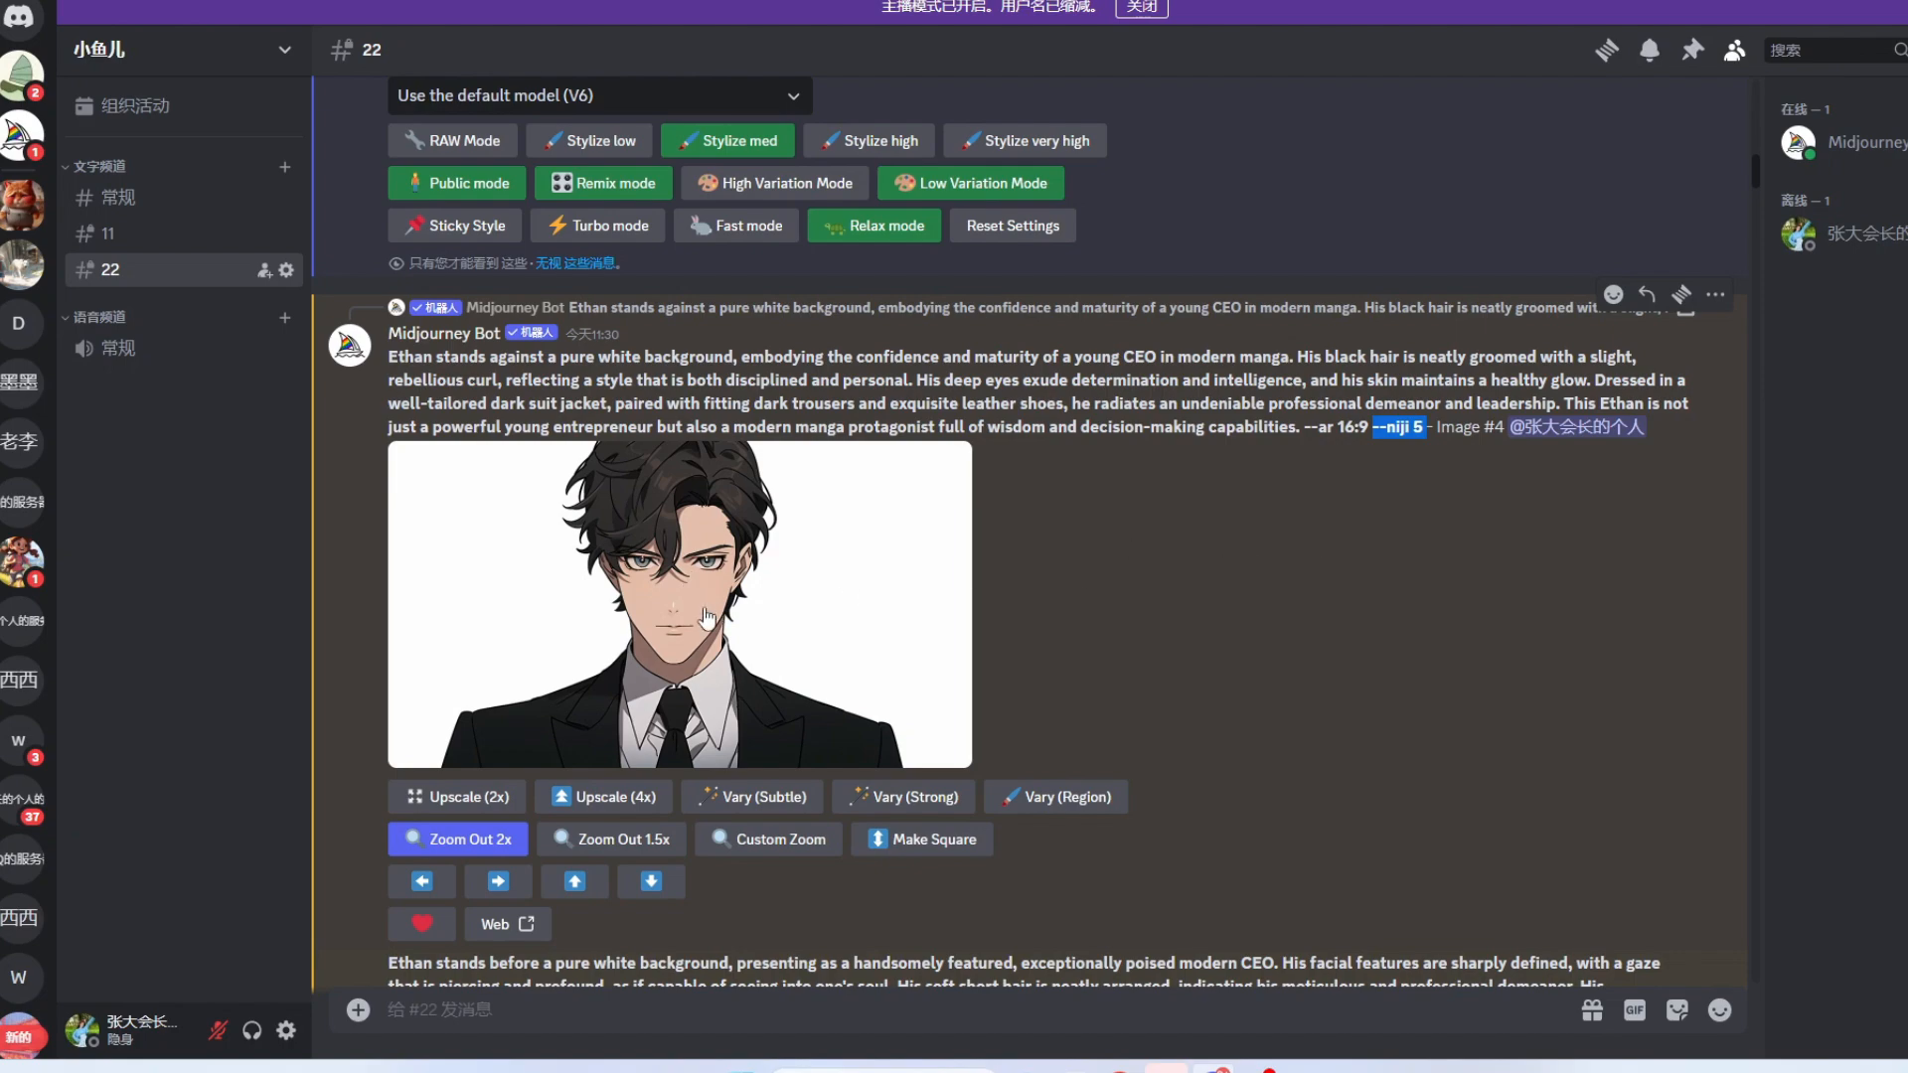
Step: Compare the realistic portraits from the other CEO prompts with the zoomed-out versions of the chosen manga portrait
{"action": "scroll", "coordinate": [679, 606], "scroll_direction": "down", "scroll_amount": 6}
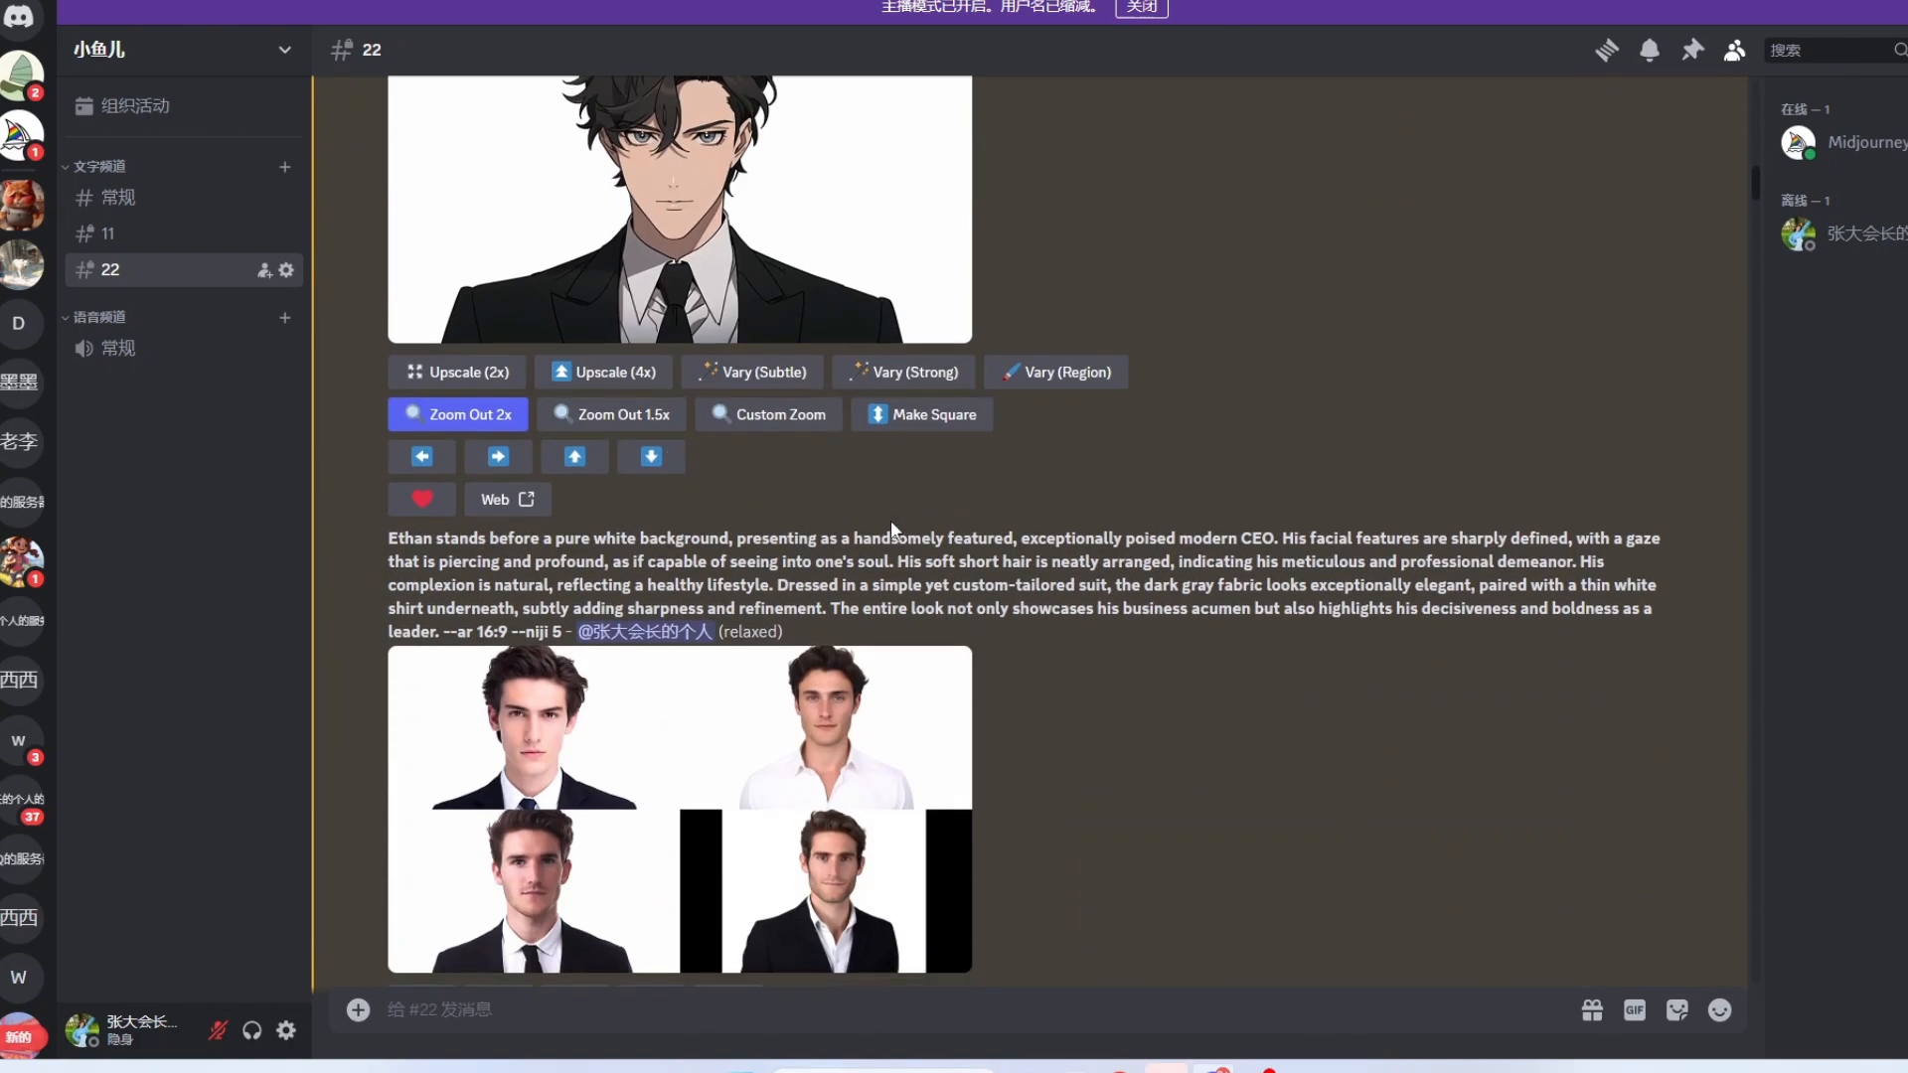
{"action": "left_click", "coordinate": [639, 688]}
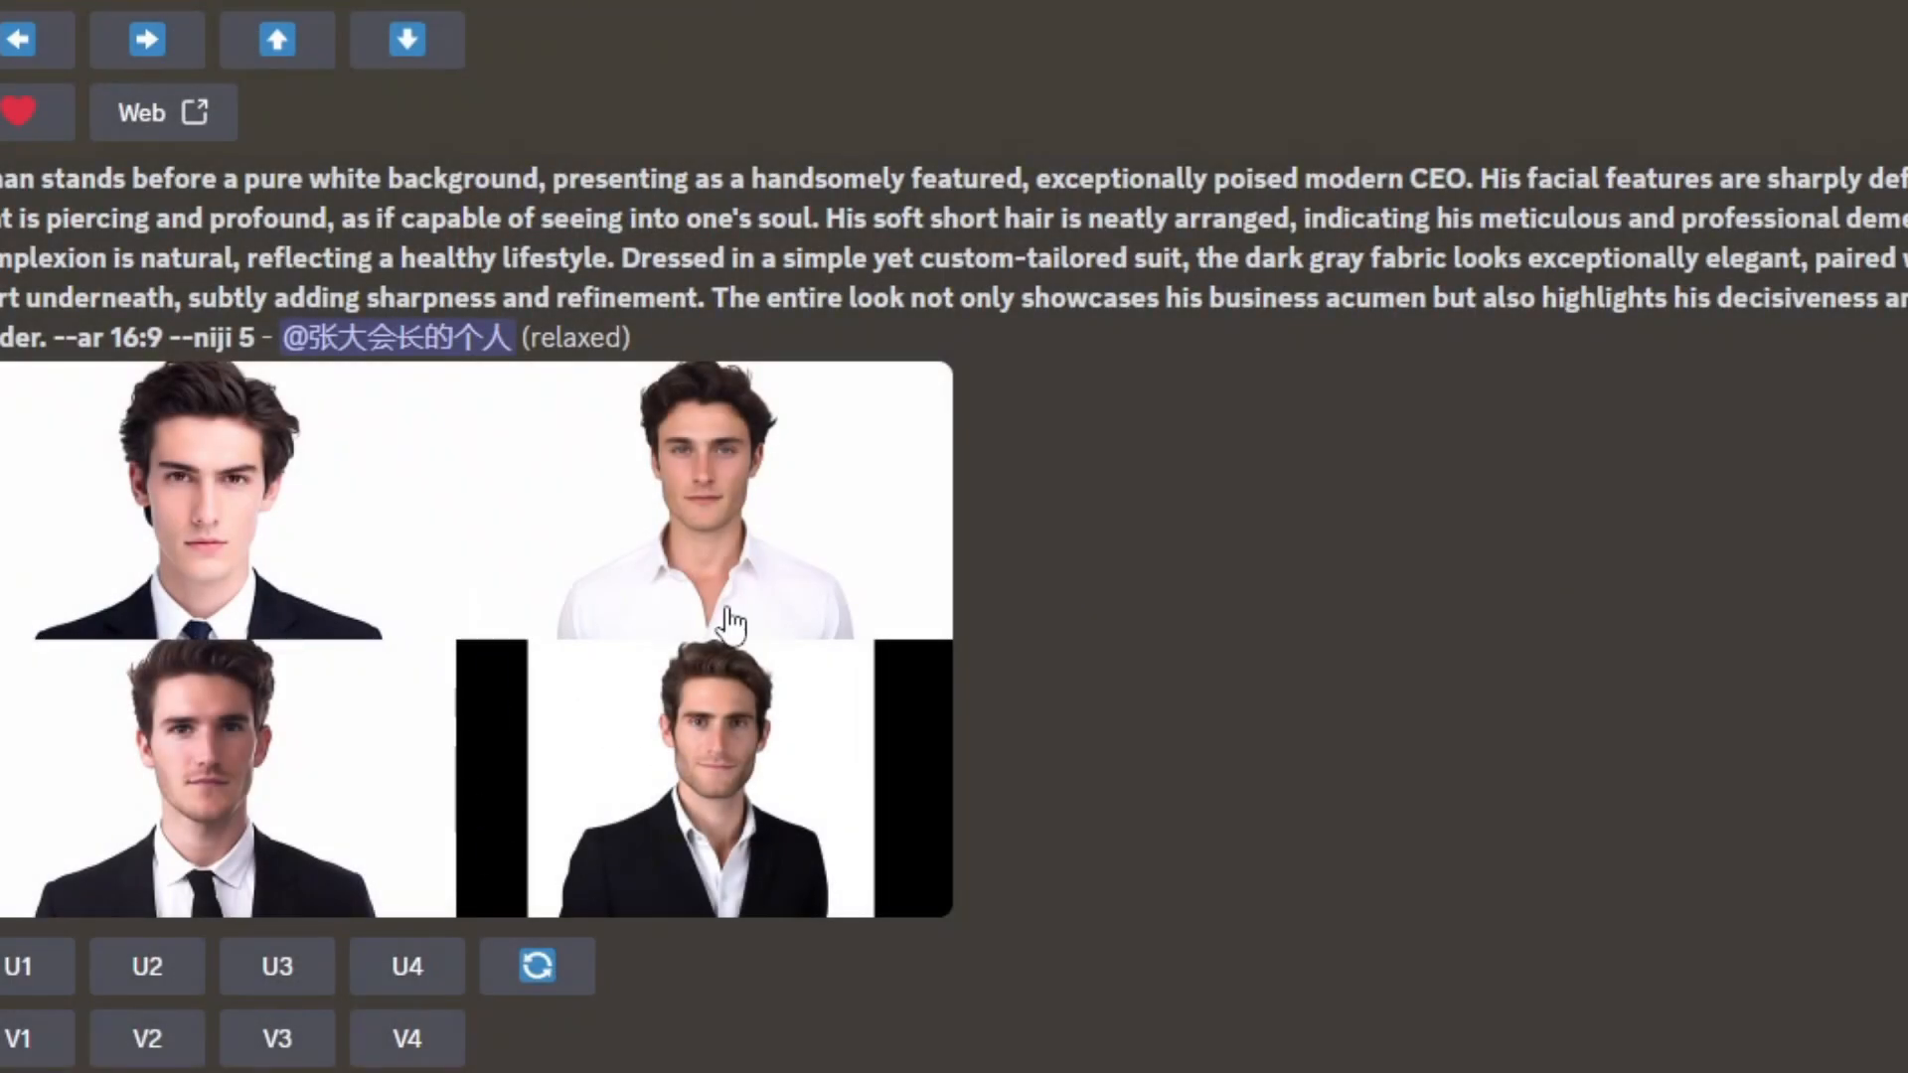
{"action": "scroll", "coordinate": [604, 717], "scroll_direction": "up", "scroll_amount": 4}
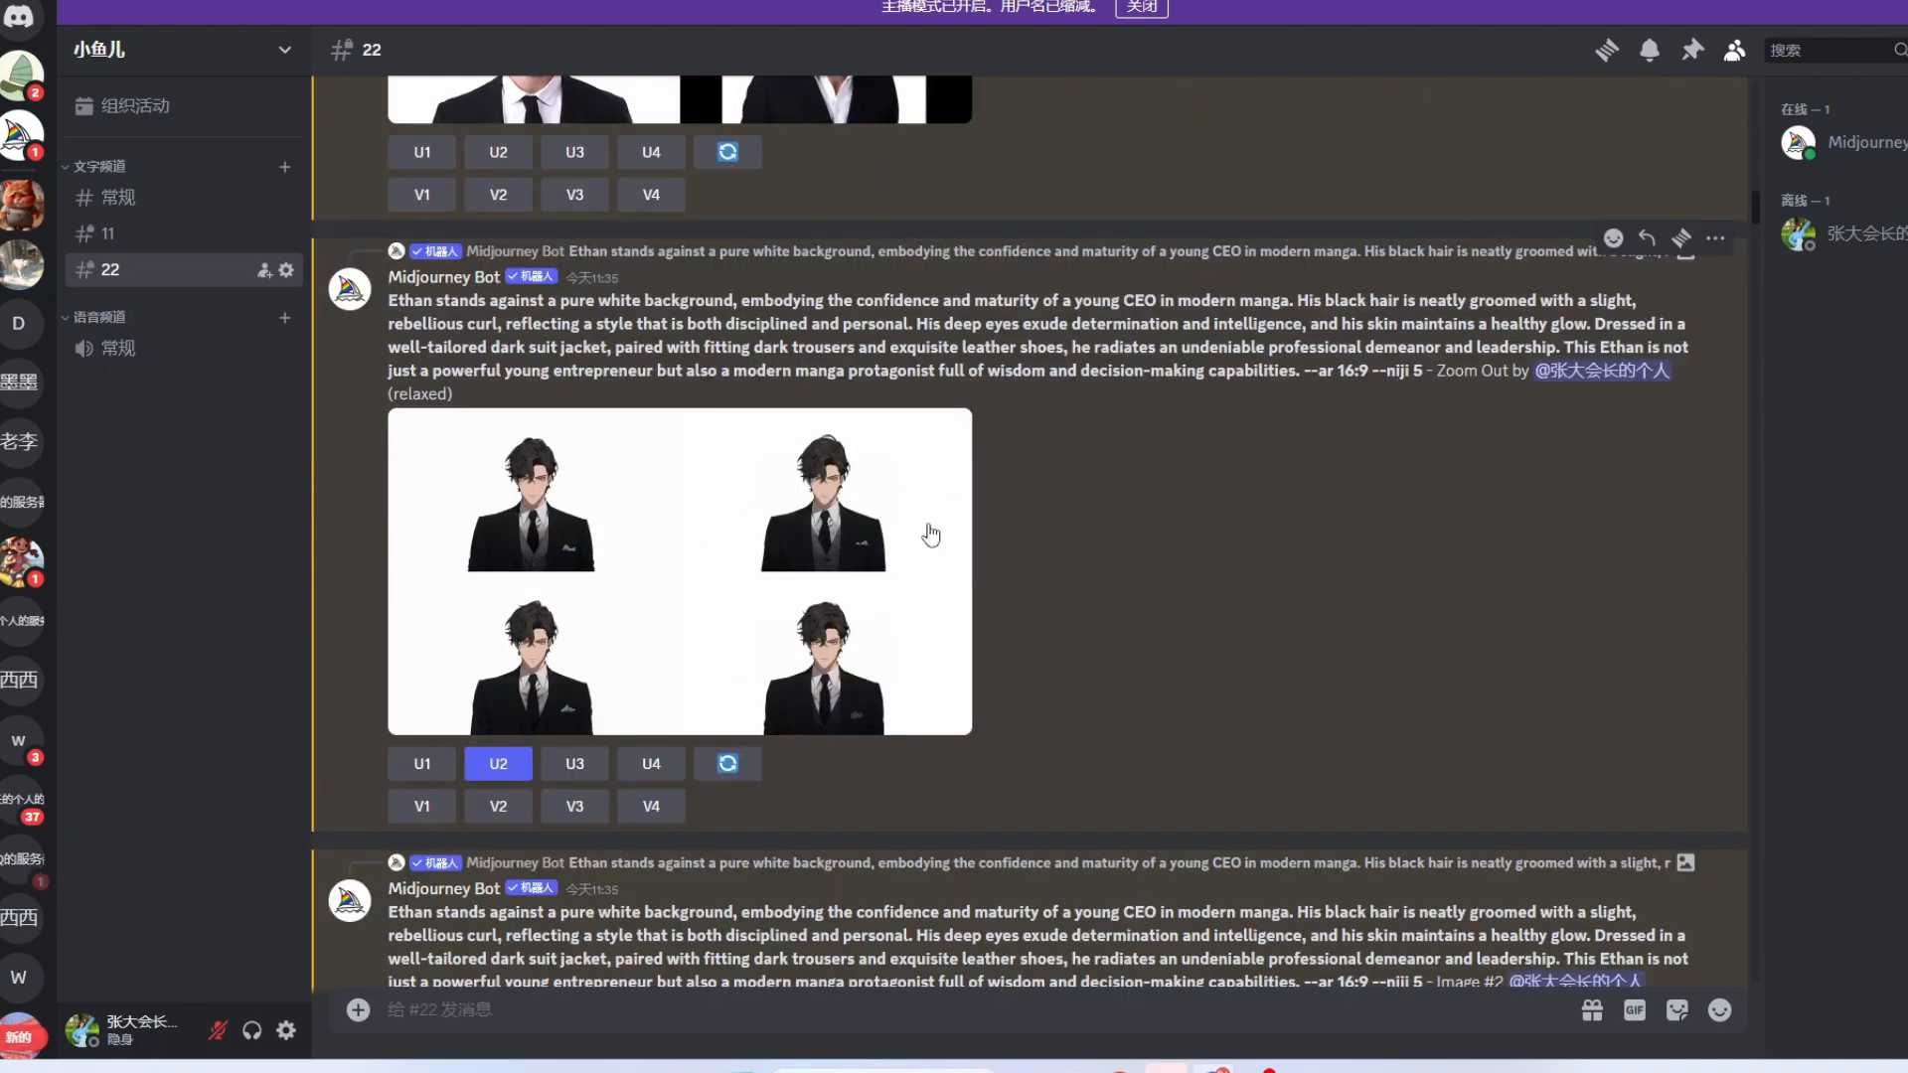
{"action": "scroll", "coordinate": [571, 705], "scroll_direction": "down", "scroll_amount": 8}
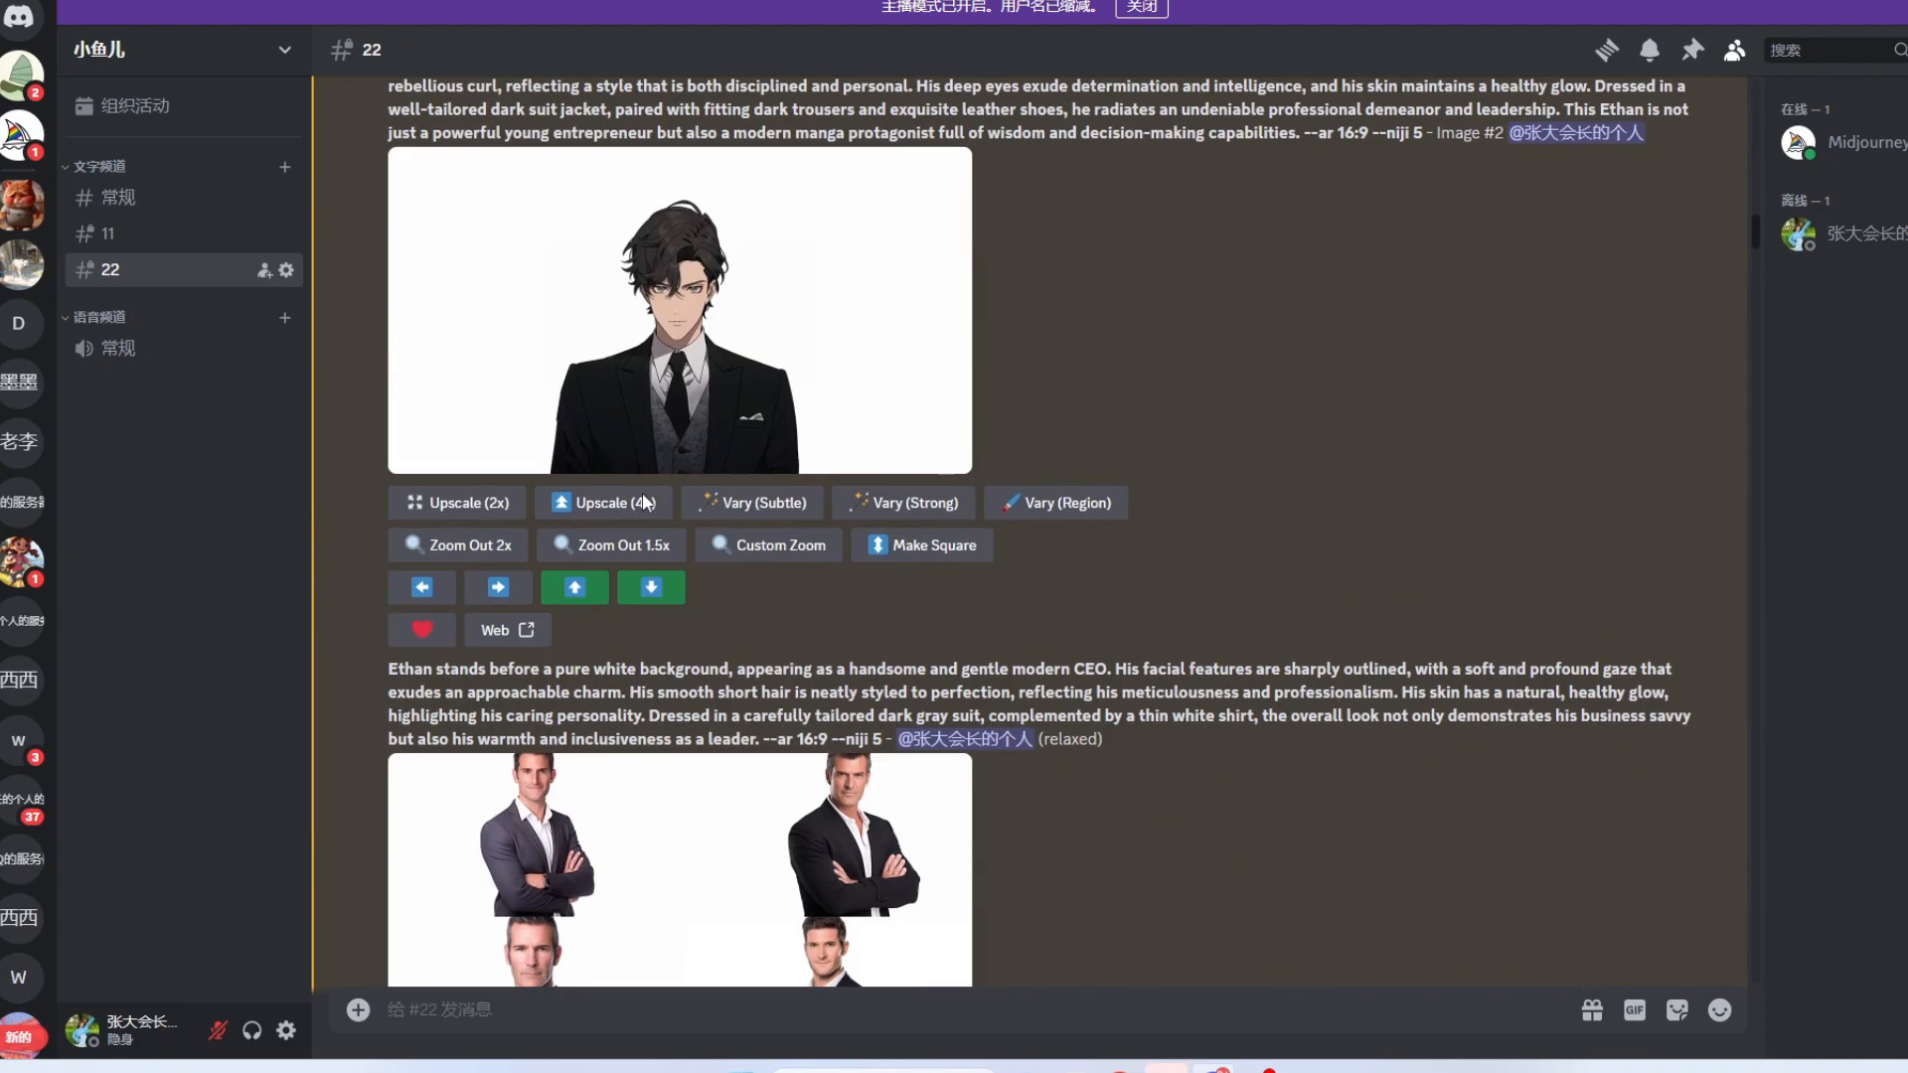
{"action": "scroll", "coordinate": [1063, 630], "scroll_direction": "up", "scroll_amount": 10}
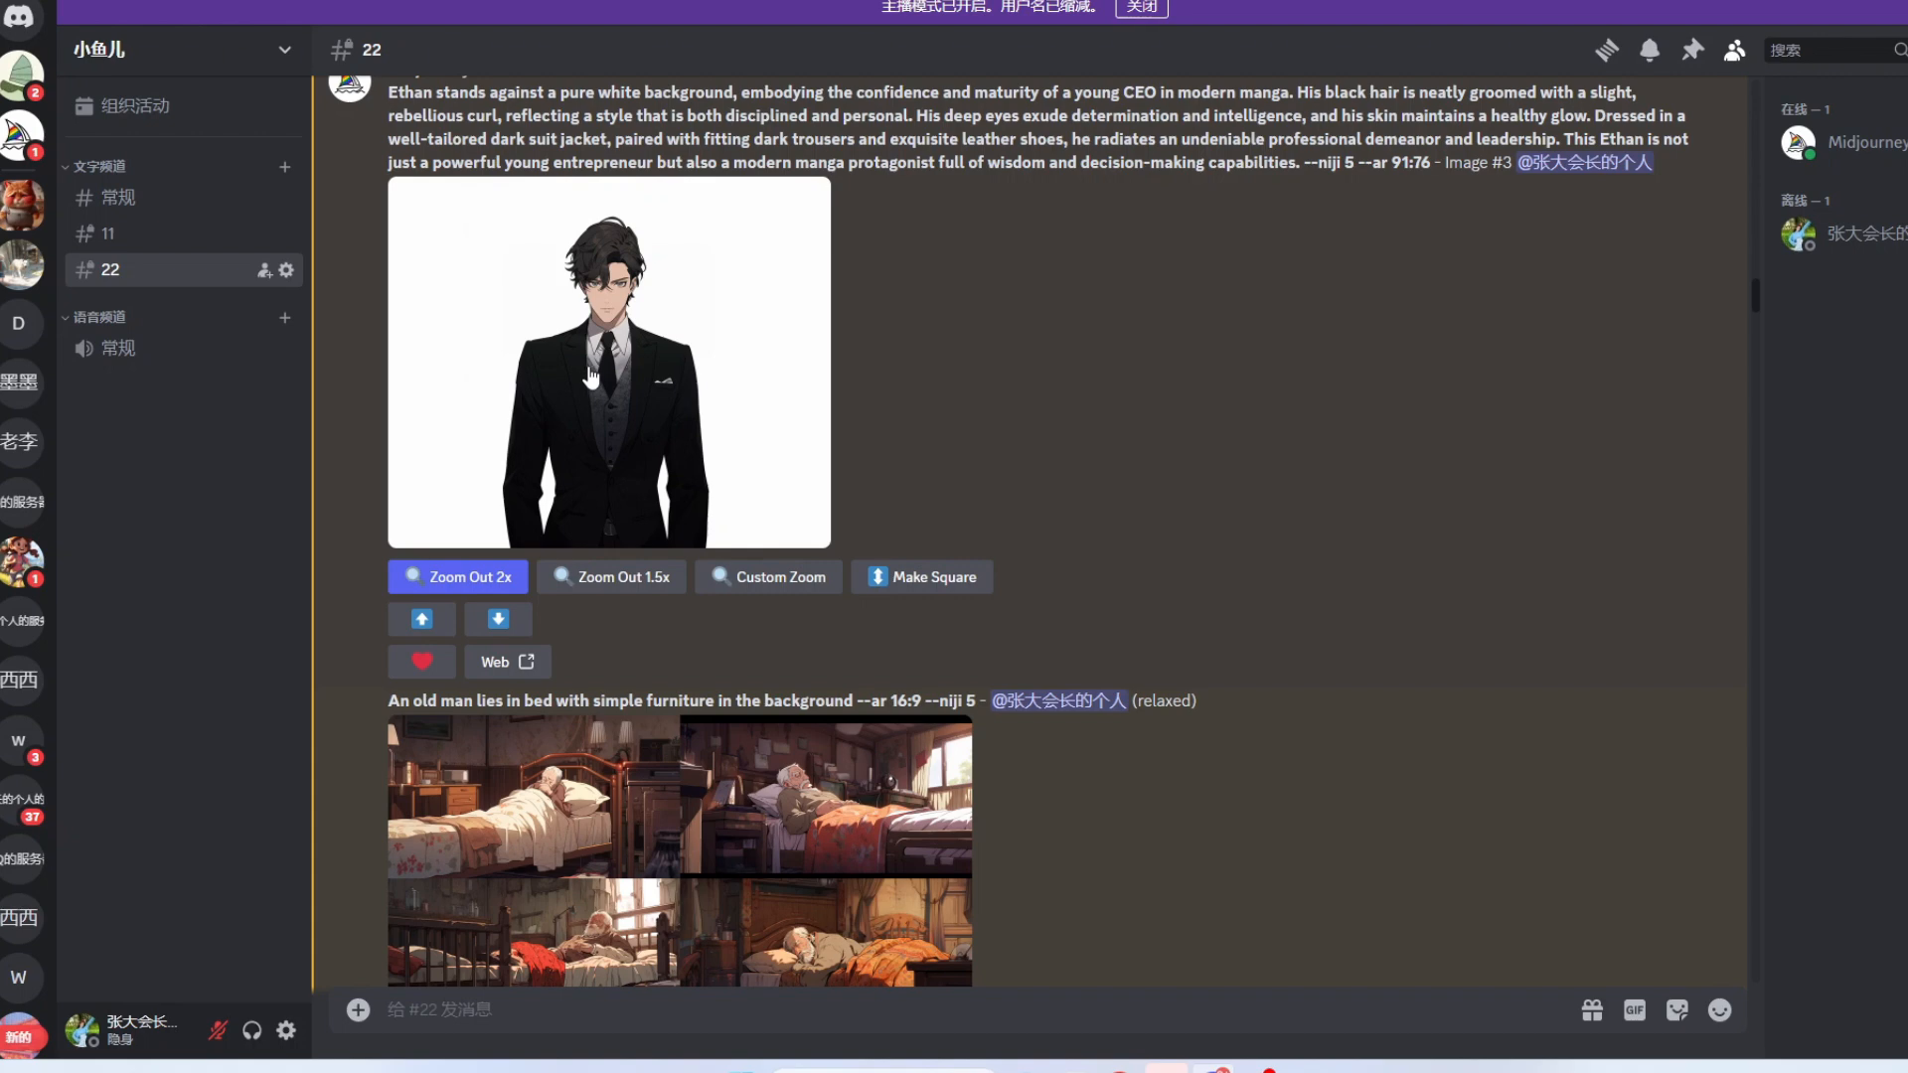
Step: Review the scene grids generated from the storyboard prompts, including the countryside morning, farm work, desk at night and library shots
{"action": "scroll", "coordinate": [658, 380], "scroll_direction": "down", "scroll_amount": 10}
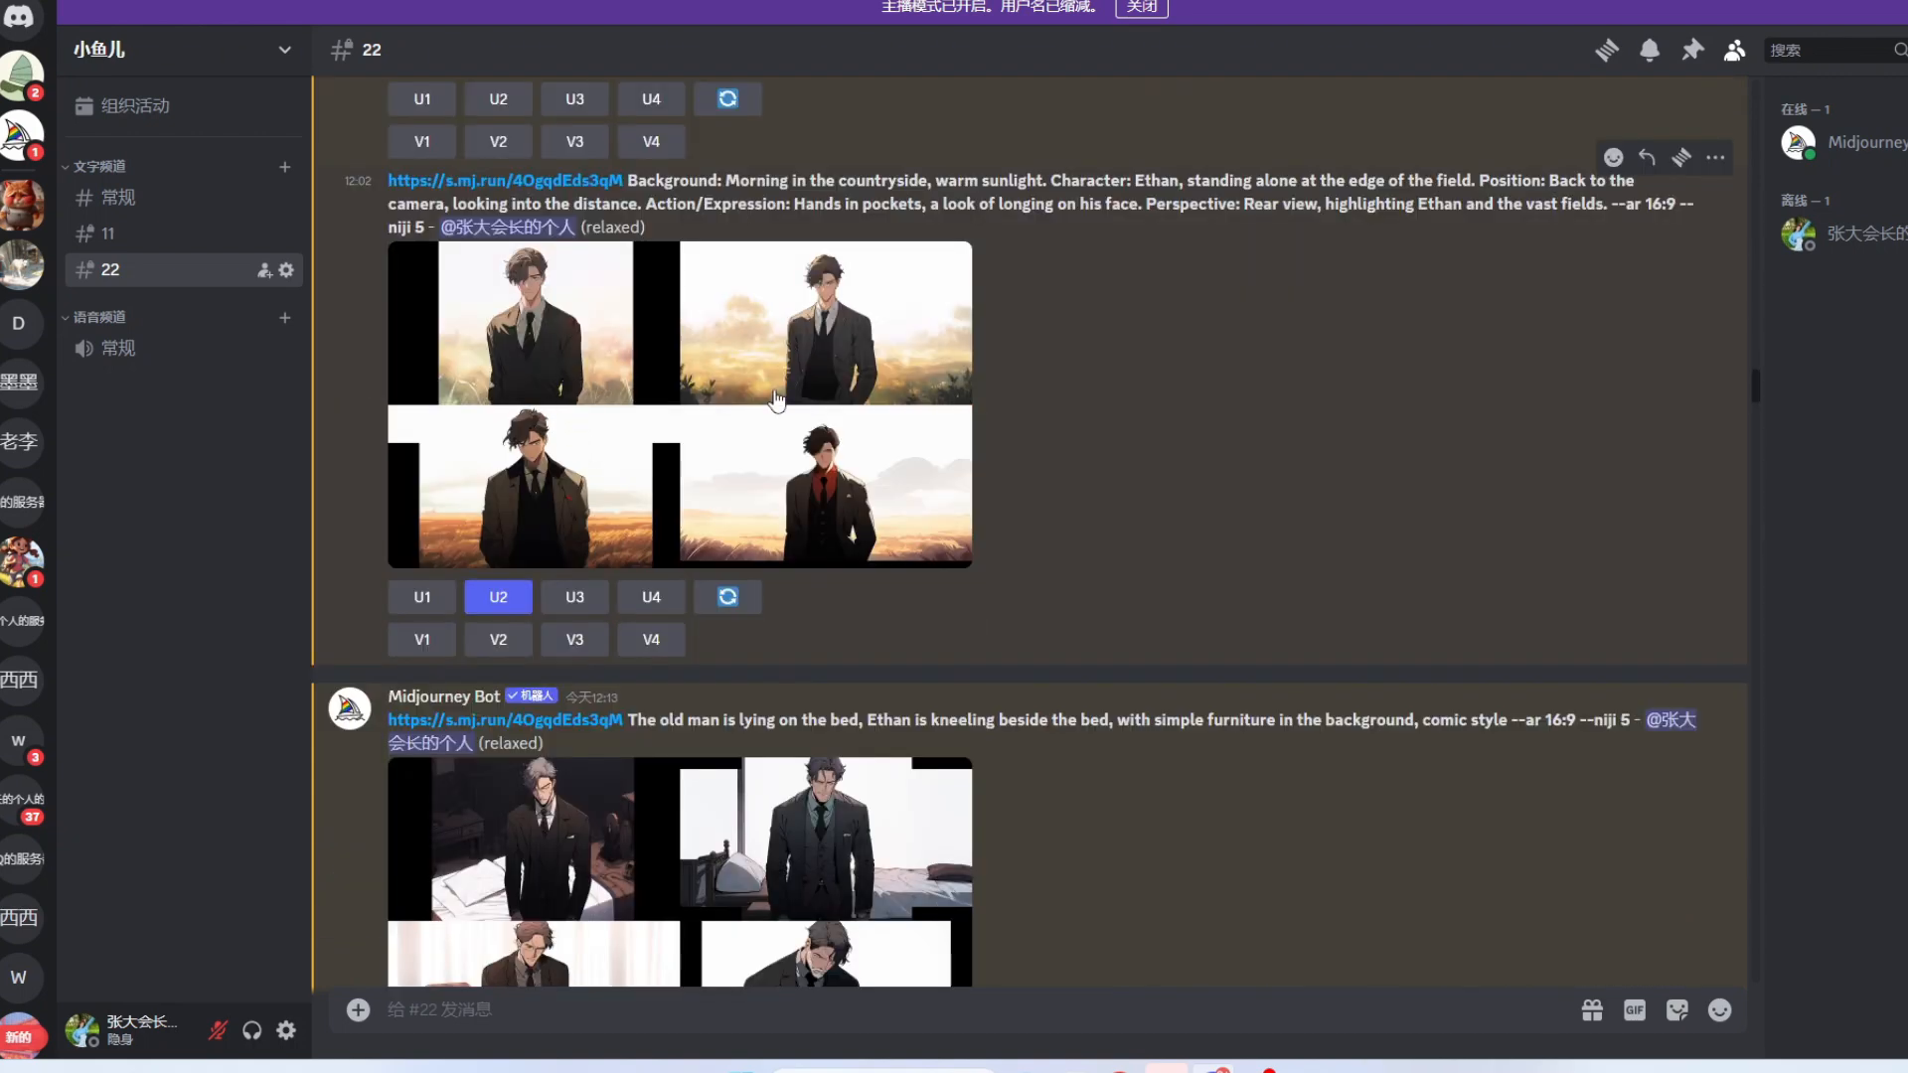
{"action": "scroll", "coordinate": [696, 428], "scroll_direction": "down", "scroll_amount": 10}
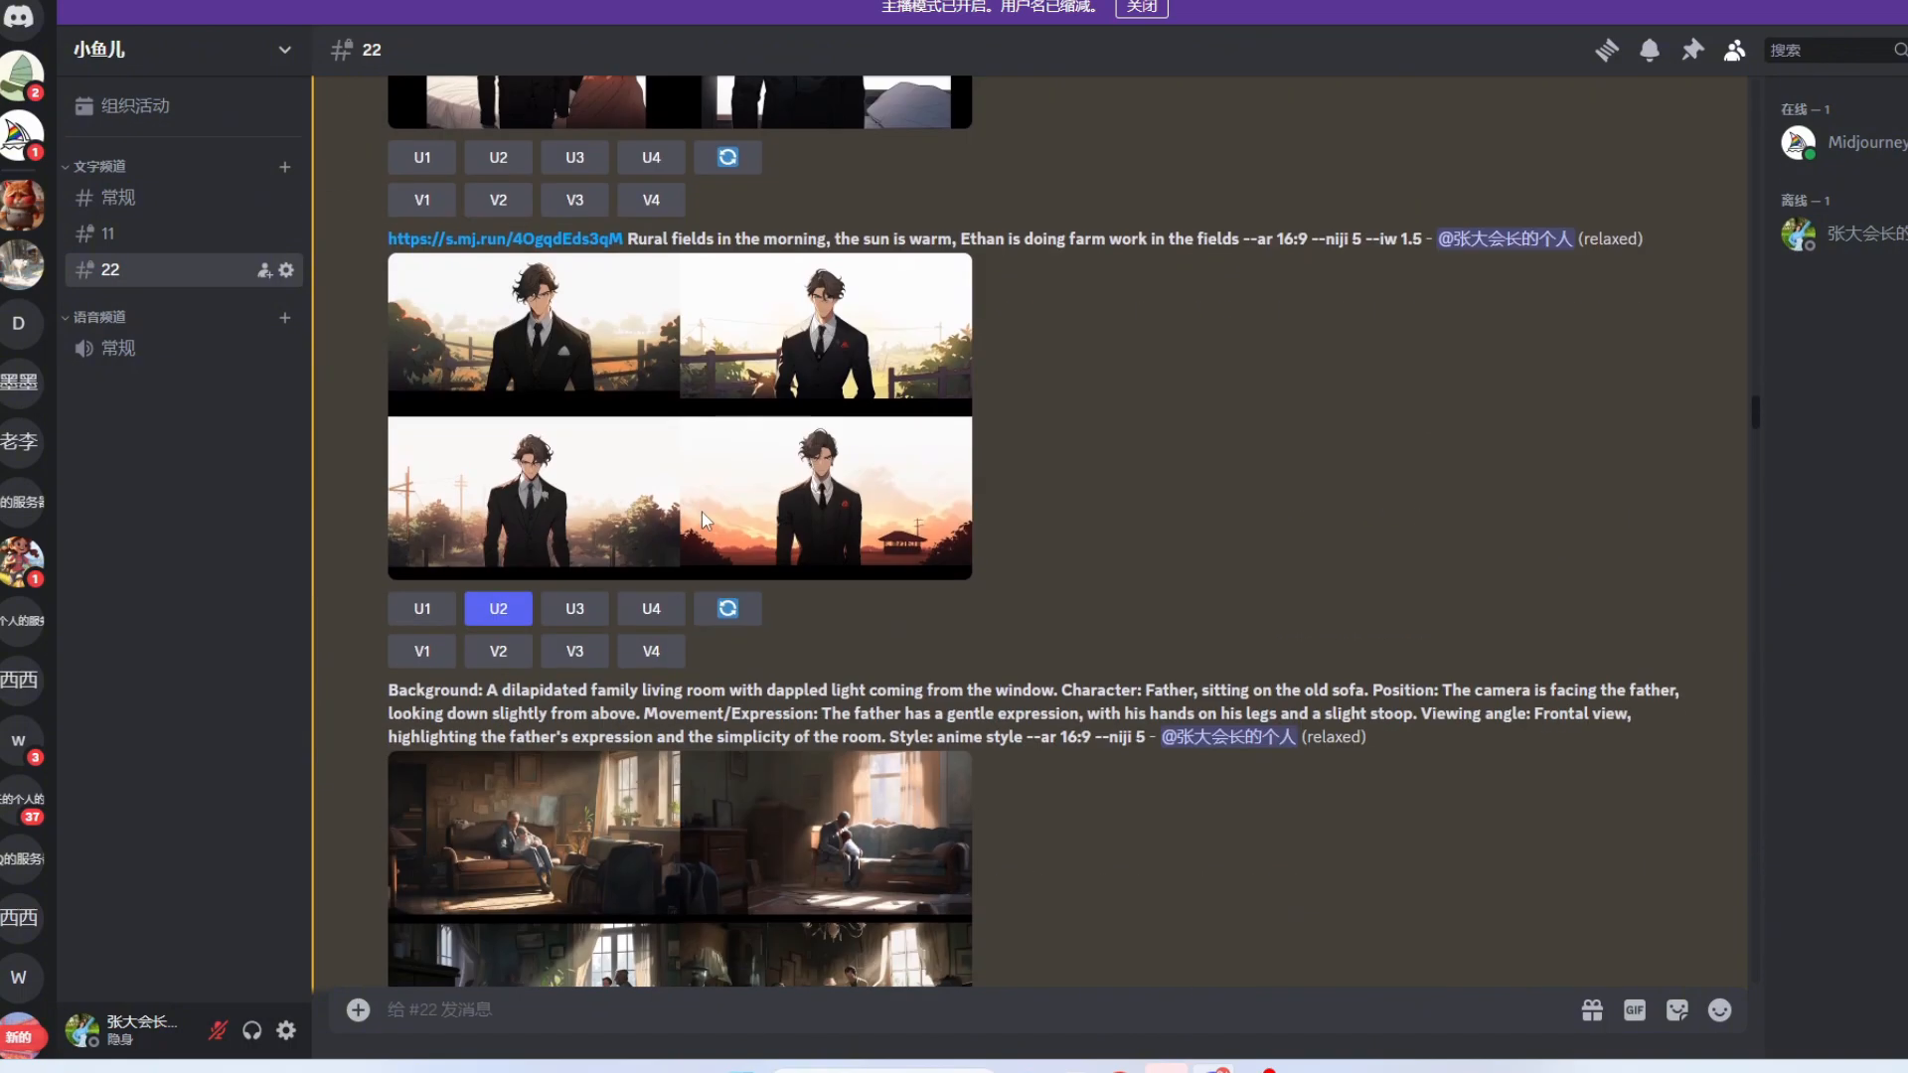
{"action": "scroll", "coordinate": [763, 410], "scroll_direction": "down", "scroll_amount": 5}
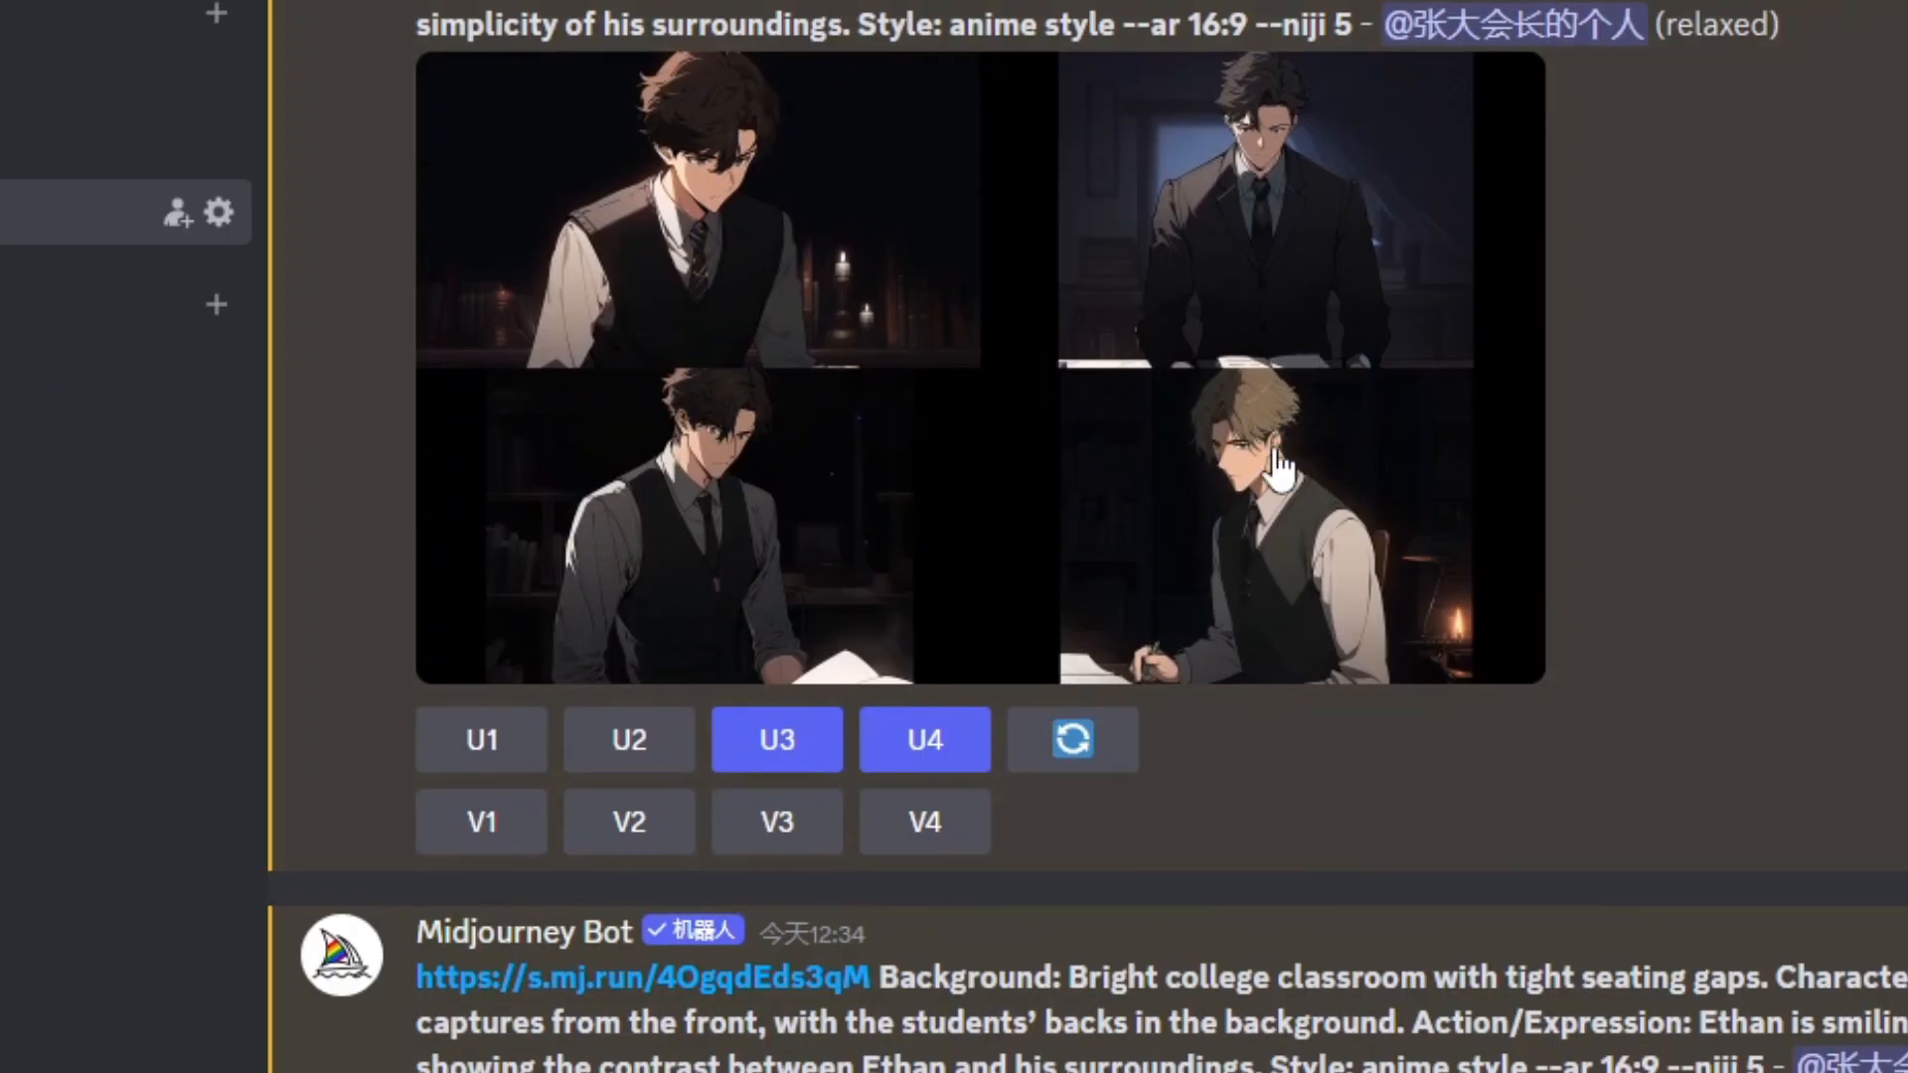
{"action": "scroll", "coordinate": [727, 392], "scroll_direction": "down", "scroll_amount": 3}
{"action": "scroll", "coordinate": [1071, 450], "scroll_direction": "down", "scroll_amount": 10}
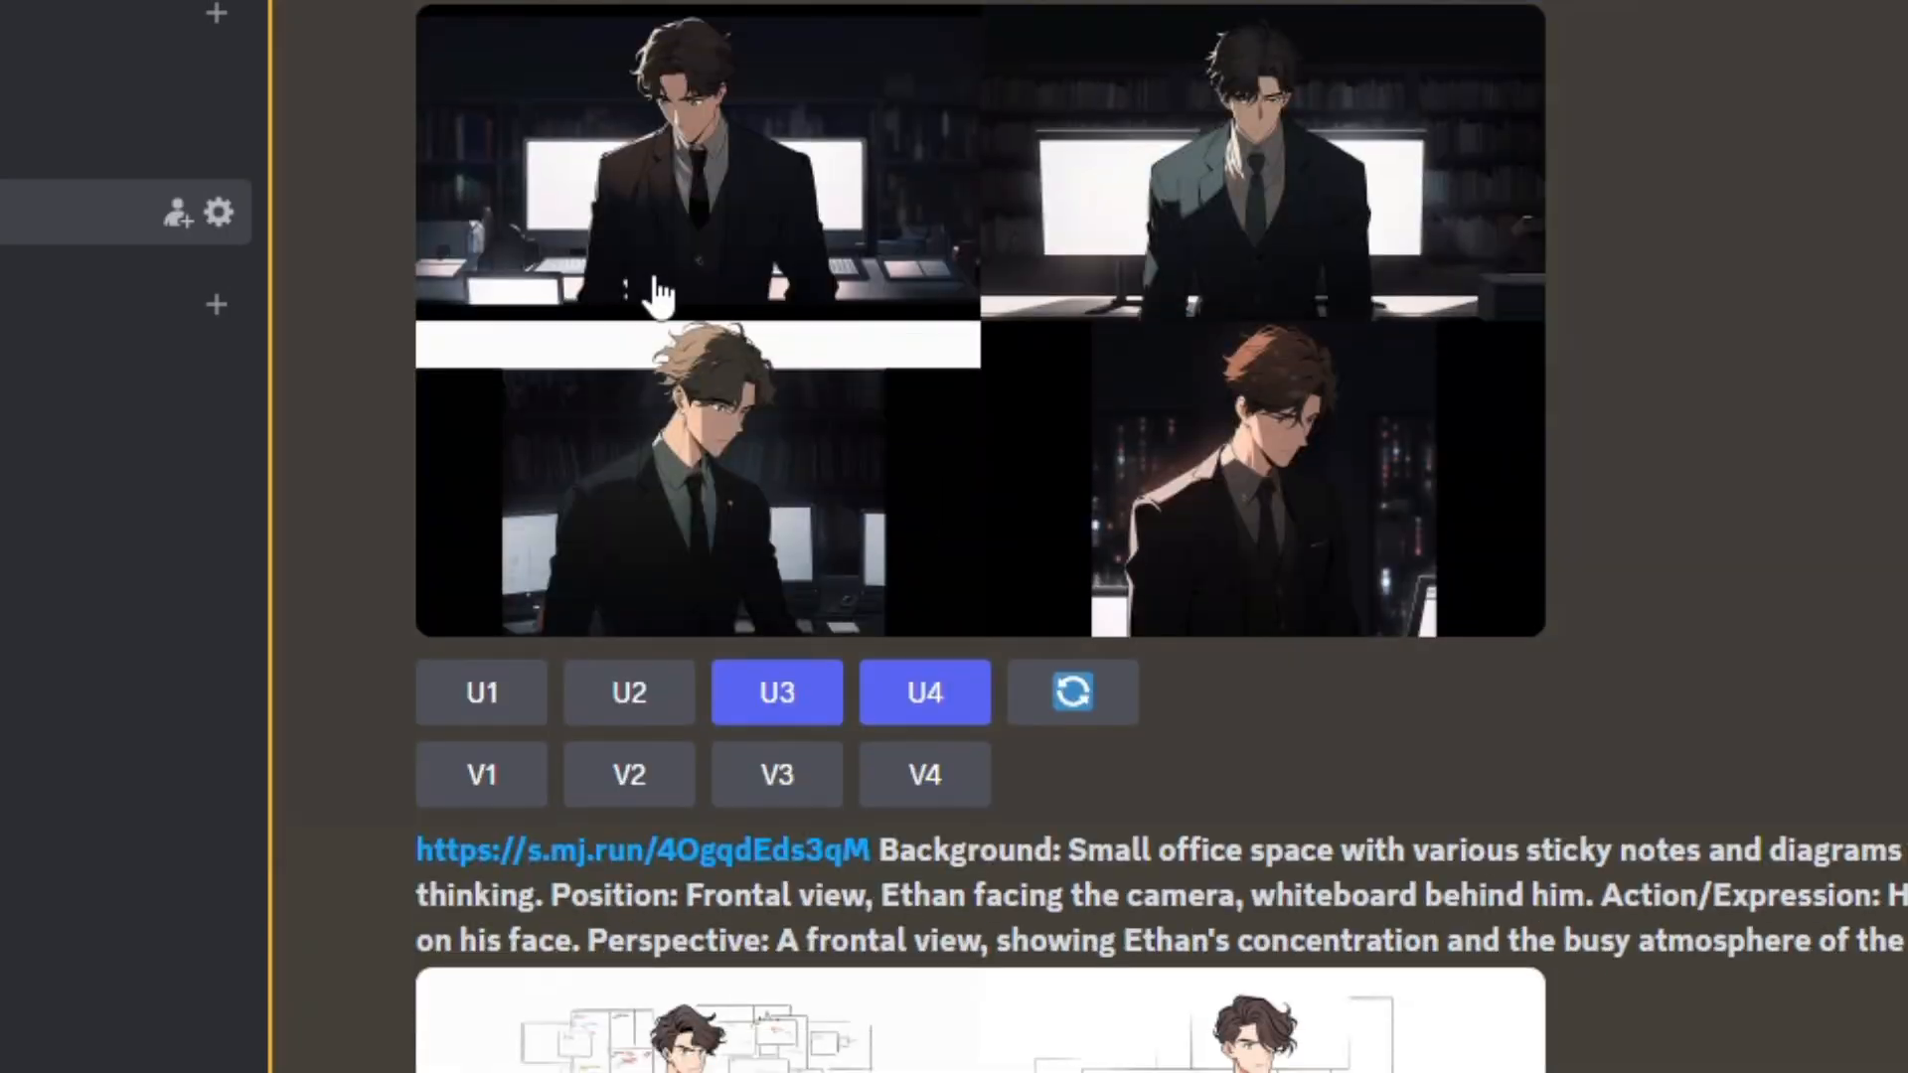
{"action": "scroll", "coordinate": [1041, 380], "scroll_direction": "down", "scroll_amount": 5}
{"action": "scroll", "coordinate": [1034, 393], "scroll_direction": "down", "scroll_amount": 8}
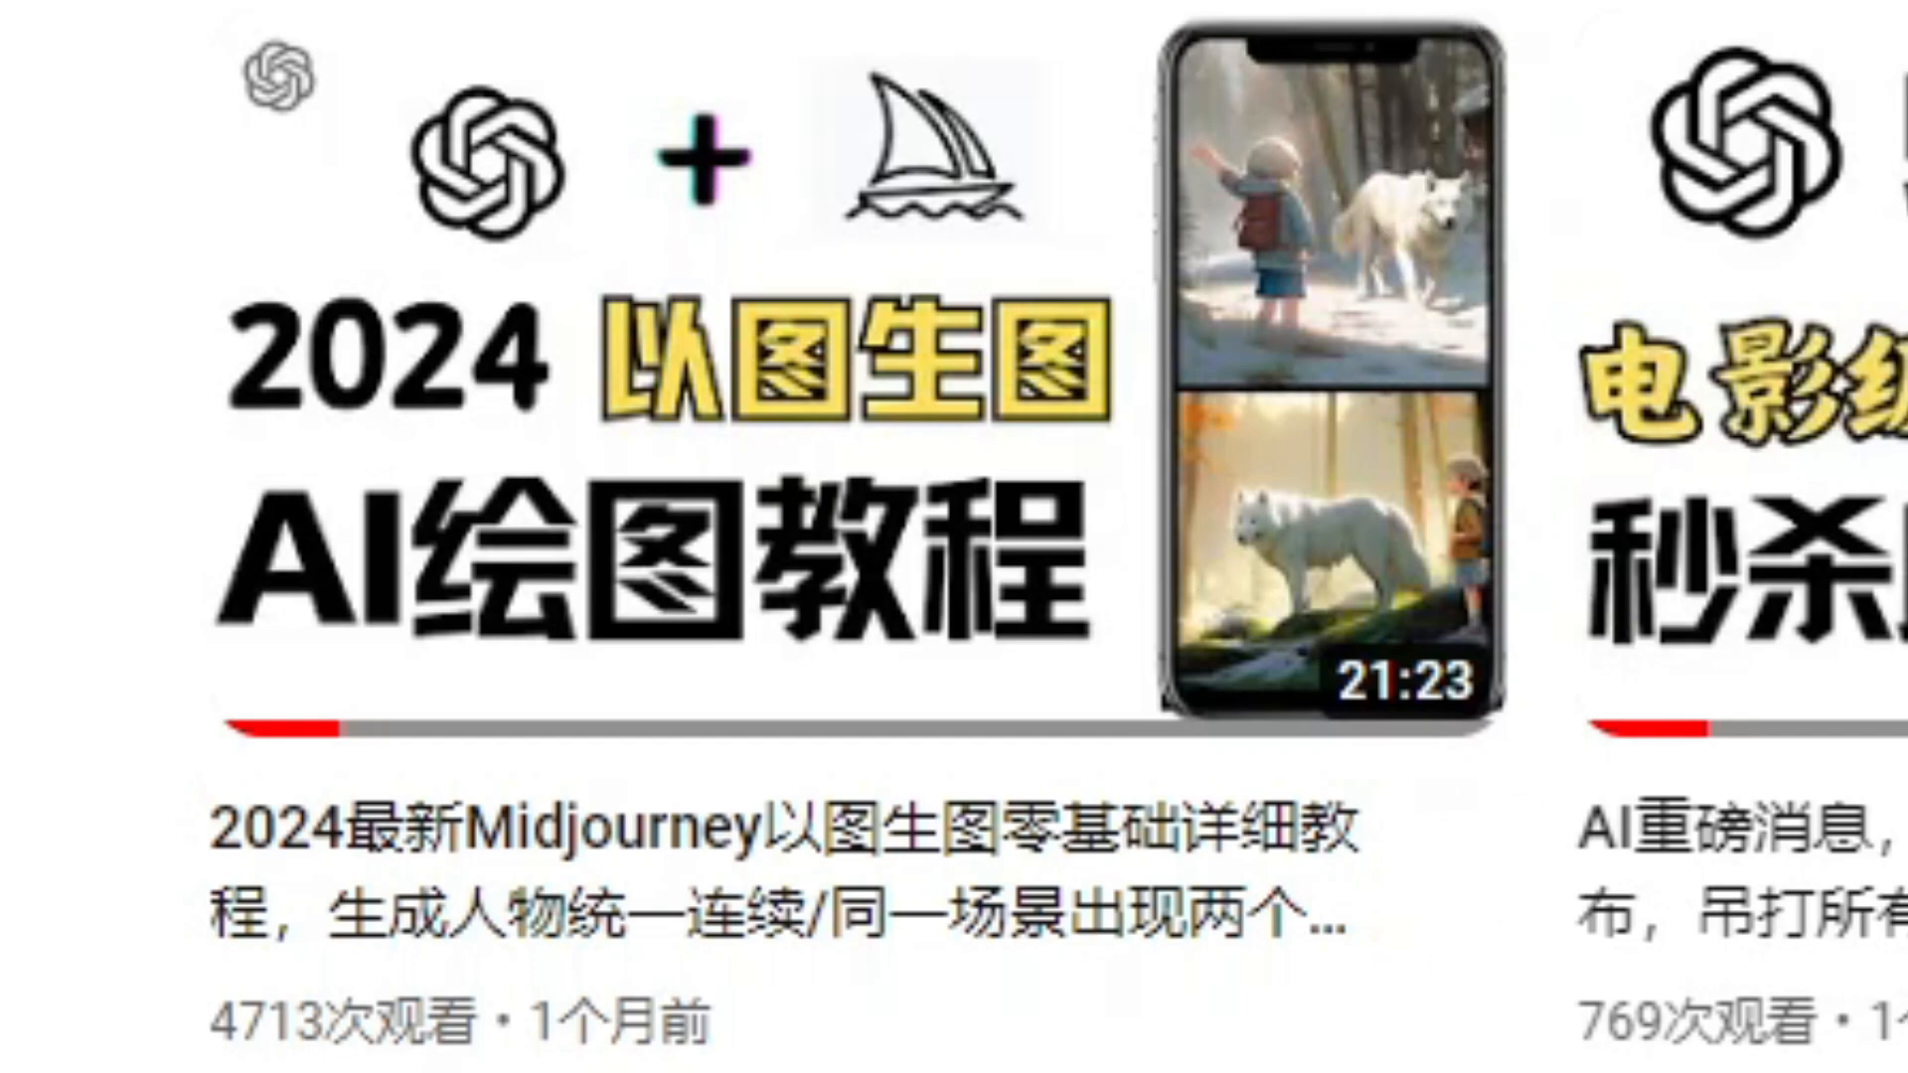
Step: Examine the old man in bed, crowded bus, rooftop and rural field prompts for their image link, description and parameter structure
{"action": "mouse_move", "coordinate": [1345, 1039]}
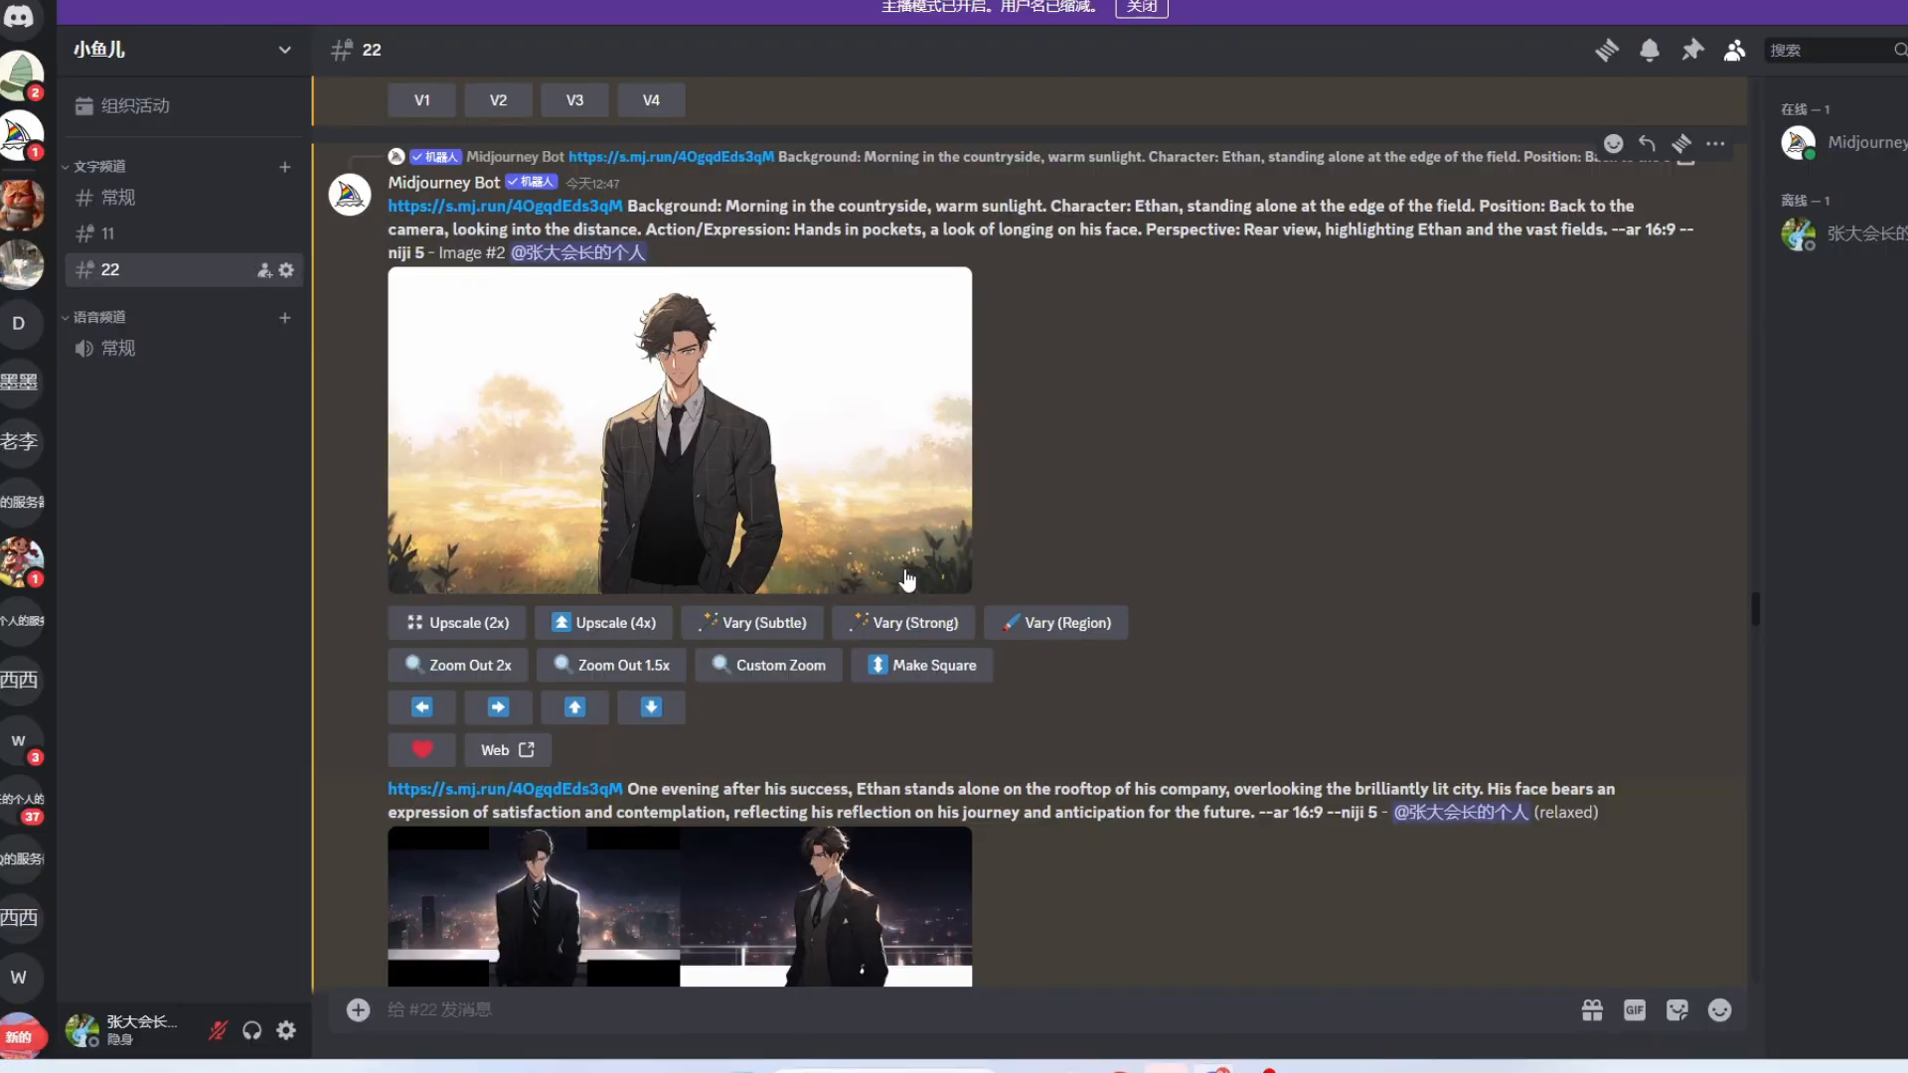
{"action": "scroll", "coordinate": [700, 485], "scroll_direction": "up", "scroll_amount": 15}
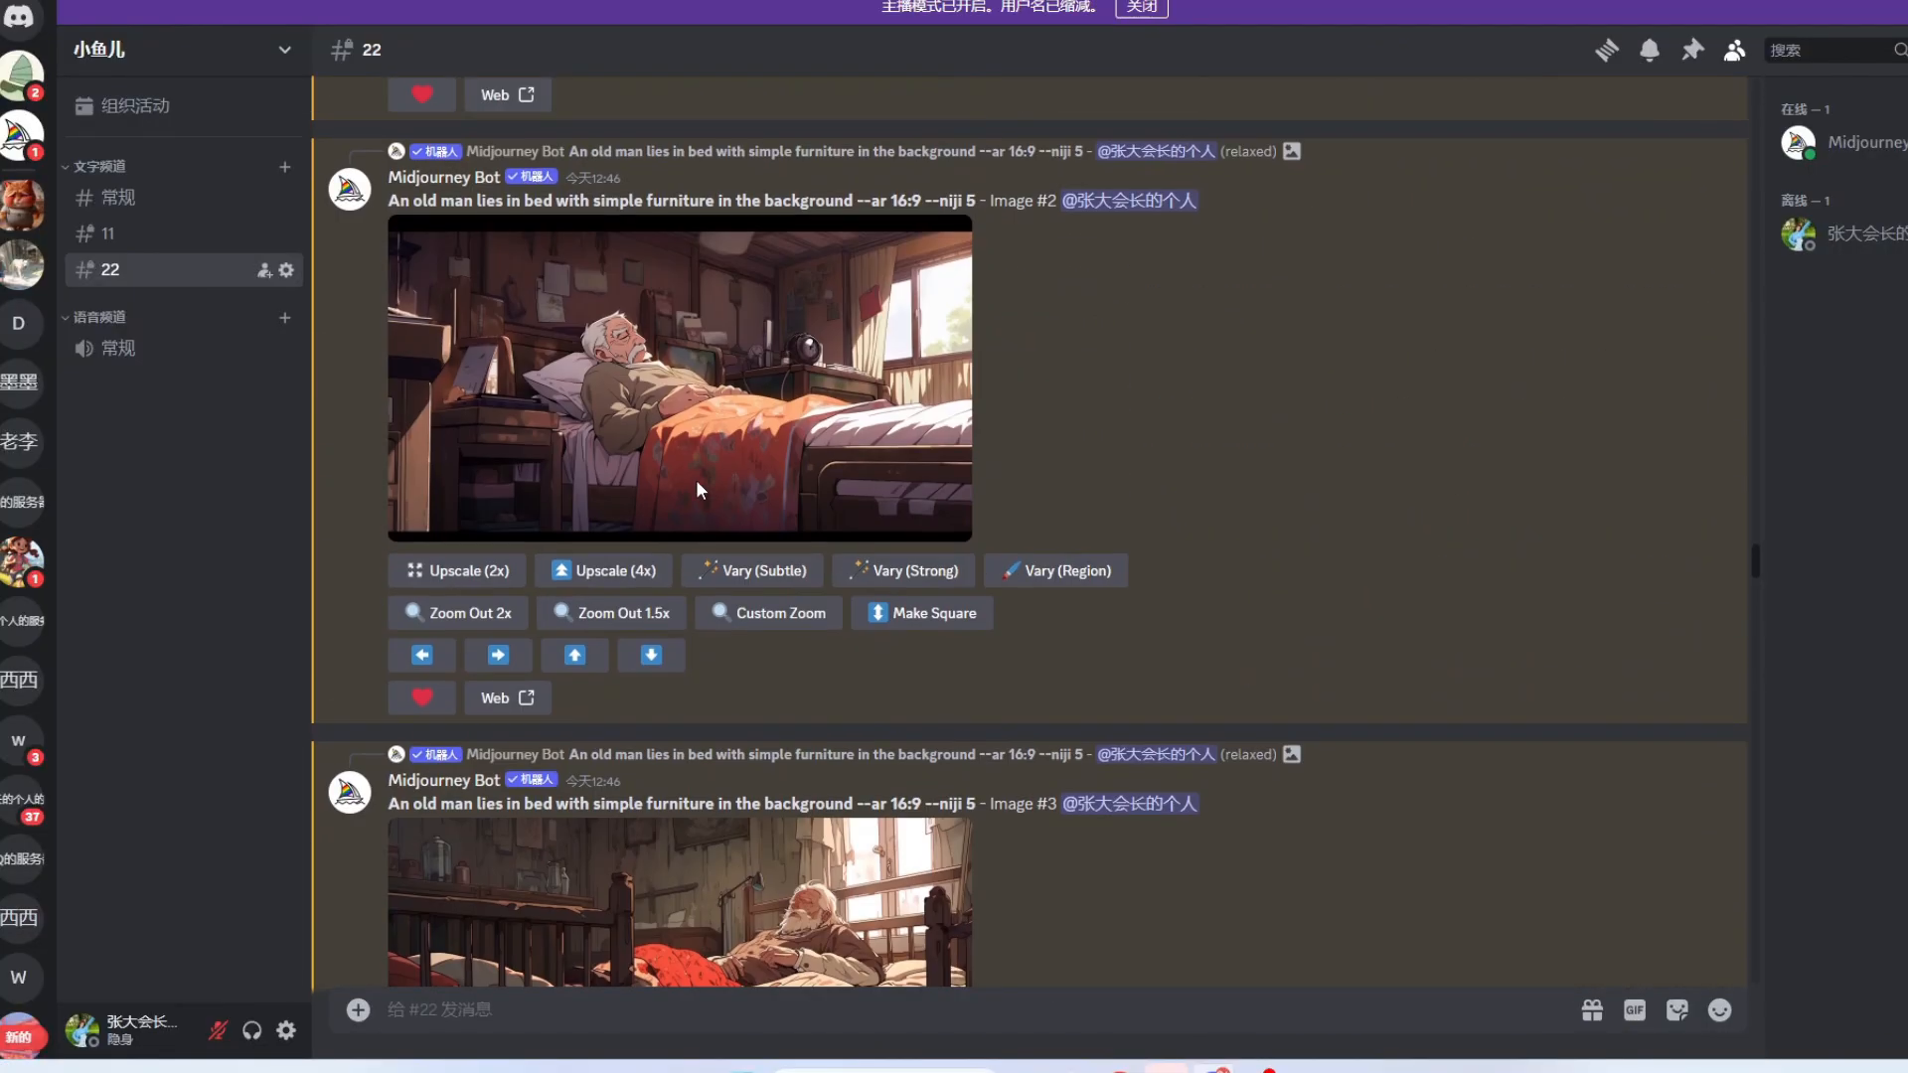
{"action": "scroll", "coordinate": [696, 479], "scroll_direction": "down", "scroll_amount": 8}
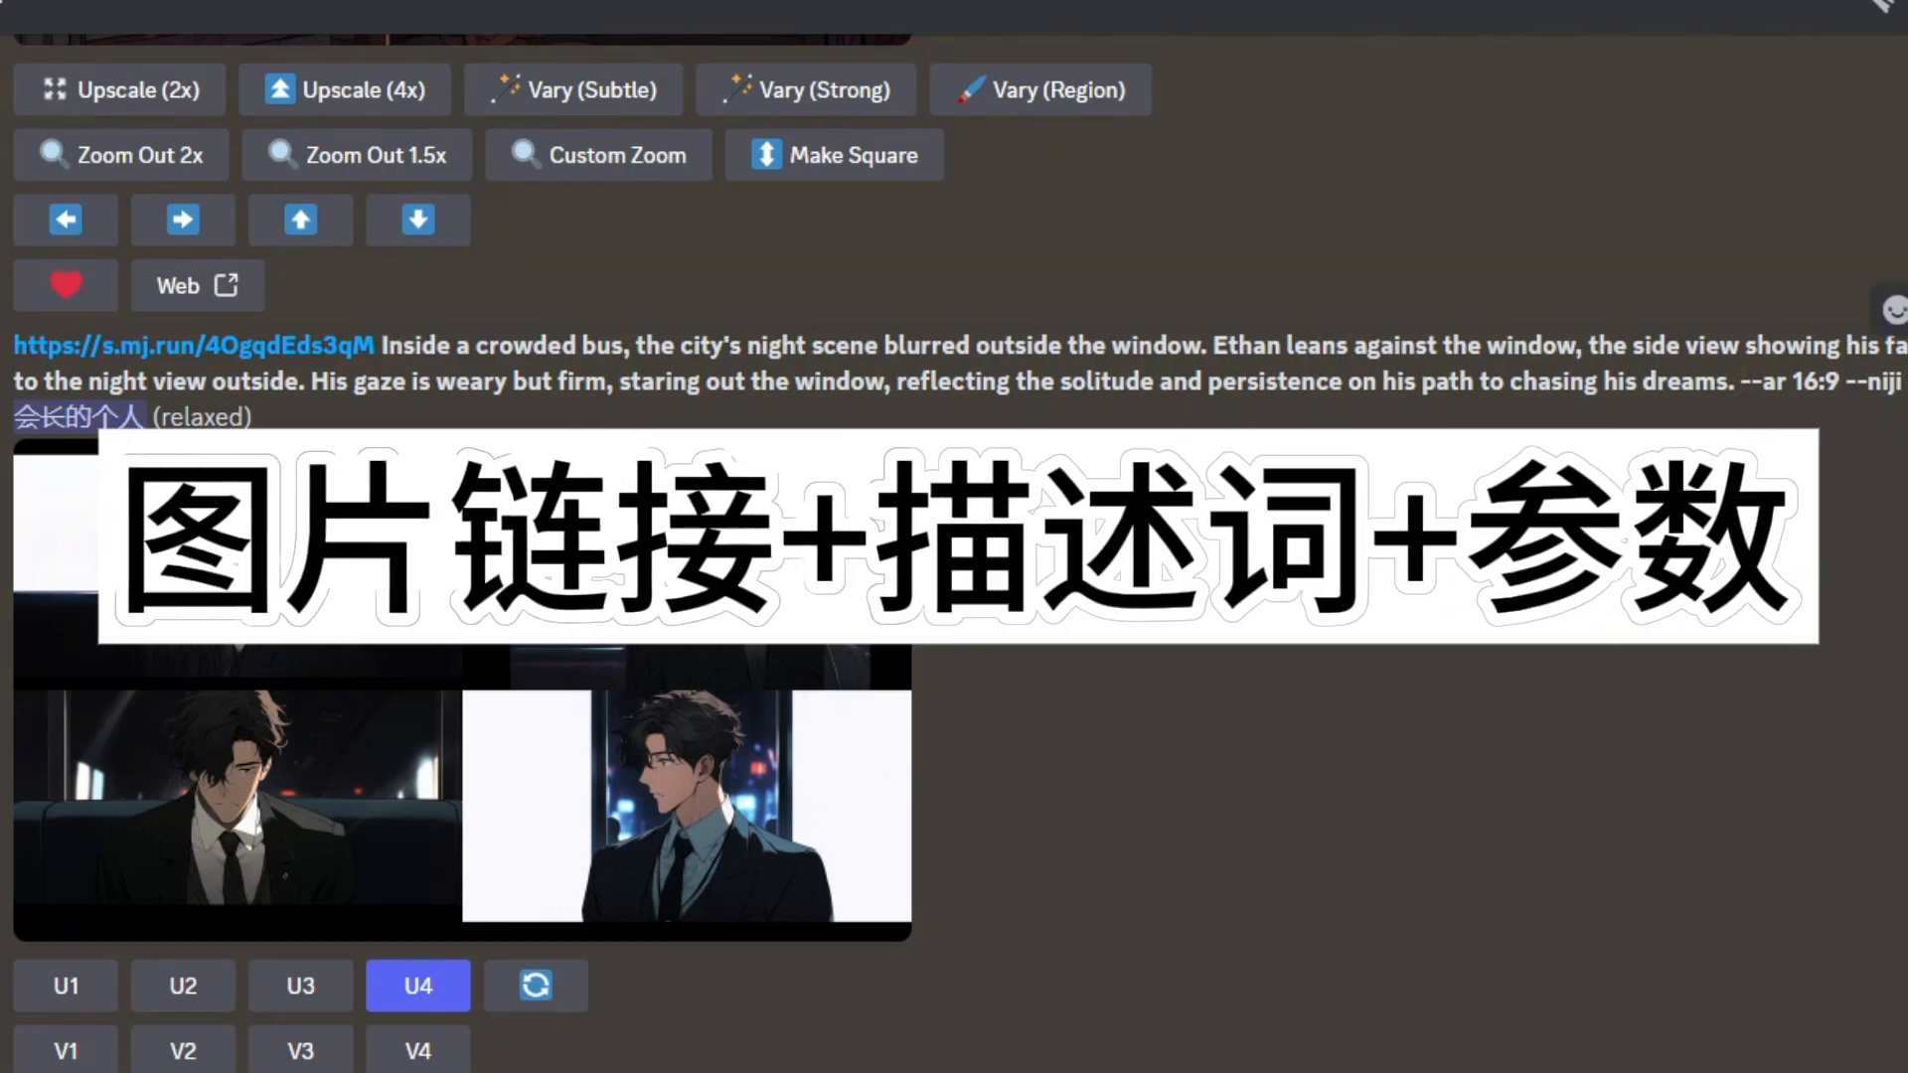
{"action": "scroll", "coordinate": [551, 685], "scroll_direction": "down", "scroll_amount": 10}
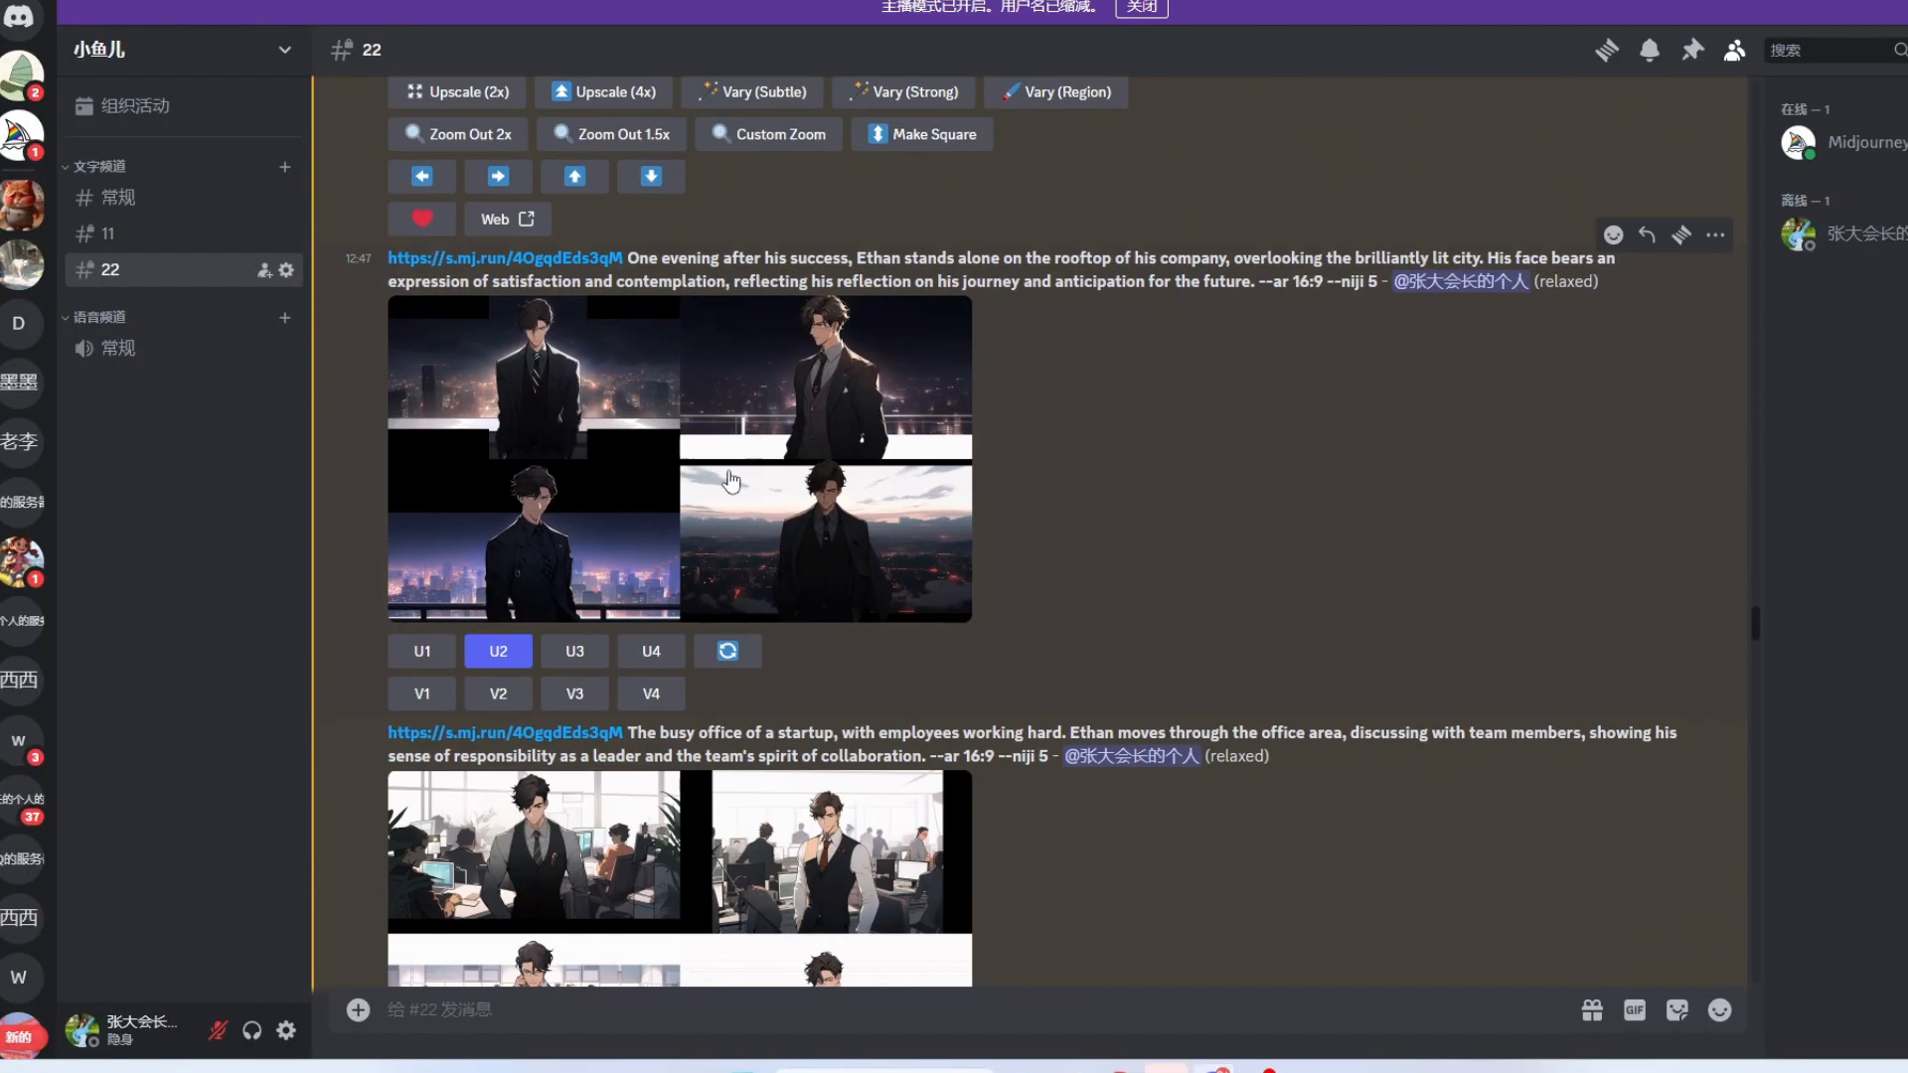
{"action": "left_click", "coordinate": [689, 507]}
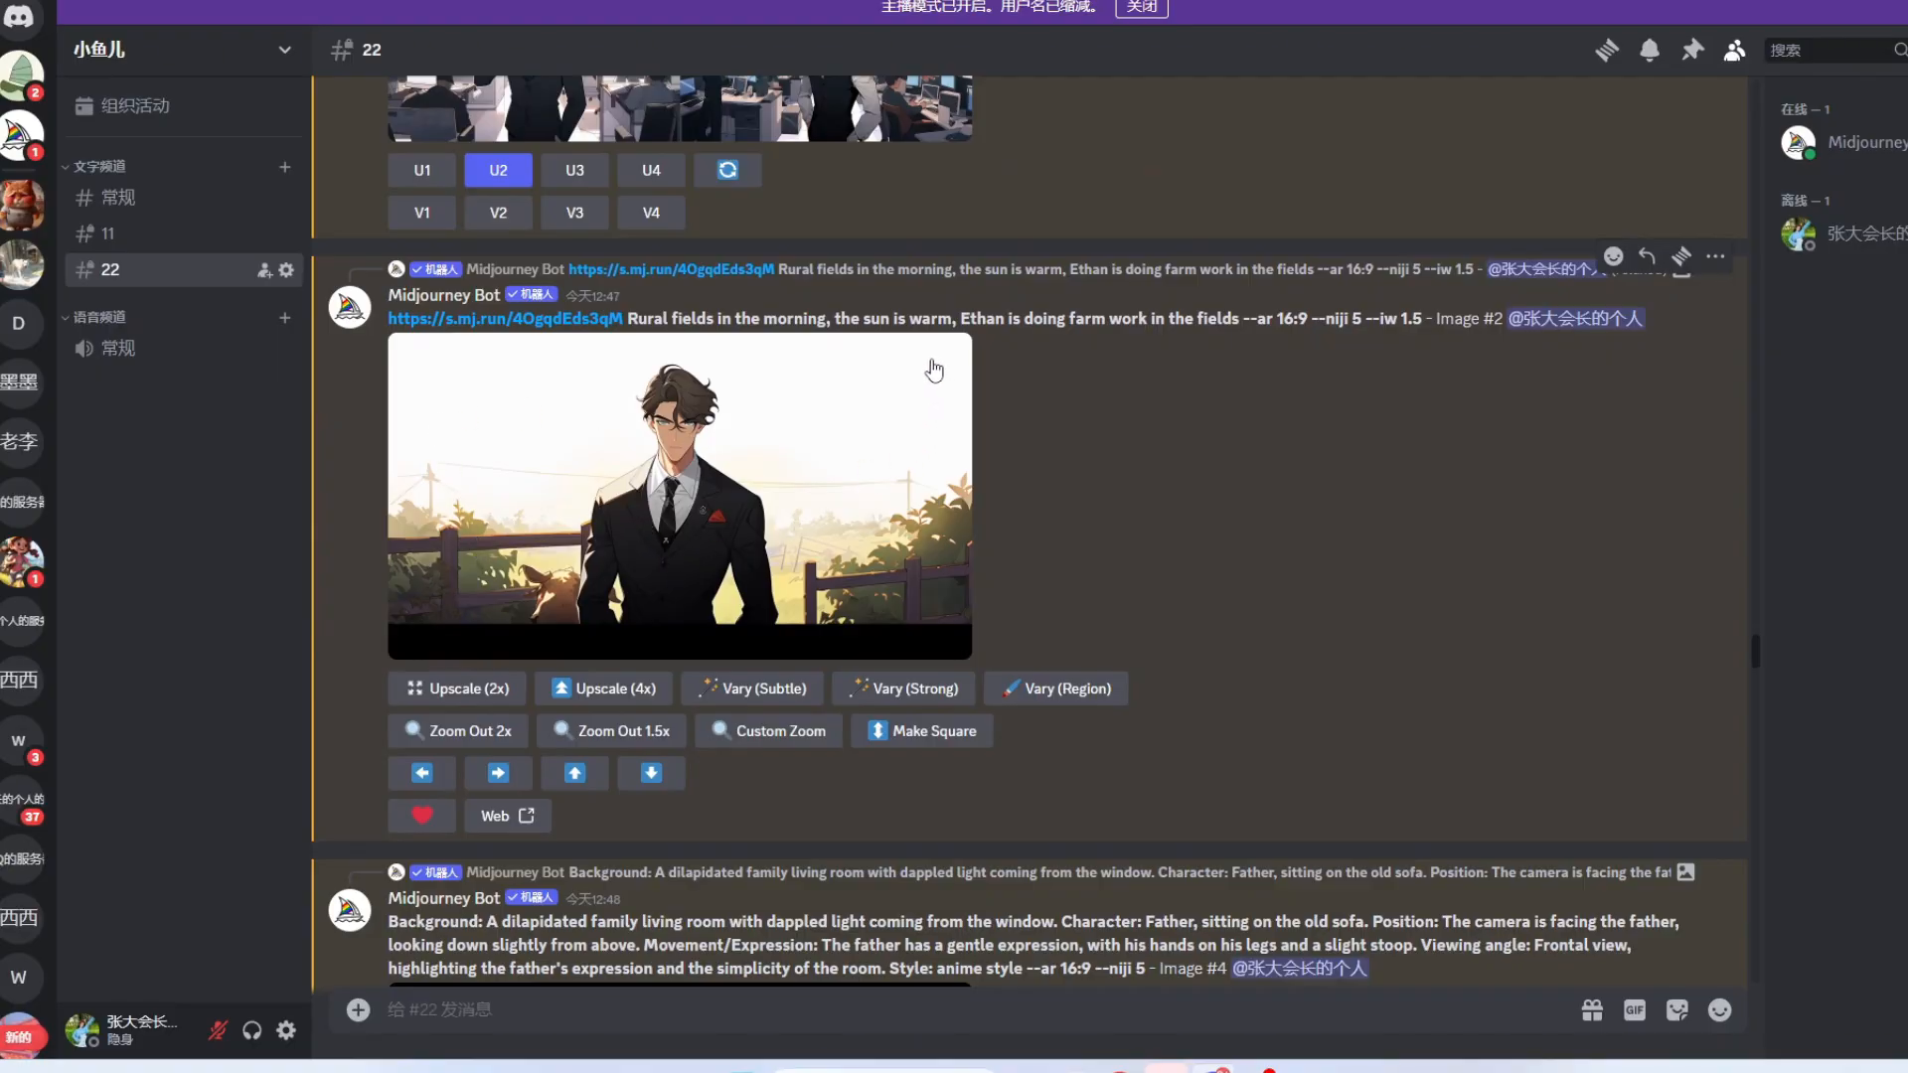
Step: Enlarge the upscaled rural morning fields image of Ethan and save it as a PNG in the 漫画解说视频3 folder
{"action": "left_click", "coordinate": [809, 454]}
{"action": "right_click", "coordinate": [1086, 443]}
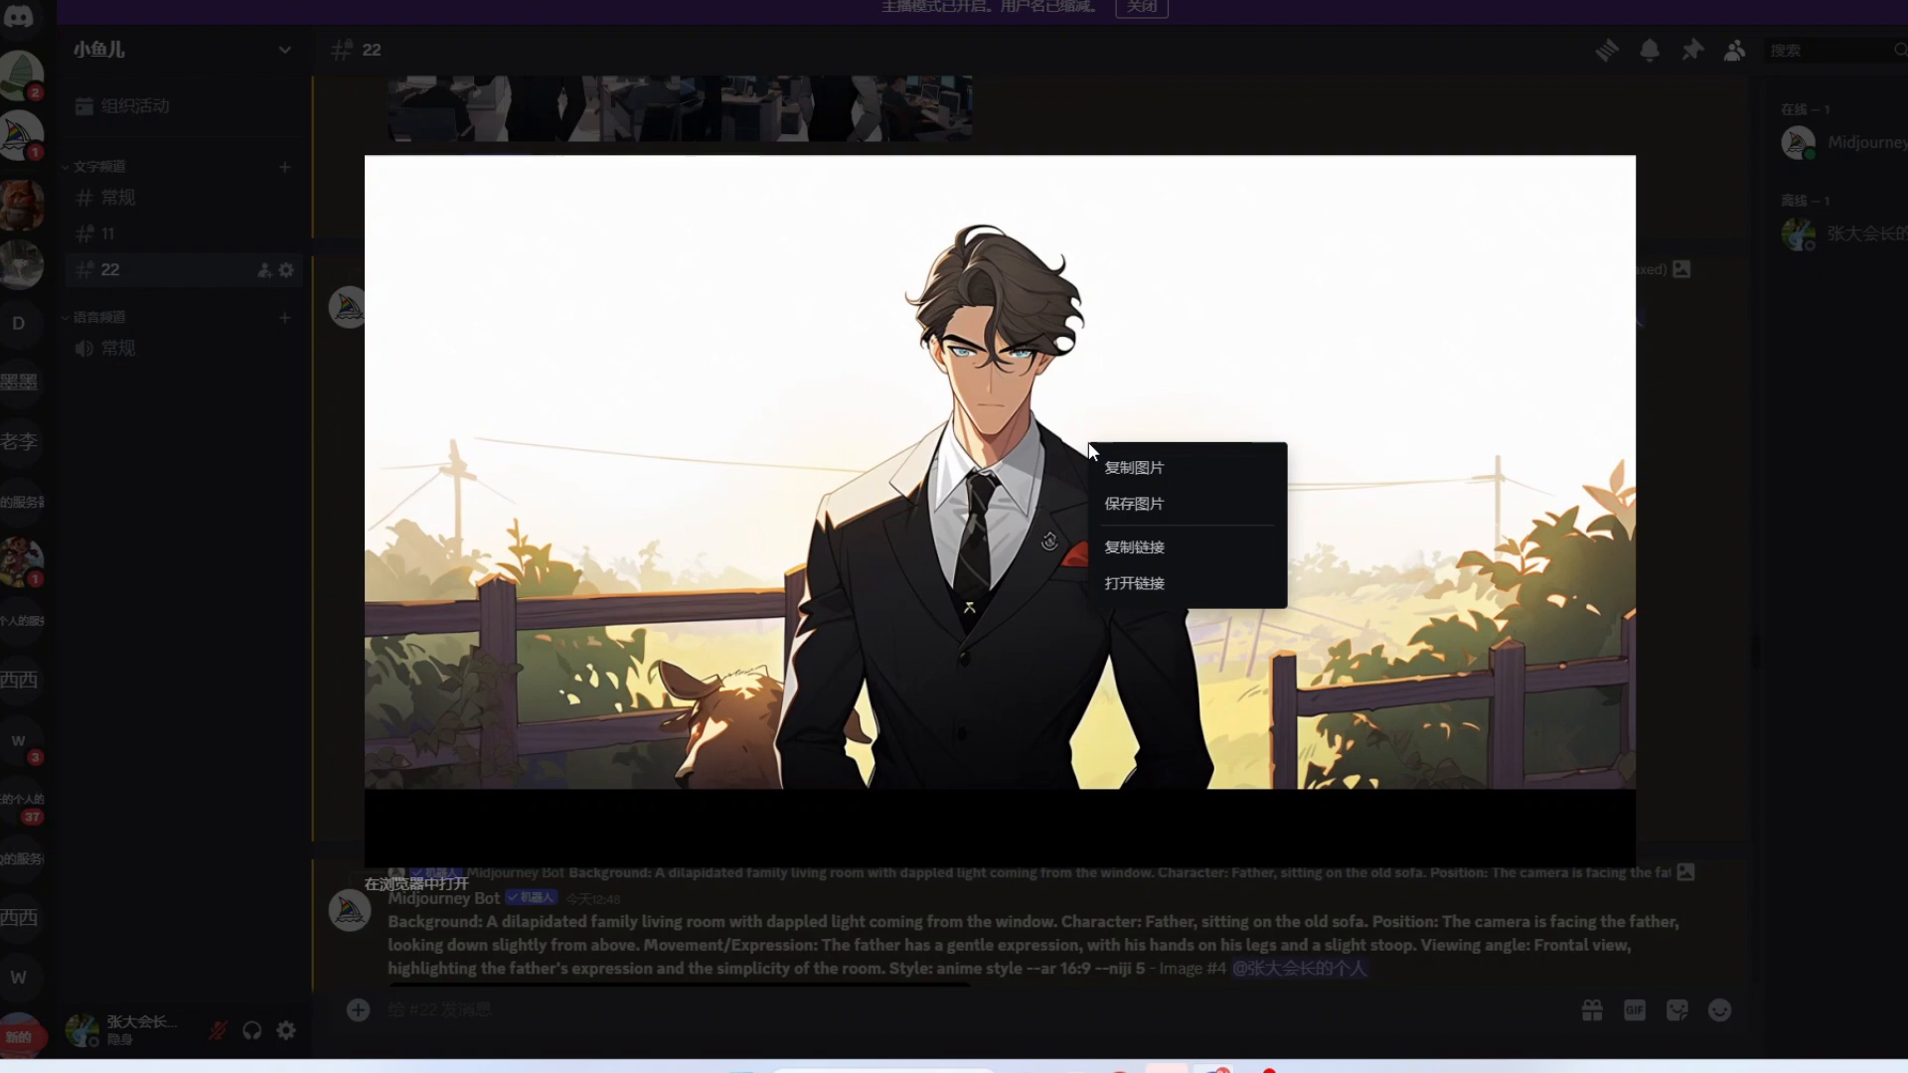
{"action": "left_click", "coordinate": [1141, 504]}
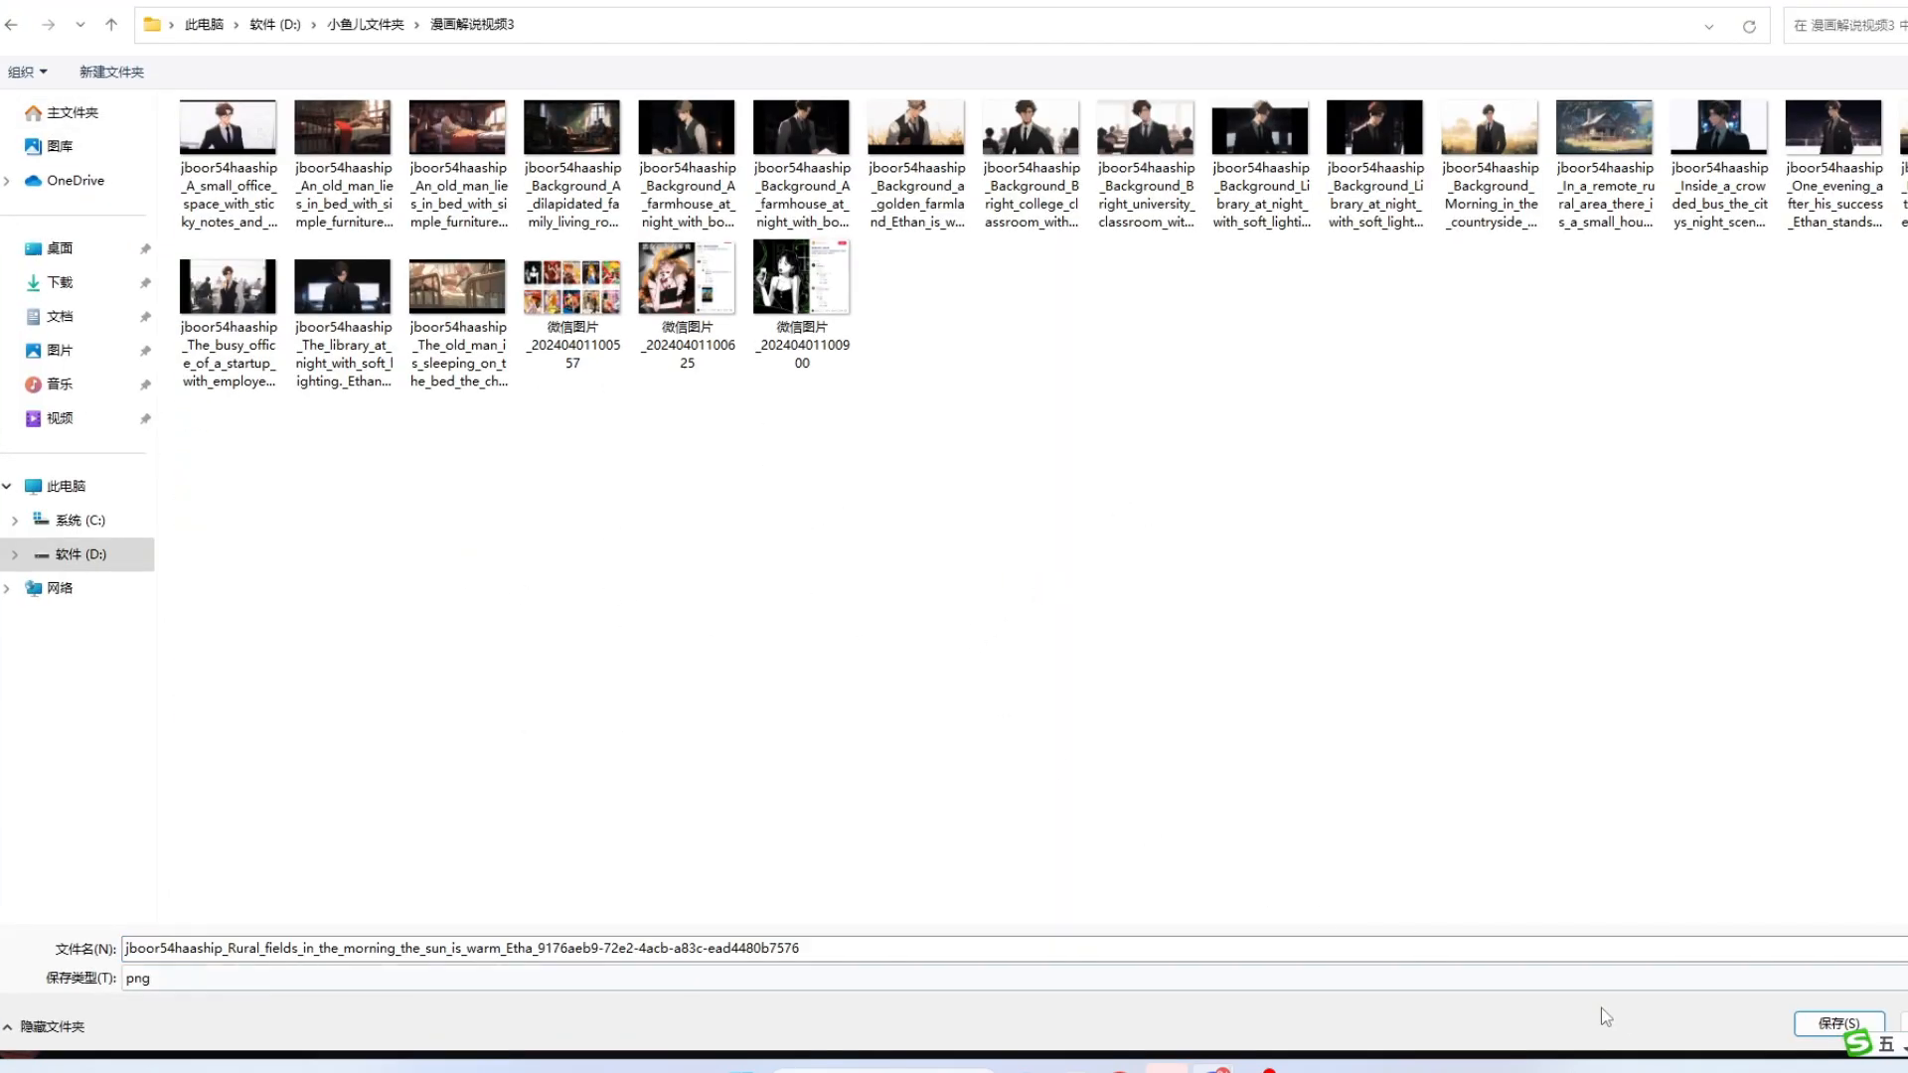
{"action": "left_click", "coordinate": [1838, 1023]}
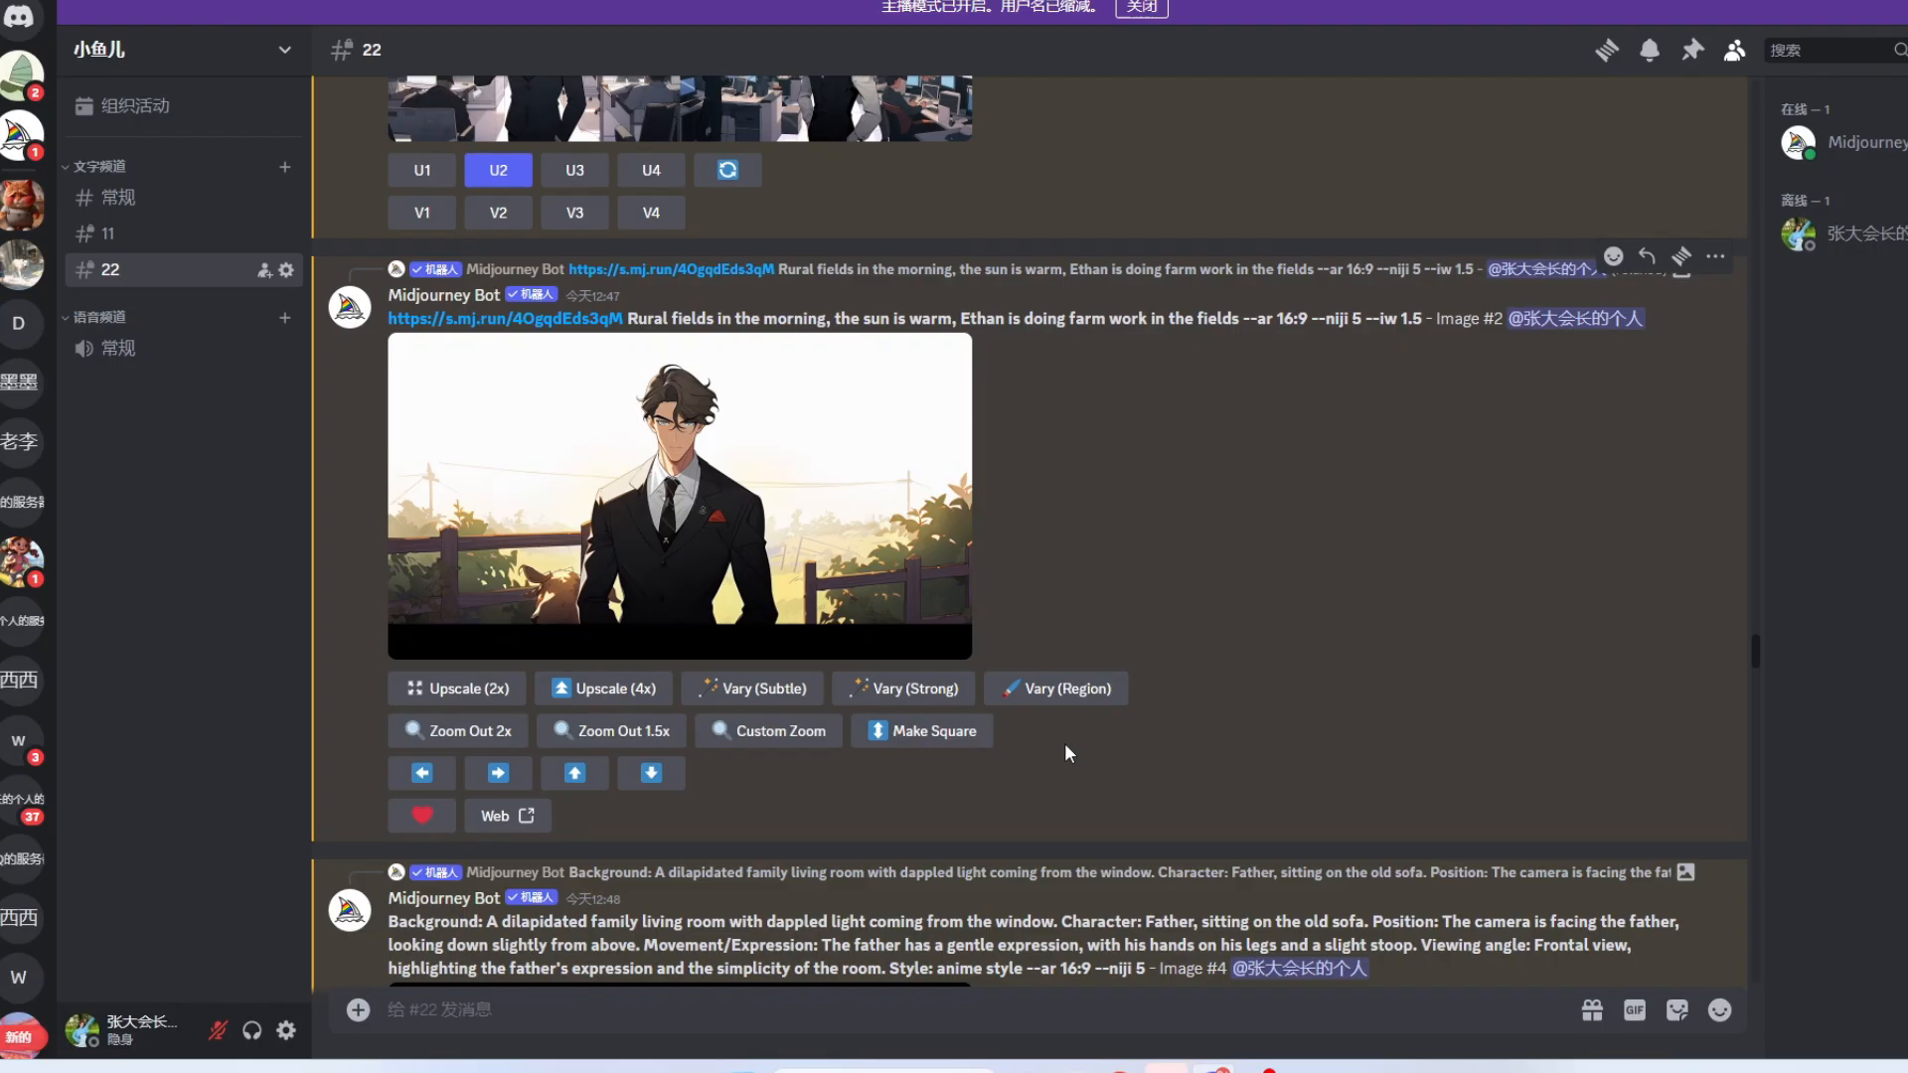
Step: Compare the rooftop and startup office grids with the rural fields image, checking character consistency and the --iw 1.5 parameter
{"action": "scroll", "coordinate": [1064, 743], "scroll_direction": "up", "scroll_amount": 10}
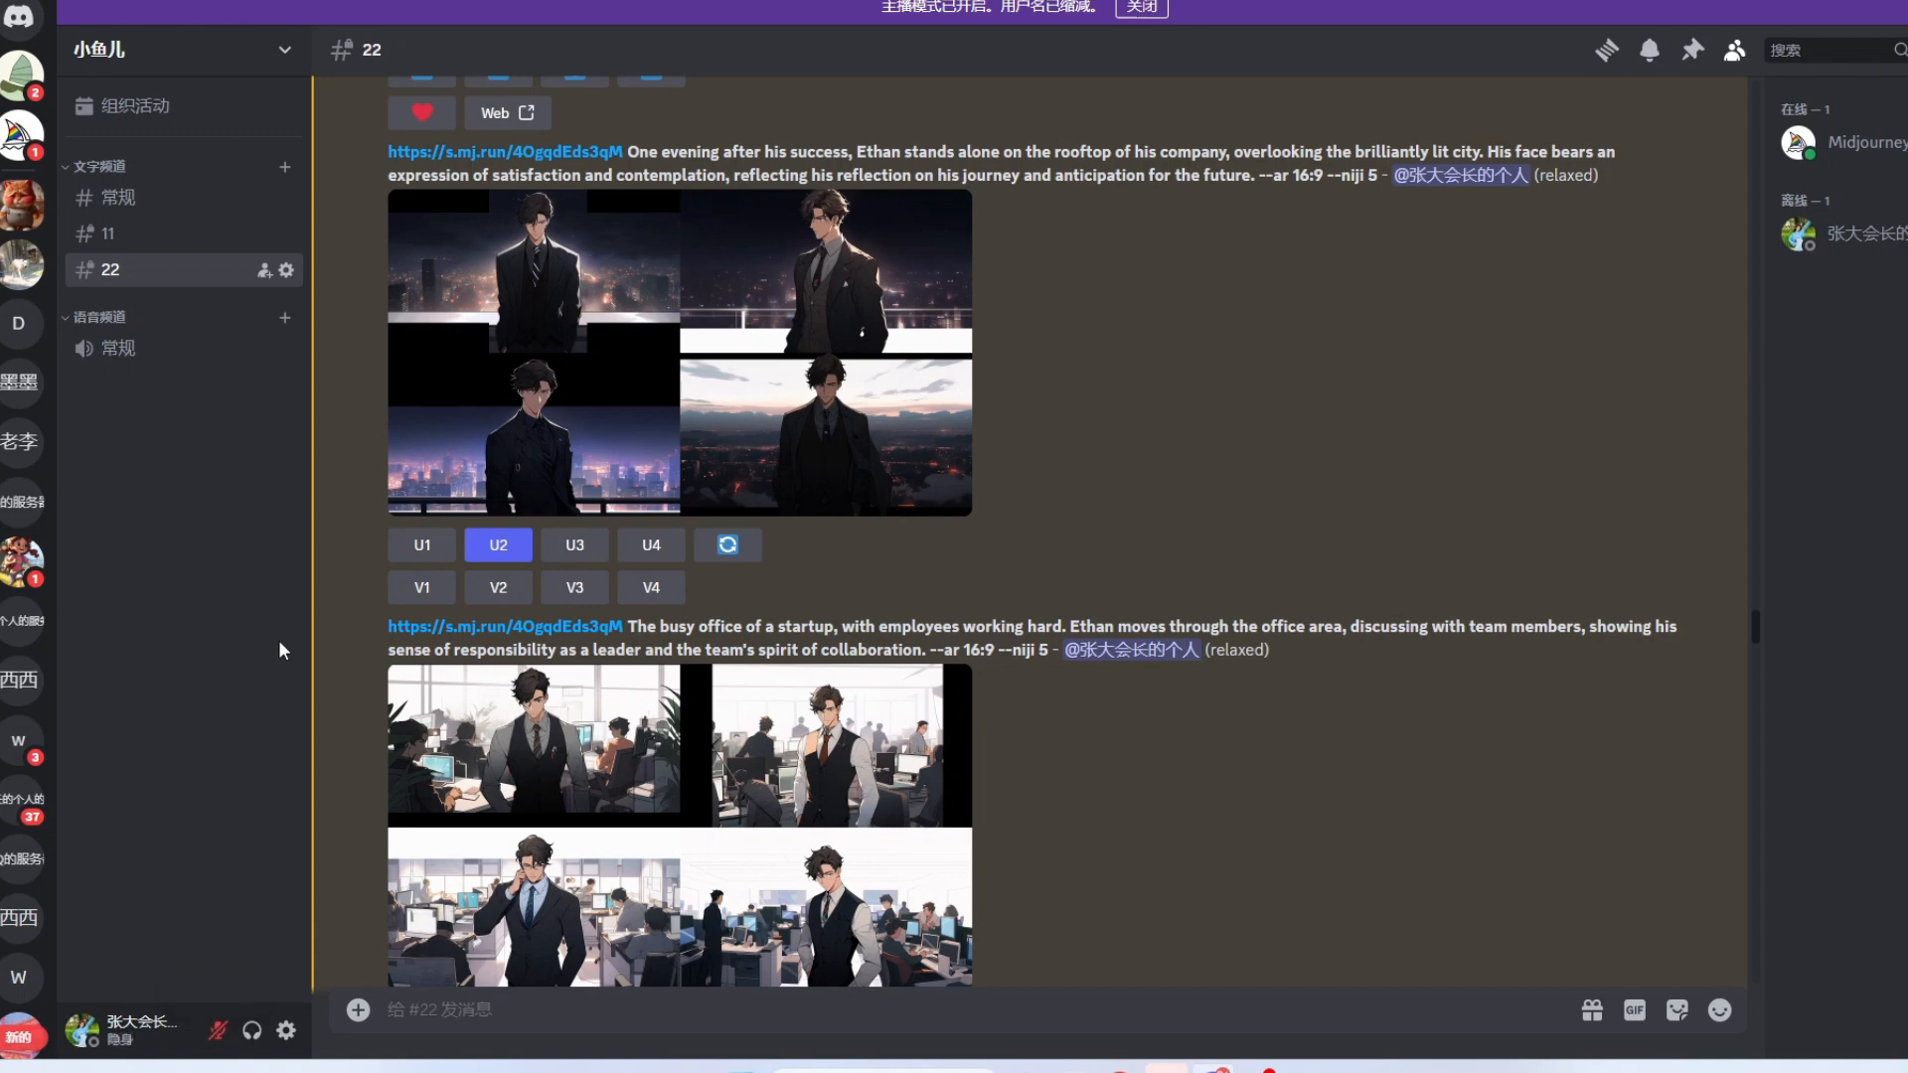
{"action": "scroll", "coordinate": [1123, 526], "scroll_direction": "up", "scroll_amount": 2}
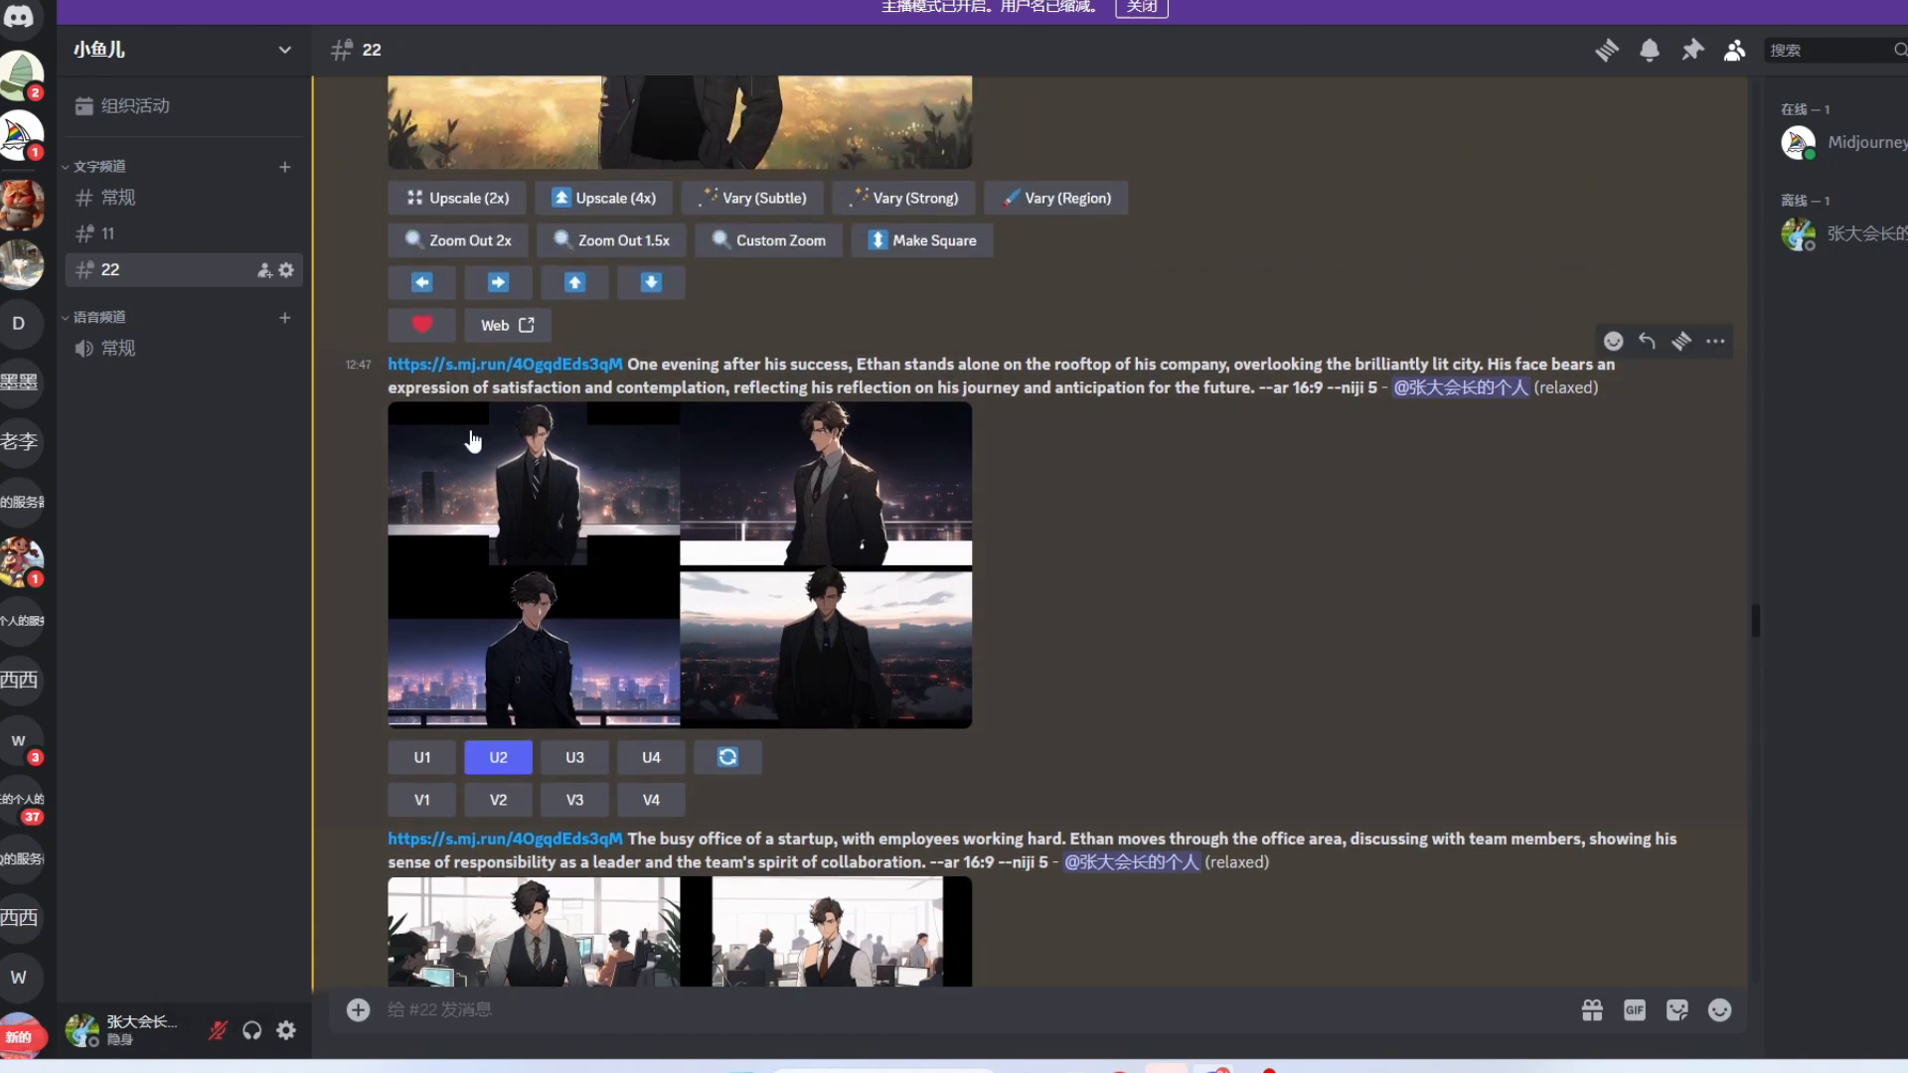
{"action": "scroll", "coordinate": [1119, 658], "scroll_direction": "down", "scroll_amount": 6}
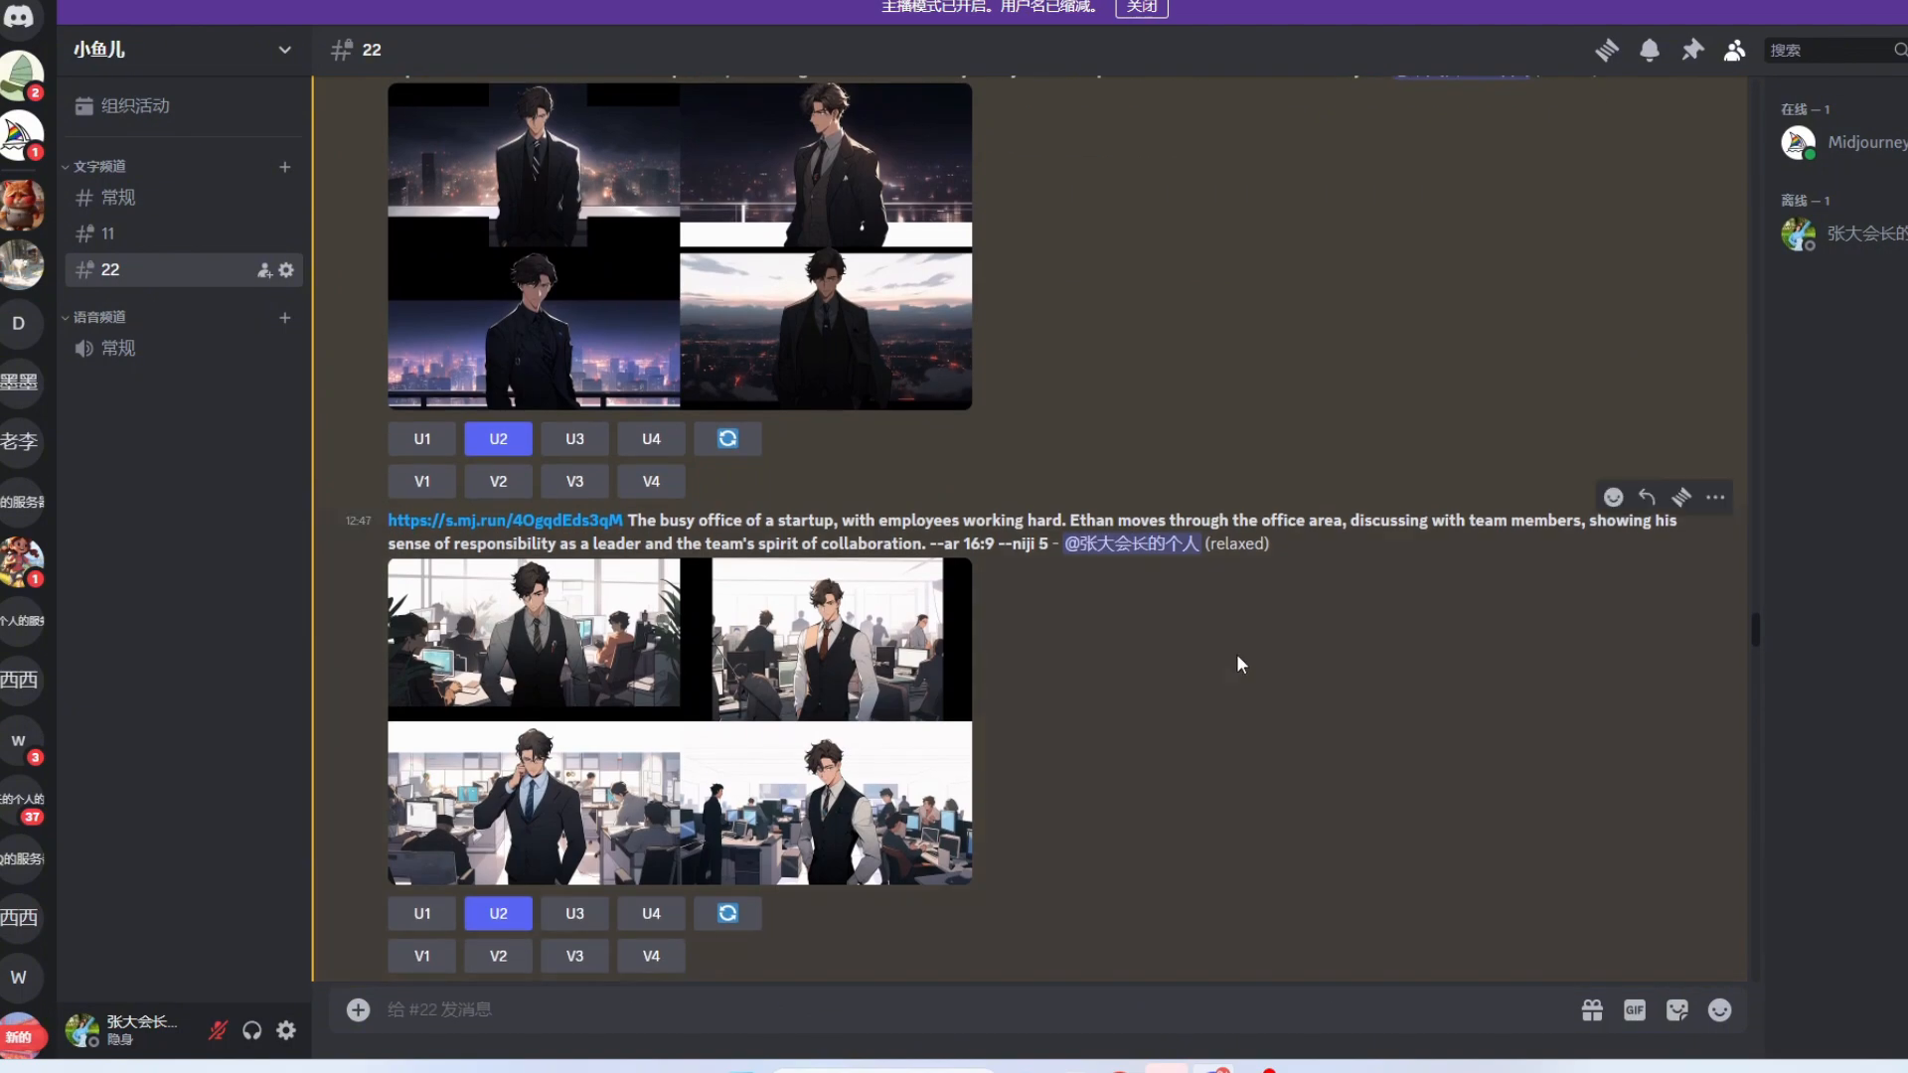
{"action": "scroll", "coordinate": [1221, 558], "scroll_direction": "down", "scroll_amount": 3}
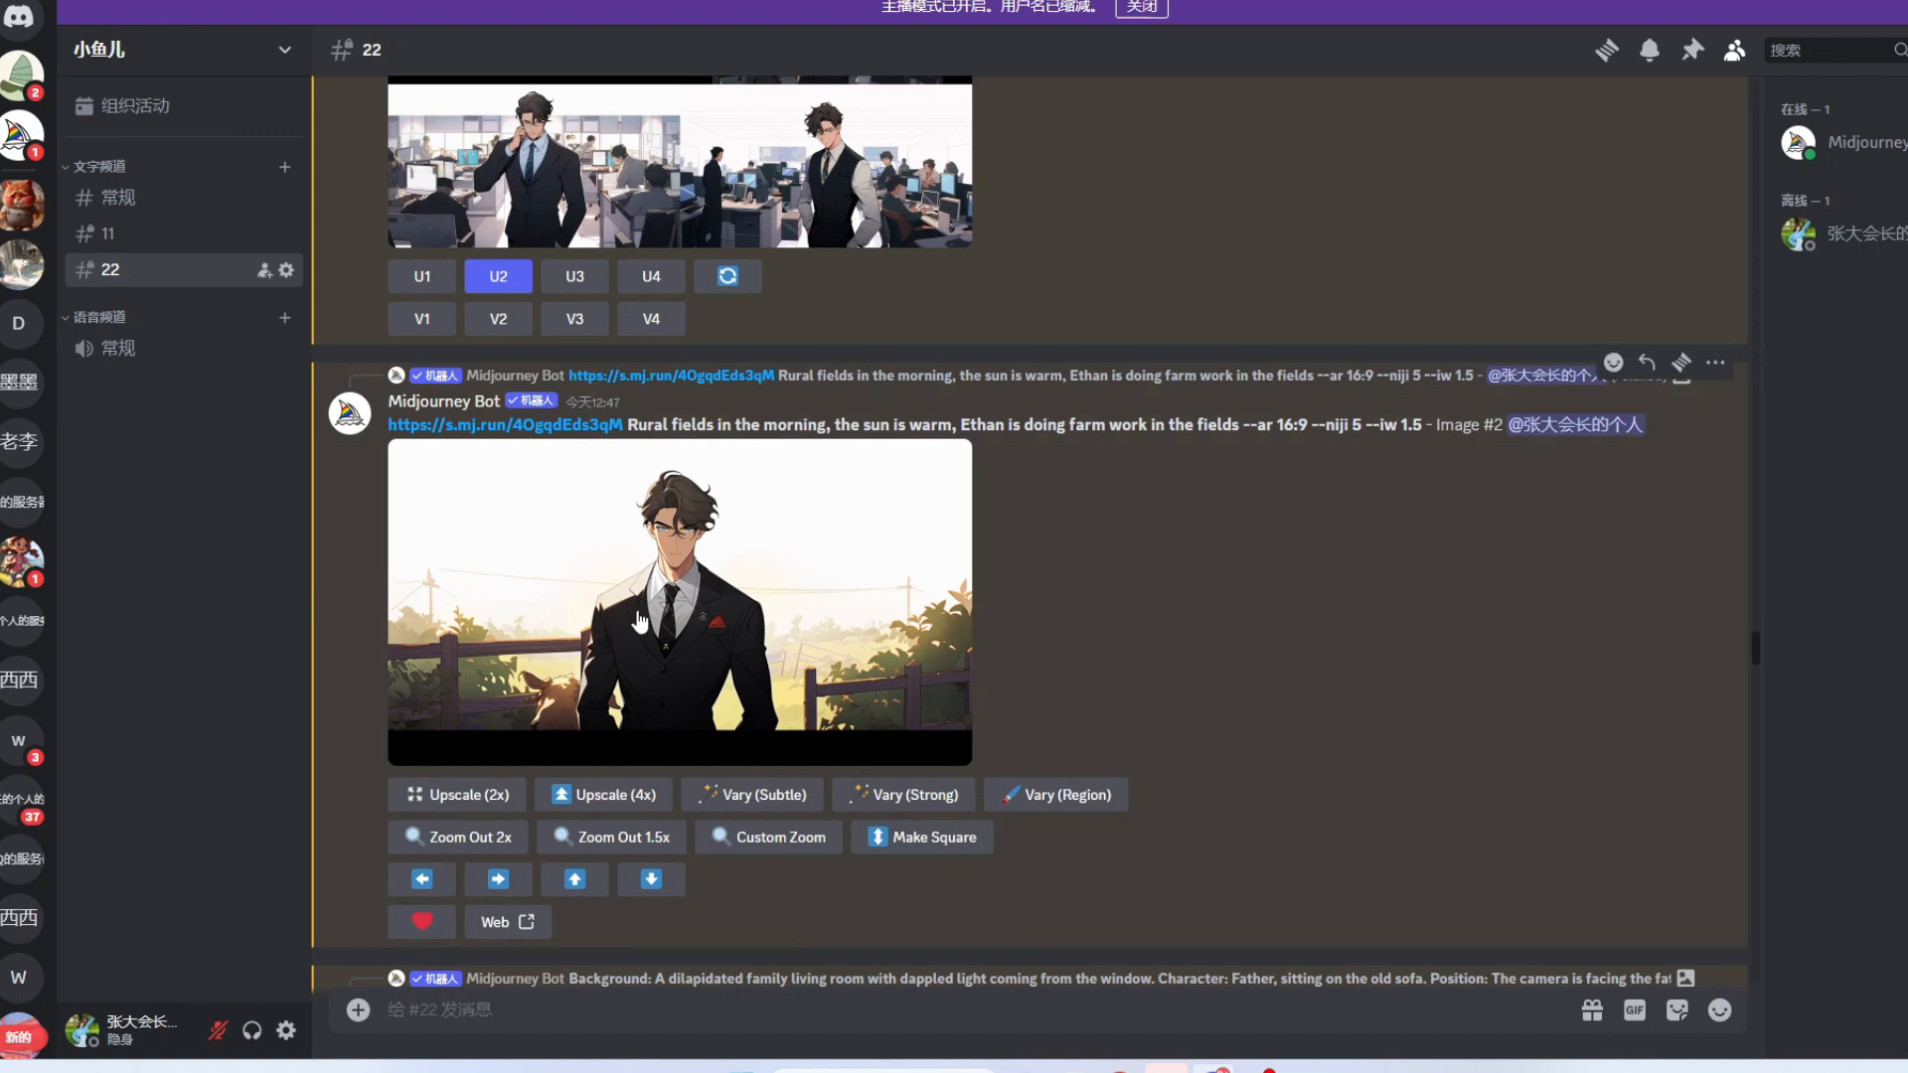
{"action": "scroll", "coordinate": [681, 603], "scroll_direction": "up", "scroll_amount": 4}
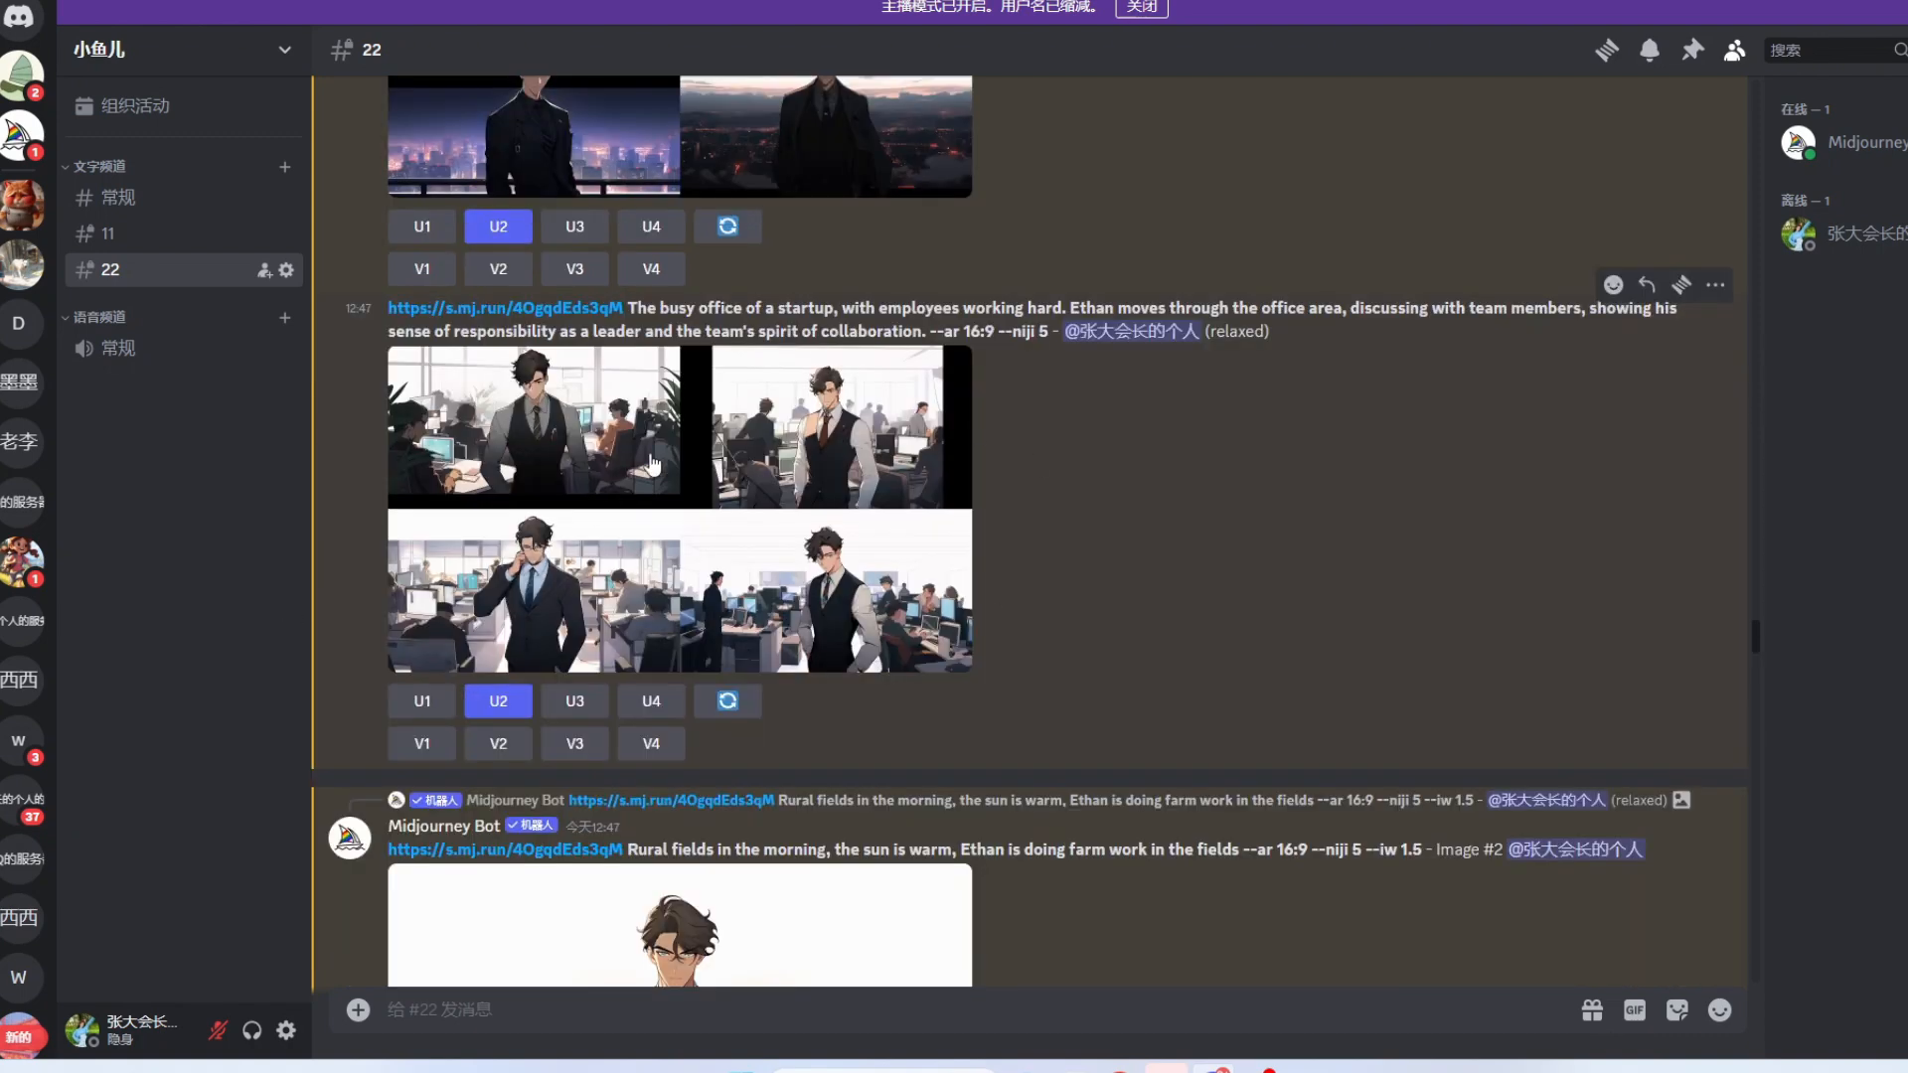
{"action": "scroll", "coordinate": [840, 553], "scroll_direction": "up", "scroll_amount": 3}
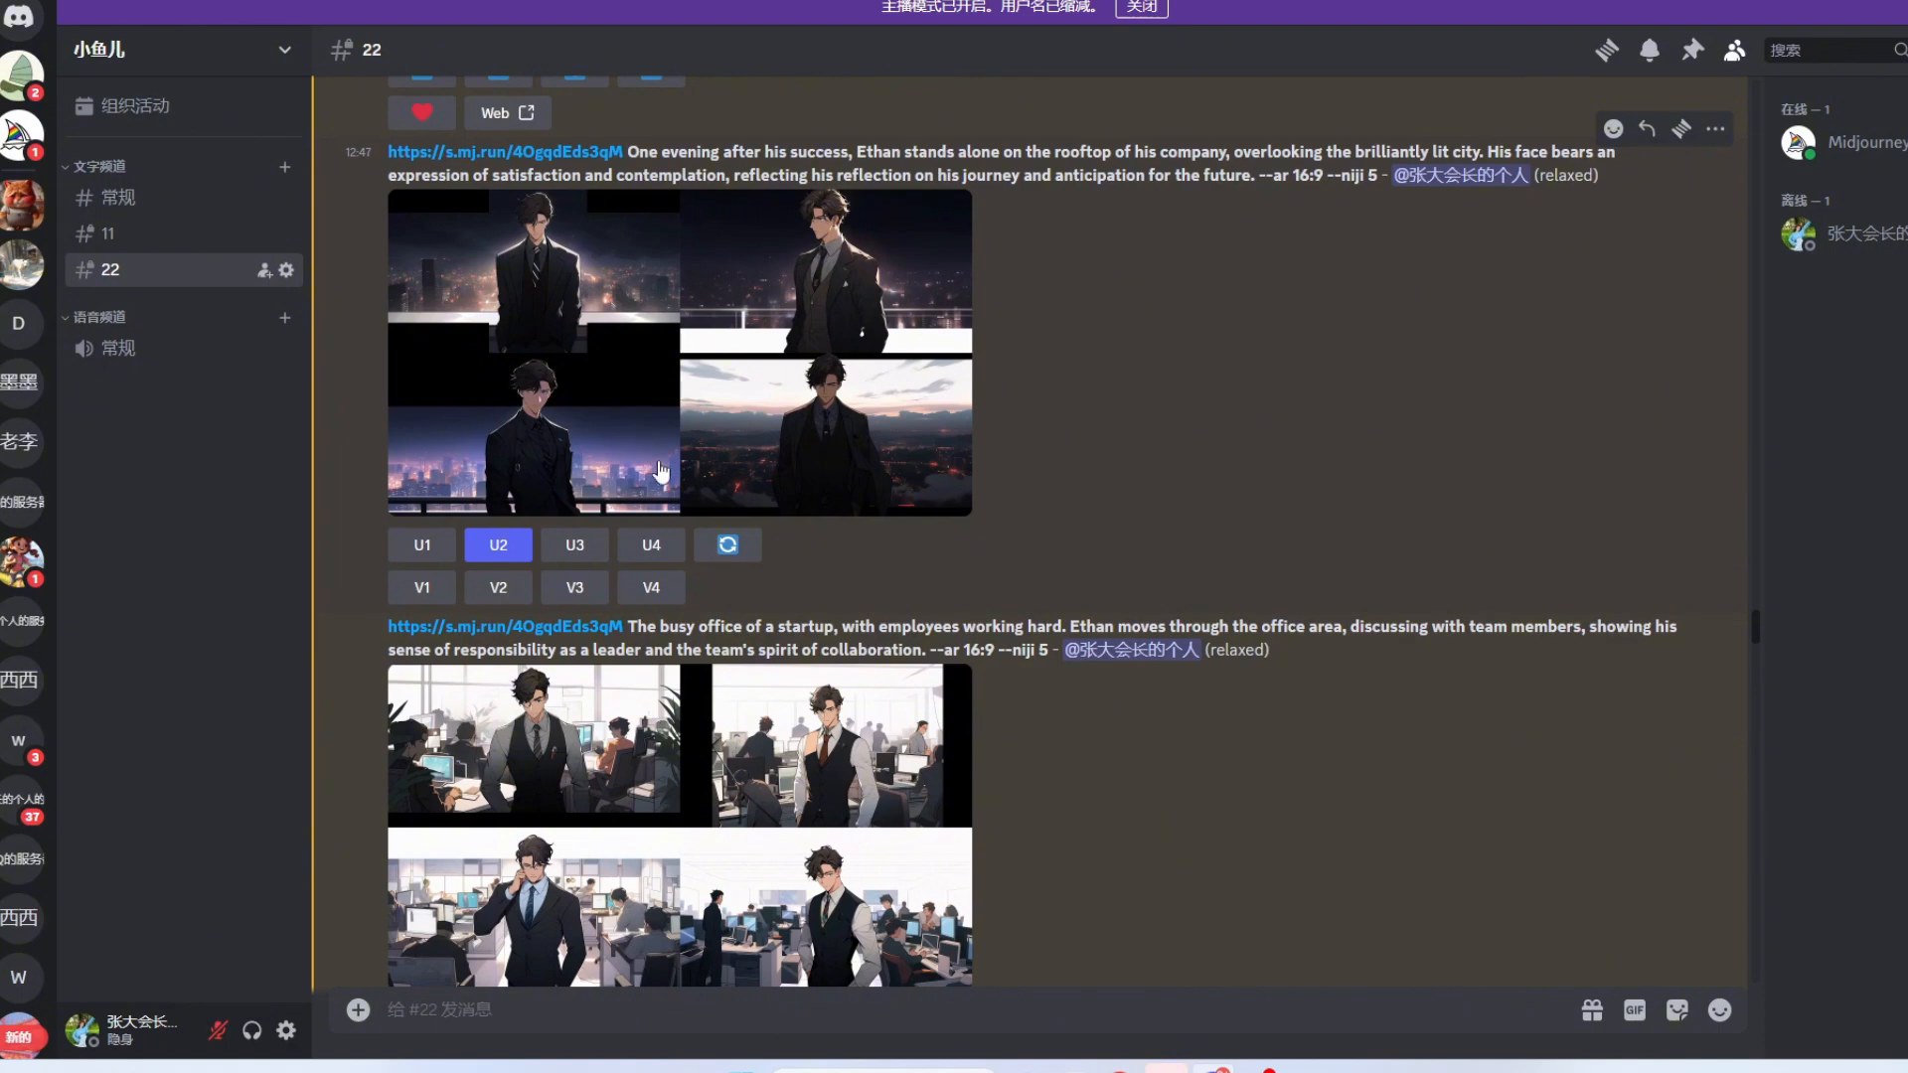
{"action": "scroll", "coordinate": [668, 375], "scroll_direction": "down", "scroll_amount": 3}
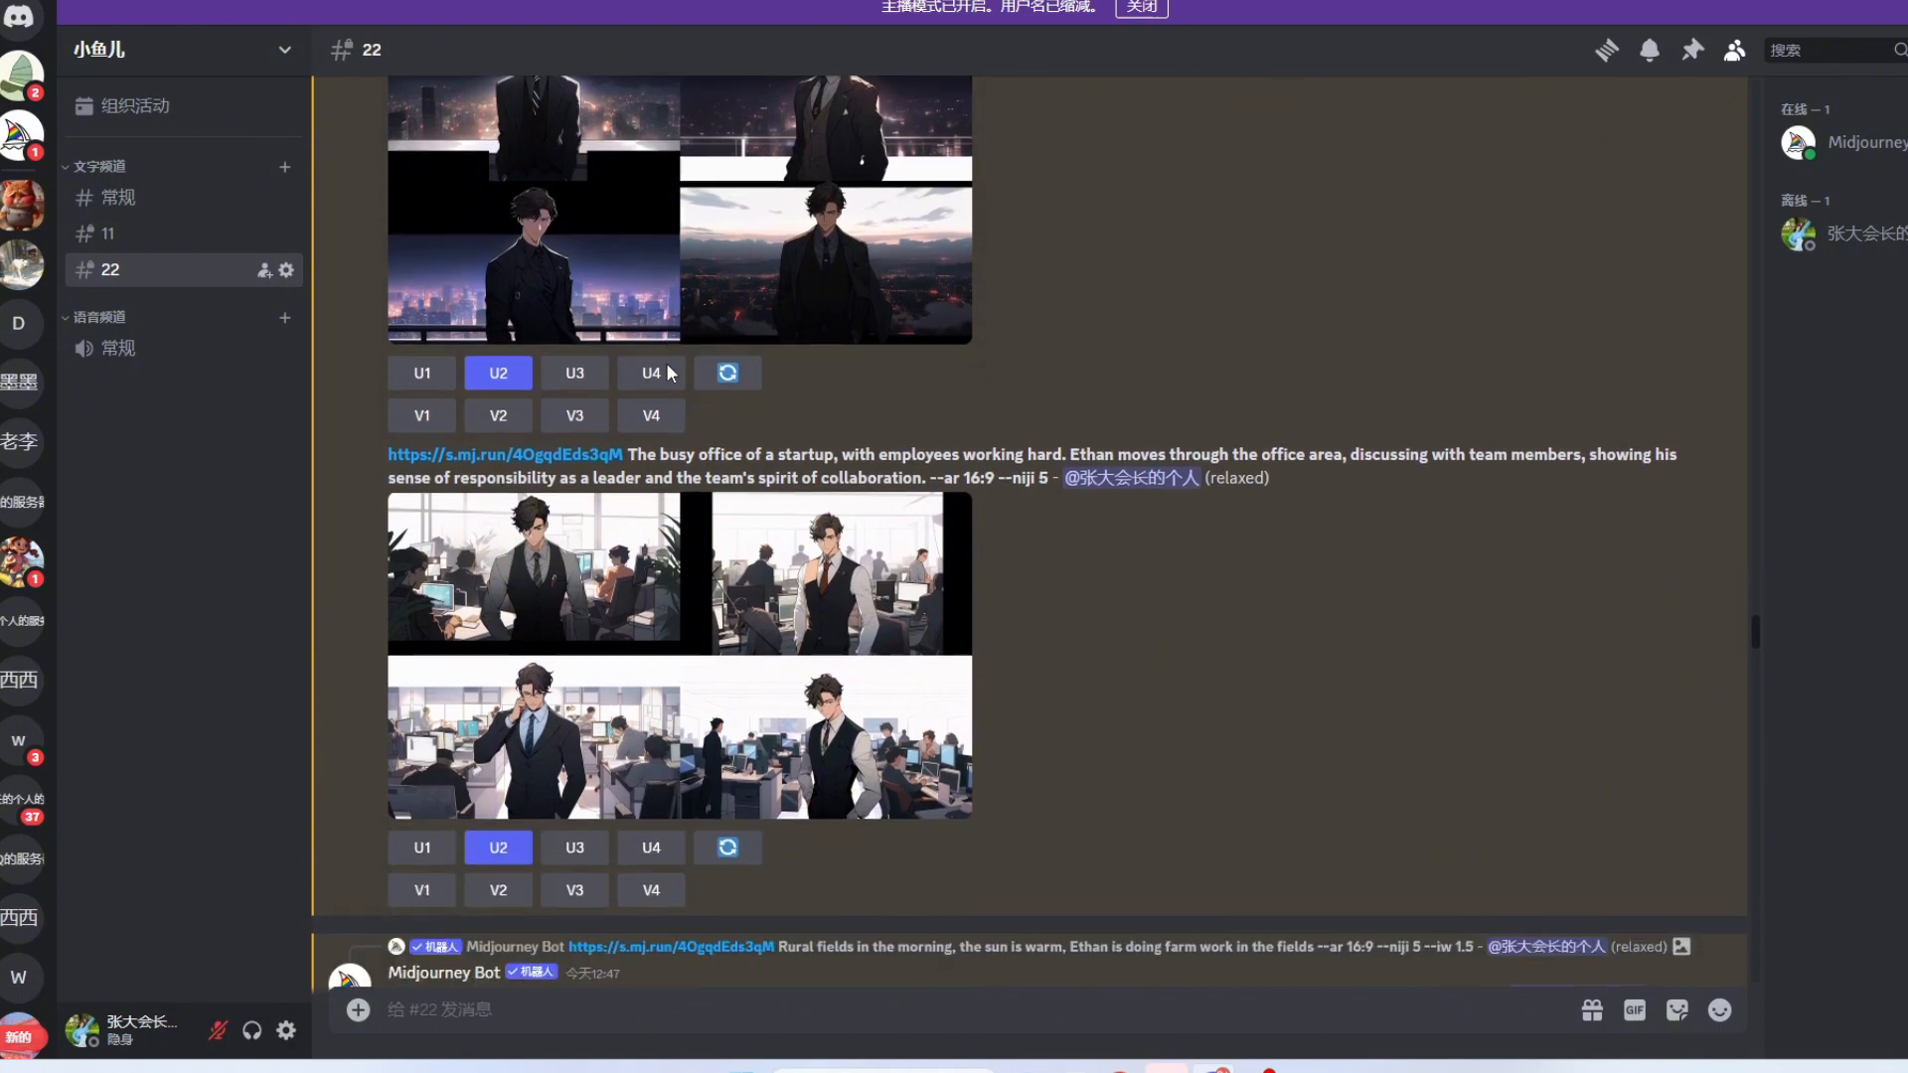
{"action": "scroll", "coordinate": [653, 596], "scroll_direction": "down", "scroll_amount": 4}
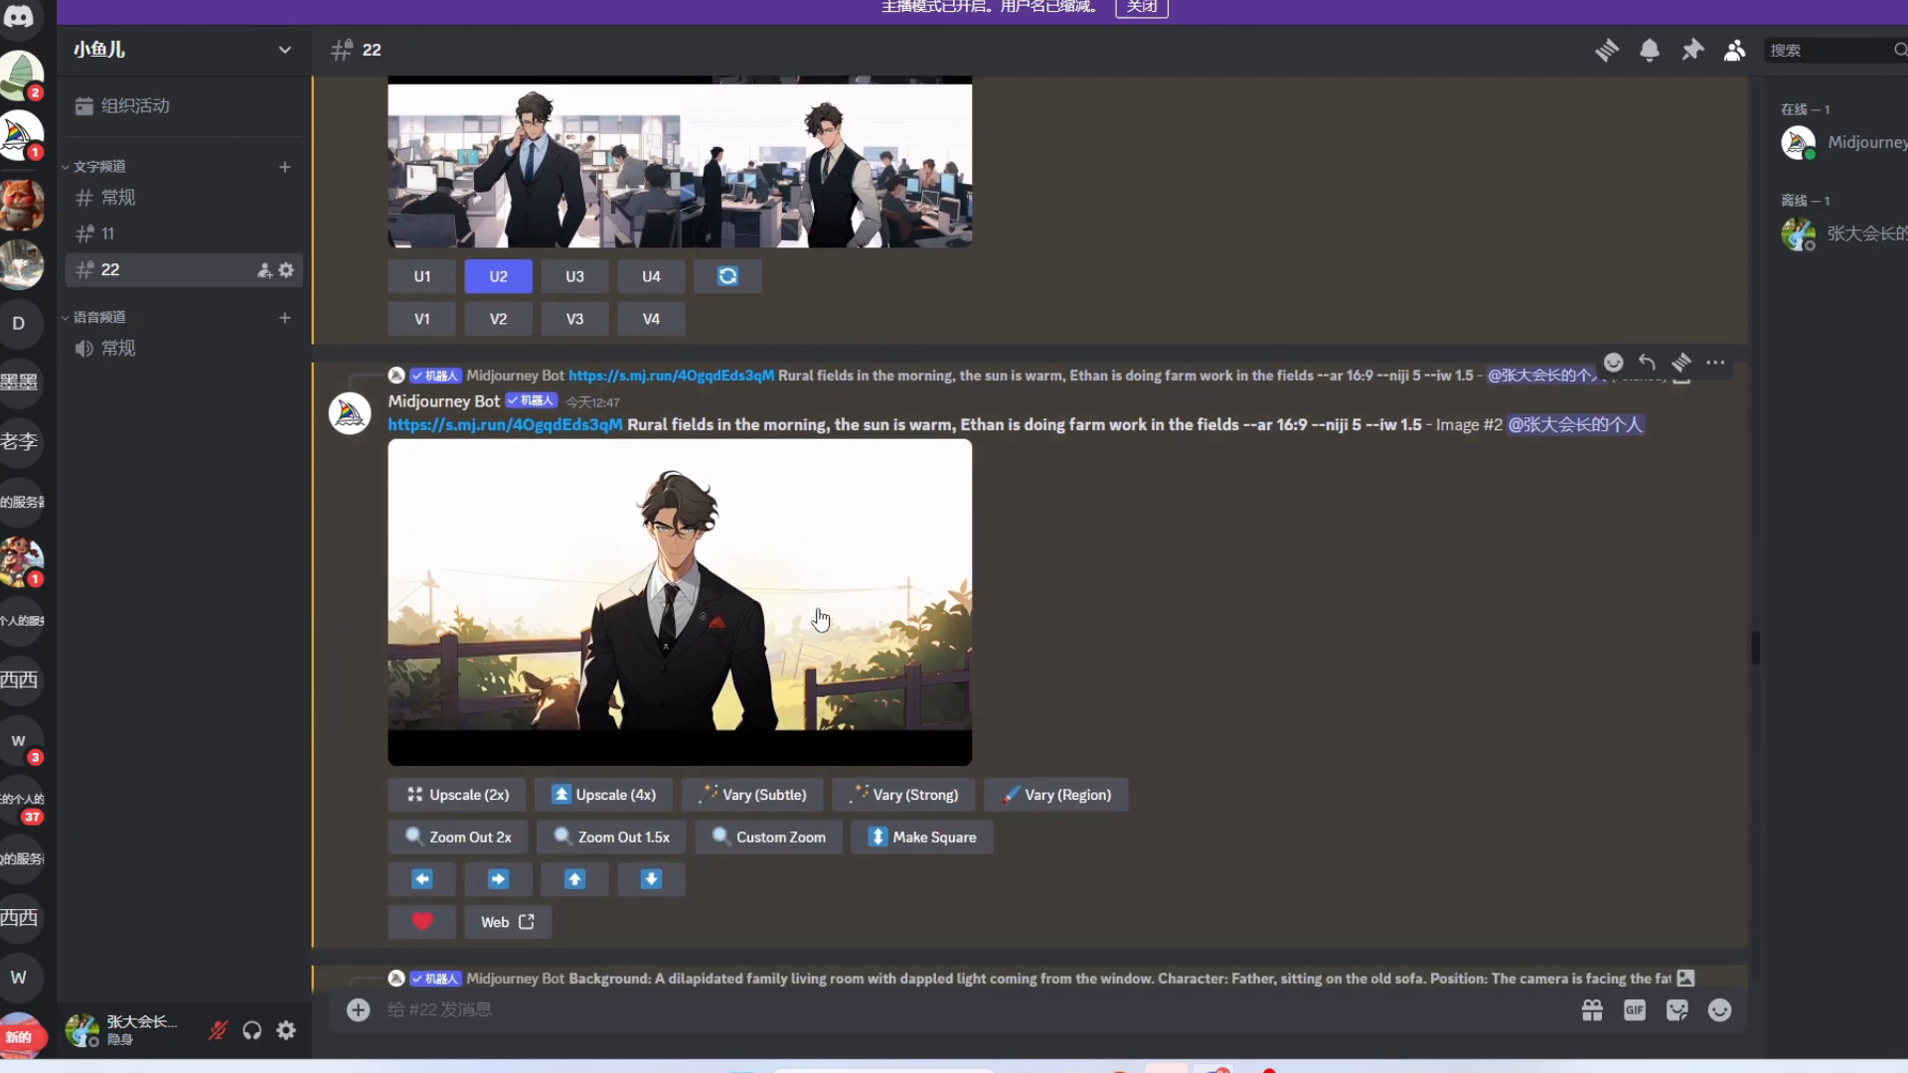
Step: Review the upscaled scene images of the father's living room, Ethan studying in the farmhouse at night and the college classroom
{"action": "scroll", "coordinate": [820, 620], "scroll_direction": "down", "scroll_amount": 7}
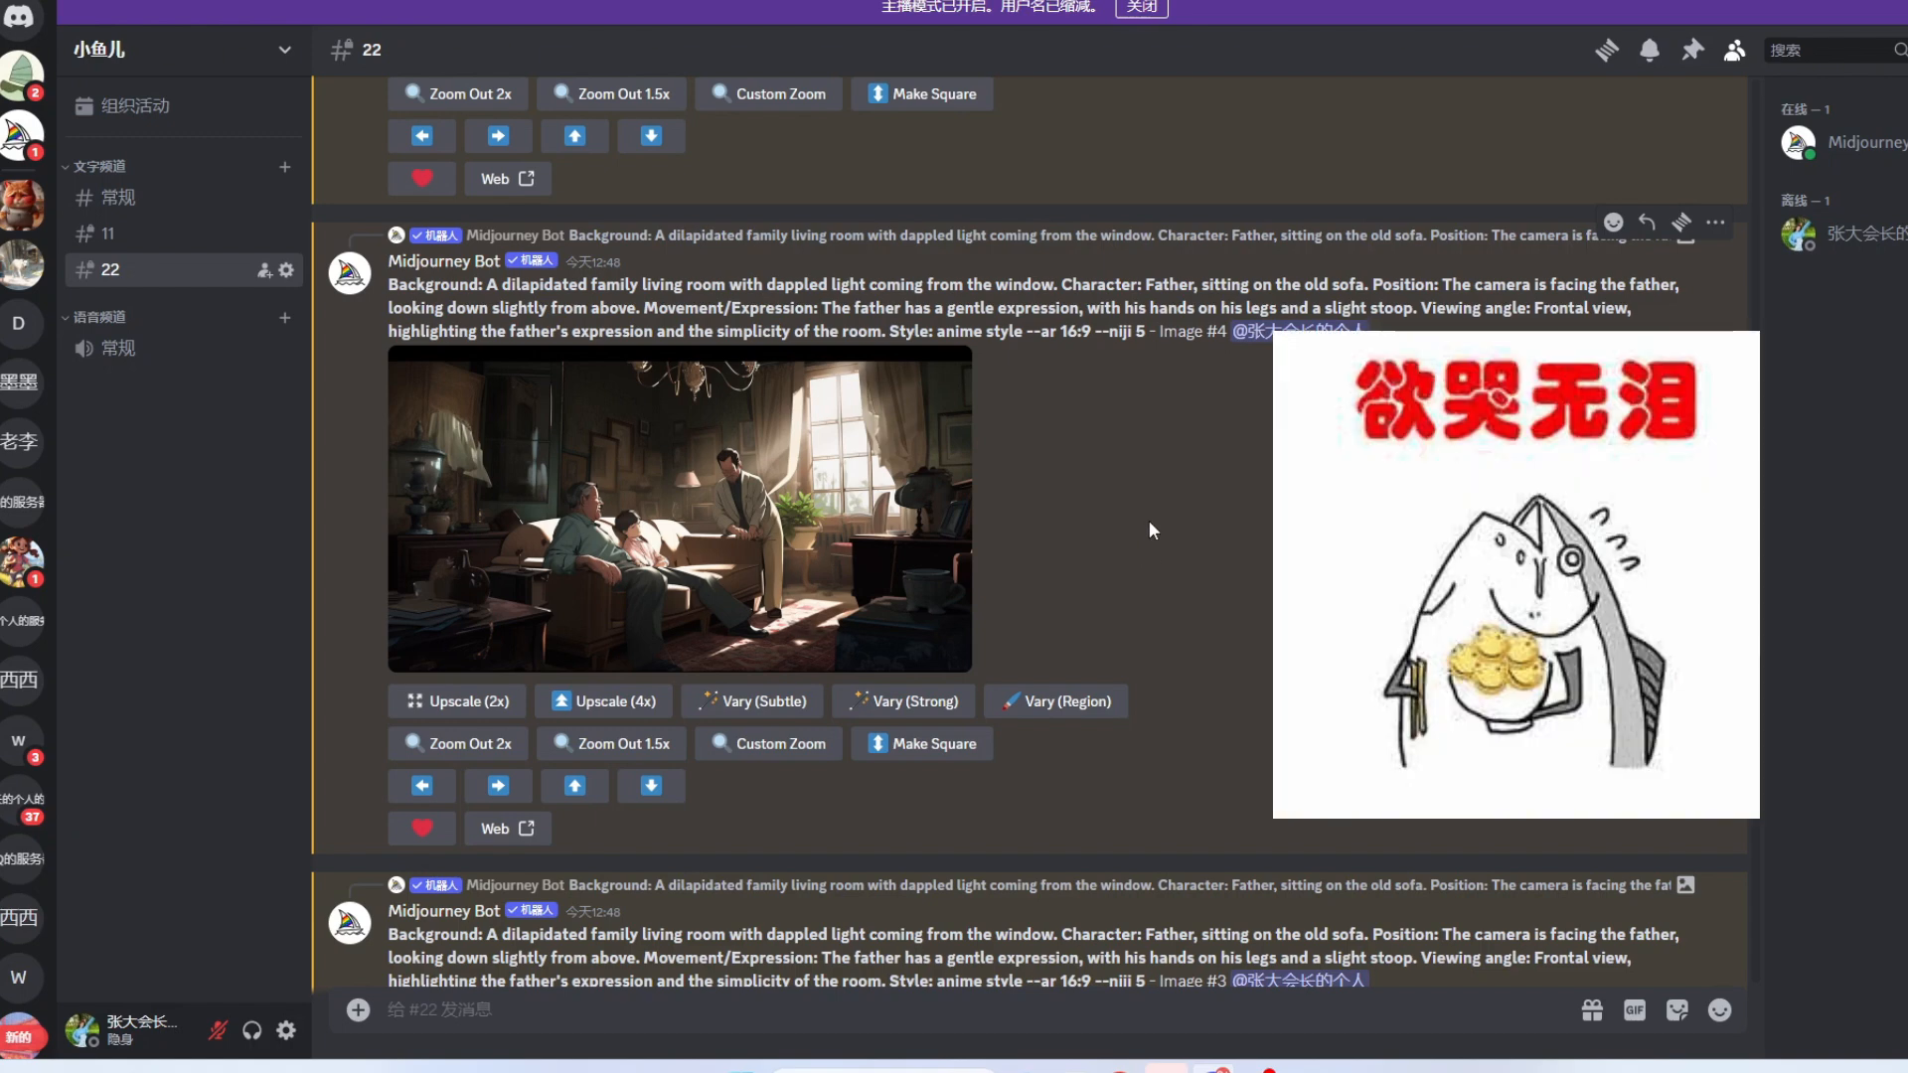
{"action": "scroll", "coordinate": [1129, 517], "scroll_direction": "down", "scroll_amount": 7}
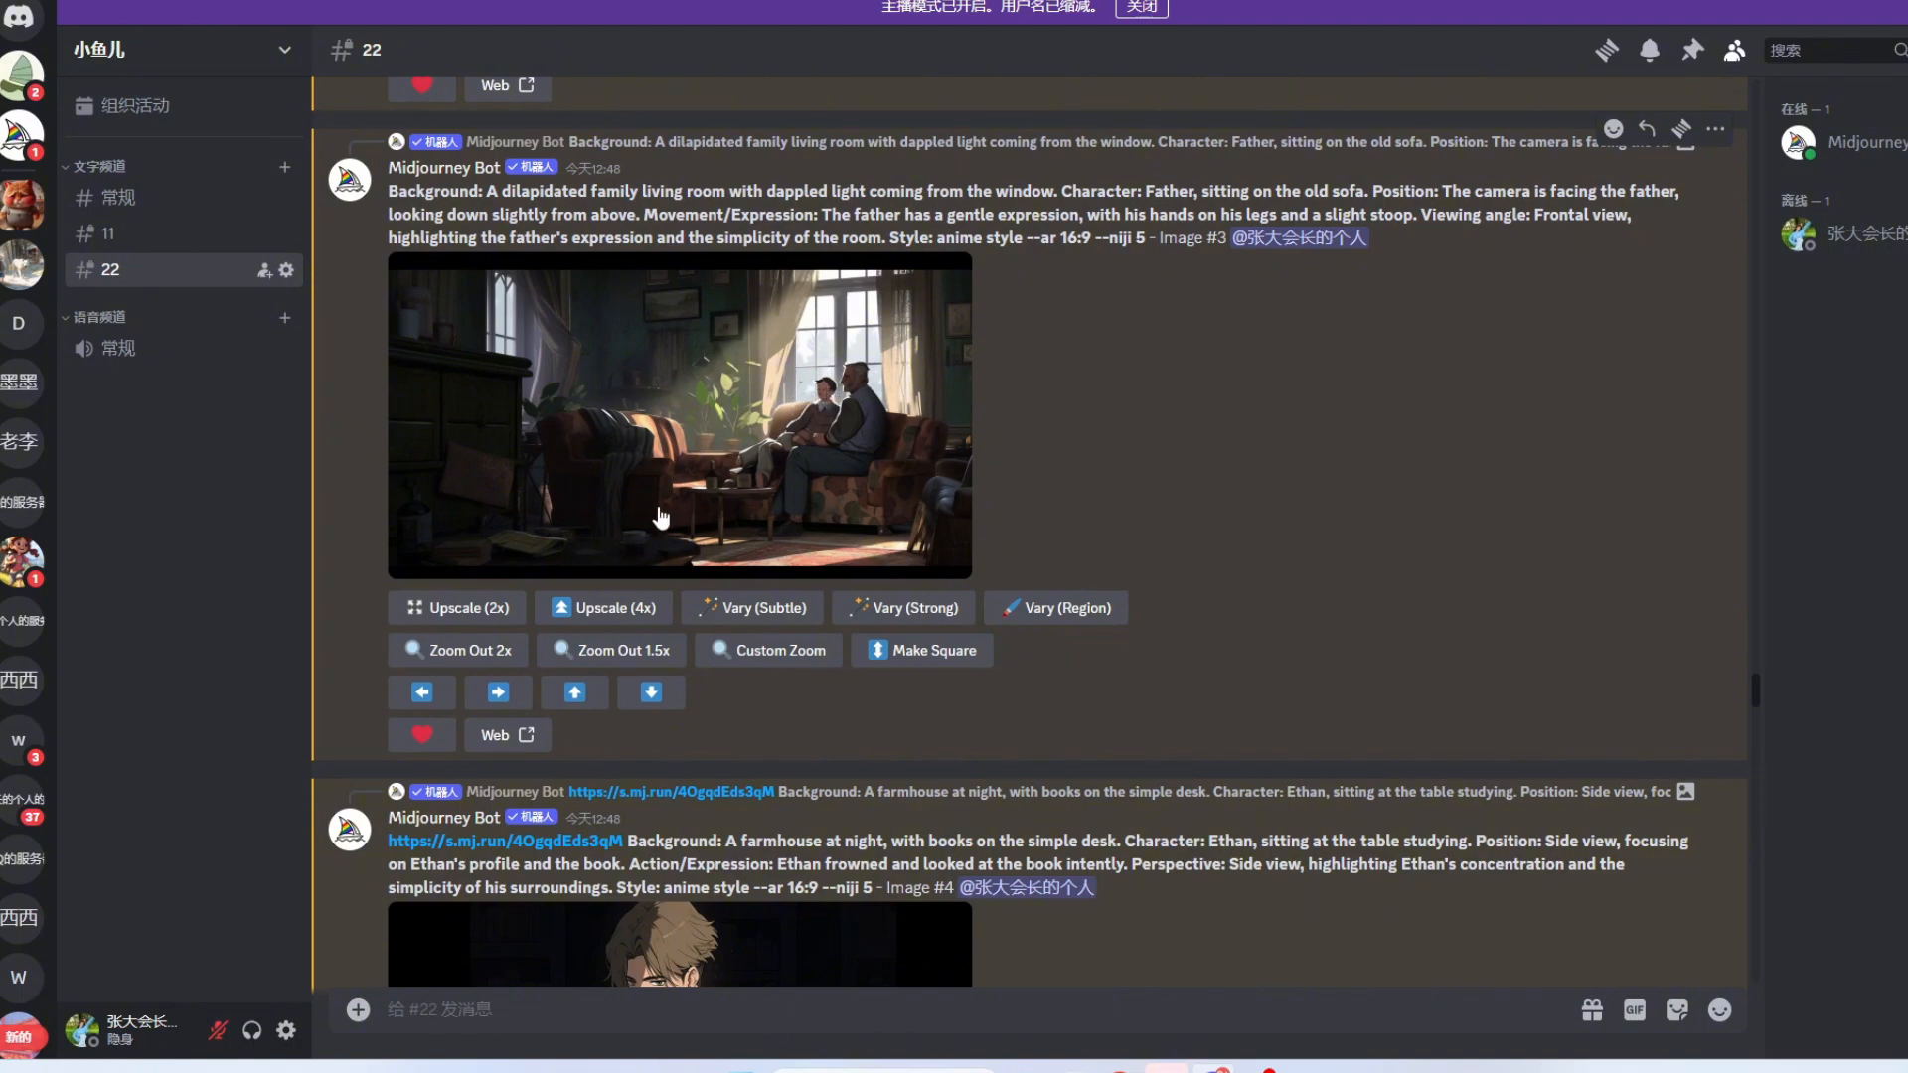
{"action": "scroll", "coordinate": [751, 653], "scroll_direction": "down", "scroll_amount": 5}
{"action": "scroll", "coordinate": [755, 666], "scroll_direction": "down", "scroll_amount": 4}
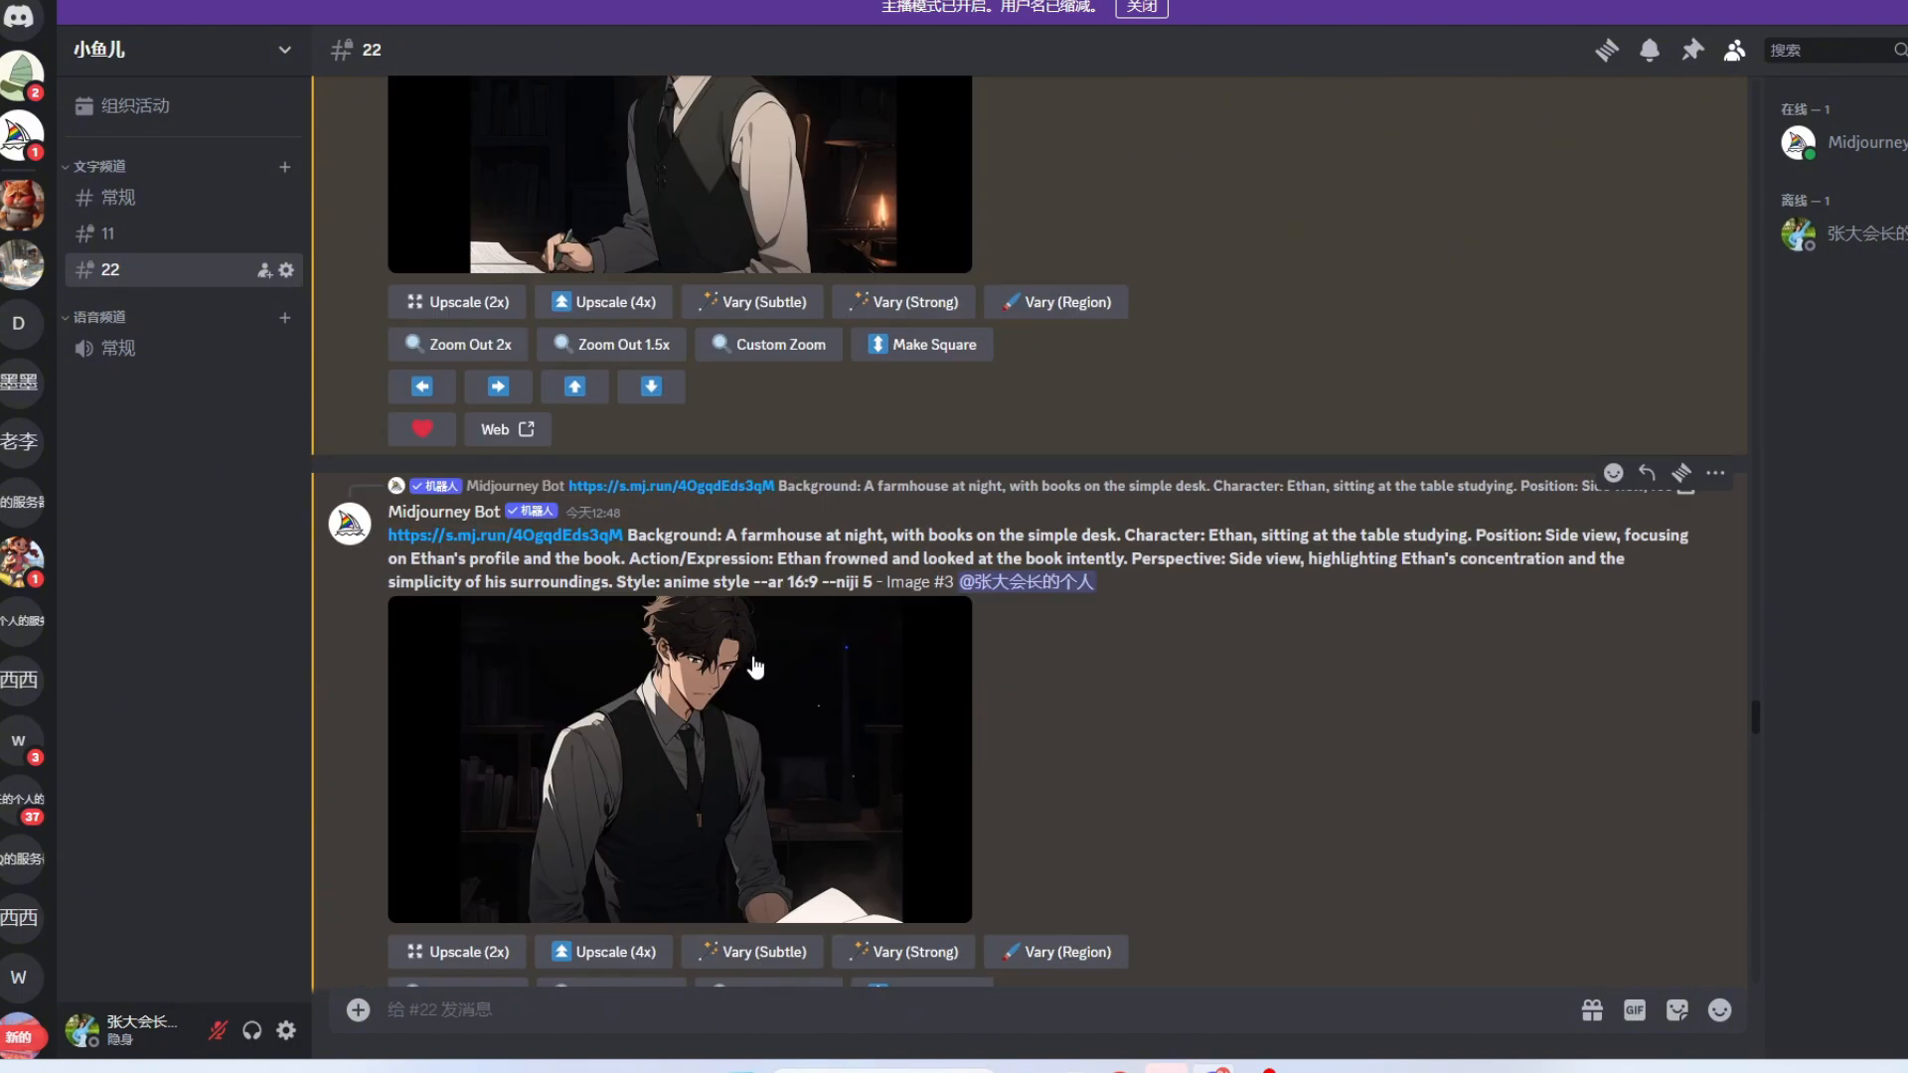
{"action": "scroll", "coordinate": [756, 666], "scroll_direction": "down", "scroll_amount": 7}
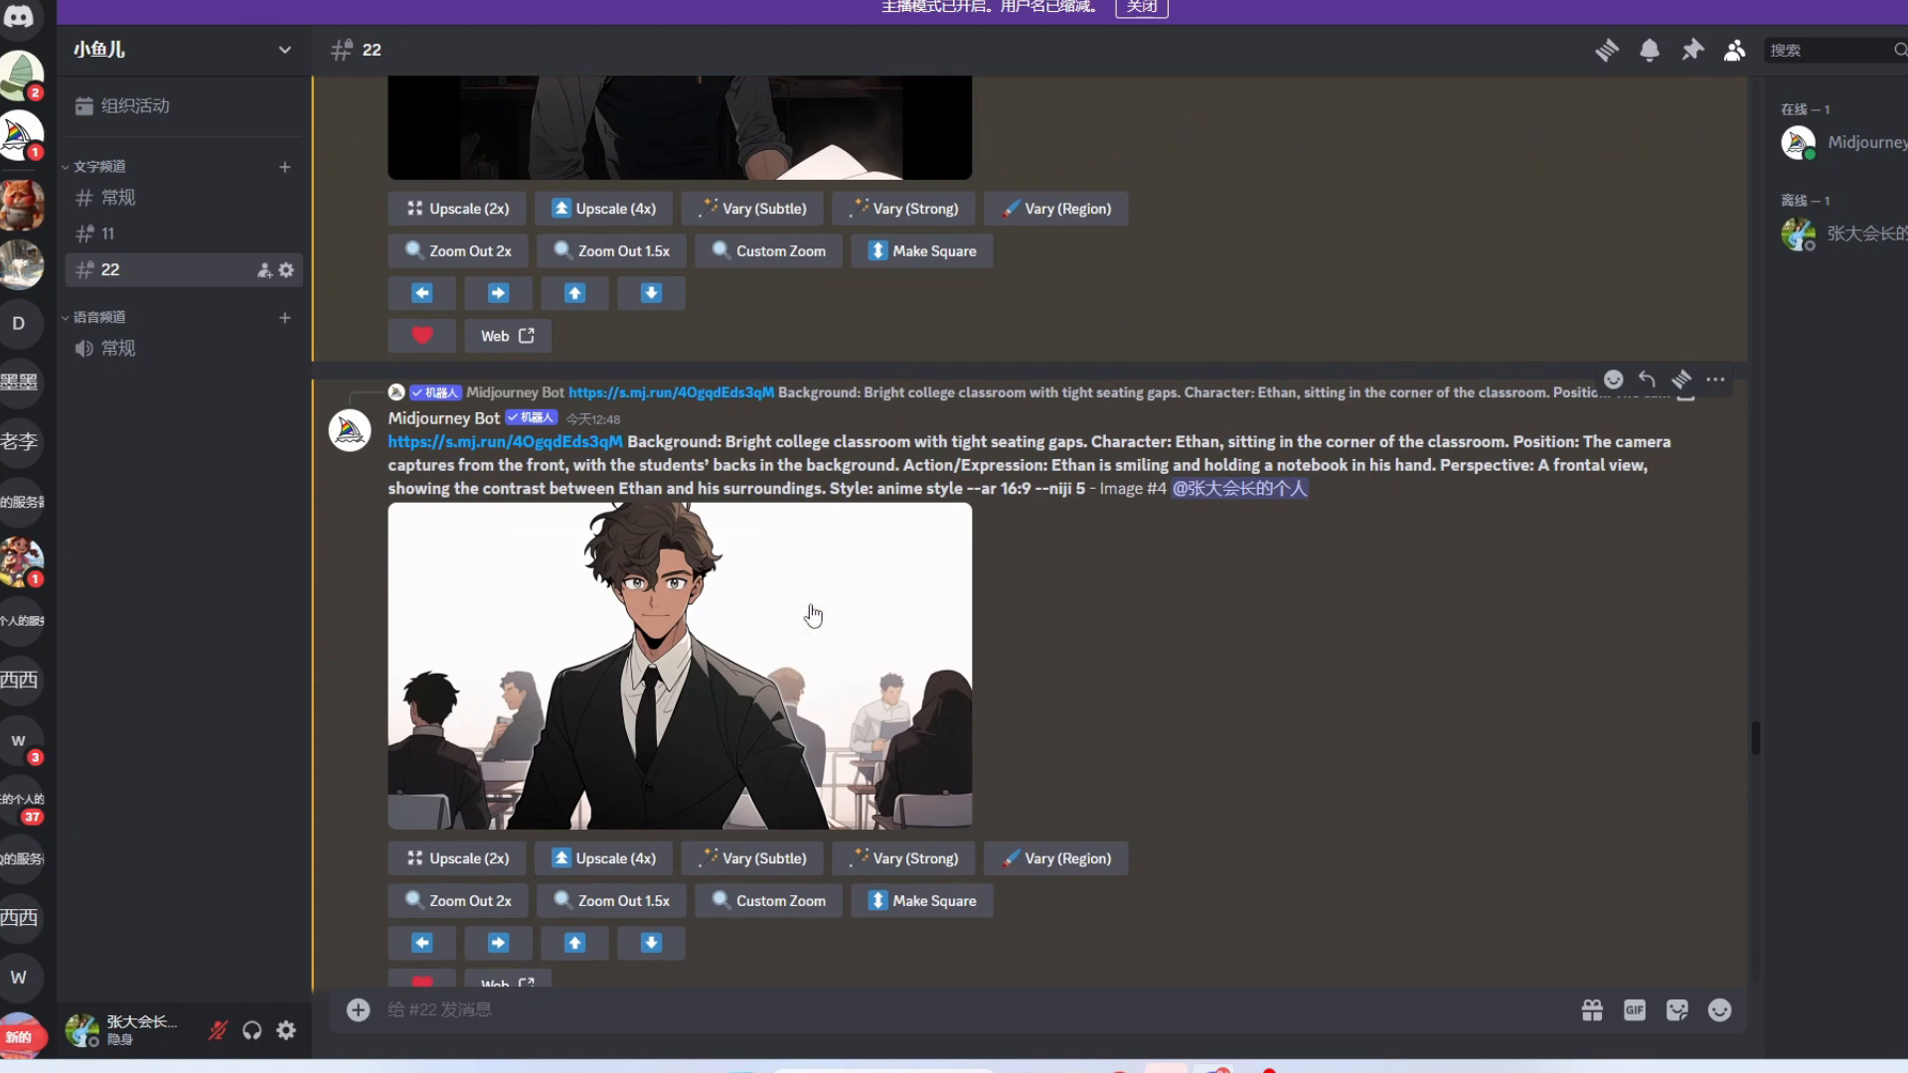
{"action": "scroll", "coordinate": [817, 637], "scroll_direction": "down", "scroll_amount": 6}
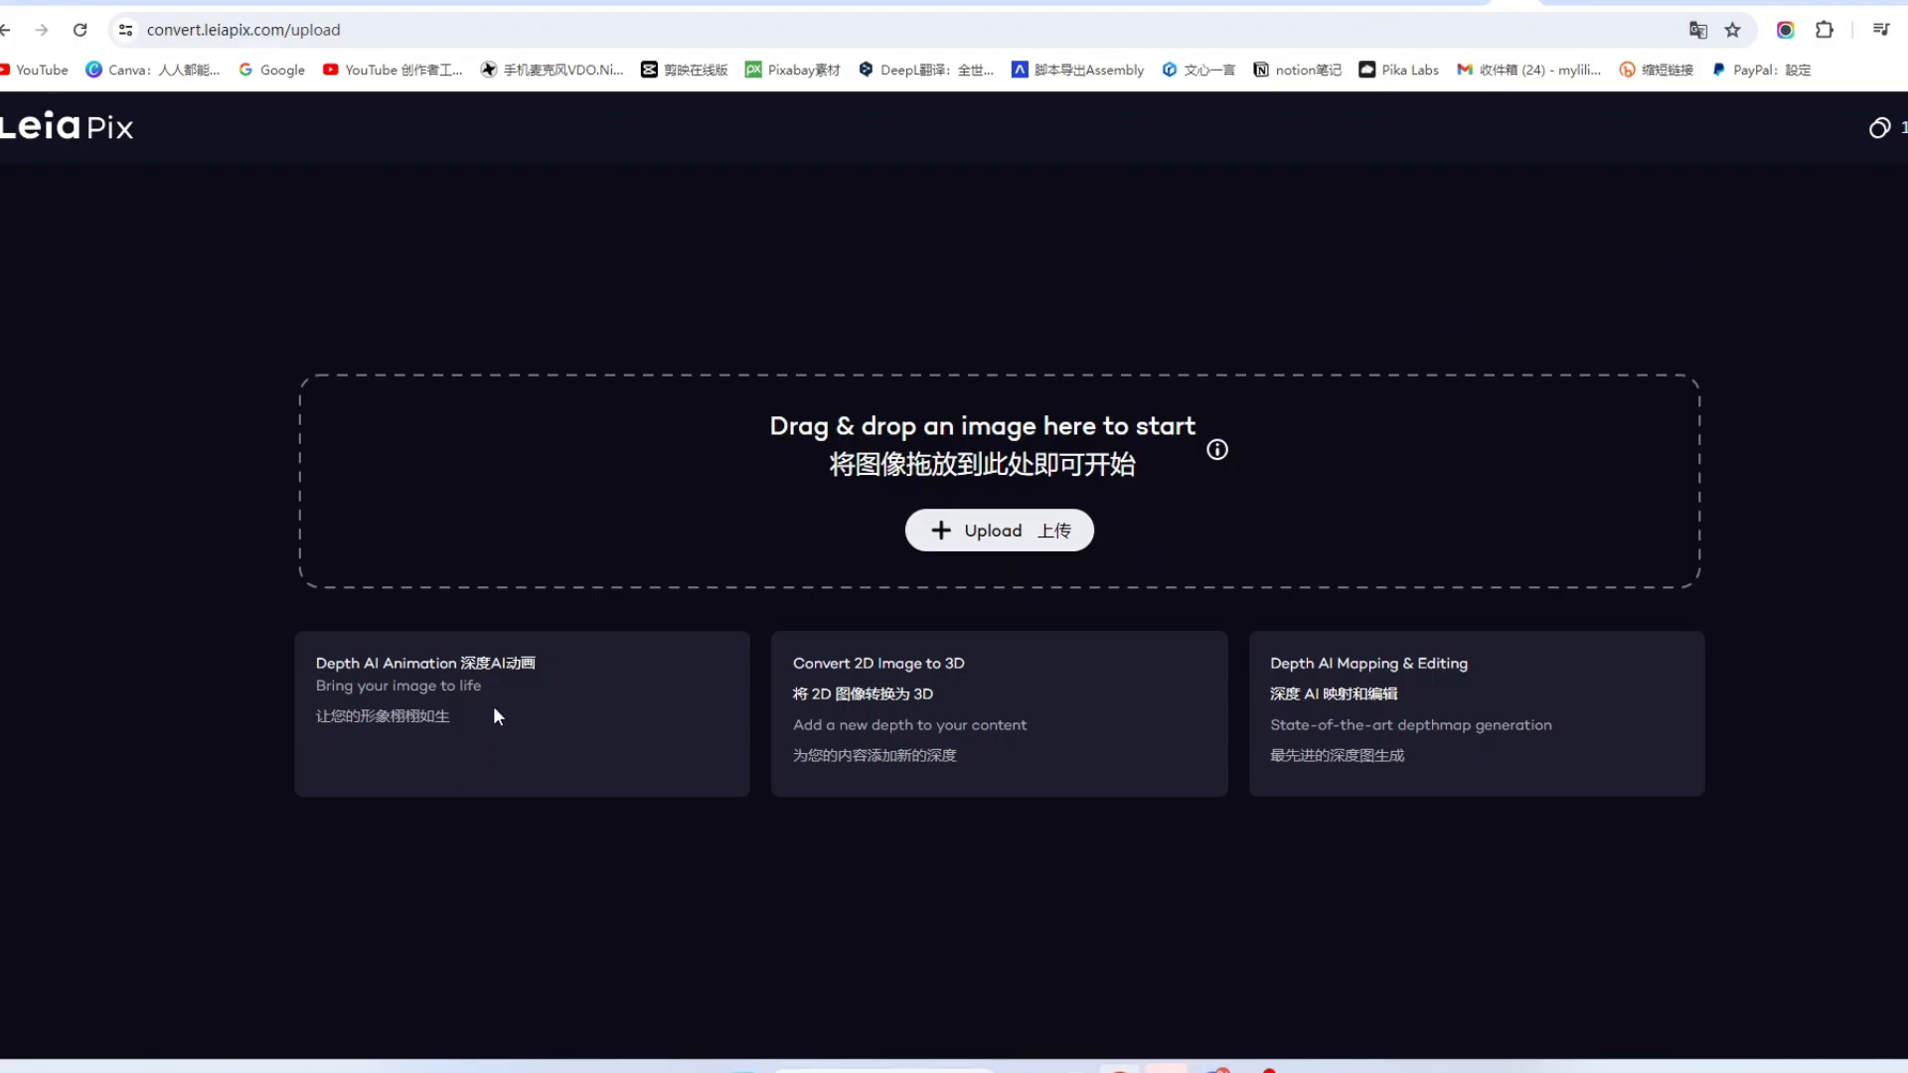
Step: Switch to the LeiaPix converter and upload the bright university classroom image for depth animation
{"action": "left_click", "coordinate": [1023, 535]}
{"action": "left_click", "coordinate": [1789, 256]}
{"action": "left_click", "coordinate": [1688, 941]}
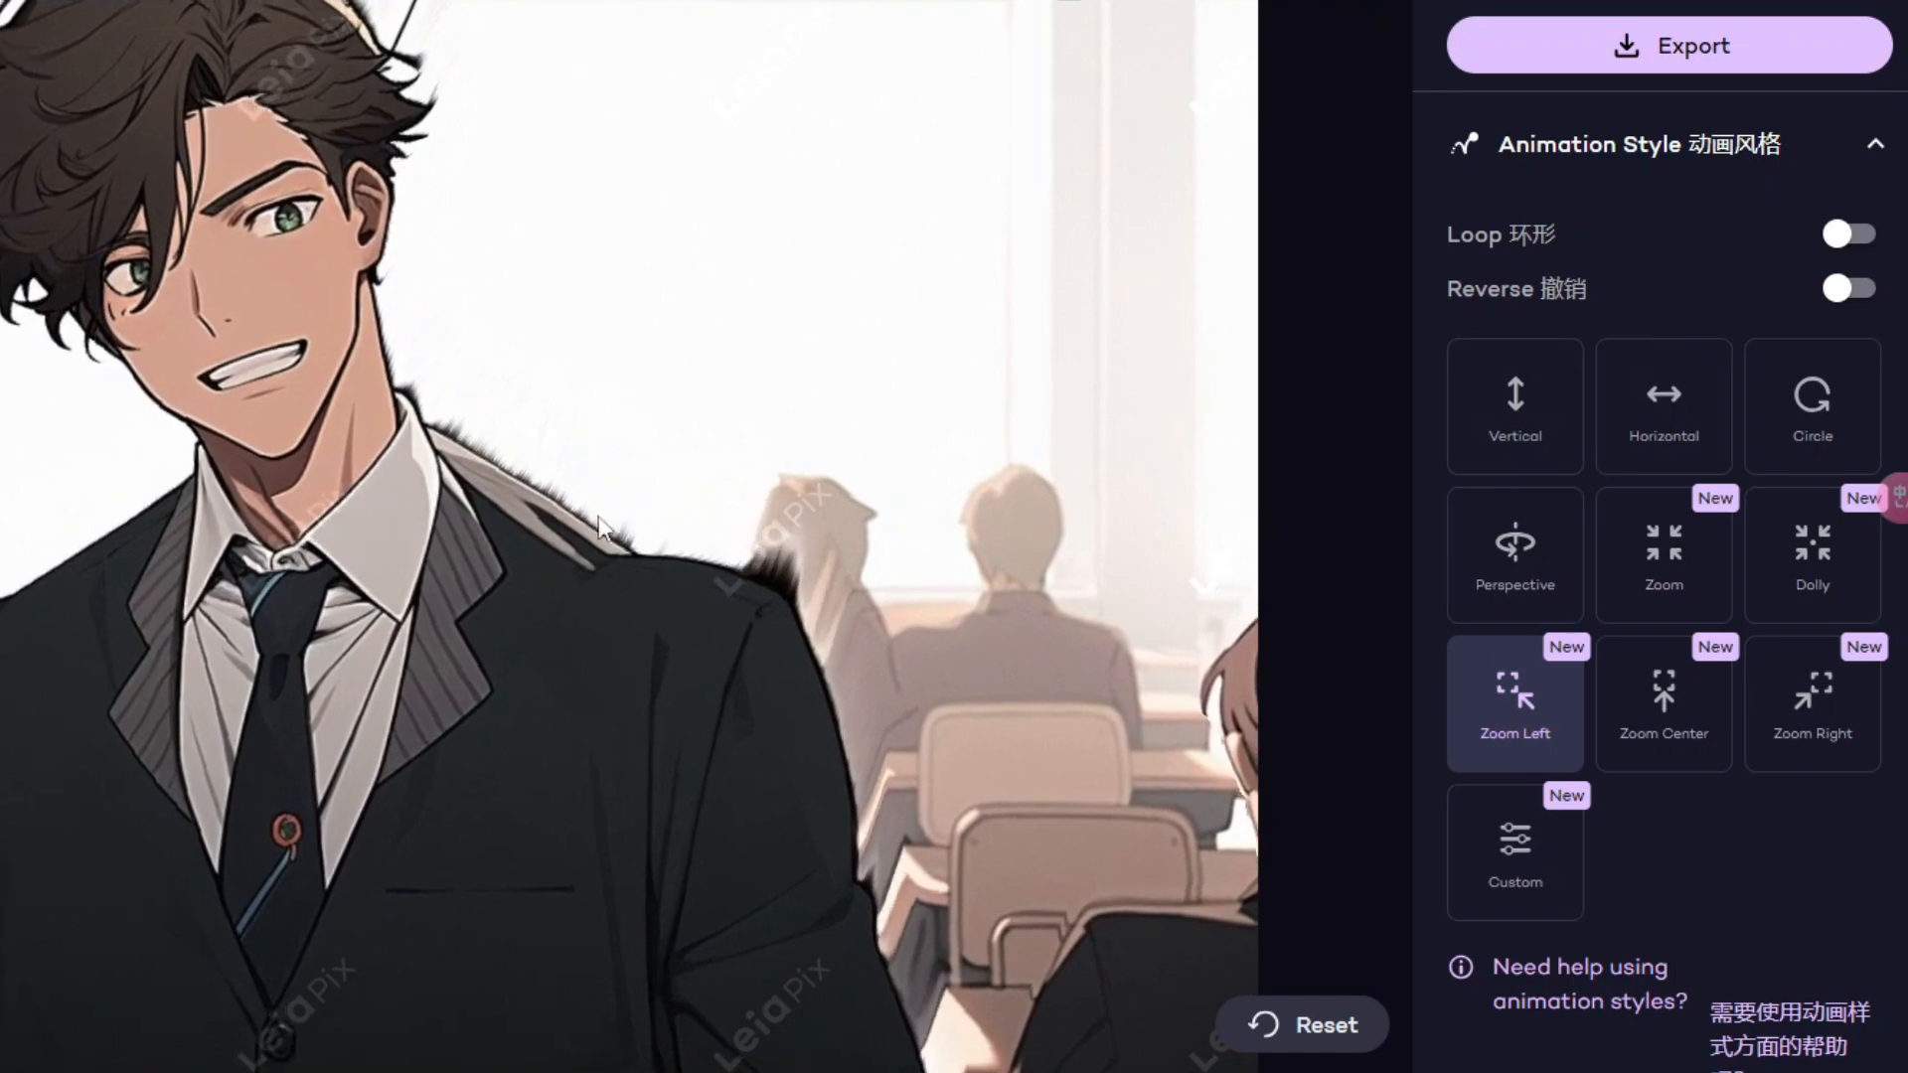
Step: Try the Vertical, Horizontal, Perspective, Zoom, Dolly, Zoom Left and Zoom Right animation styles on the classroom image
{"action": "left_click", "coordinate": [1517, 437]}
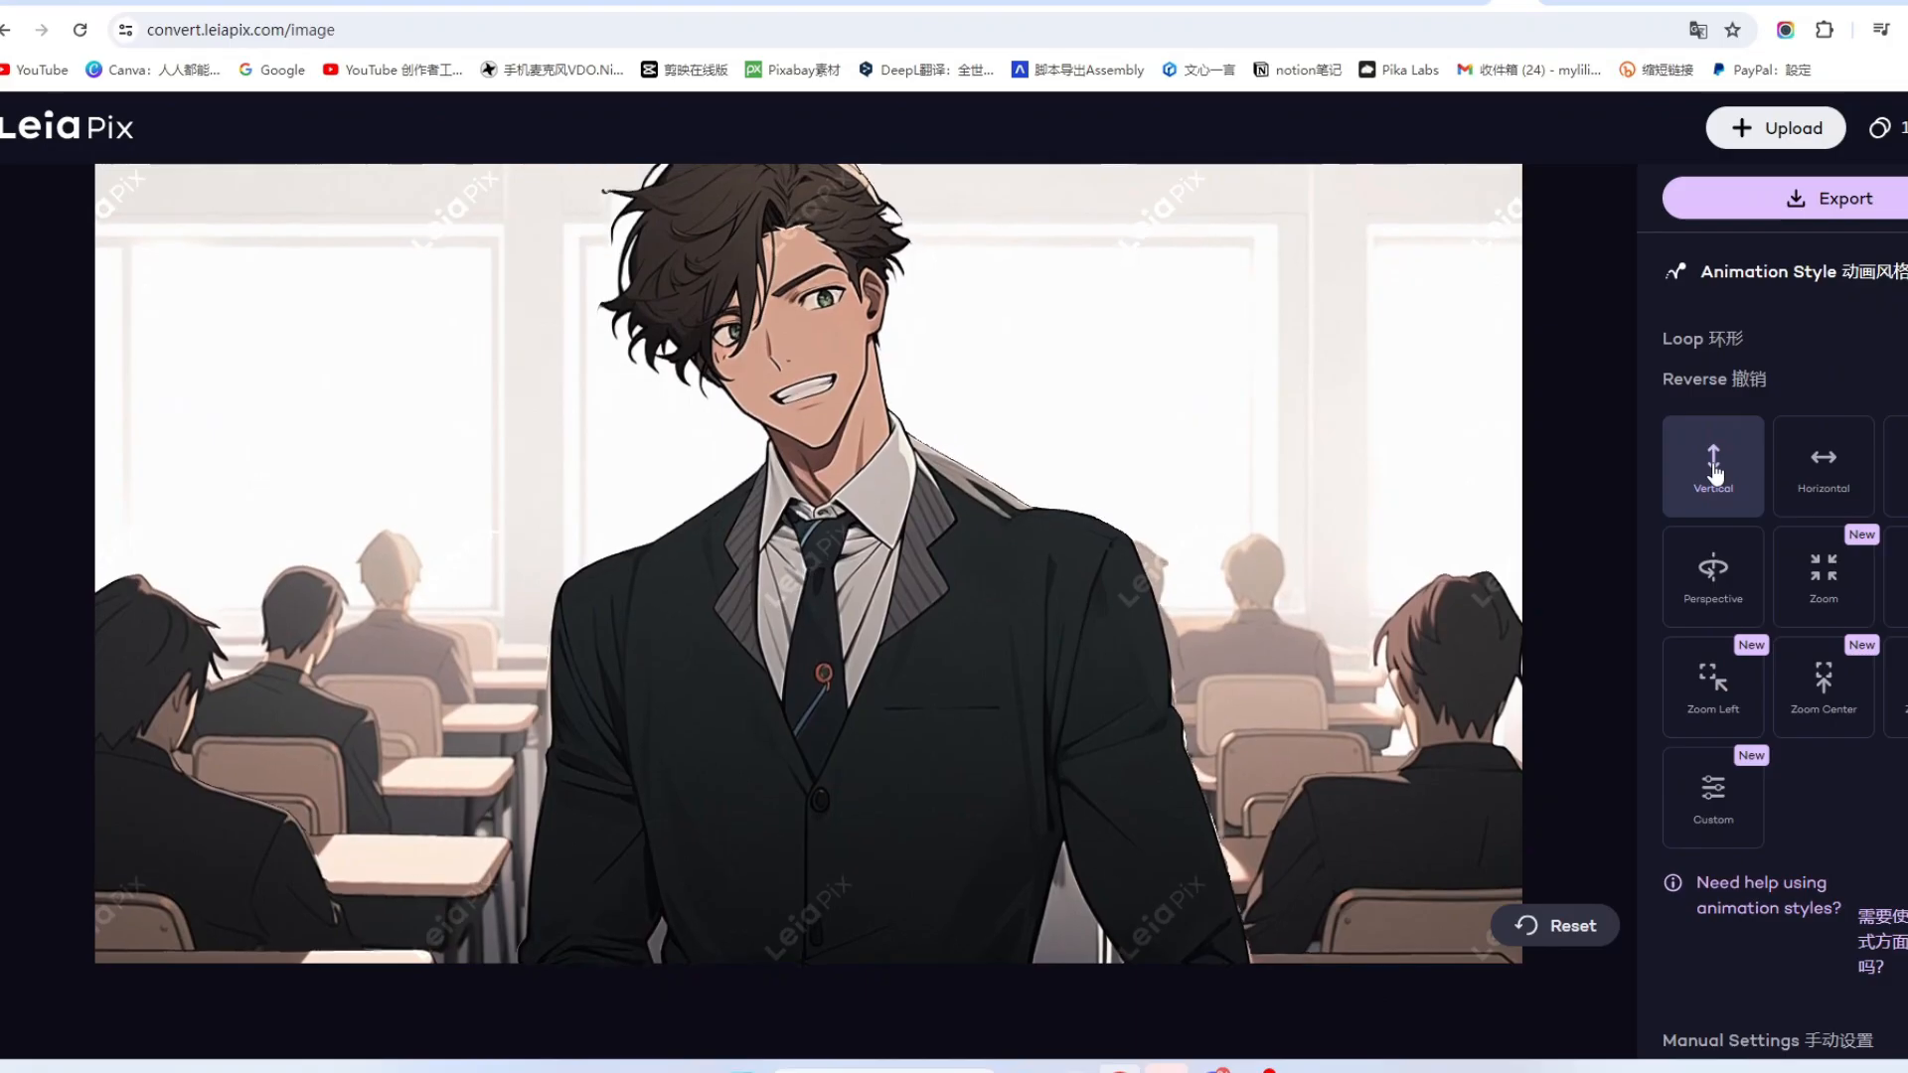
{"action": "left_click", "coordinate": [1810, 485]}
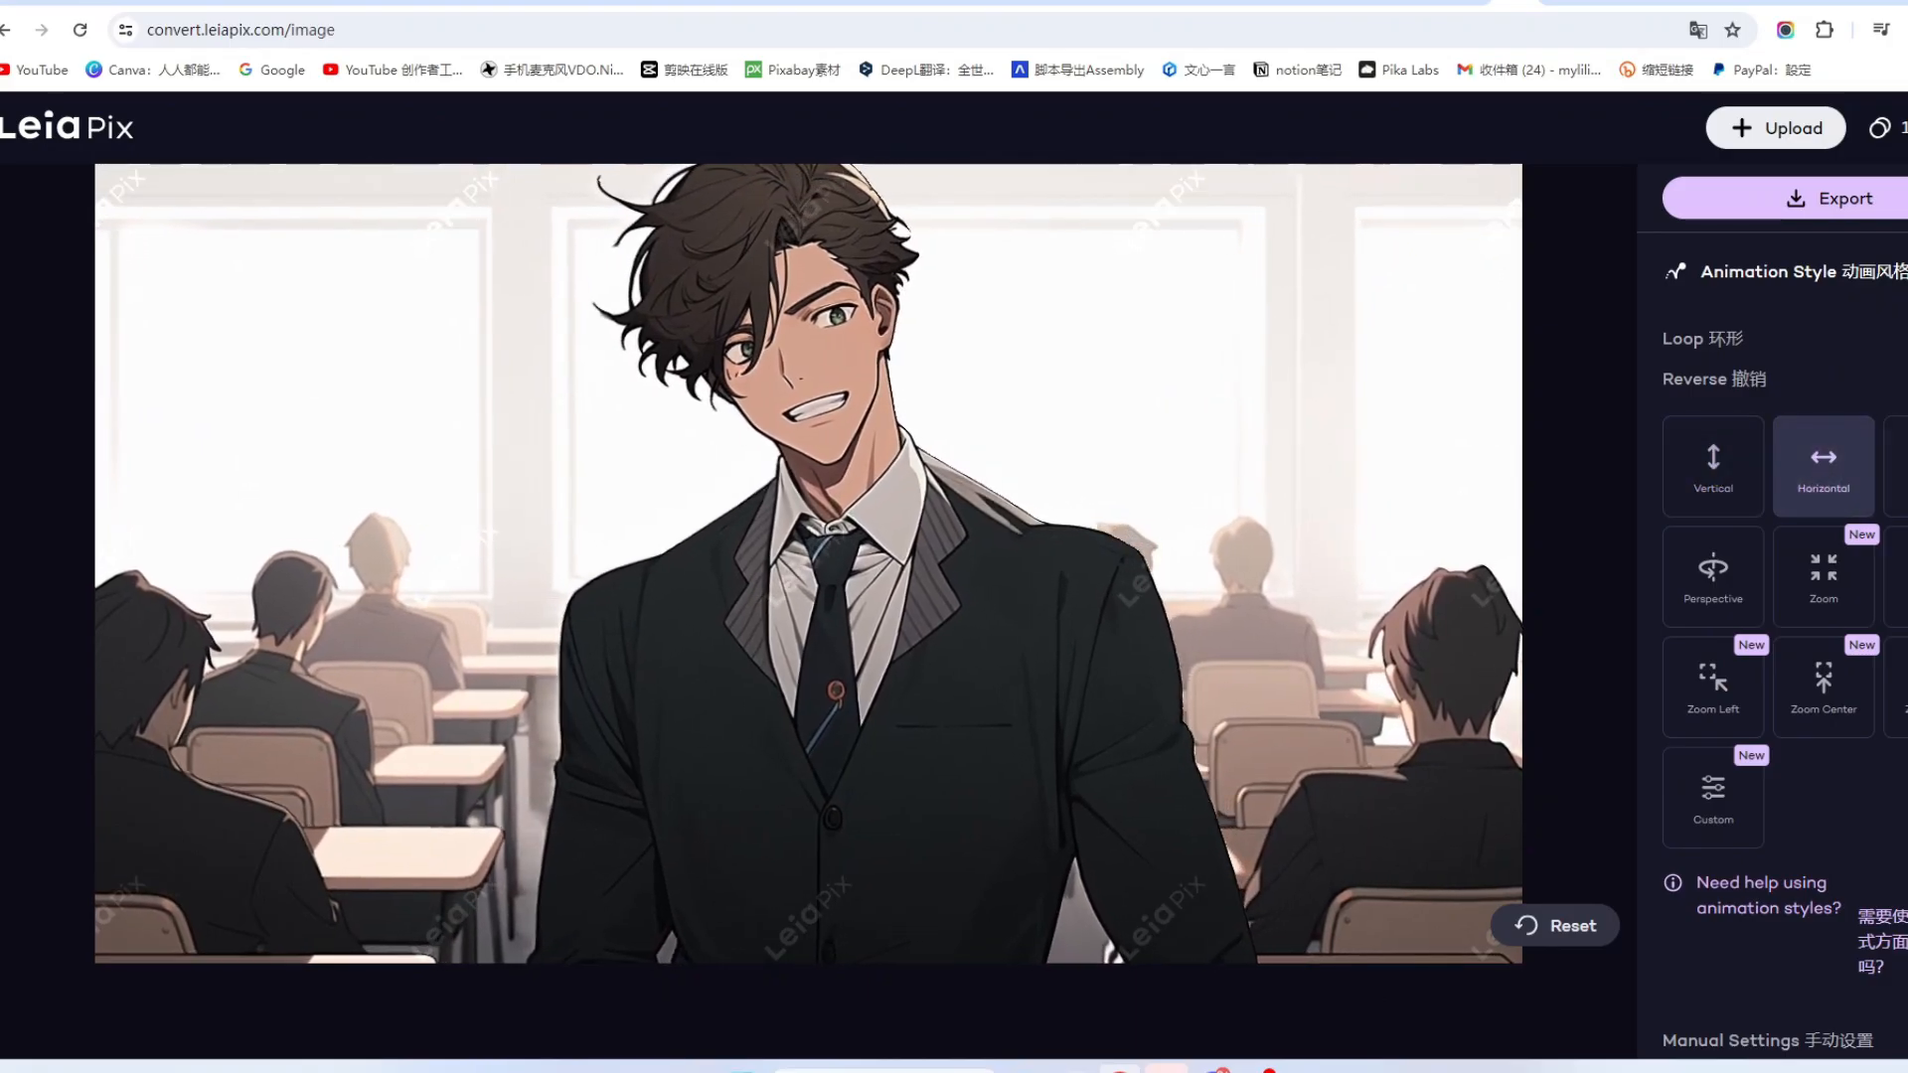
{"action": "left_click", "coordinate": [1714, 581]}
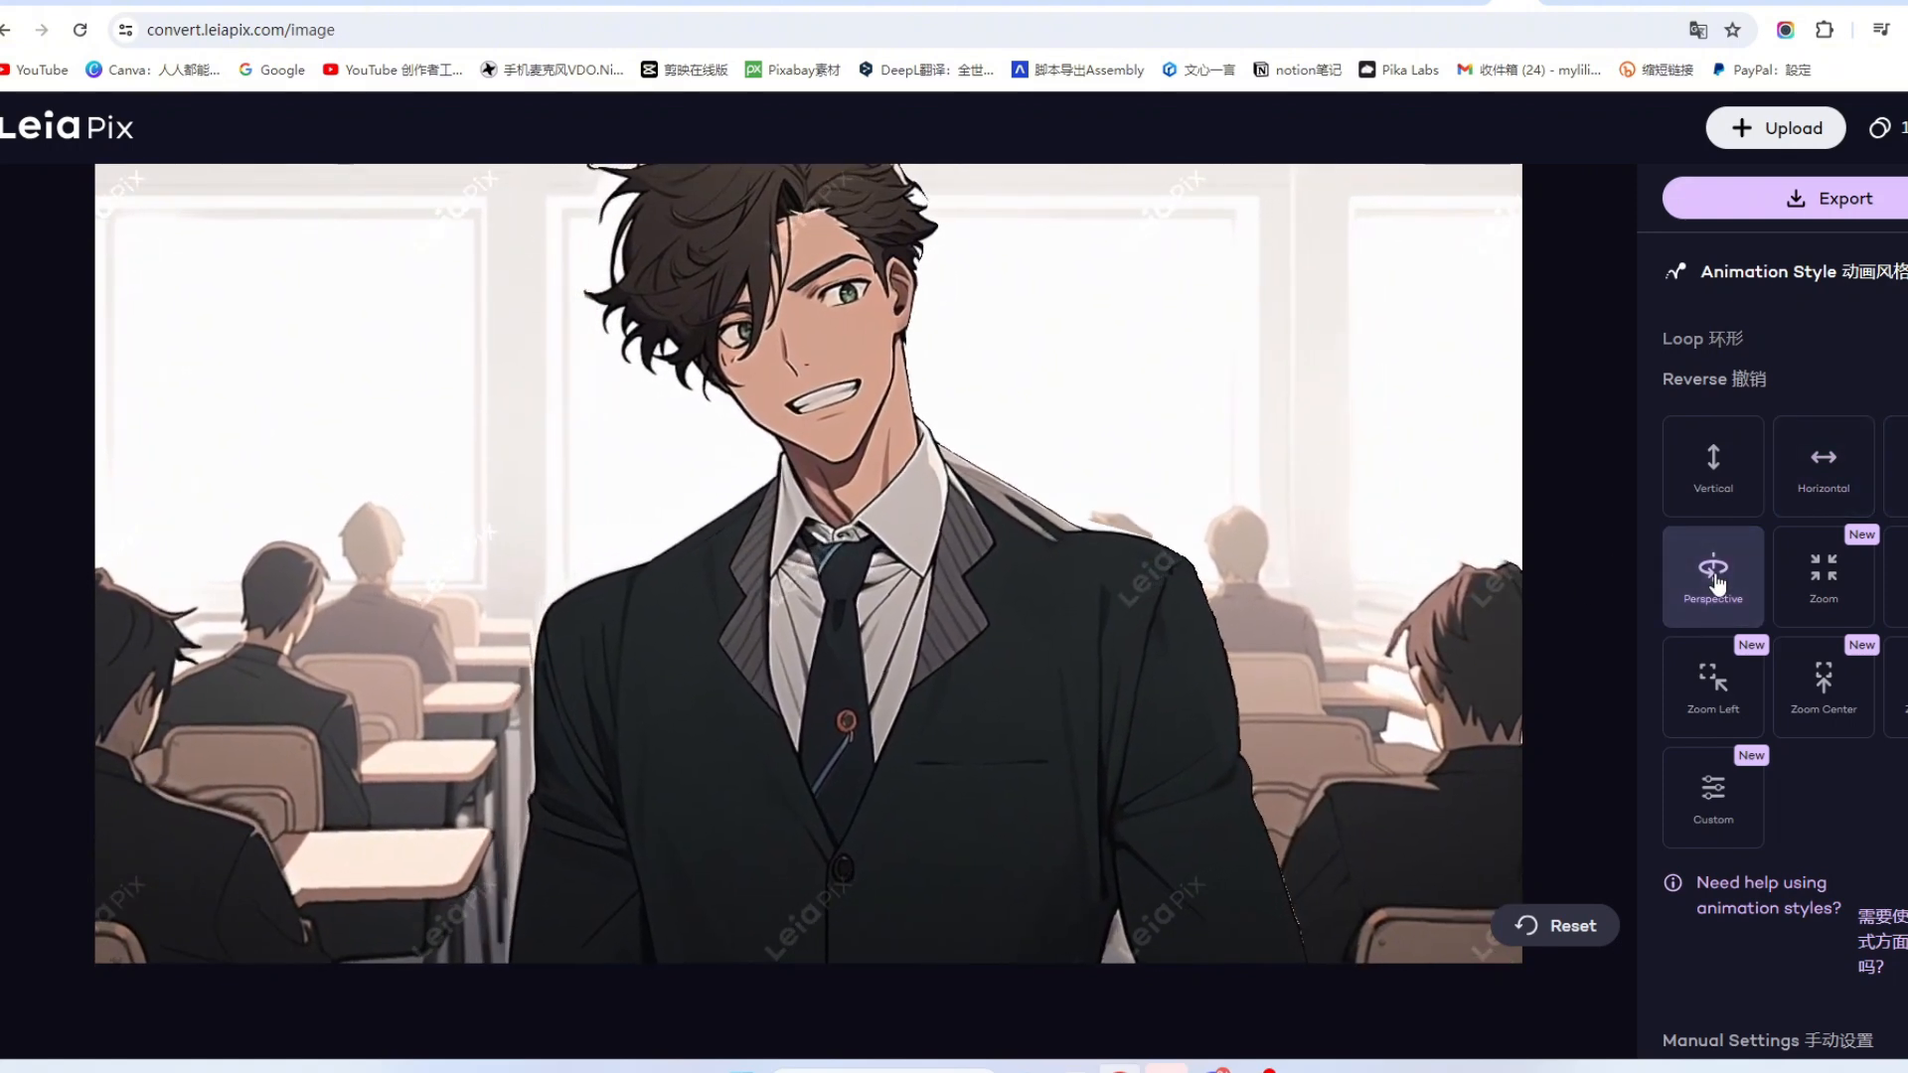
{"action": "left_click", "coordinate": [1829, 592]}
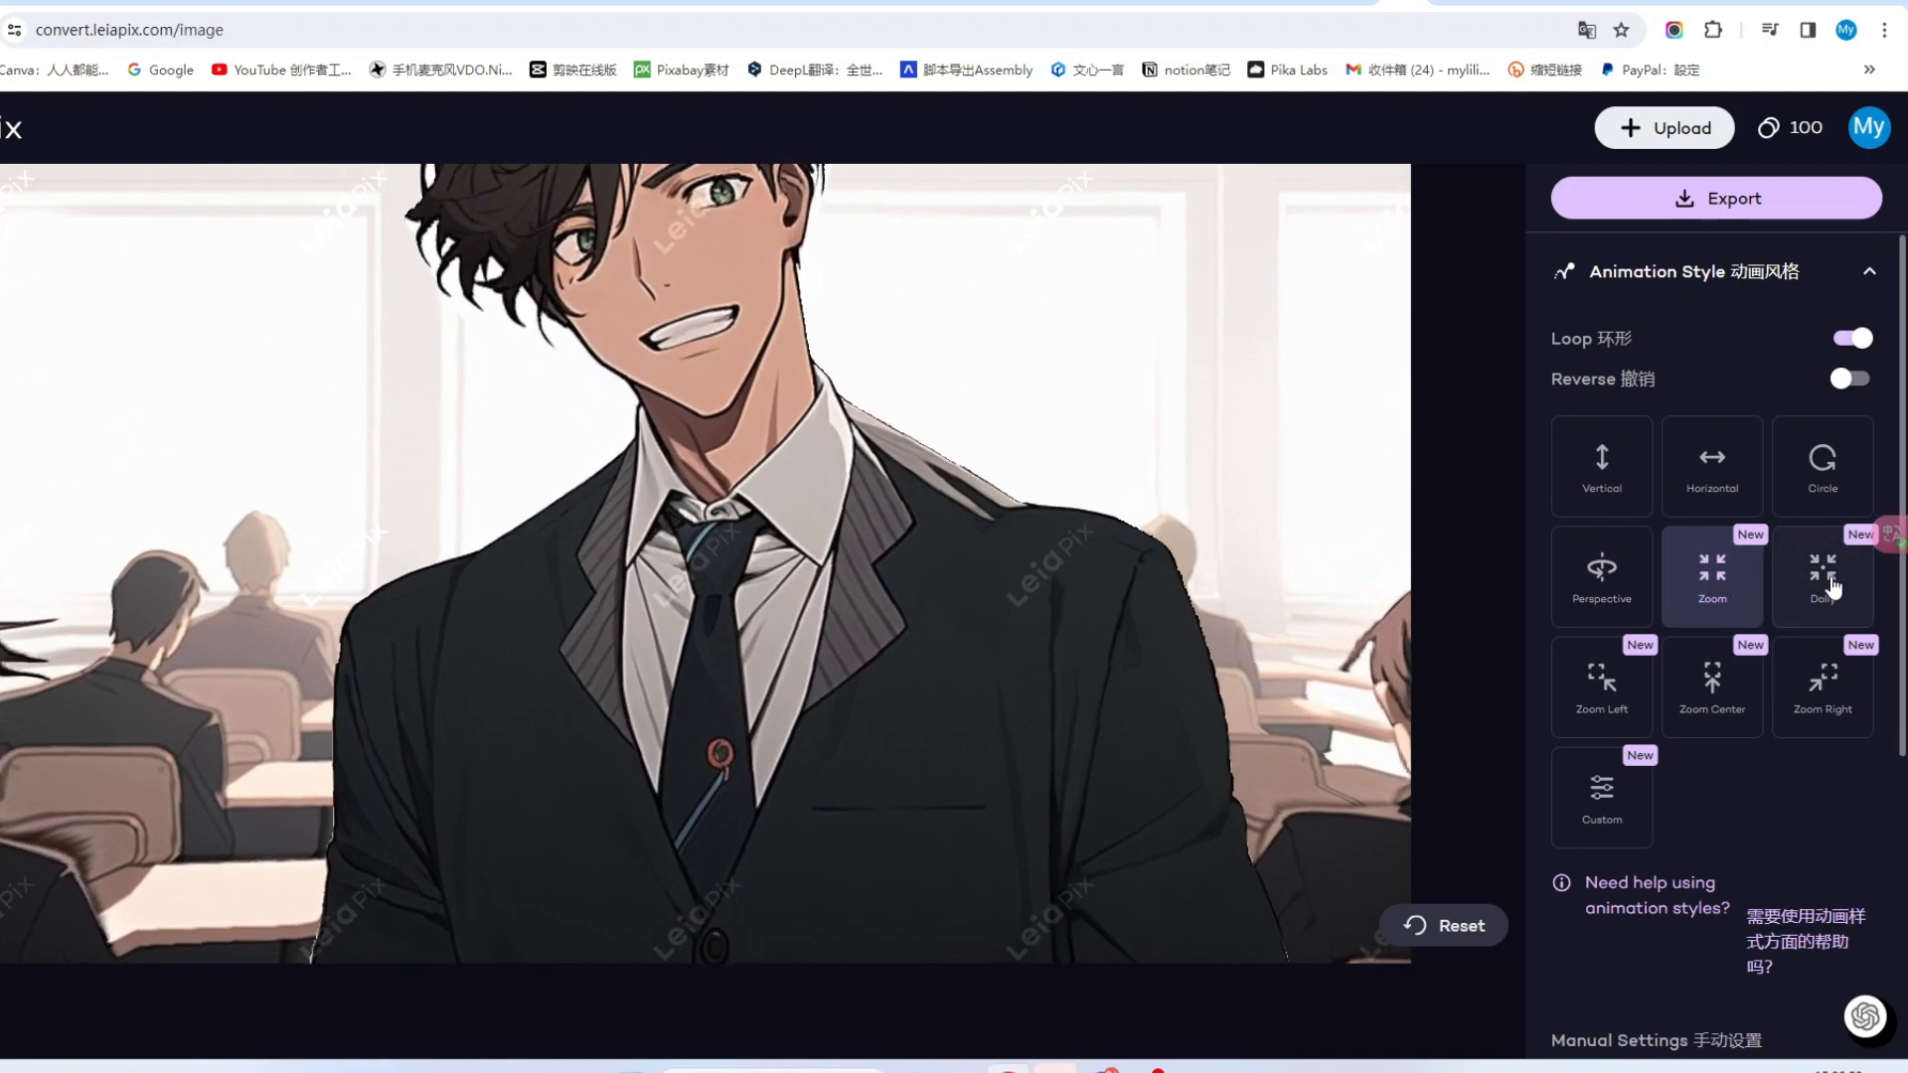
{"action": "left_click", "coordinate": [1907, 588]}
{"action": "left_click", "coordinate": [1609, 707]}
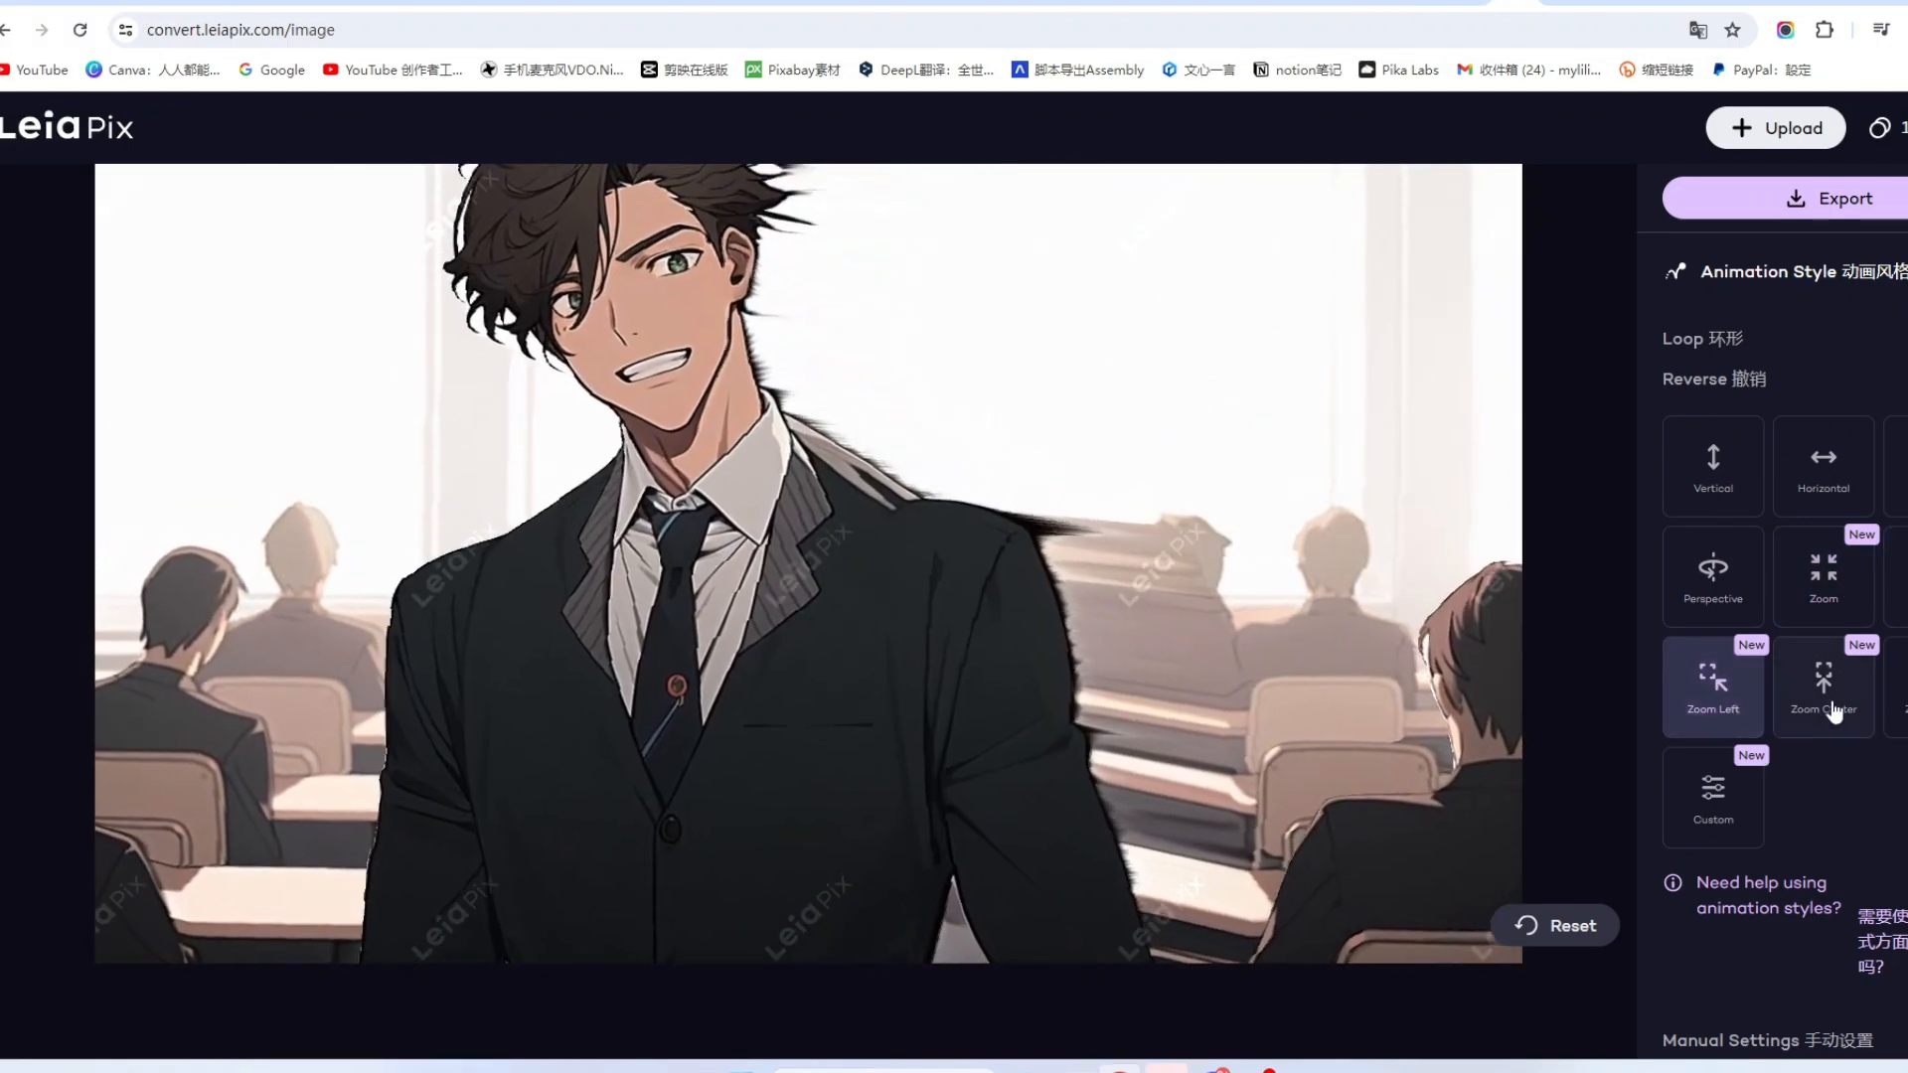
{"action": "left_click", "coordinate": [1885, 720]}
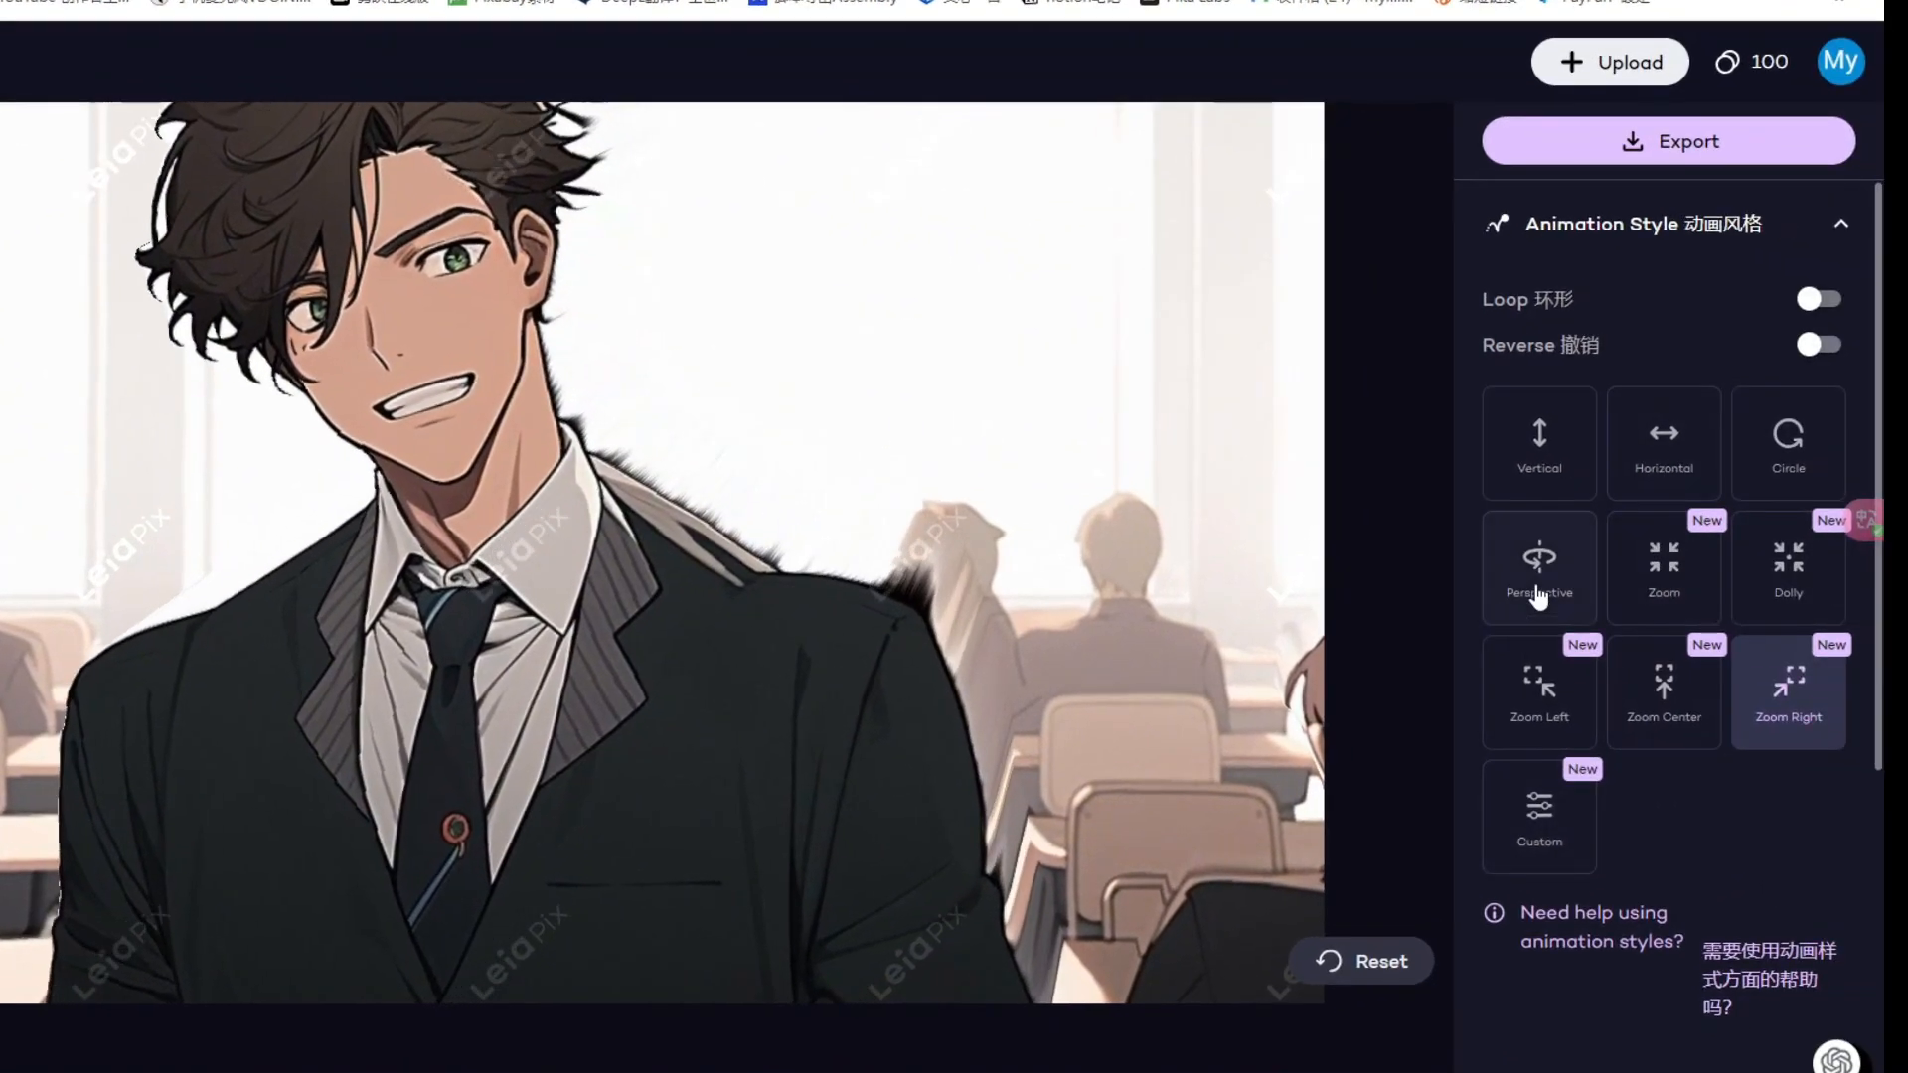
Step: Apply the Zoom animation style and export the classroom animation with one repetition as a free MP4 (up to 720p)
{"action": "left_click", "coordinate": [1681, 572]}
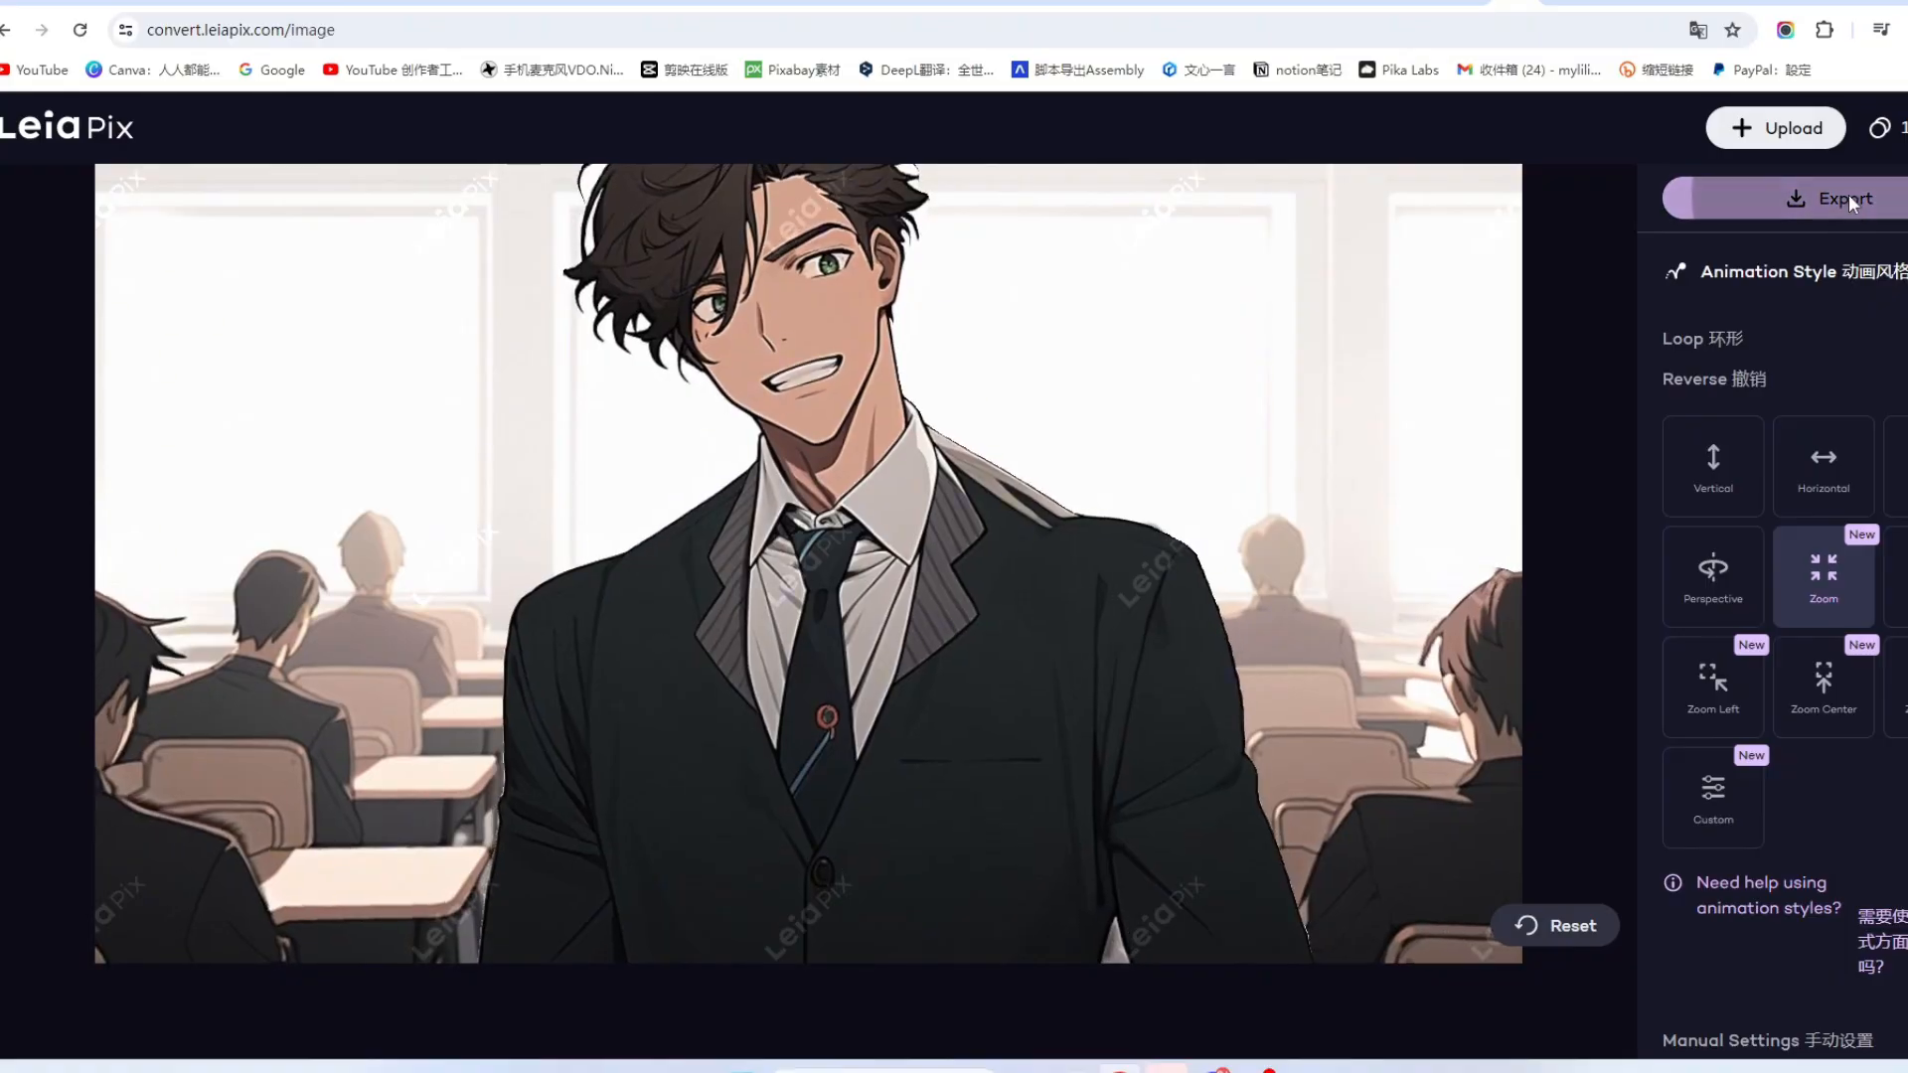
{"action": "left_click", "coordinate": [1848, 199]}
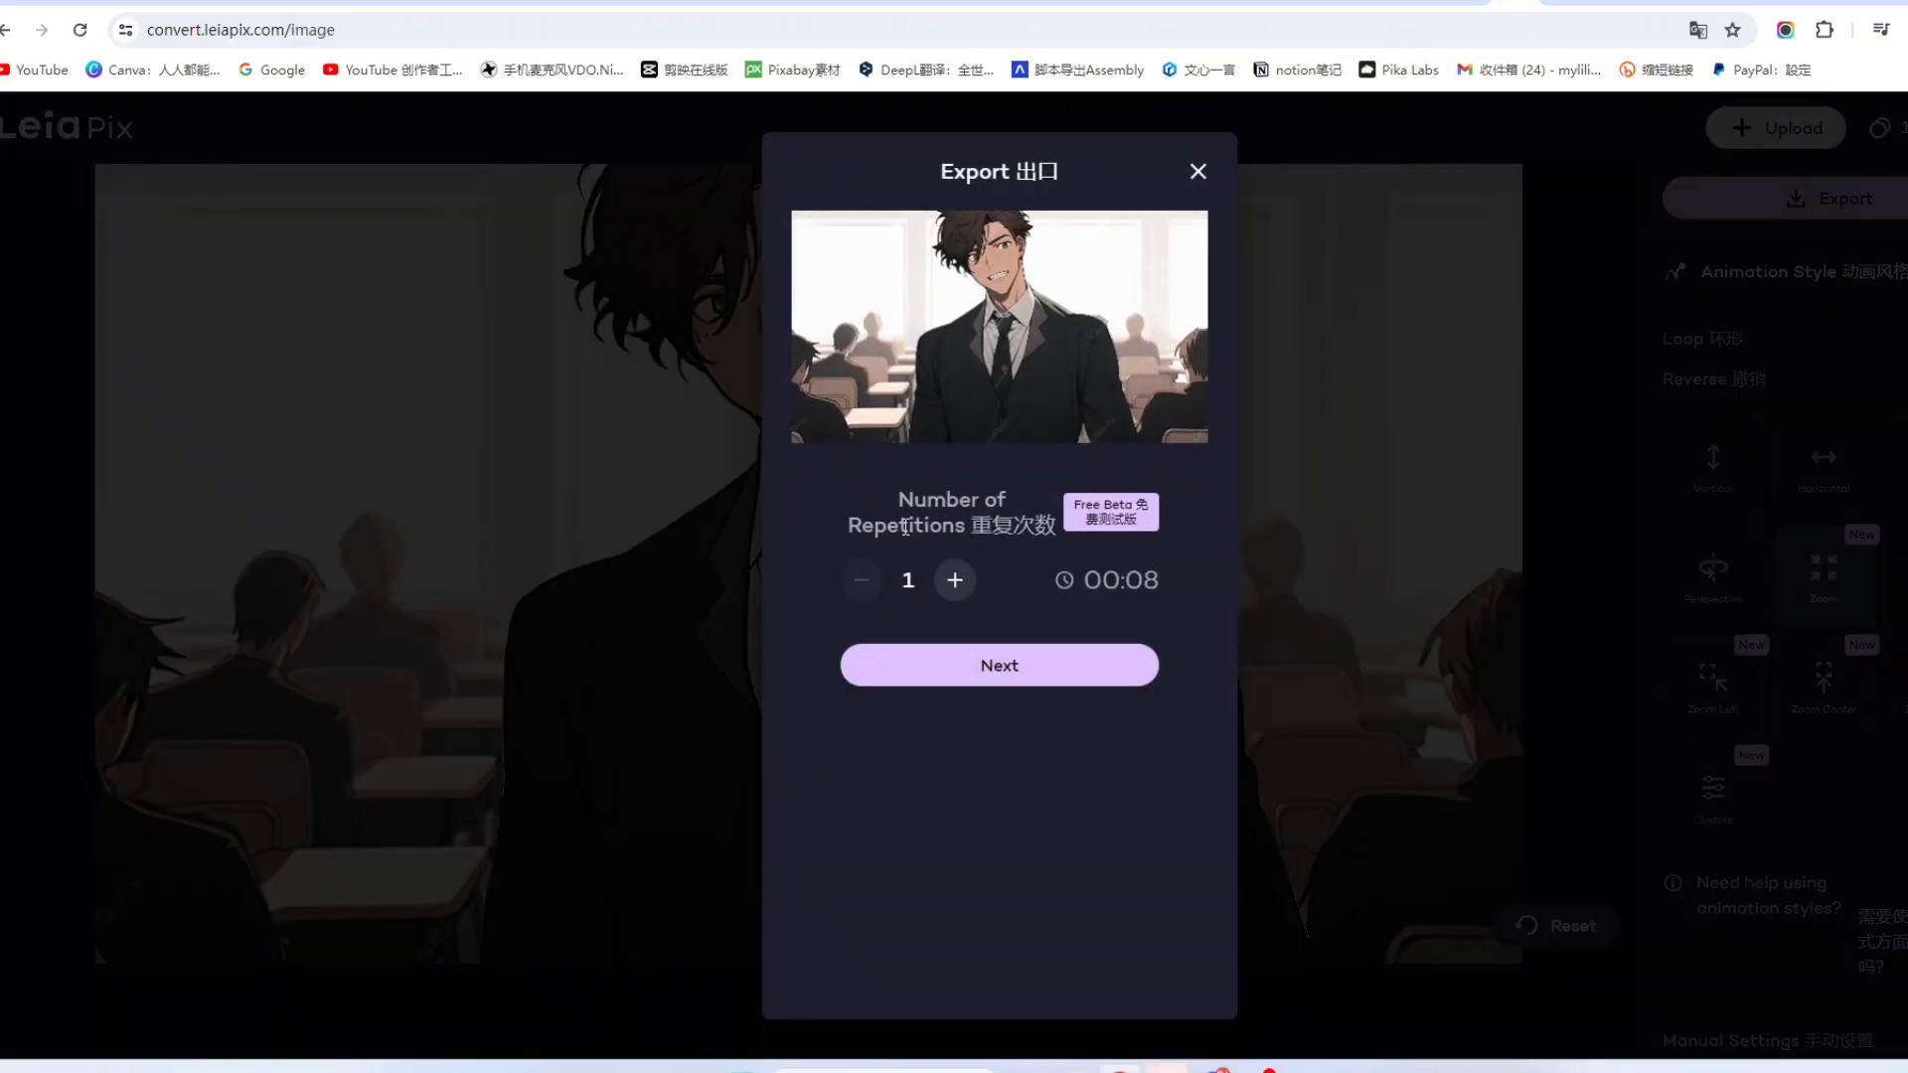
{"action": "left_click", "coordinate": [1009, 672]}
{"action": "scroll", "coordinate": [1033, 596], "scroll_direction": "down", "scroll_amount": 1}
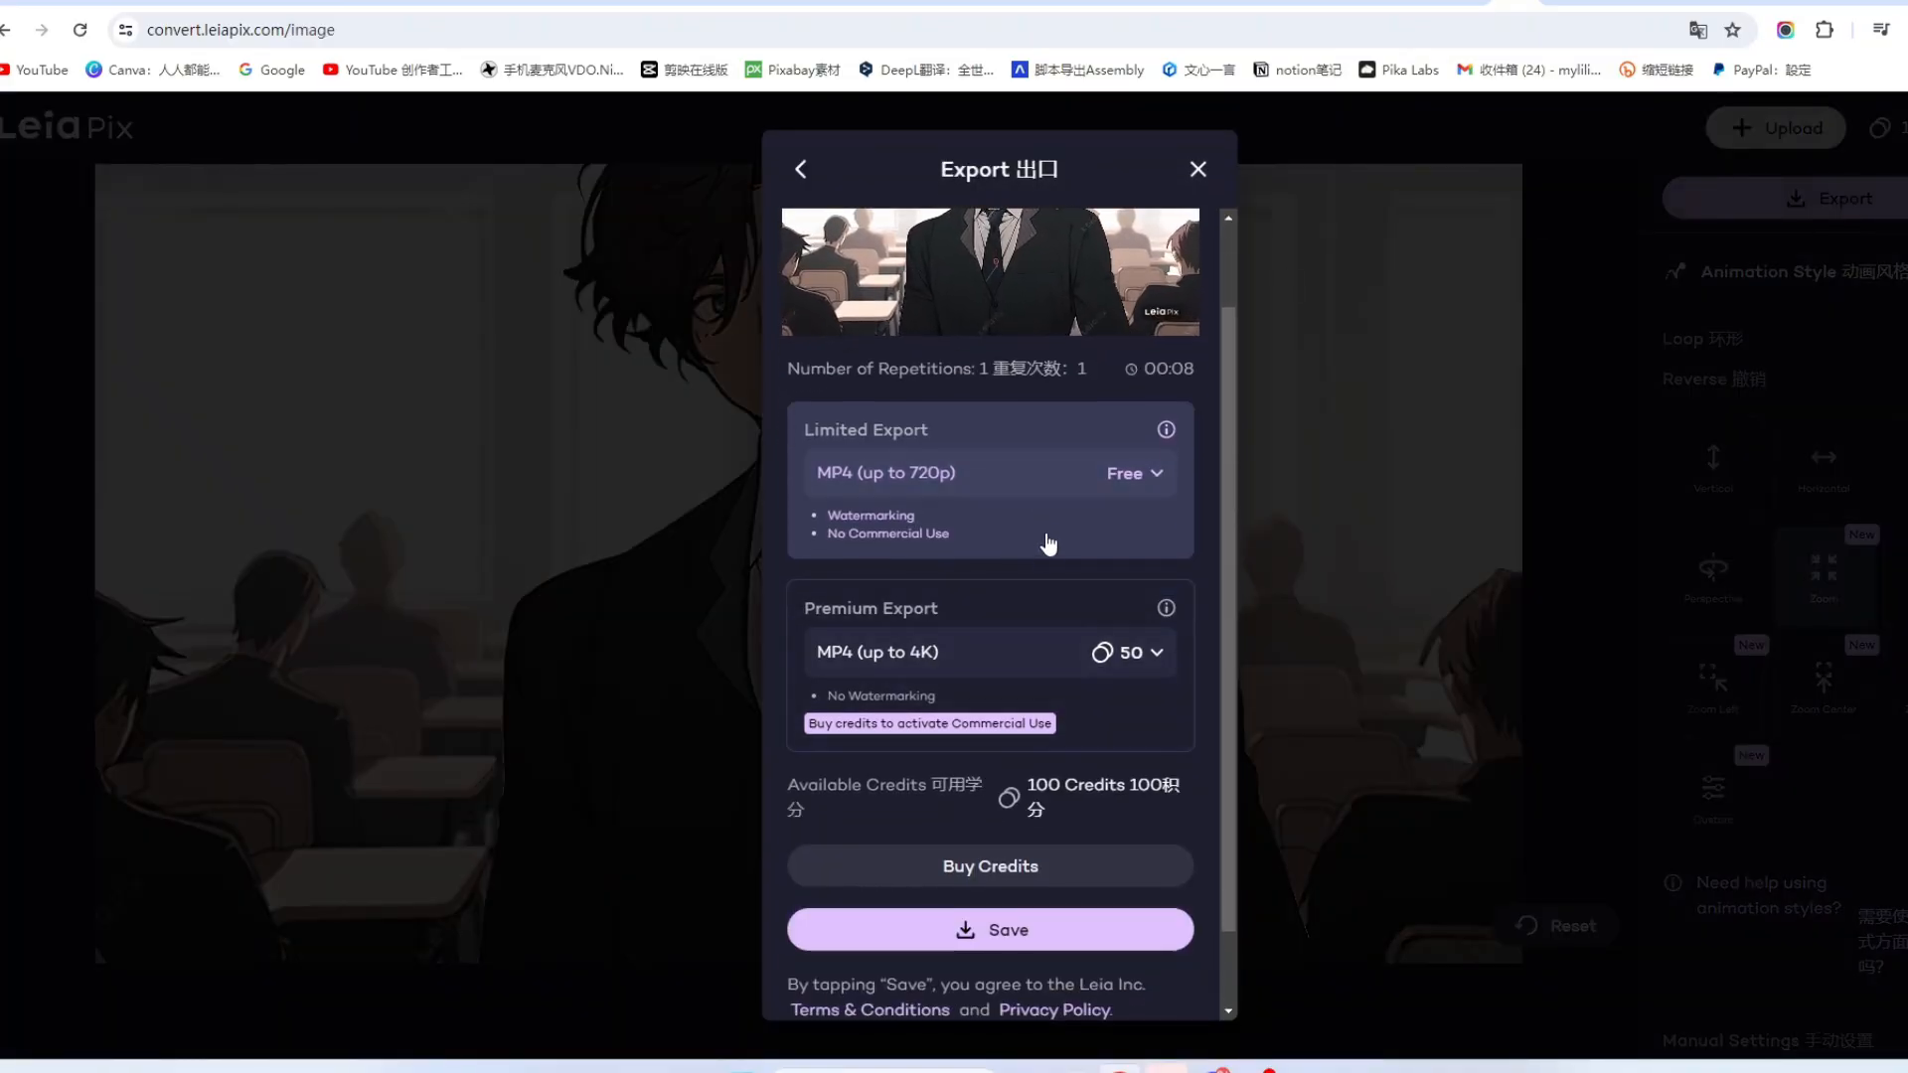
{"action": "scroll", "coordinate": [951, 542], "scroll_direction": "down", "scroll_amount": 1}
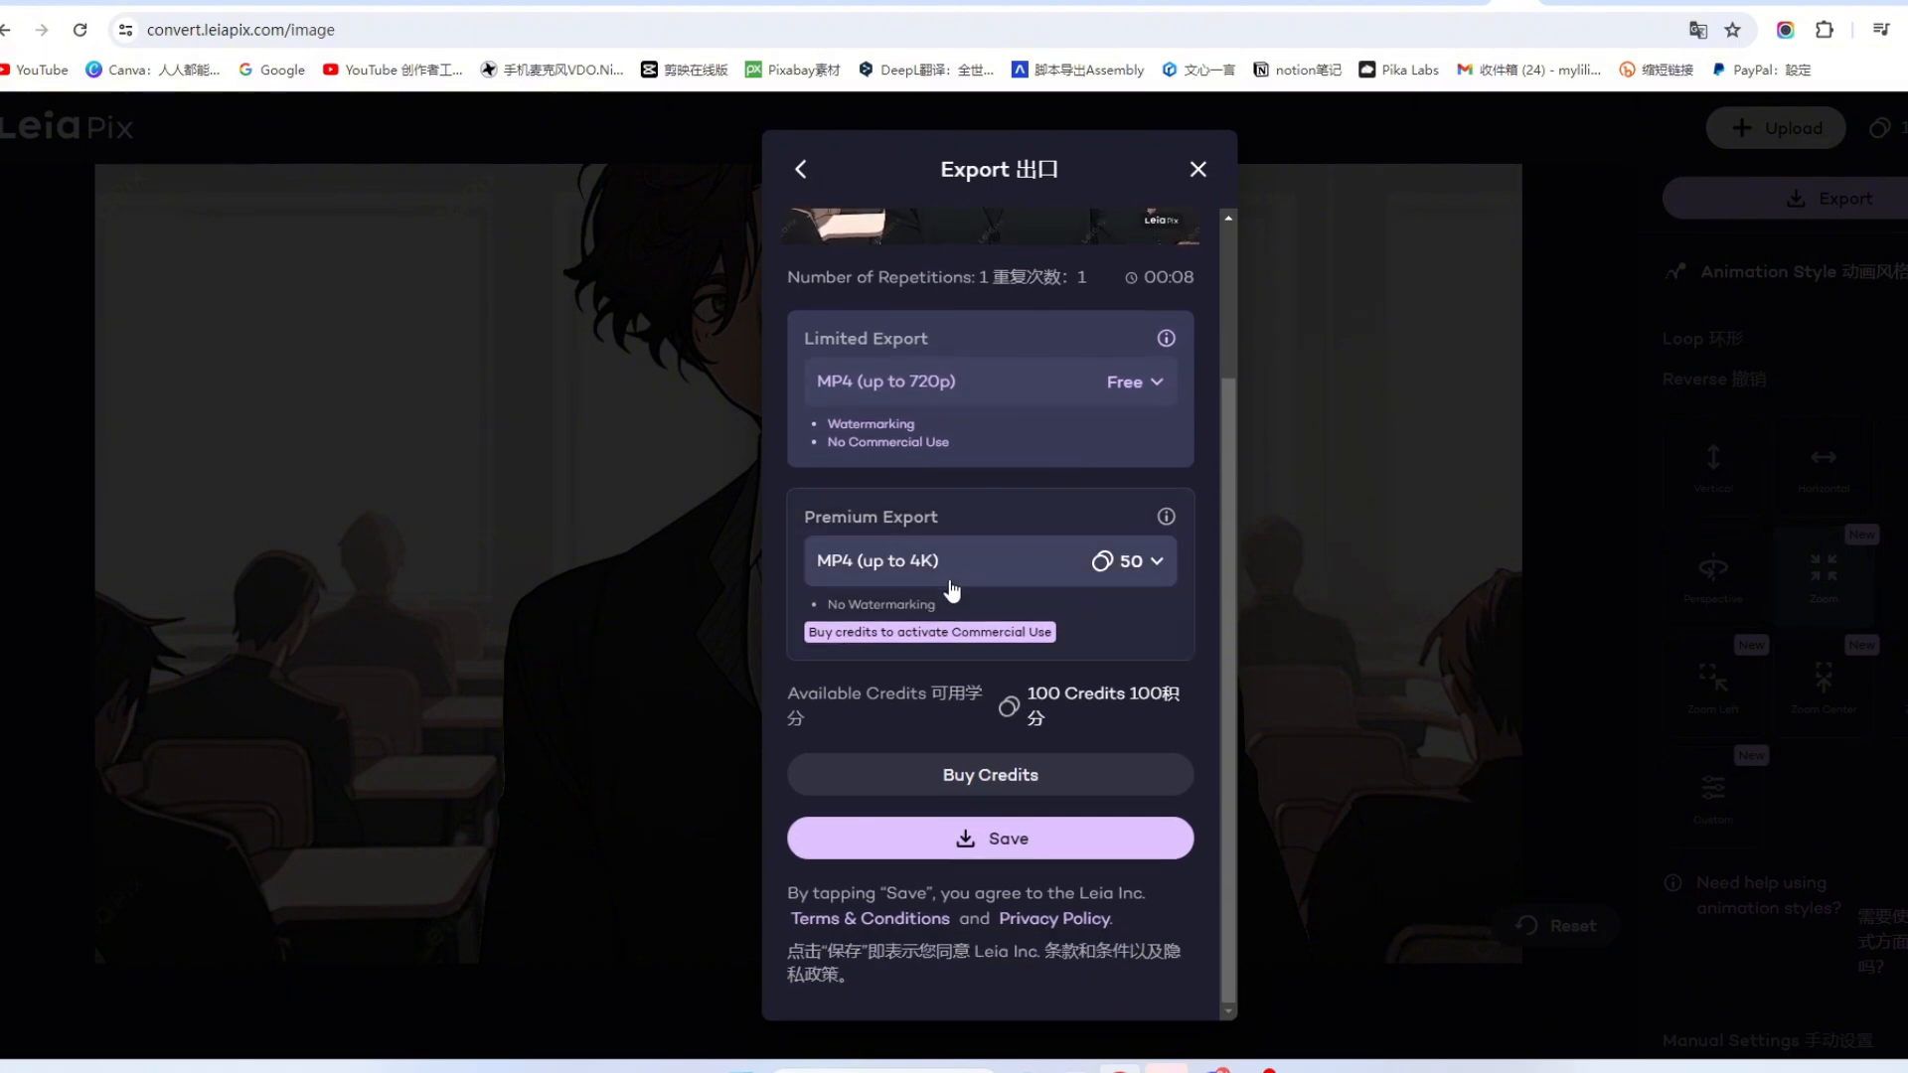
{"action": "left_click", "coordinate": [983, 843]}
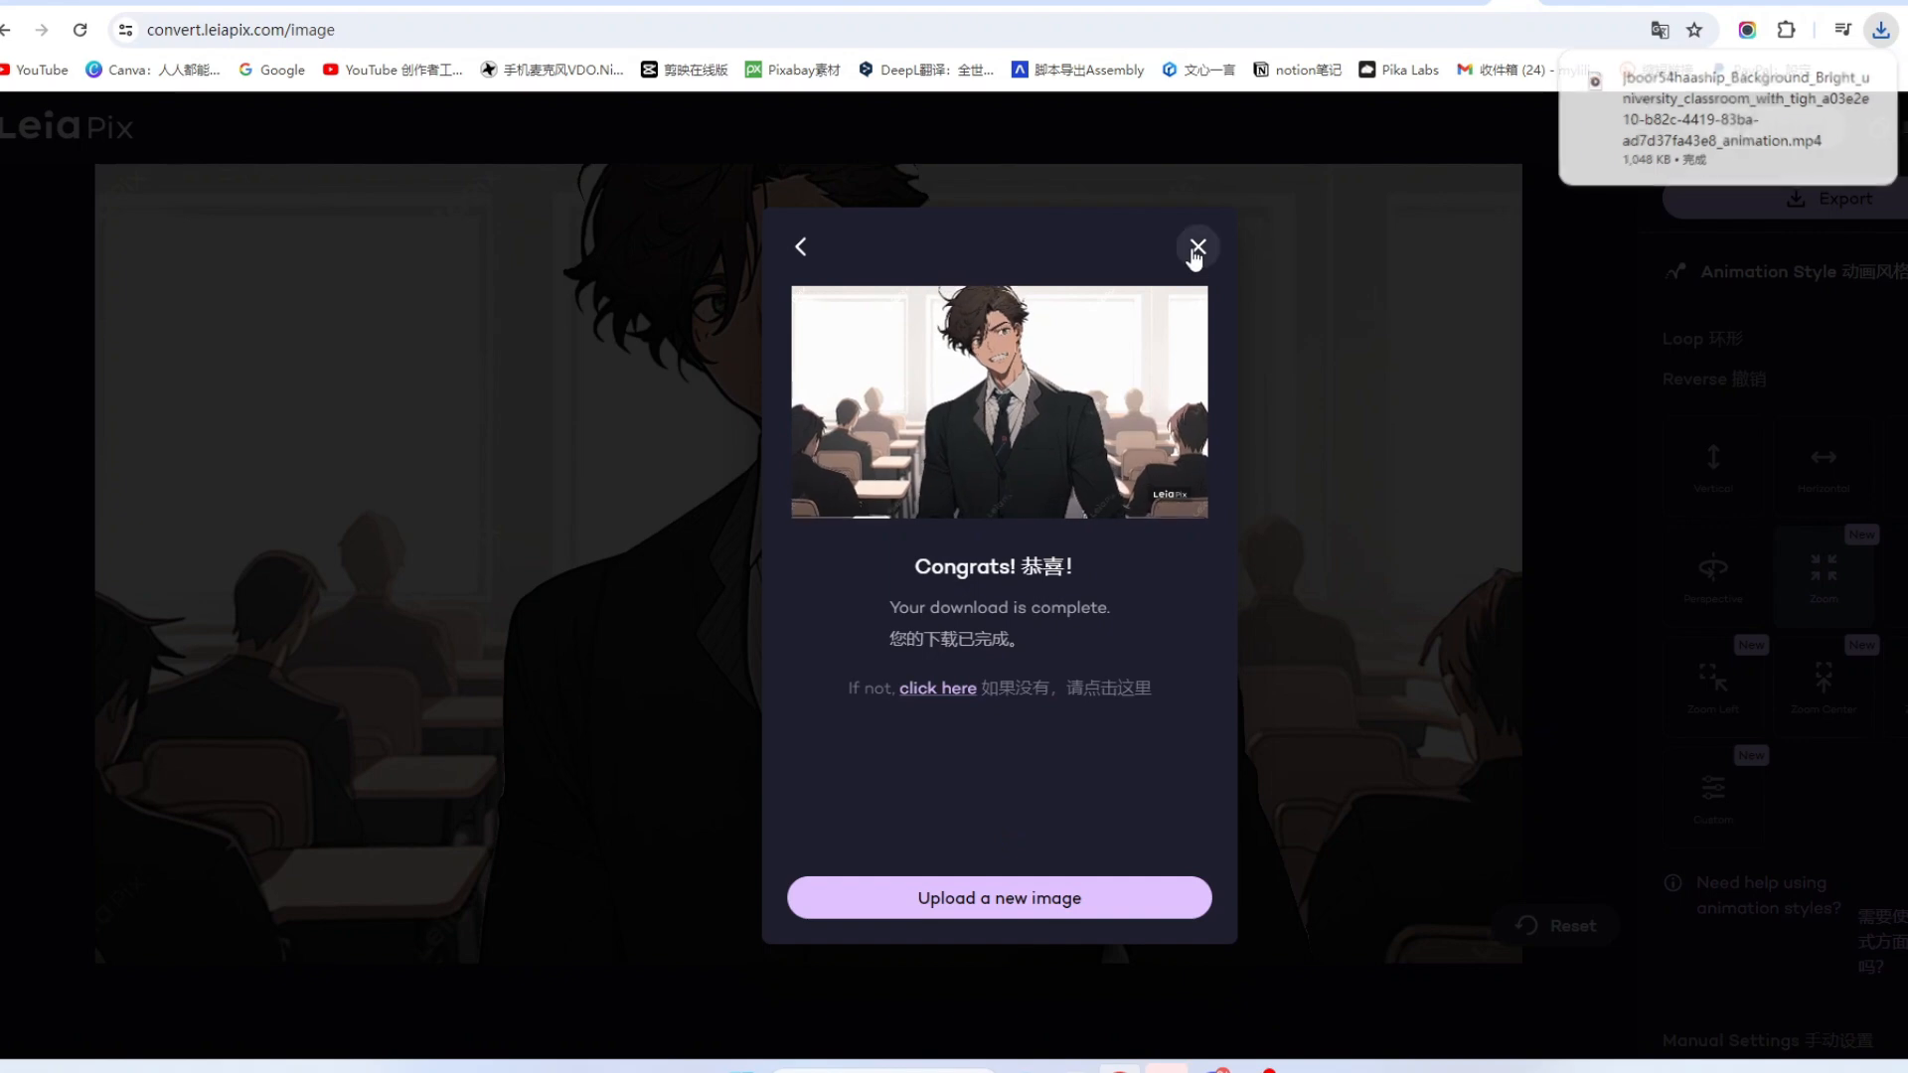
{"action": "left_click", "coordinate": [1199, 246]}
Step: Locate the downloaded scene animations from the browser's download history and paste the files into the 漫画解说视频3 folder
{"action": "left_click", "coordinate": [1881, 32]}
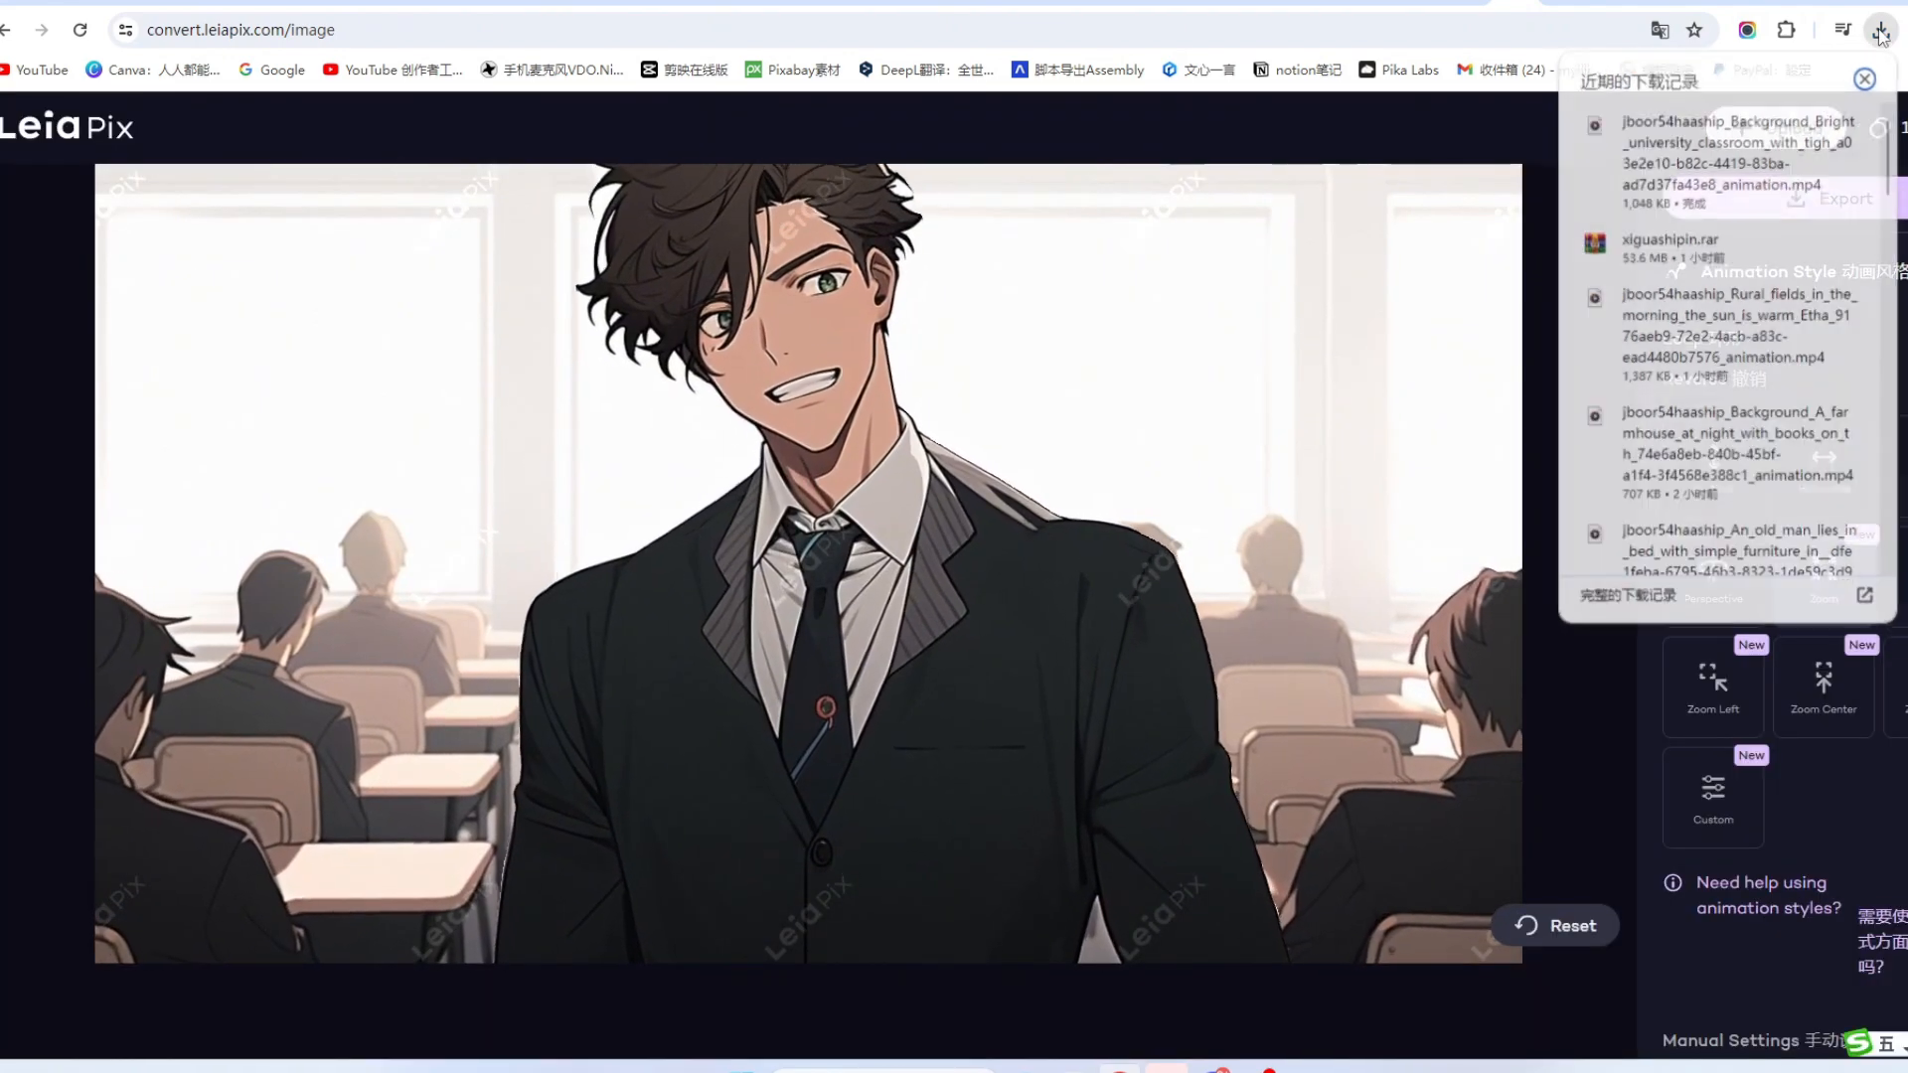
{"action": "left_click", "coordinate": [1858, 159]}
{"action": "key", "text": "ctrl+v"}
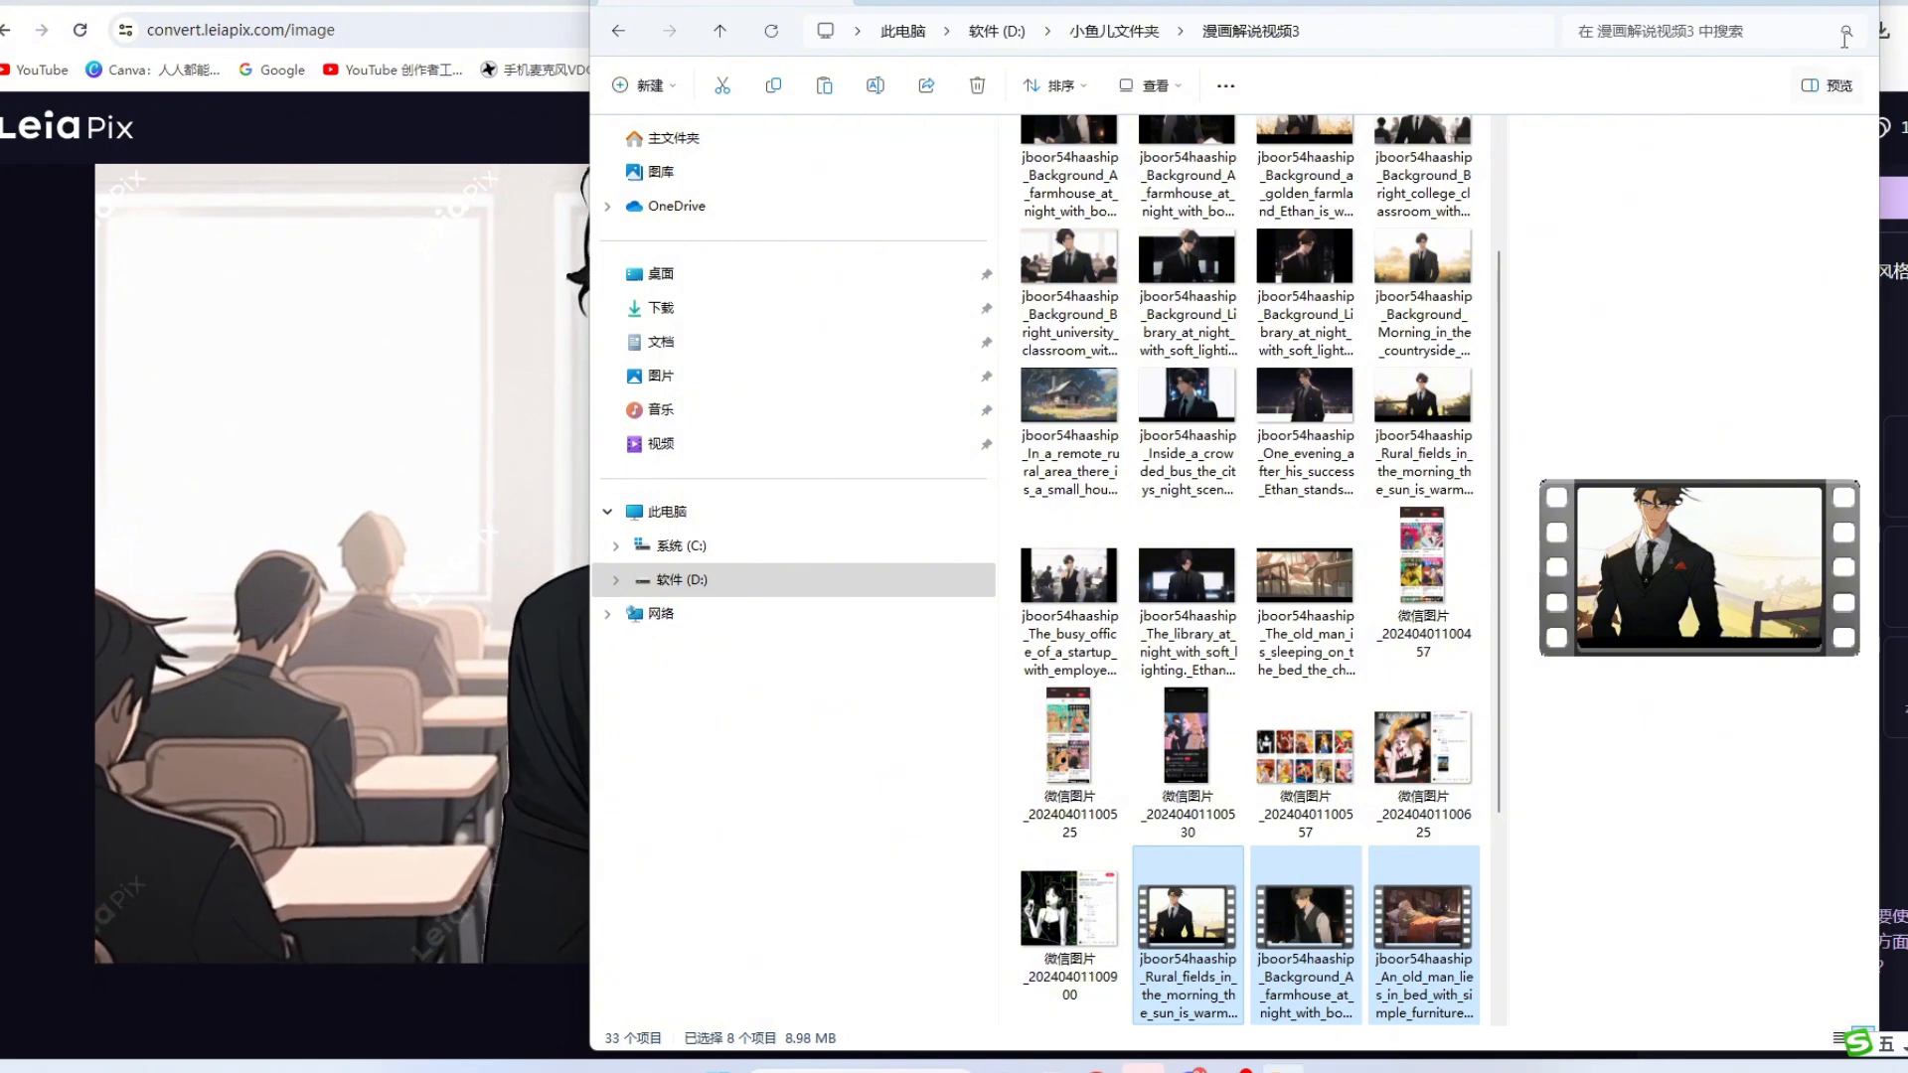
{"action": "key", "text": "alt+Tab"}
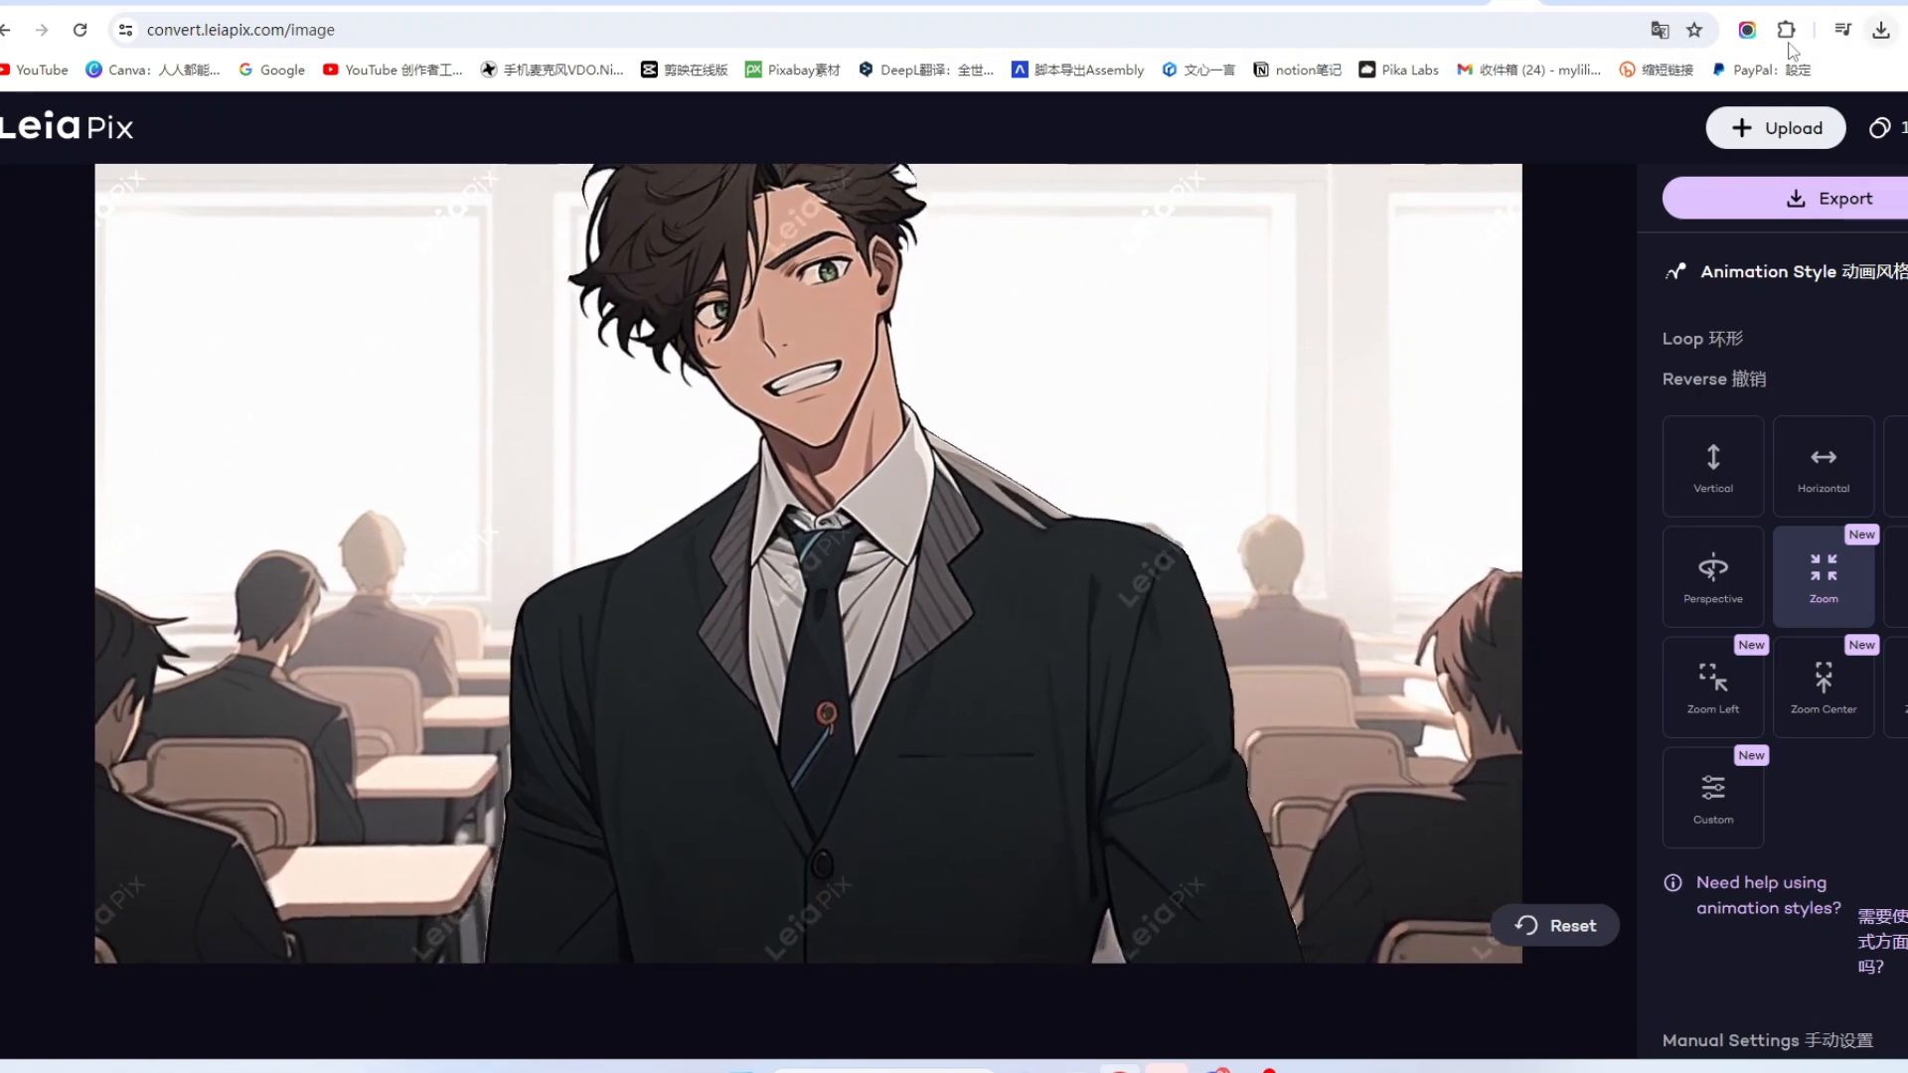
{"action": "key", "text": "alt+Tab"}
{"action": "double_click", "coordinate": [1126, 333]}
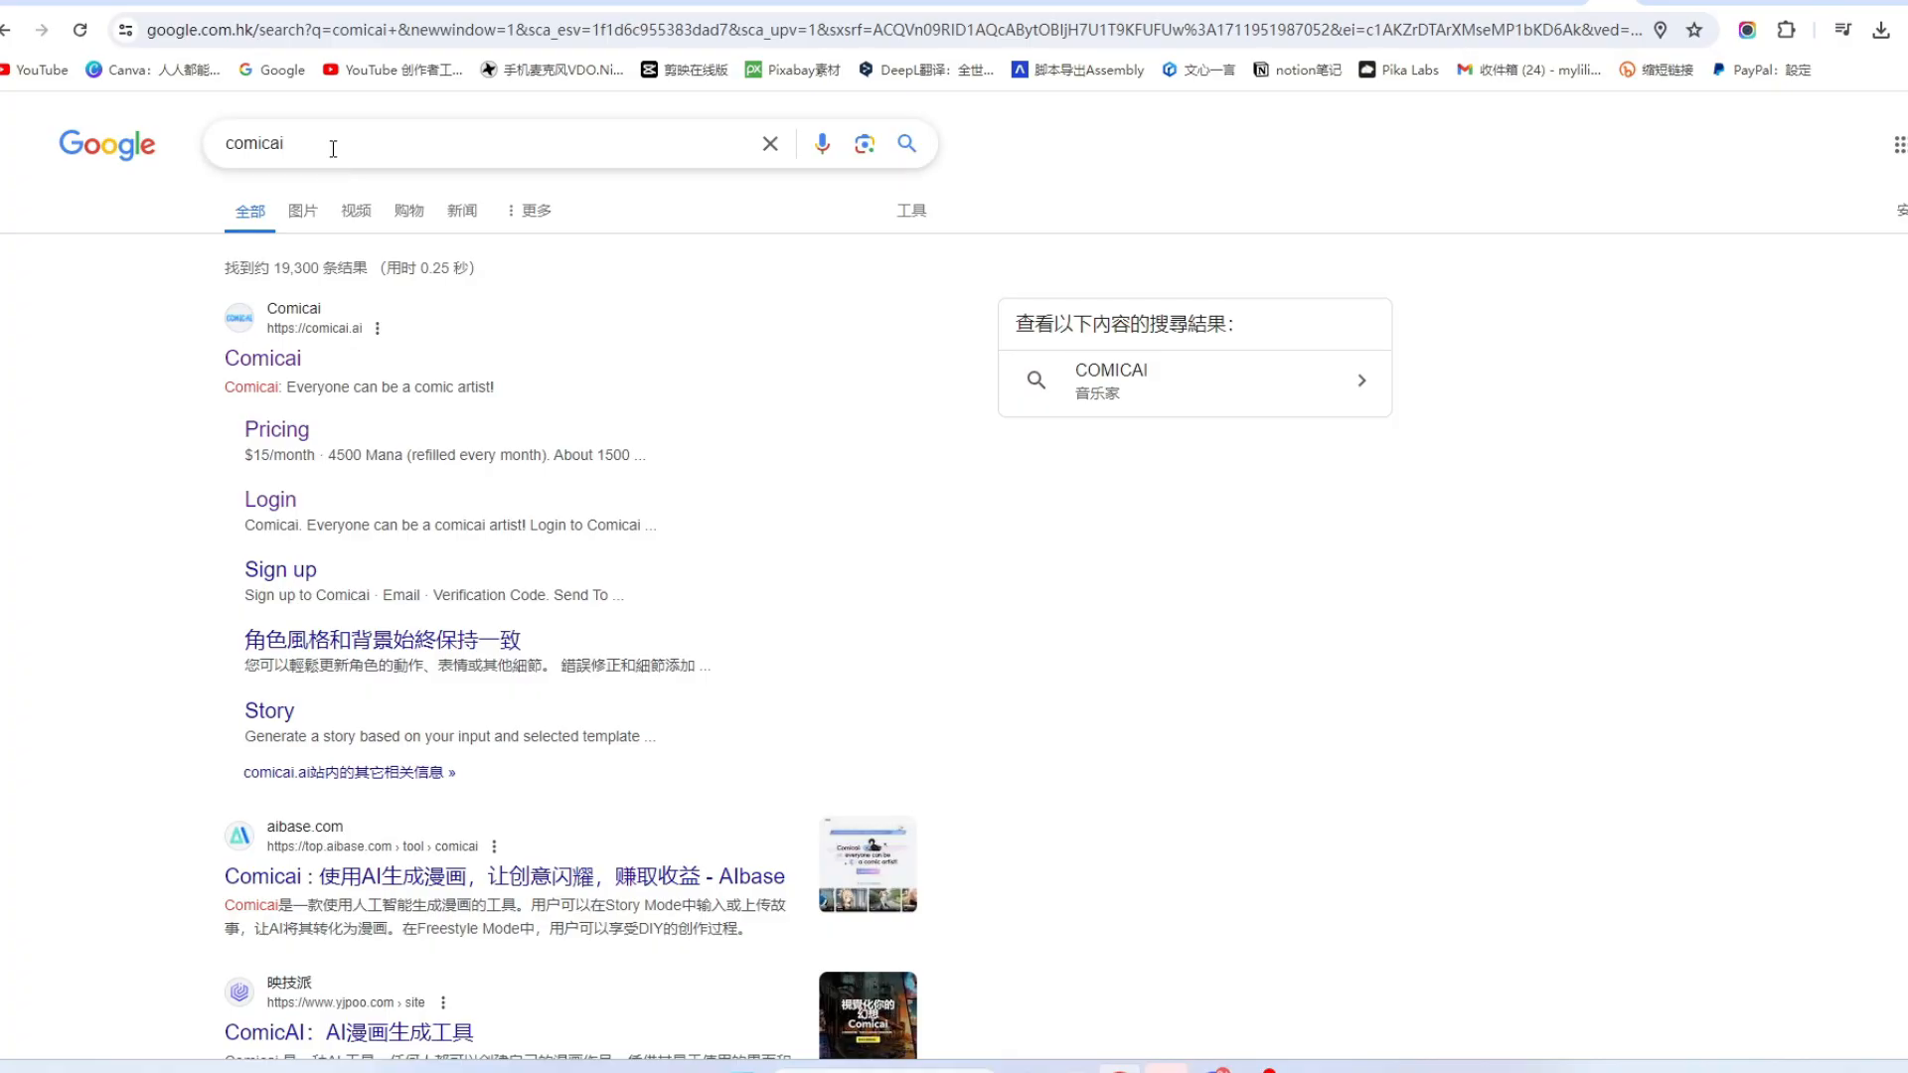
Step: Search Google for 视频去水印工具 and open the 123APPS page for removing logos and watermarks from videos
{"action": "double_click", "coordinate": [332, 147]}
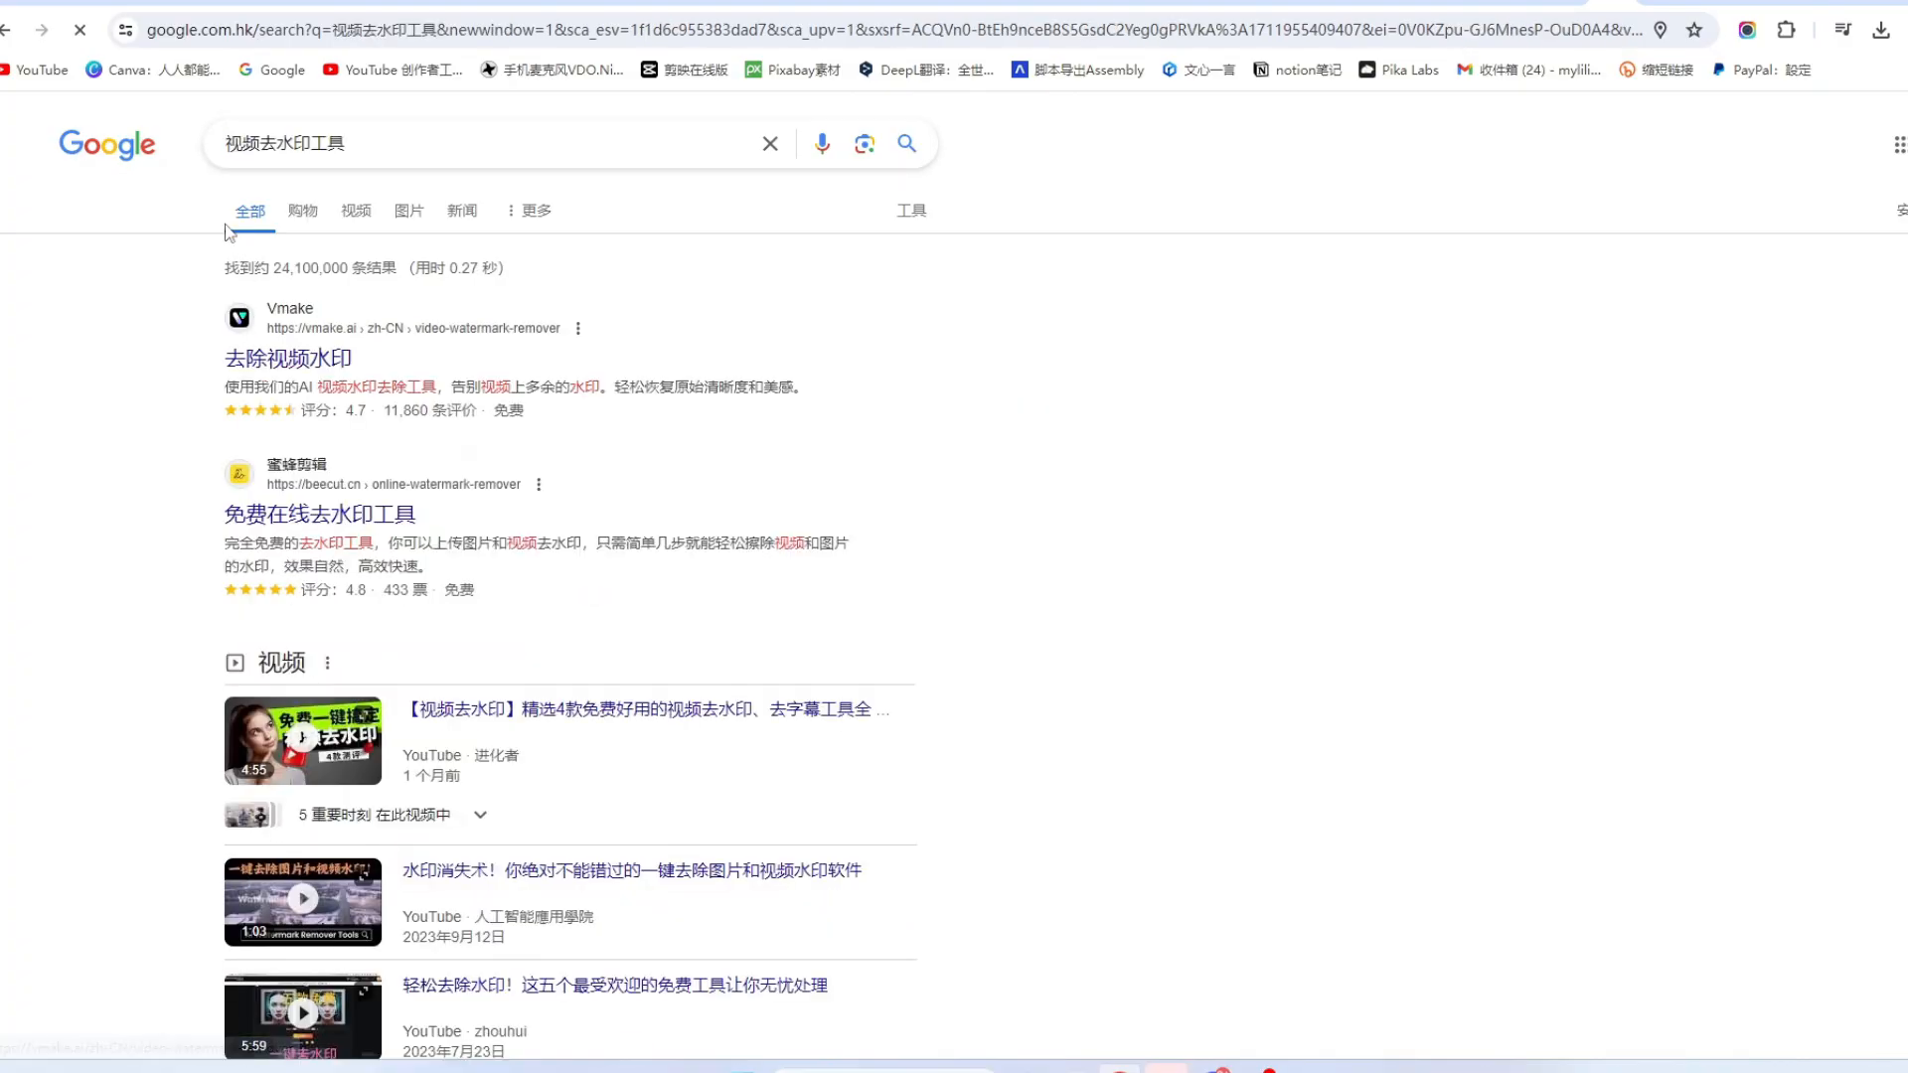
{"action": "scroll", "coordinate": [436, 159], "scroll_direction": "down", "scroll_amount": 10}
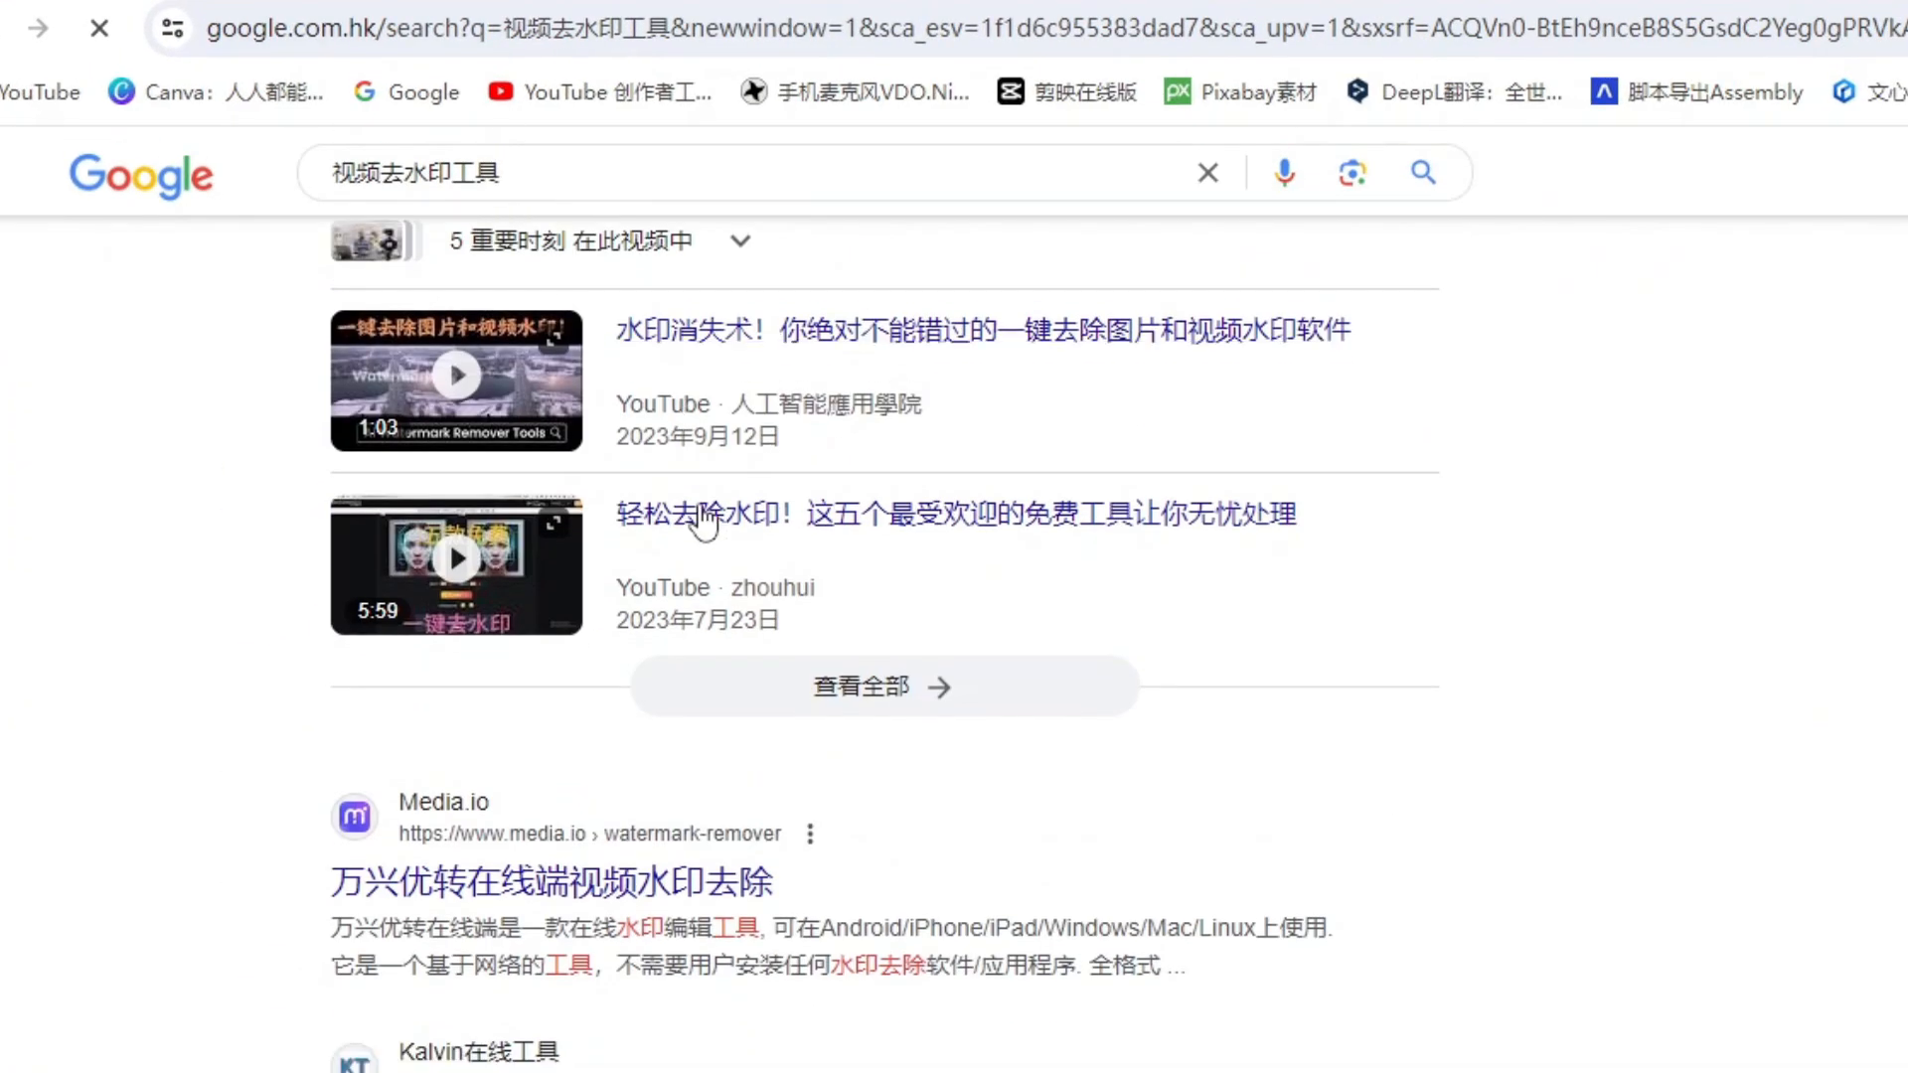
{"action": "left_click", "coordinate": [345, 672]}
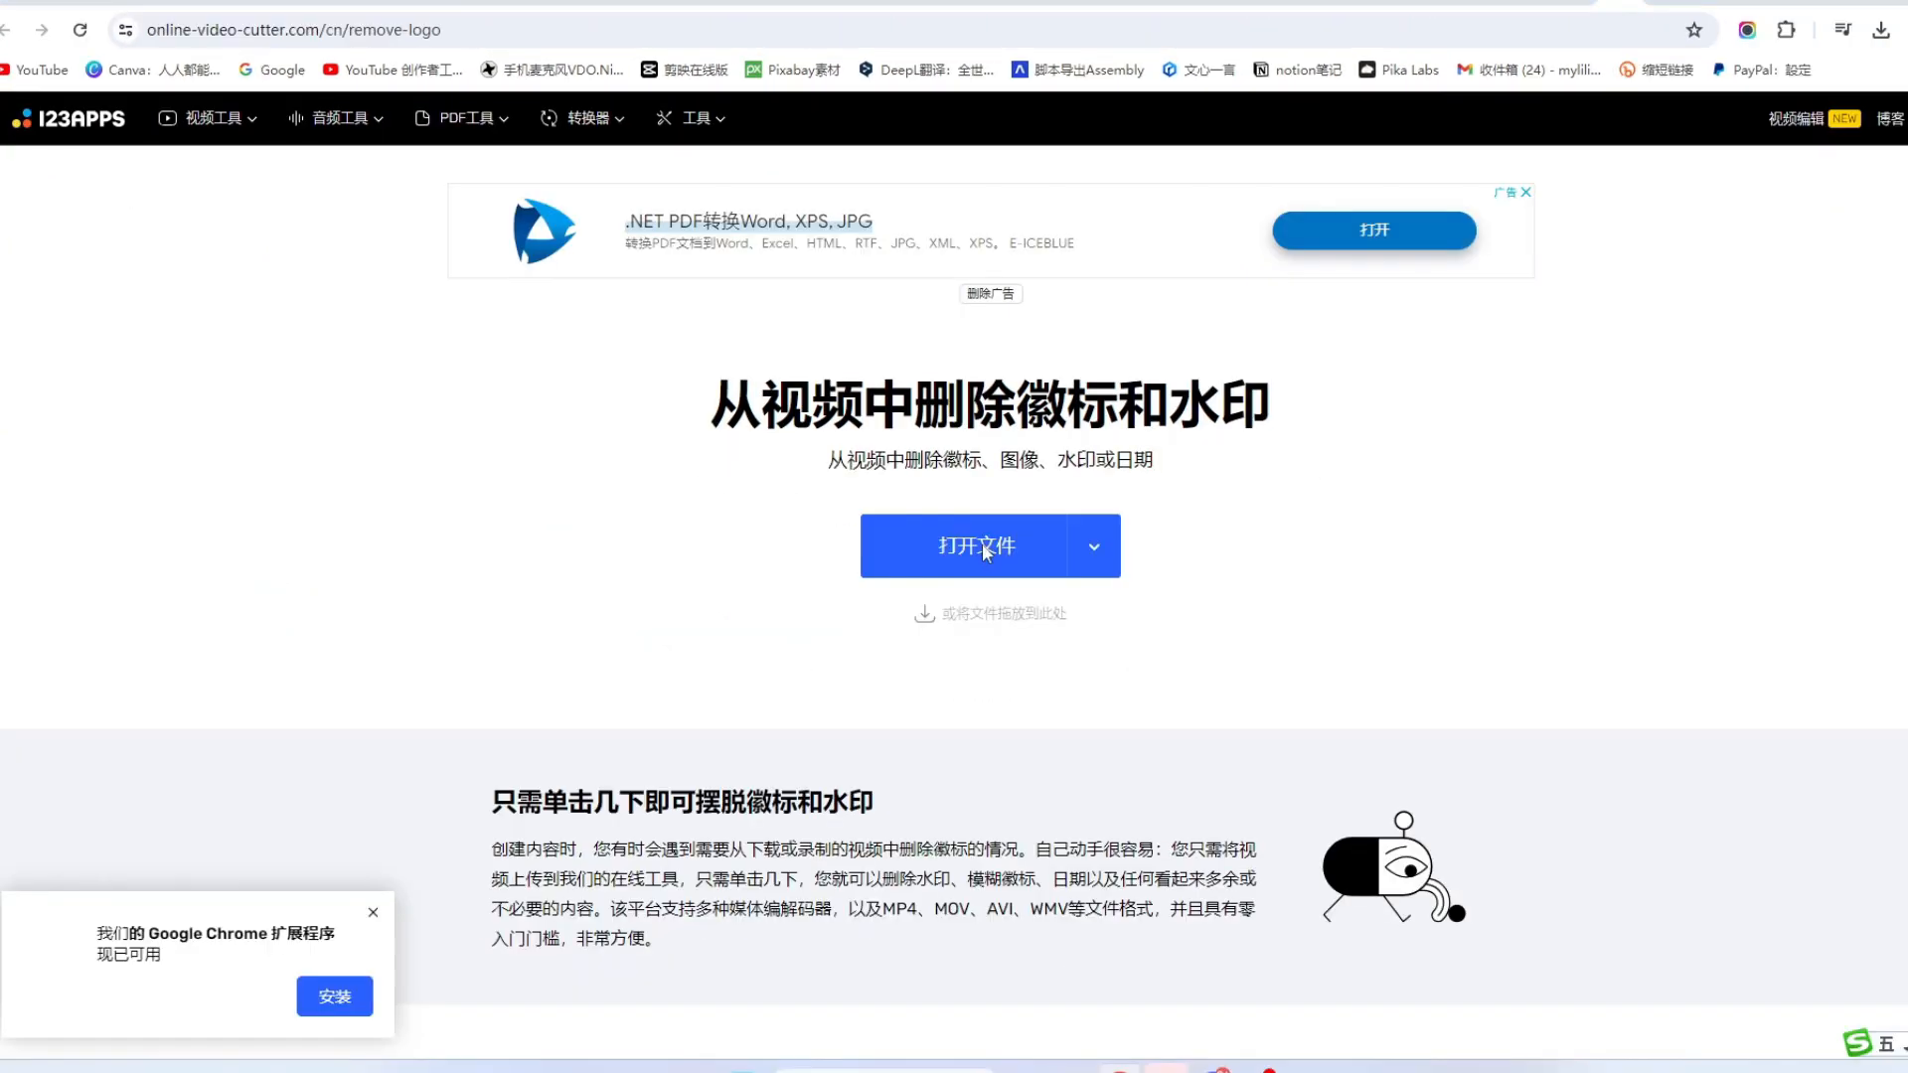
Step: Load the animation of the old man lying in bed into the logo remover and mark the LeiaPix watermark area for removal
{"action": "left_click", "coordinate": [1004, 609]}
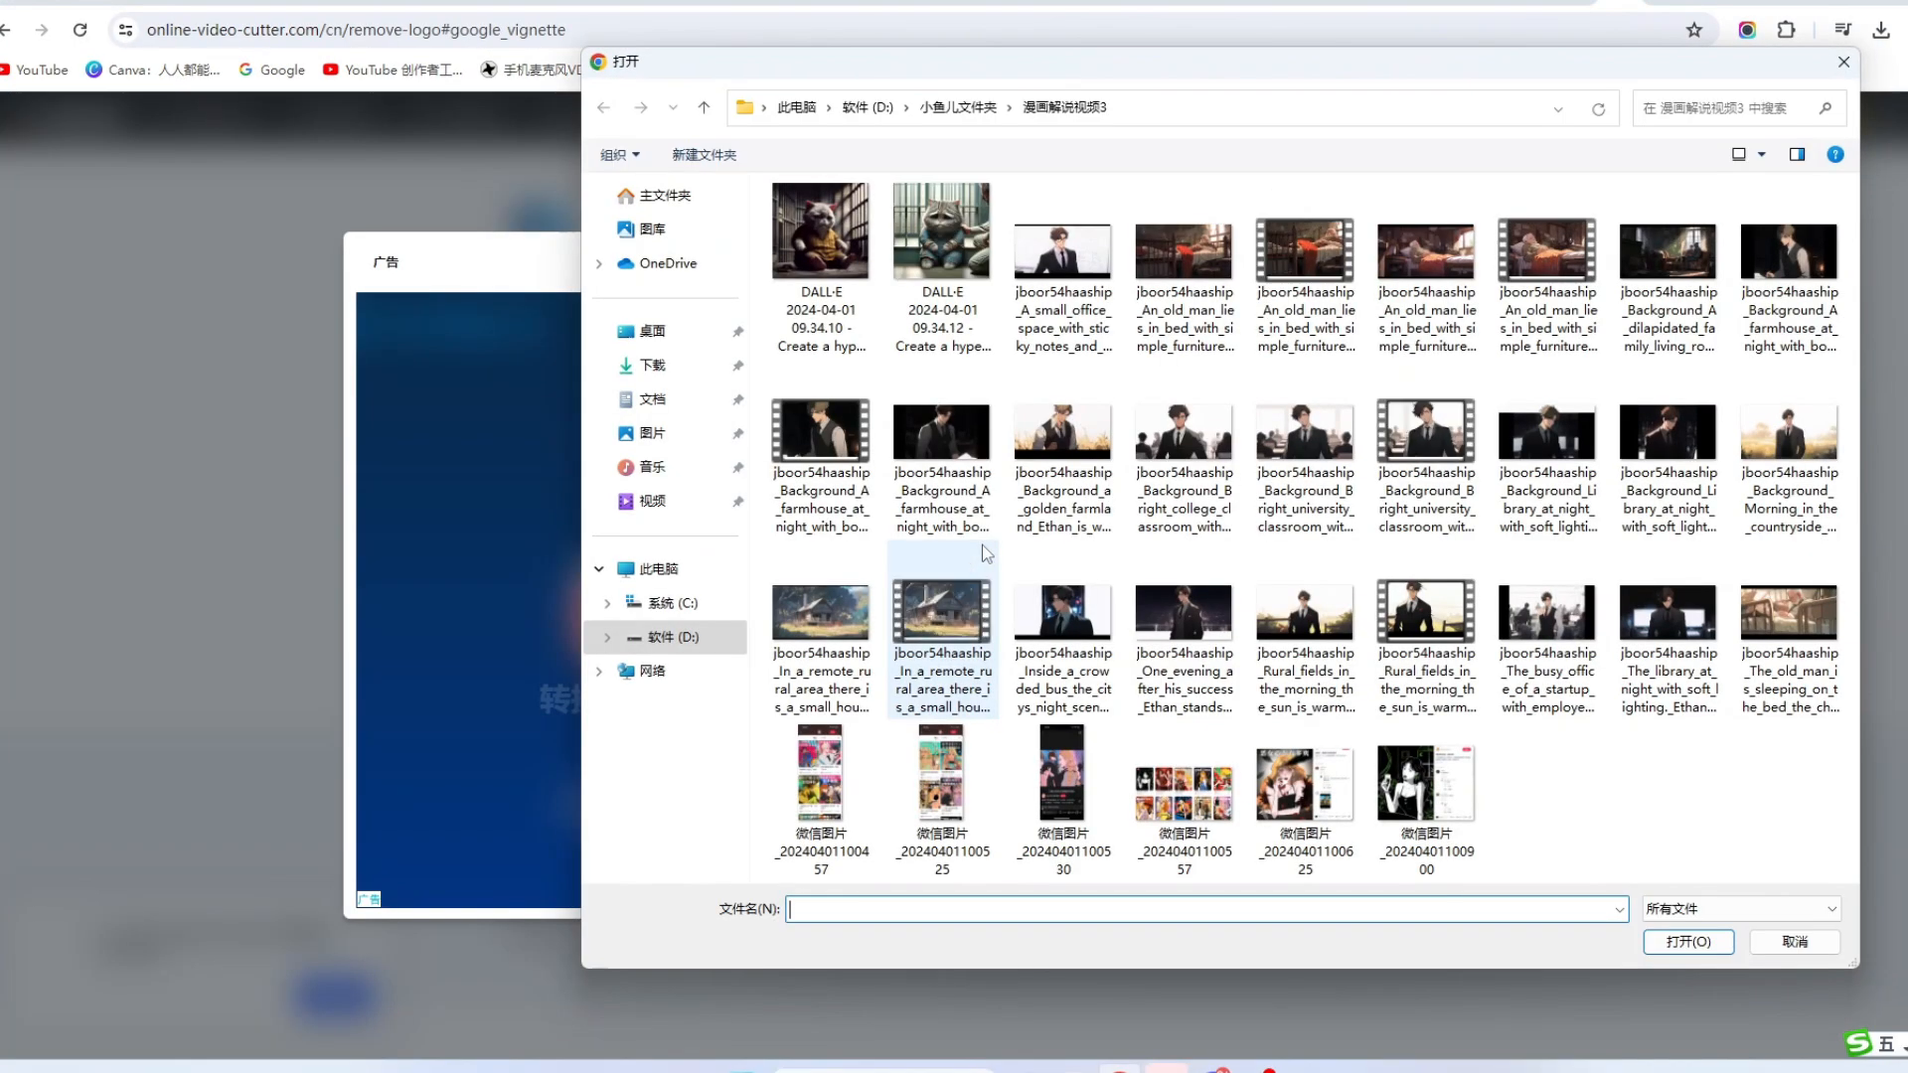
{"action": "key", "text": "Escape"}
{"action": "left_click", "coordinate": [978, 552]}
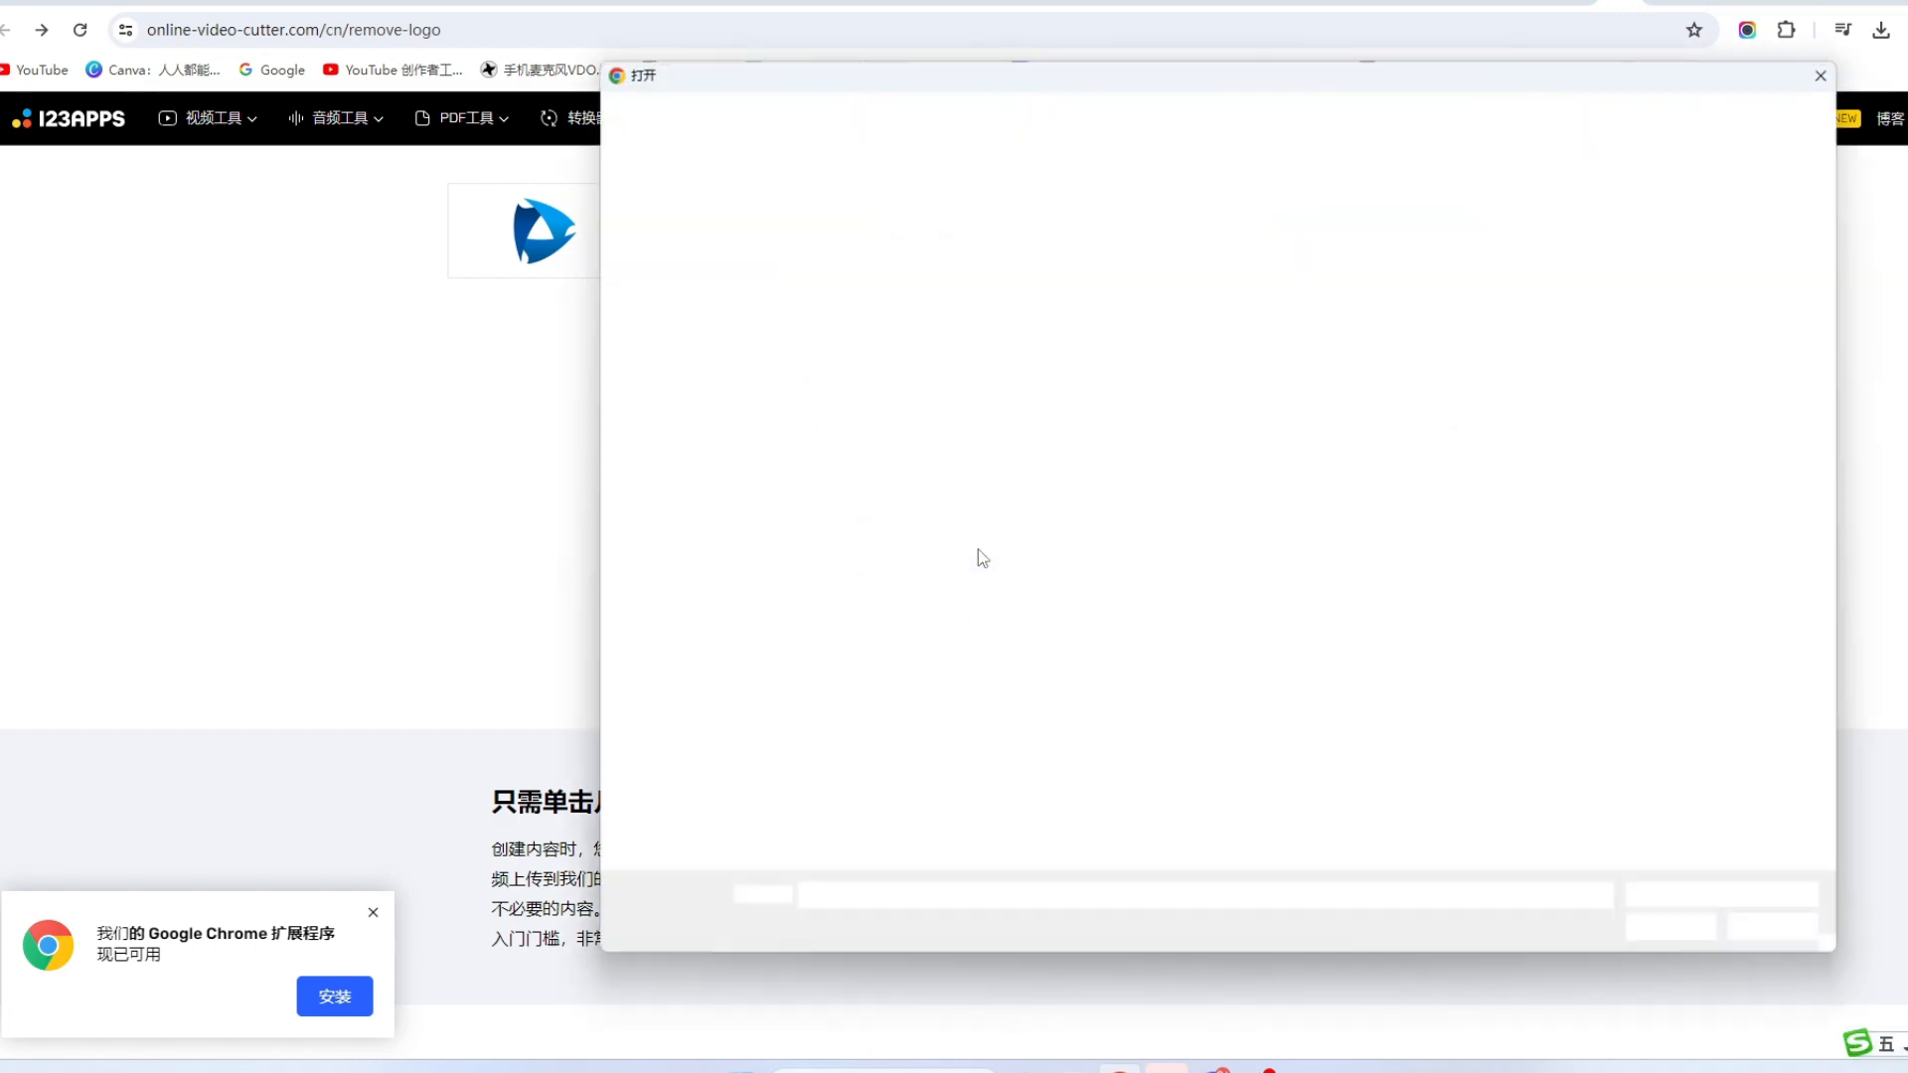
{"action": "double_click", "coordinate": [1434, 636]}
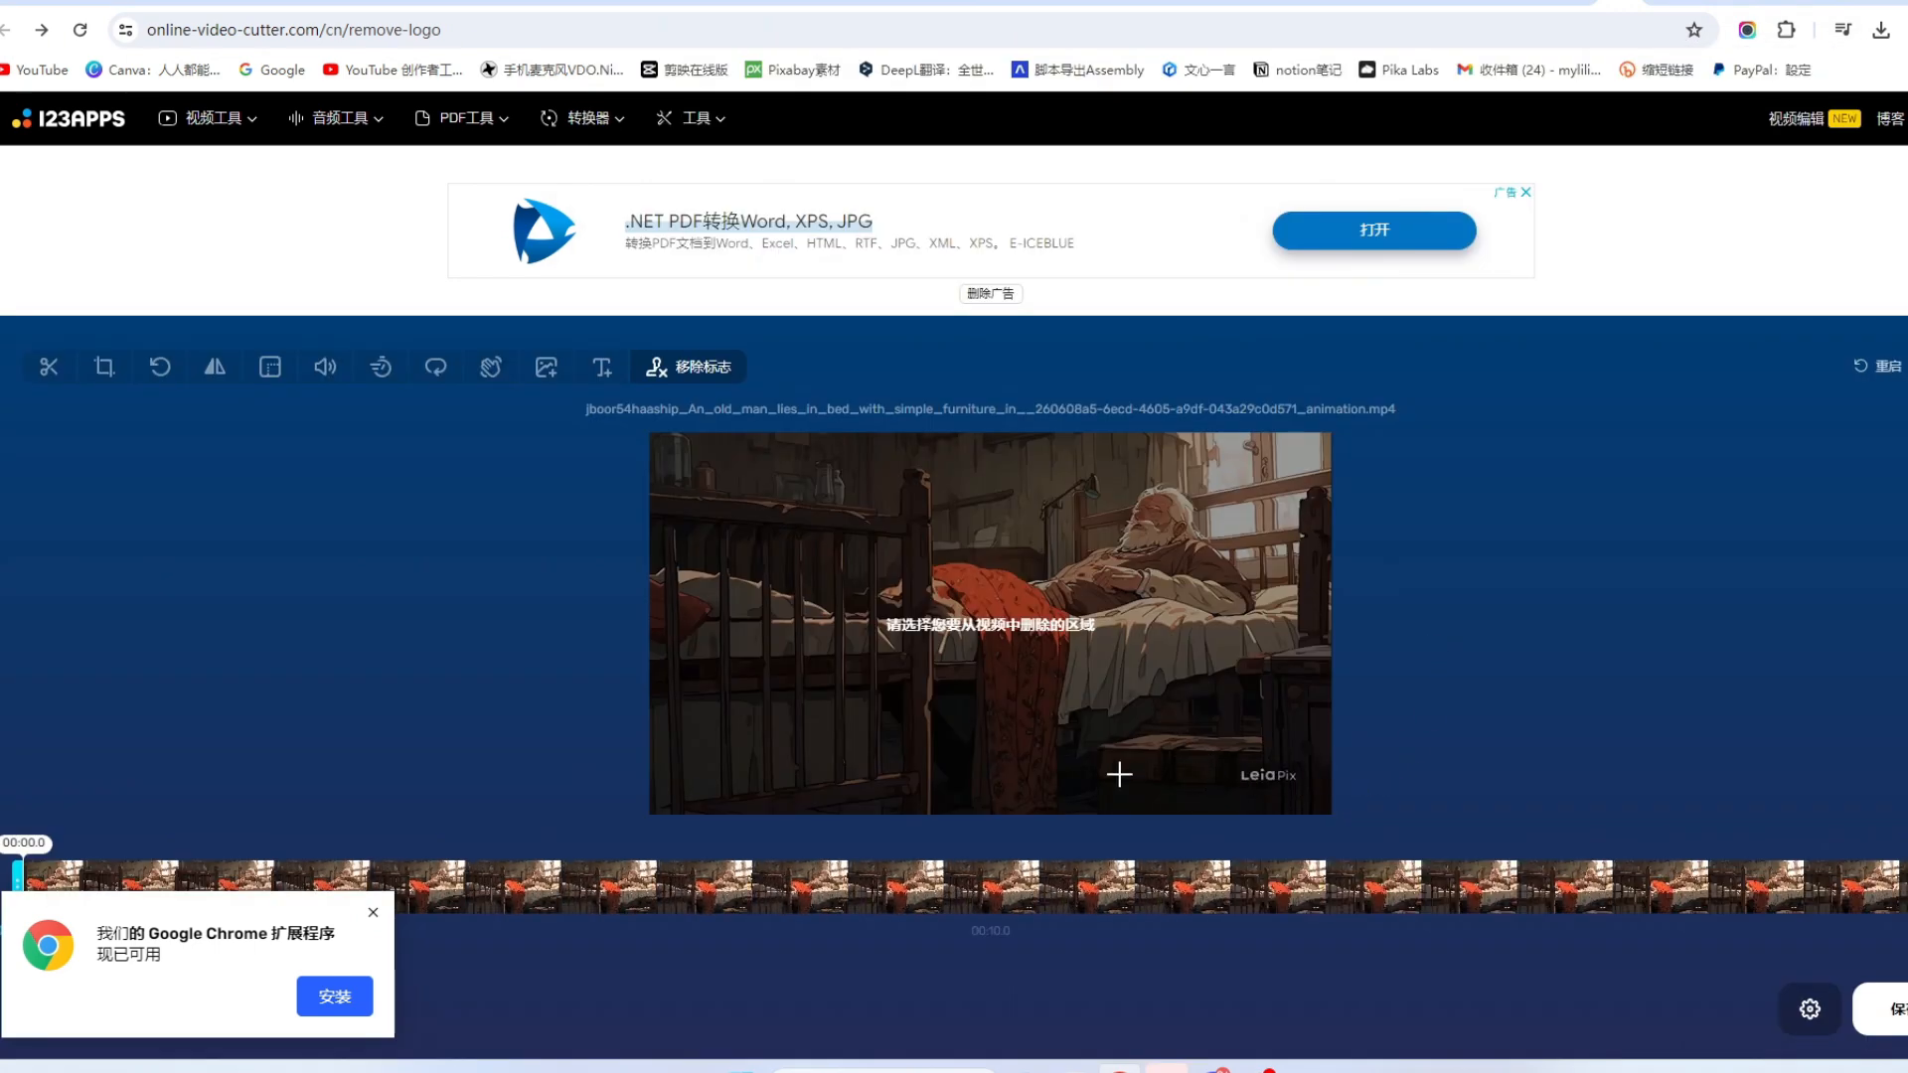
{"action": "left_click", "coordinate": [373, 914]}
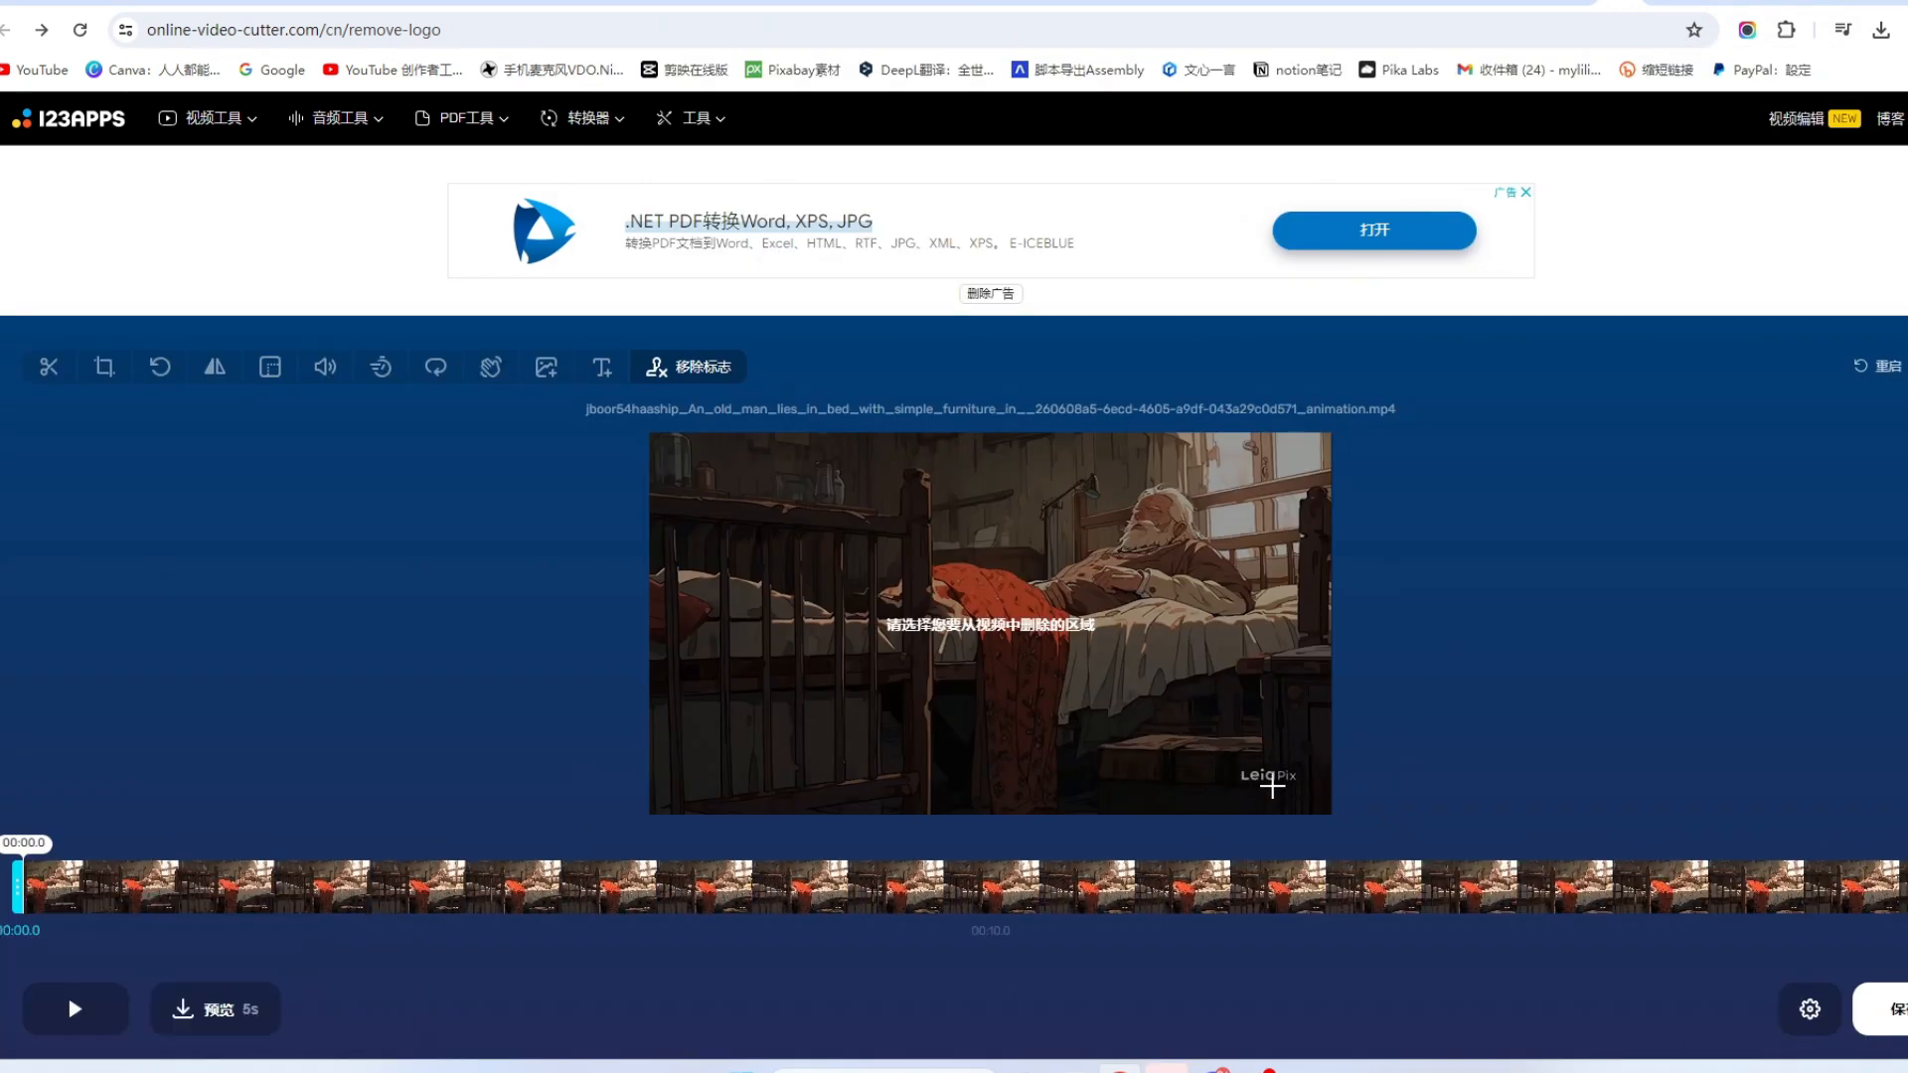
{"action": "left_click_drag", "start_coordinate": [1233, 767], "coordinate": [1314, 788]}
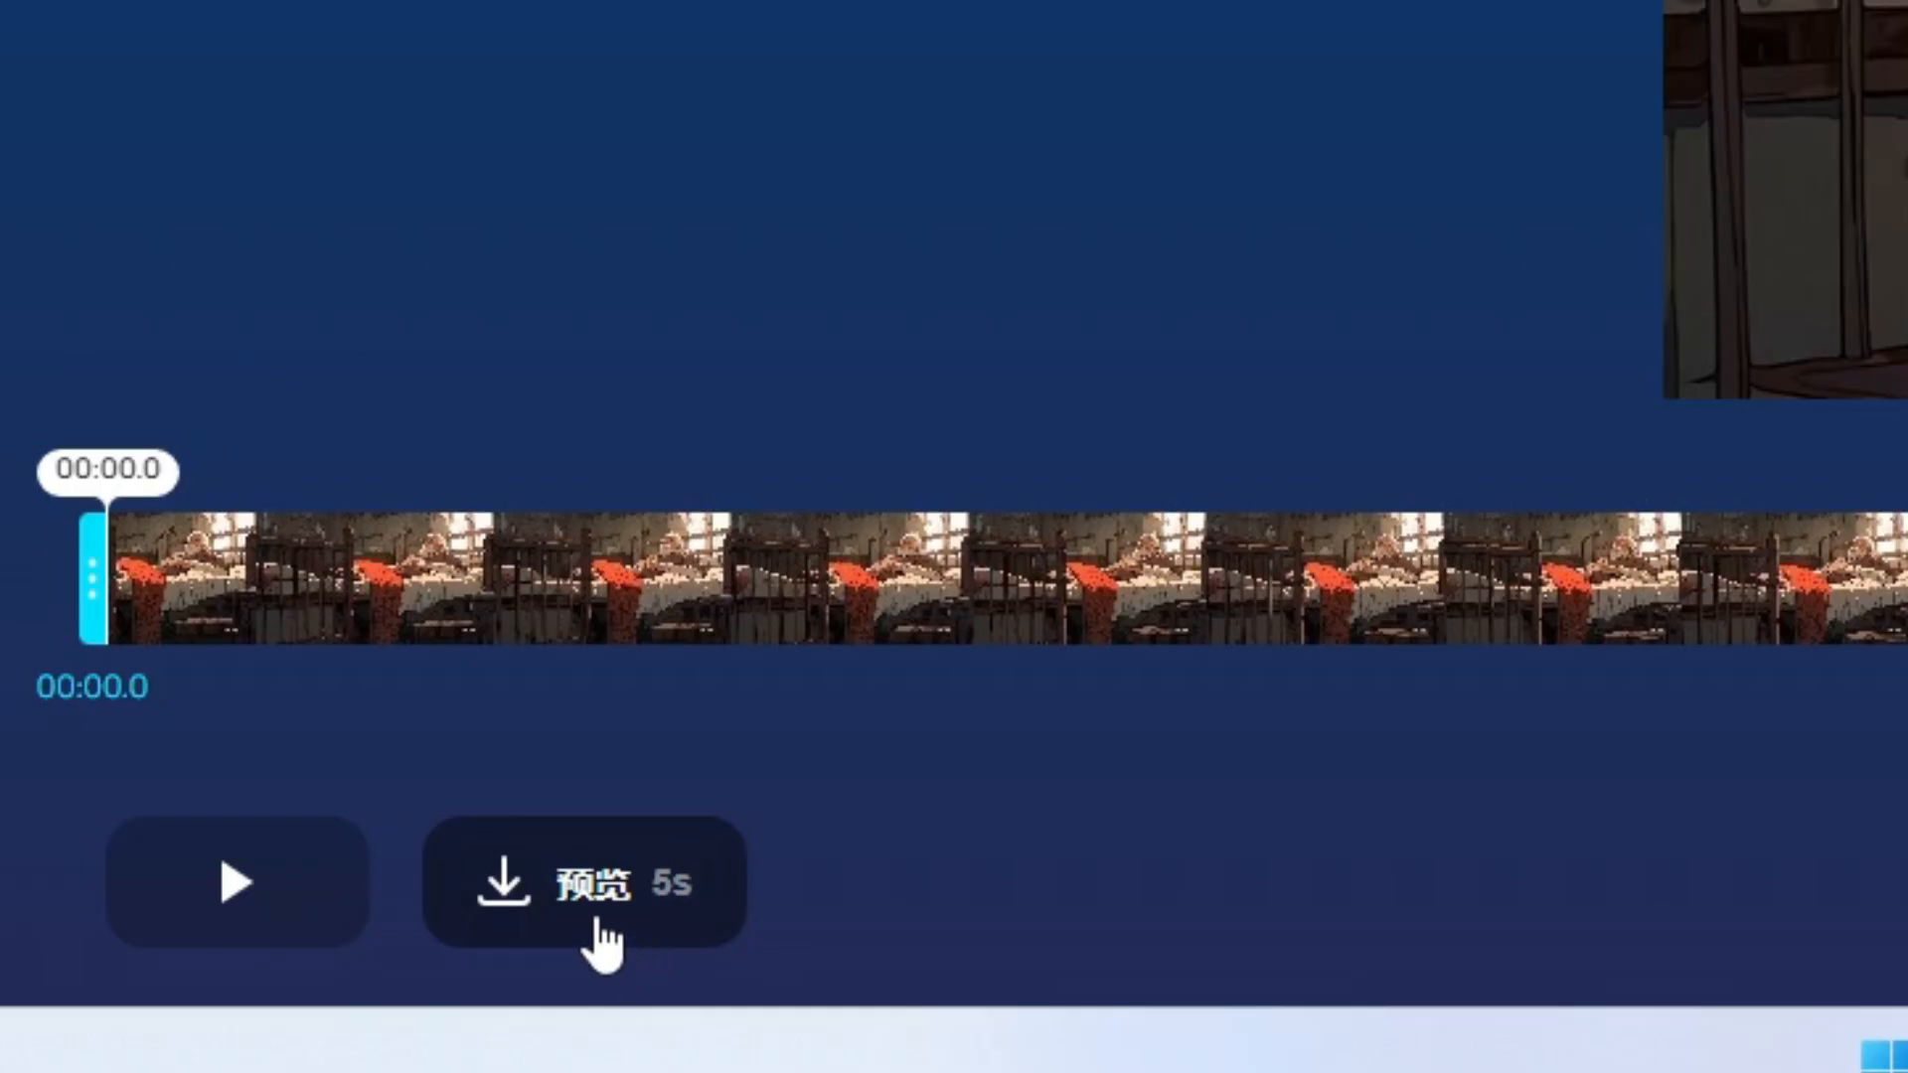
Step: Export a 5s preview of the watermark-free clip, close the current edit, and play the old man's cleaned video from the 去水印 folder
{"action": "left_click", "coordinate": [571, 891]}
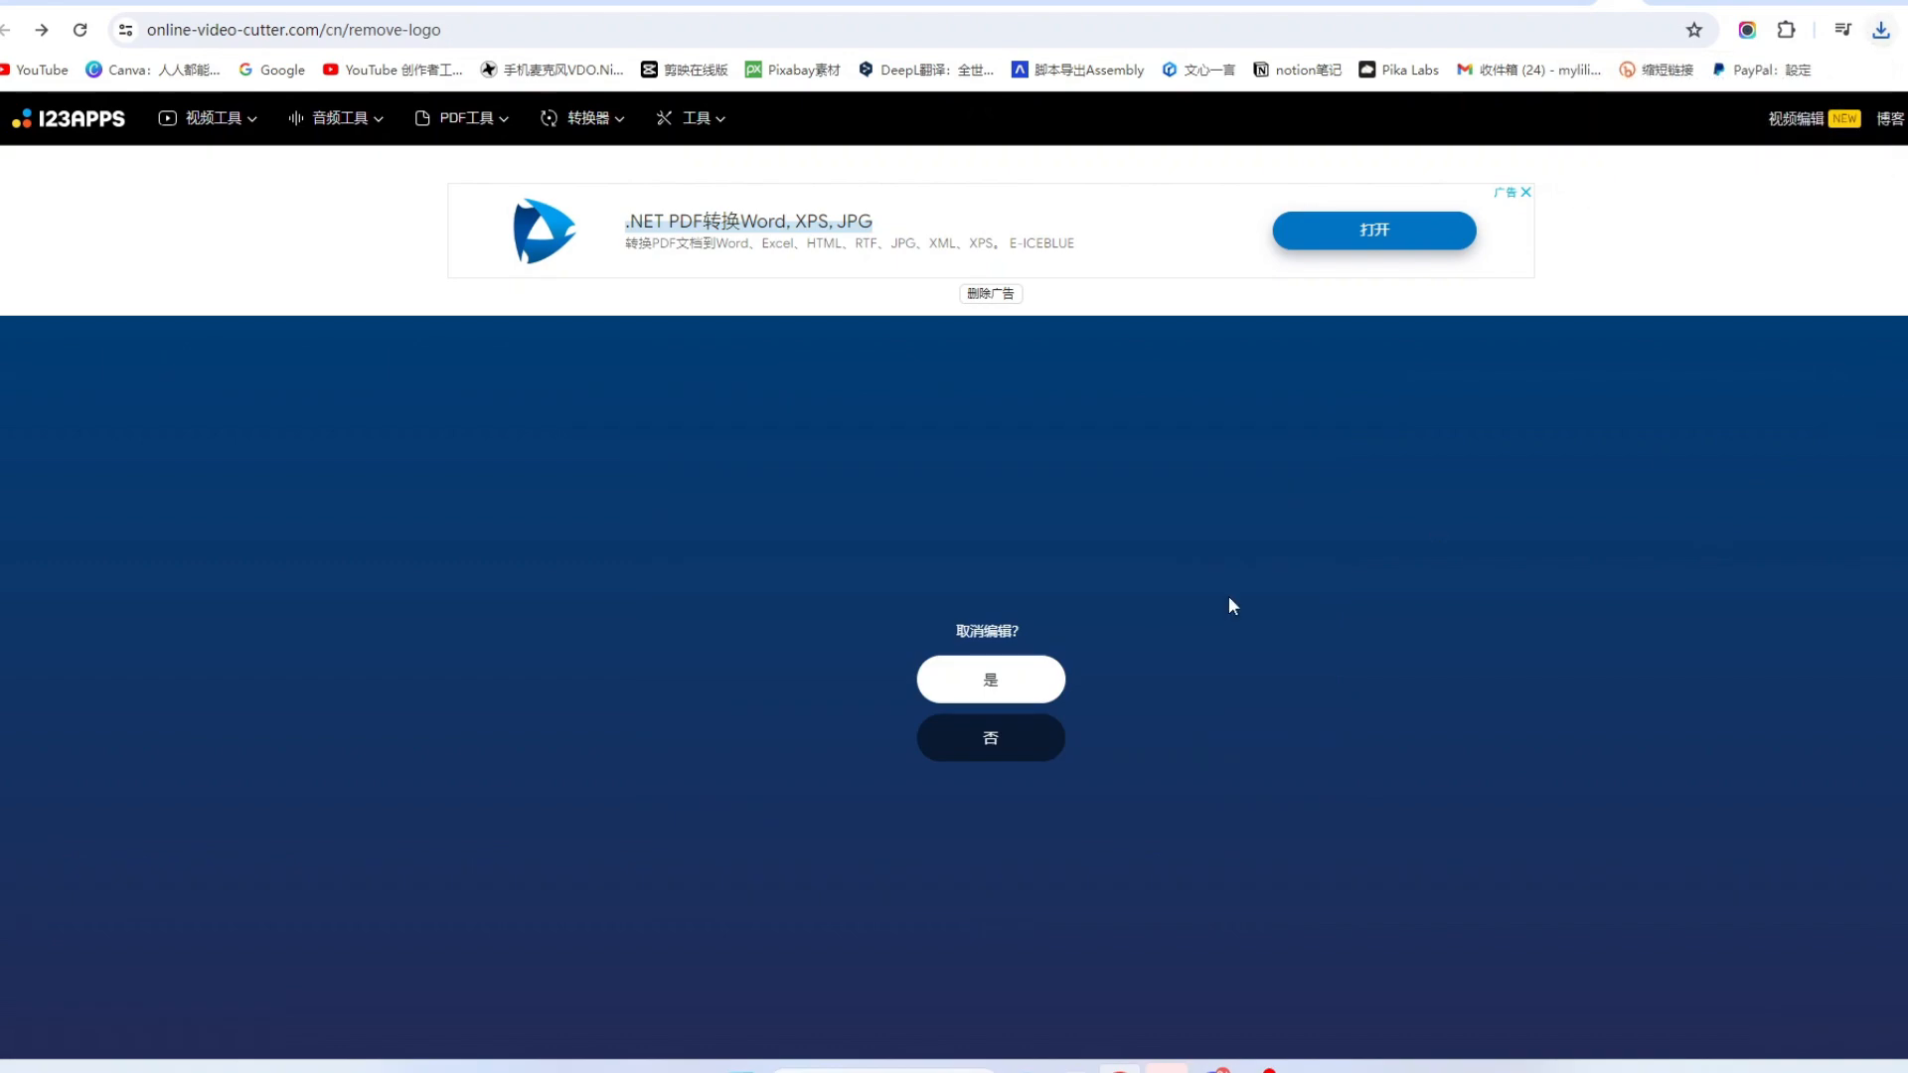
{"action": "left_click", "coordinate": [988, 677]}
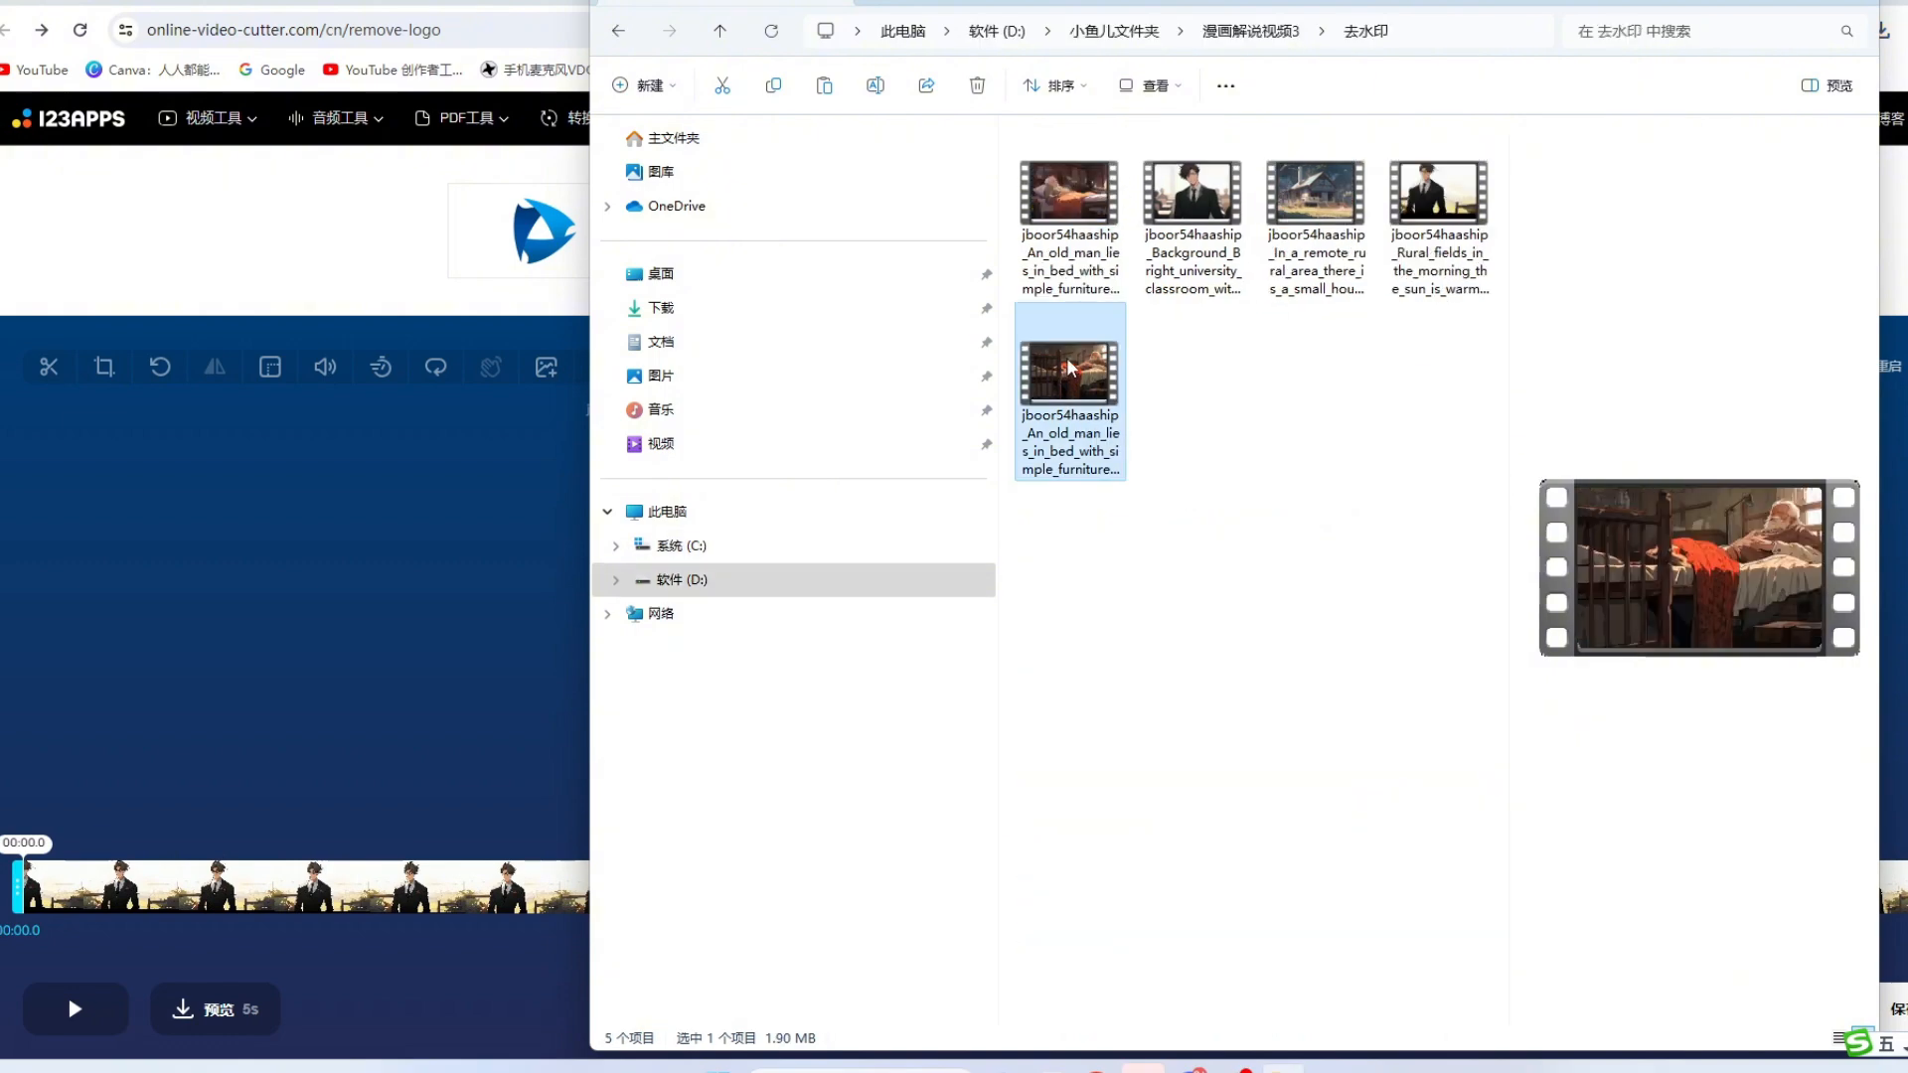
{"action": "double_click", "coordinate": [1070, 367]}
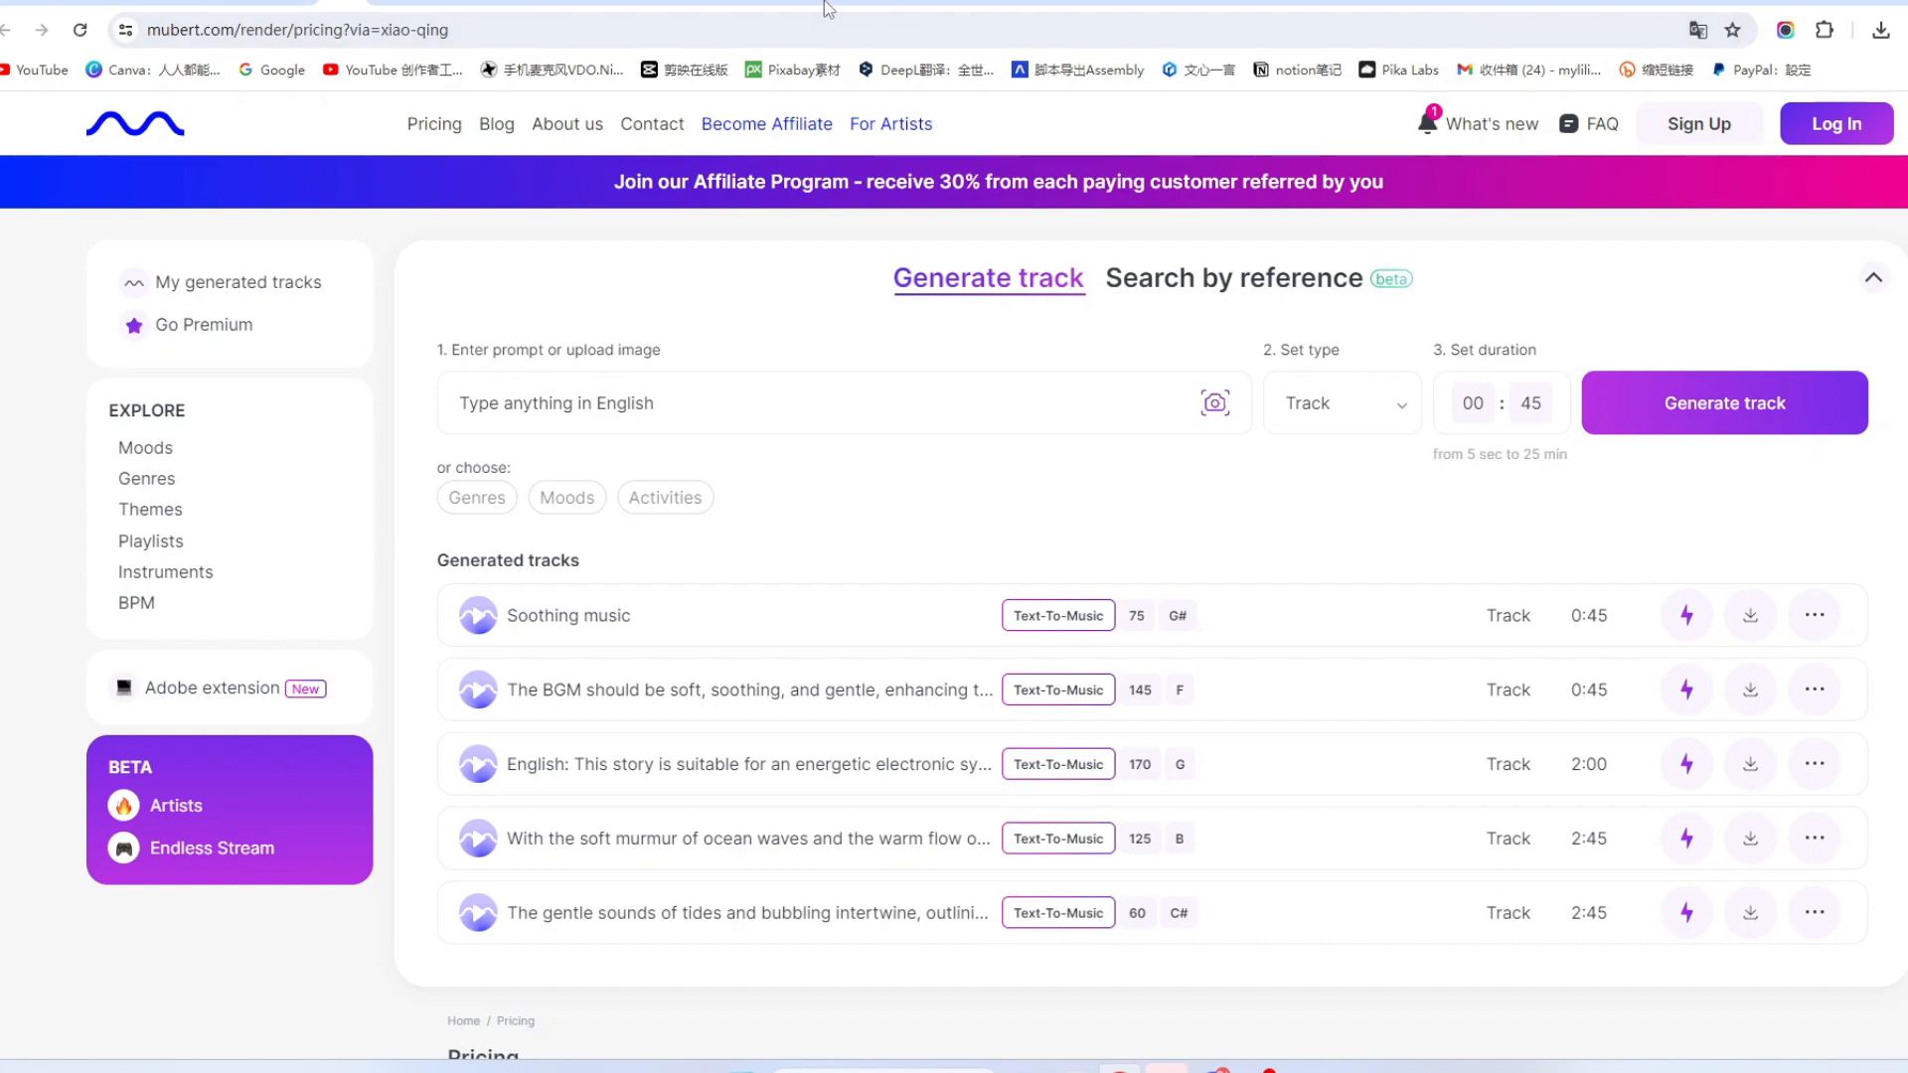
Step: Look through the video lists of the comic-narration channel and the AI tutorial channel on YouTube
{"action": "left_click", "coordinate": [450, 8]}
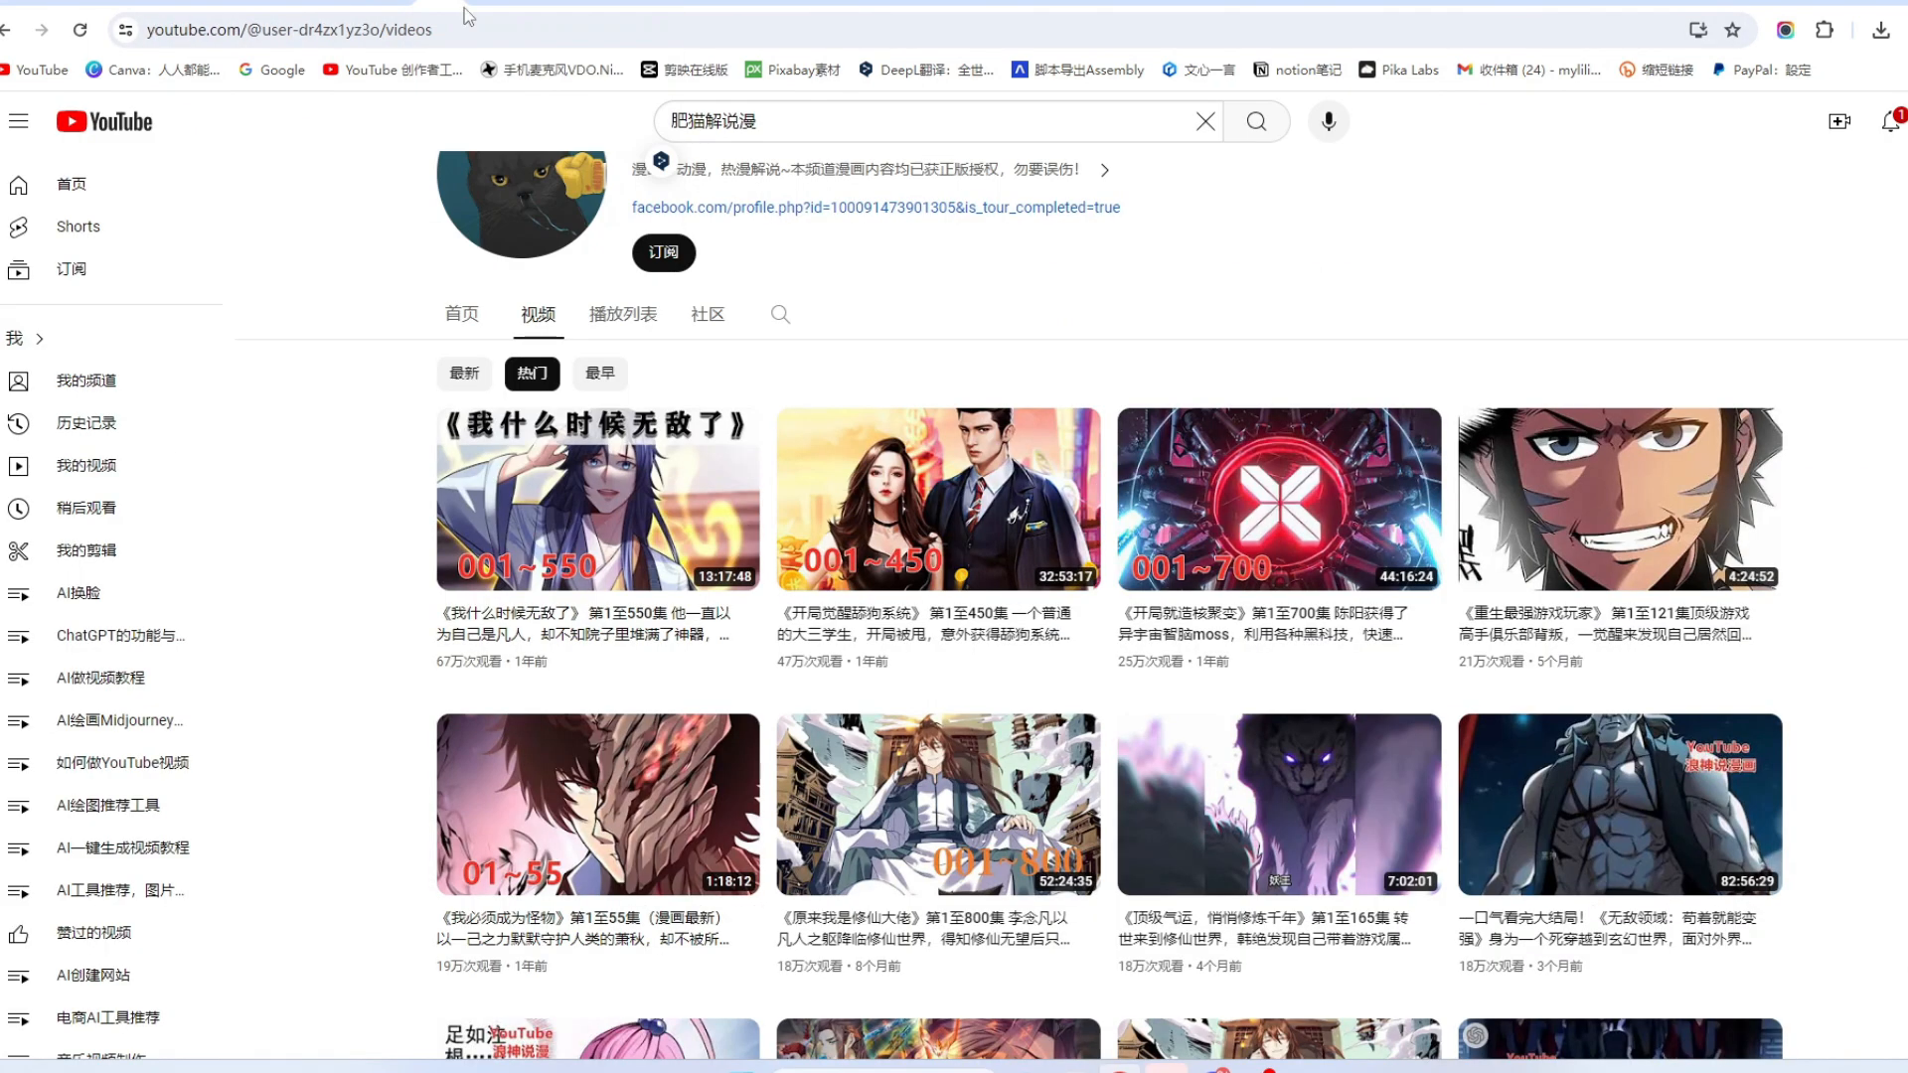
{"action": "scroll", "coordinate": [1590, 290], "scroll_direction": "down", "scroll_amount": 2}
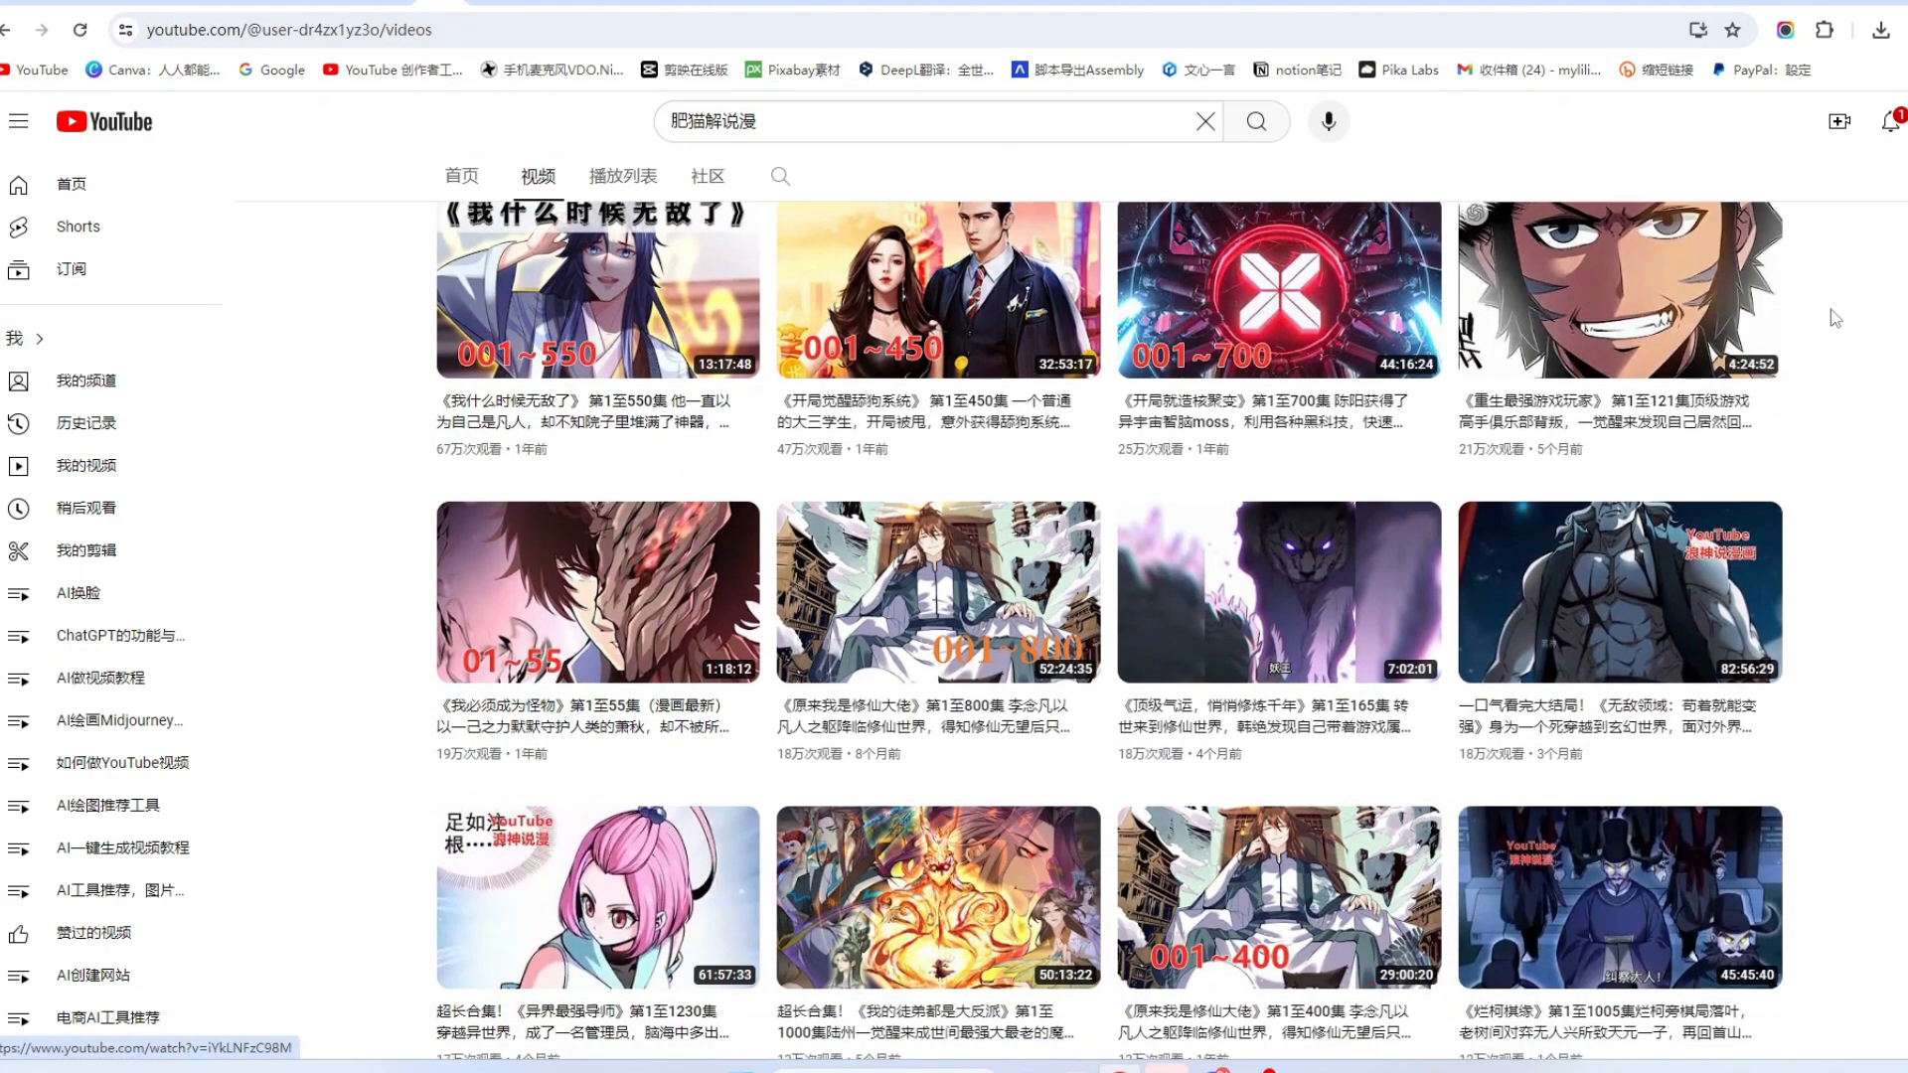
{"action": "key", "text": "ctrl+Tab"}
{"action": "scroll", "coordinate": [1505, 528], "scroll_direction": "up", "scroll_amount": 4}
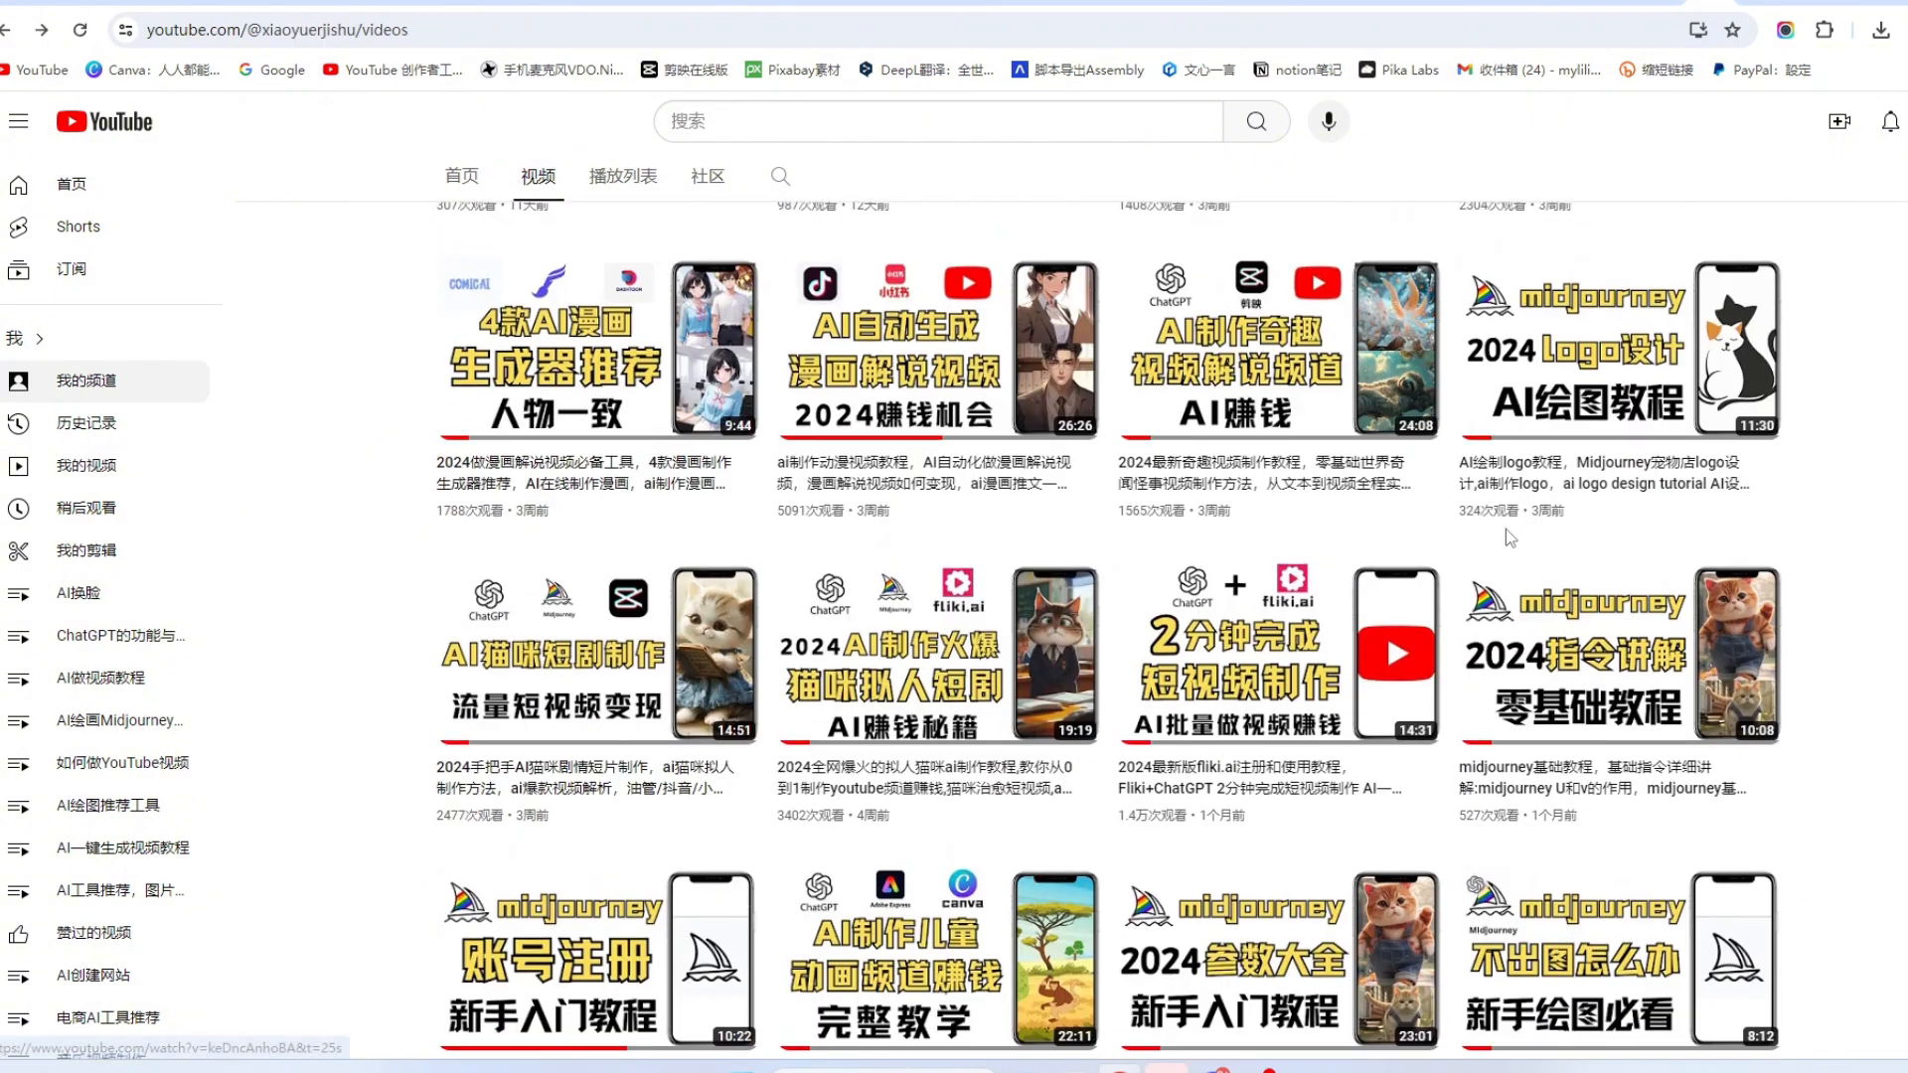
{"action": "scroll", "coordinate": [1859, 581], "scroll_direction": "up", "scroll_amount": 3}
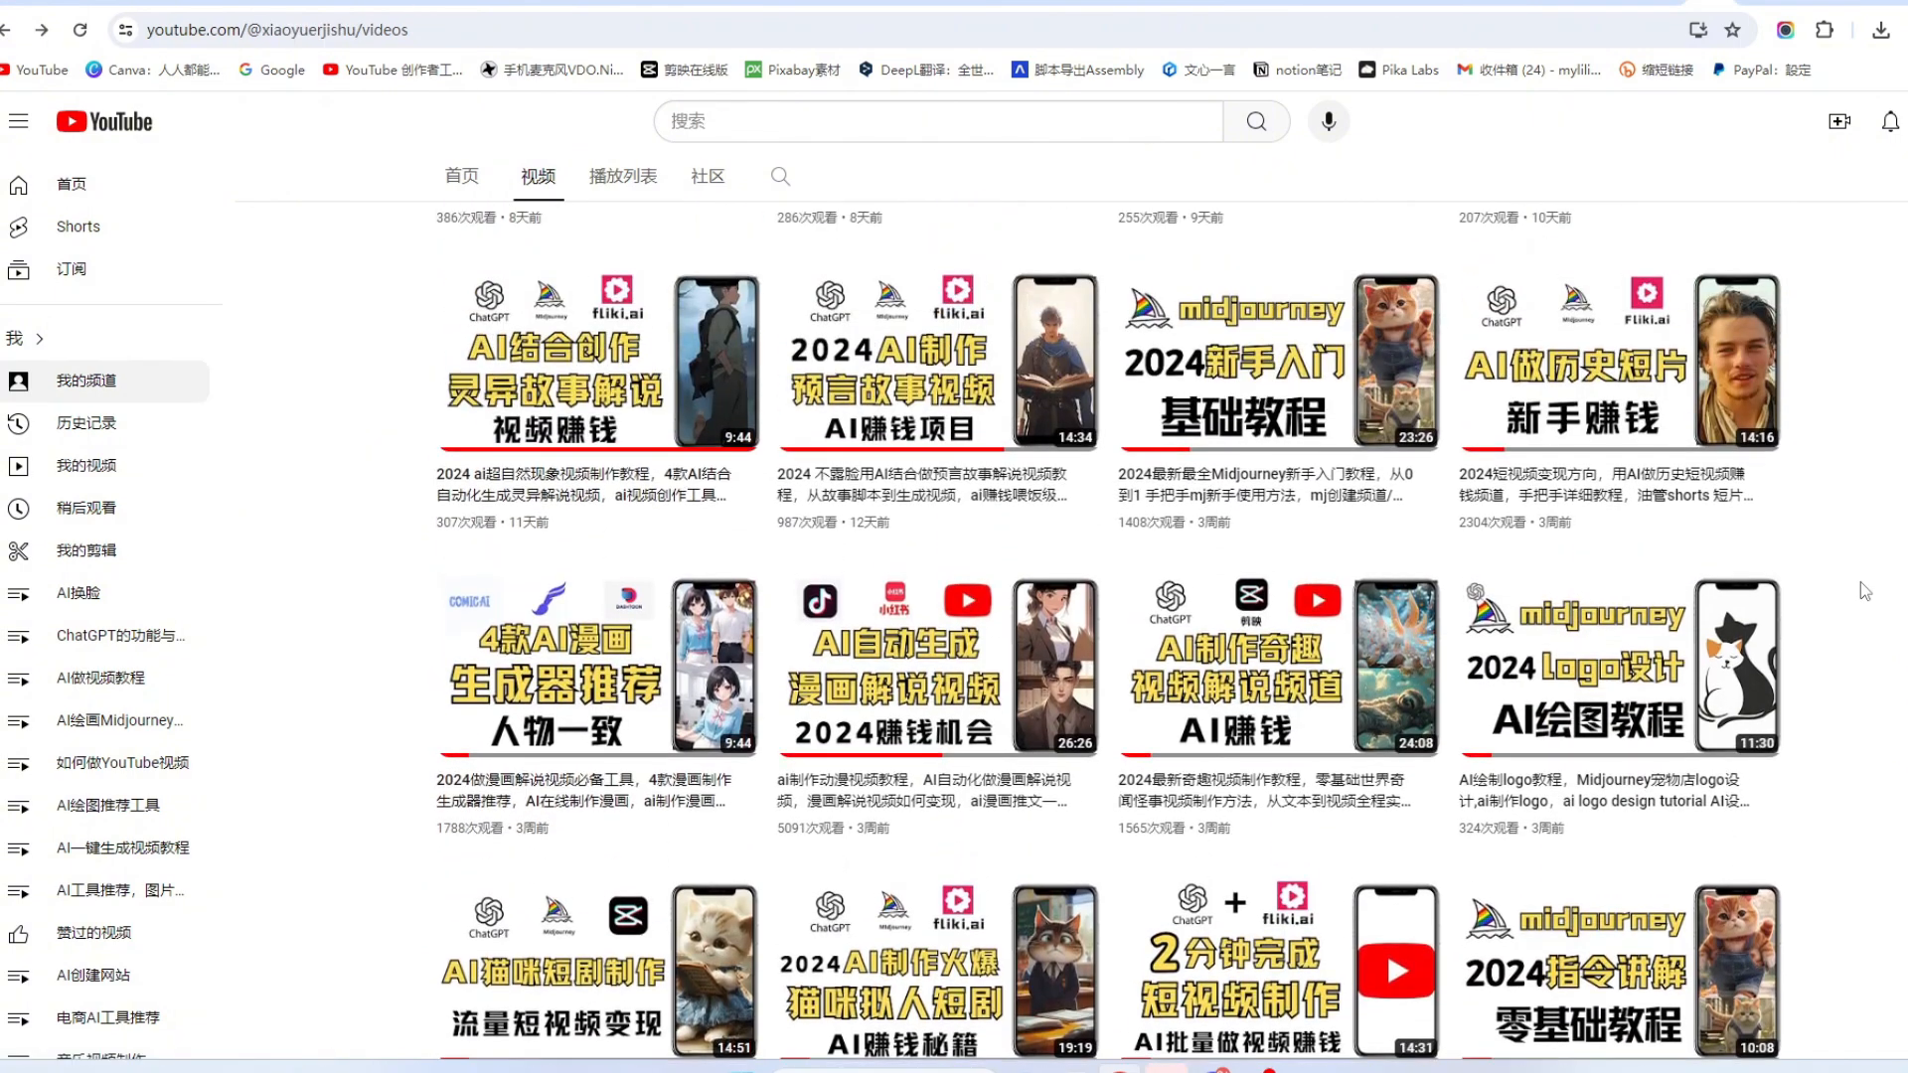
{"action": "scroll", "coordinate": [1860, 581], "scroll_direction": "up", "scroll_amount": 4}
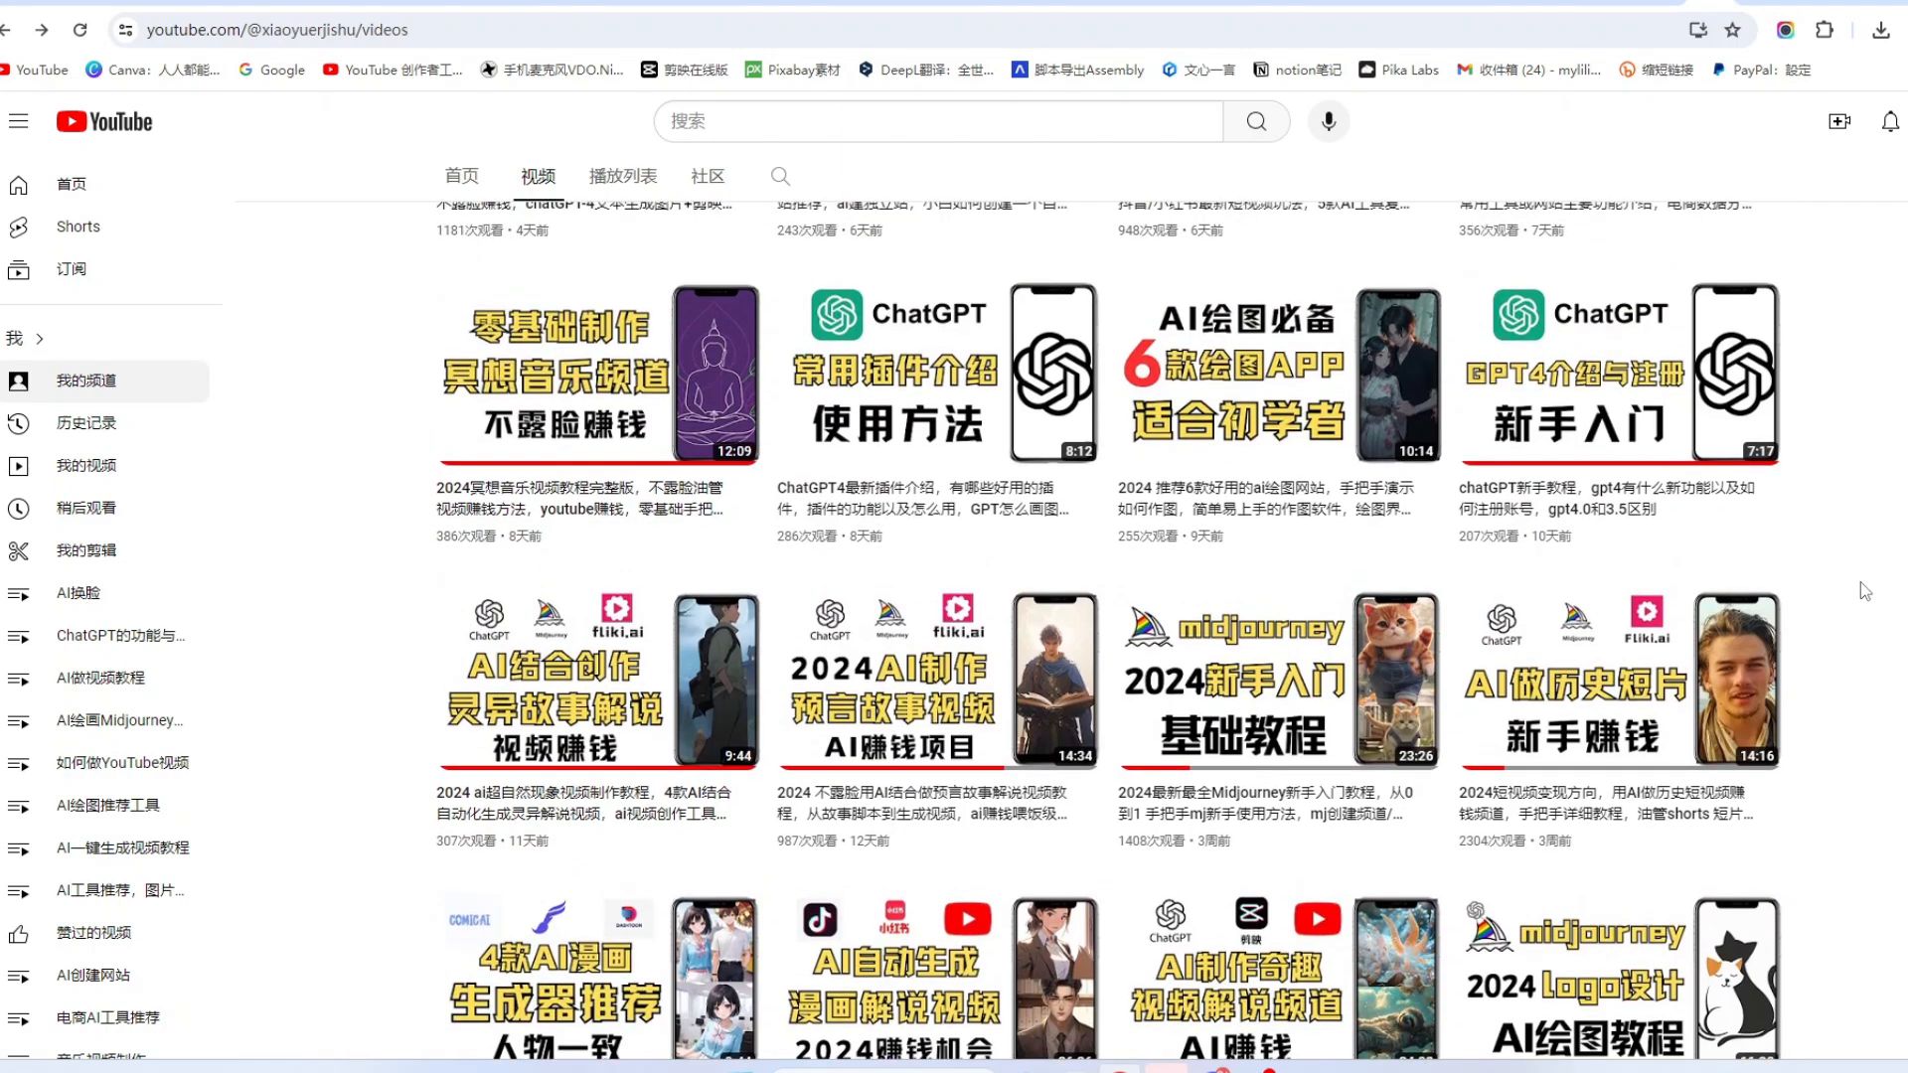
{"action": "scroll", "coordinate": [1860, 581], "scroll_direction": "up", "scroll_amount": 3}
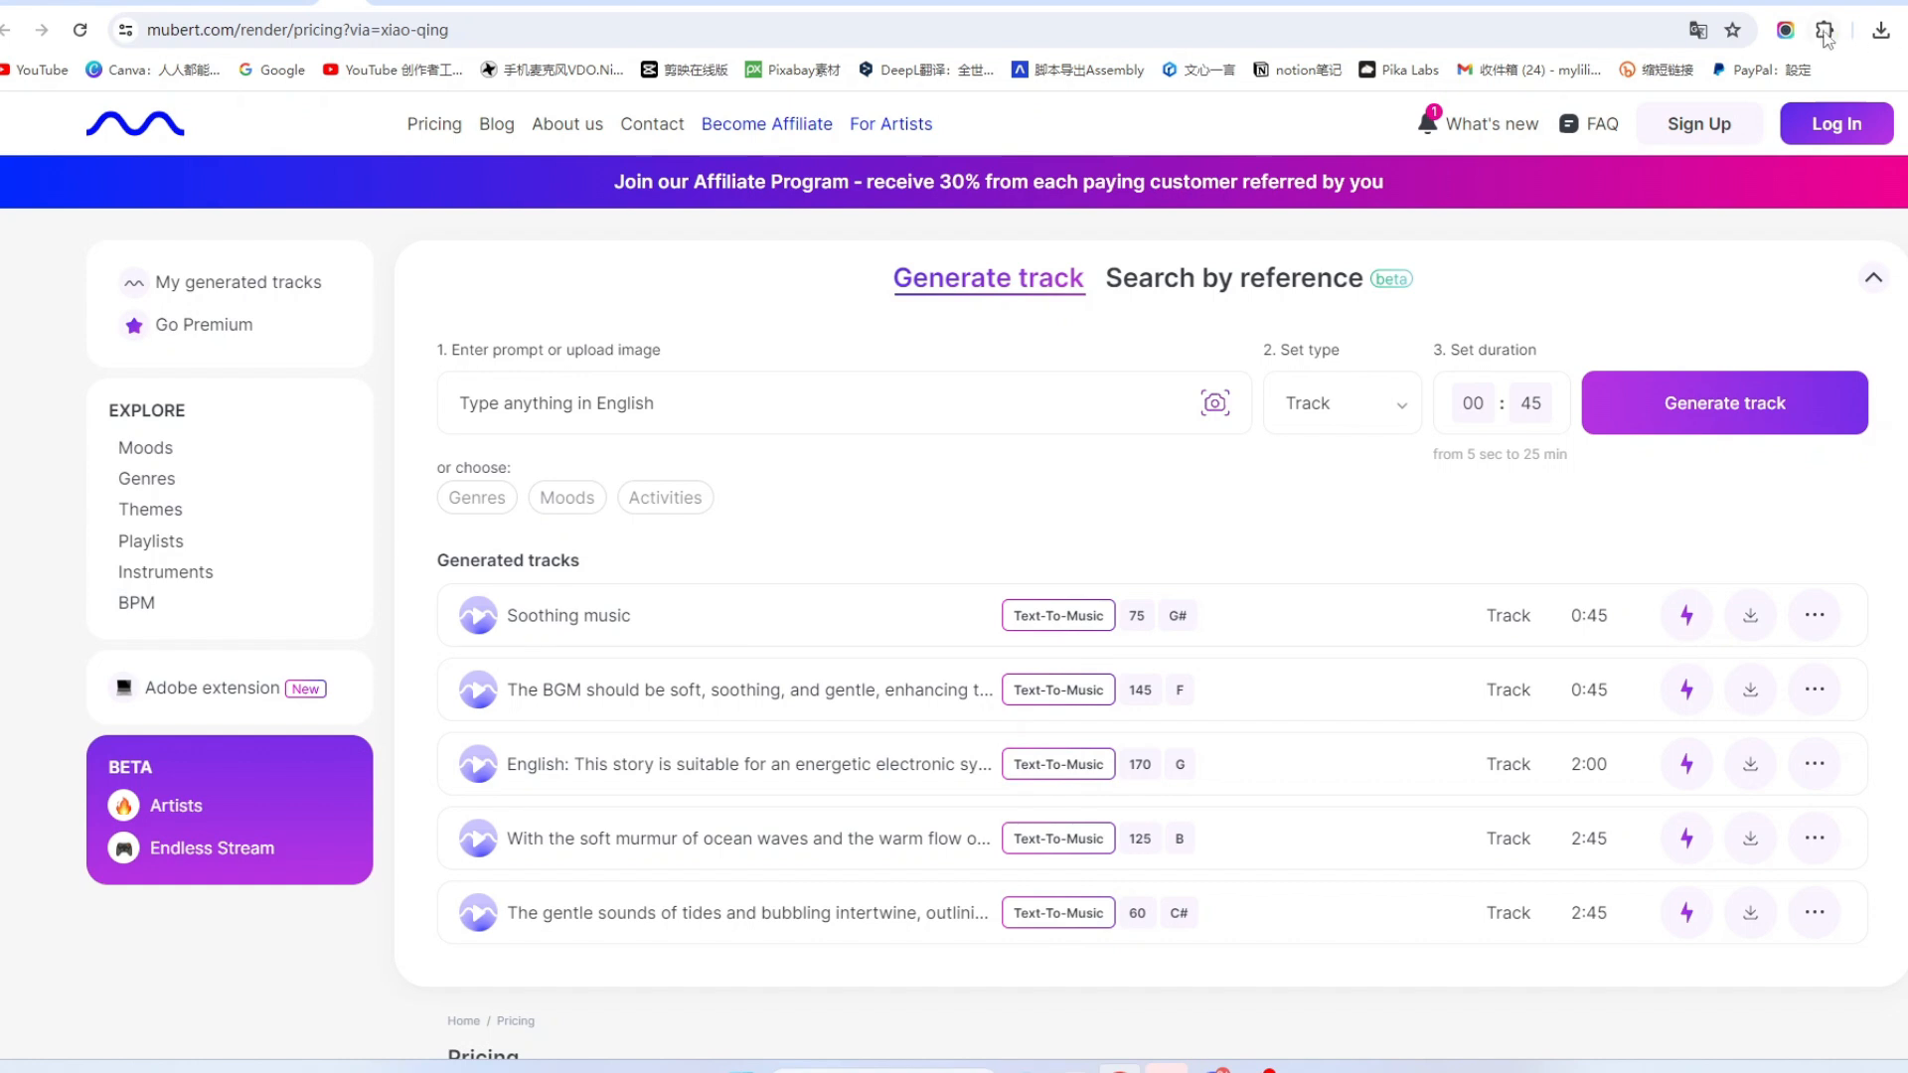
Step: Translate the Mubert page into bilingual text and log in with a Google account
{"action": "key", "text": "alt+a"}
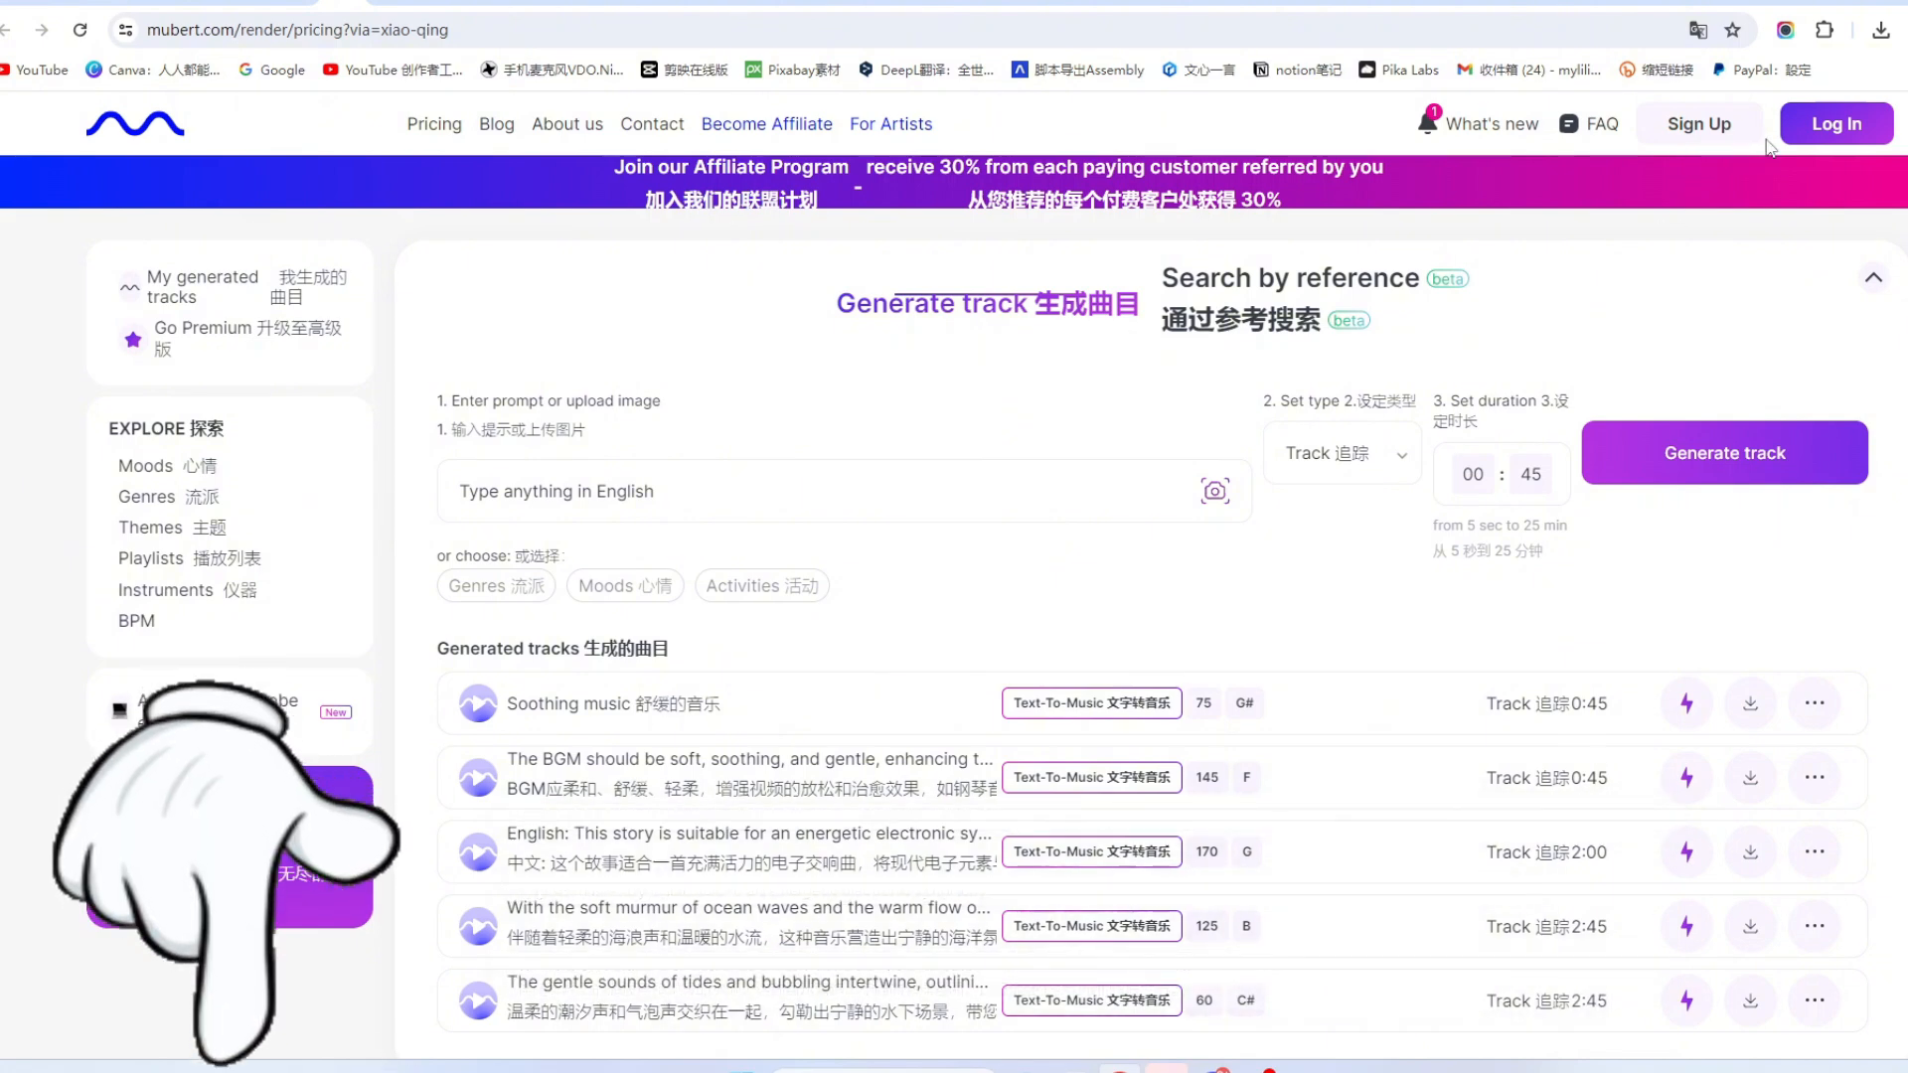
{"action": "left_click", "coordinate": [1836, 124]}
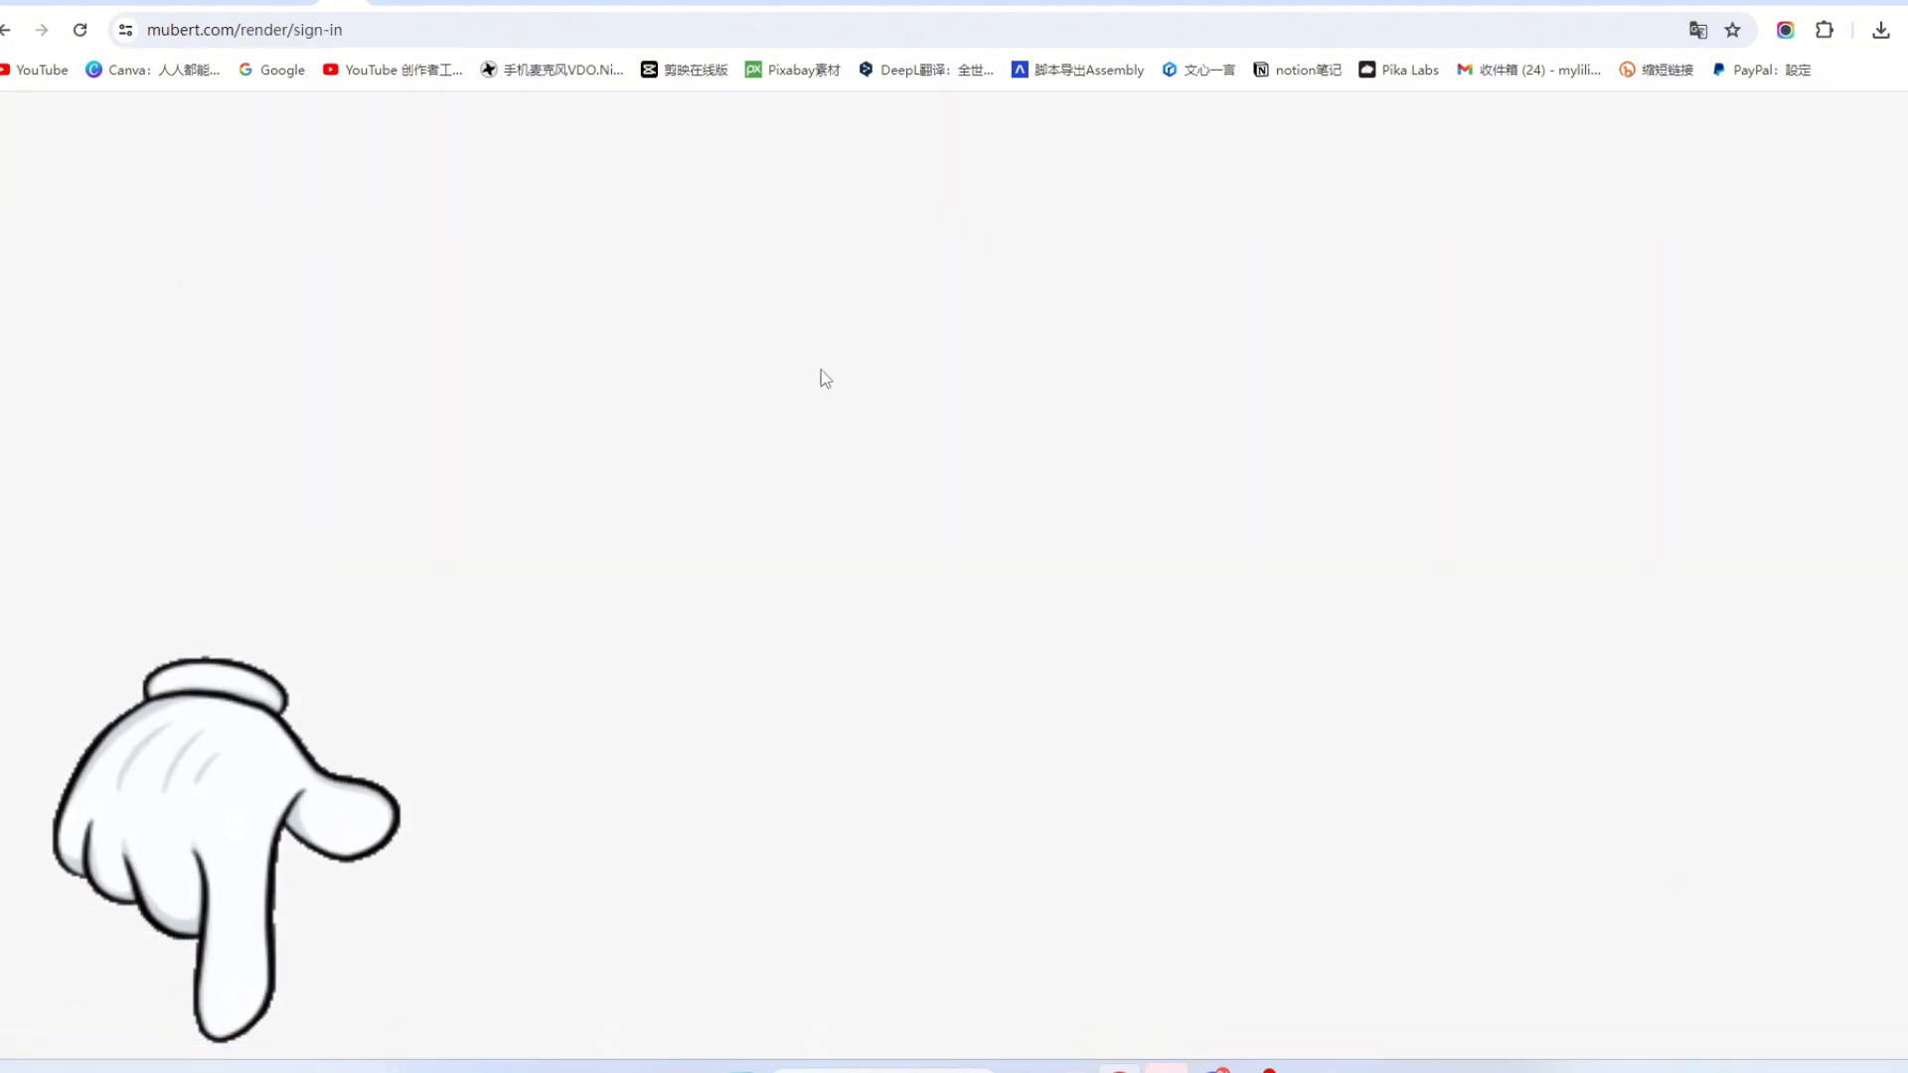
{"action": "left_click", "coordinate": [956, 776]}
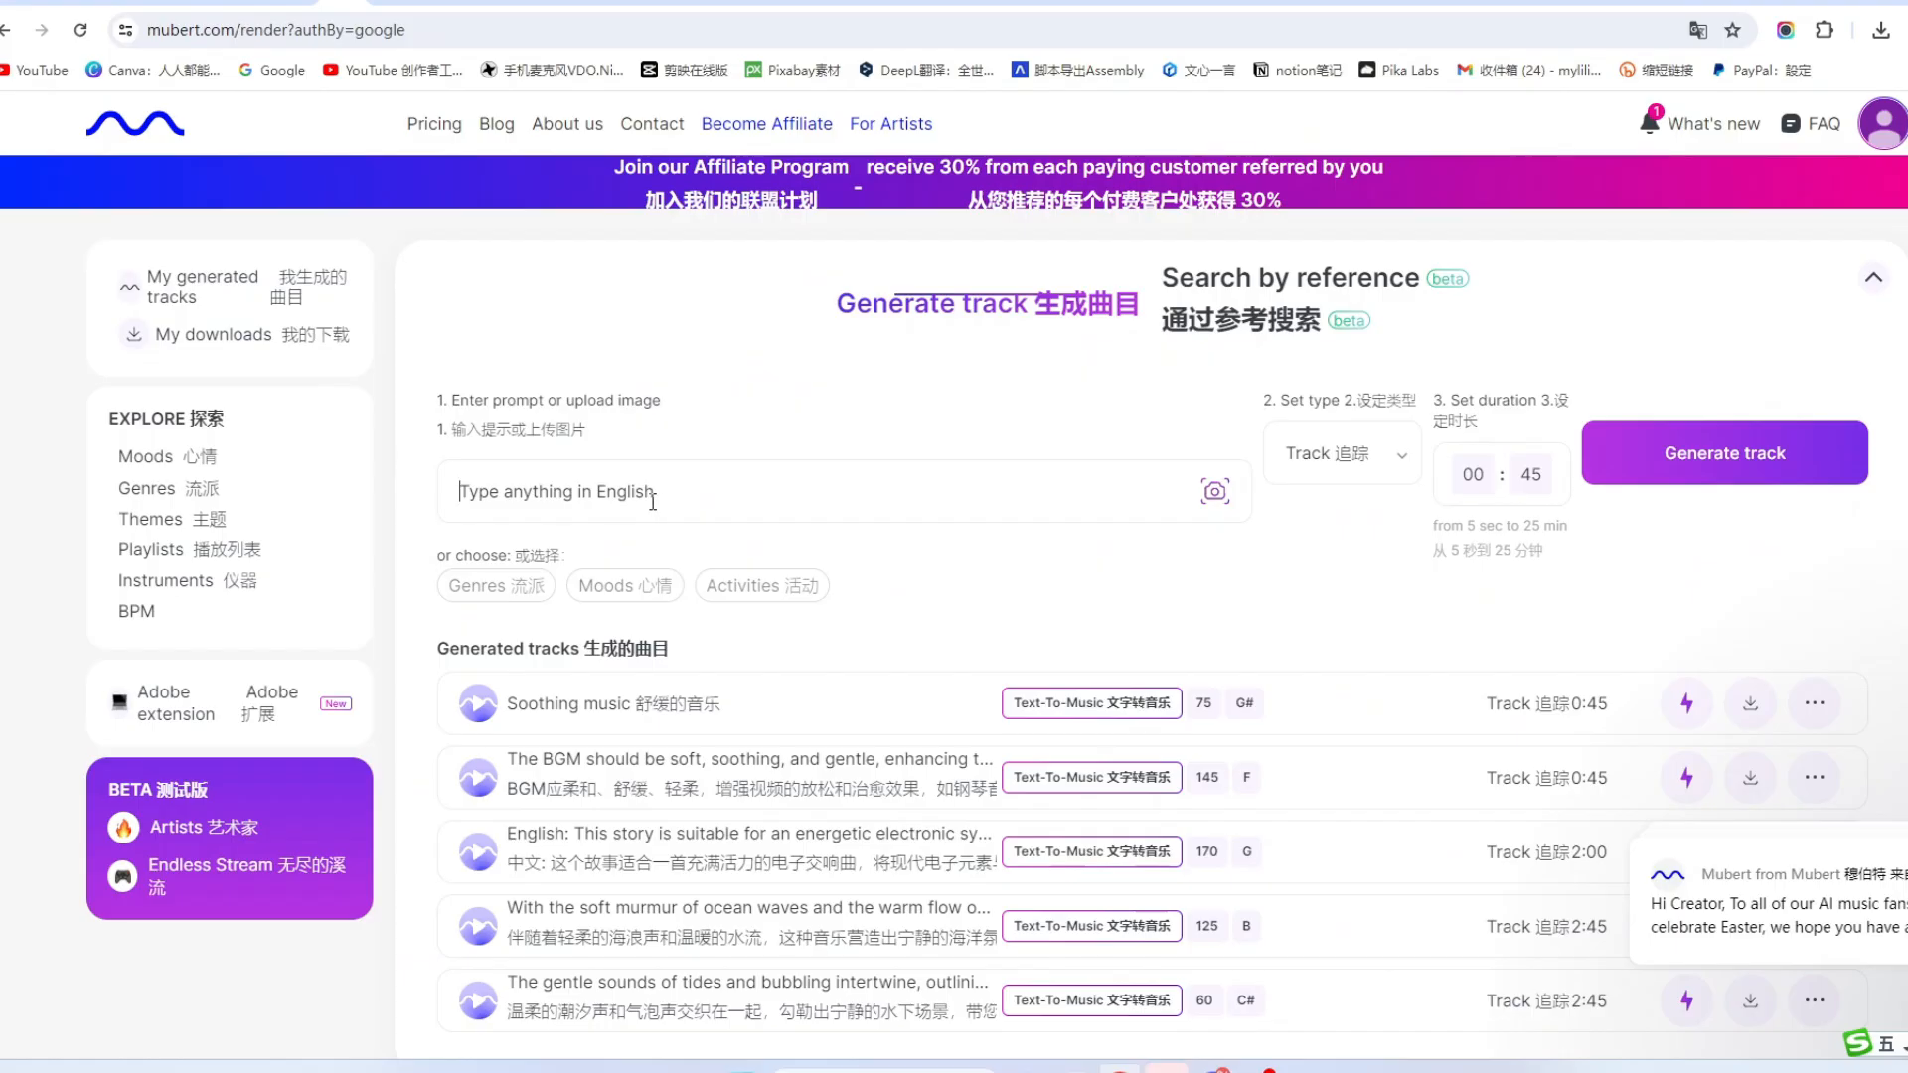
Step: Browse the music genres and choose the mood Beautiful > Inspirational for the track
{"action": "scroll", "coordinate": [570, 509], "scroll_direction": "down", "scroll_amount": 1}
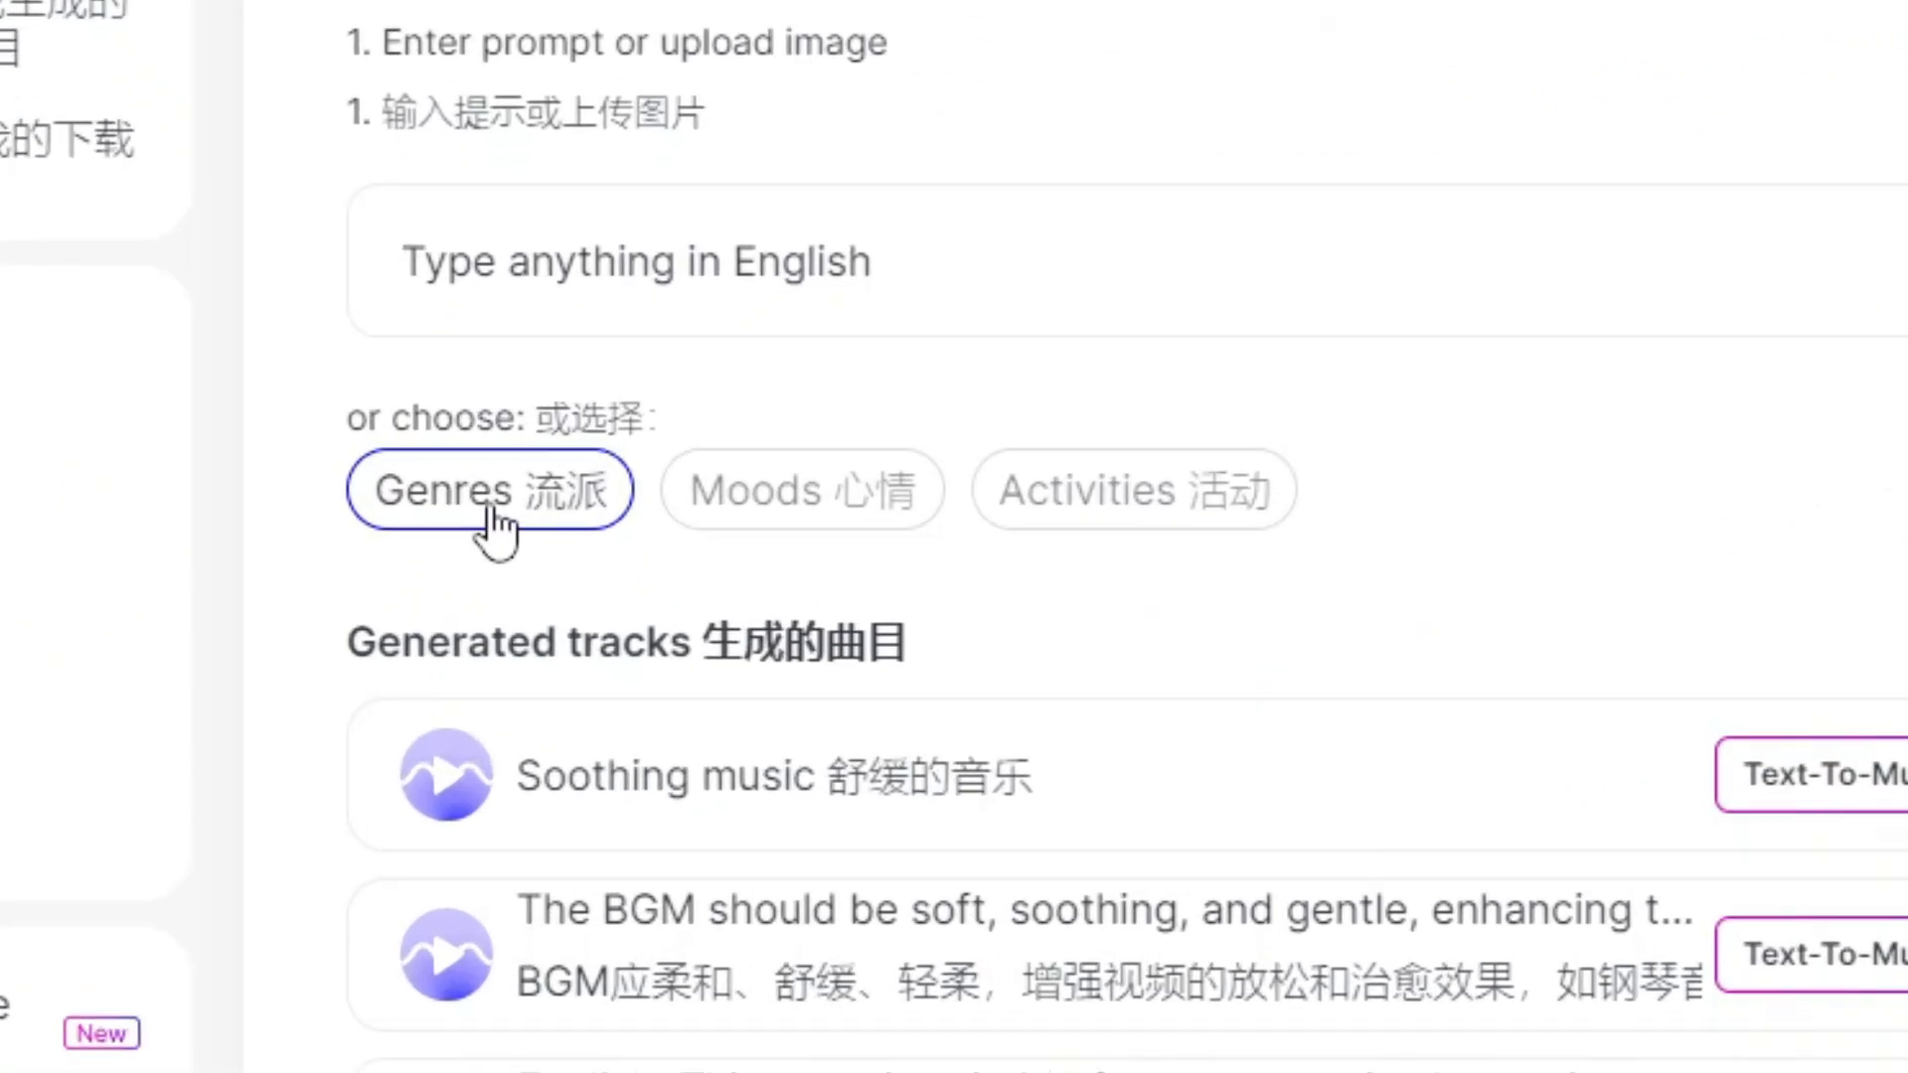
{"action": "left_click", "coordinate": [494, 525]}
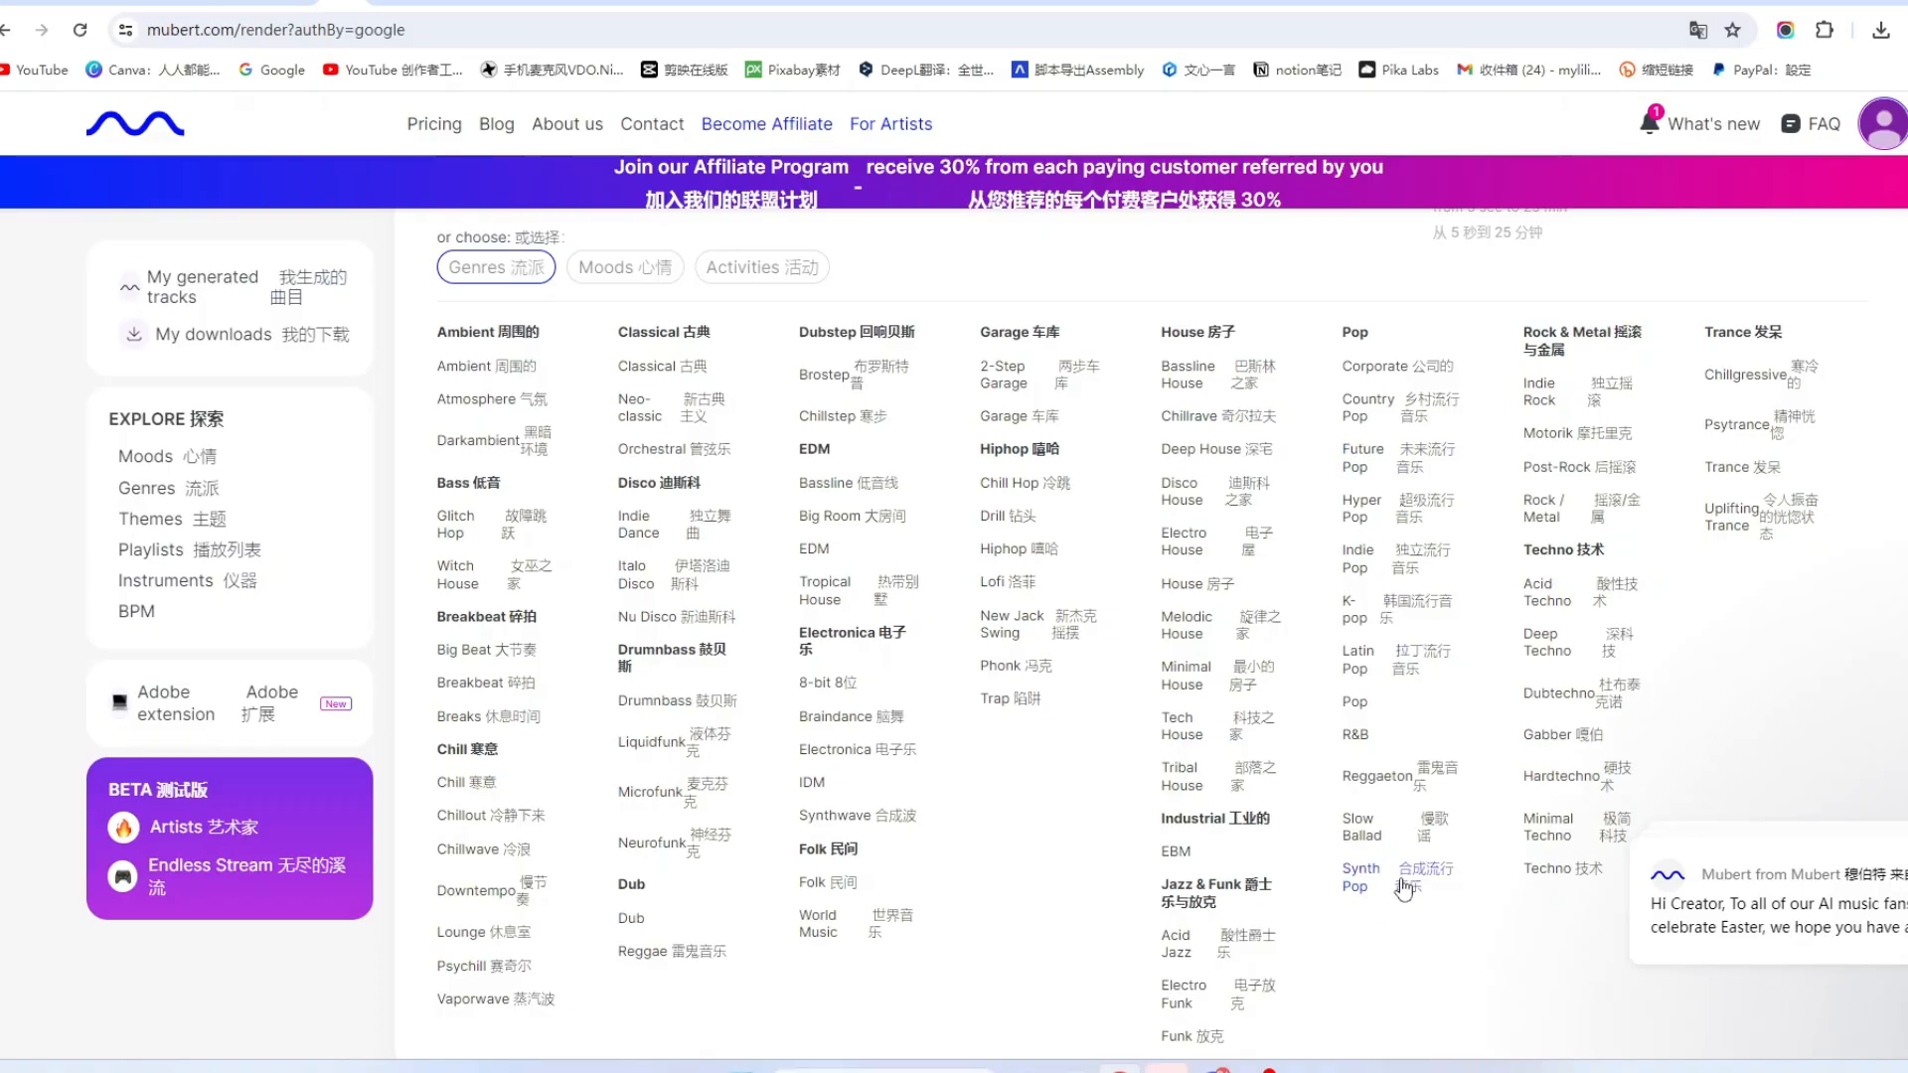
{"action": "scroll", "coordinate": [517, 879], "scroll_direction": "down", "scroll_amount": 1}
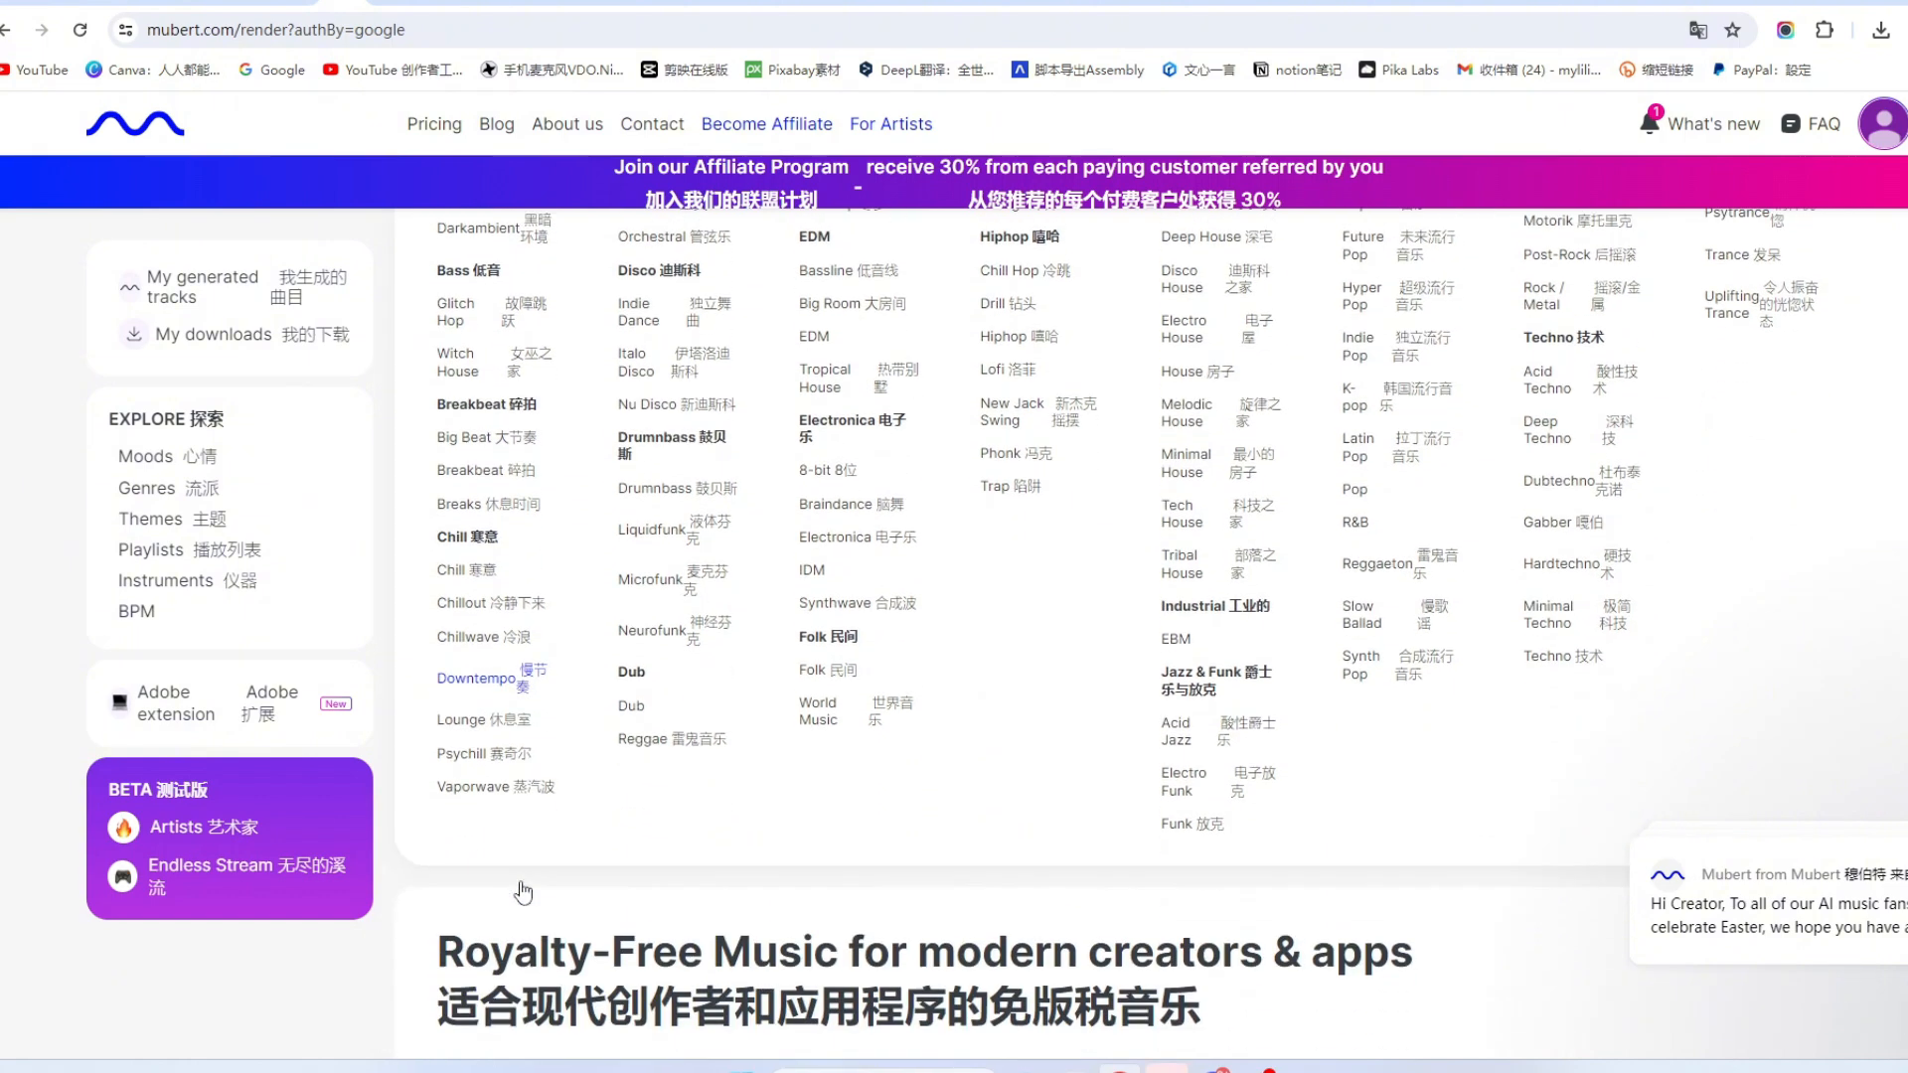
{"action": "scroll", "coordinate": [517, 879], "scroll_direction": "up", "scroll_amount": 2}
{"action": "left_click", "coordinate": [481, 507]}
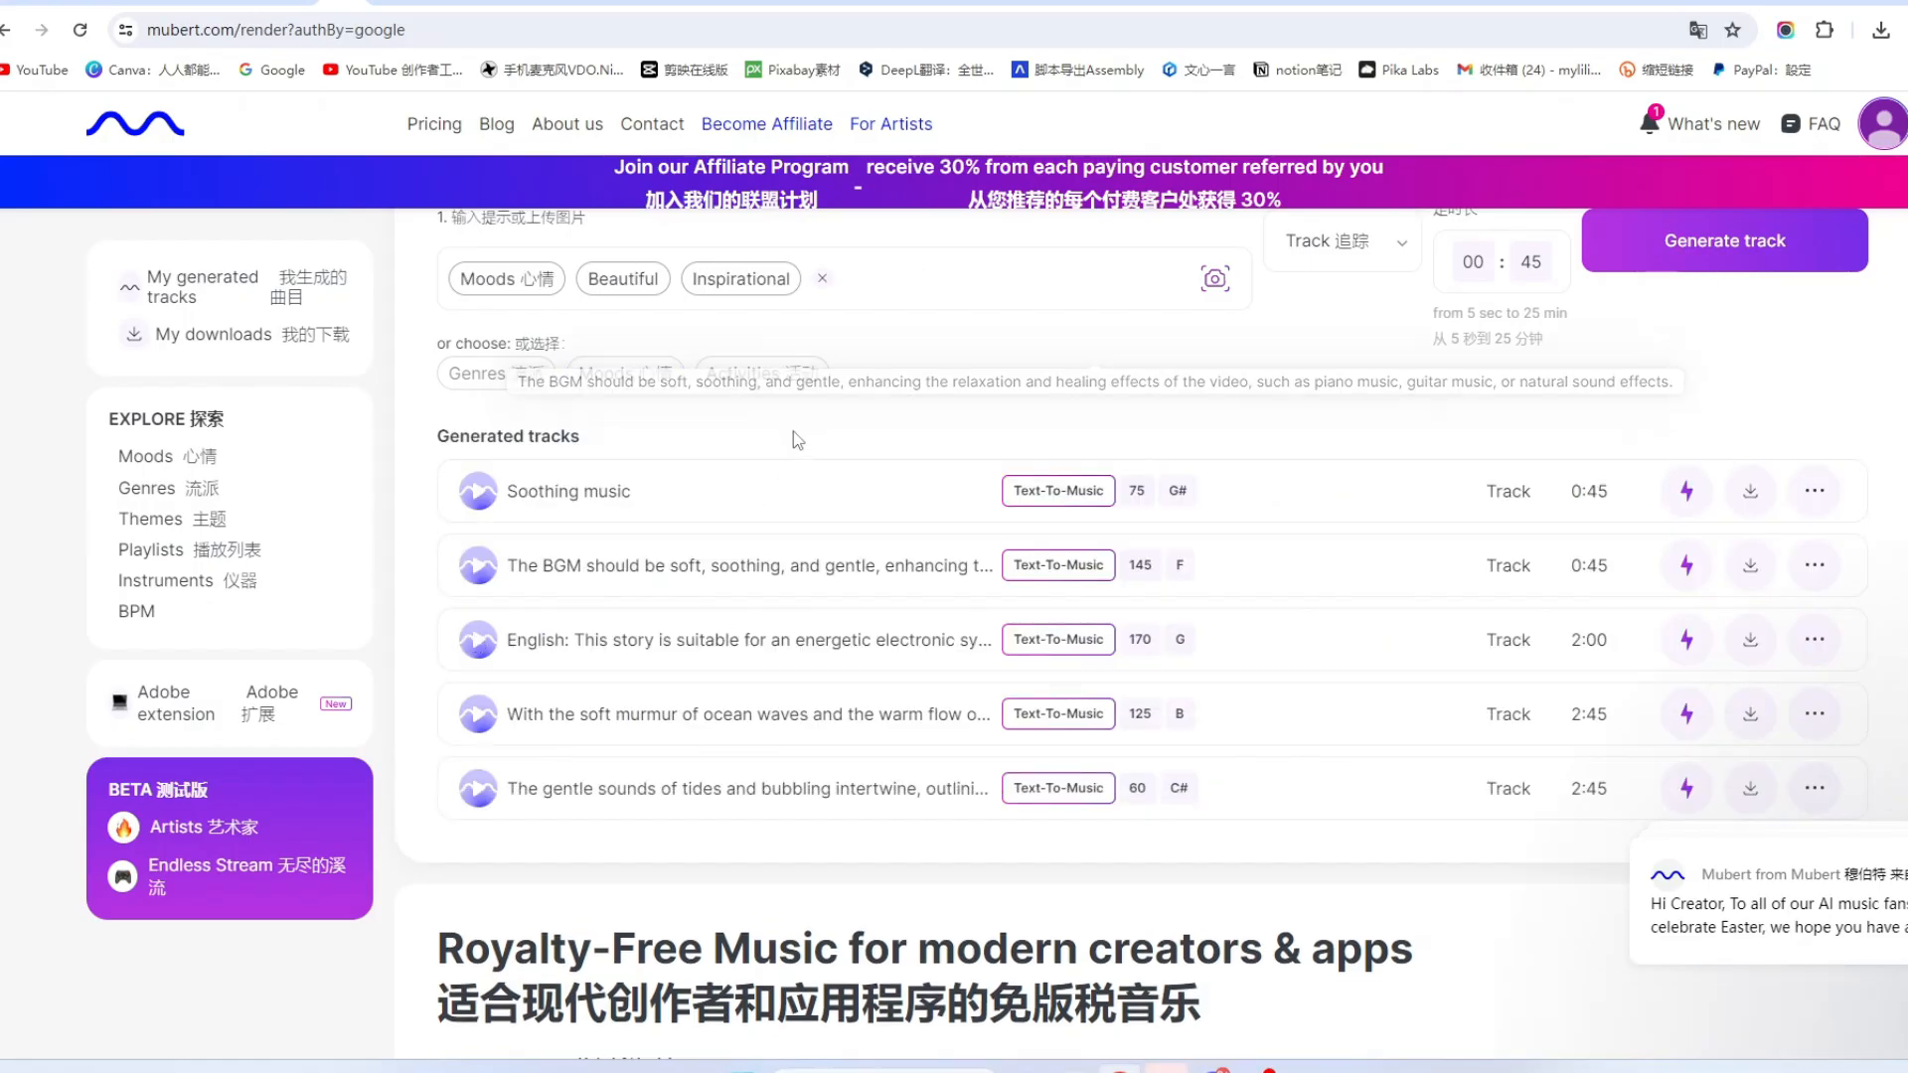
Step: Choose the activity Sleep > Nature, set the duration to 00:30, and generate the track
{"action": "left_click", "coordinate": [762, 372]}
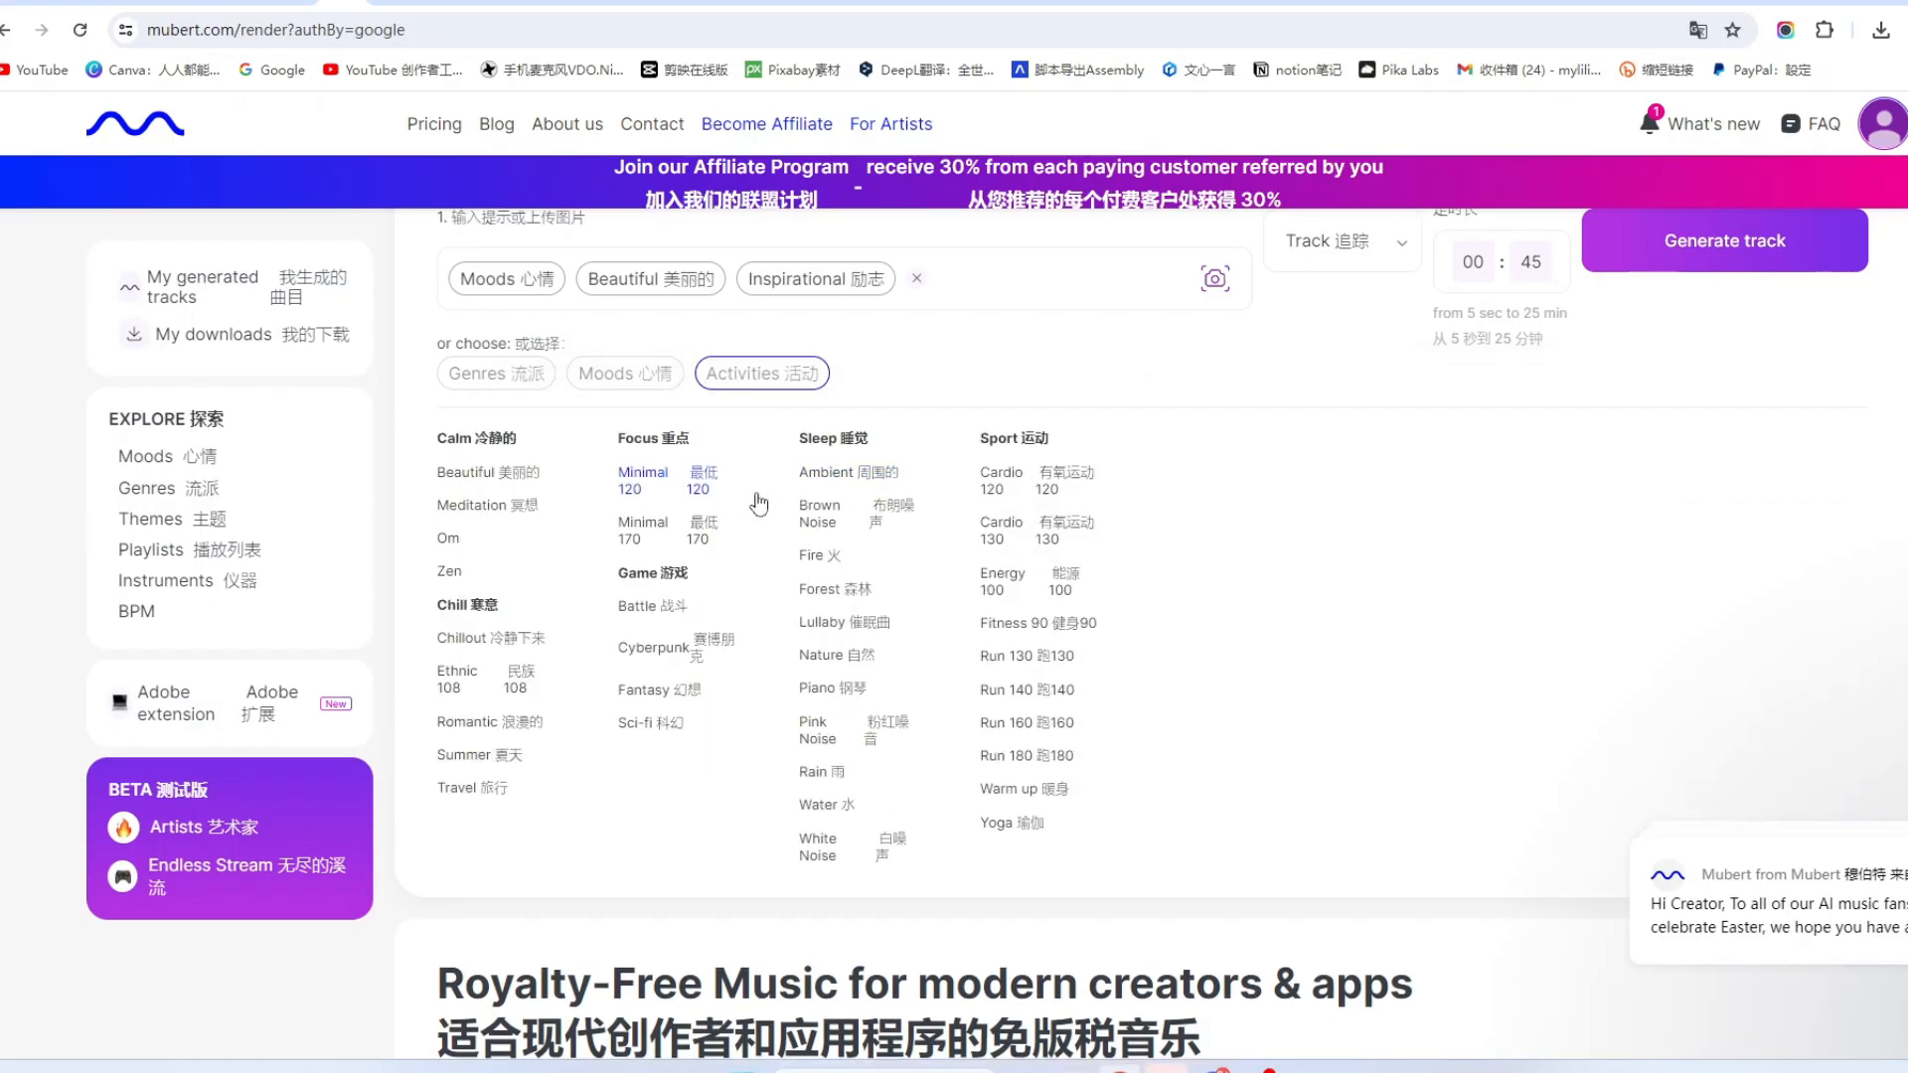
{"action": "left_click", "coordinate": [830, 655]}
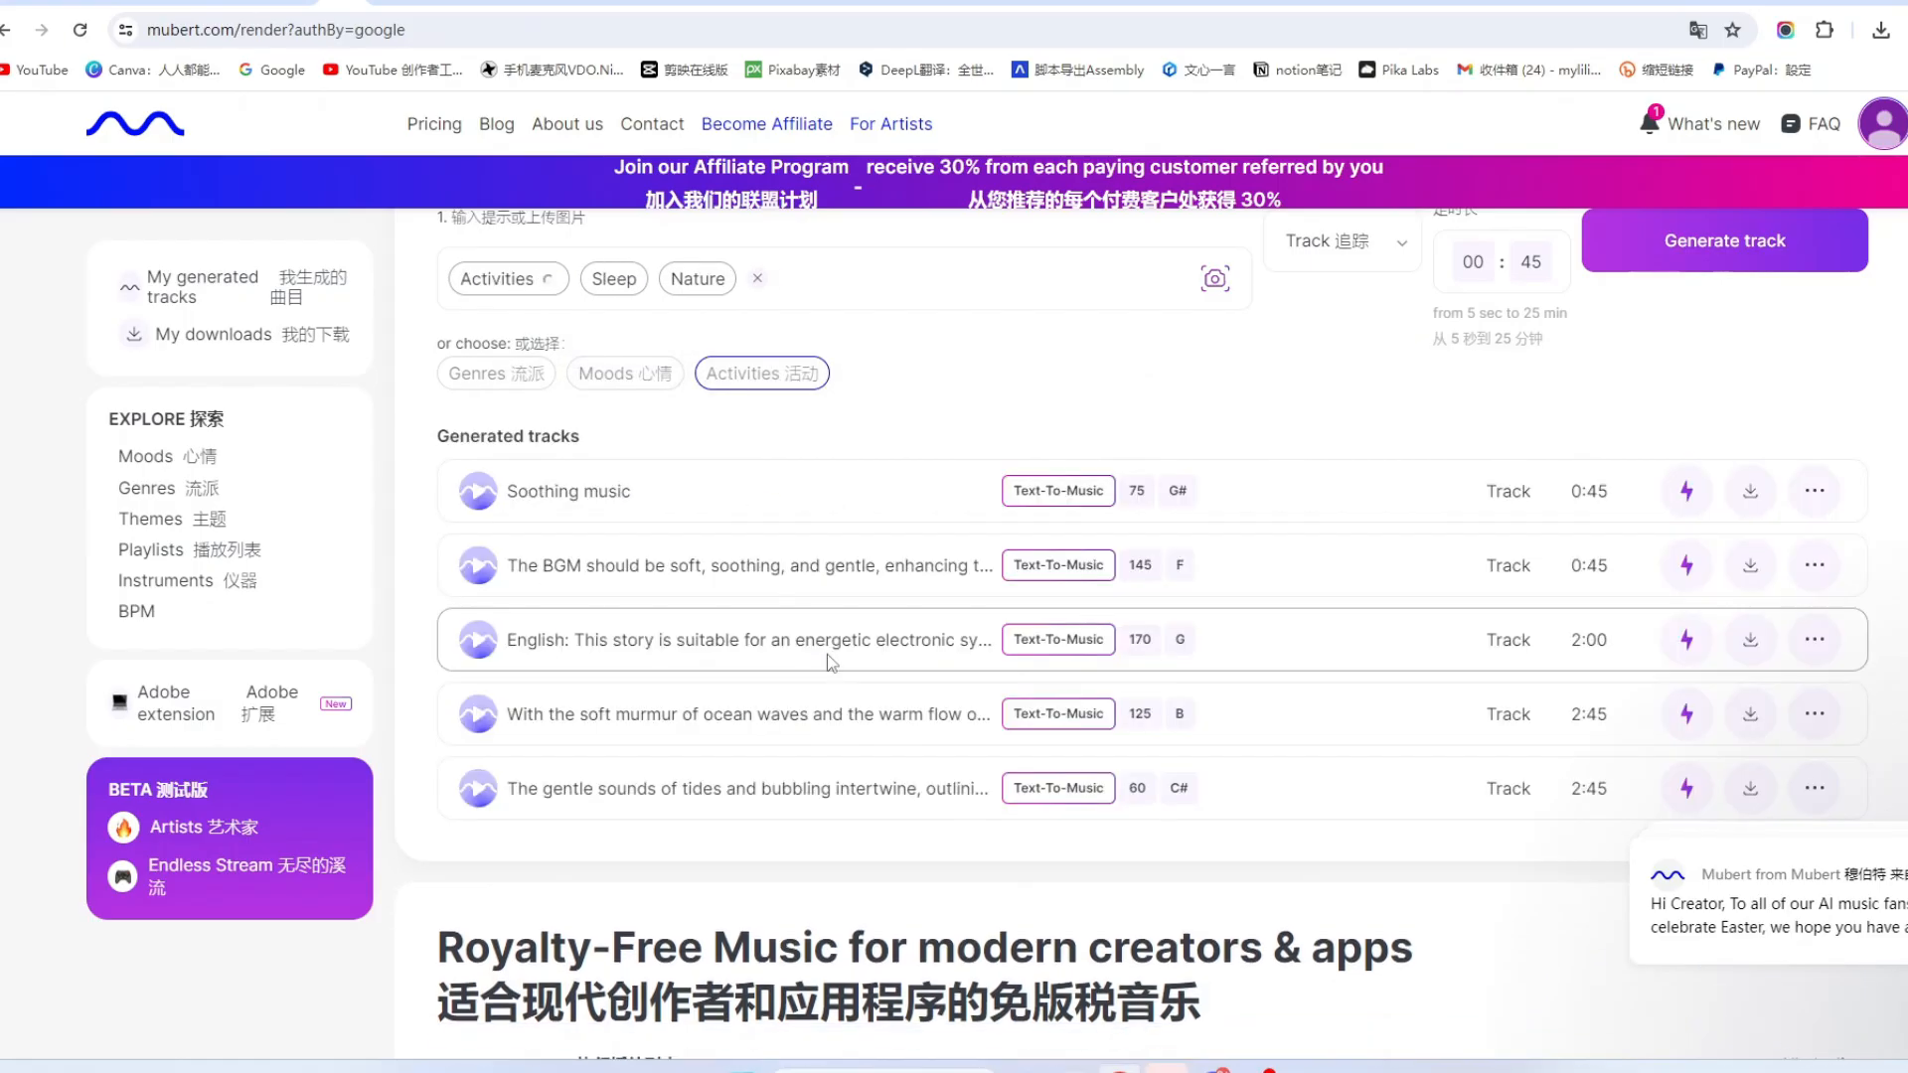
{"action": "scroll", "coordinate": [932, 641], "scroll_direction": "up", "scroll_amount": 2}
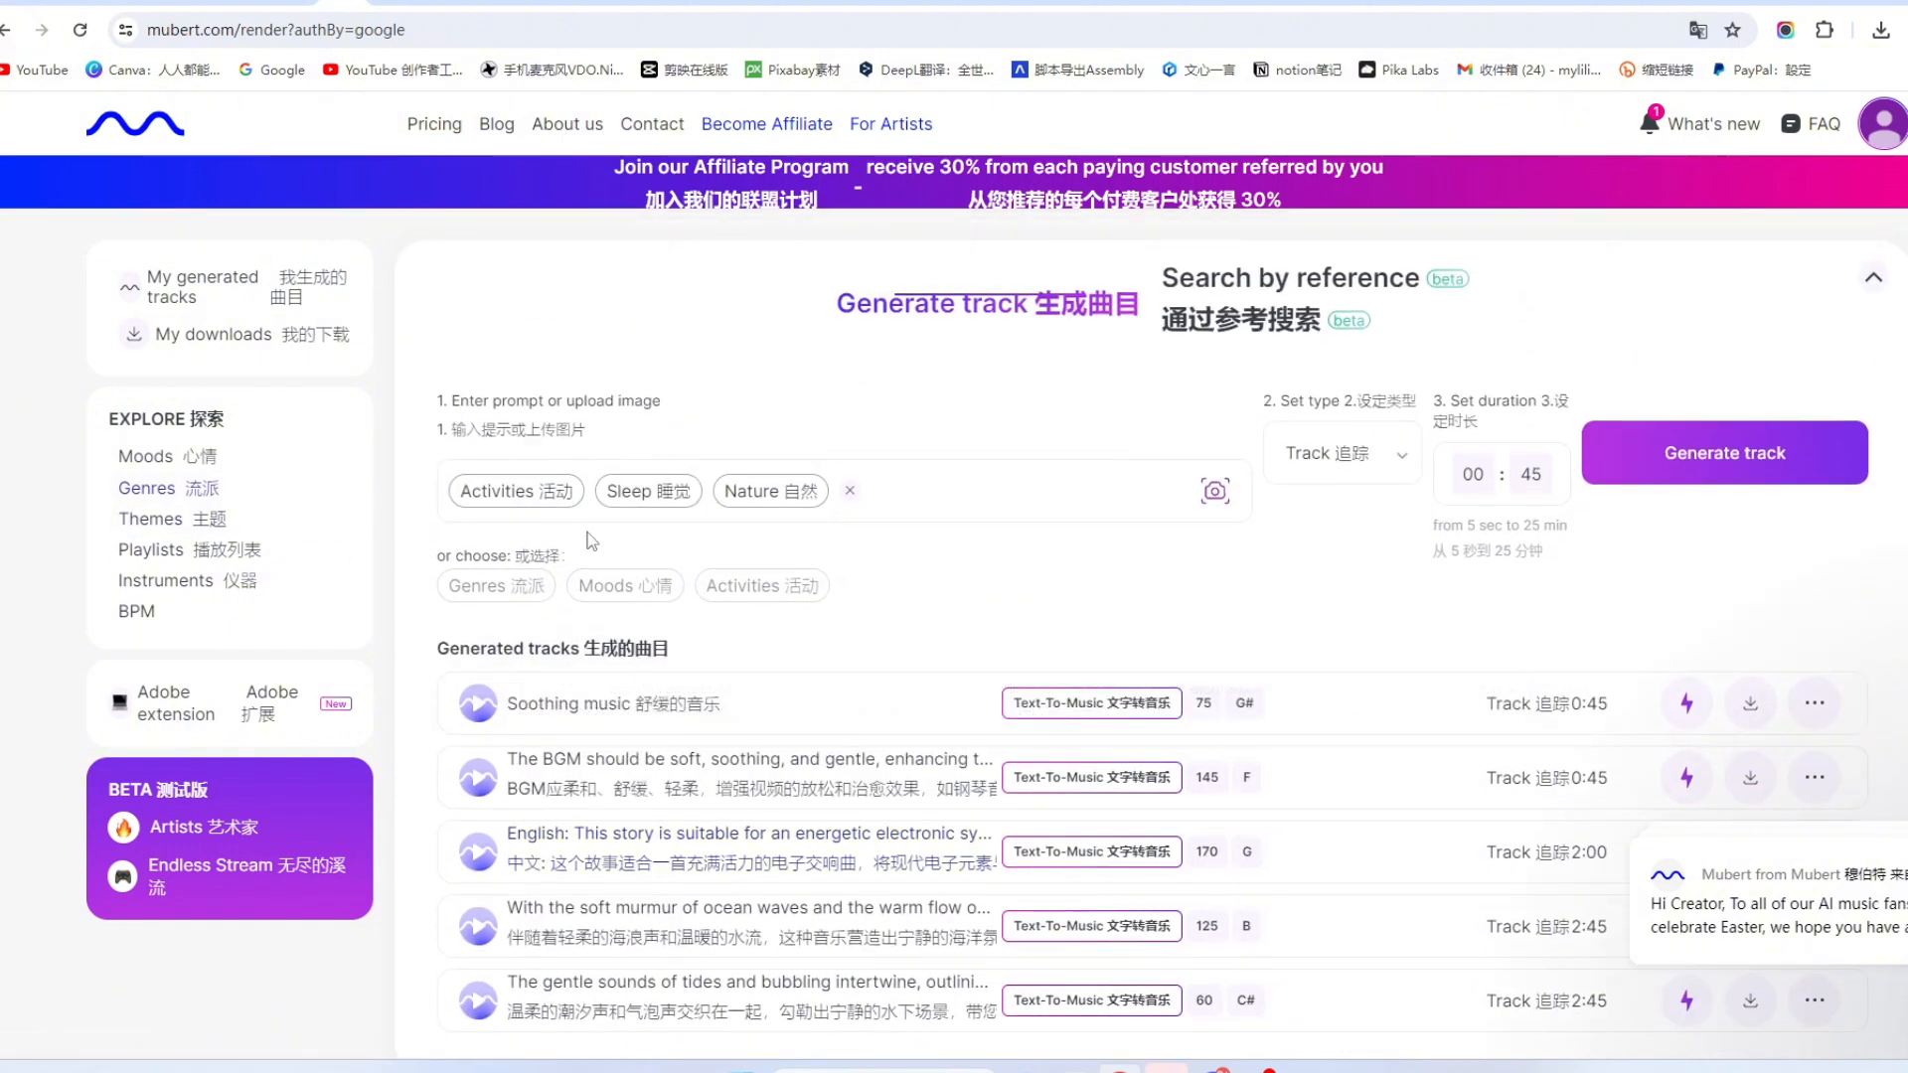
{"action": "left_click", "coordinate": [1531, 474]}
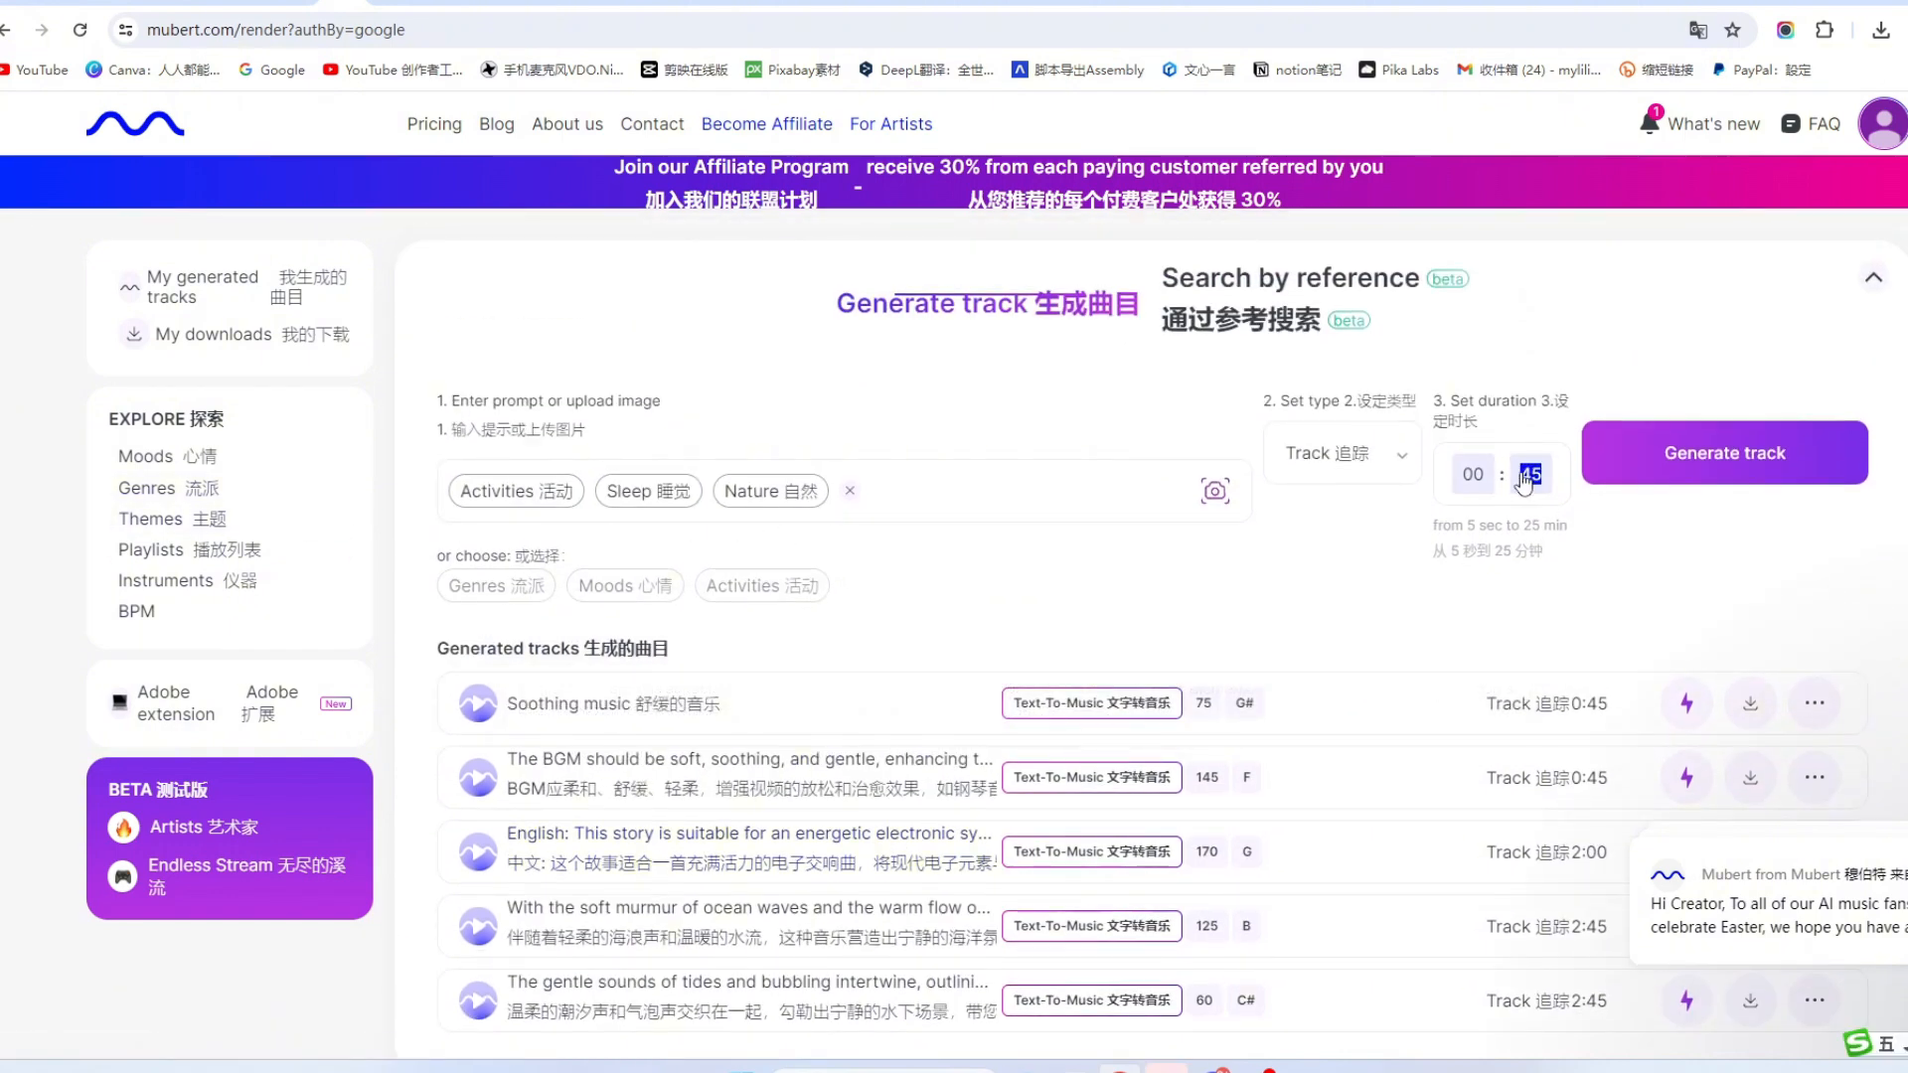
{"action": "type", "text": "30"}
{"action": "left_click", "coordinate": [1747, 461]}
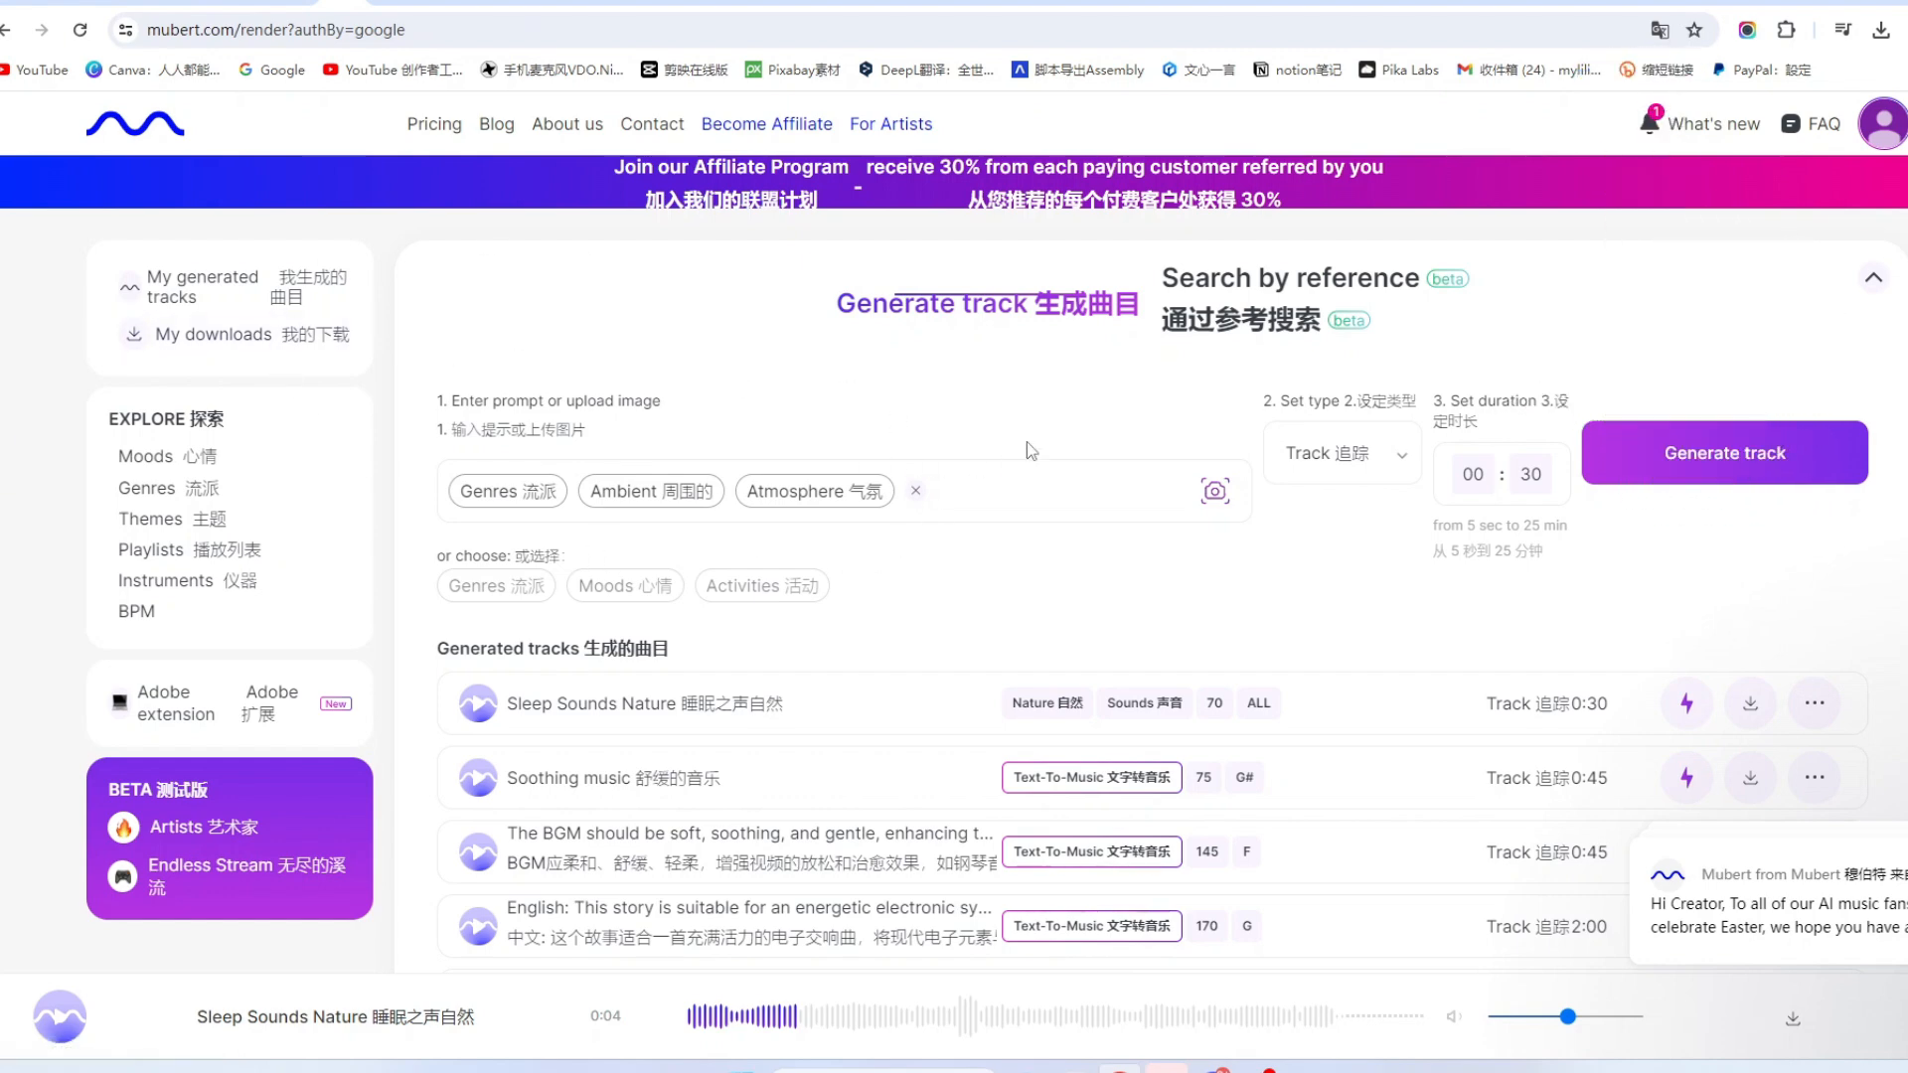
Step: Clear the chosen Mubert tags and ask ChatGPT in the story conversation: 上面这个男孩逆袭的故事适合什么背景音乐
{"action": "left_click", "coordinate": [915, 497]}
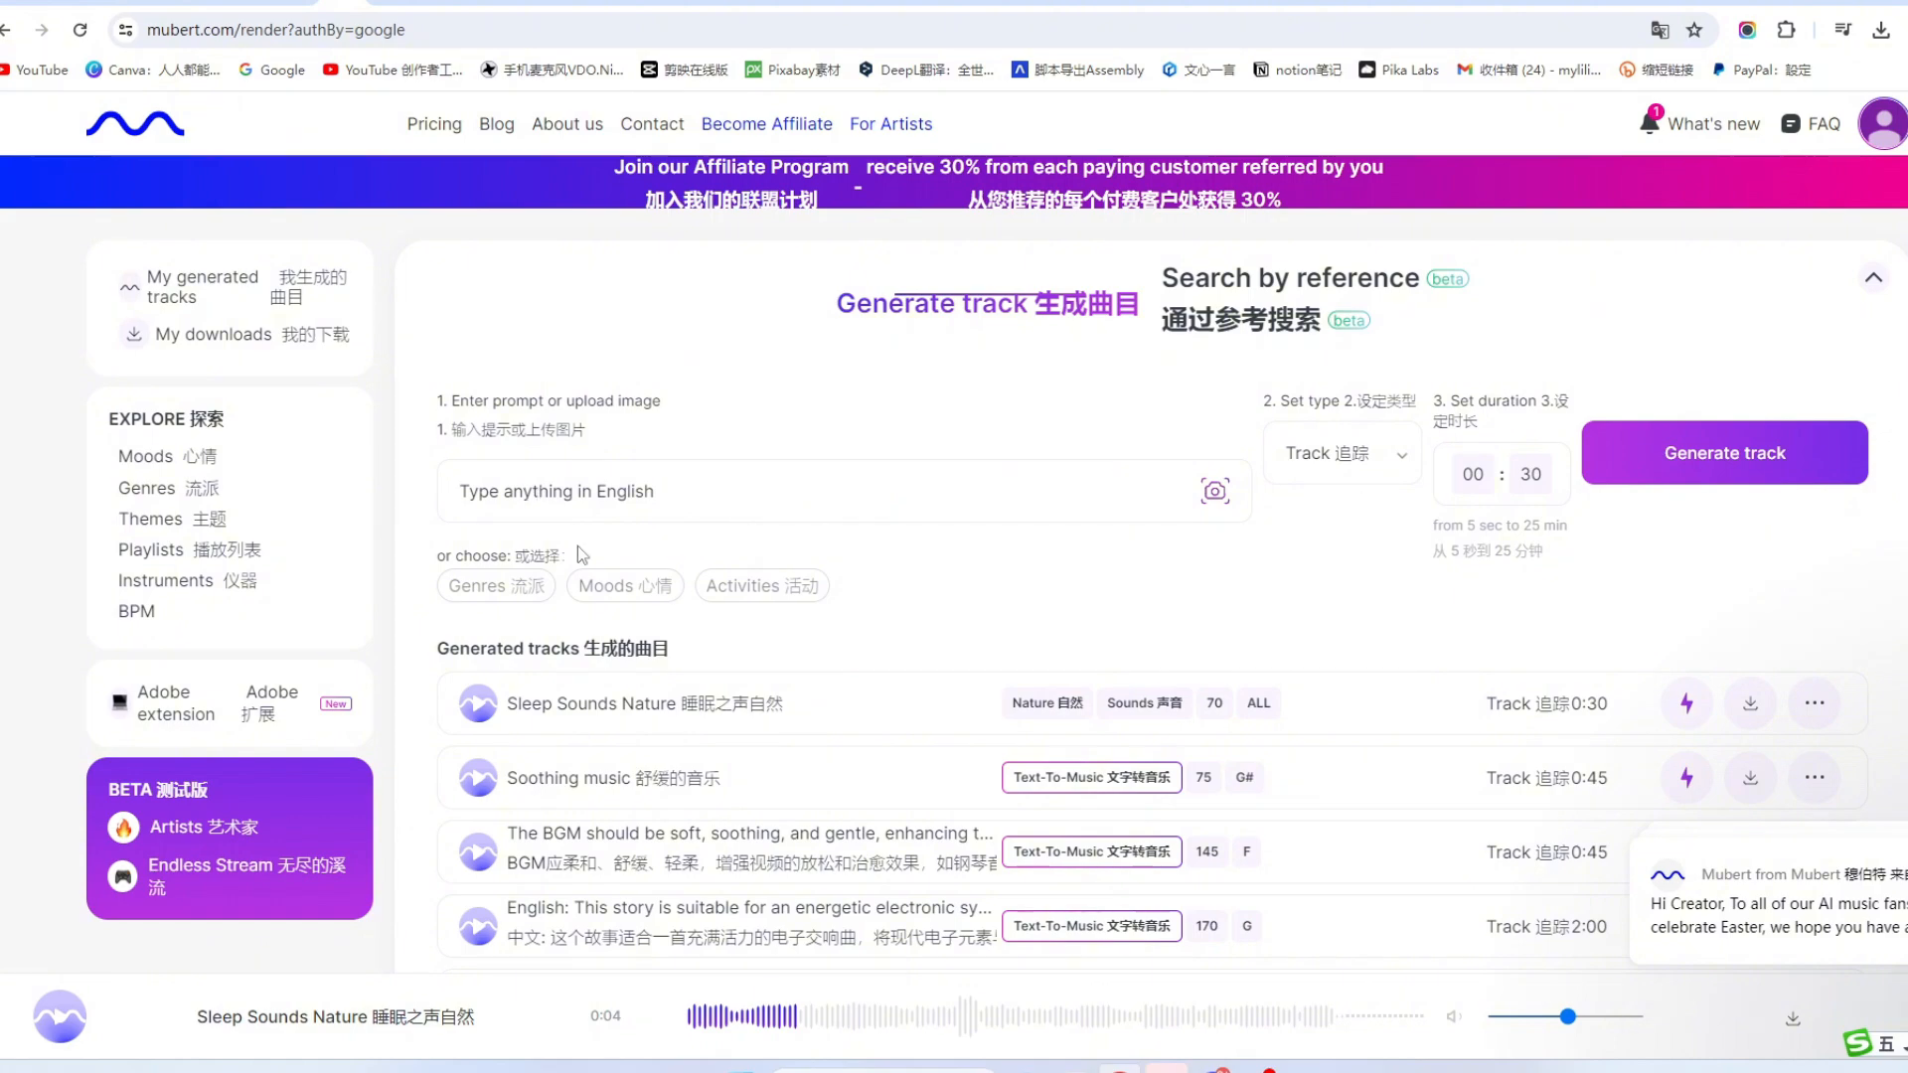
{"action": "key", "text": "ctrl+Tab"}
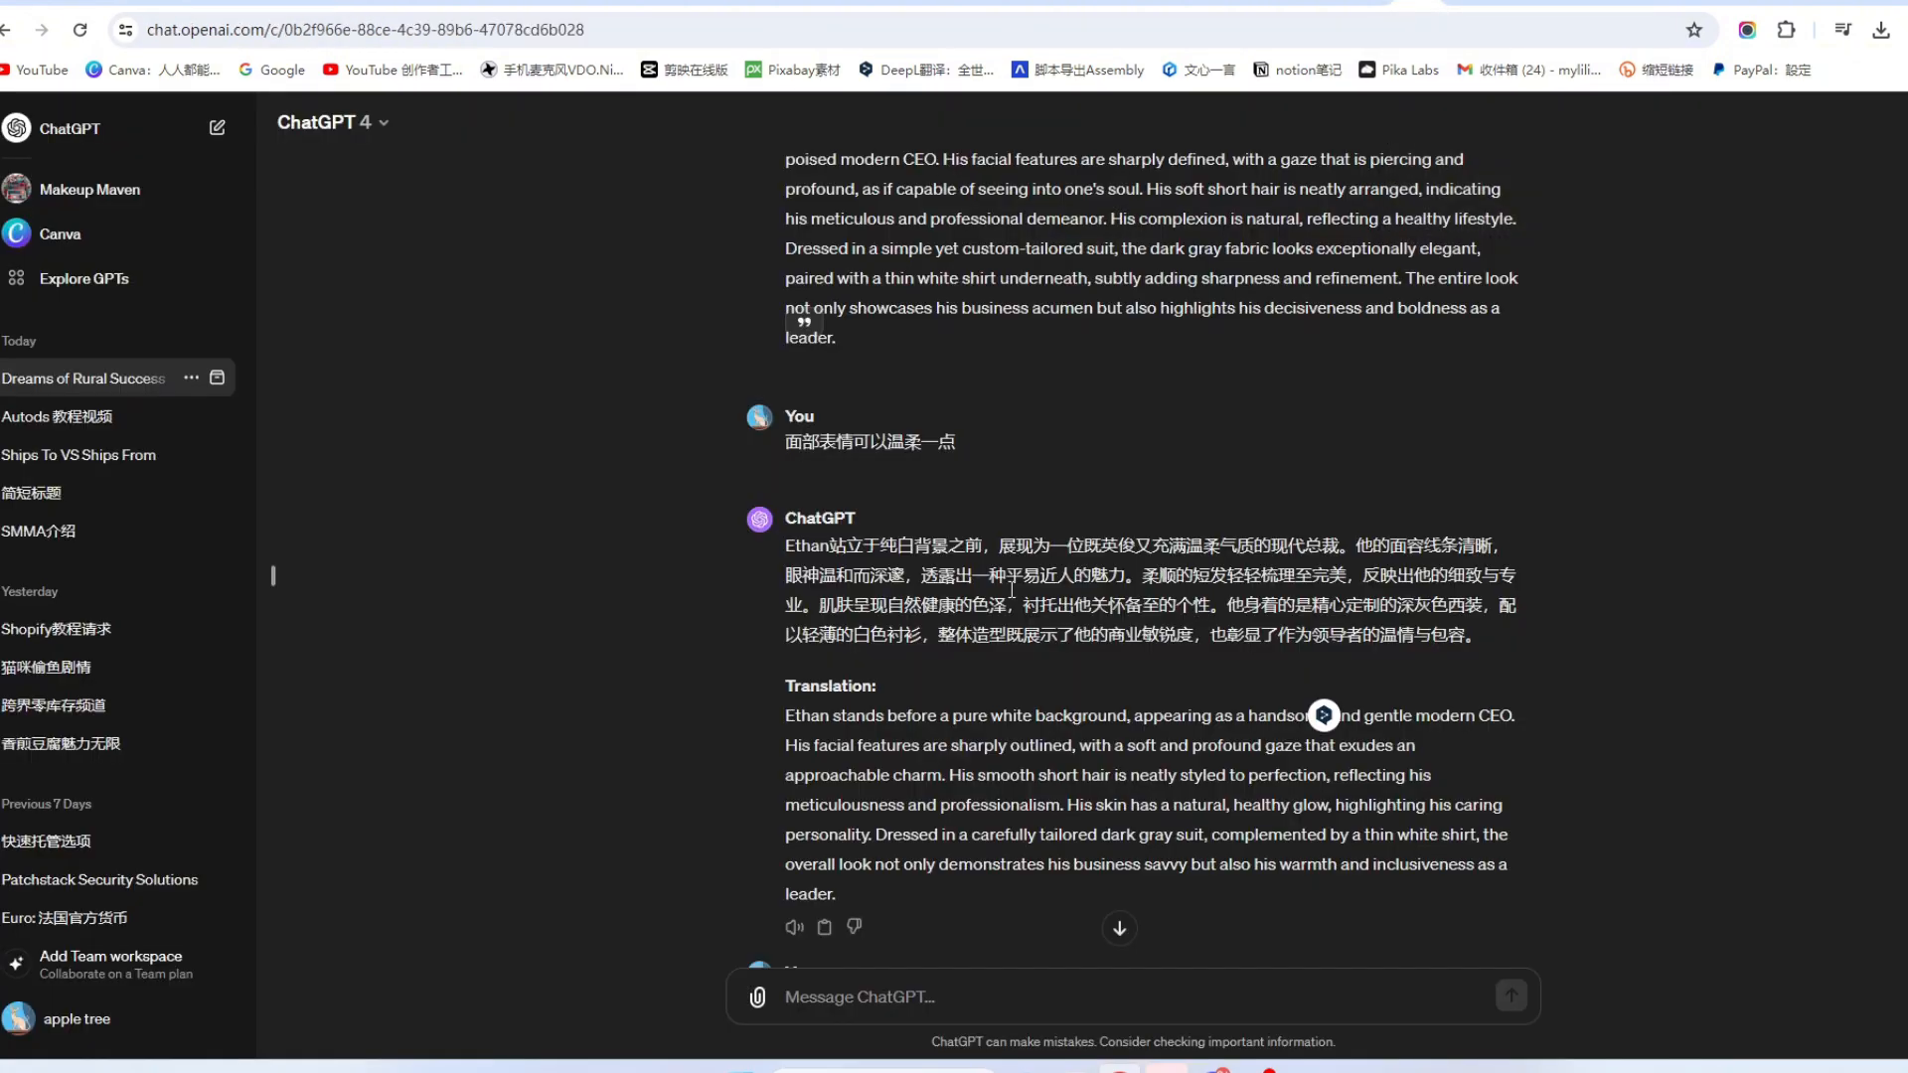
{"action": "scroll", "coordinate": [993, 641], "scroll_direction": "down", "scroll_amount": 6}
{"action": "left_click", "coordinate": [819, 997]}
{"action": "type", "text": "上面这个男孩逆袭的故事适合什么背景音乐"}
{"action": "key", "text": "Return"}
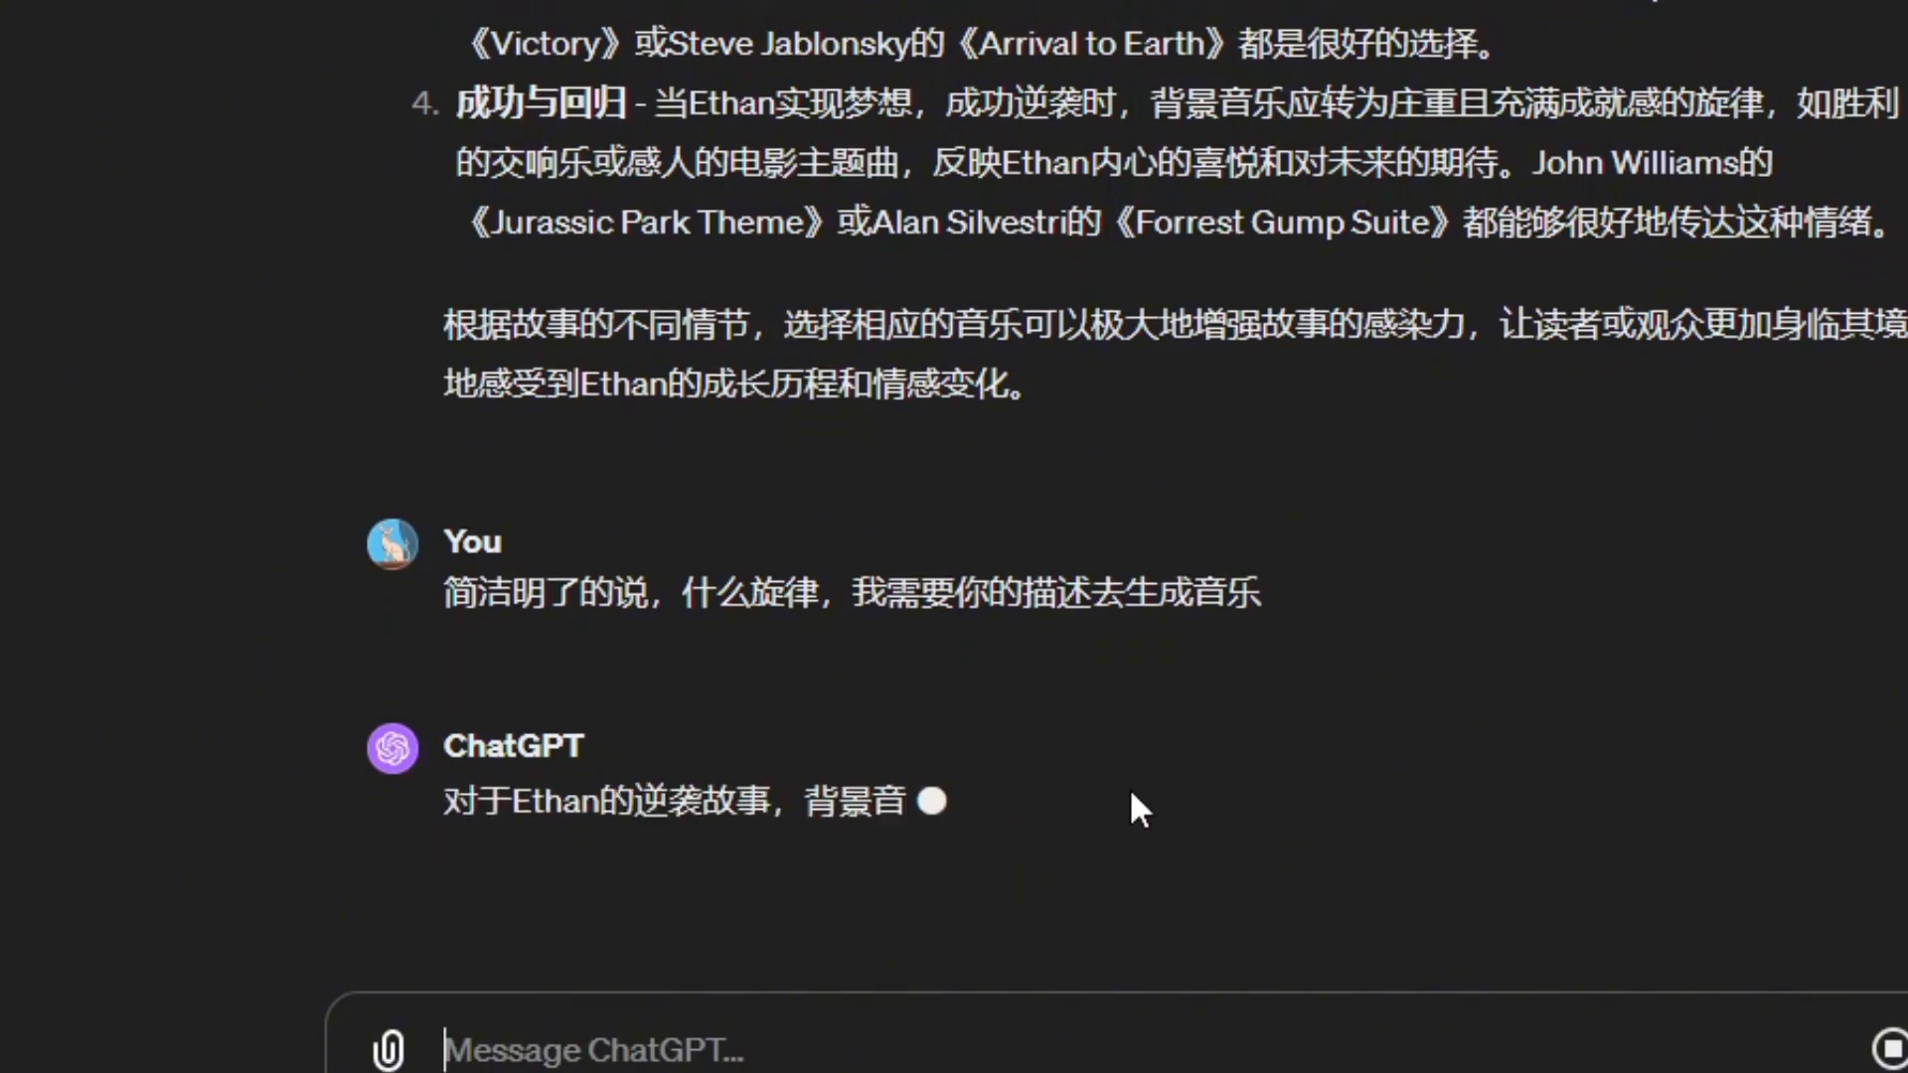
Step: Copy ChatGPT's English one-sentence music description into Mubert's prompt and generate a 30-second track from it
{"action": "left_click_drag", "start_coordinate": [784, 842], "coordinate": [1501, 882]}
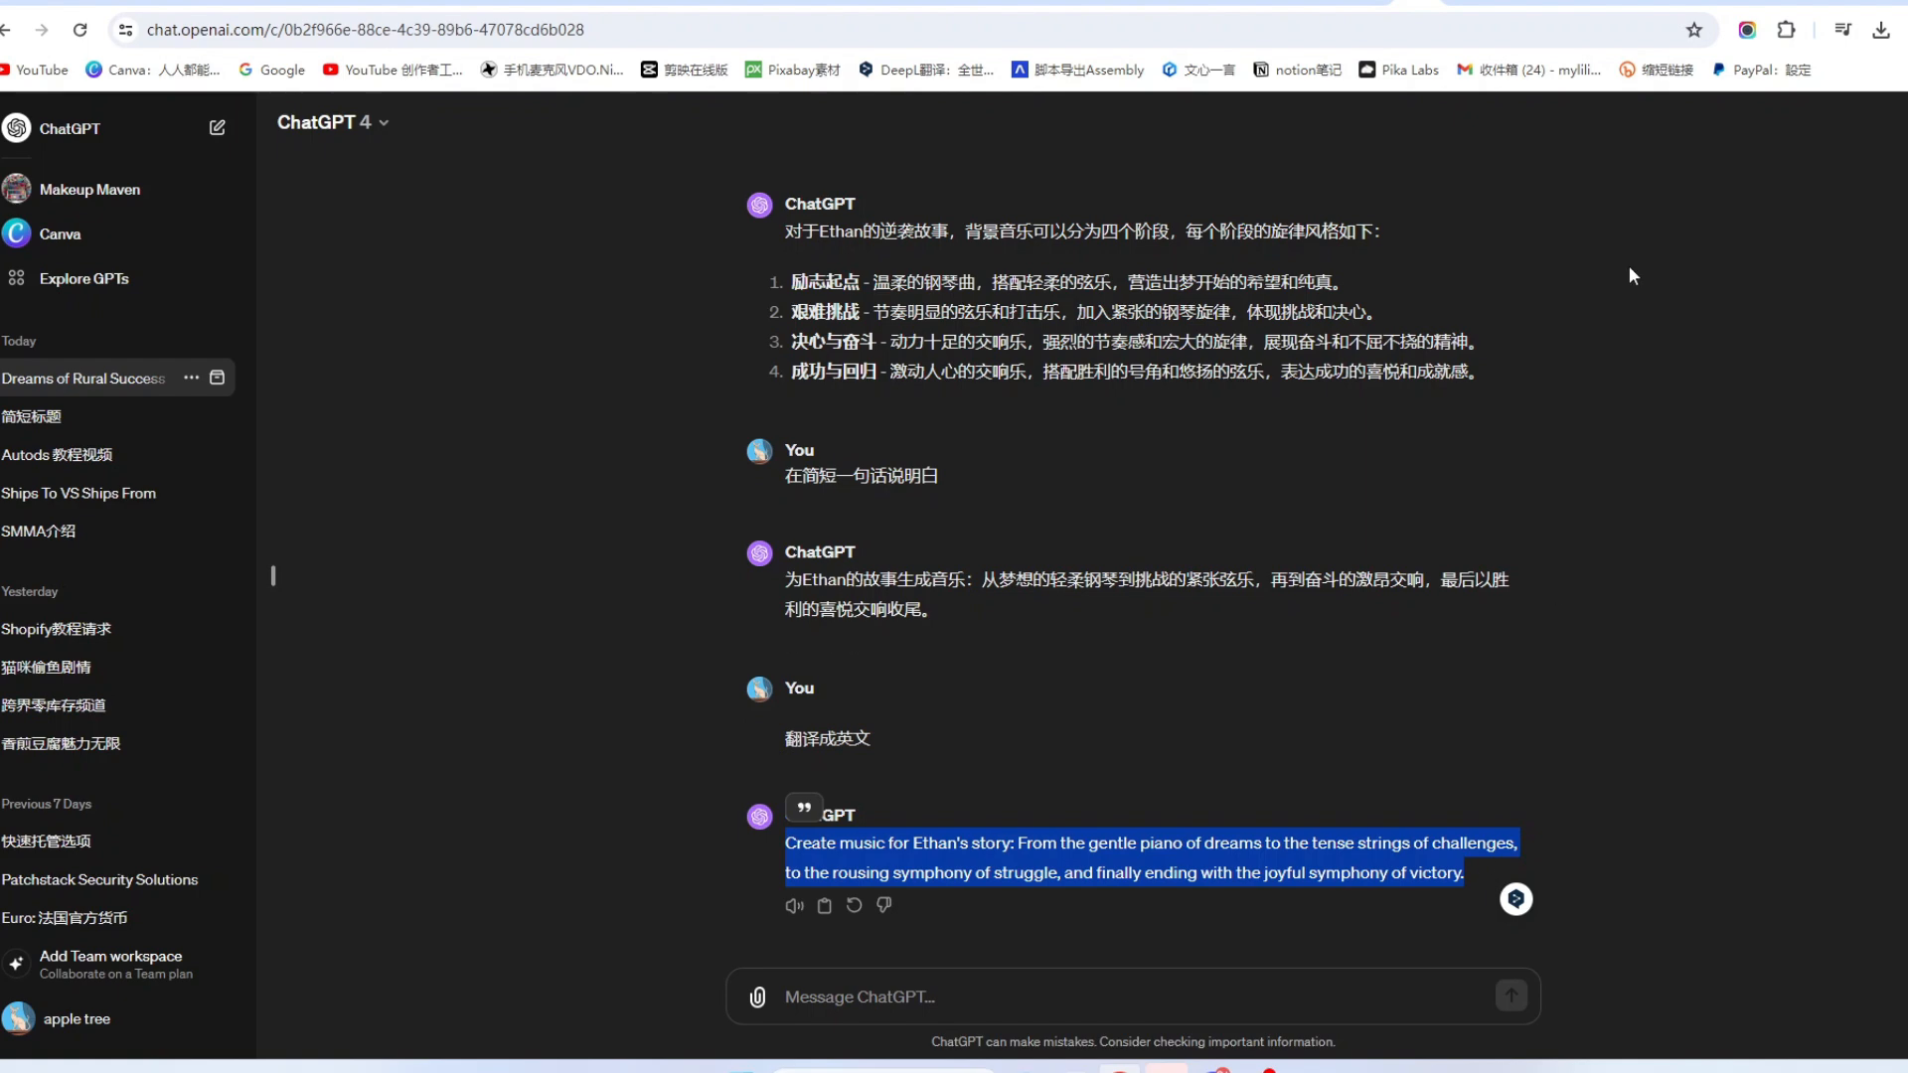
{"action": "left_click", "coordinate": [1654, 3]}
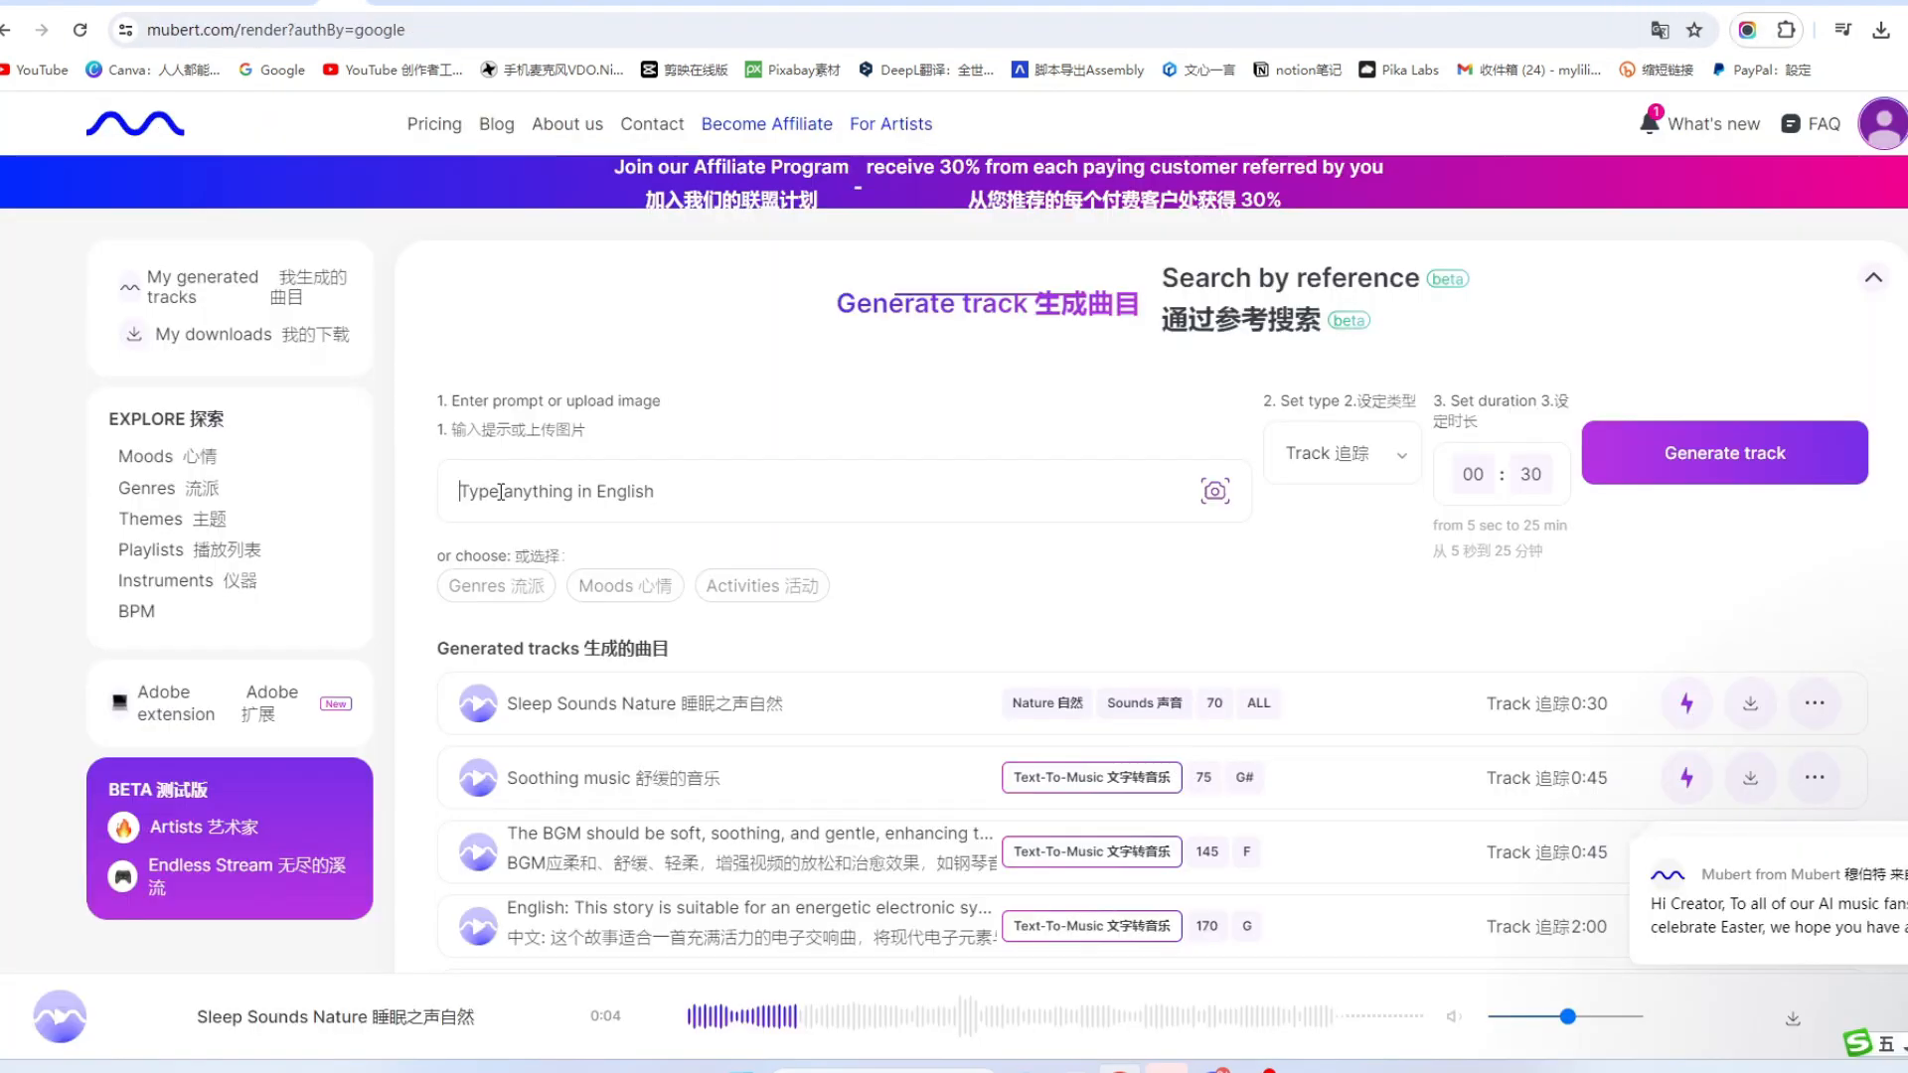
{"action": "left_click", "coordinate": [500, 491]}
{"action": "type", "text": "Create music for Ethans story: From the gentle piano of dreams to the tense strings of challenges, to the rousing symphony of struggle, and finally ending with the joyful symphony of victory."}
{"action": "key", "text": "Return"}
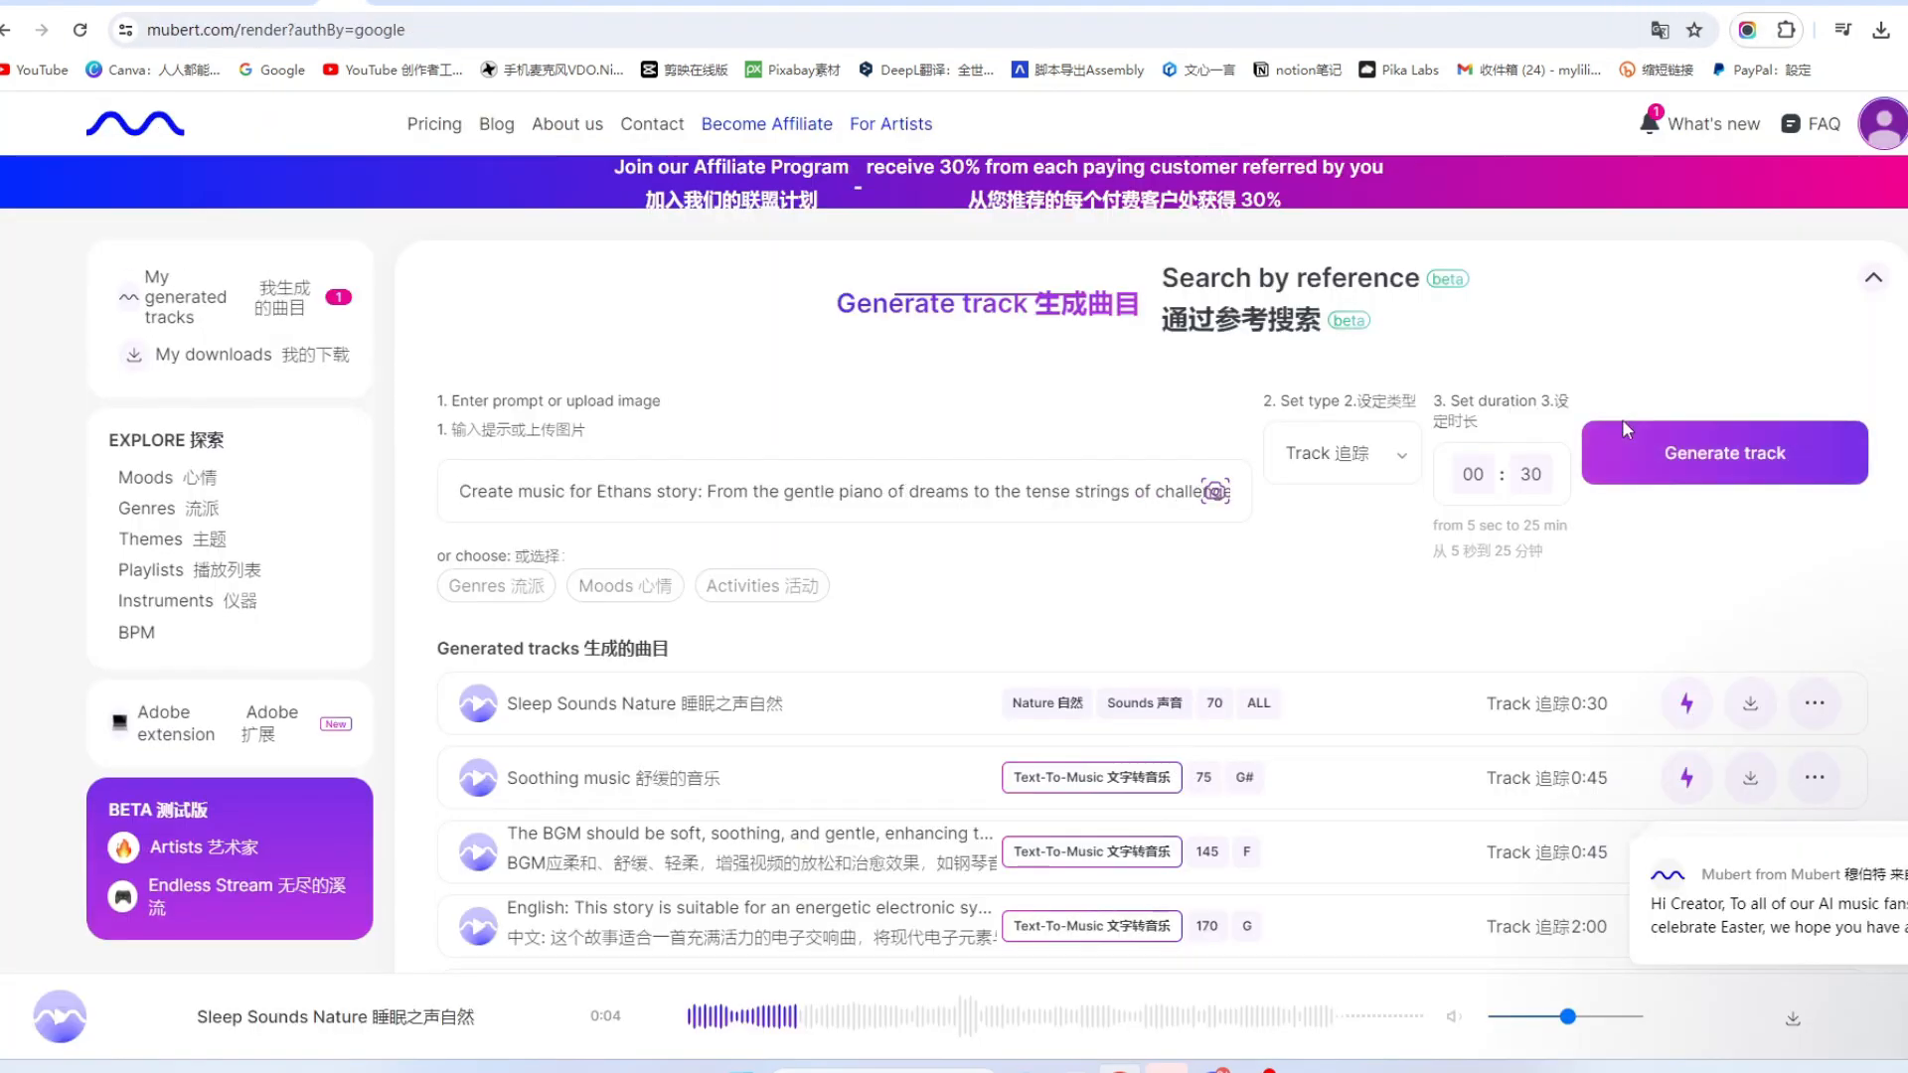
Step: Play the newly generated story track, stop it, and request its download
{"action": "left_click", "coordinate": [484, 709]}
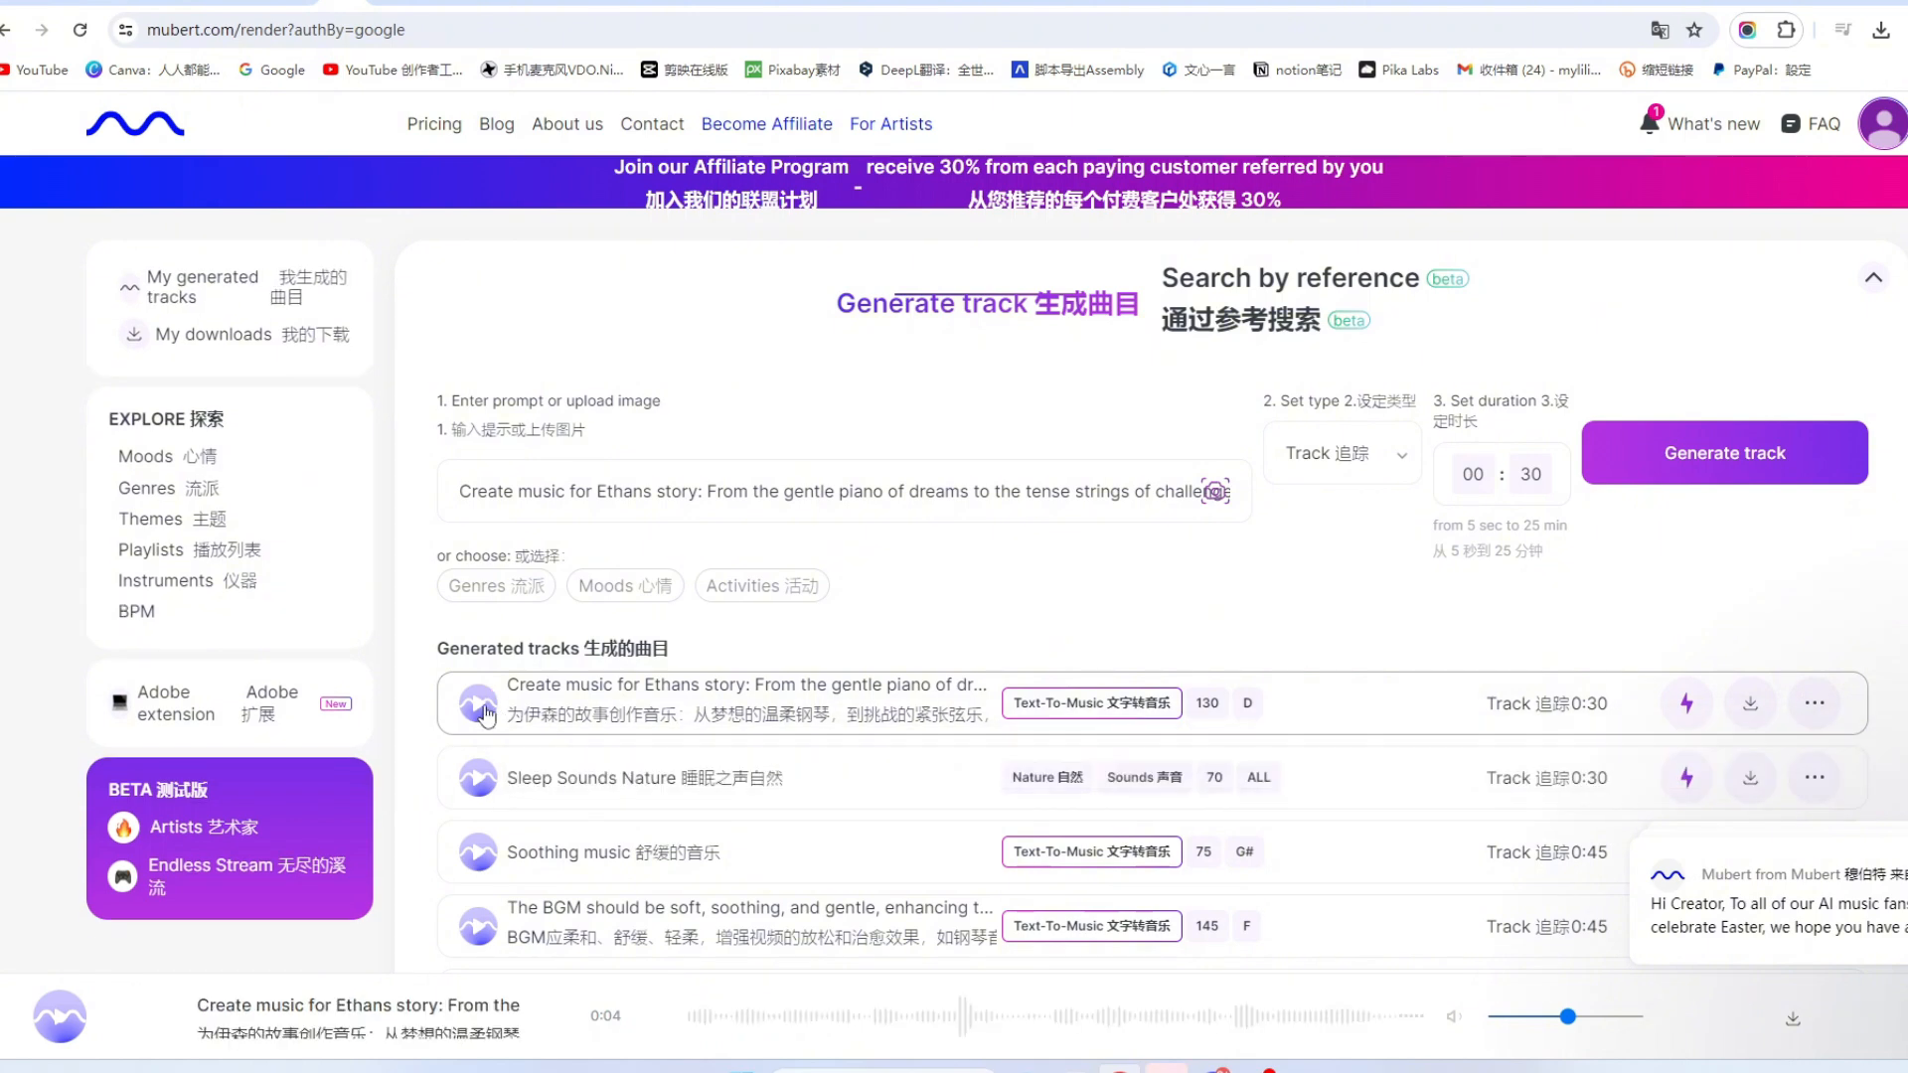
{"action": "left_click", "coordinate": [474, 707]}
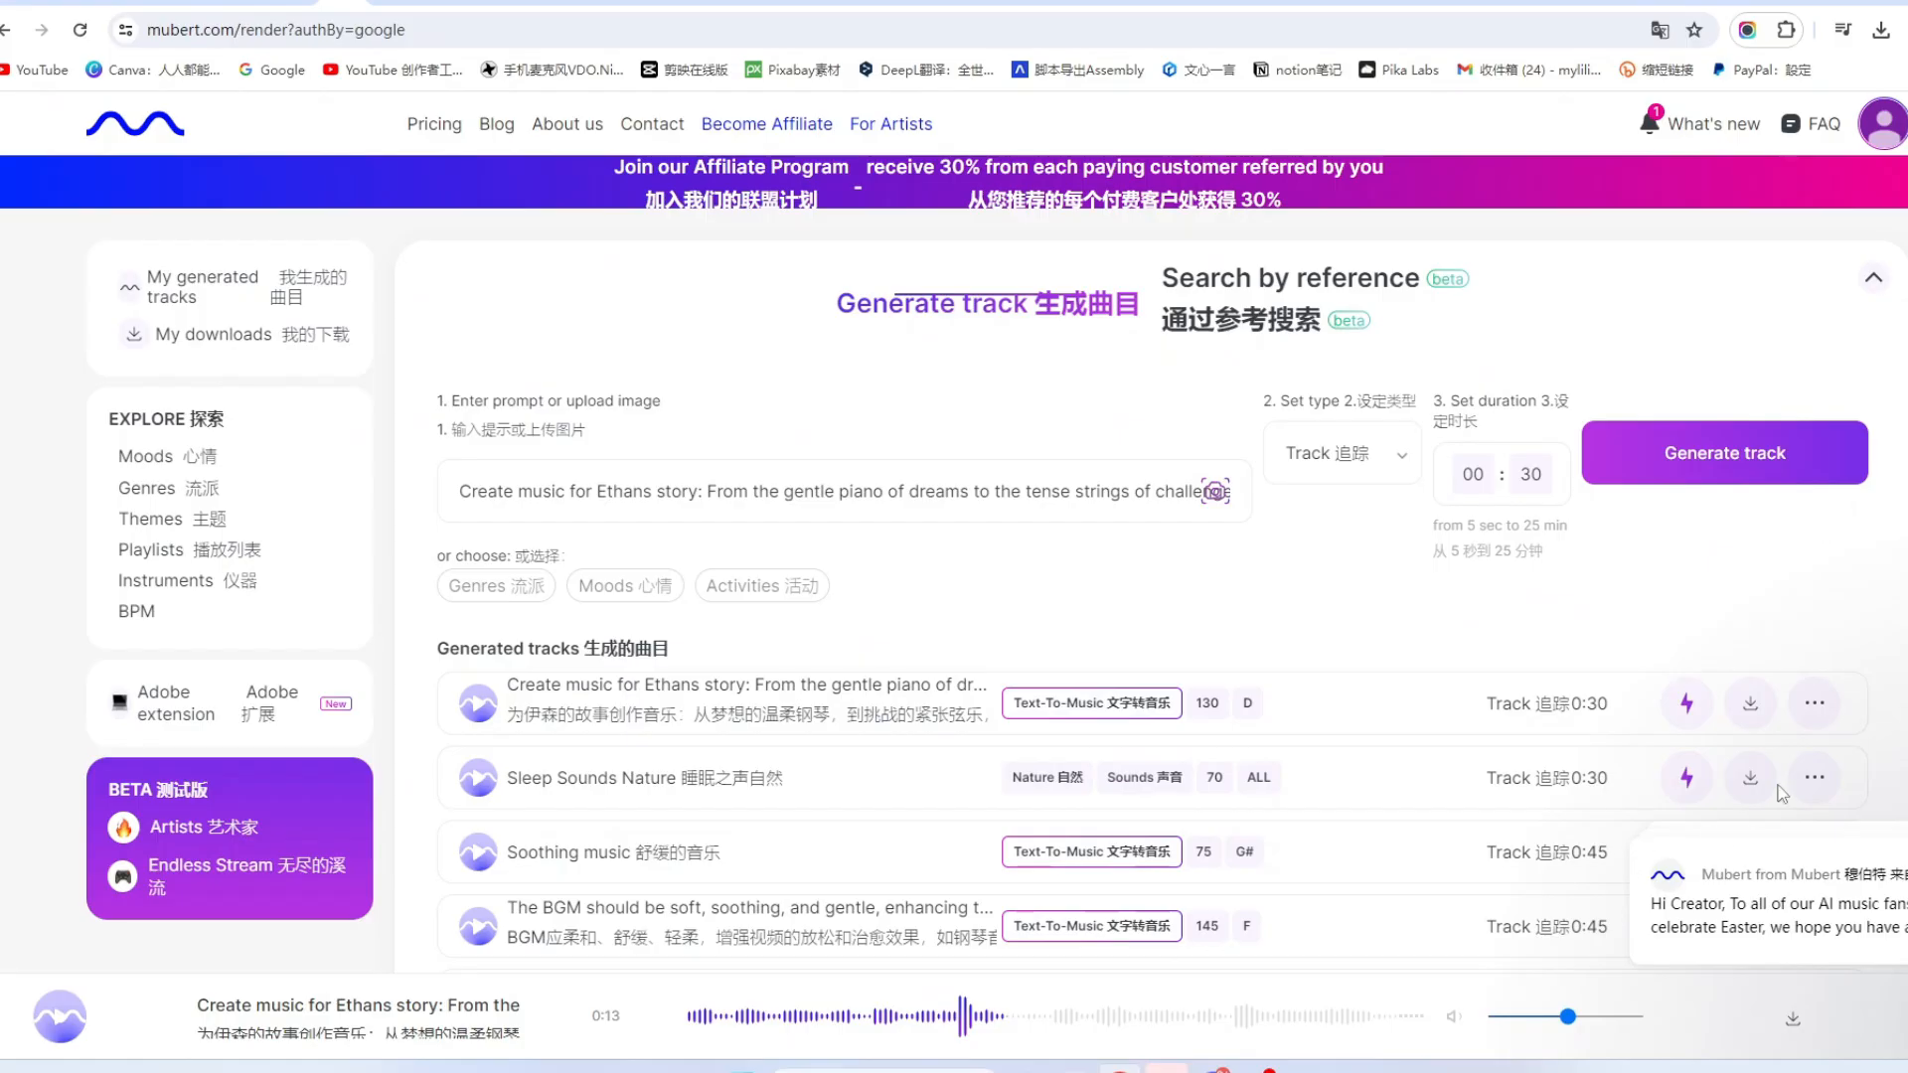
{"action": "left_click", "coordinate": [1751, 703]}
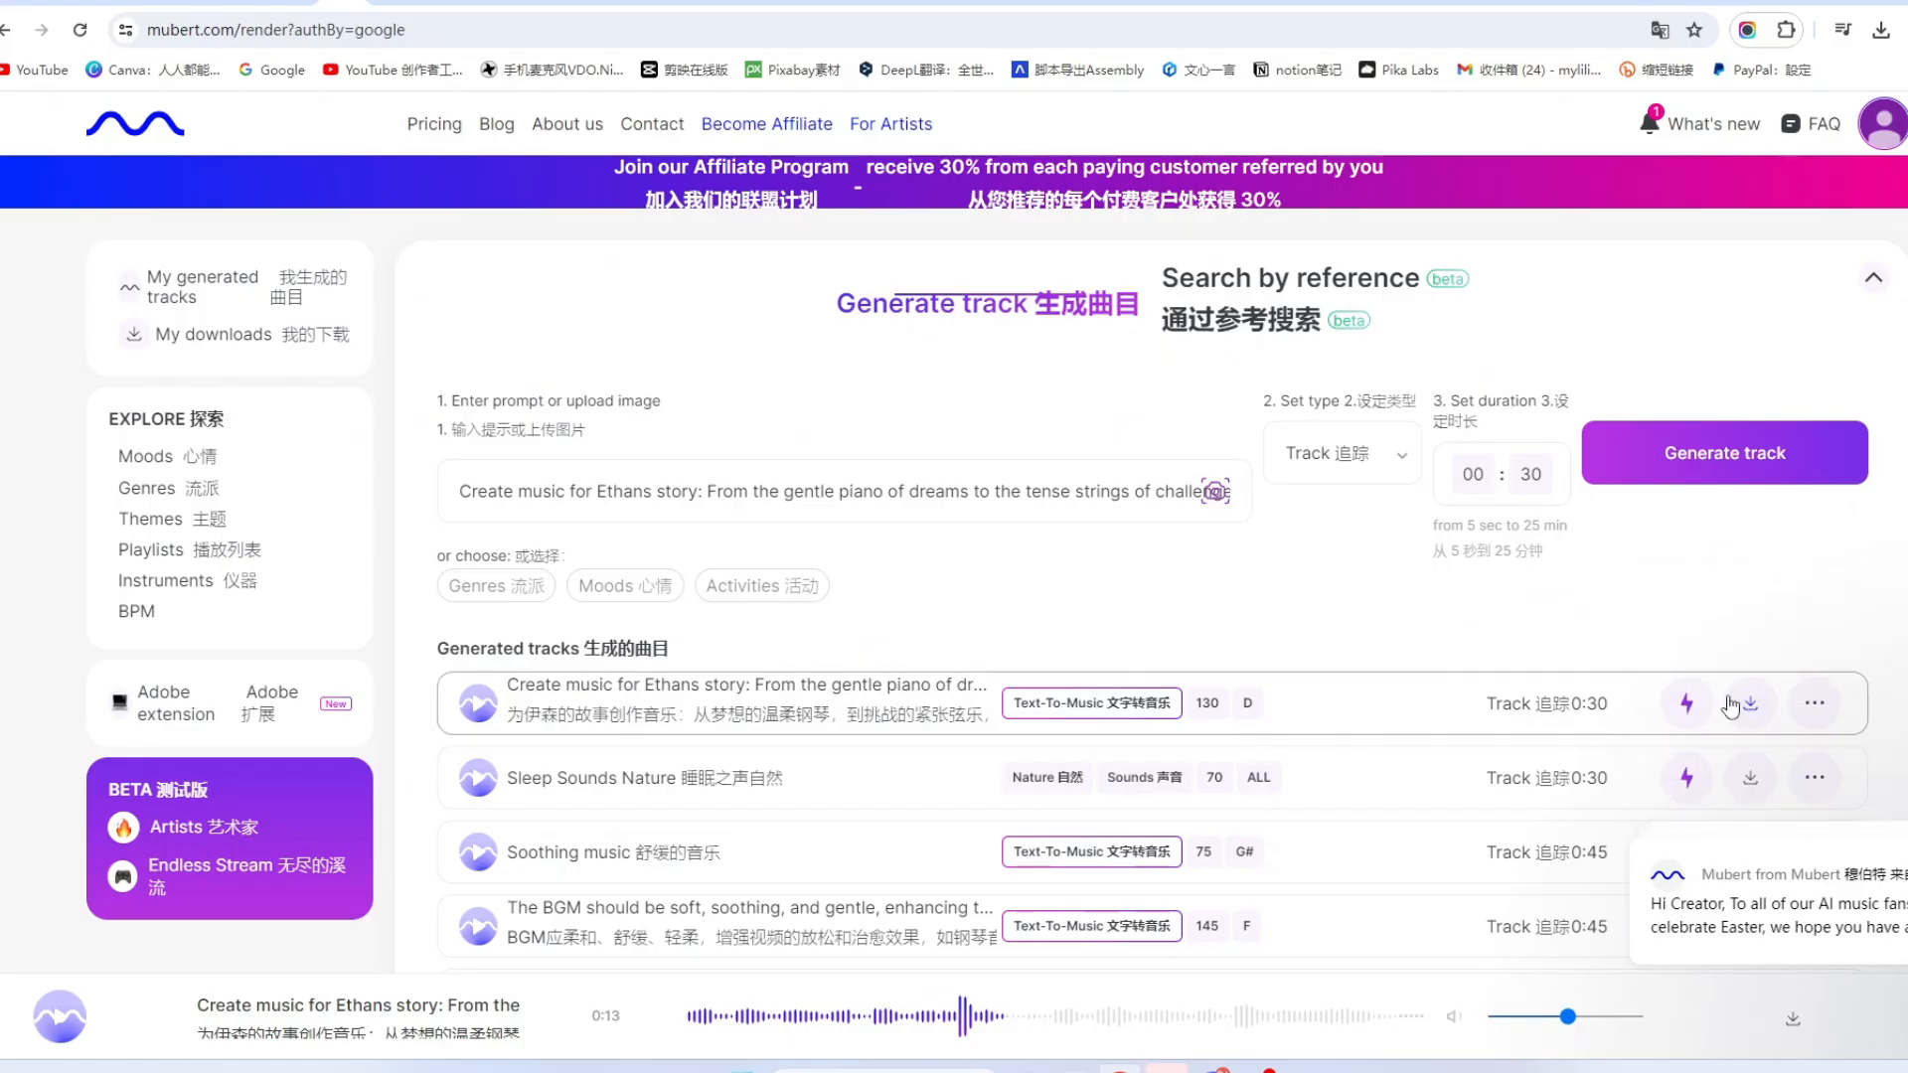
Step: Download the 30-second Ethan story track from Mubert's downloads, accepting the Ambassador licence, and check the MP3 in its download folder
{"action": "left_click", "coordinate": [189, 336]}
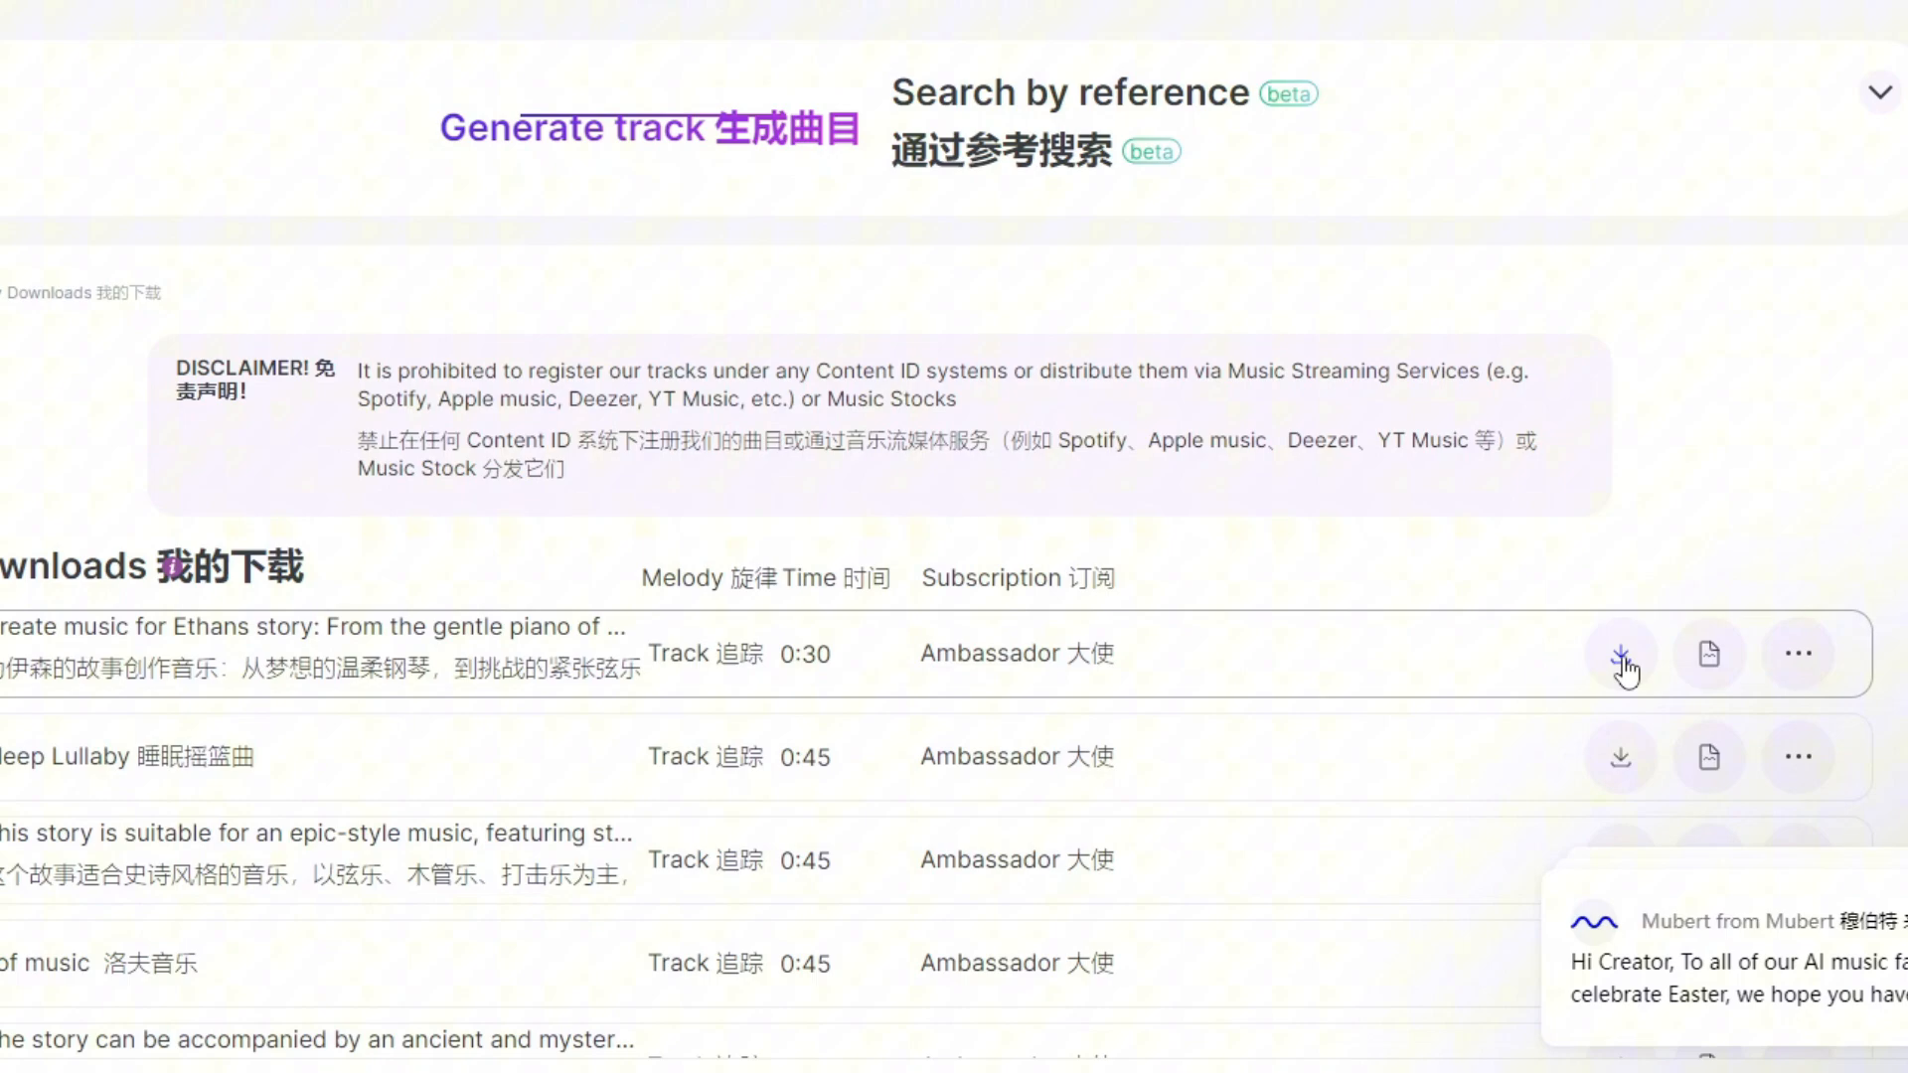
{"action": "left_click", "coordinate": [1686, 681]}
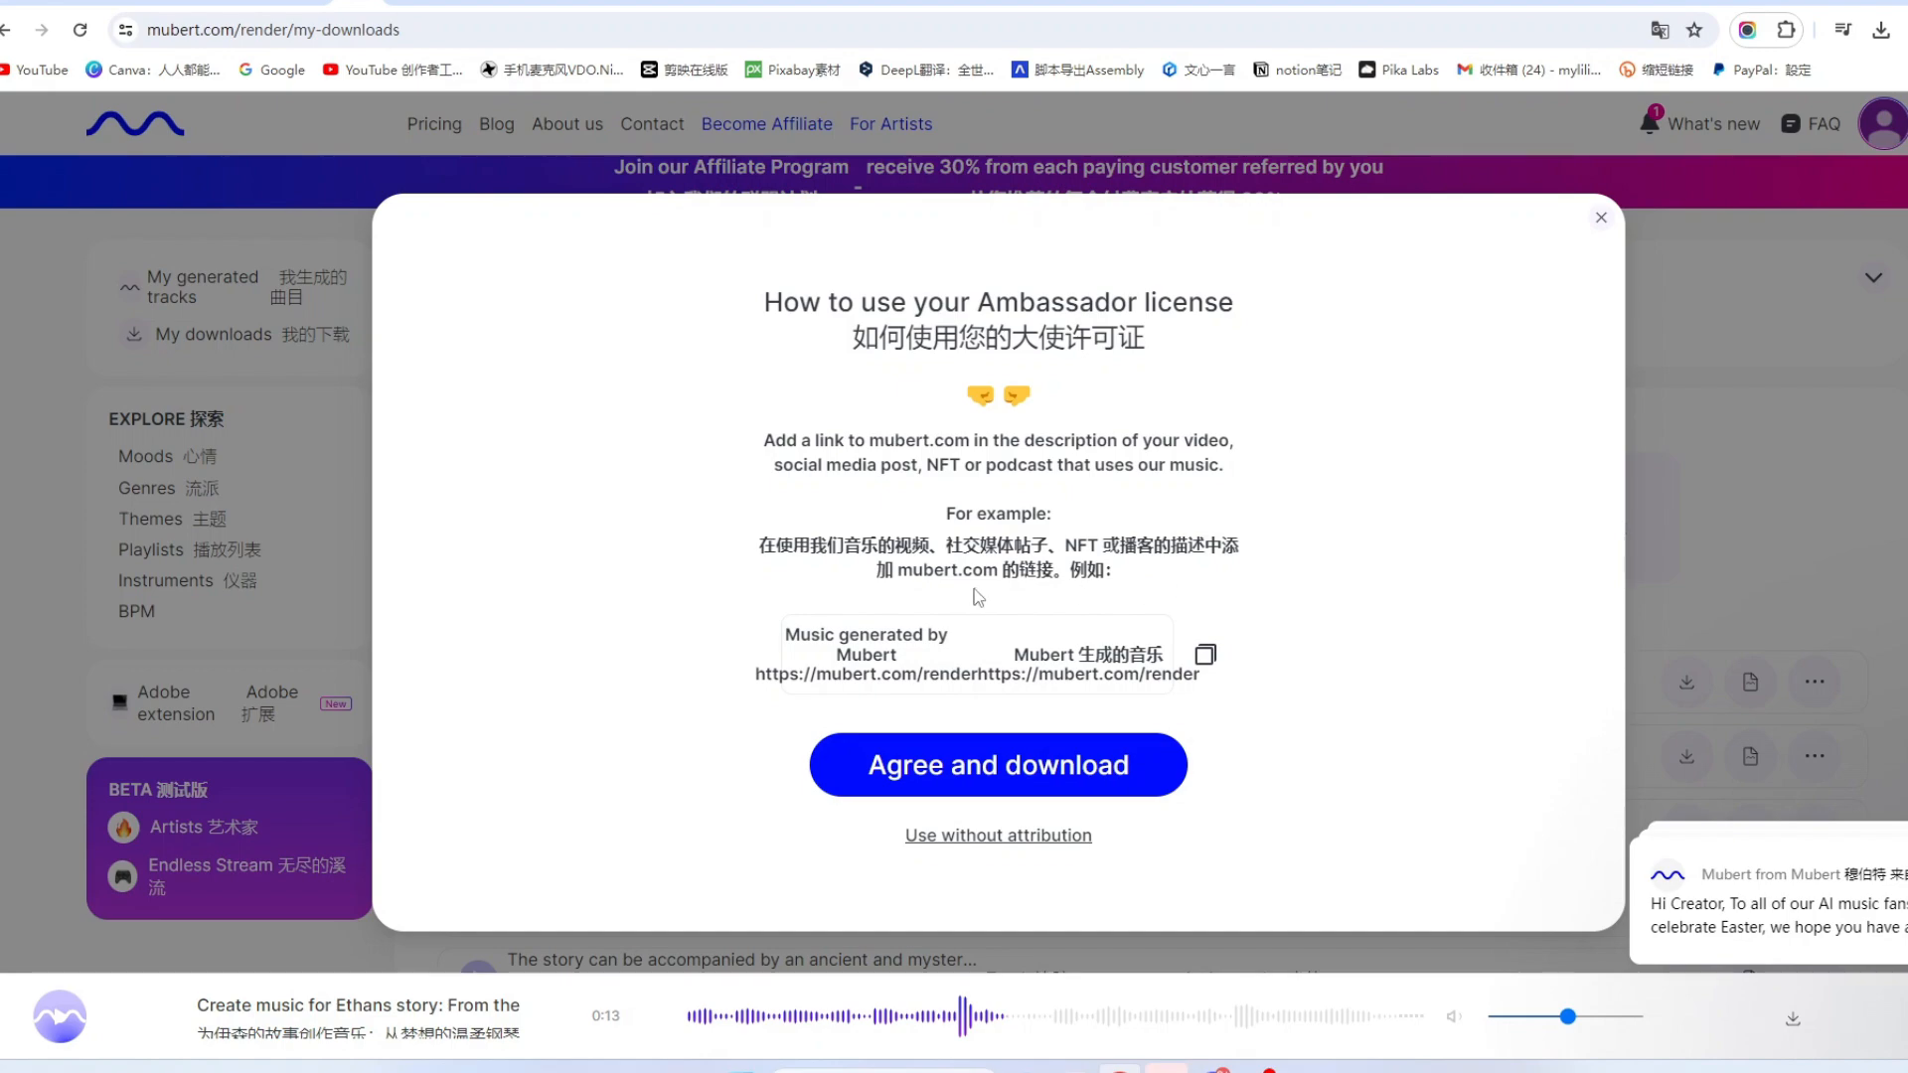
{"action": "left_click", "coordinate": [972, 763]}
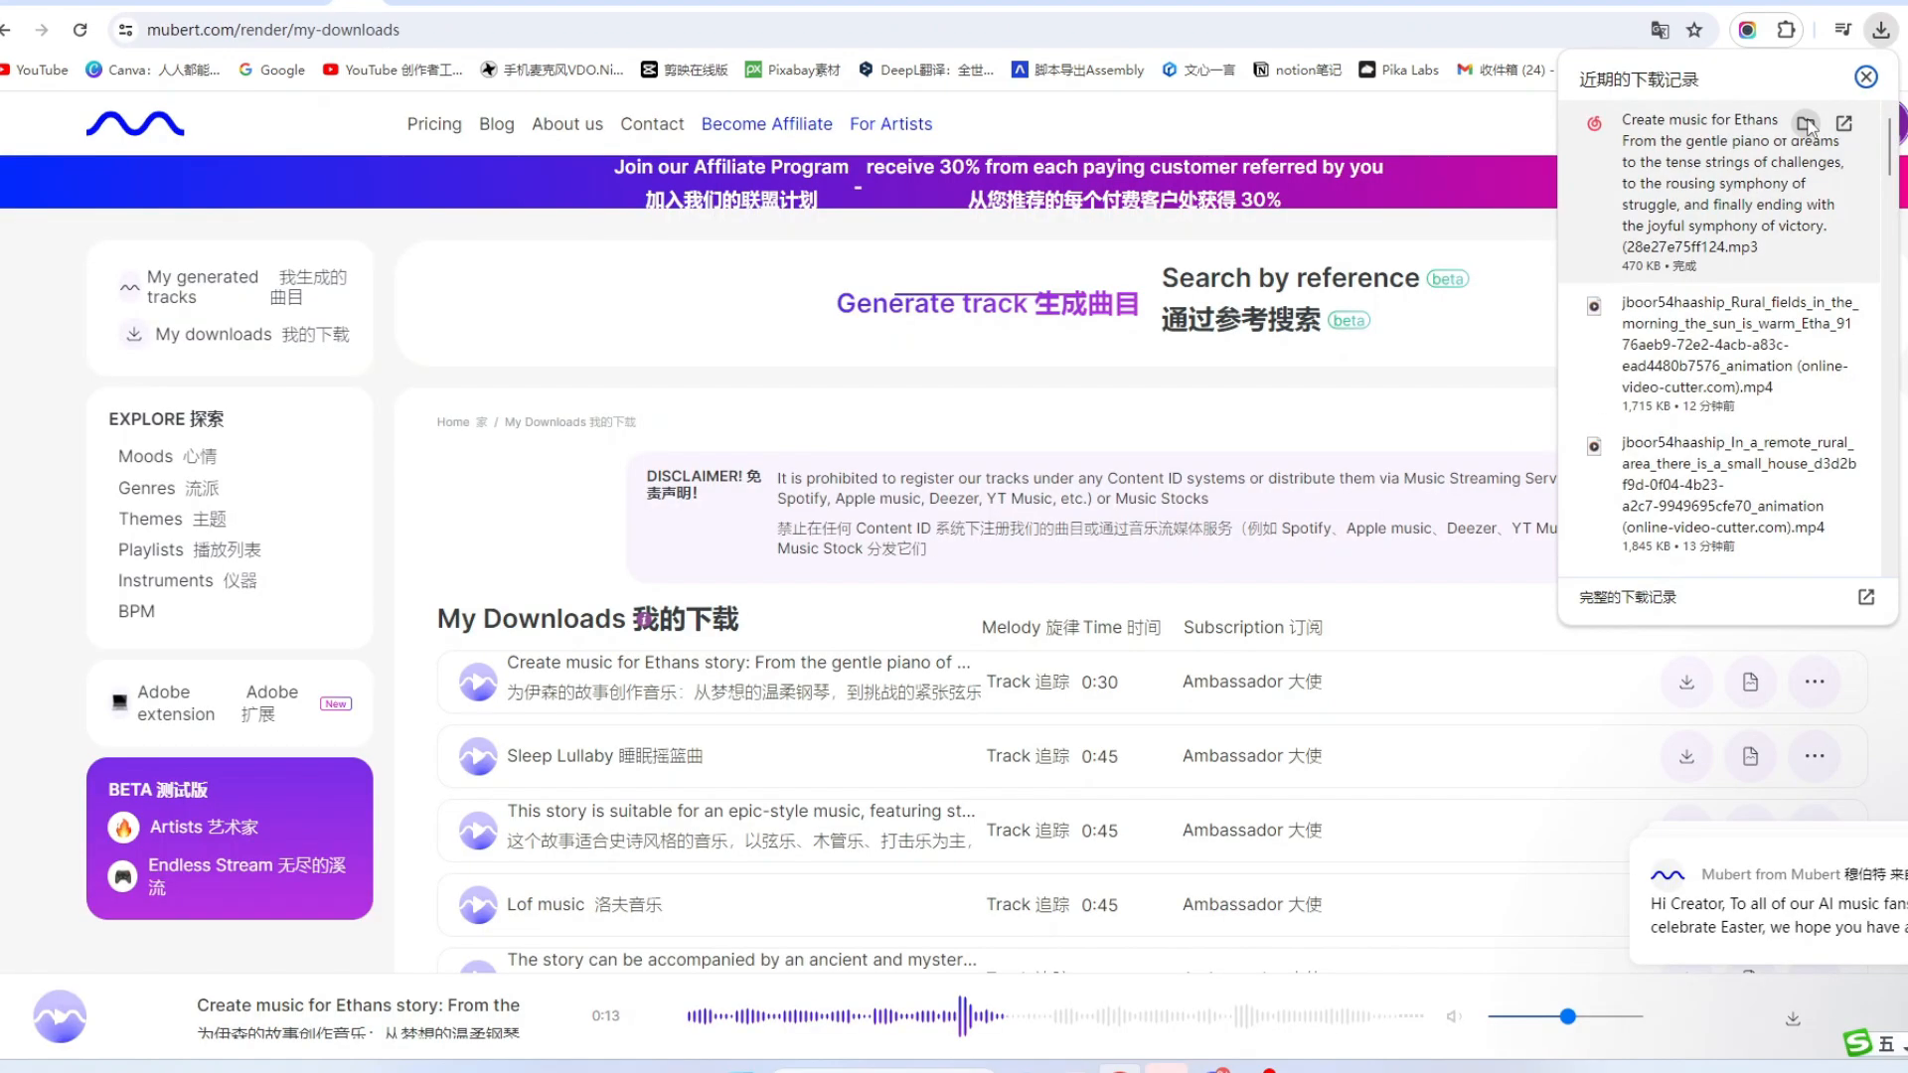
{"action": "left_click", "coordinate": [1805, 123]}
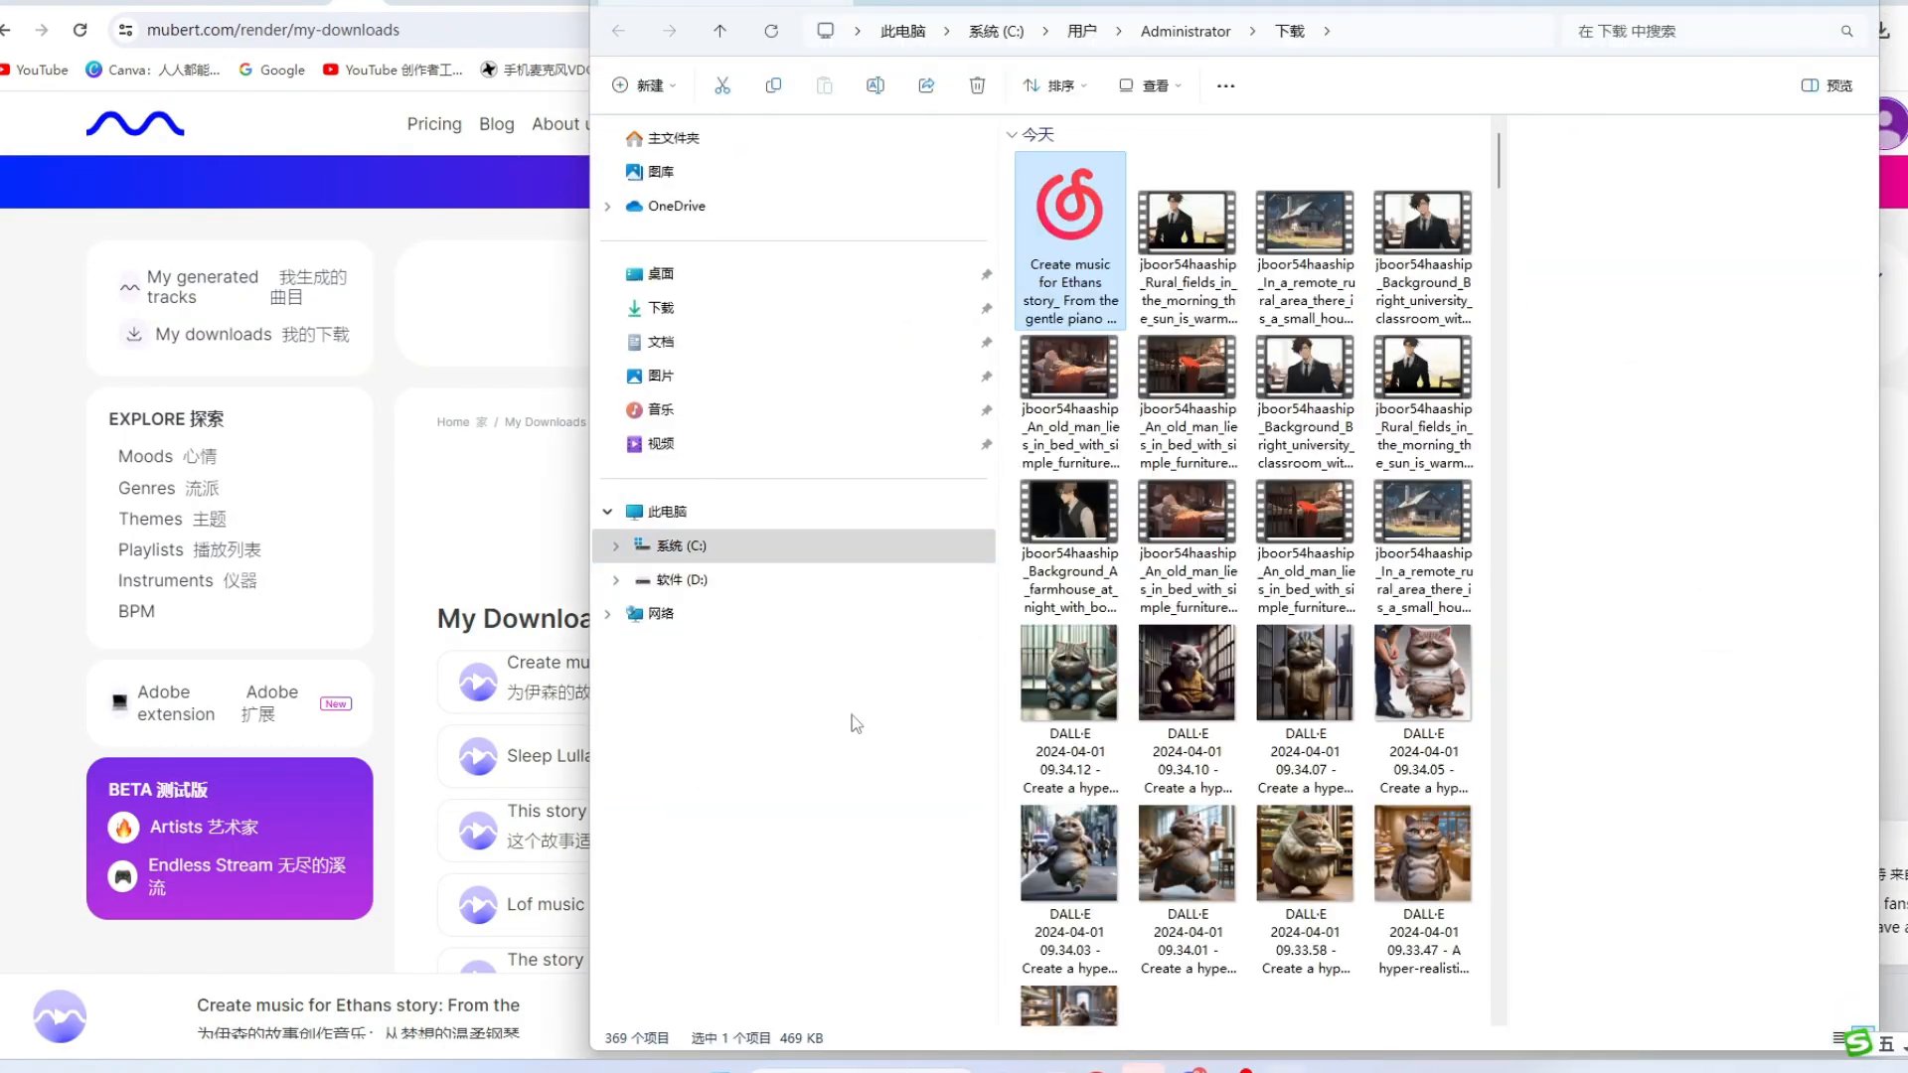
{"action": "key", "text": "alt+F4"}
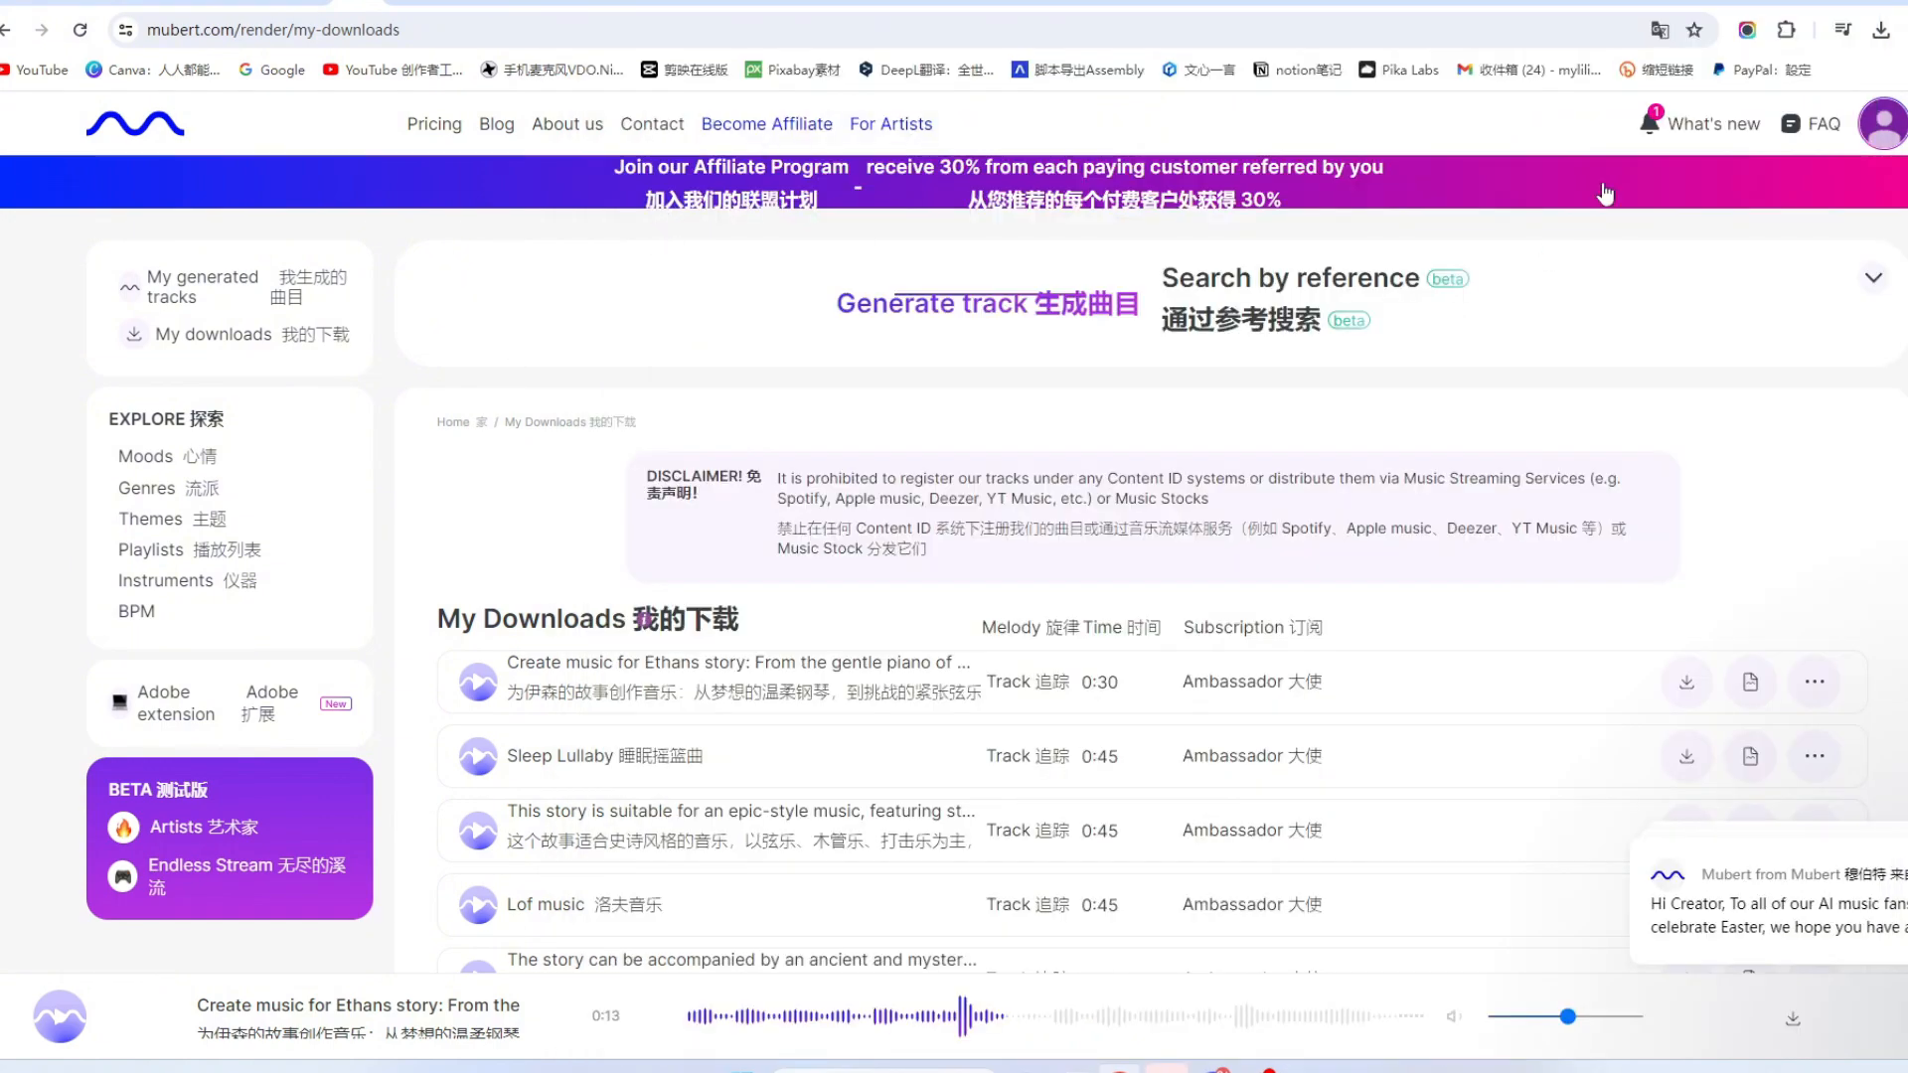
Step: Switch to the Fliki website, look over its home page, and start for free to enter the files workspace
{"action": "key", "text": "alt+Tab"}
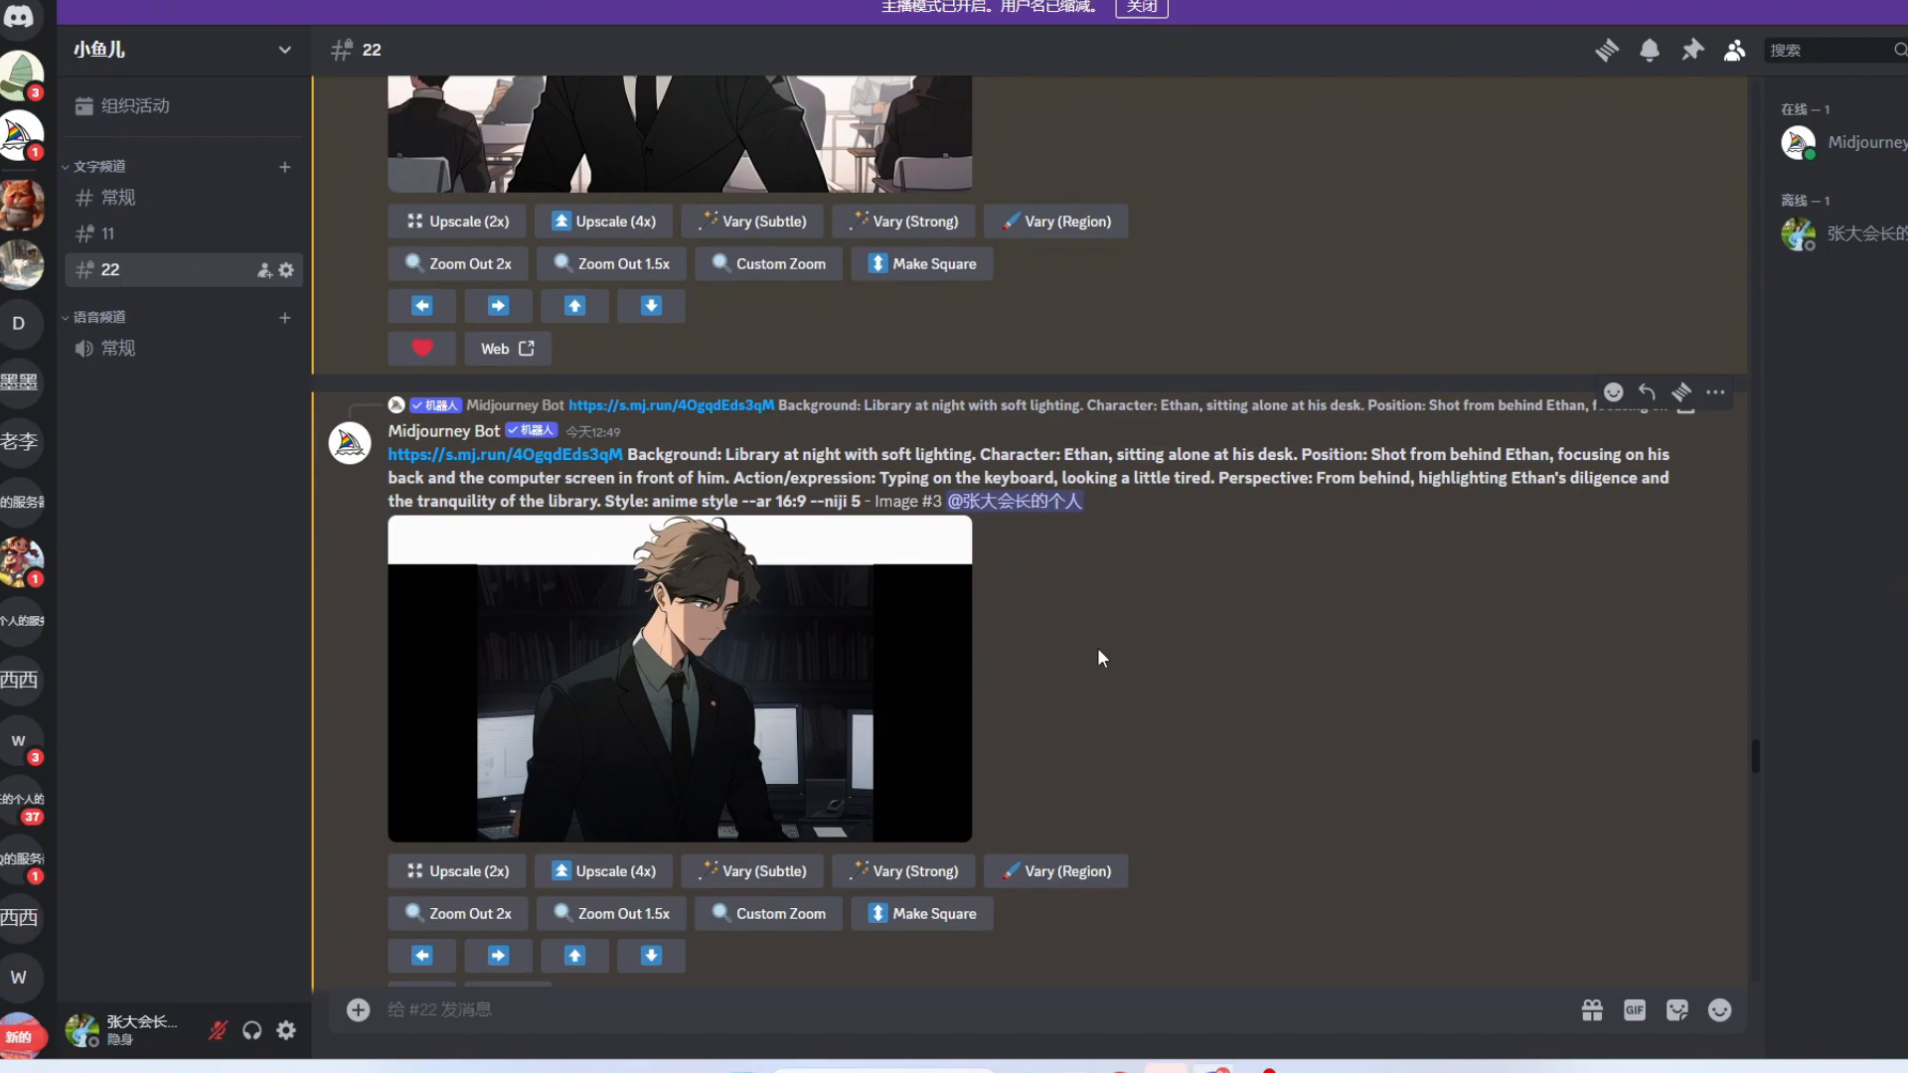
{"action": "key", "text": "alt+Tab"}
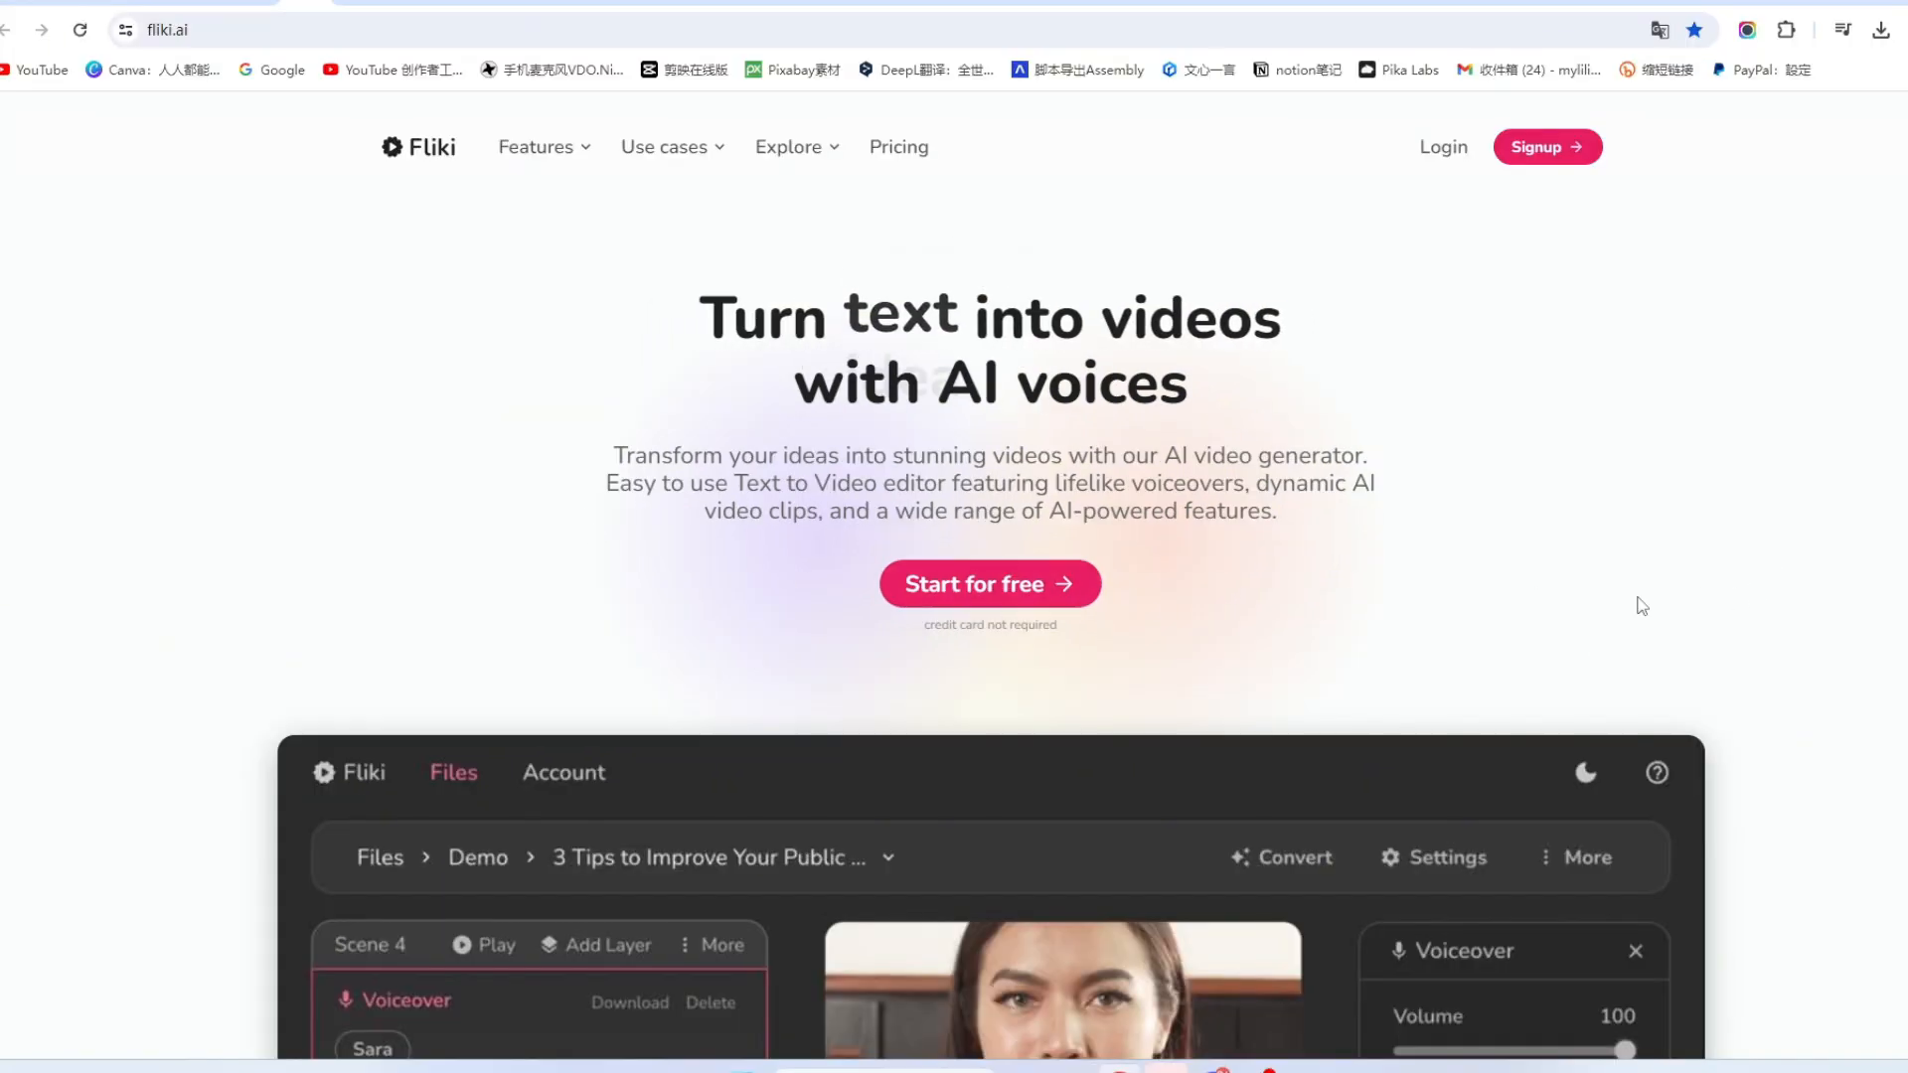
{"action": "scroll", "coordinate": [1641, 606], "scroll_direction": "down", "scroll_amount": 4}
{"action": "scroll", "coordinate": [1641, 606], "scroll_direction": "up", "scroll_amount": 4}
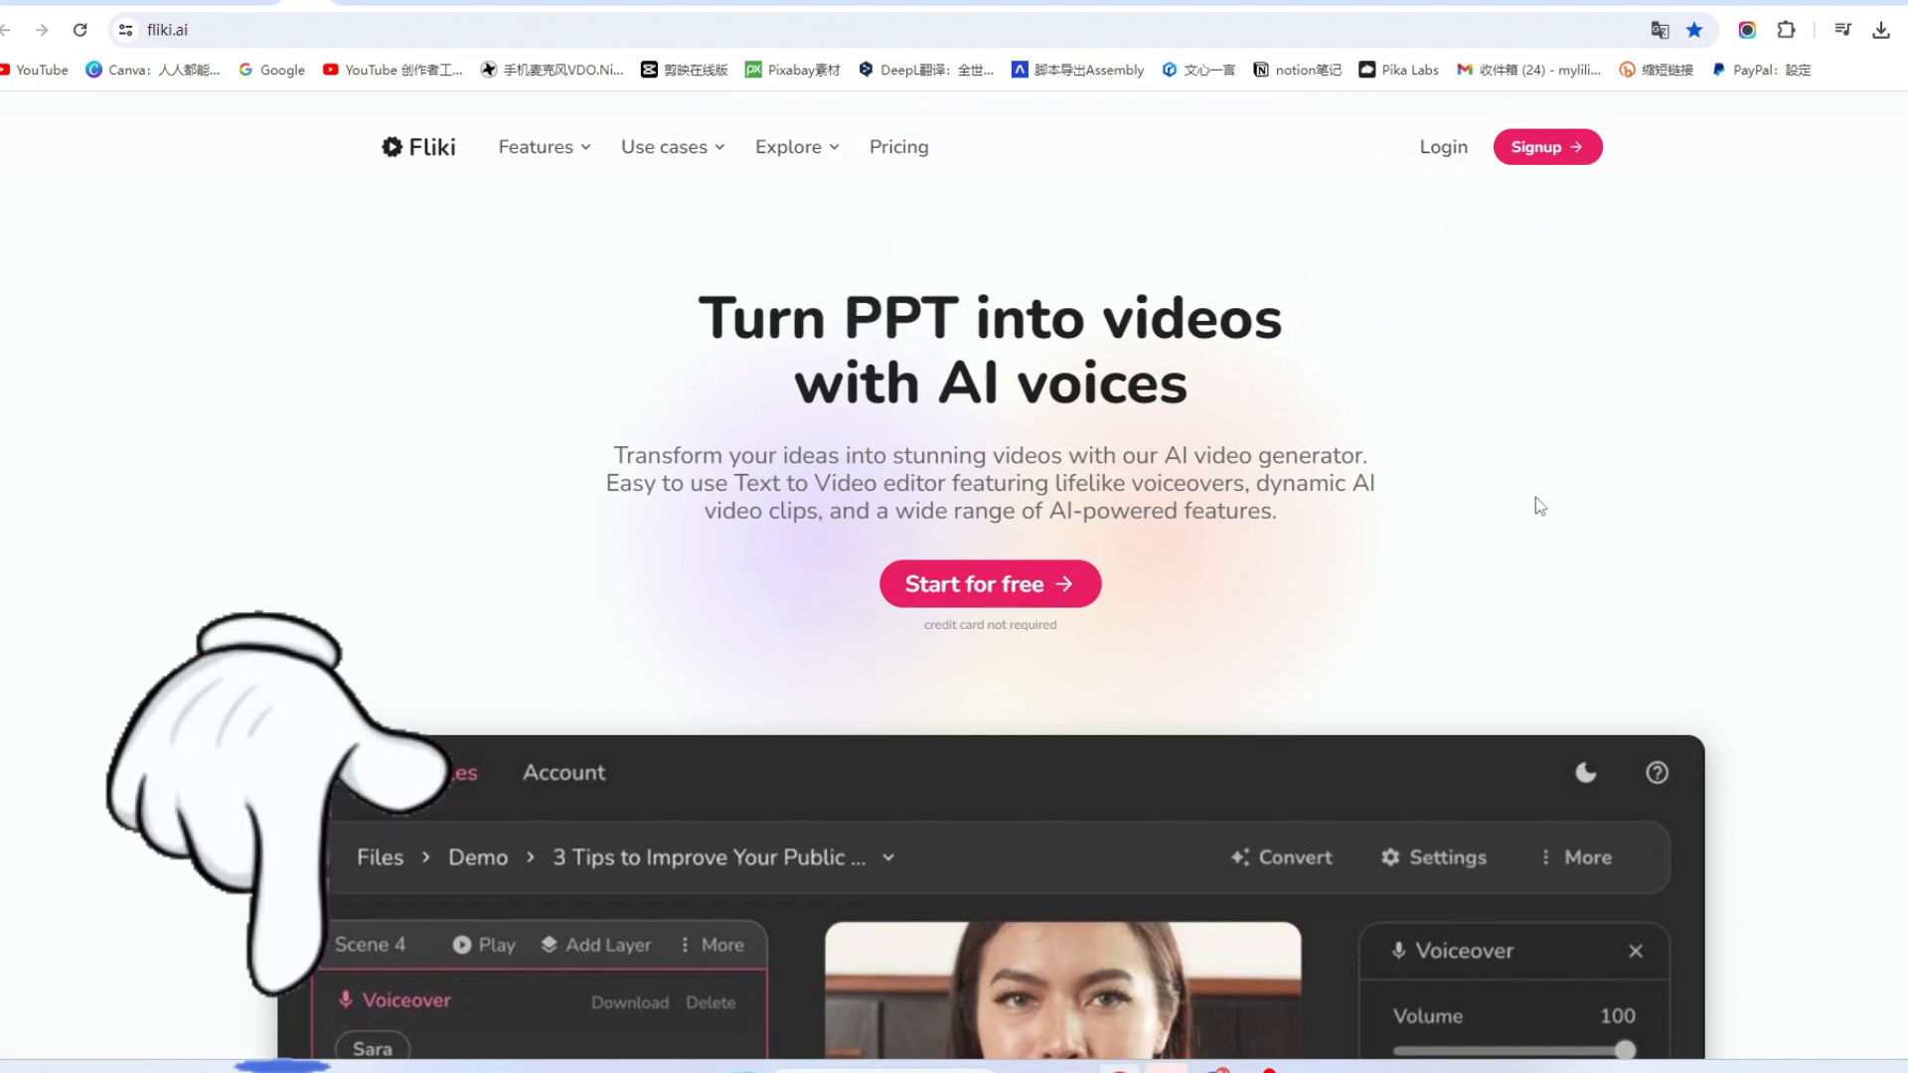
{"action": "left_click", "coordinate": [1027, 593]}
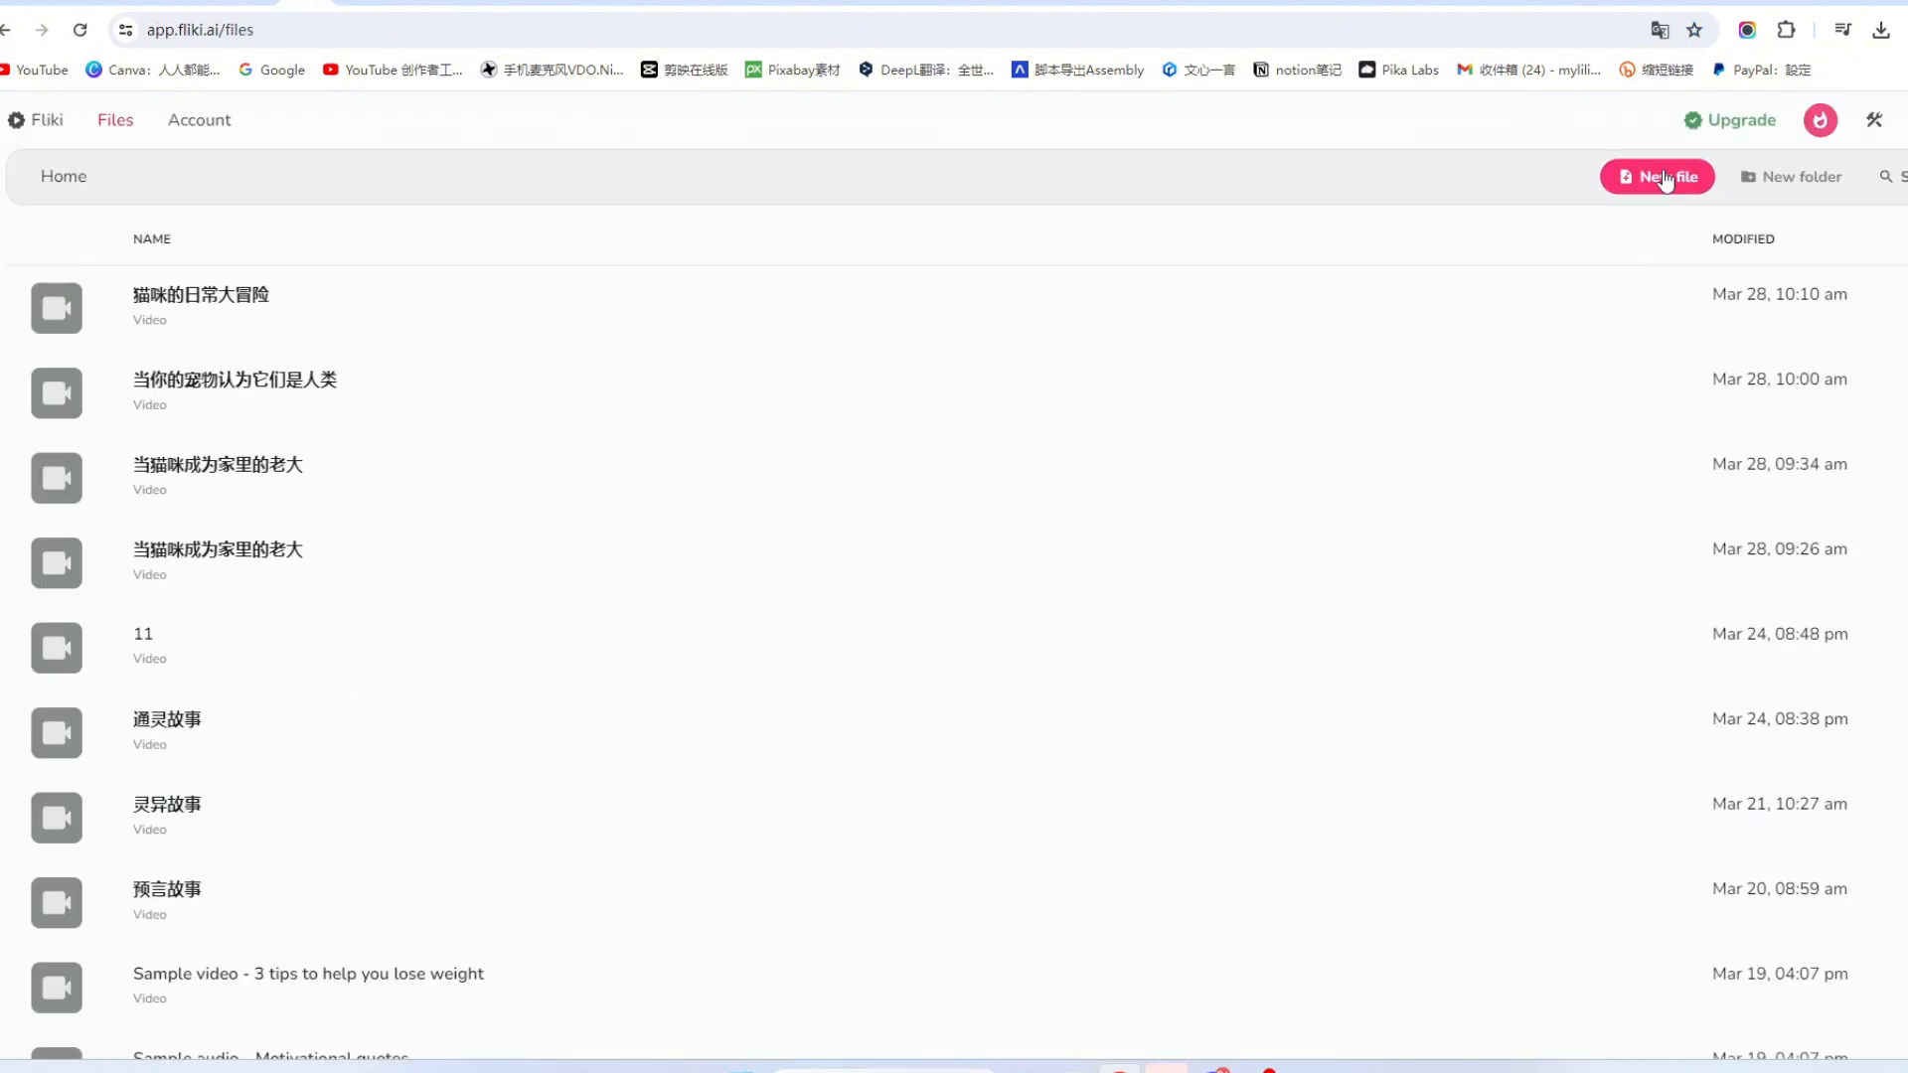
Step: Create a new video file named 动漫视频 with the Mandarin Simplified dialect and the Landscape (16:9) aspect ratio
{"action": "left_click", "coordinate": [1665, 177]}
{"action": "type", "text": "动漫"}
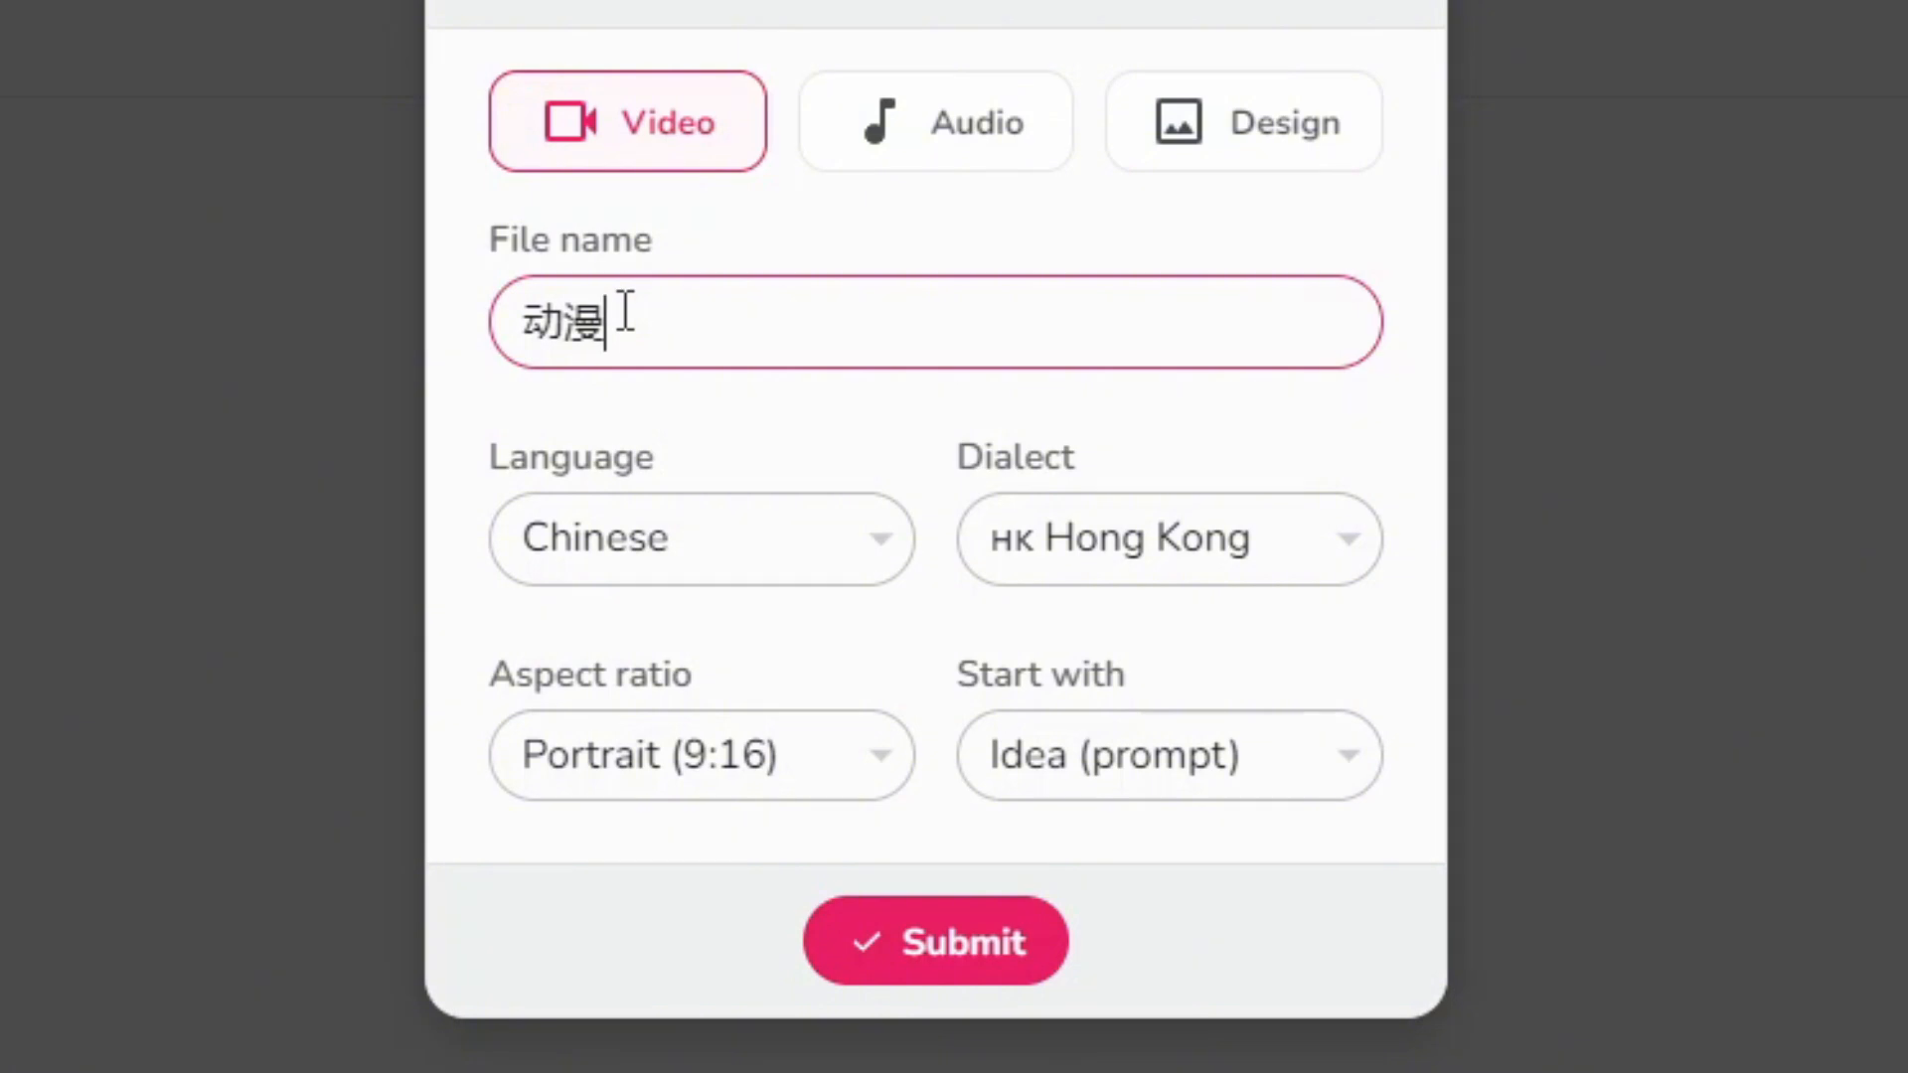
{"action": "type", "text": "视频"}
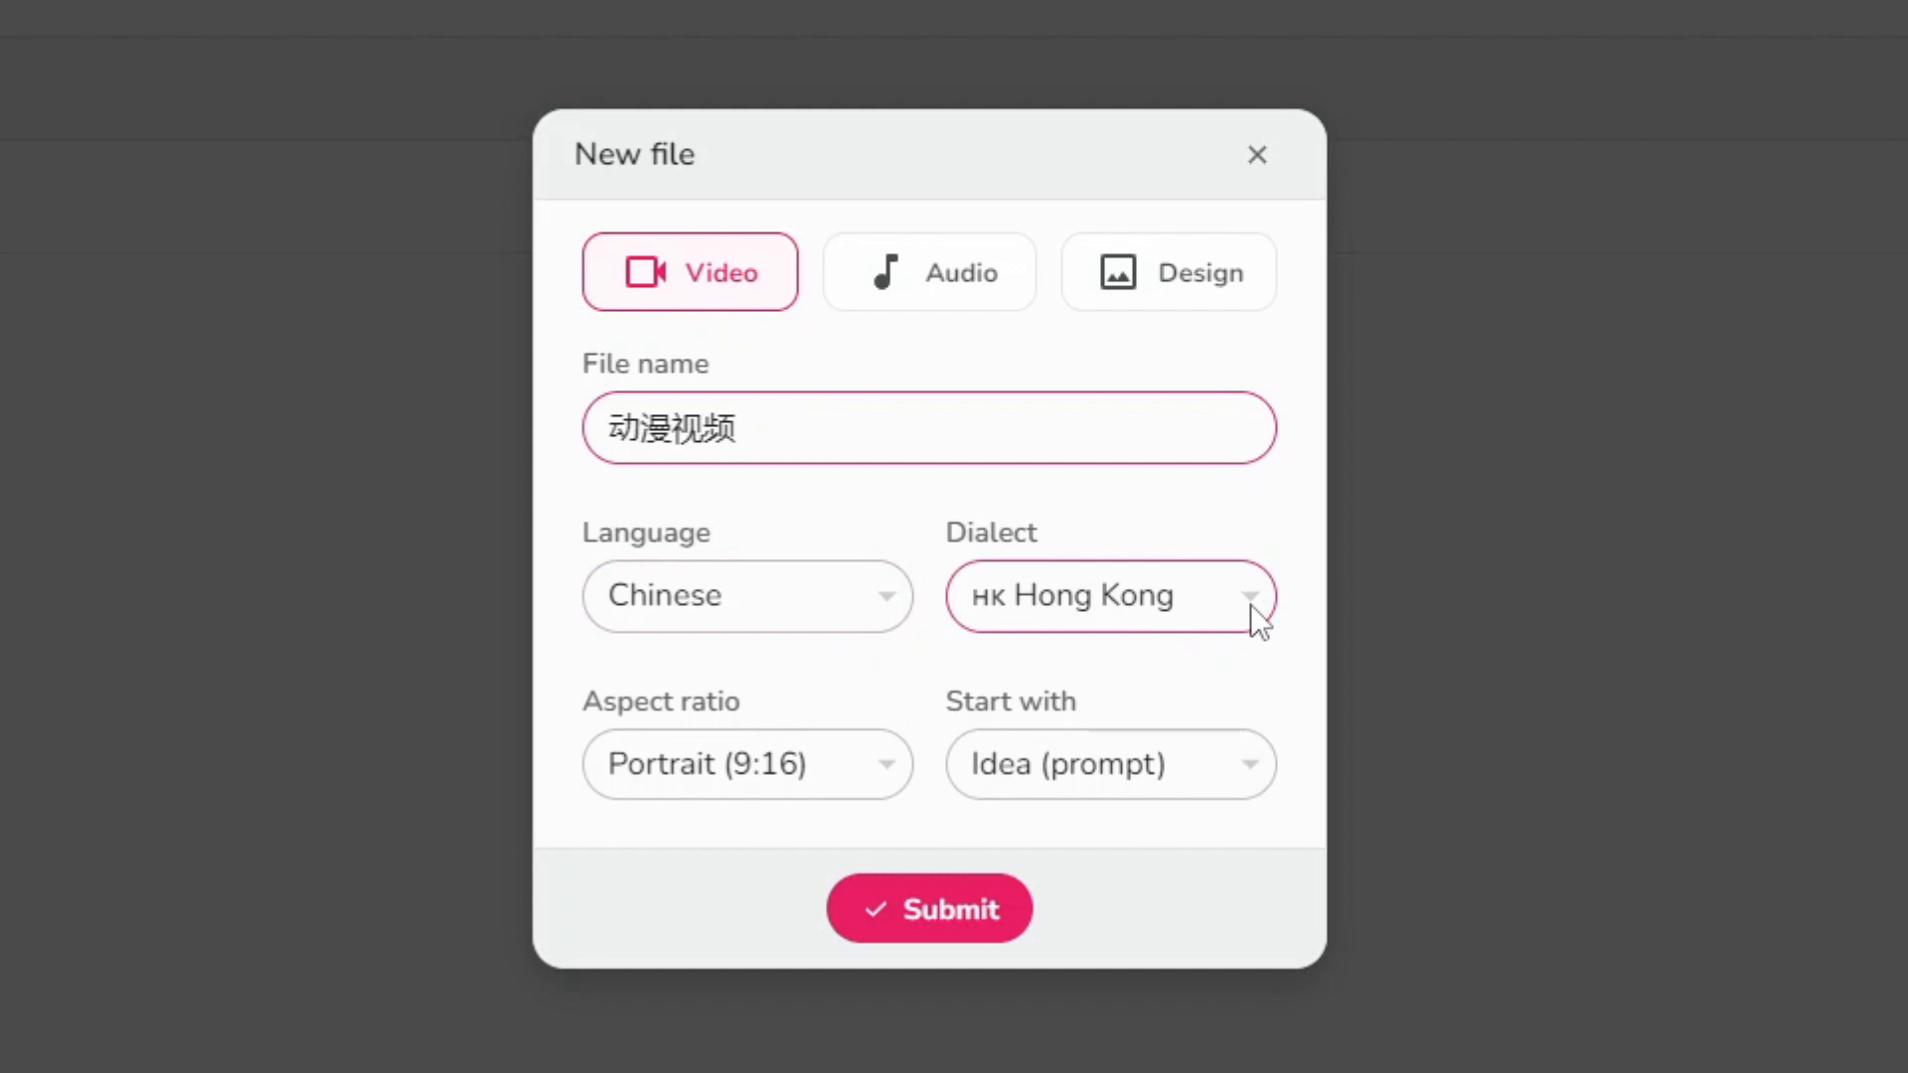
{"action": "left_click", "coordinate": [1249, 604]}
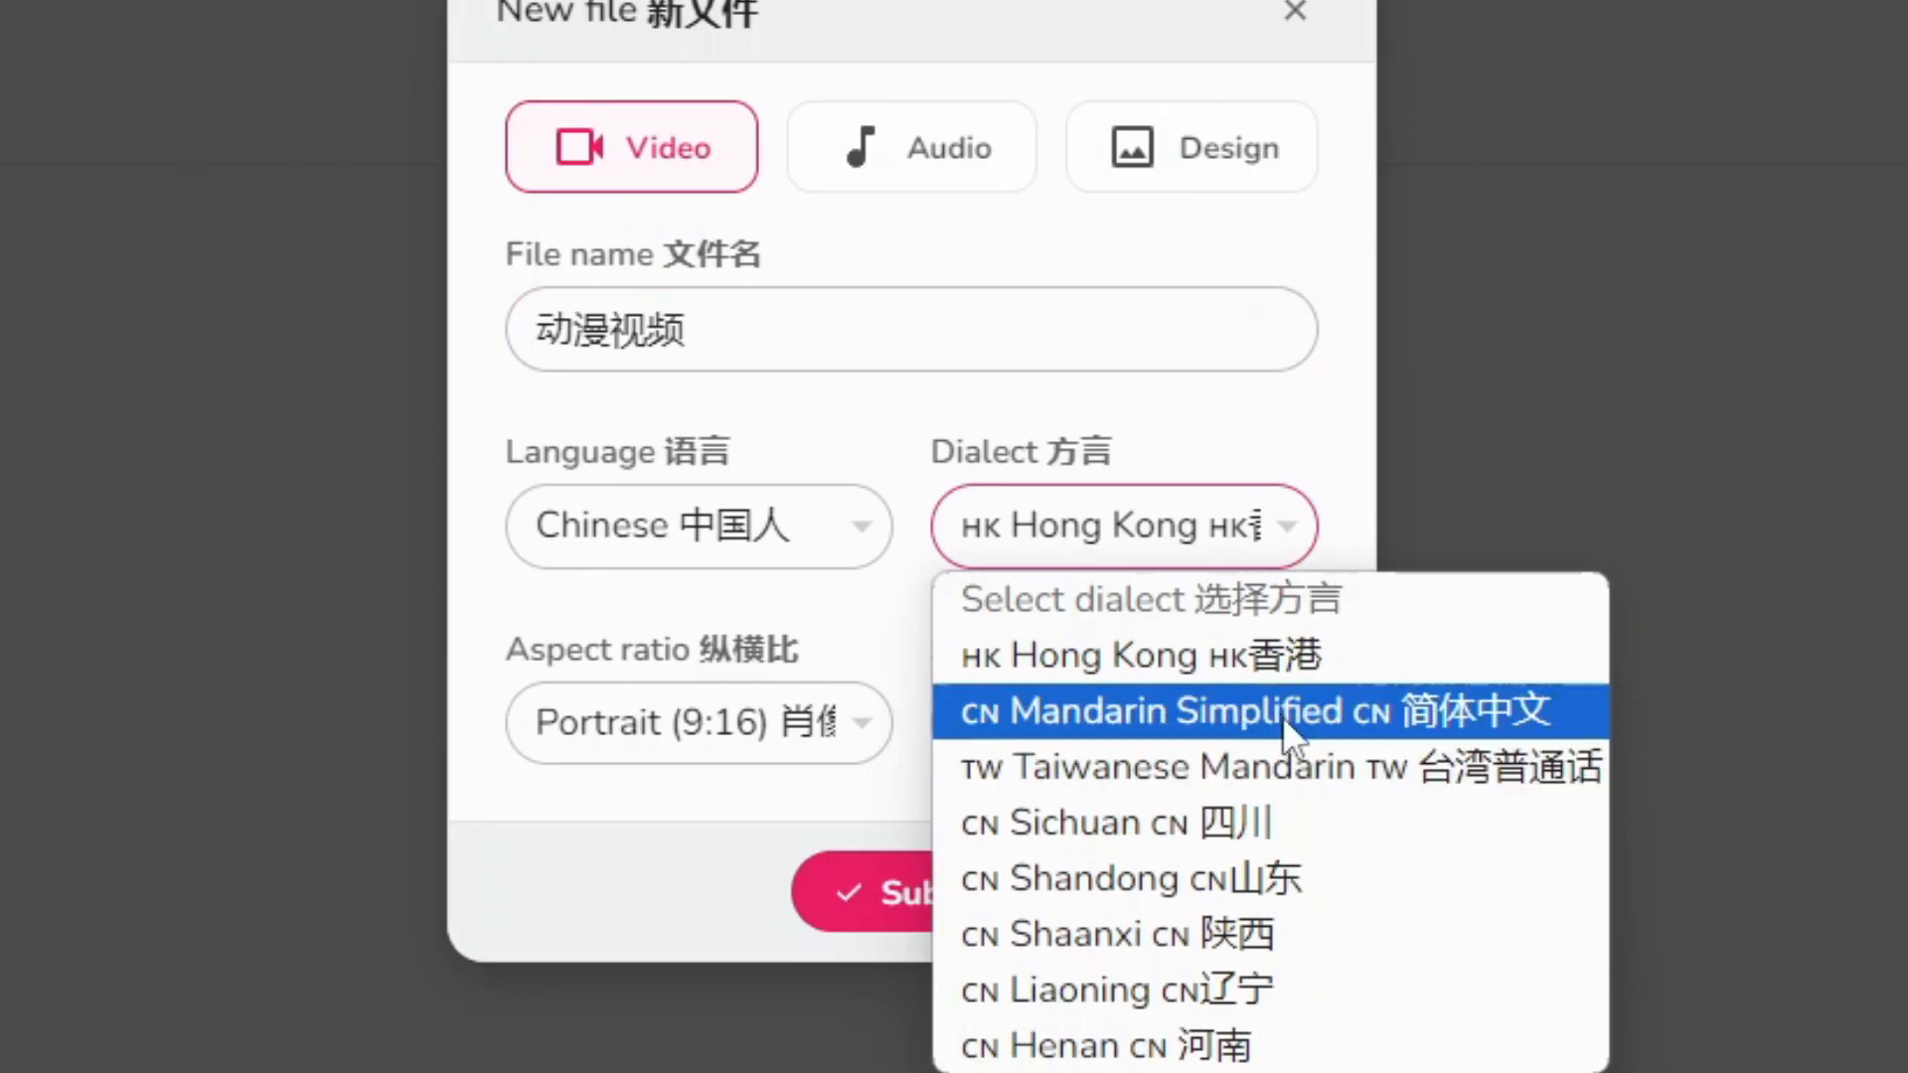
{"action": "left_click", "coordinate": [1245, 755]}
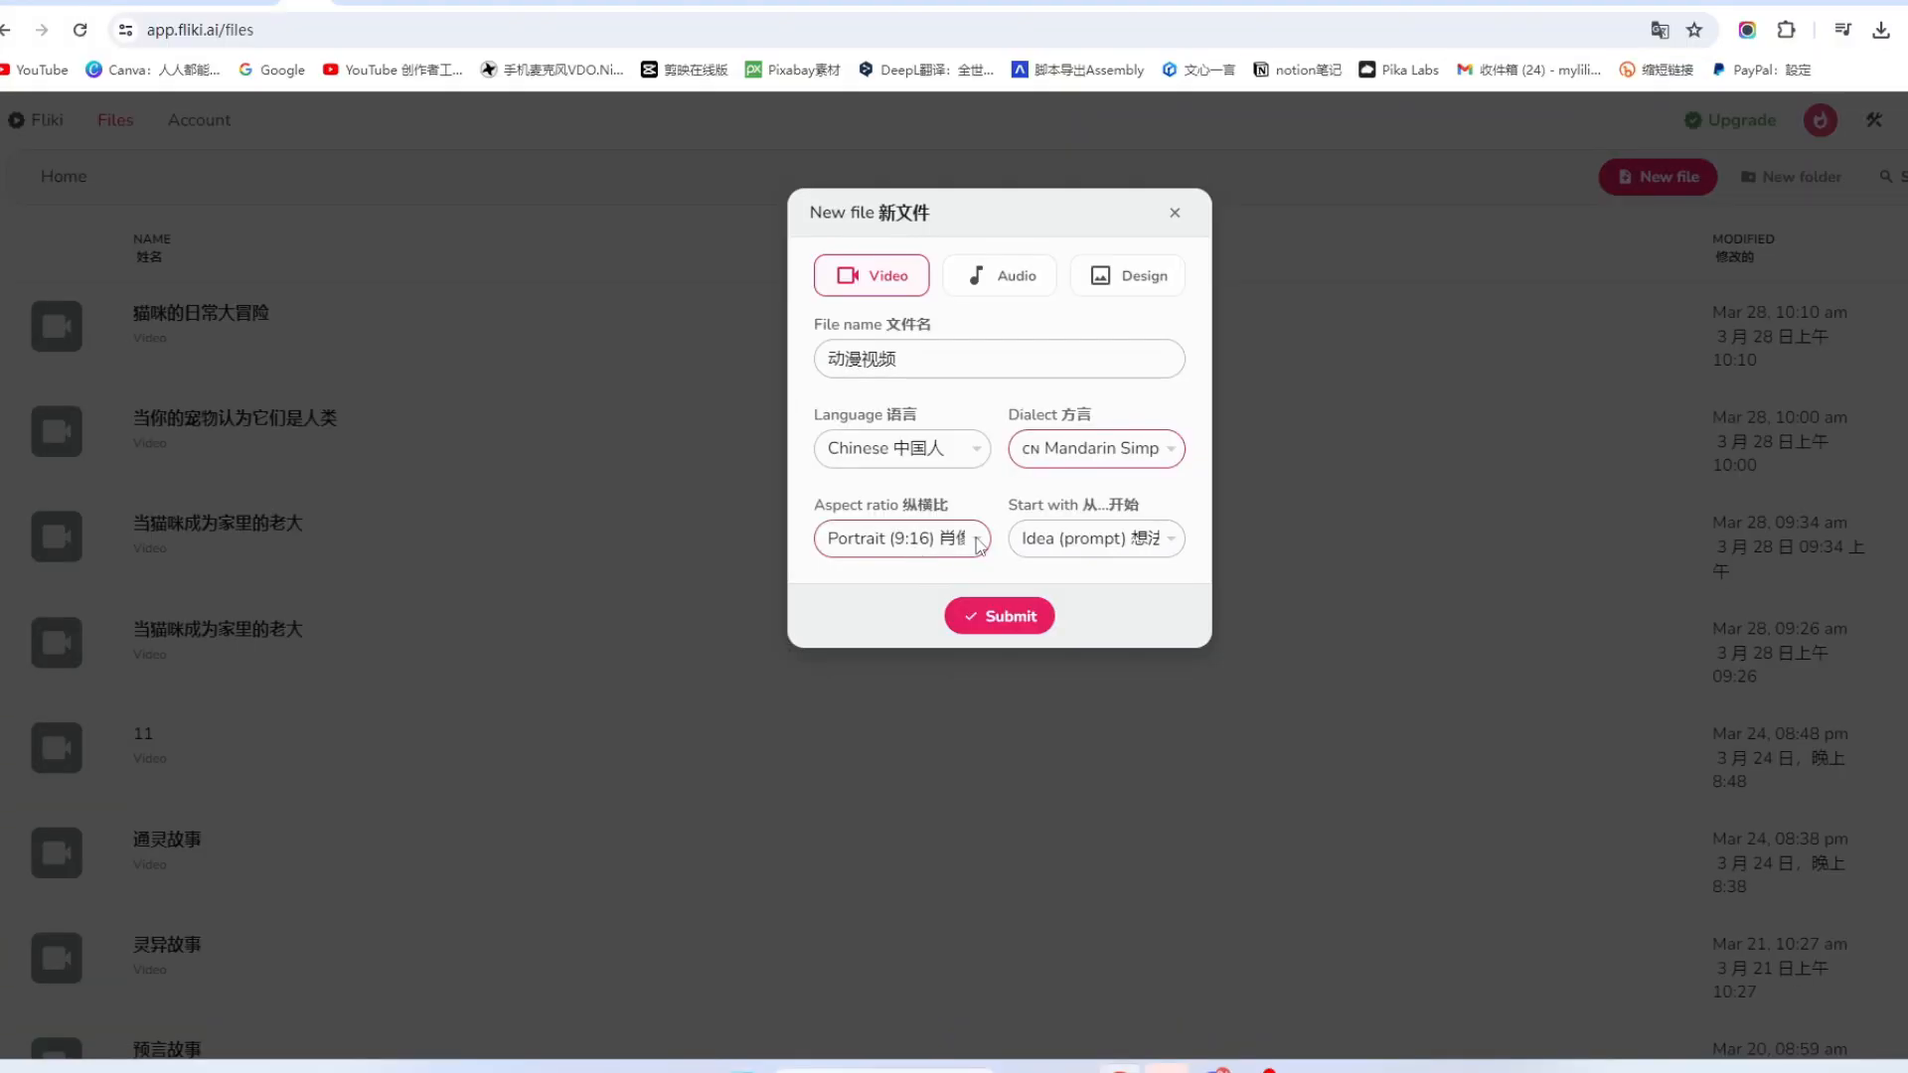
{"action": "left_click", "coordinate": [978, 544]}
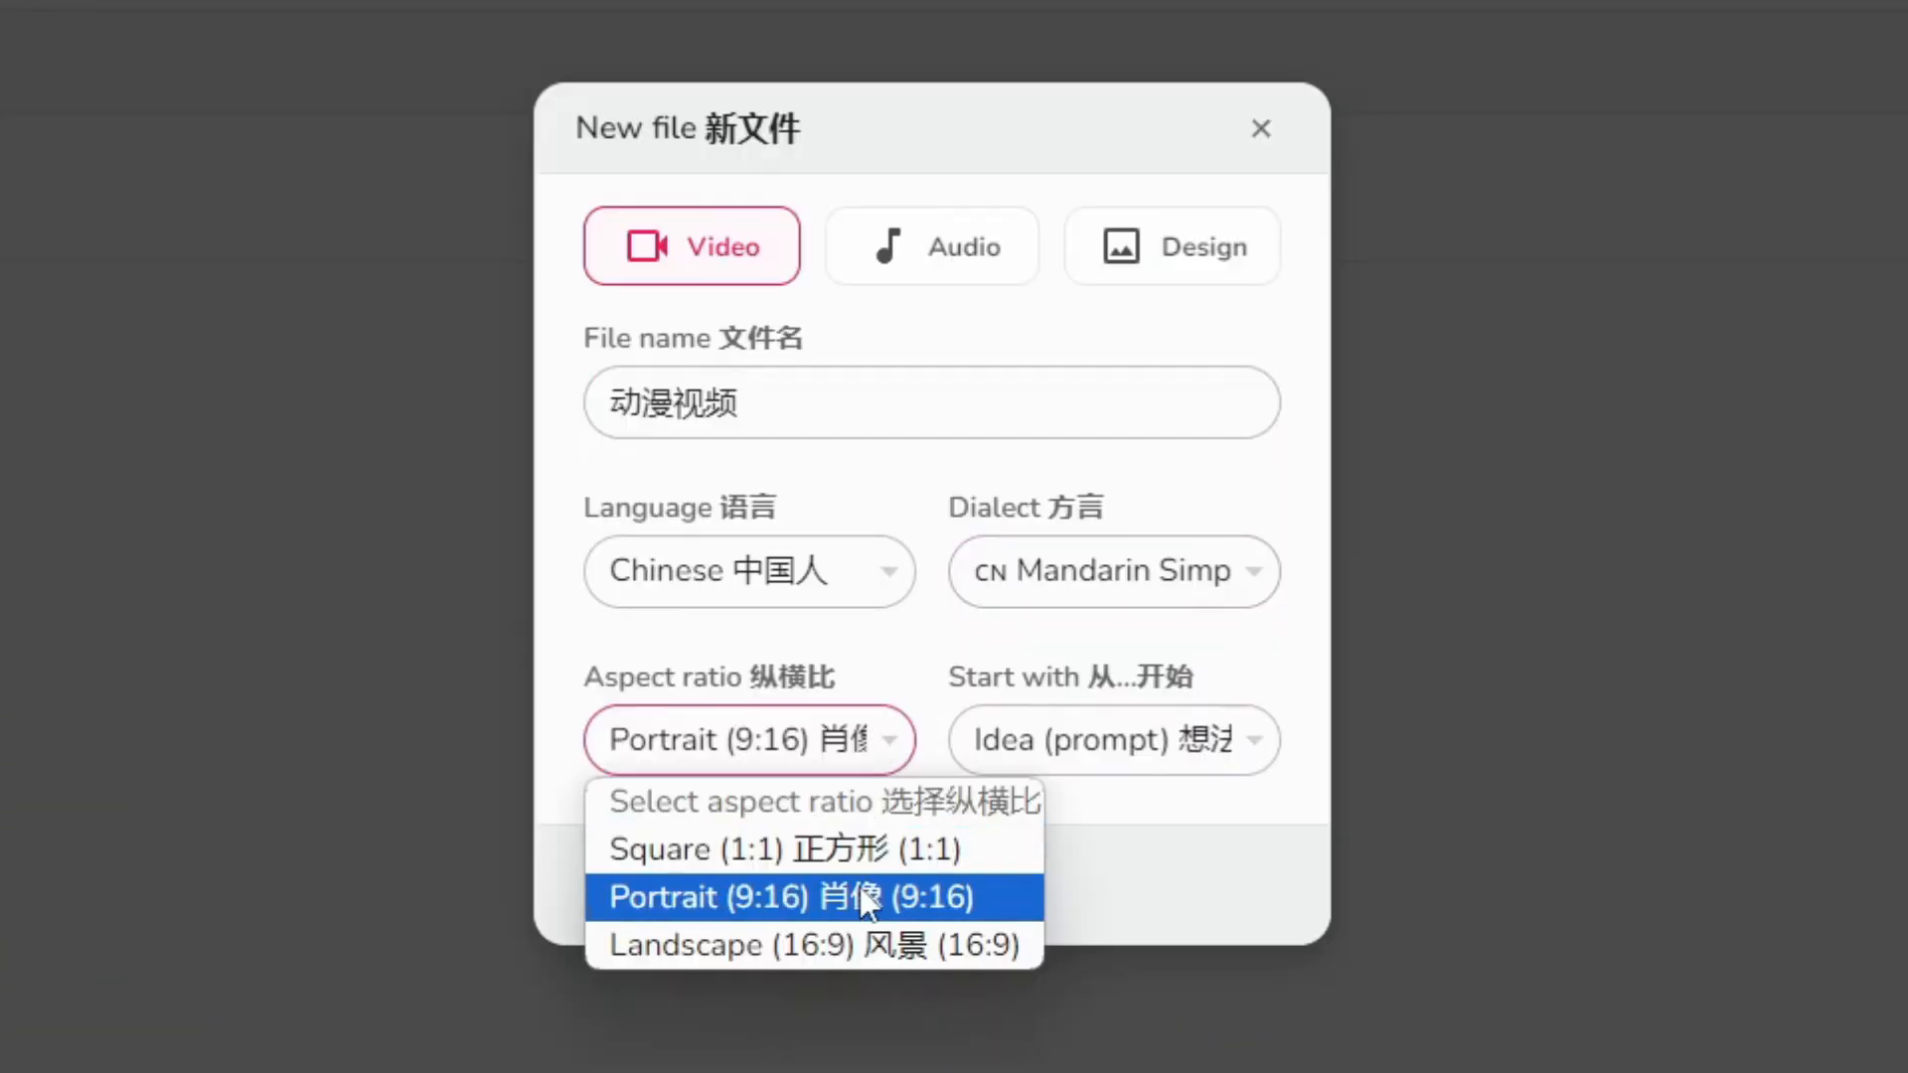
{"action": "left_click", "coordinate": [950, 649]}
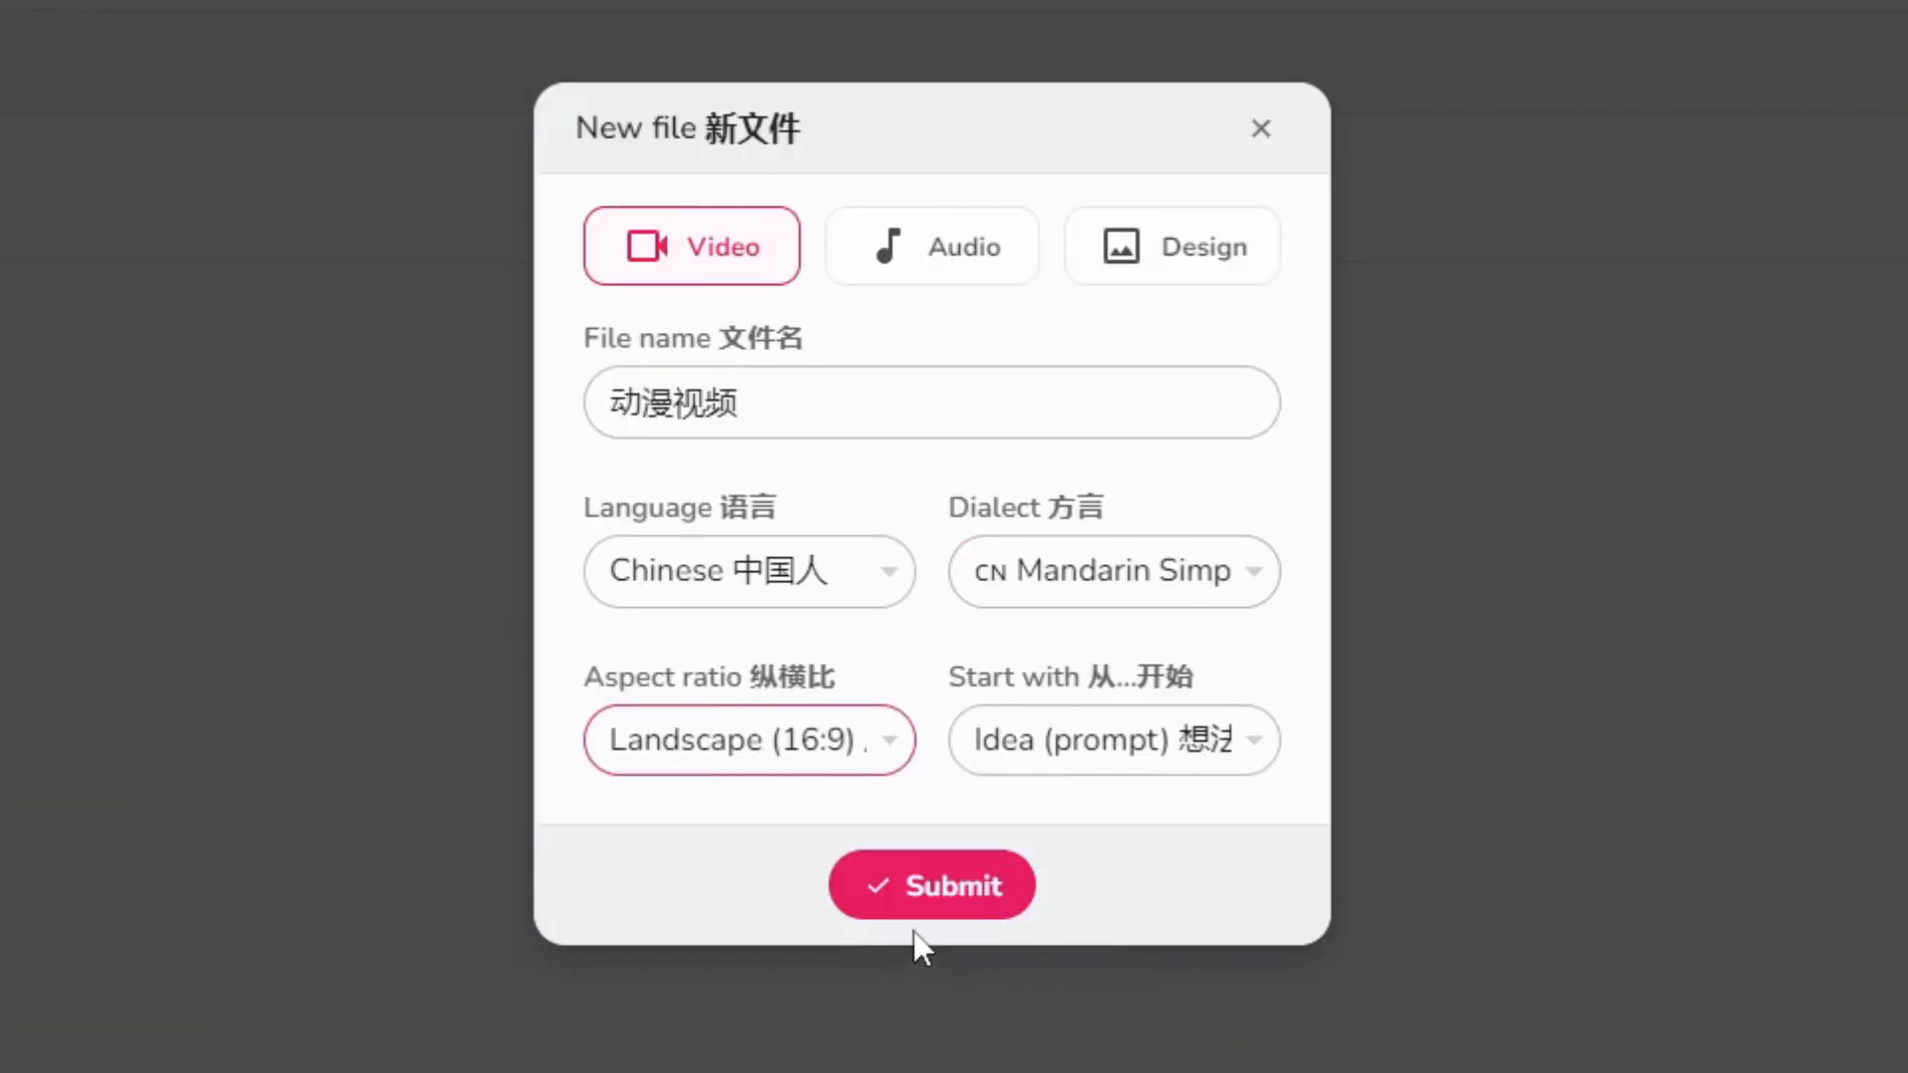
{"action": "left_click", "coordinate": [919, 899]}
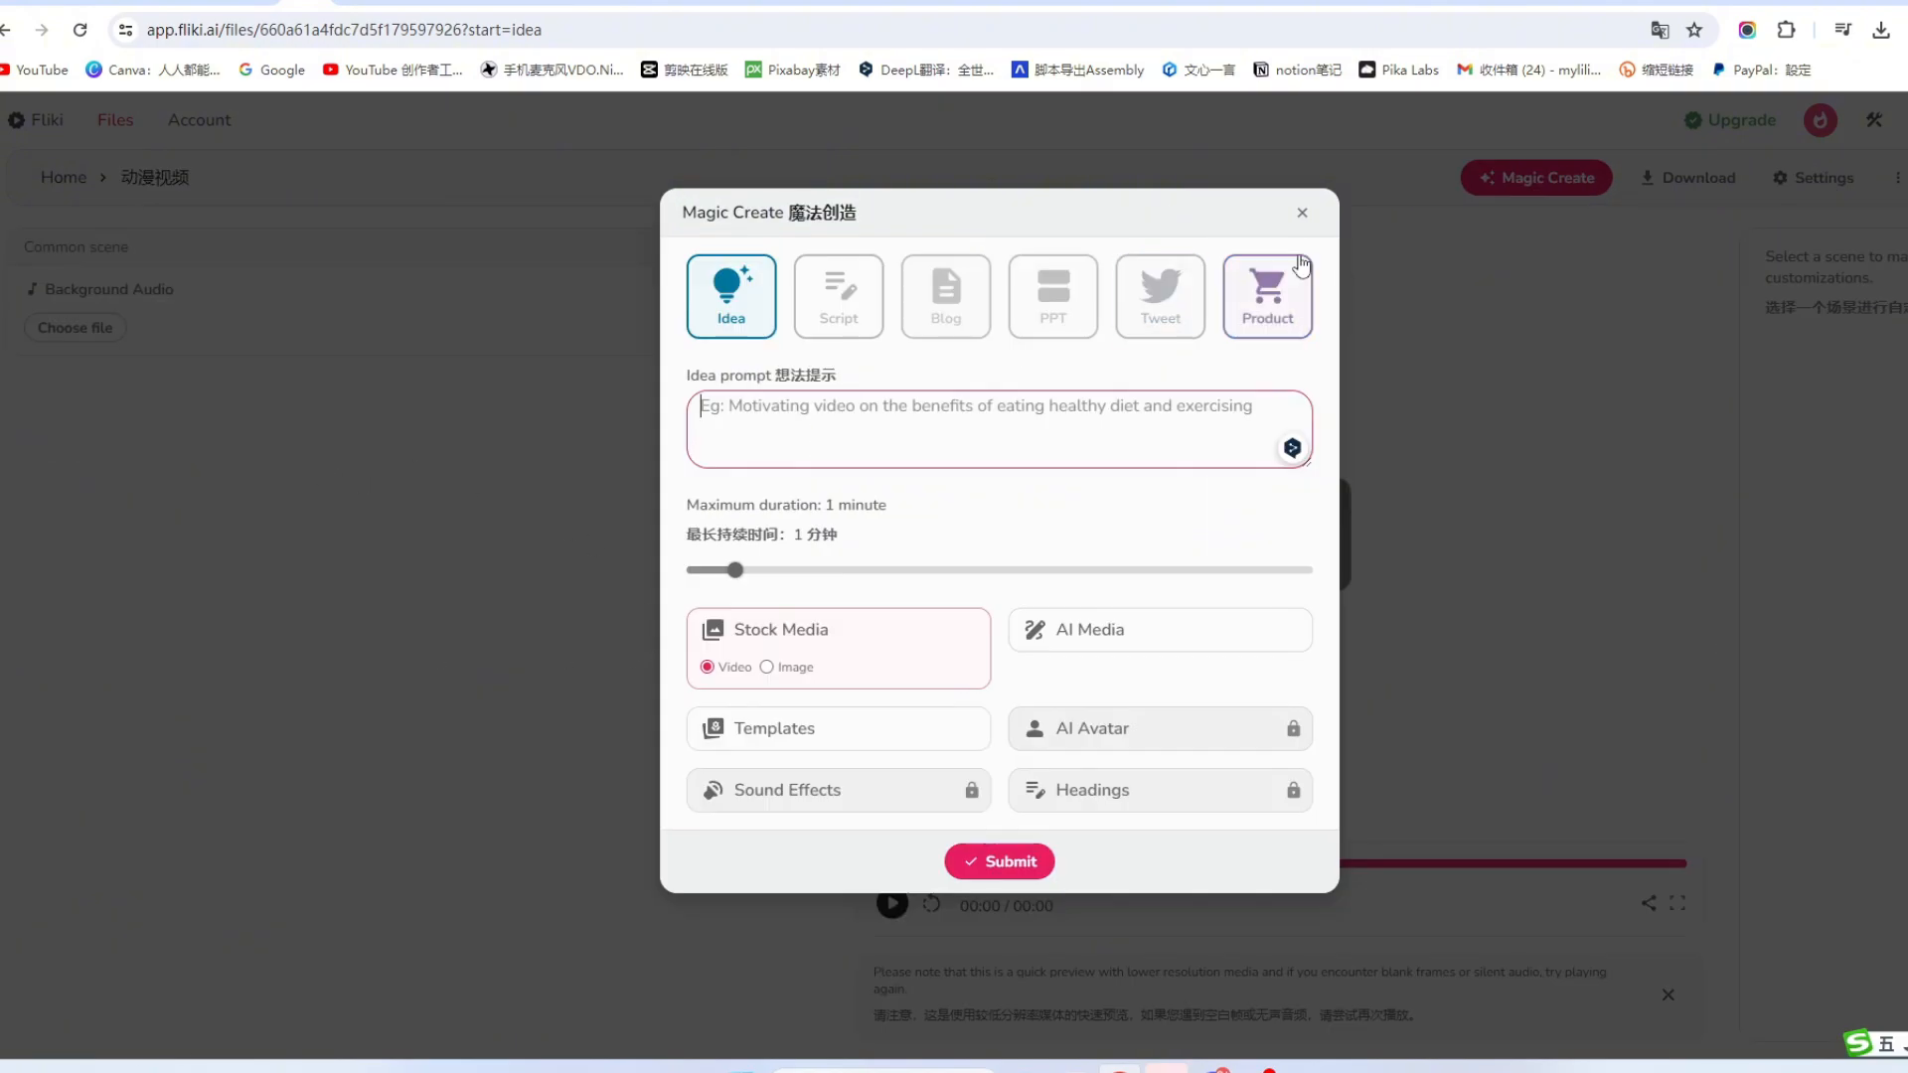
Step: Dismiss the Magic Create dialog and add a blank scene to the video
{"action": "left_click", "coordinate": [1302, 213]}
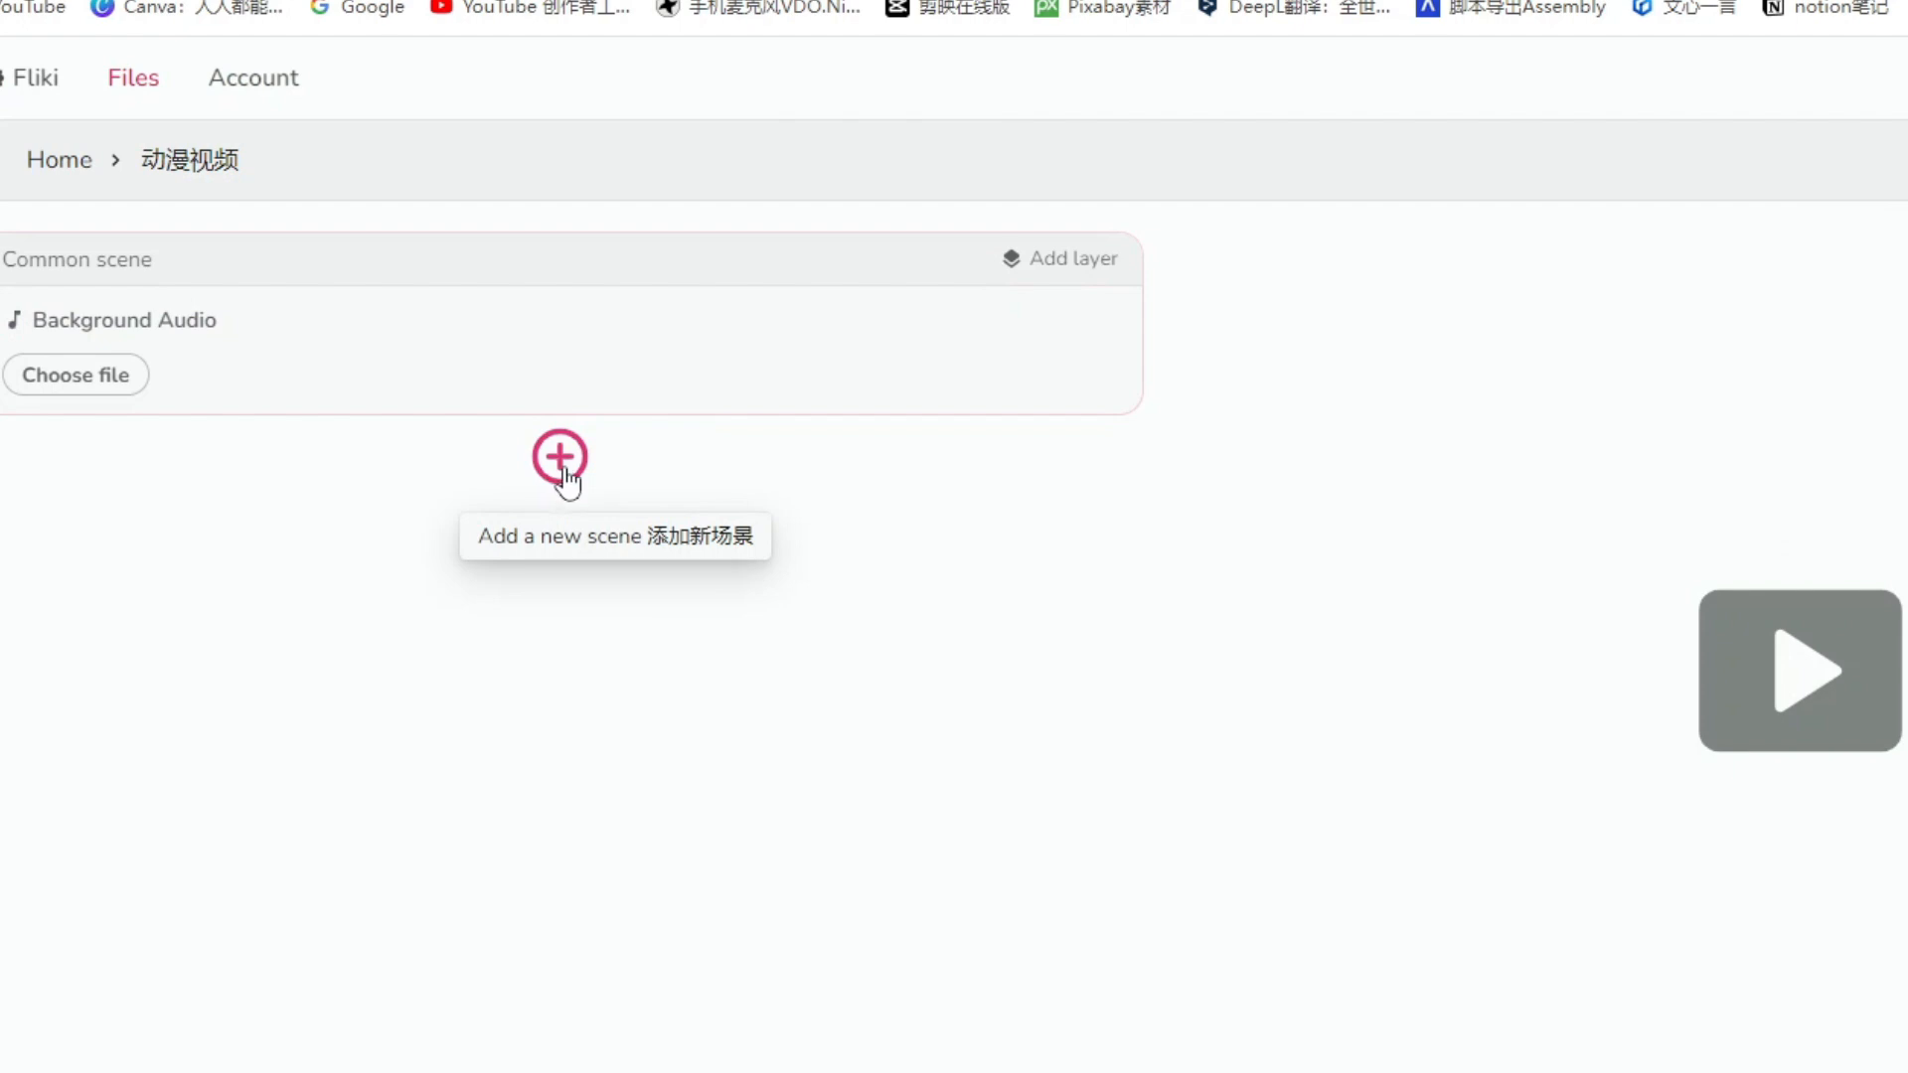
{"action": "left_click", "coordinate": [559, 459]}
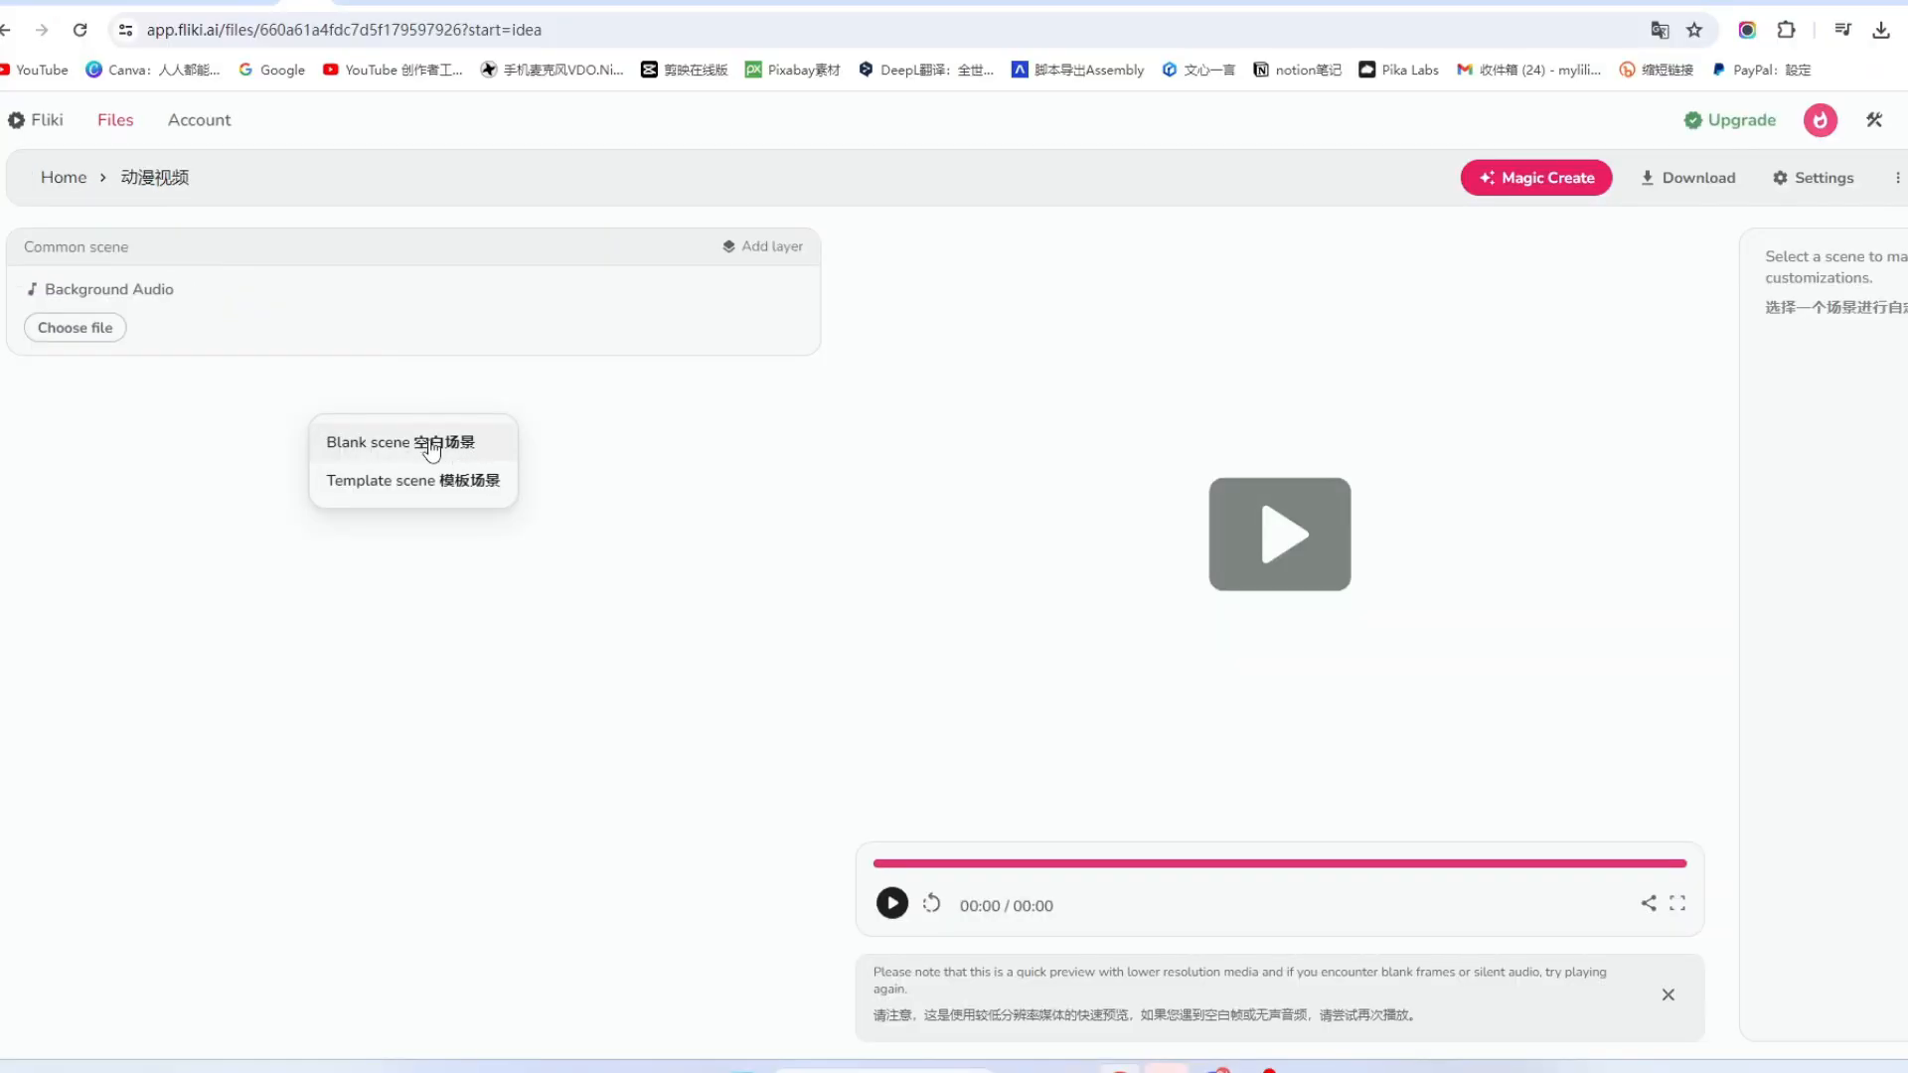
{"action": "left_click", "coordinate": [430, 443]}
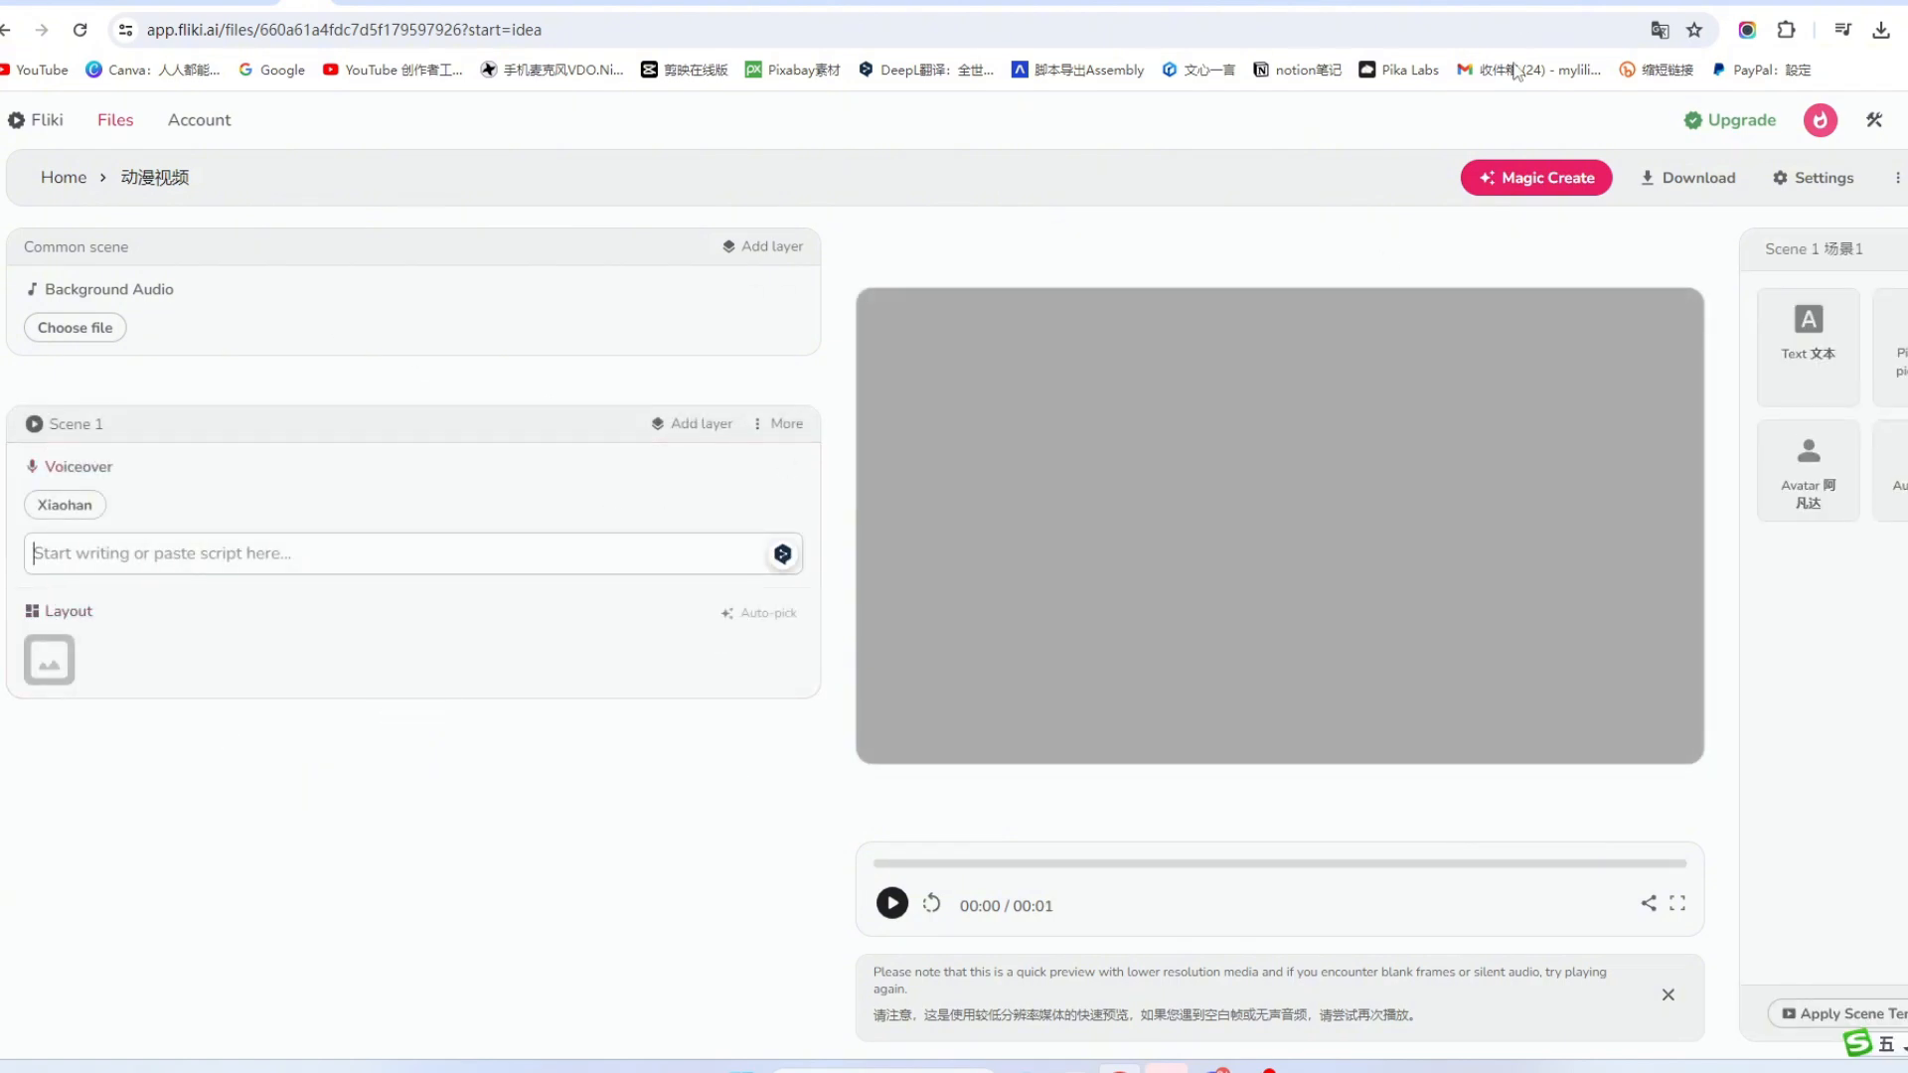
Step: Switch to the ChatGPT story conversation, find the full Ethan story, and select its text starting from the opening paragraph
{"action": "left_click", "coordinate": [1450, 3]}
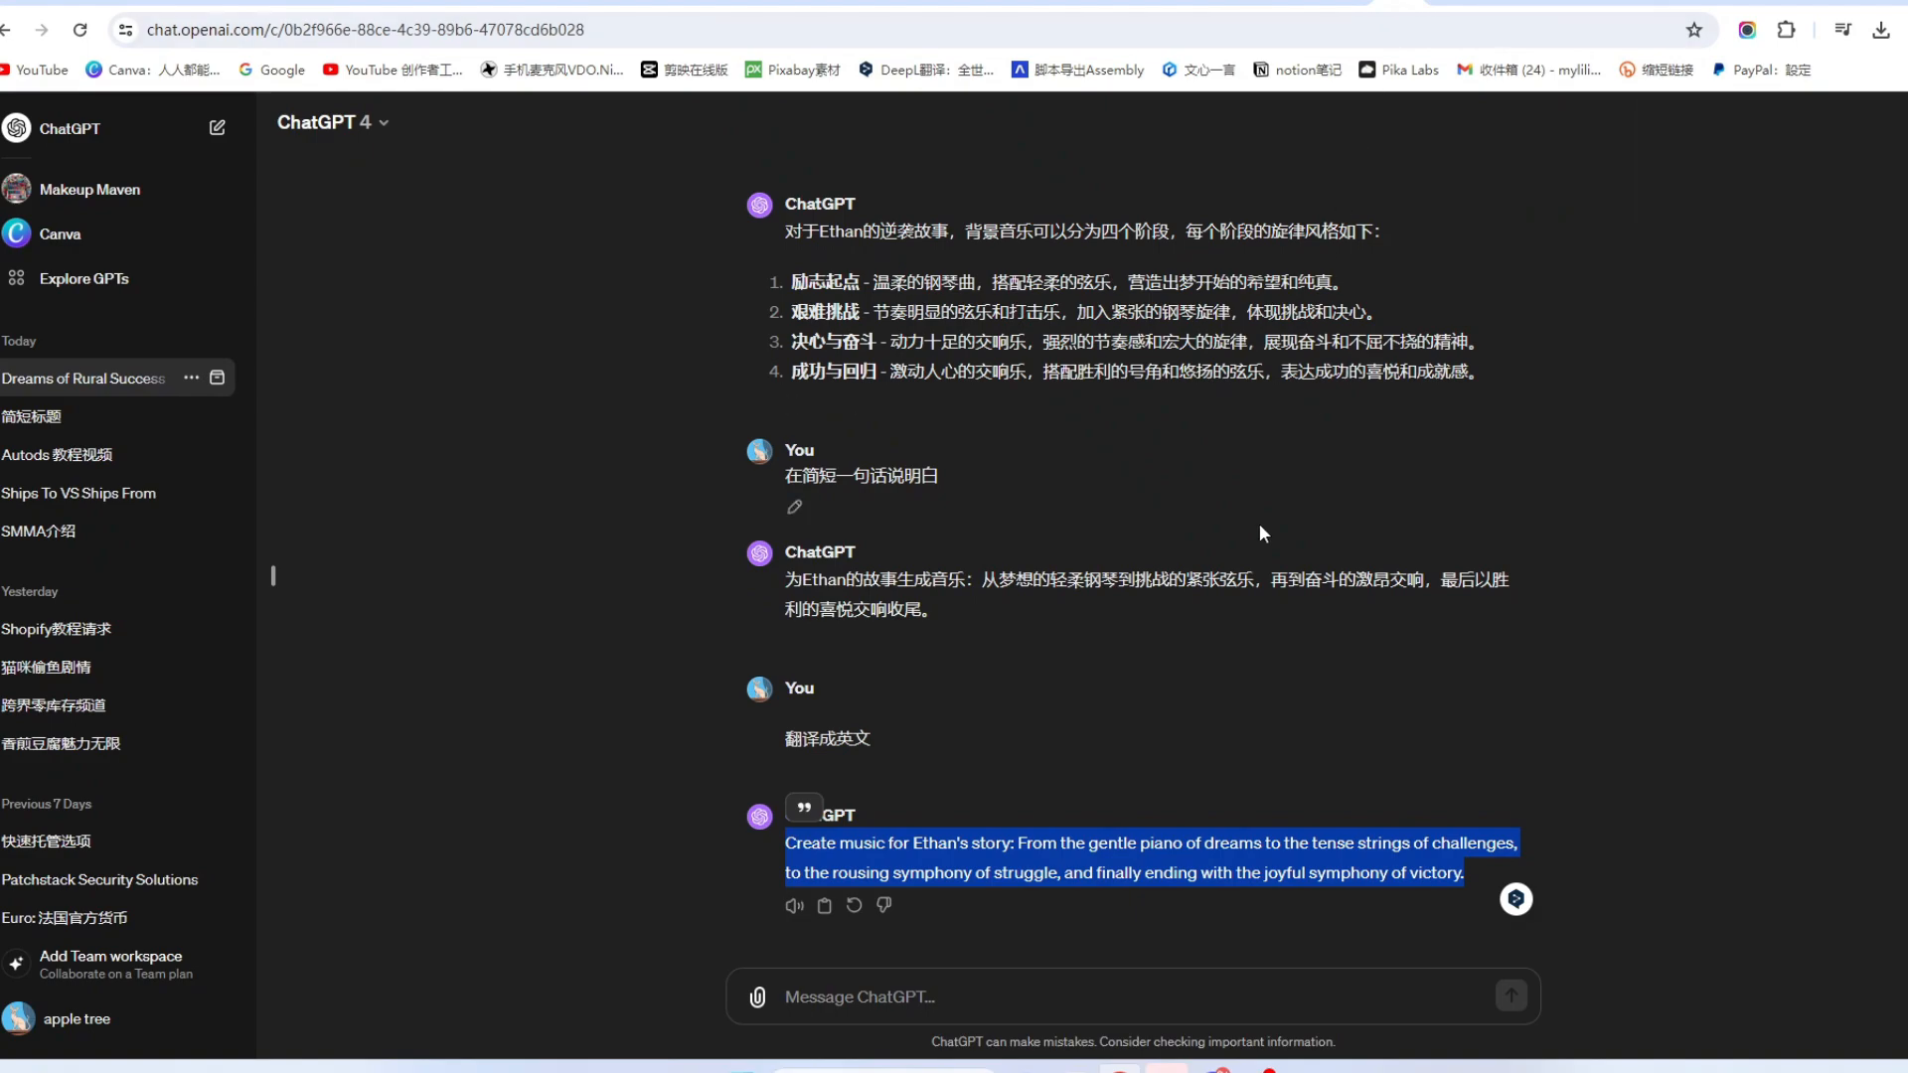
{"action": "scroll", "coordinate": [1174, 596], "scroll_direction": "up", "scroll_amount": 20}
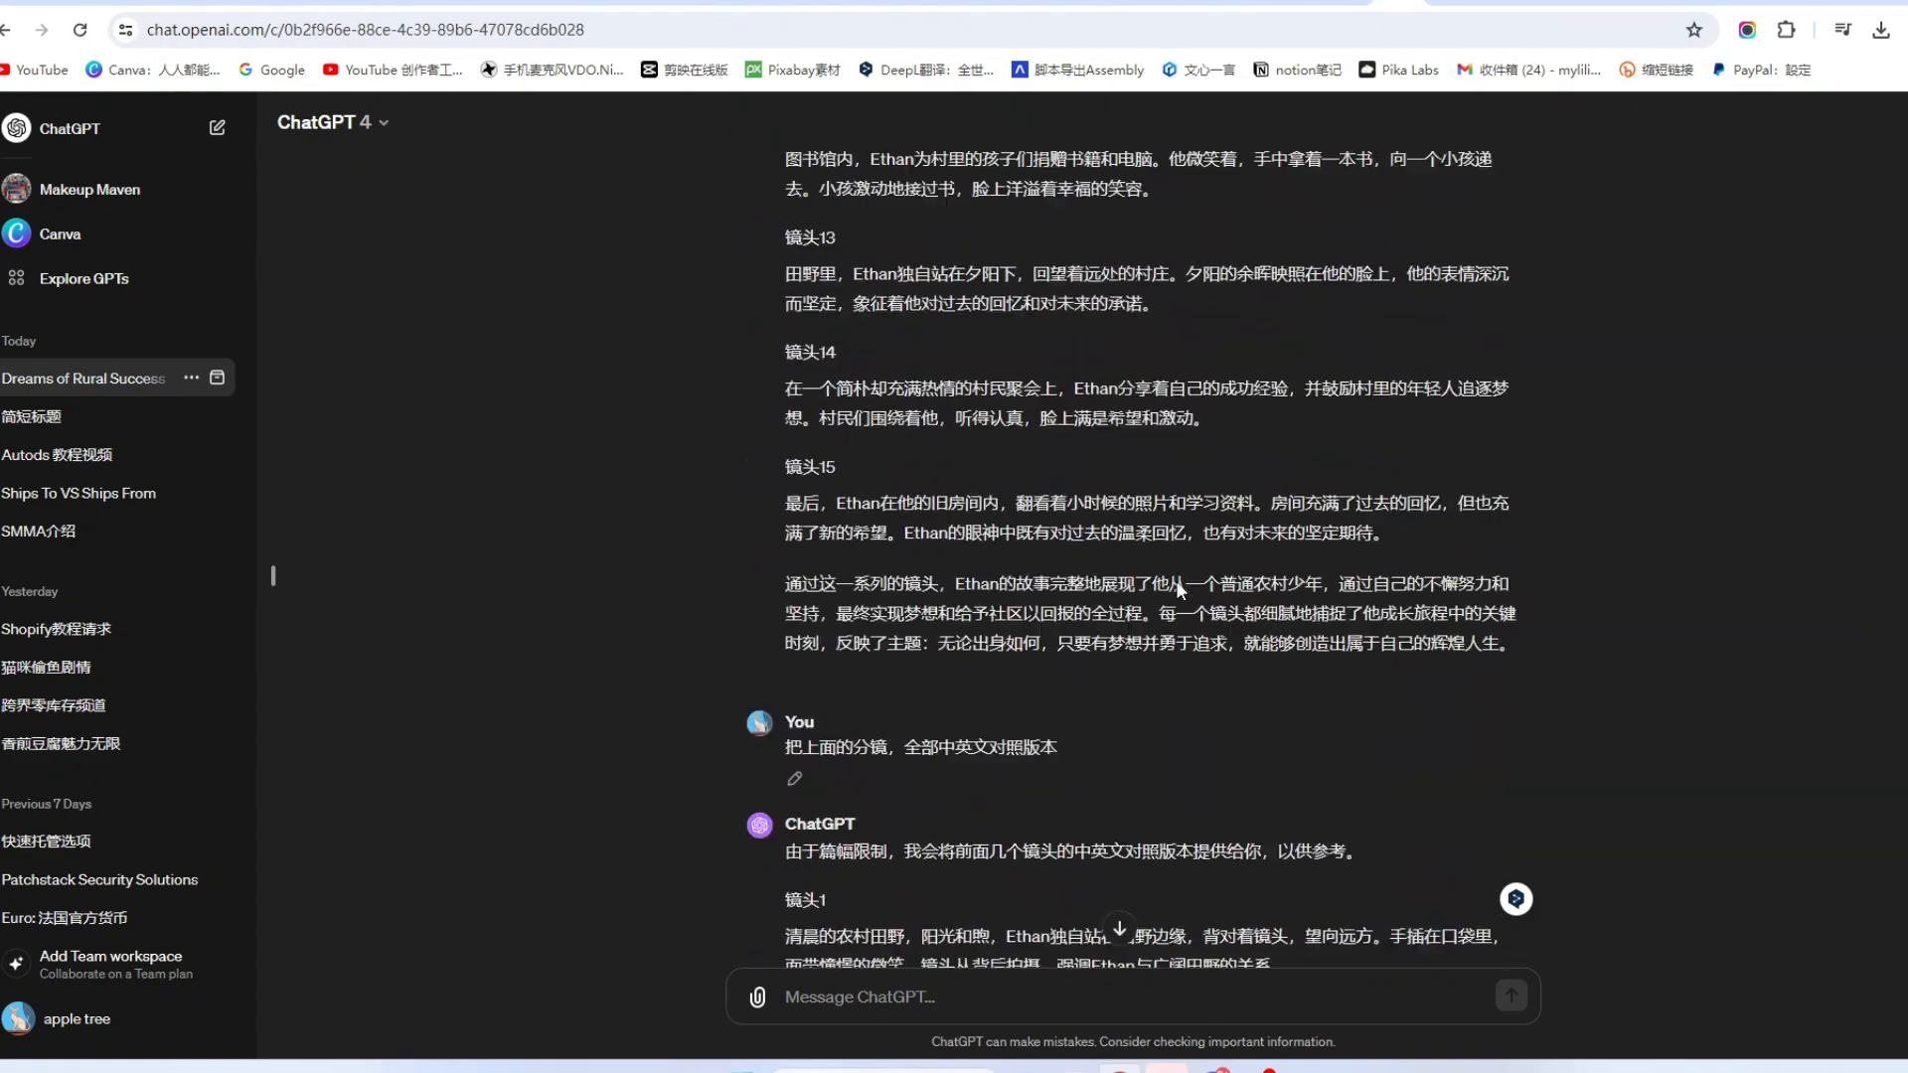
{"action": "scroll", "coordinate": [1173, 576], "scroll_direction": "up", "scroll_amount": 20}
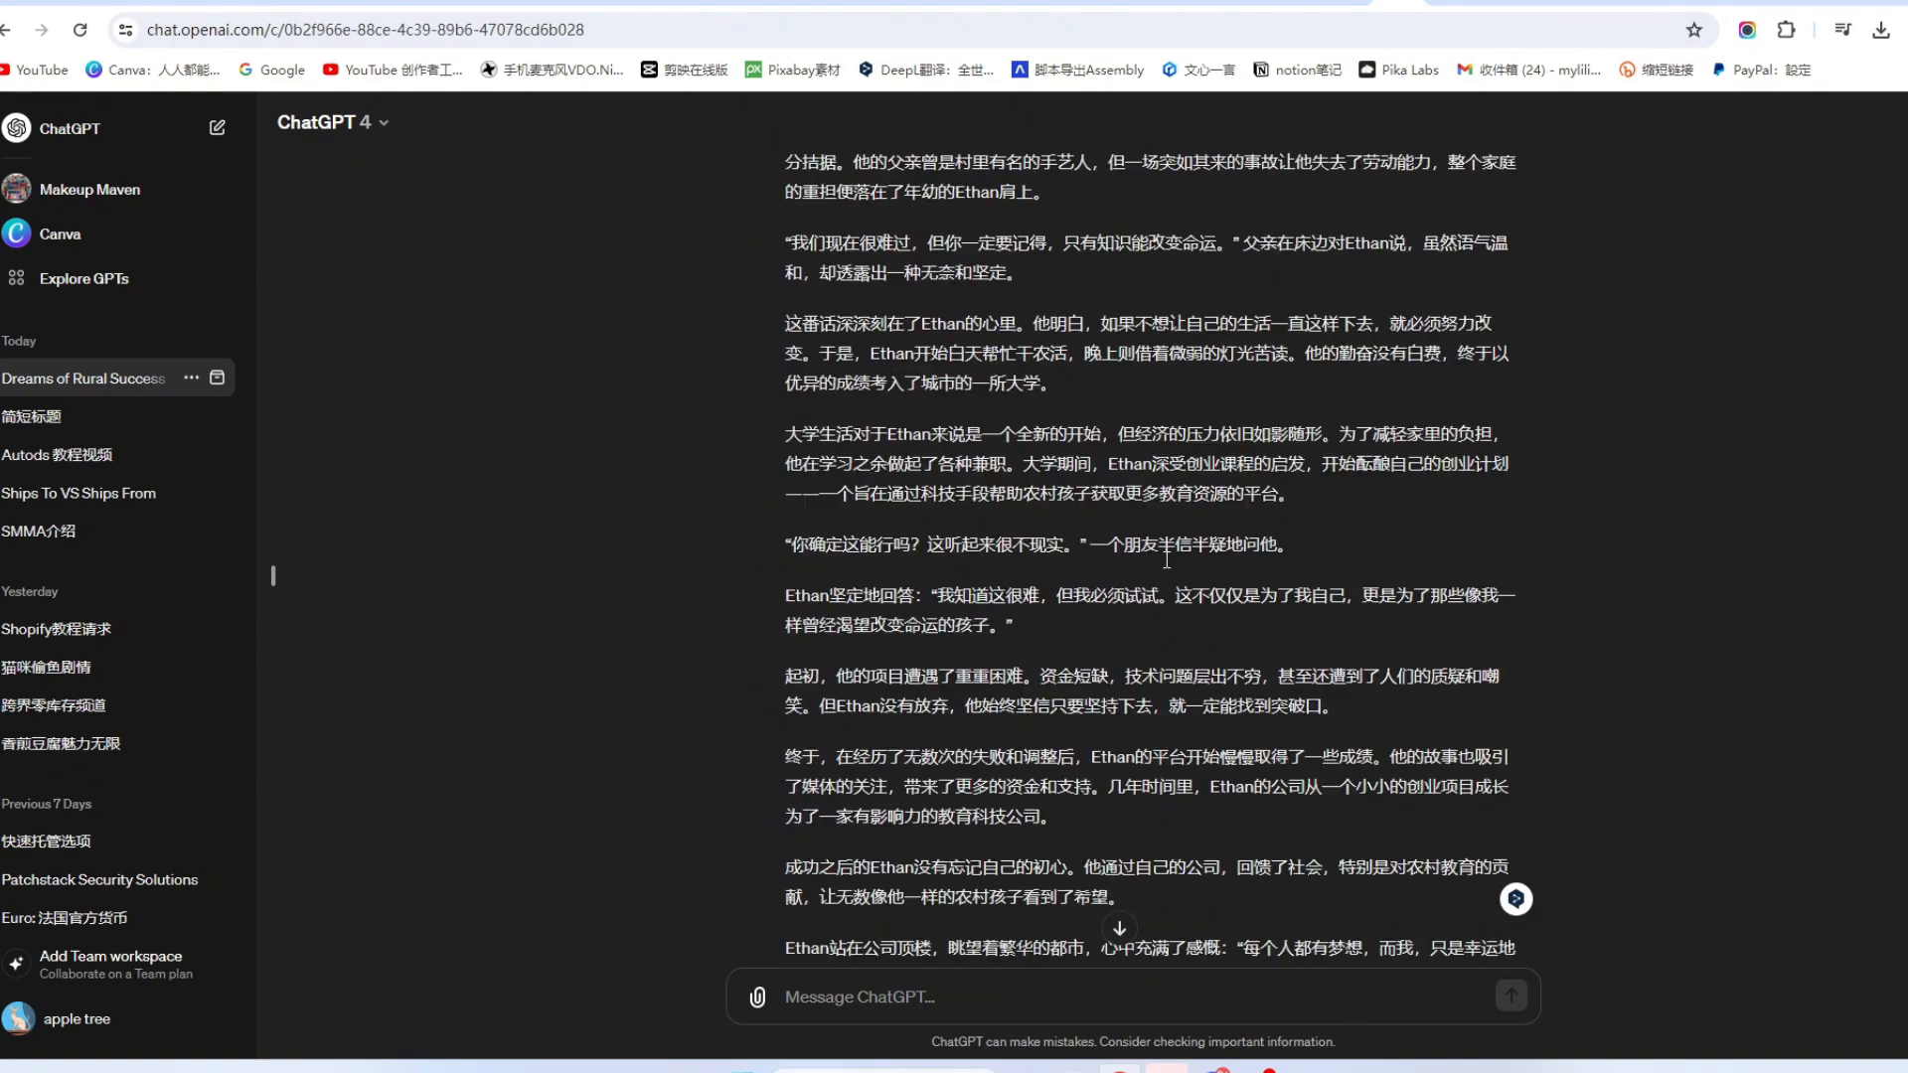
{"action": "scroll", "coordinate": [1167, 560], "scroll_direction": "down", "scroll_amount": 1}
{"action": "scroll", "coordinate": [1143, 537], "scroll_direction": "up", "scroll_amount": 2}
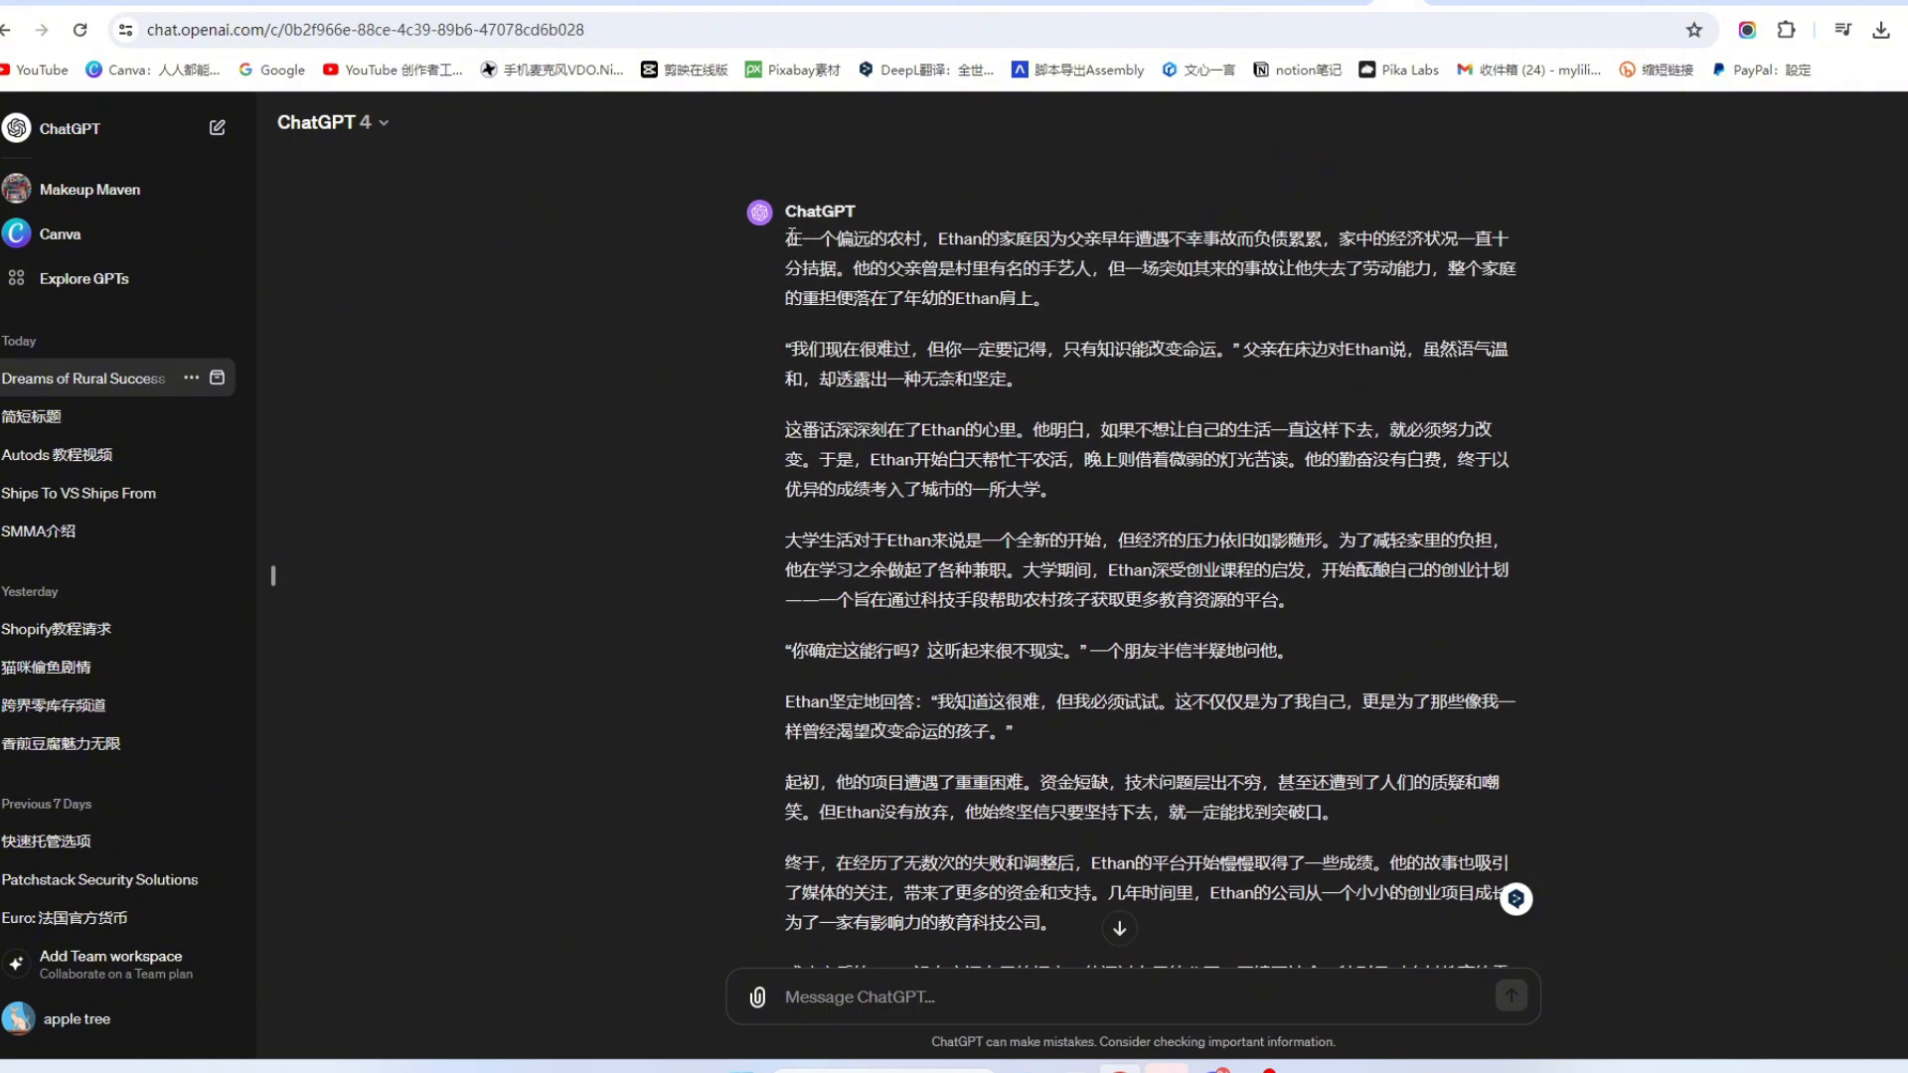
{"action": "left_click_drag", "start_coordinate": [787, 238], "coordinate": [1341, 816]}
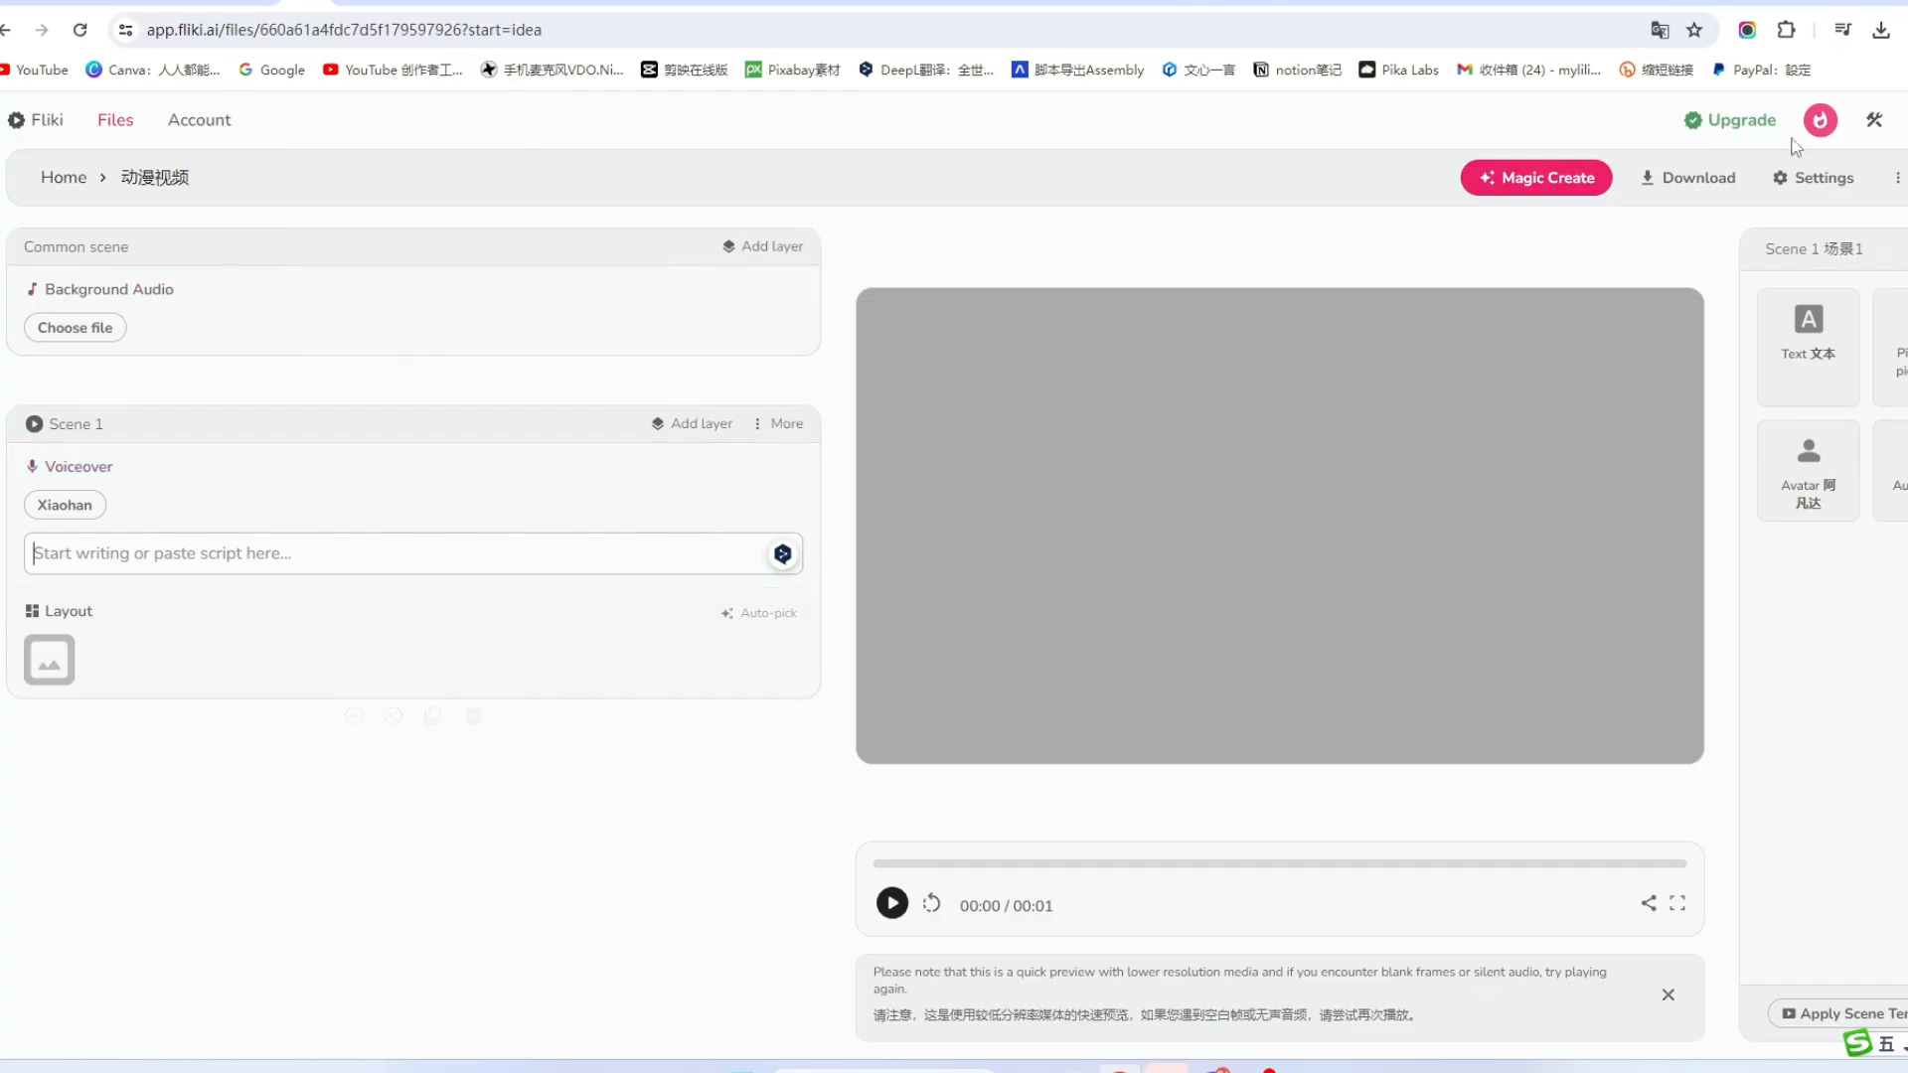
Step: Clear the long selection in ChatGPT and select only the story's opening paragraph
{"action": "left_click", "coordinate": [1680, 2]}
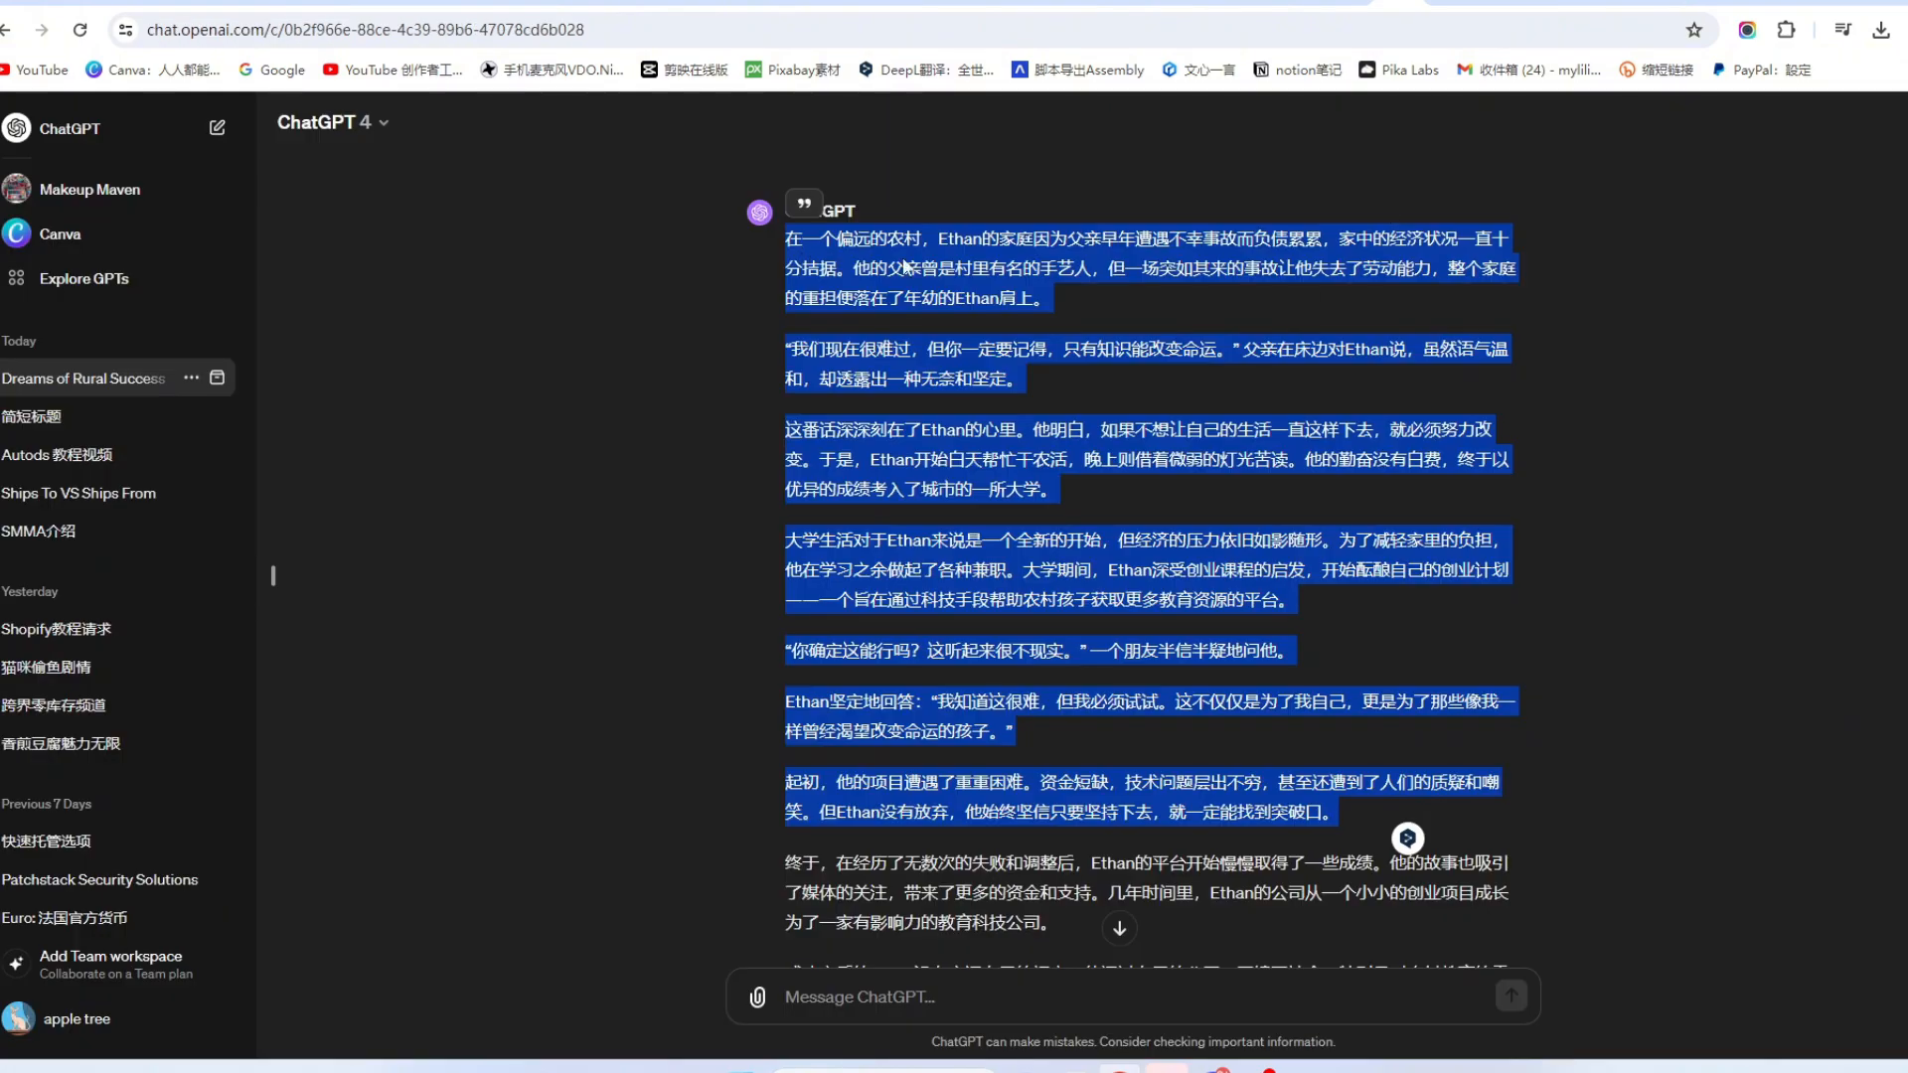
{"action": "left_click", "coordinate": [1088, 301]}
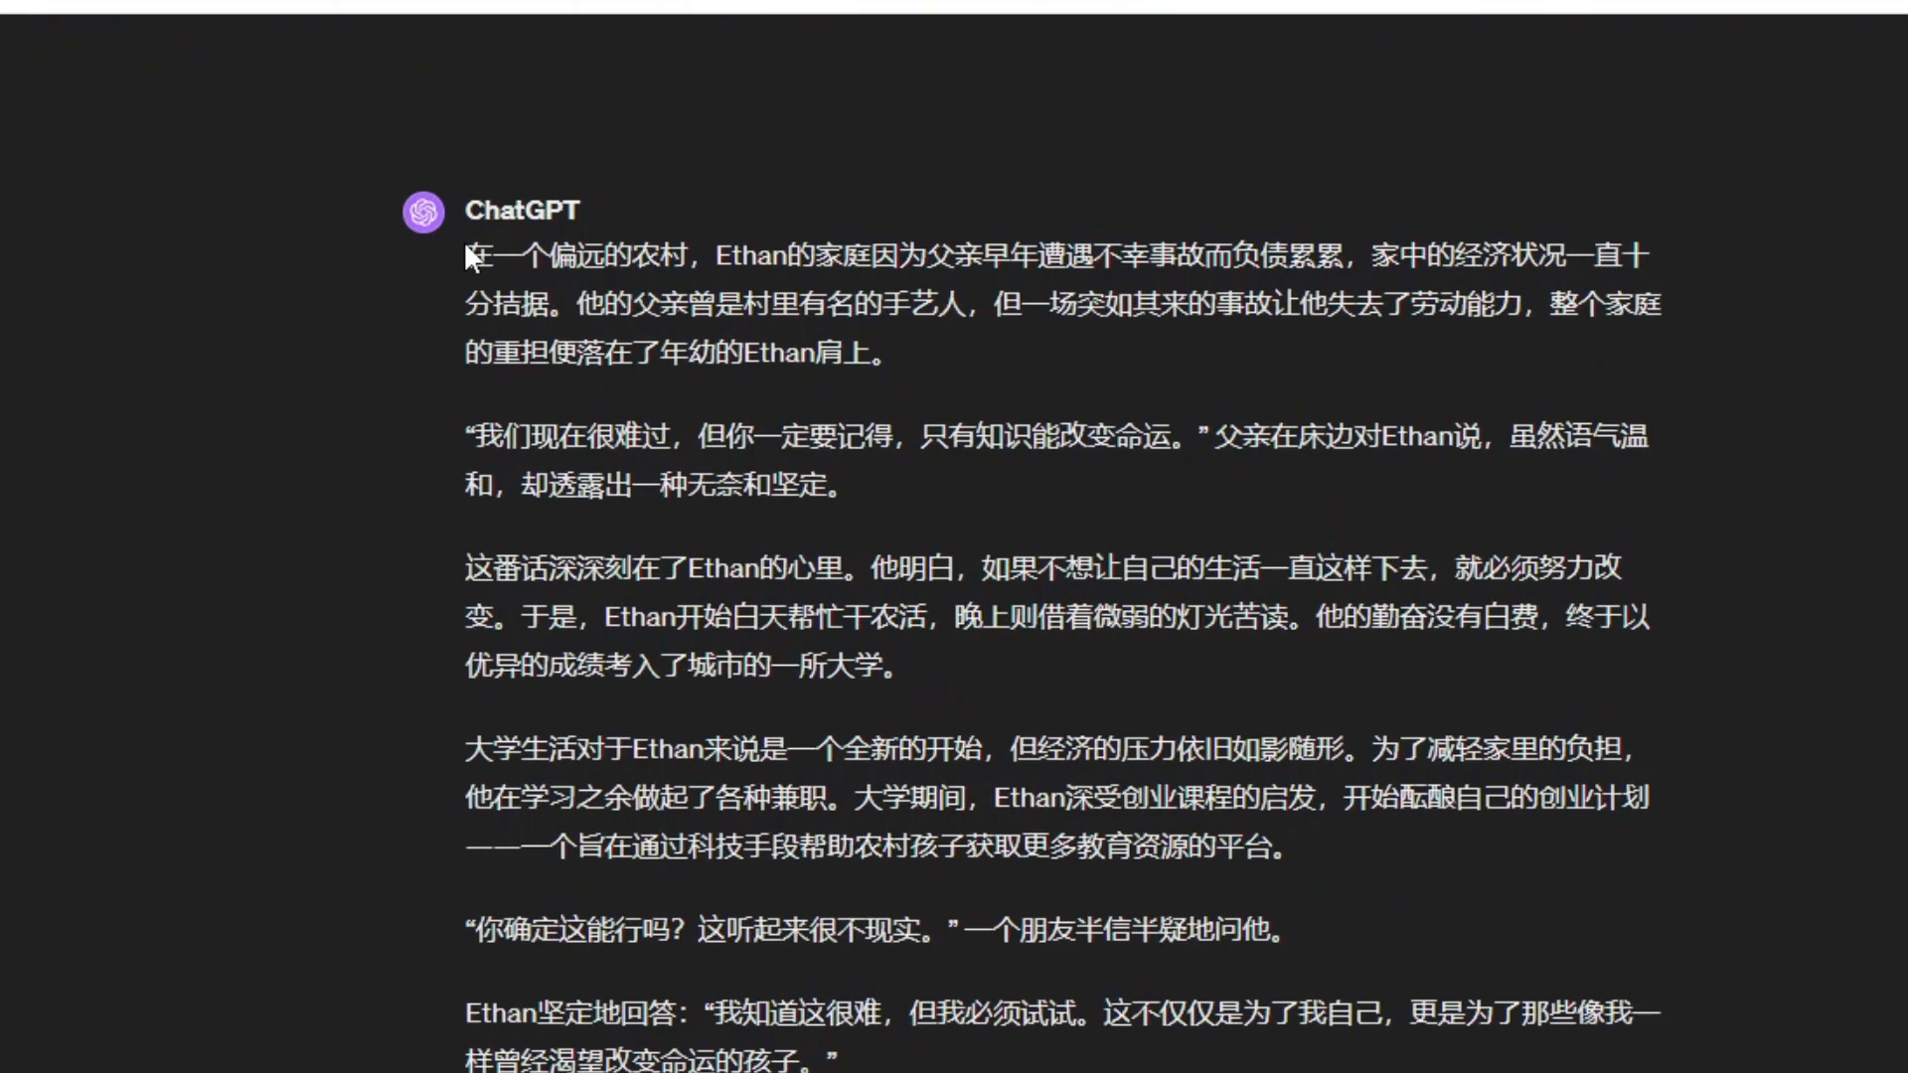
{"action": "left_click_drag", "start_coordinate": [784, 239], "coordinate": [1013, 282]}
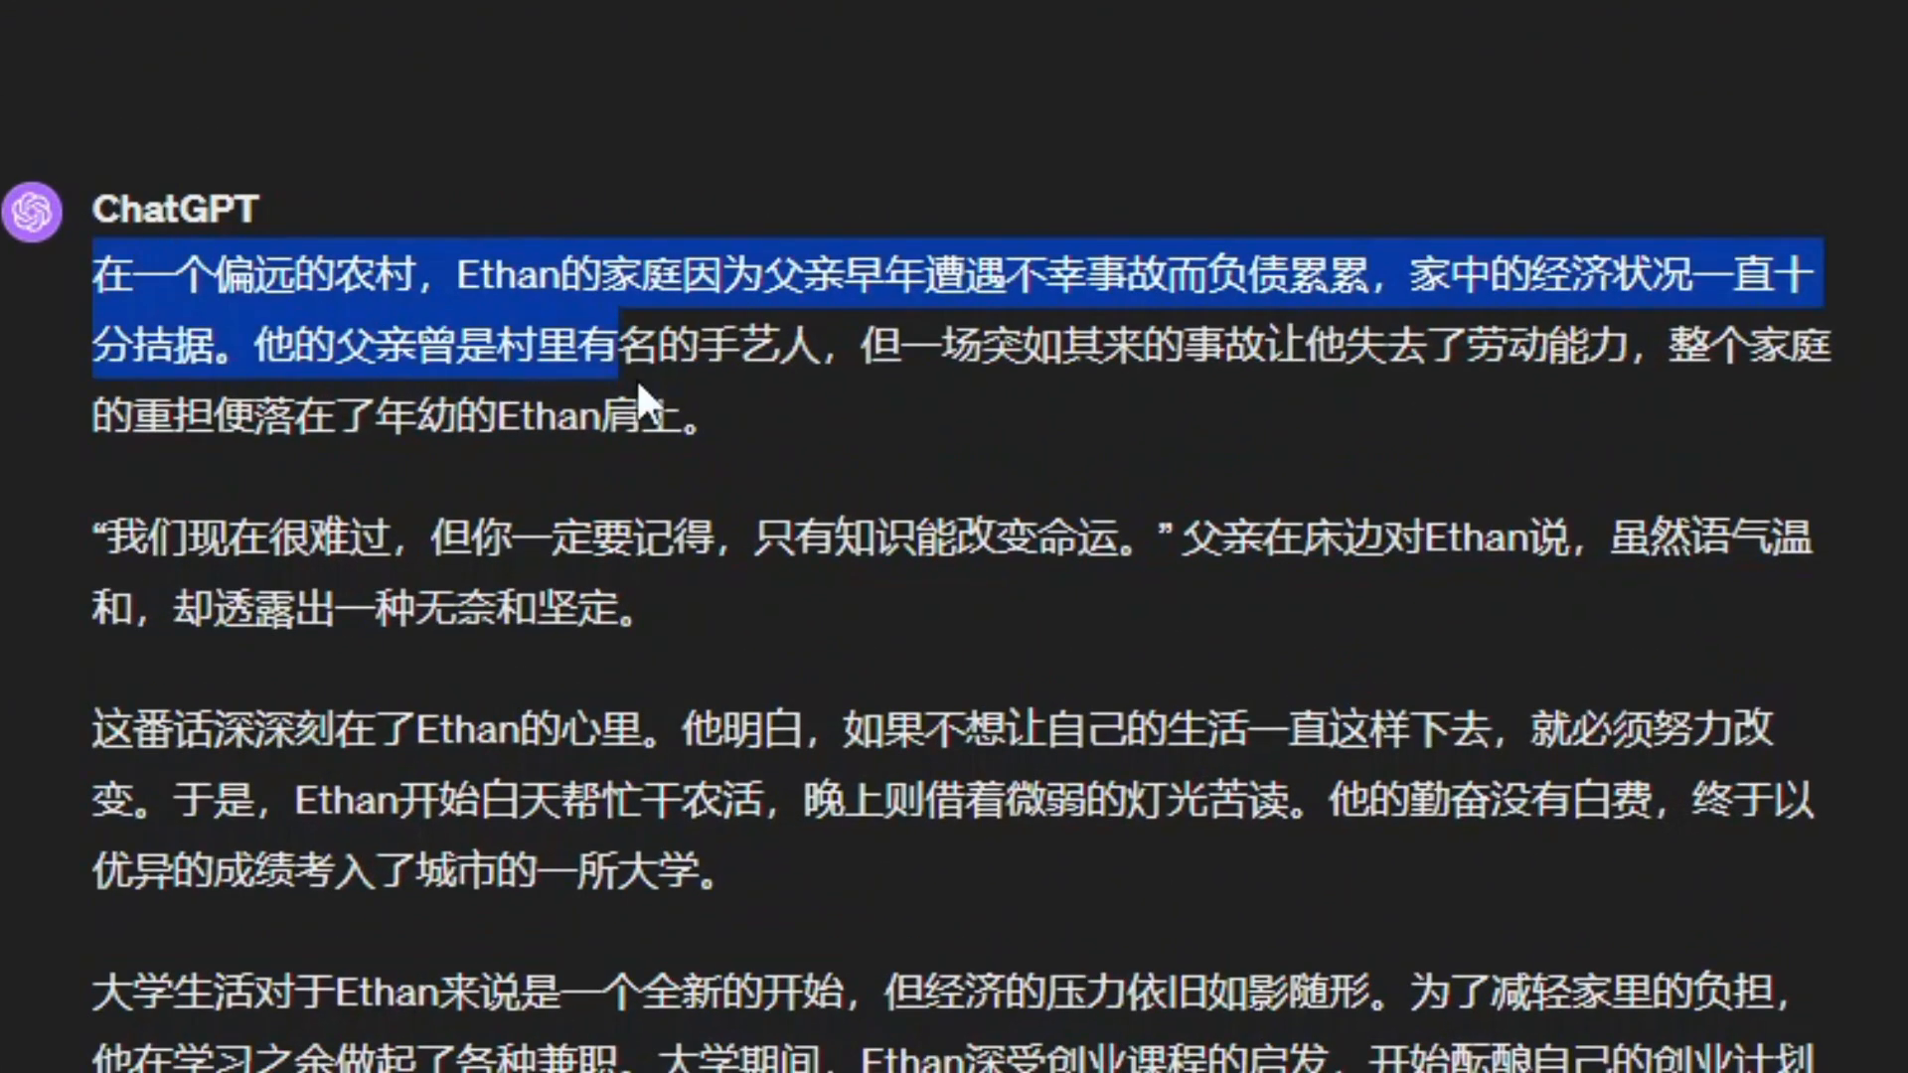
{"action": "left_click_drag", "start_coordinate": [636, 378], "coordinate": [753, 406]}
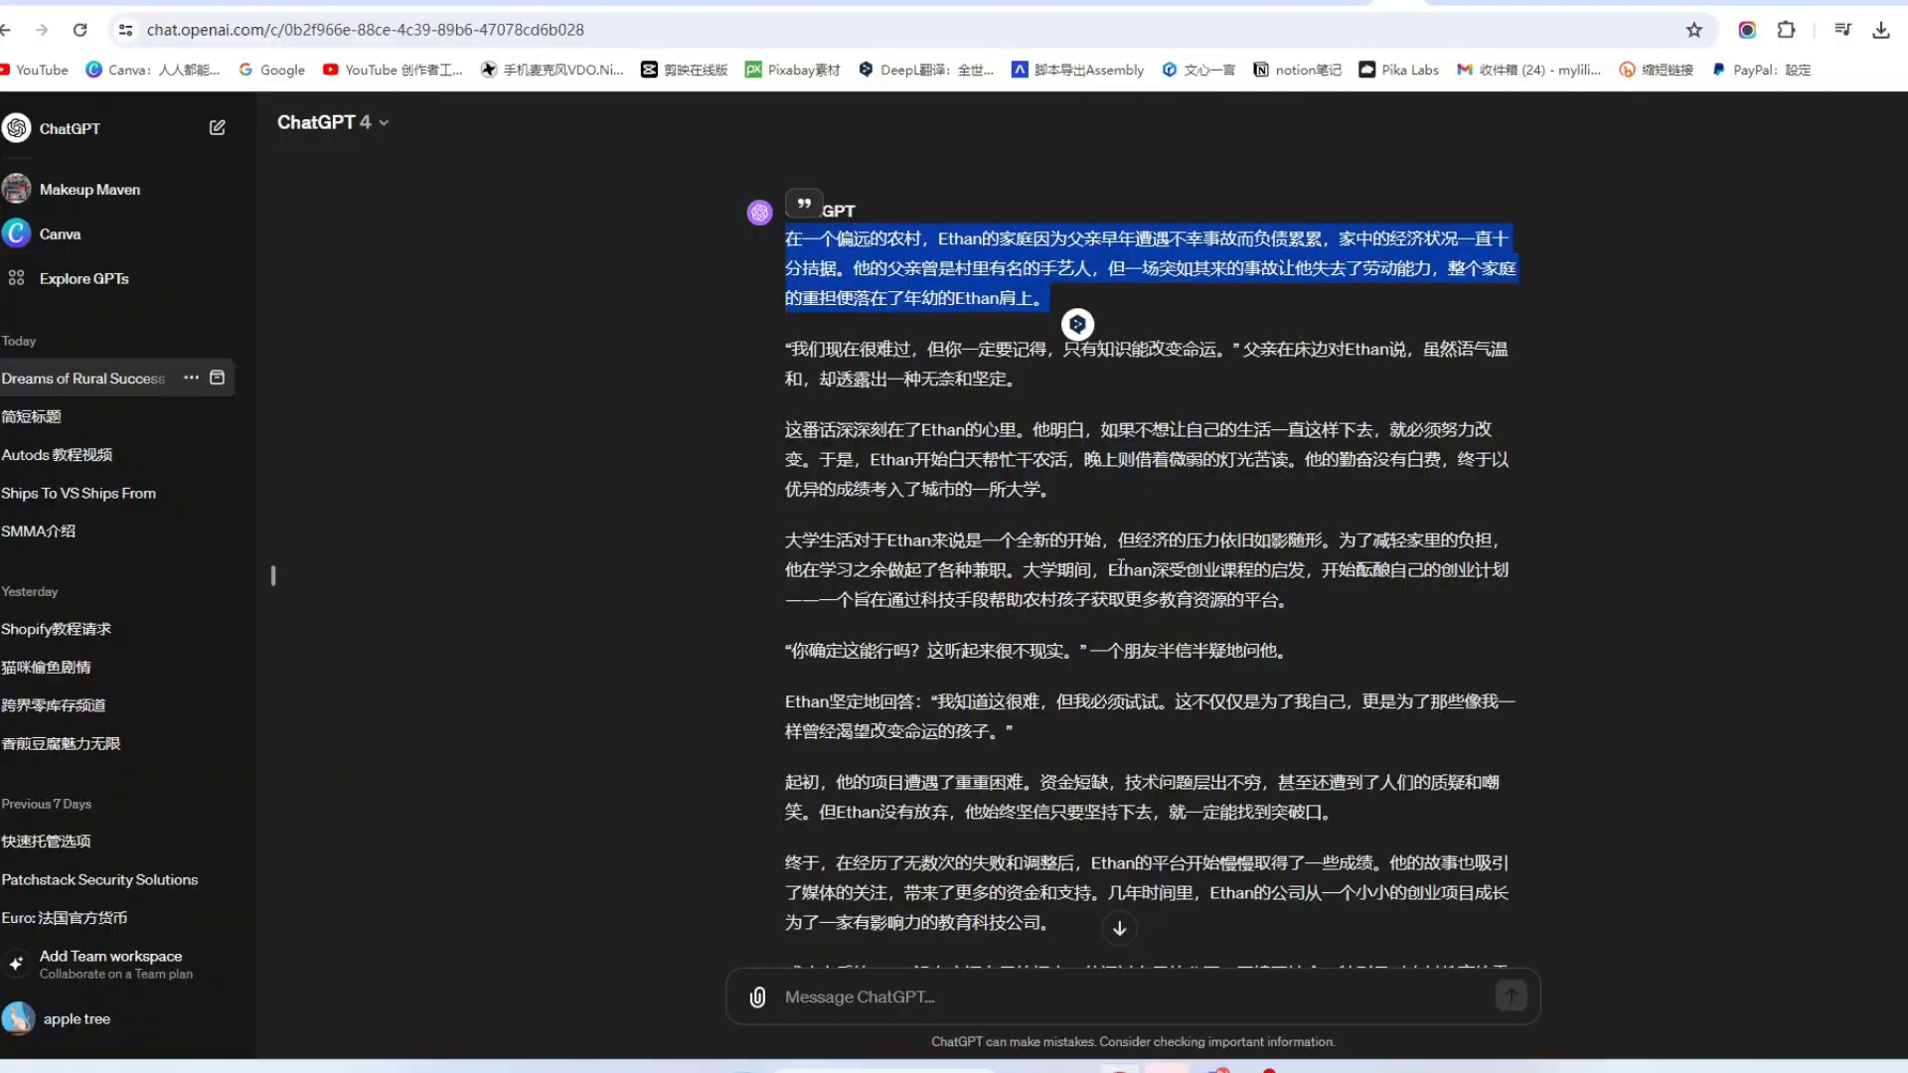
Step: Put the full Ethan story into a Notepad document and break it into short paragraphs of about one sentence, separated by blank lines
{"action": "key", "text": "ctrl+a"}
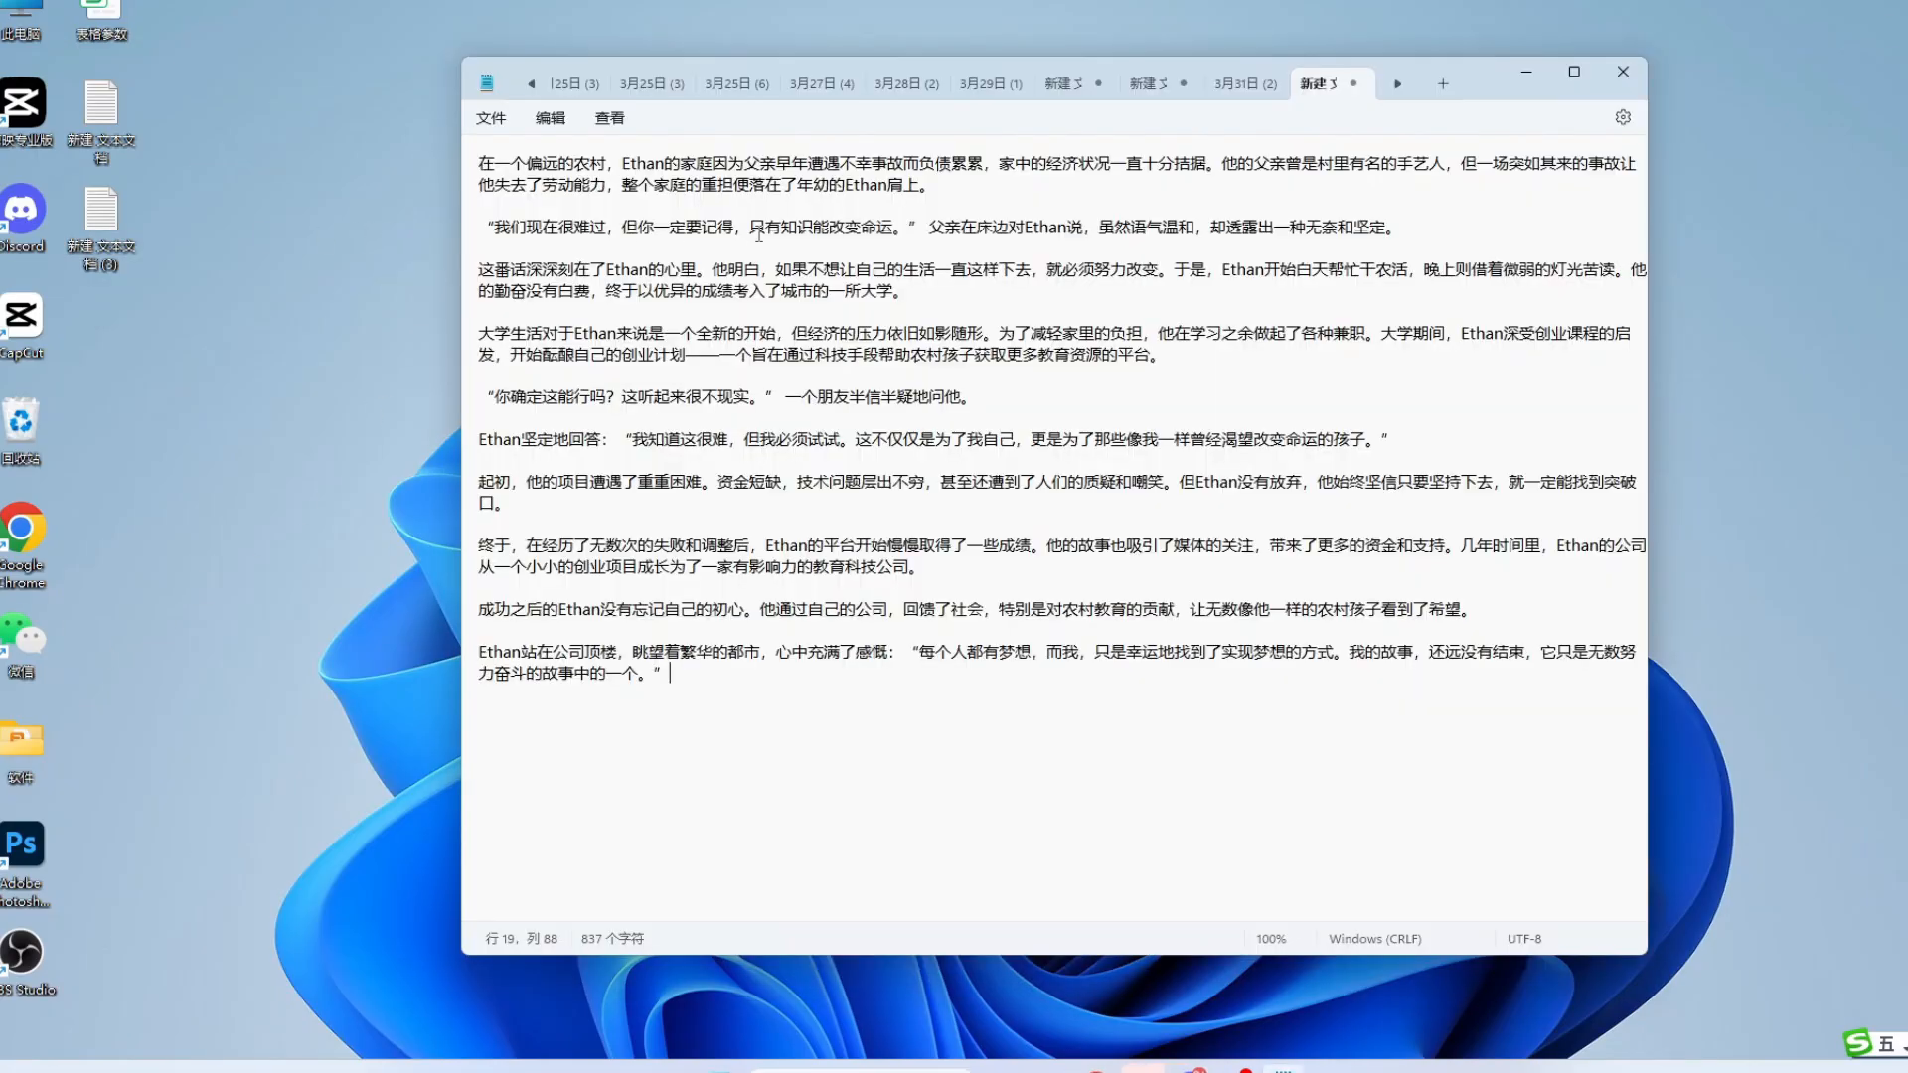
{"action": "key", "text": "Return"}
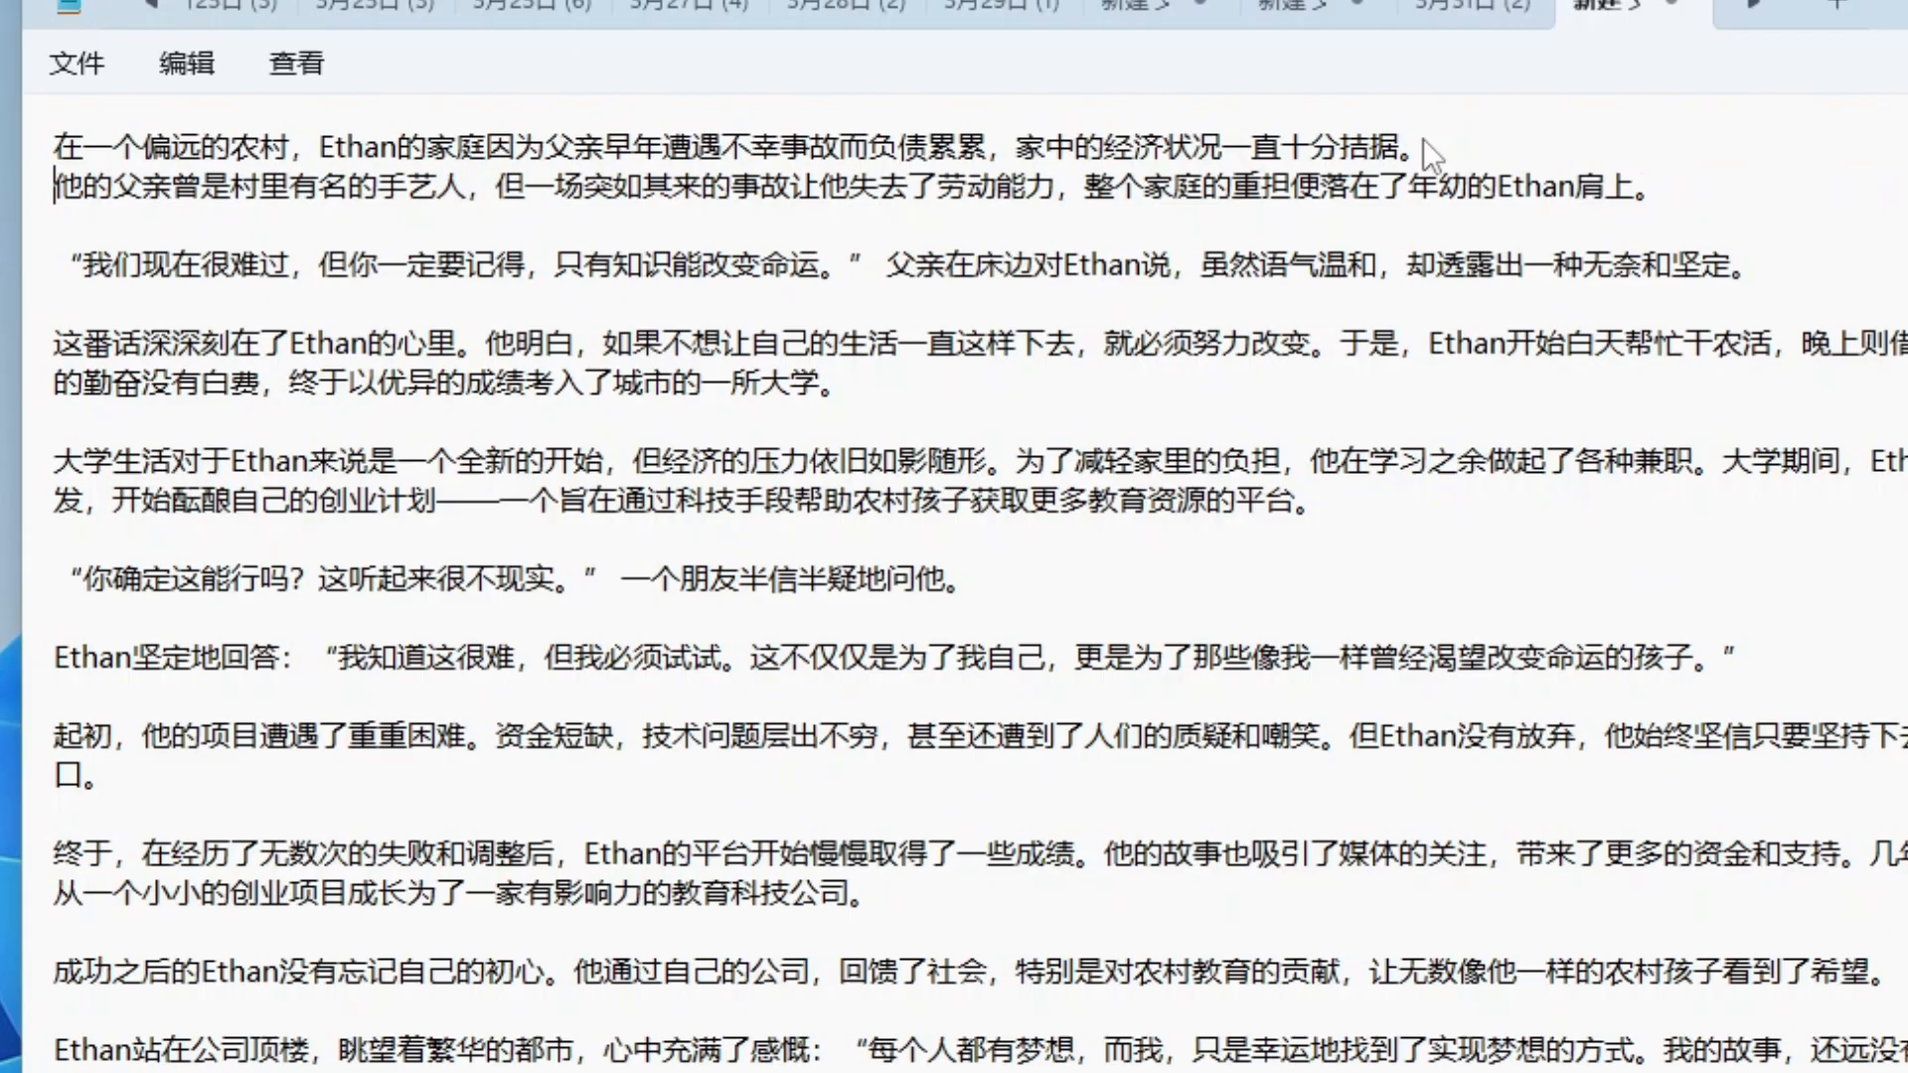
{"action": "key", "text": "Return"}
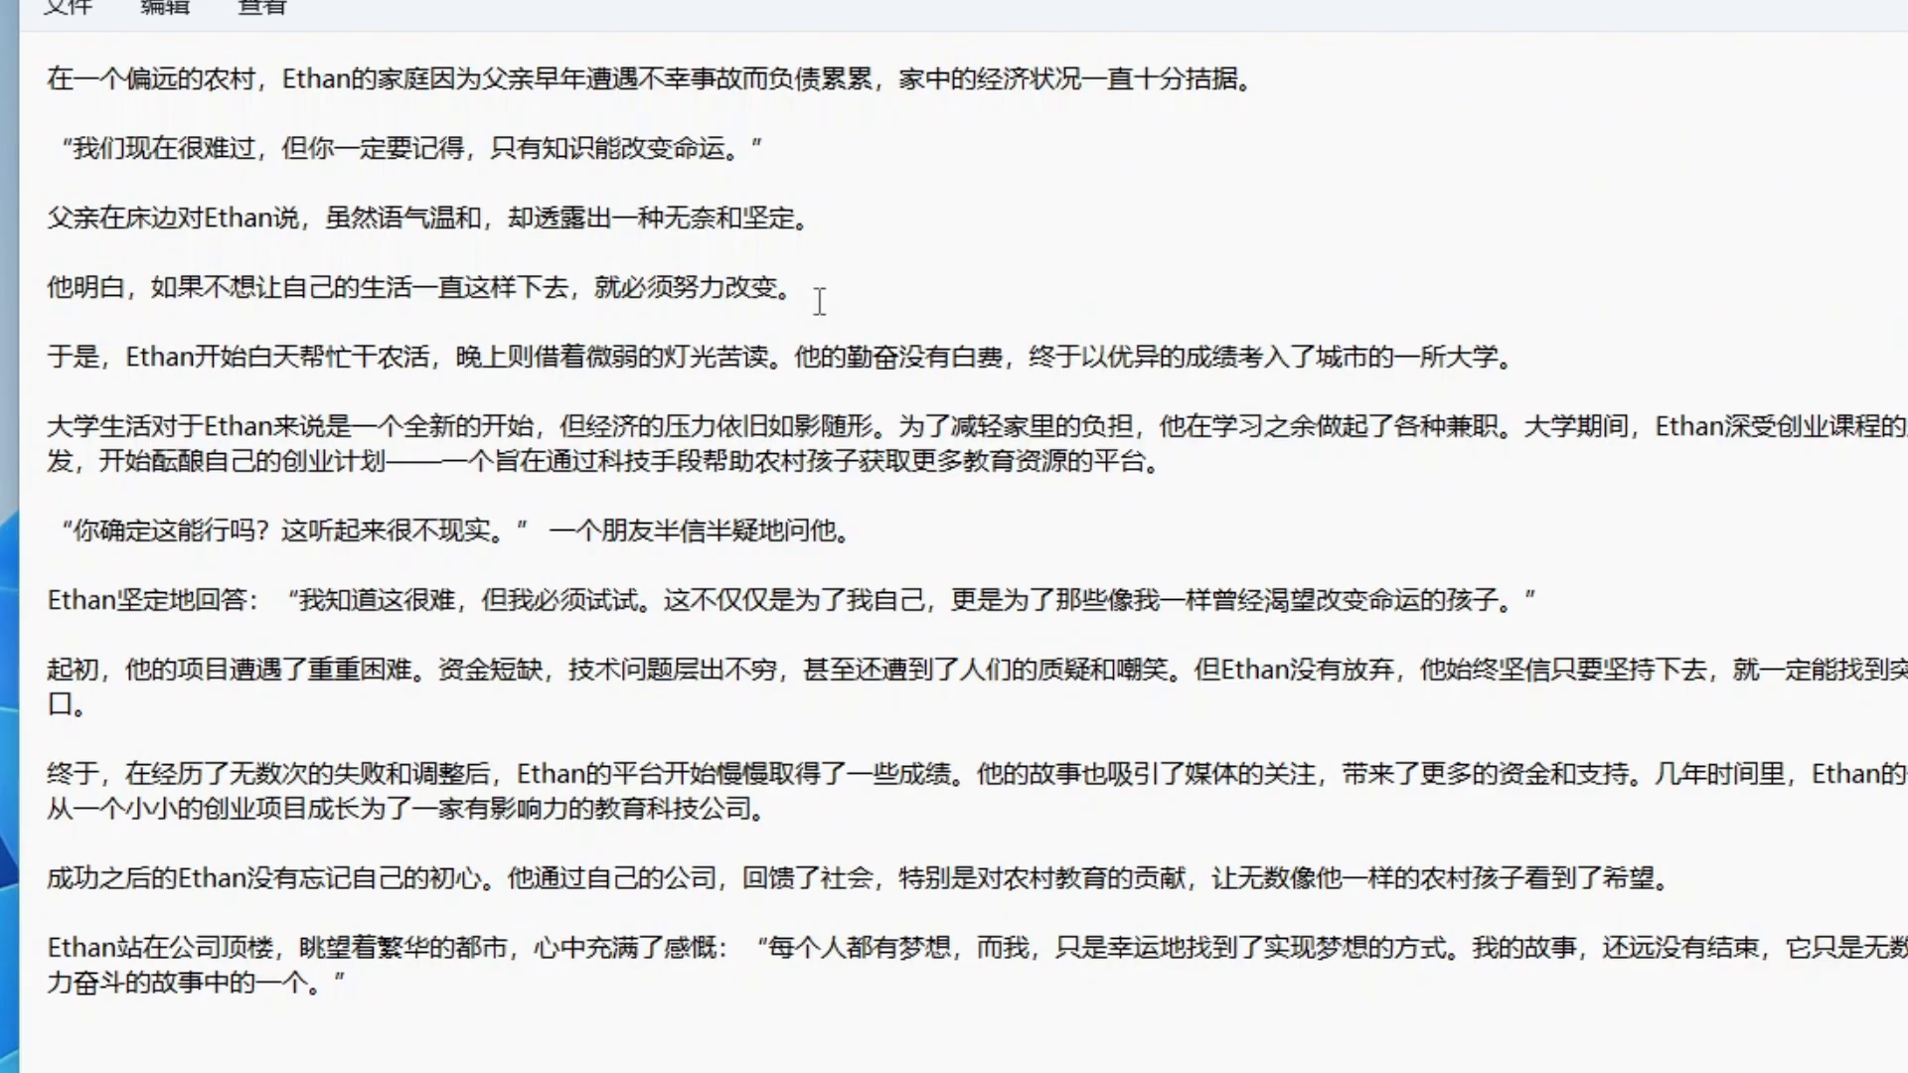
{"action": "left_click", "coordinate": [786, 353]}
{"action": "key", "text": "Return"}
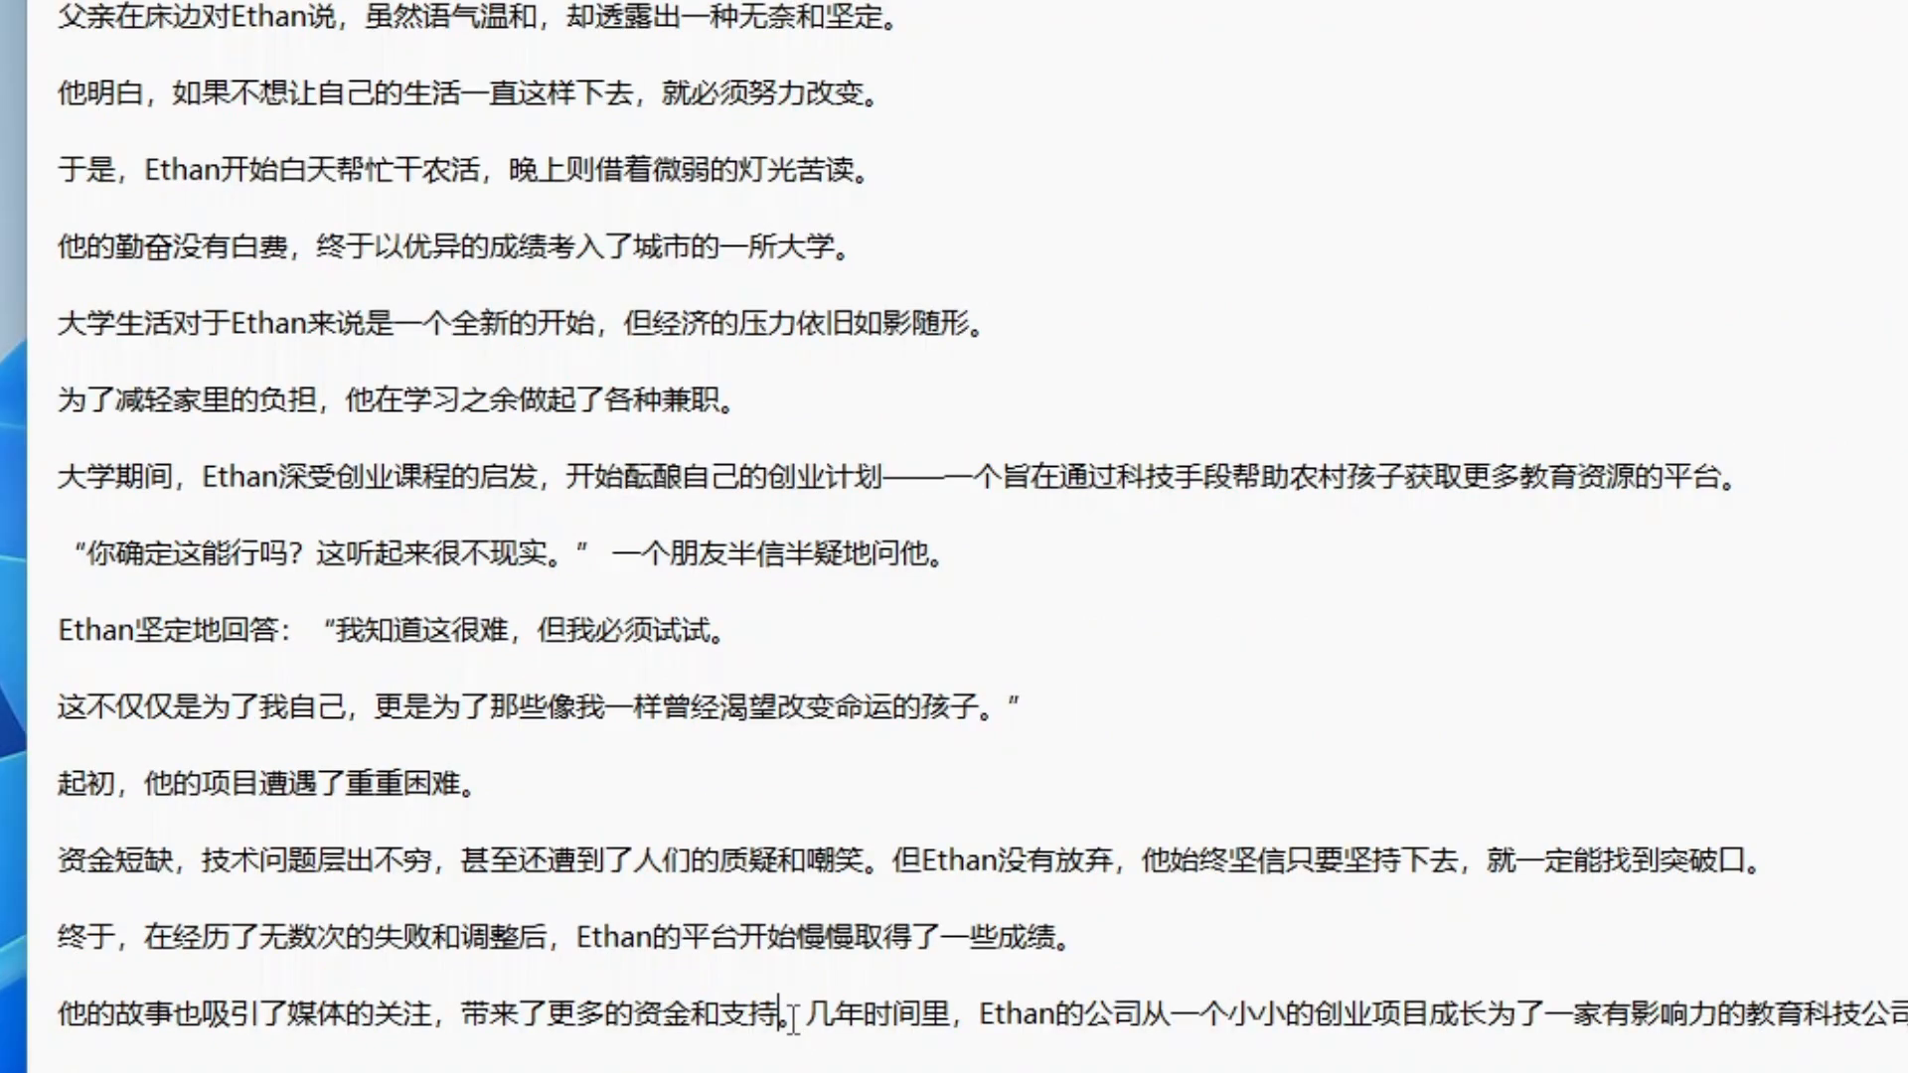
{"action": "left_click", "coordinate": [793, 1016]}
{"action": "key", "text": "Return"}
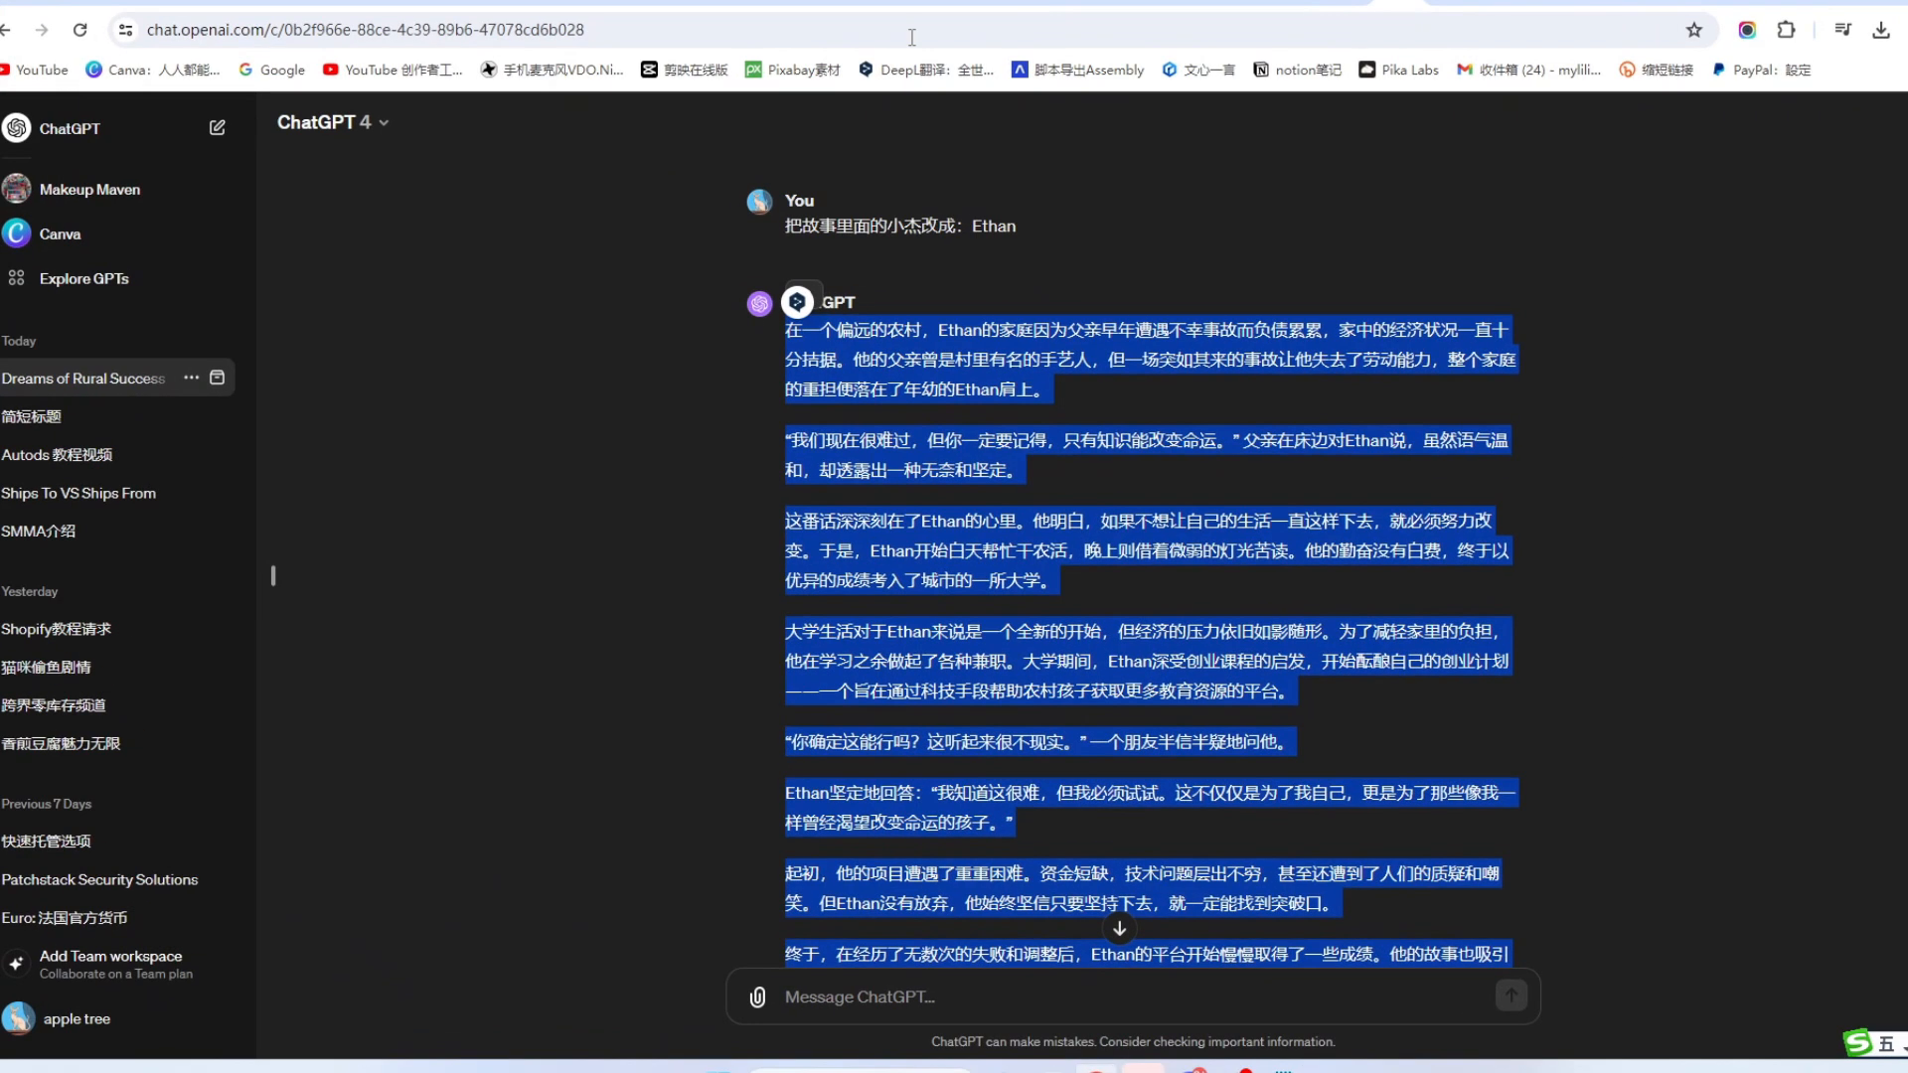
Step: Switch to the Fliki project and paste the full Ethan story as Scene 1's voiceover script, accepting the large text
{"action": "left_click", "coordinate": [253, 5]}
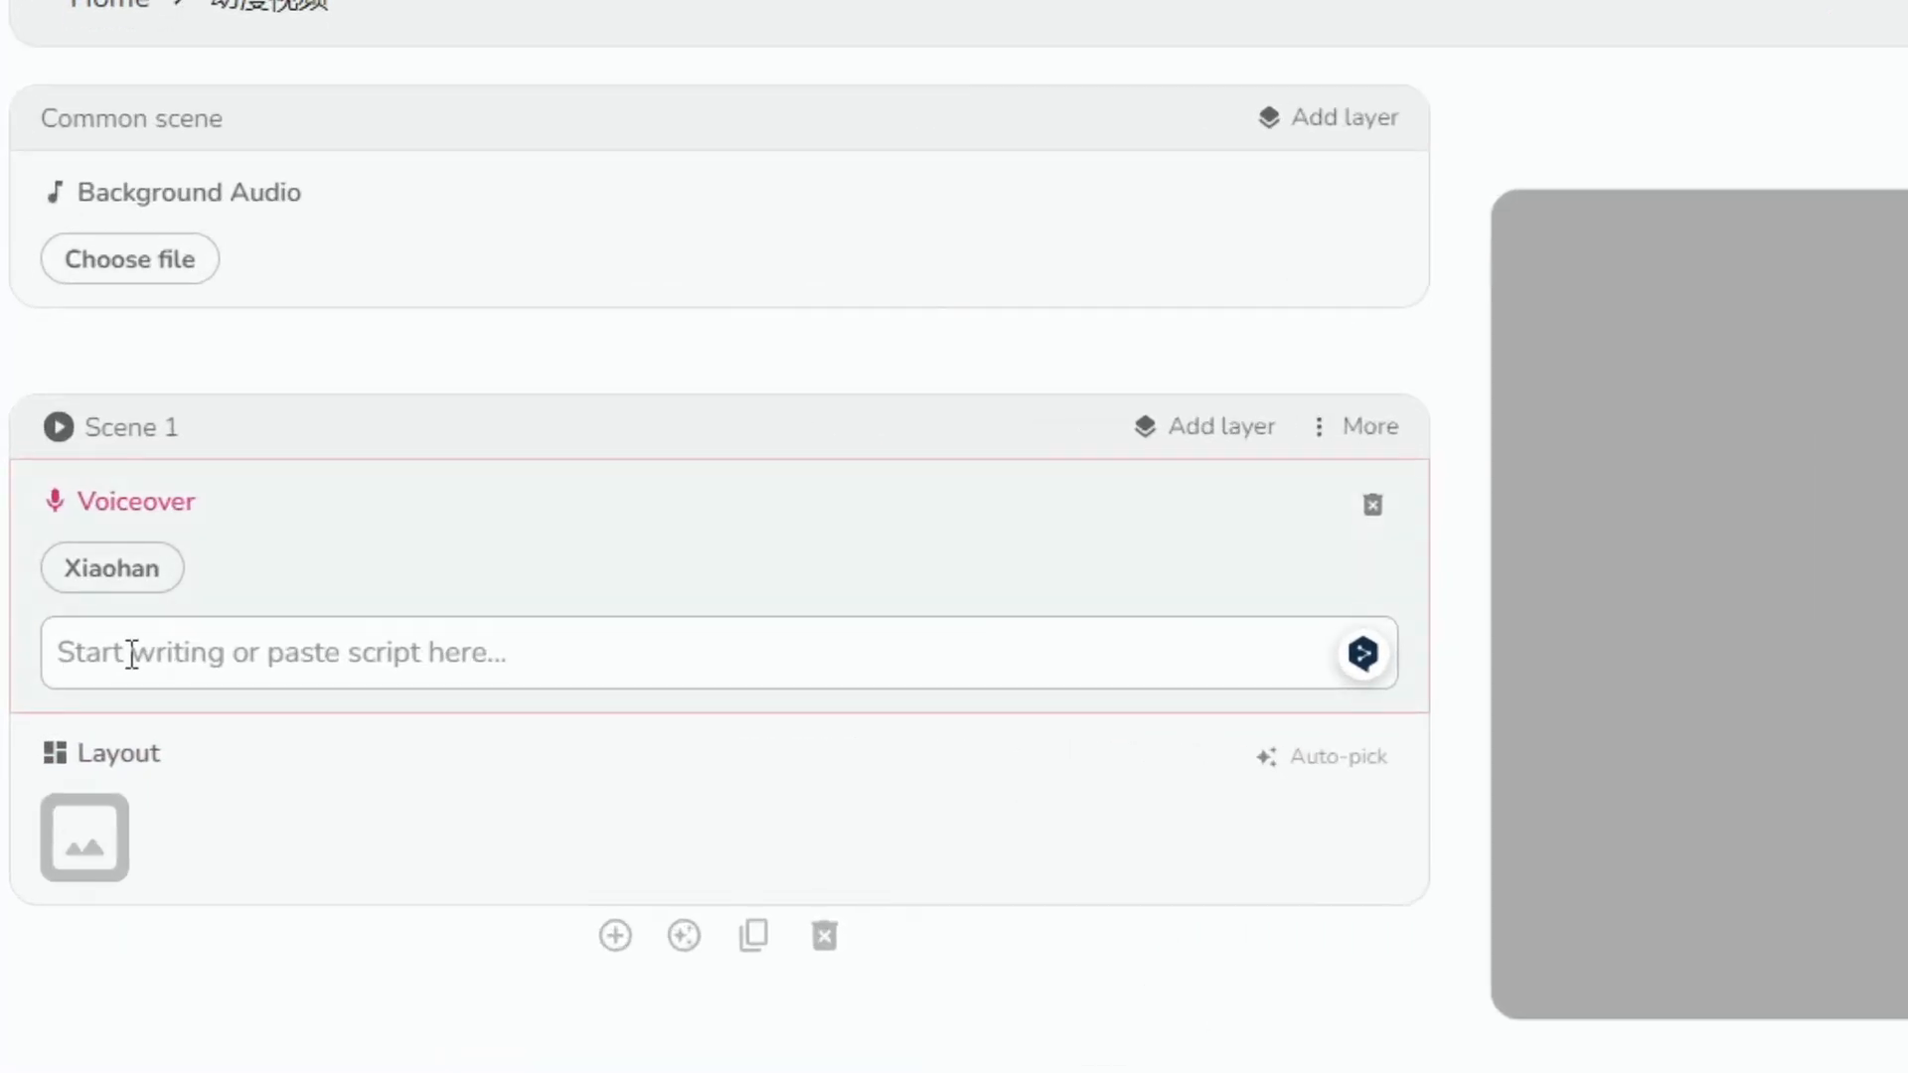
{"action": "key", "text": "ctrl+v"}
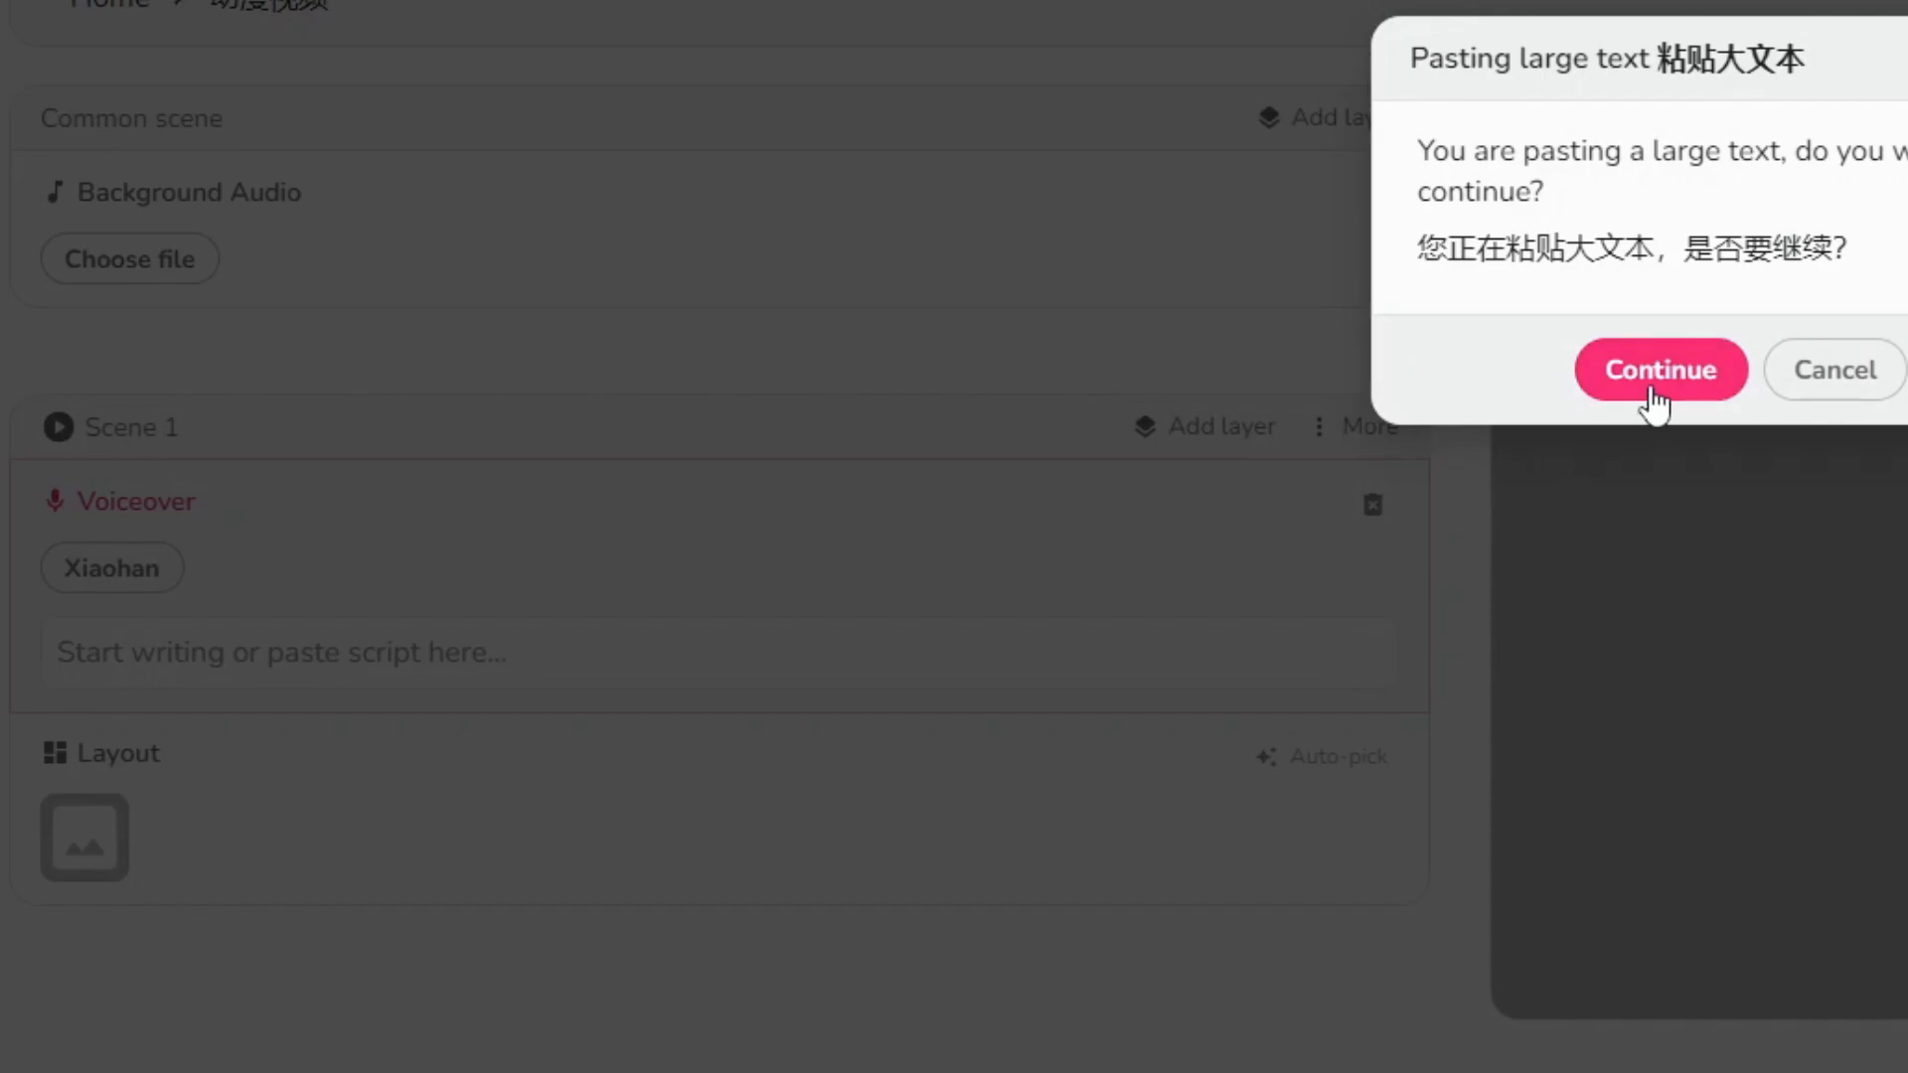
{"action": "left_click", "coordinate": [1651, 387]}
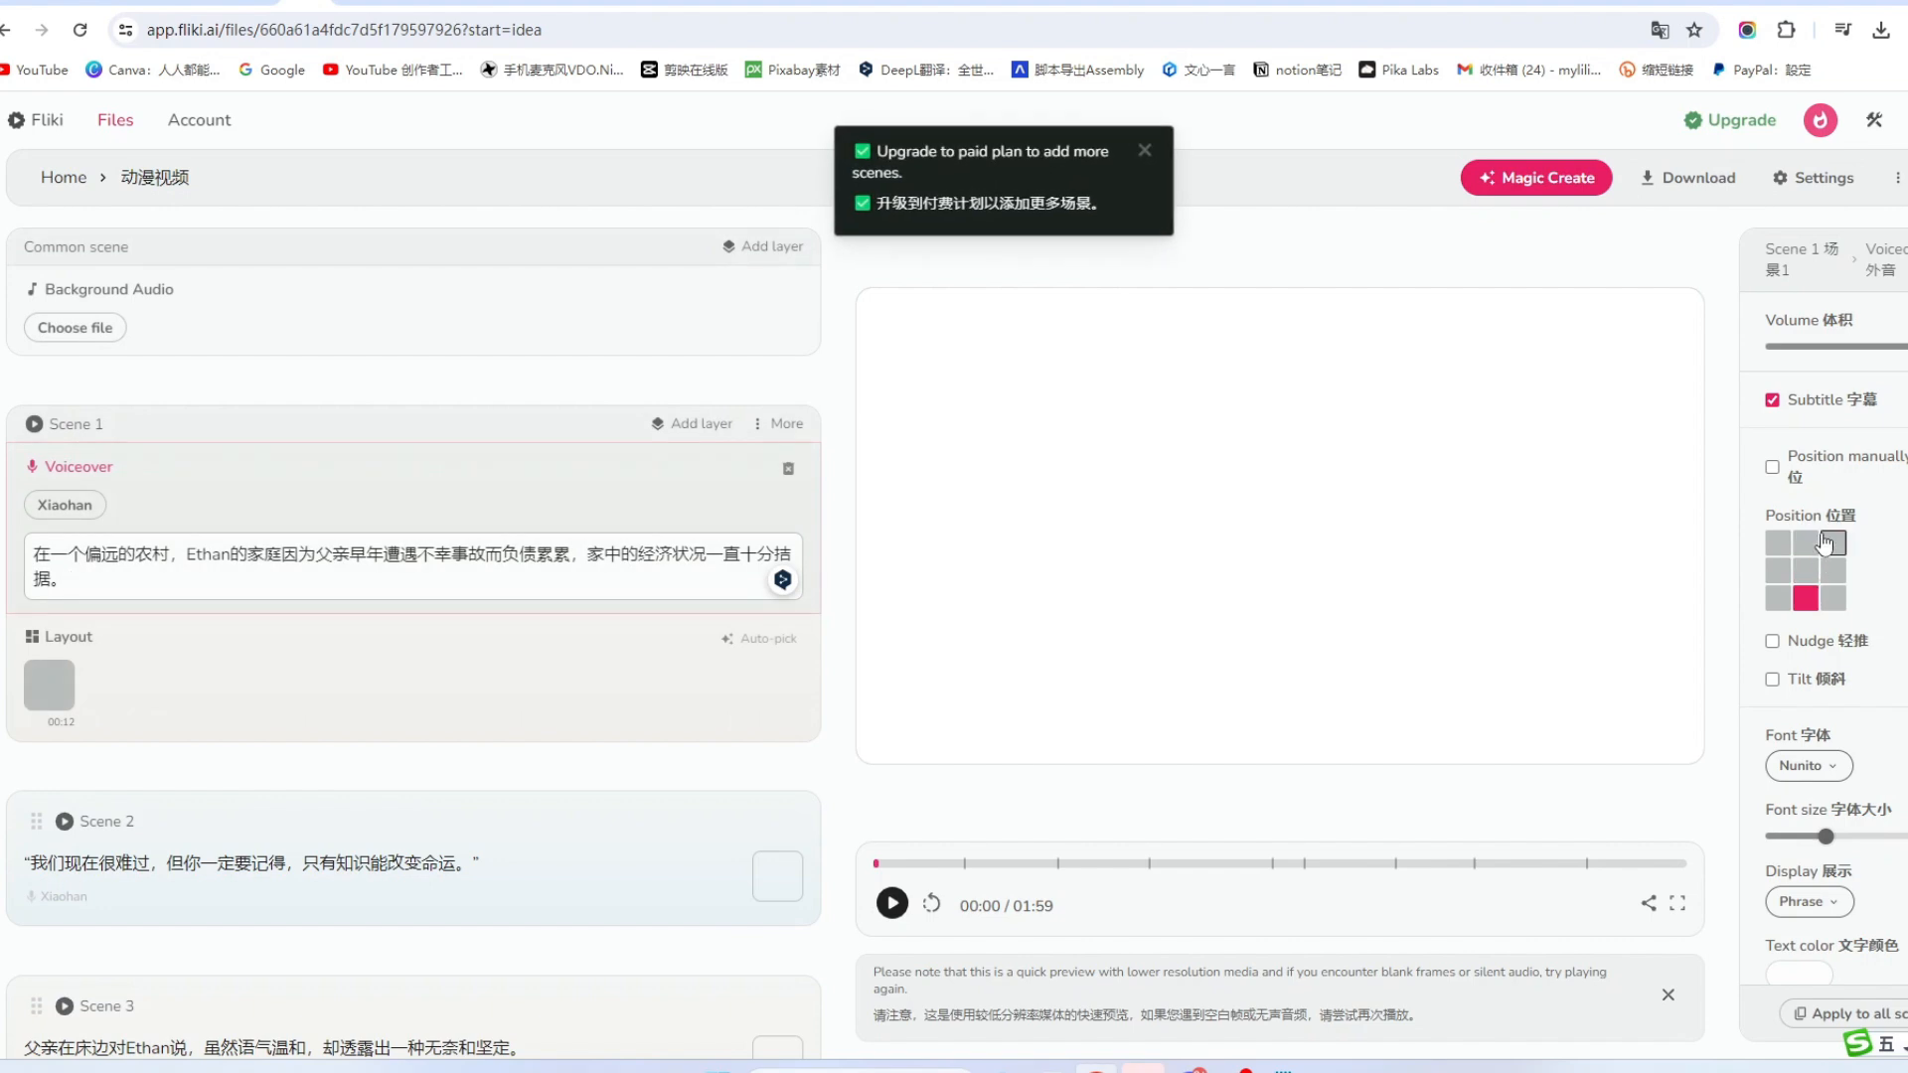
Step: Review the voiceover's subtitle settings and look through all scenes made from the story, checking their text and stock media
{"action": "scroll", "coordinate": [1841, 887], "scroll_direction": "down", "scroll_amount": 1}
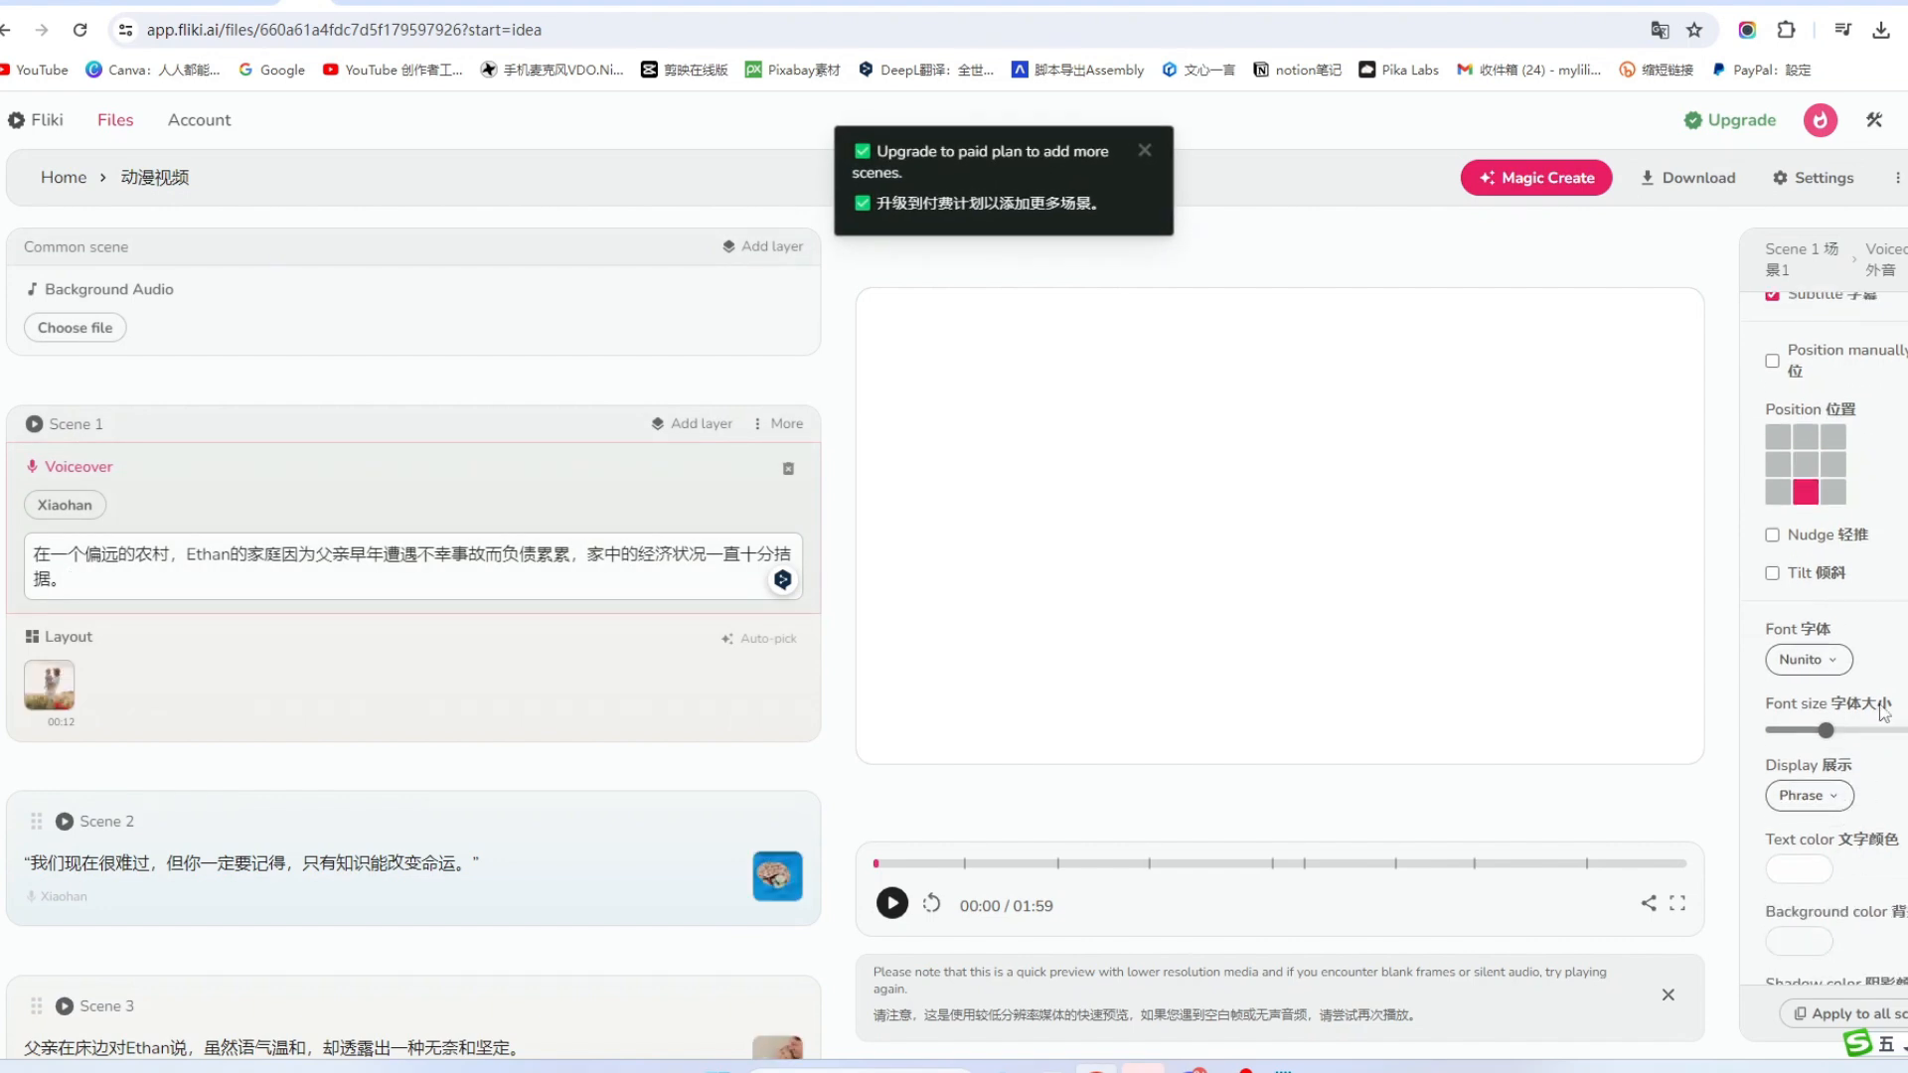
{"action": "scroll", "coordinate": [1883, 711], "scroll_direction": "down", "scroll_amount": 1}
{"action": "scroll", "coordinate": [1882, 711], "scroll_direction": "up", "scroll_amount": 2}
{"action": "scroll", "coordinate": [185, 460], "scroll_direction": "down", "scroll_amount": 3}
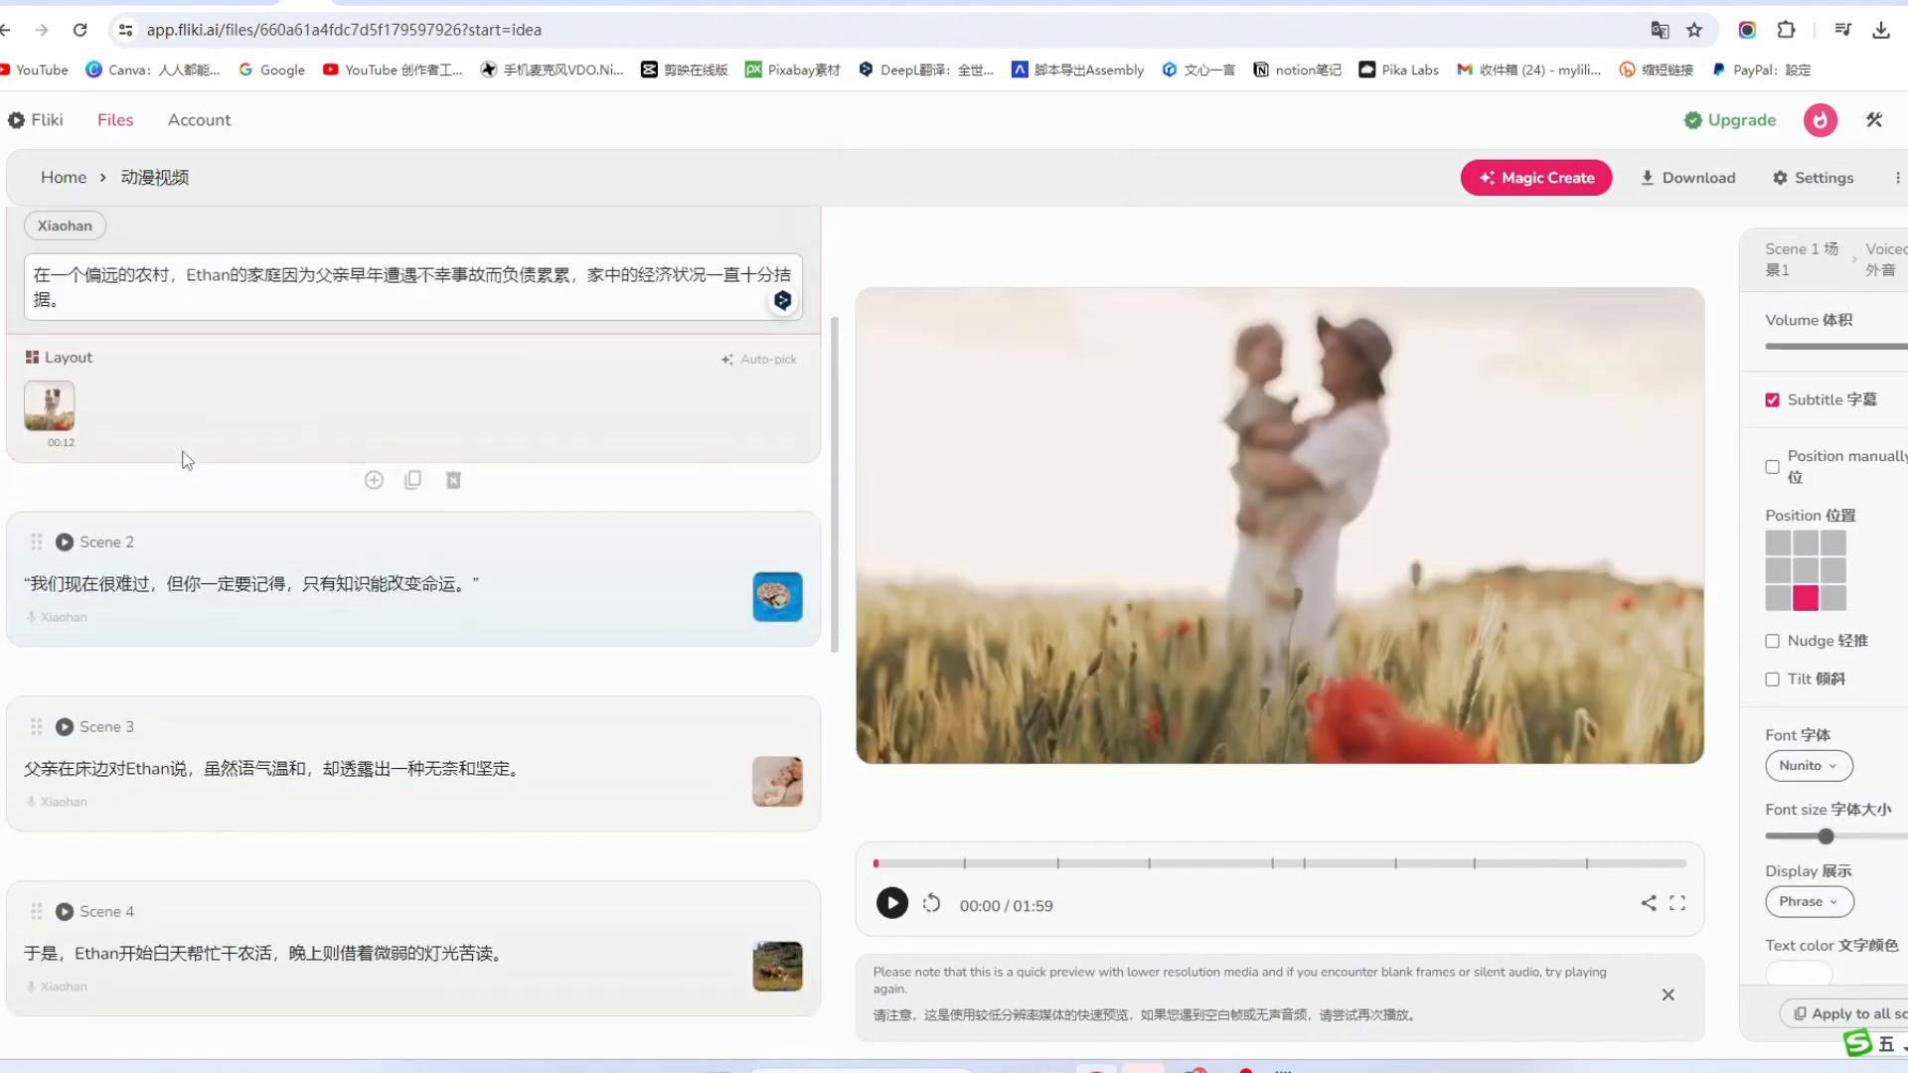
{"action": "scroll", "coordinate": [185, 460], "scroll_direction": "down", "scroll_amount": 3}
{"action": "scroll", "coordinate": [182, 788], "scroll_direction": "up", "scroll_amount": 6}
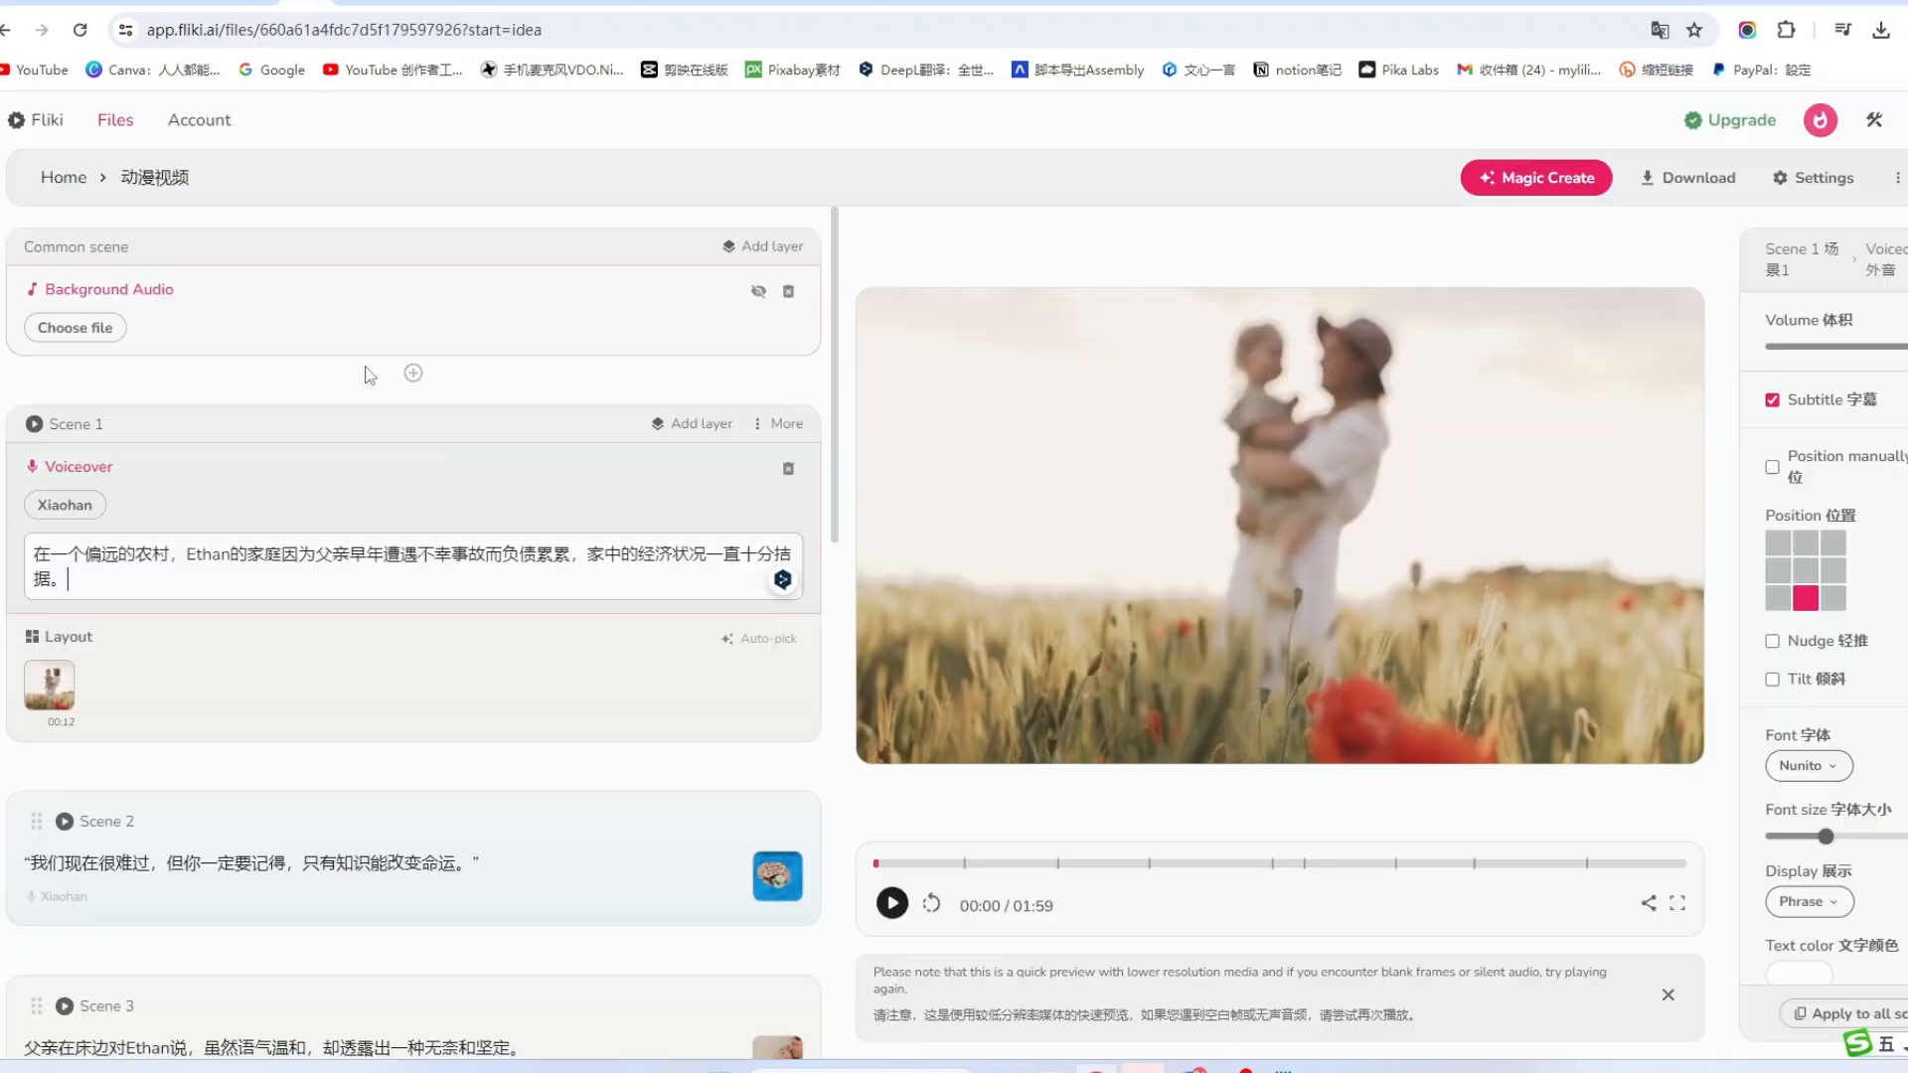
{"action": "scroll", "coordinate": [212, 608], "scroll_direction": "down", "scroll_amount": 4}
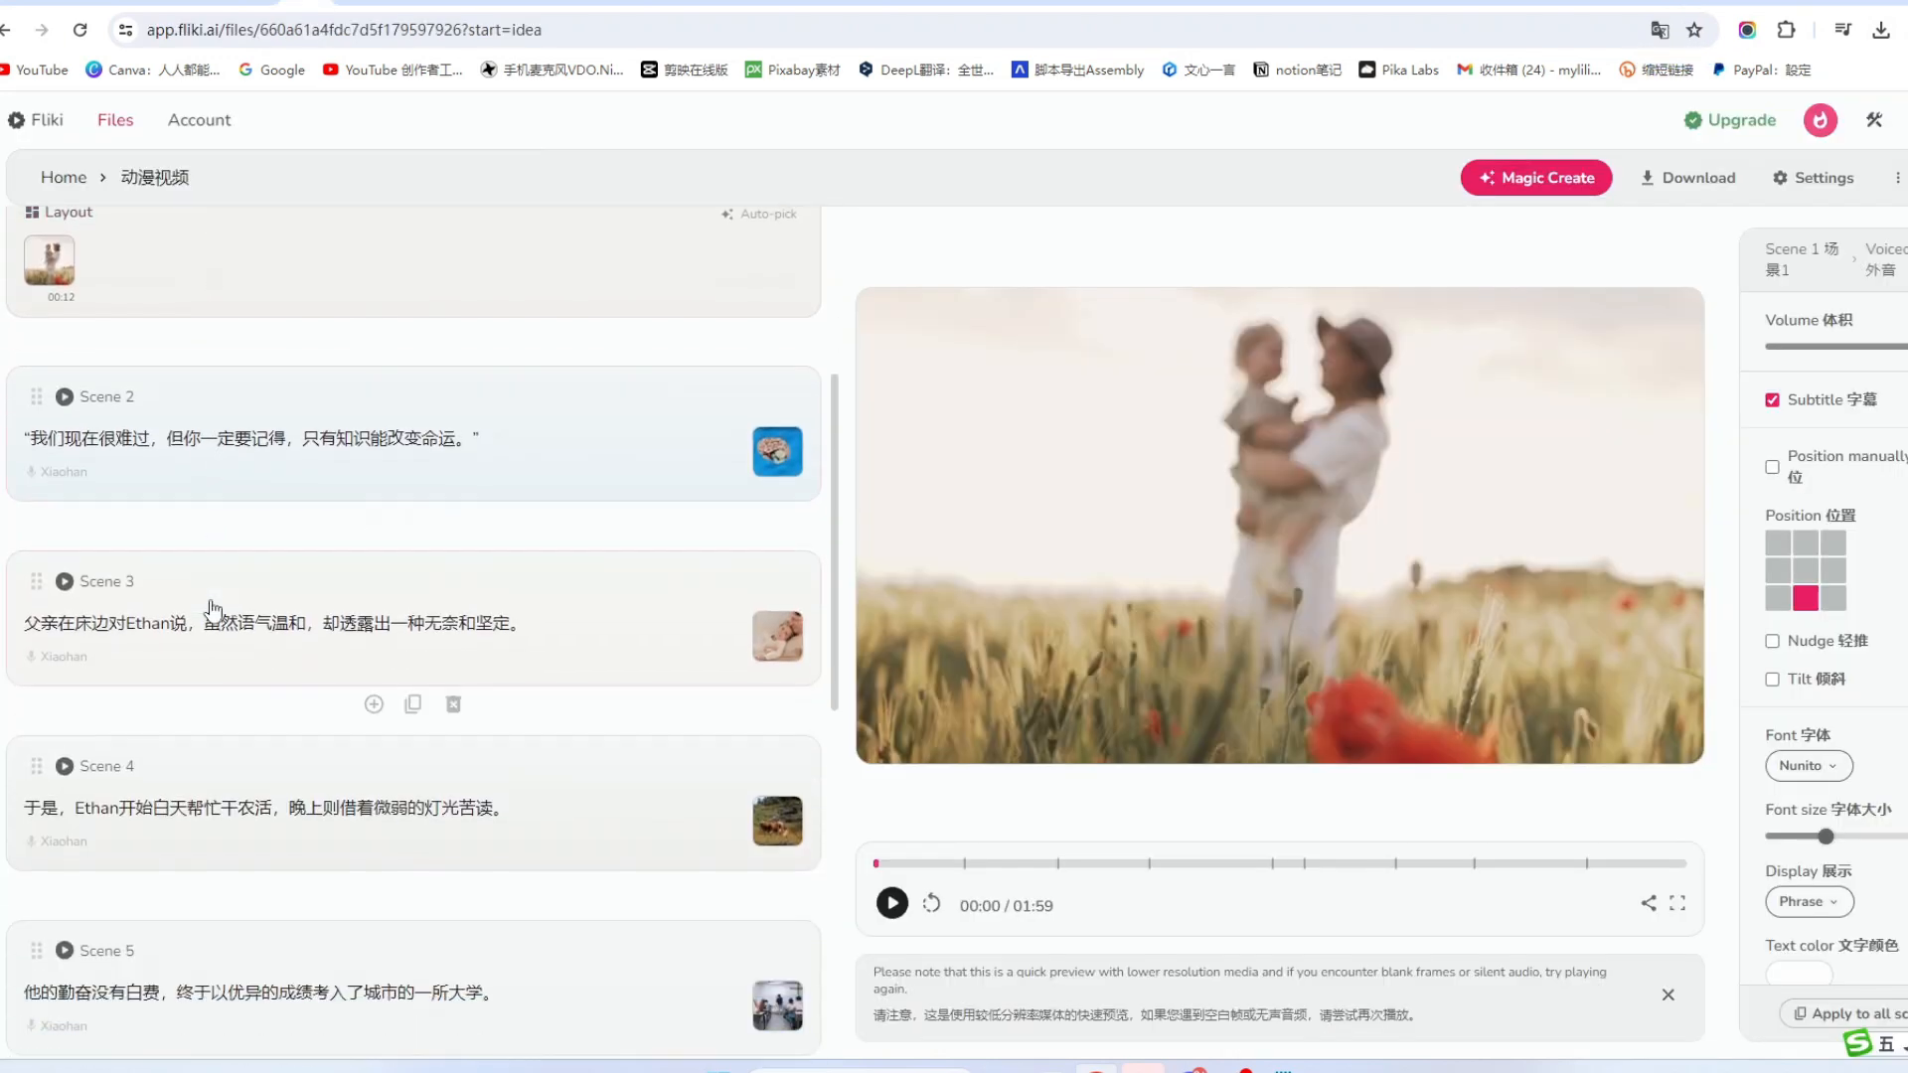
{"action": "scroll", "coordinate": [211, 608], "scroll_direction": "up", "scroll_amount": 3}
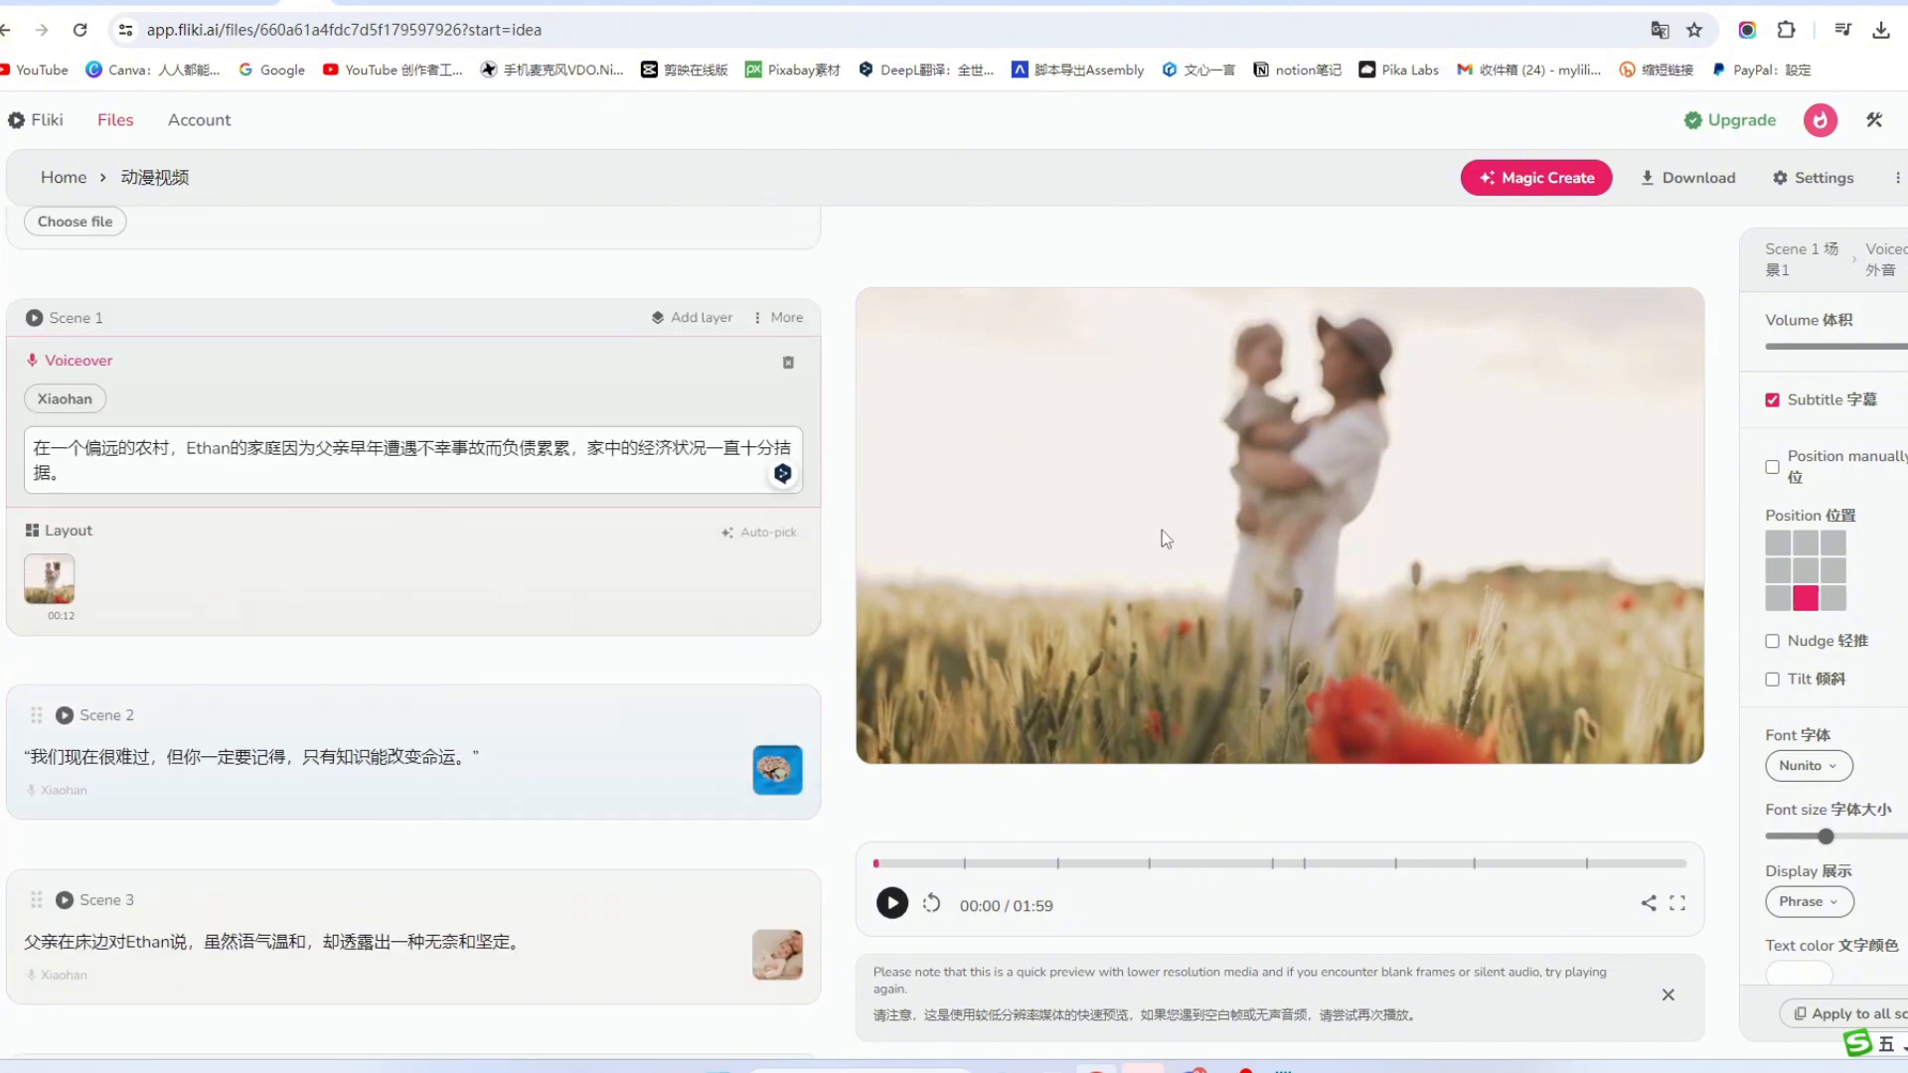
{"action": "scroll", "coordinate": [522, 705], "scroll_direction": "down", "scroll_amount": 5}
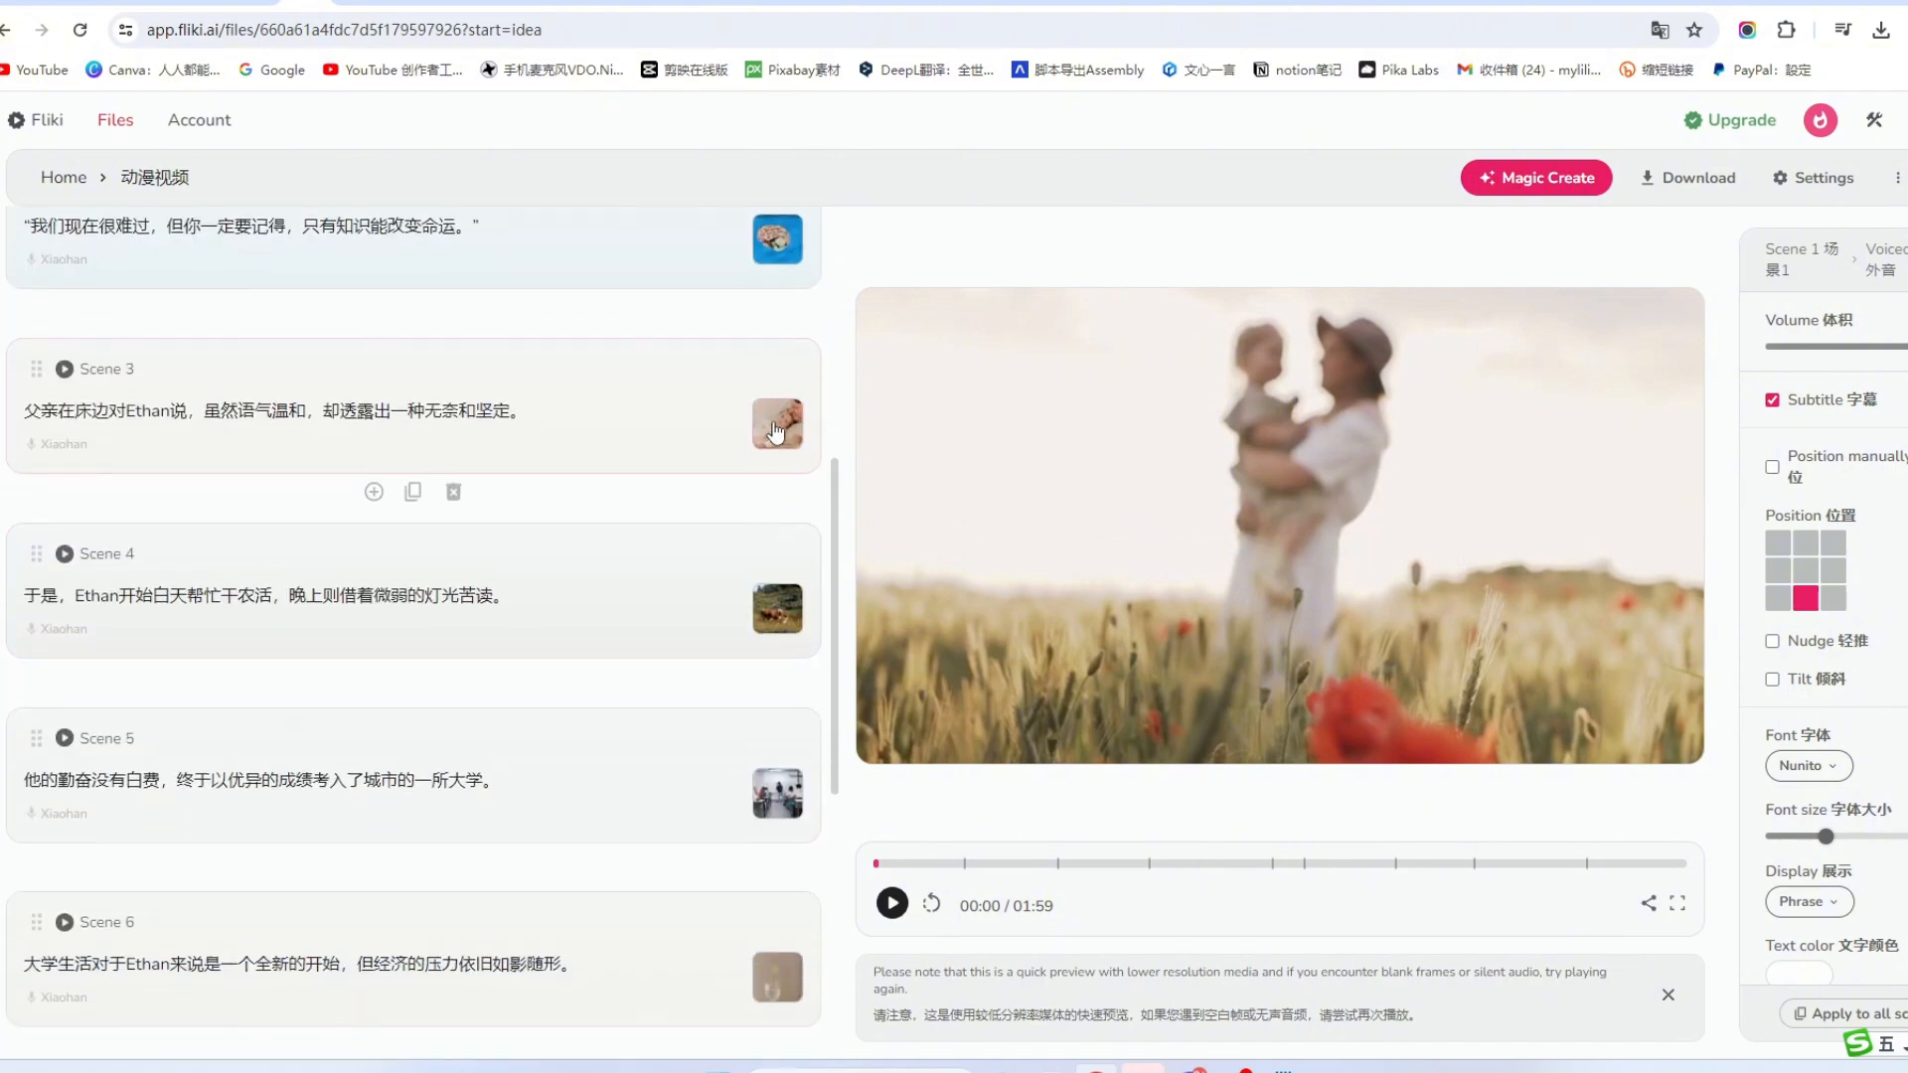
{"action": "scroll", "coordinate": [776, 430], "scroll_direction": "down", "scroll_amount": 5}
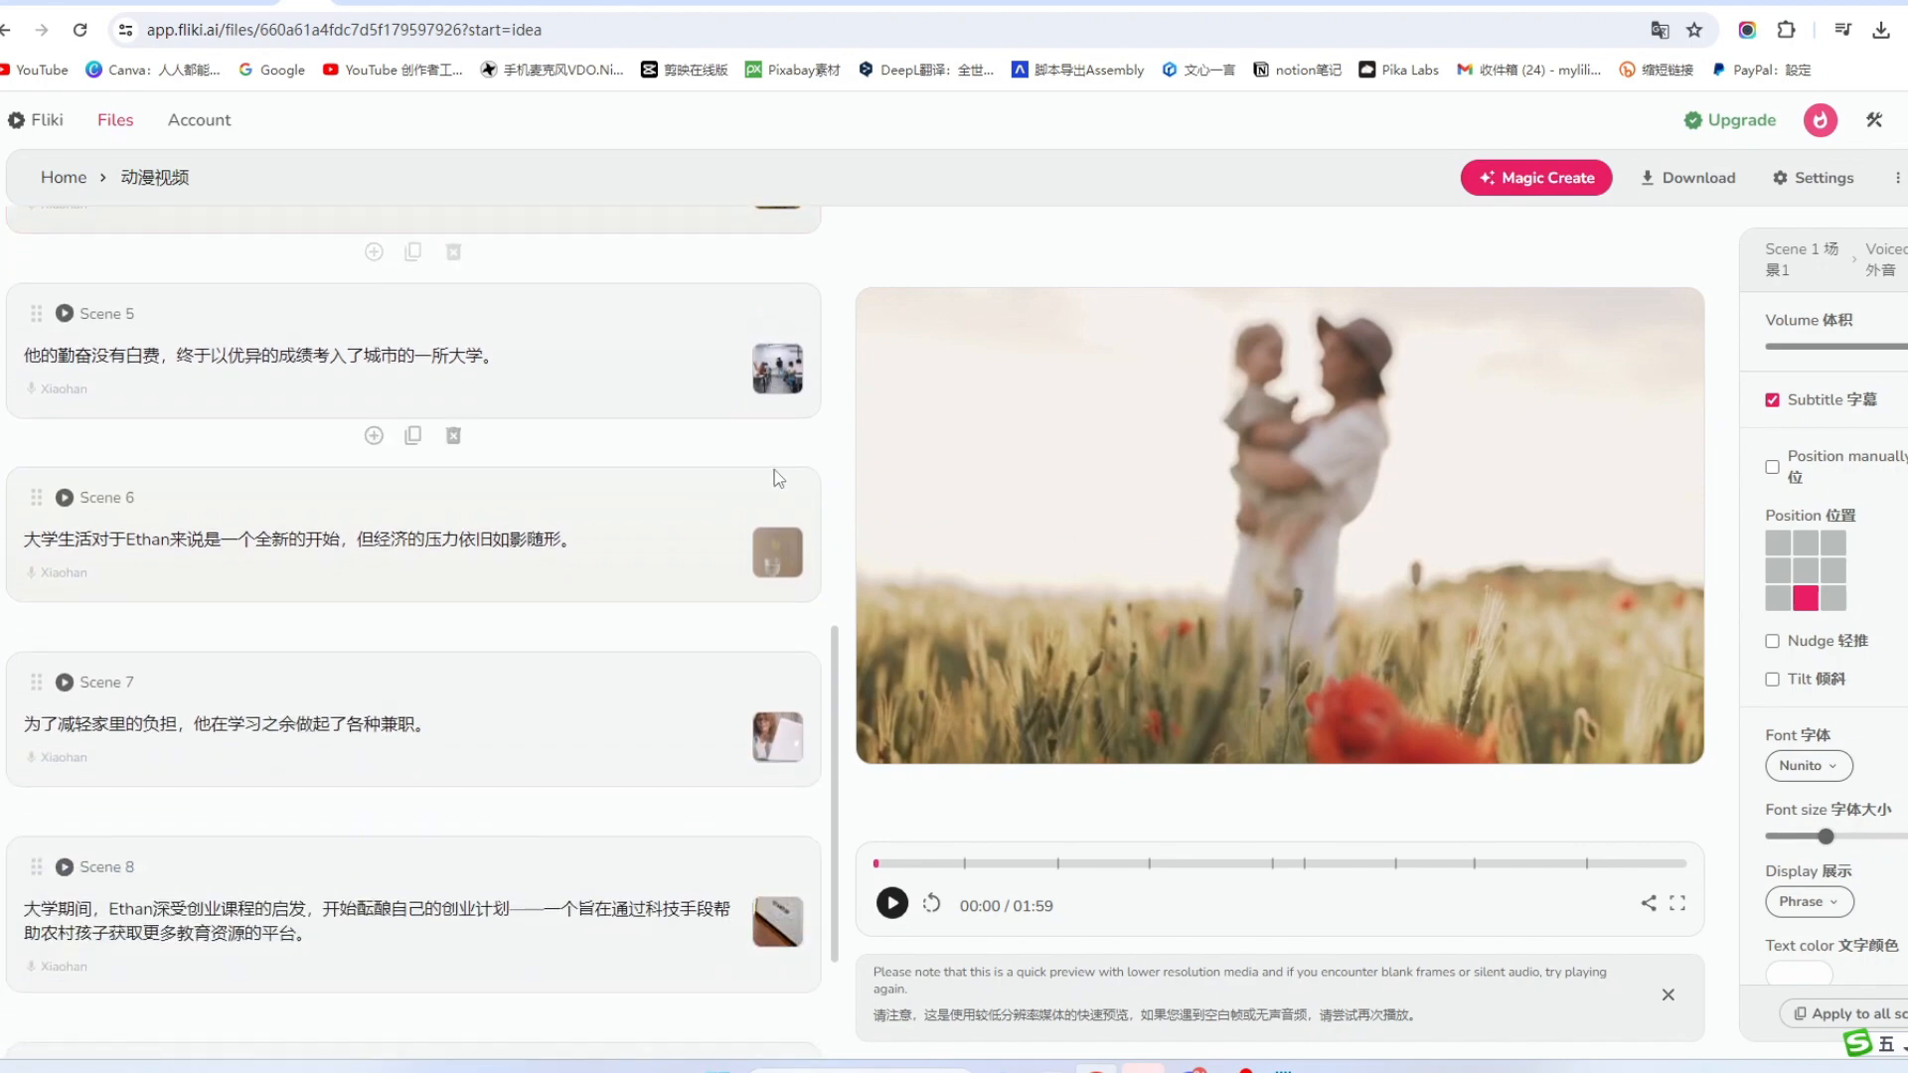
{"action": "scroll", "coordinate": [776, 477], "scroll_direction": "up", "scroll_amount": 6}
{"action": "scroll", "coordinate": [776, 528], "scroll_direction": "down", "scroll_amount": 8}
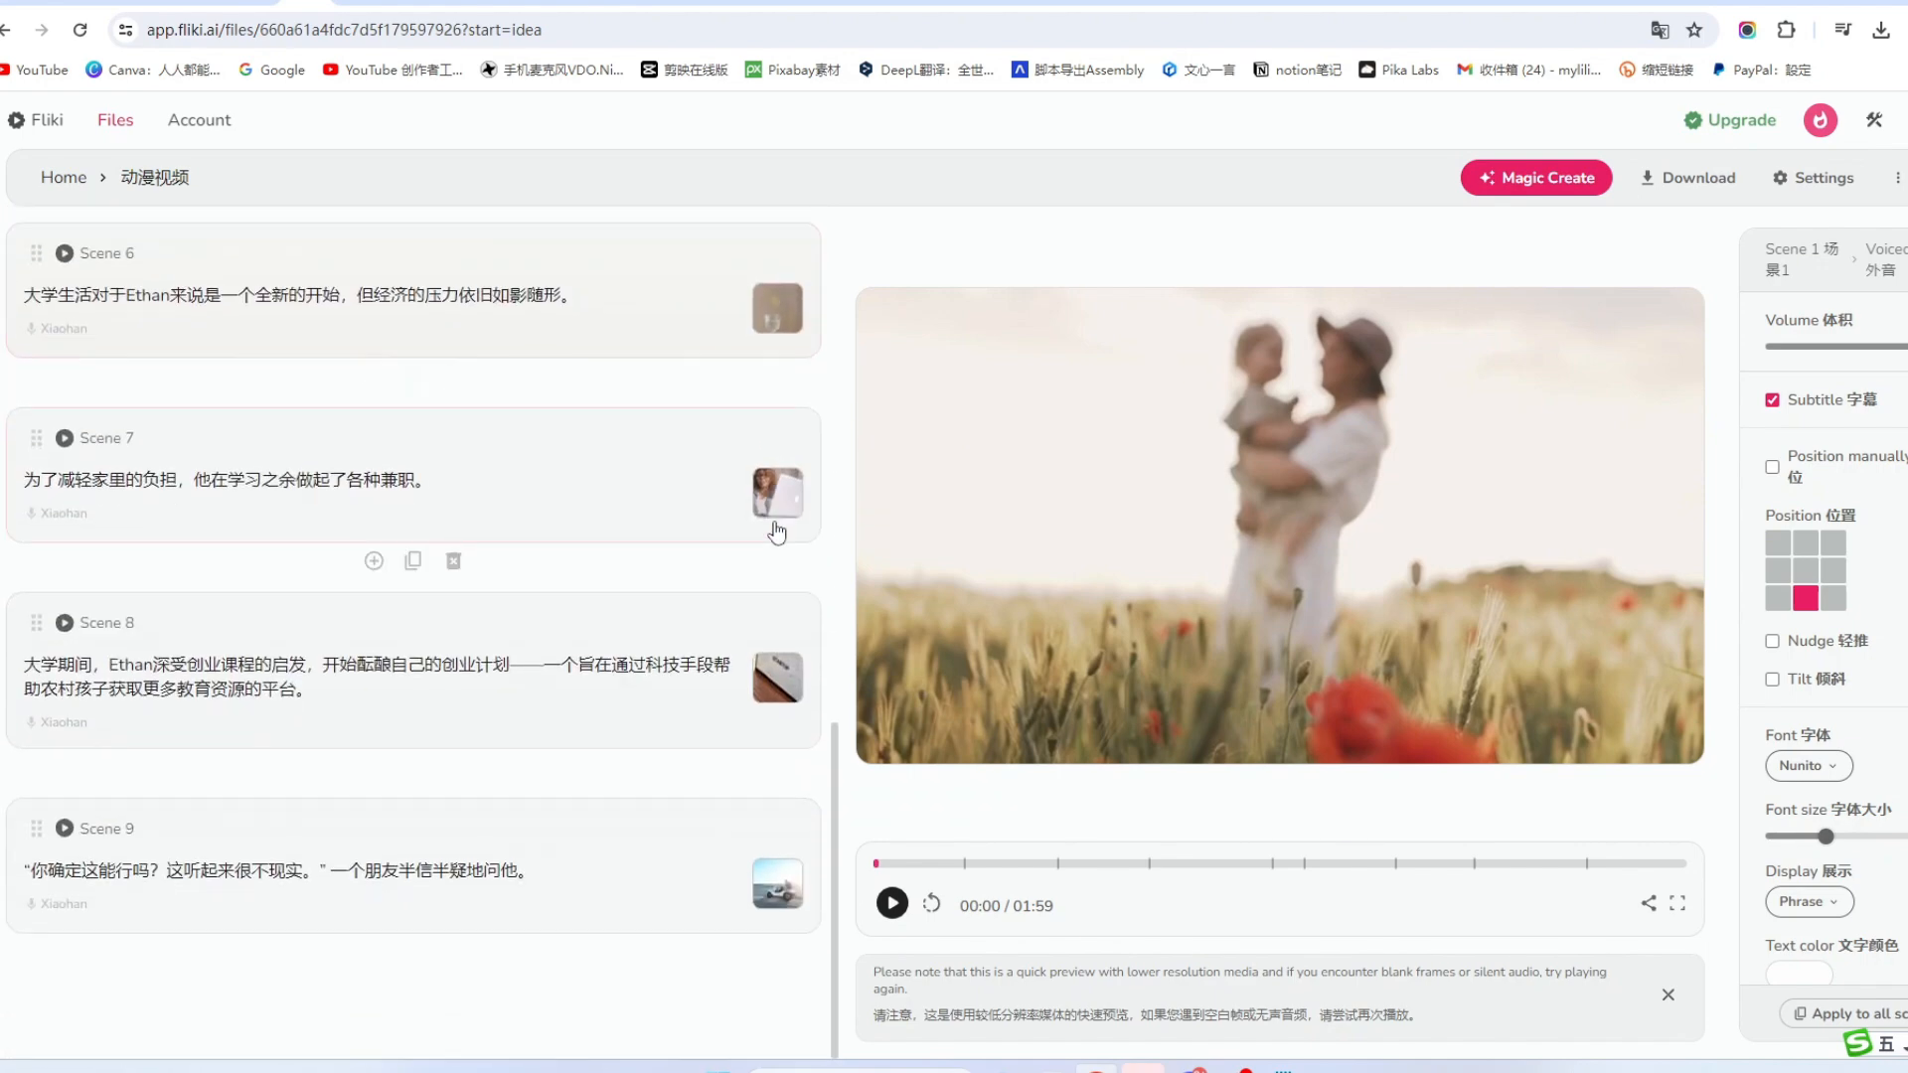
{"action": "scroll", "coordinate": [776, 527], "scroll_direction": "up", "scroll_amount": 12}
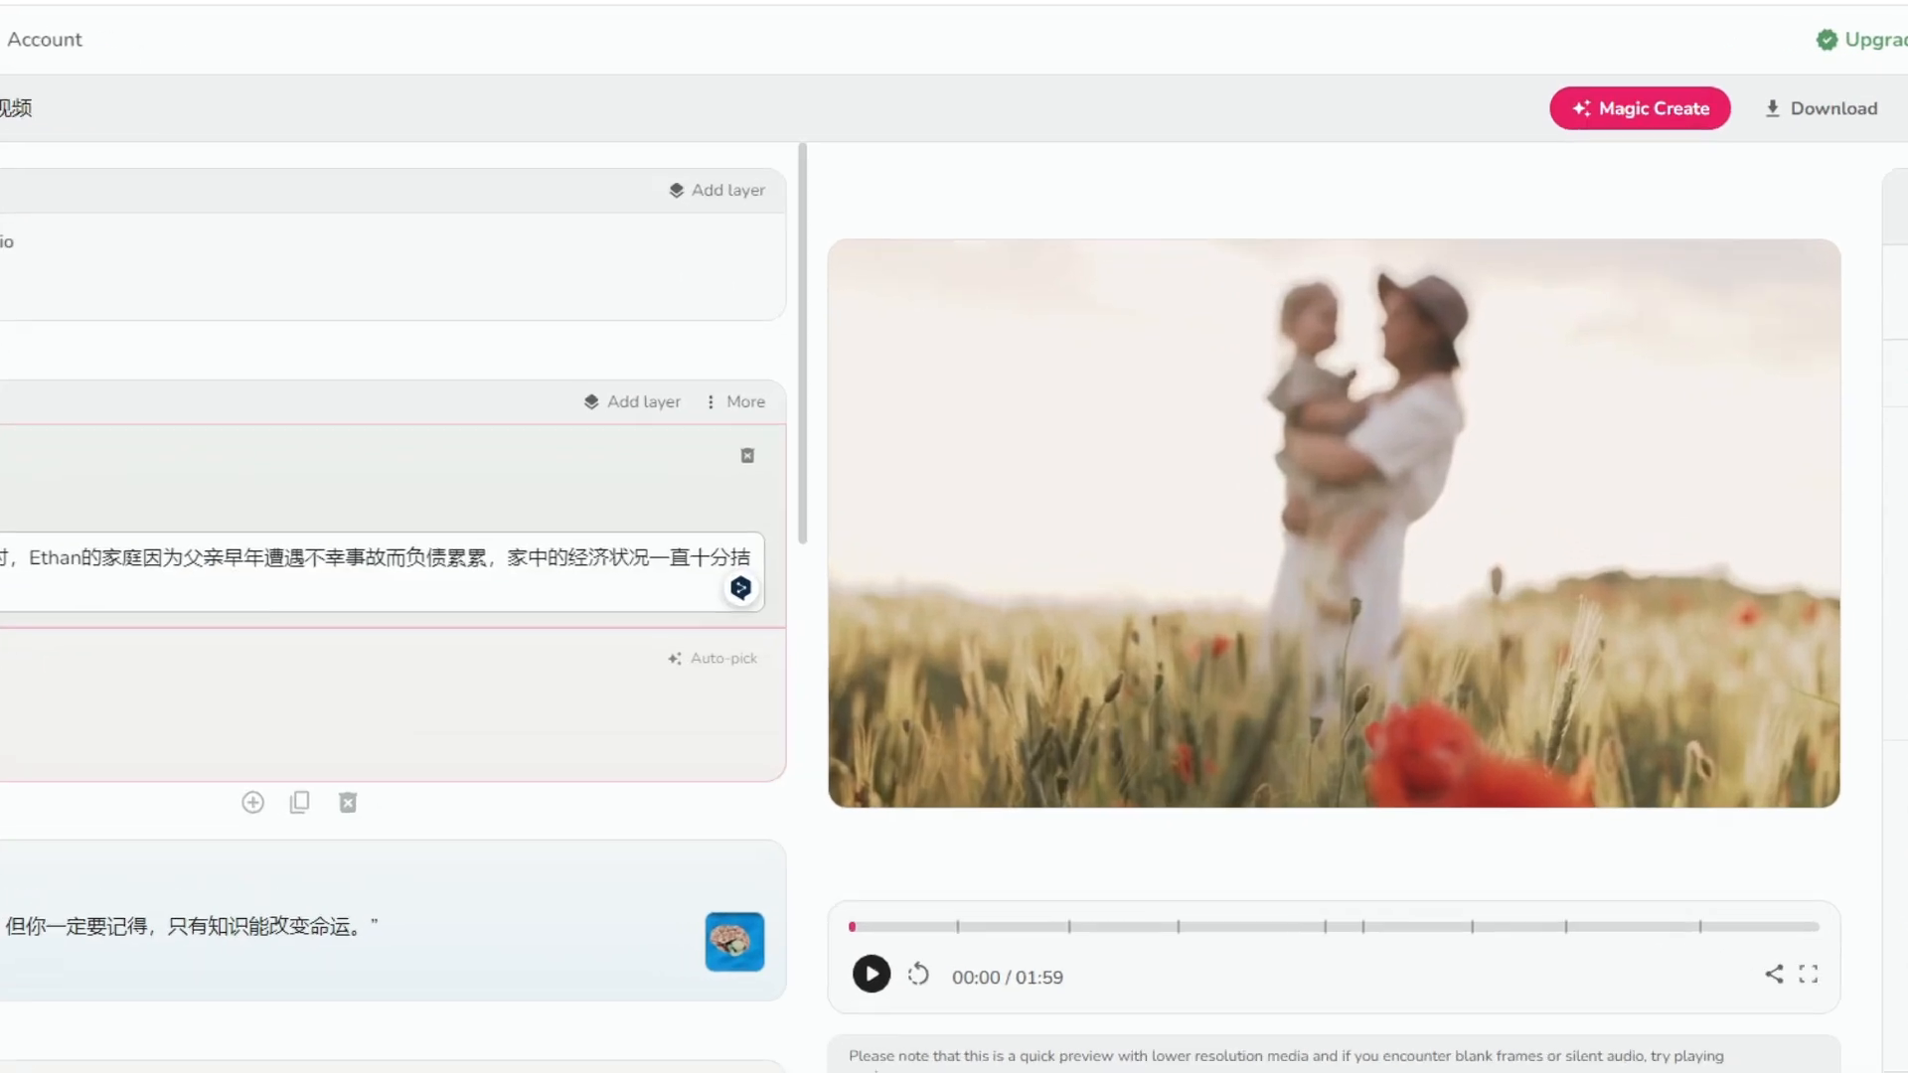
Step: Replace Scene 1's stock media with the uploaded rural farmhouse video from the personal library
{"action": "left_click", "coordinate": [60, 696]}
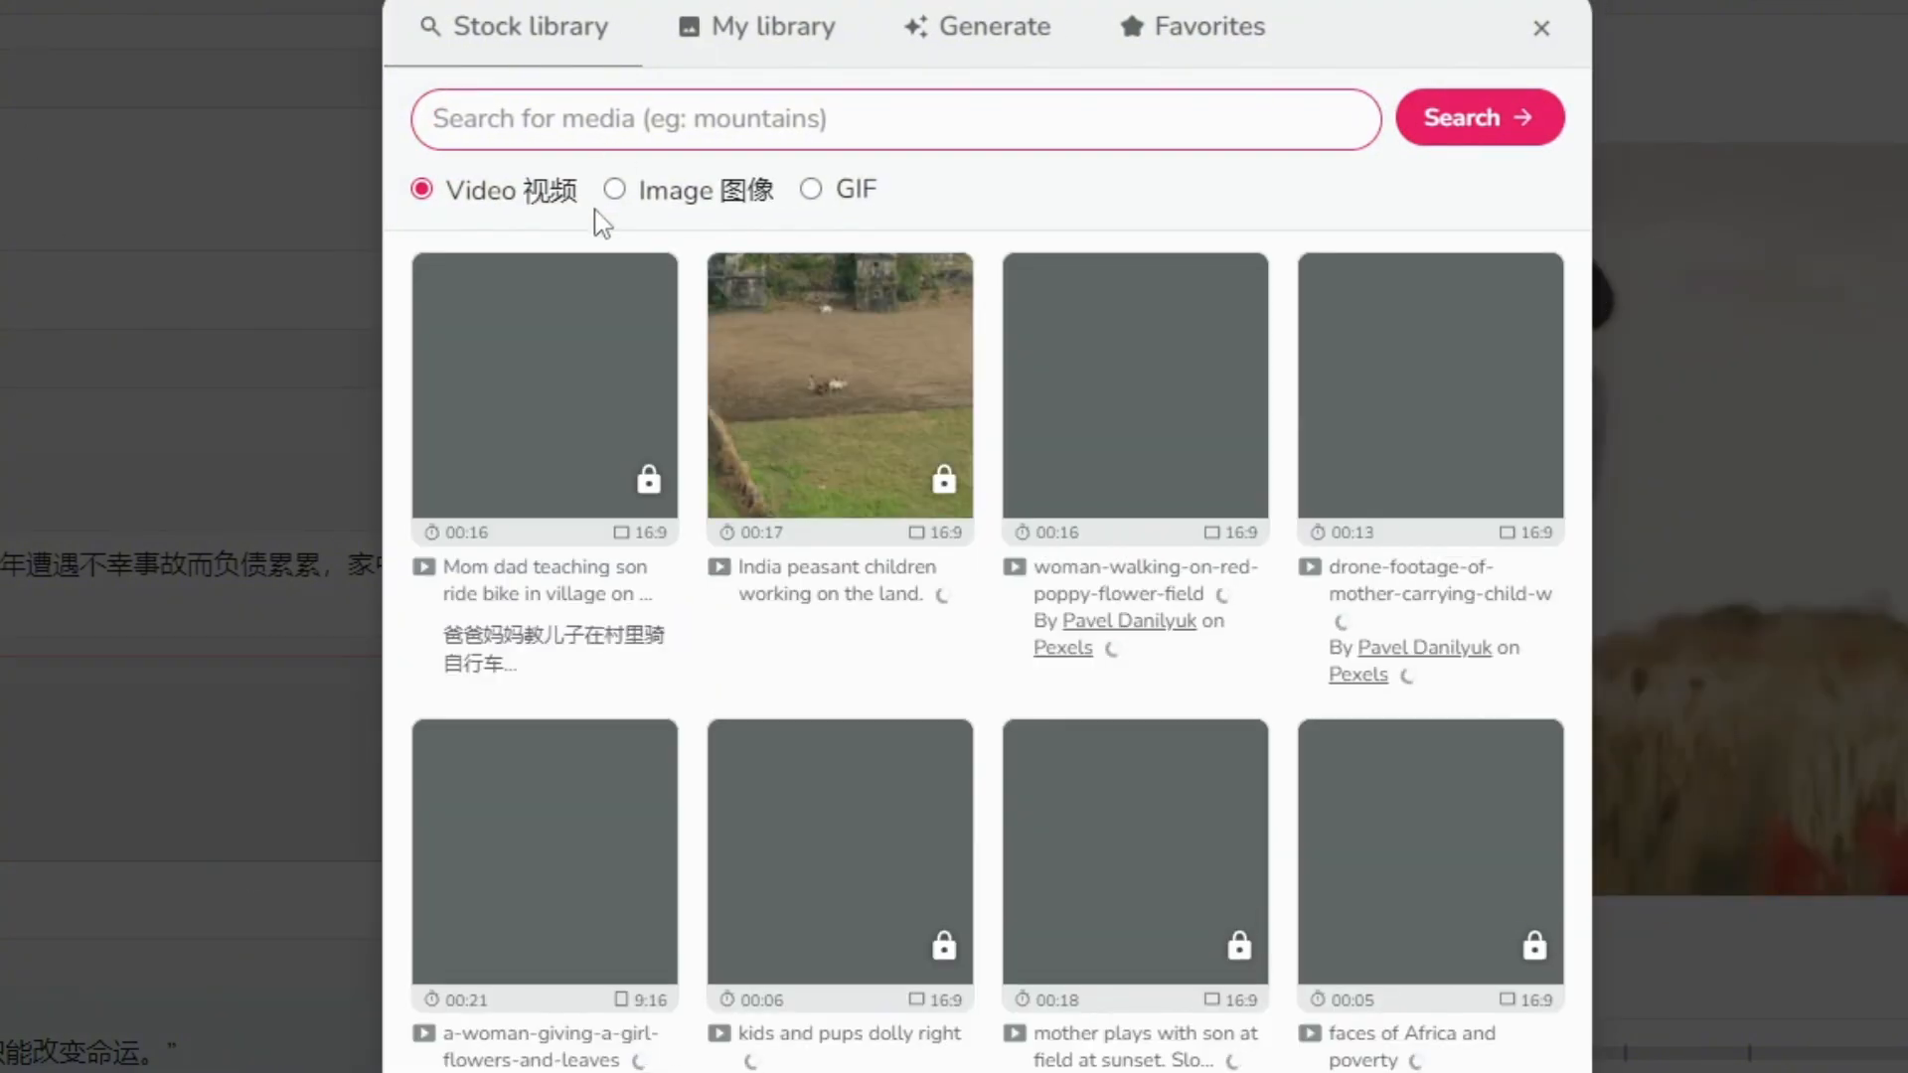
{"action": "left_click", "coordinate": [785, 34]}
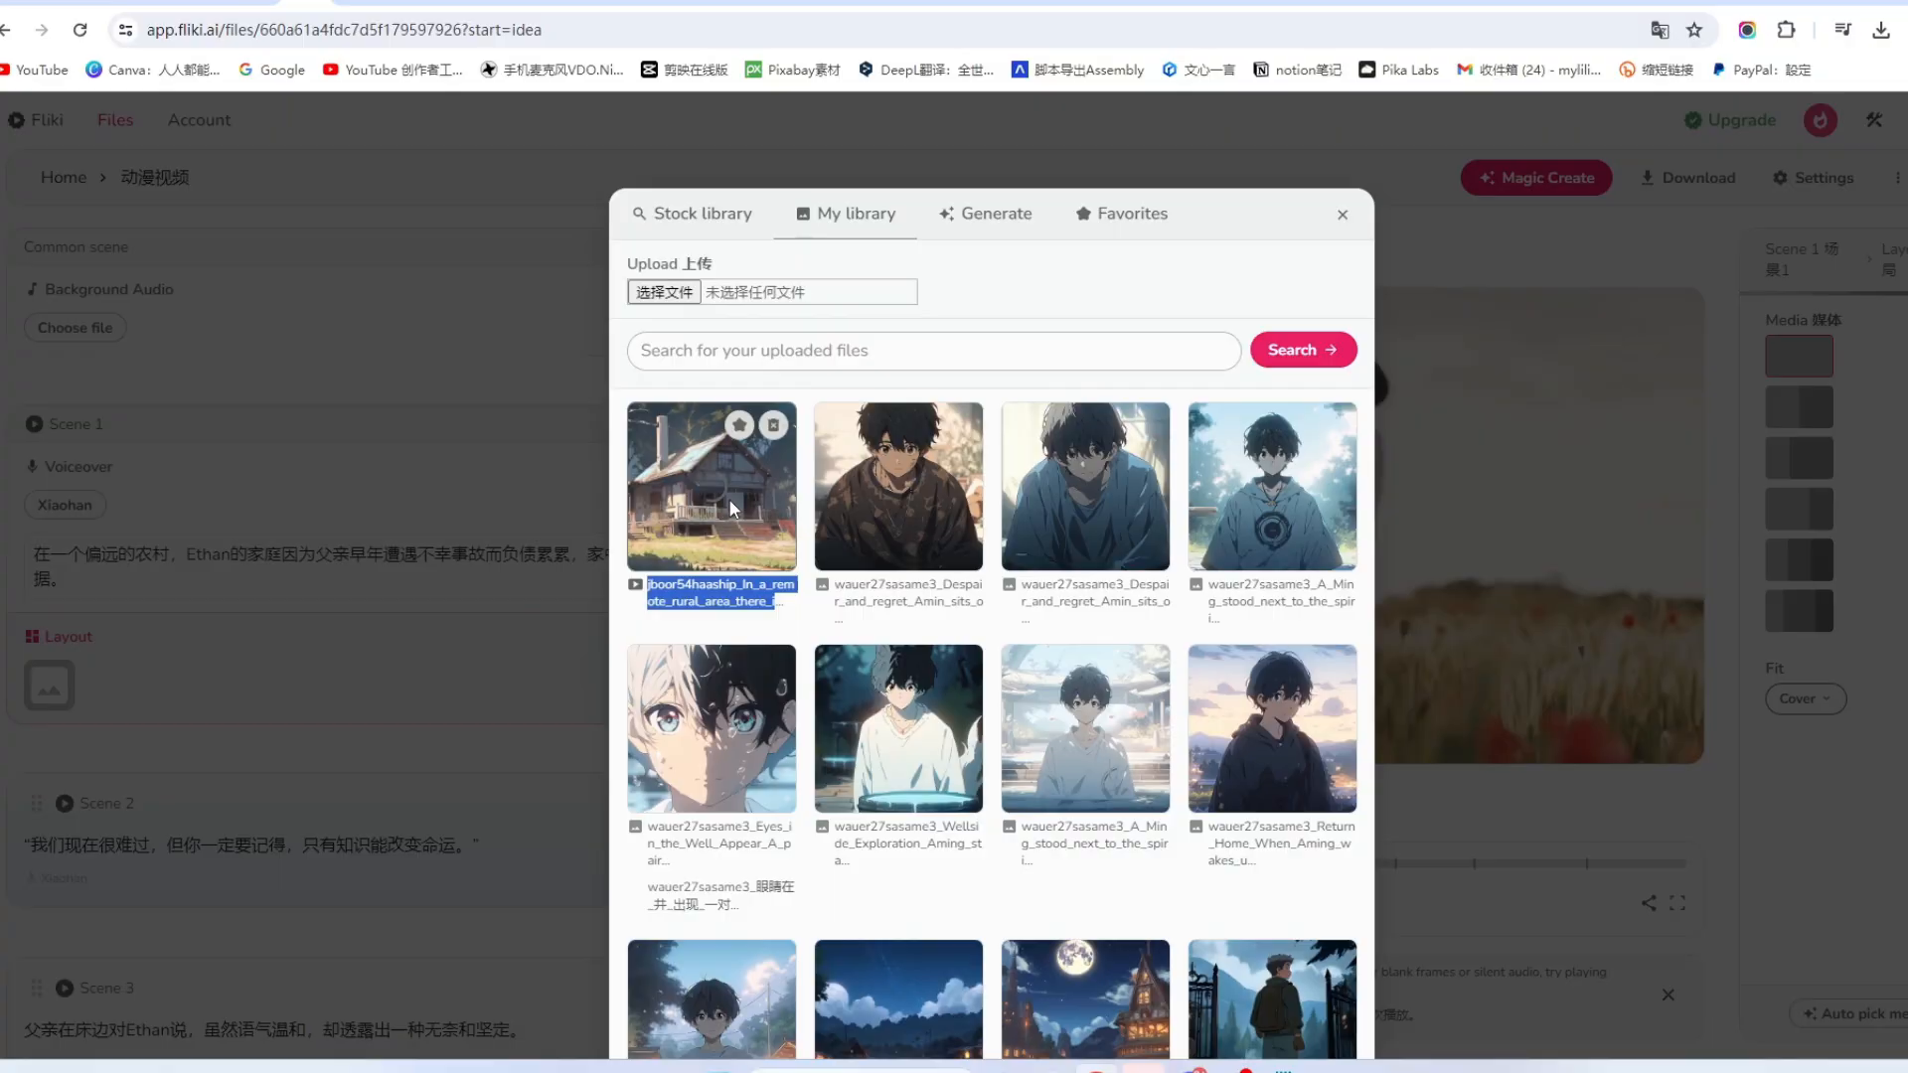
{"action": "left_click", "coordinate": [729, 495]}
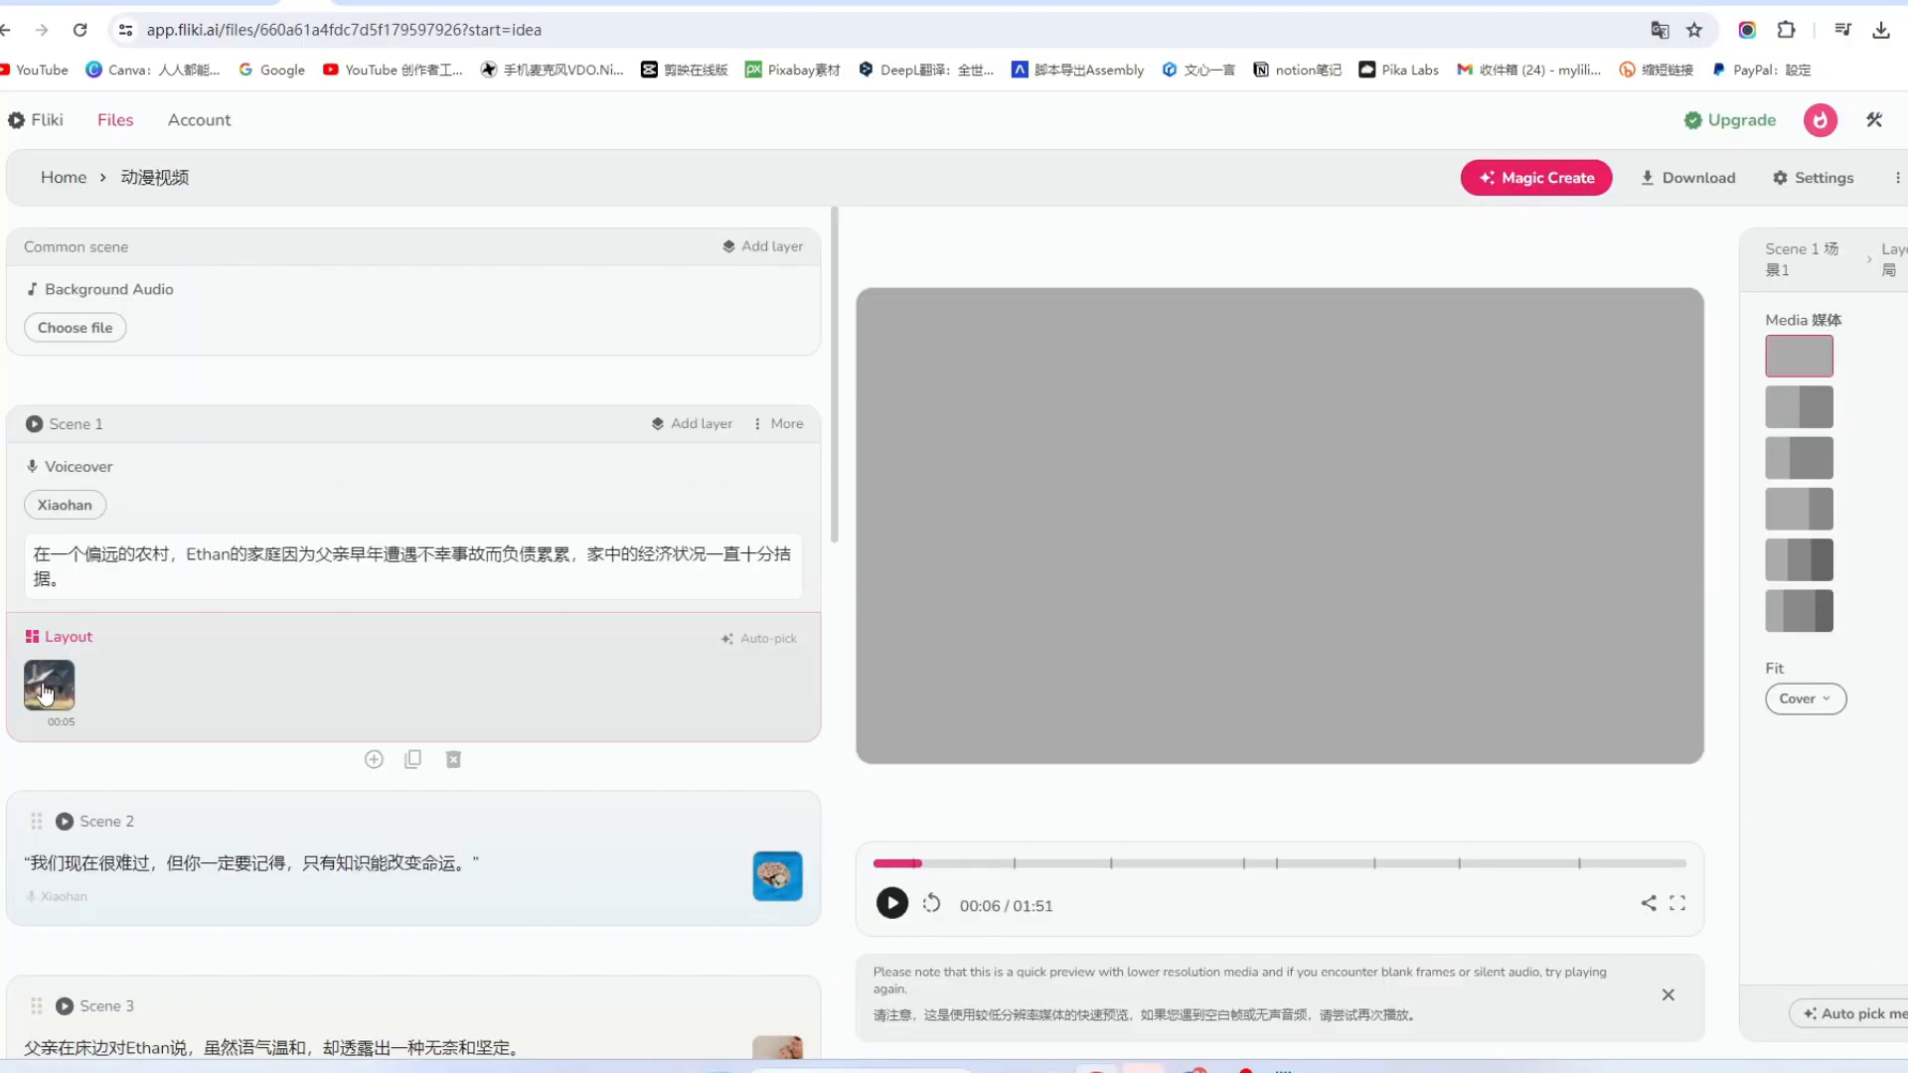
{"action": "scroll", "coordinate": [141, 653], "scroll_direction": "down", "scroll_amount": 4}
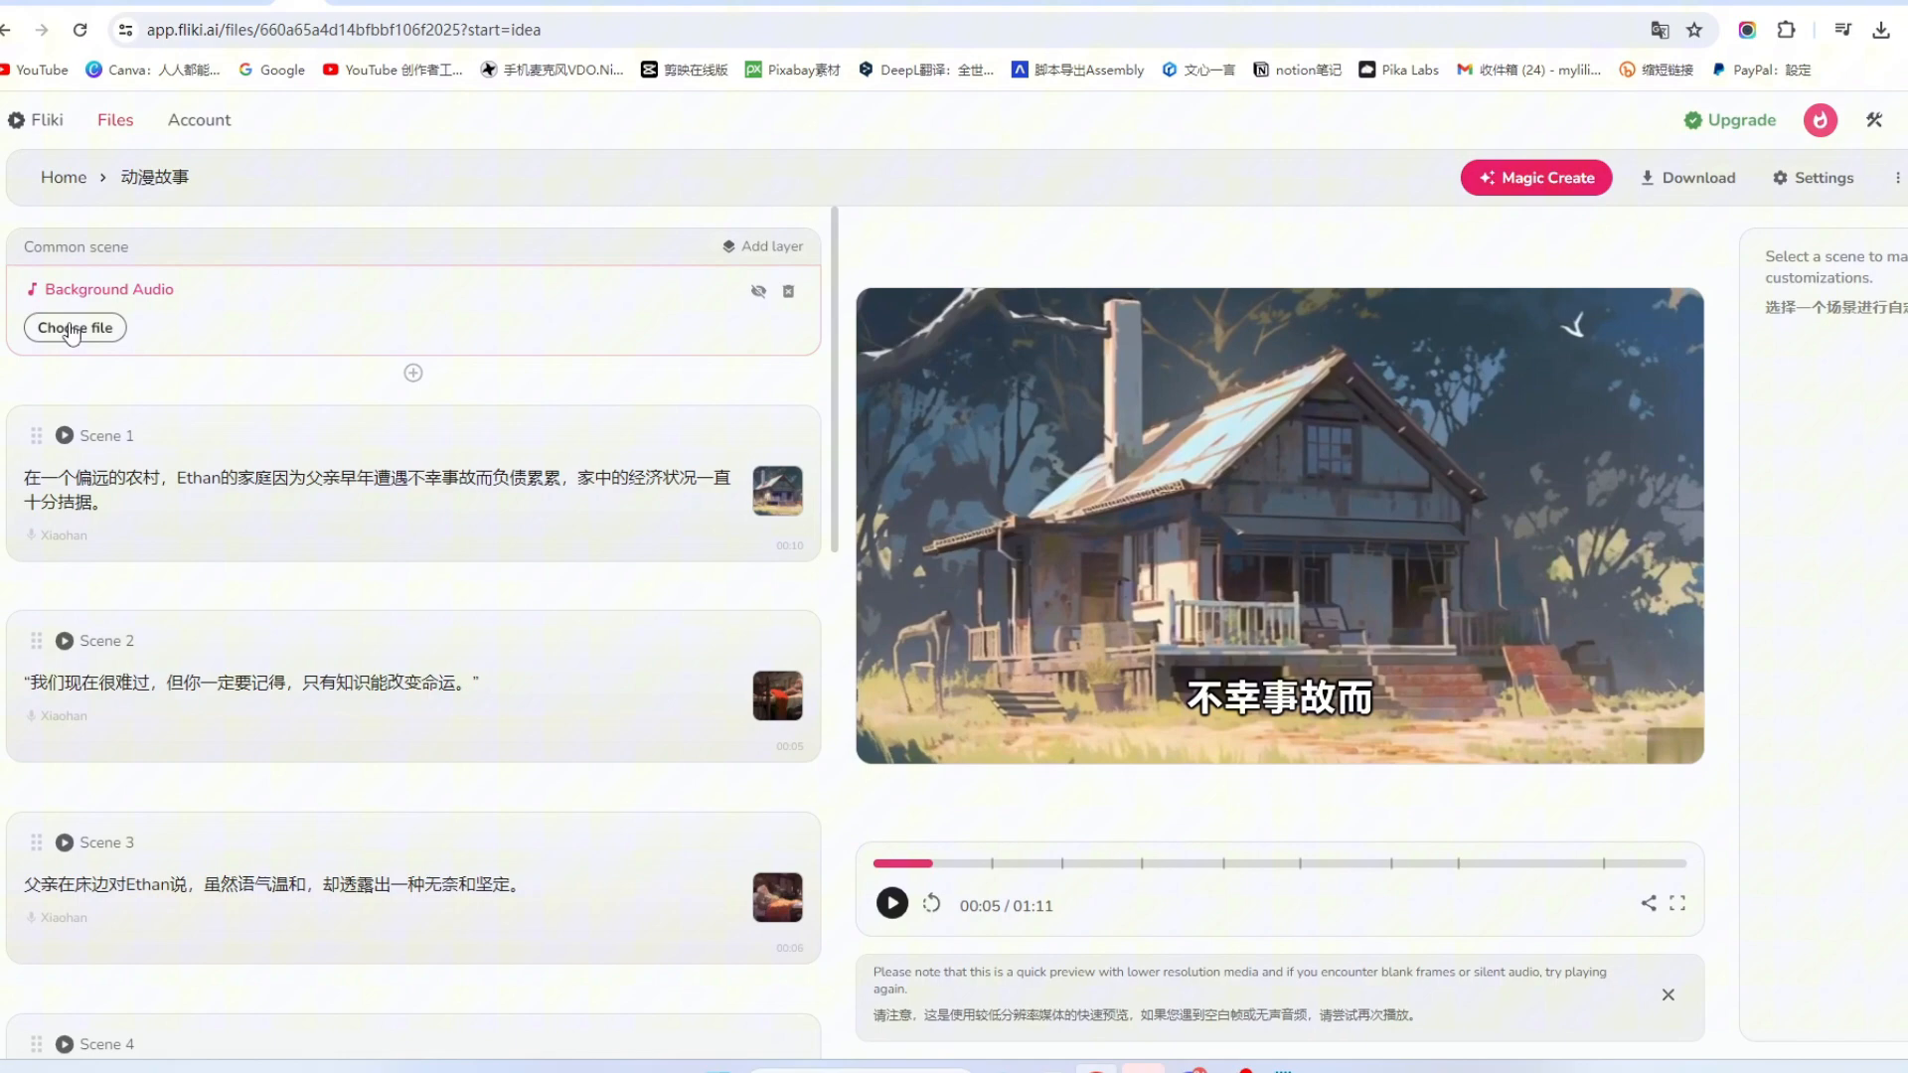
Step: Upload the "Create music for Ethans story" file as the background audio of the 动漫故事 project
{"action": "left_click", "coordinate": [72, 326]}
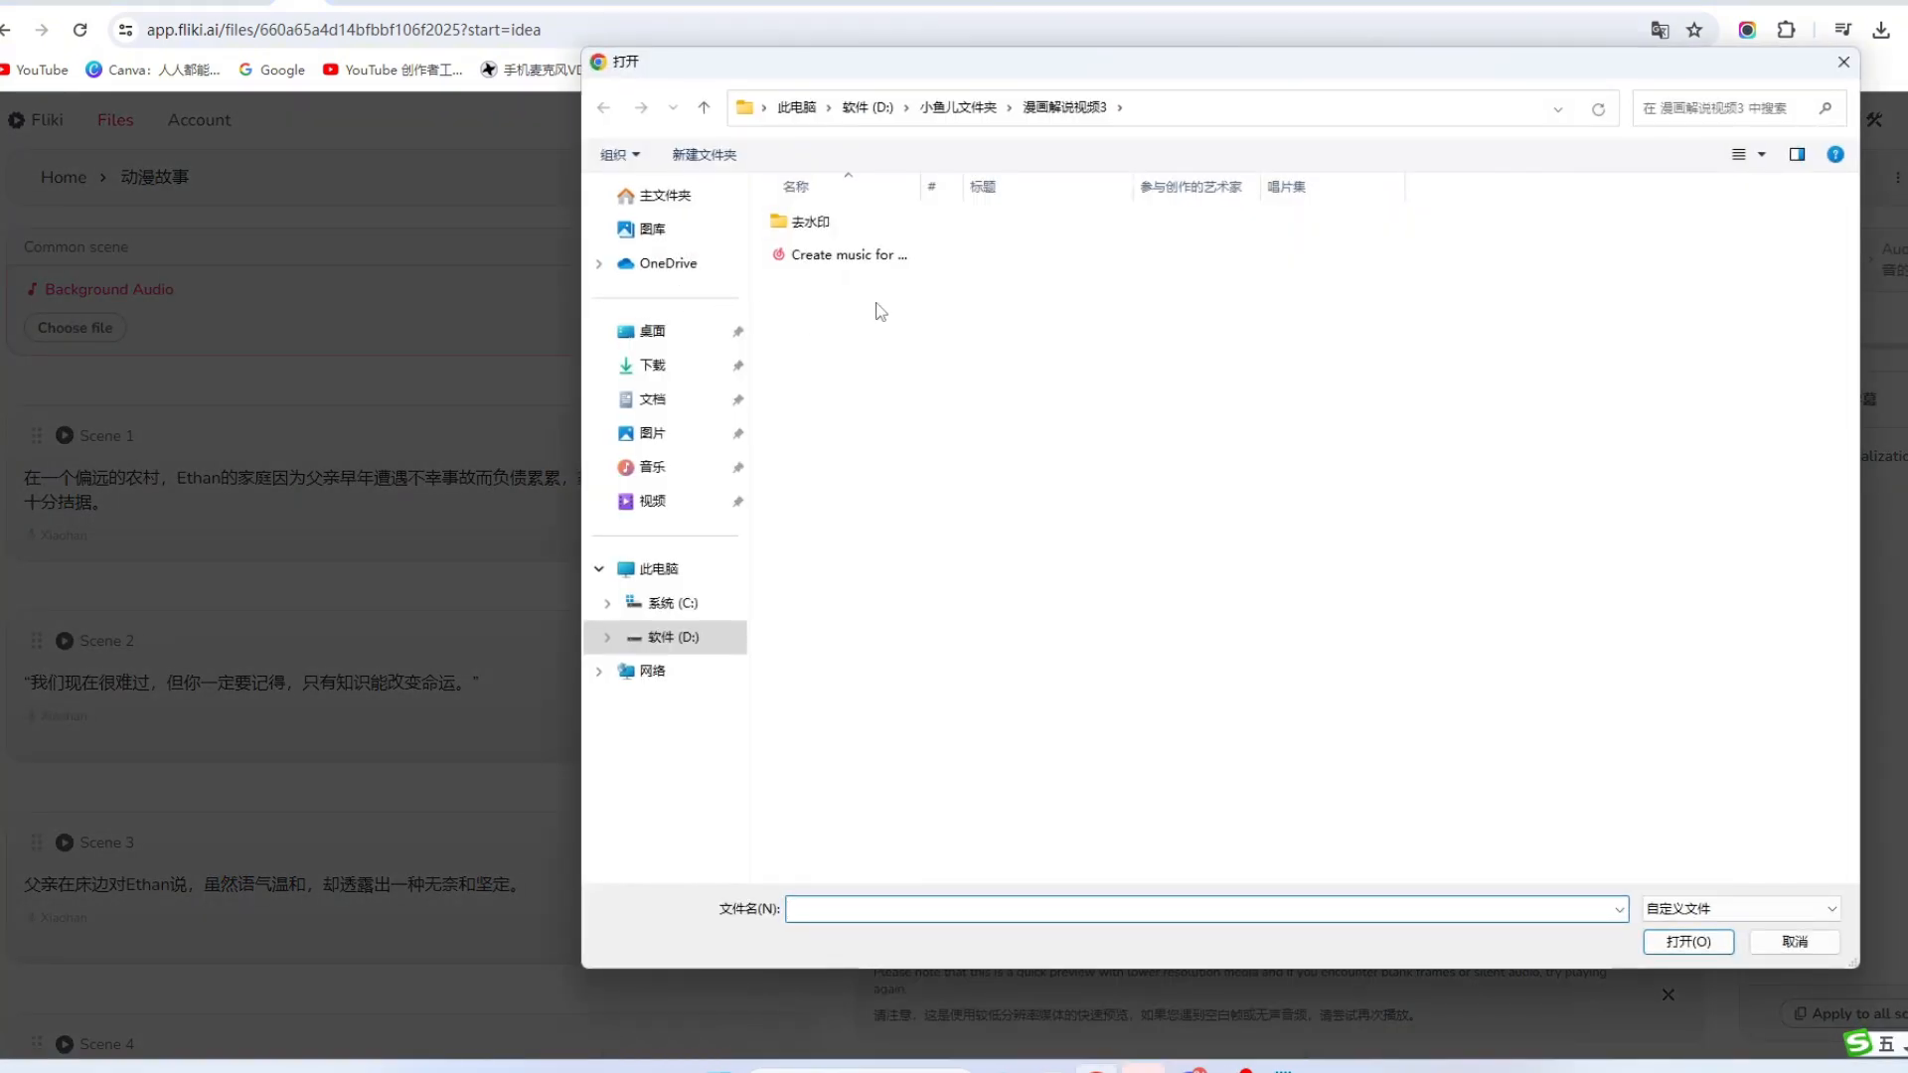
{"action": "left_click", "coordinate": [845, 255]}
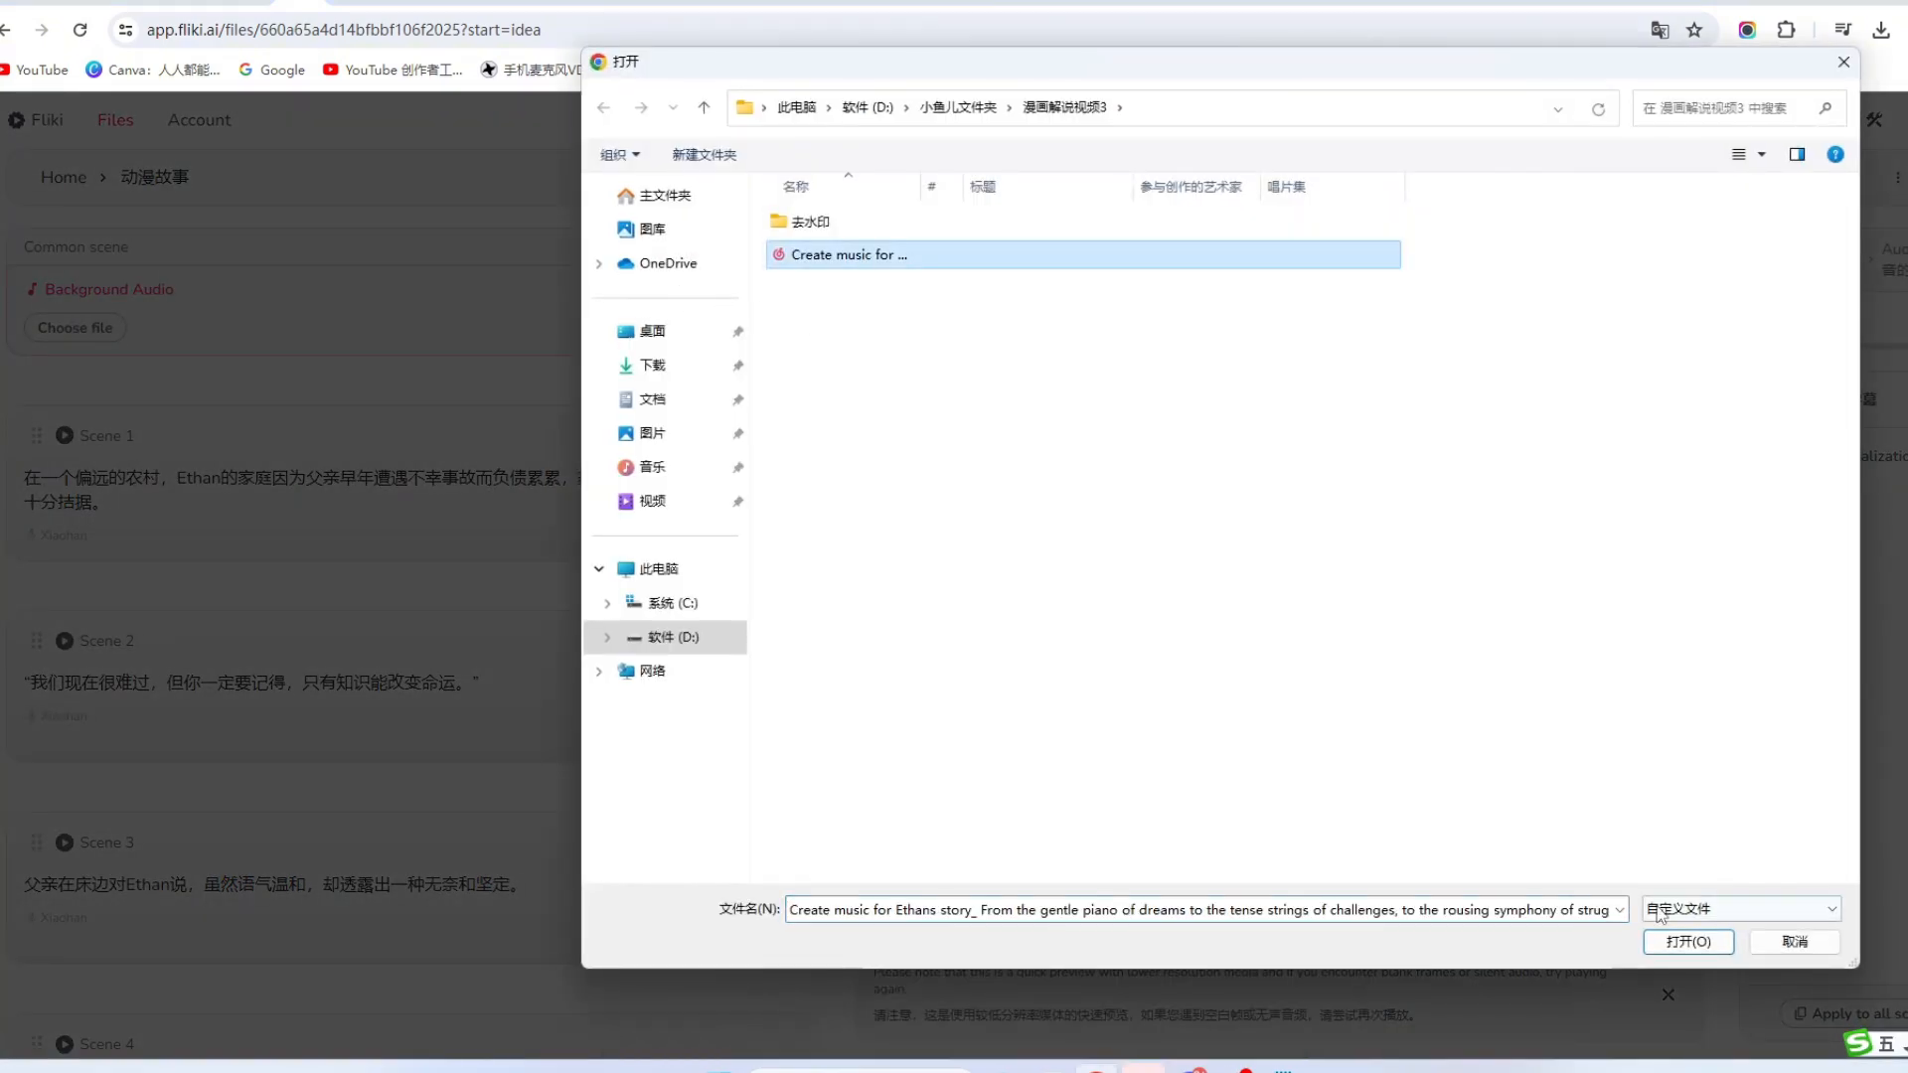
{"action": "left_click", "coordinate": [1688, 941]}
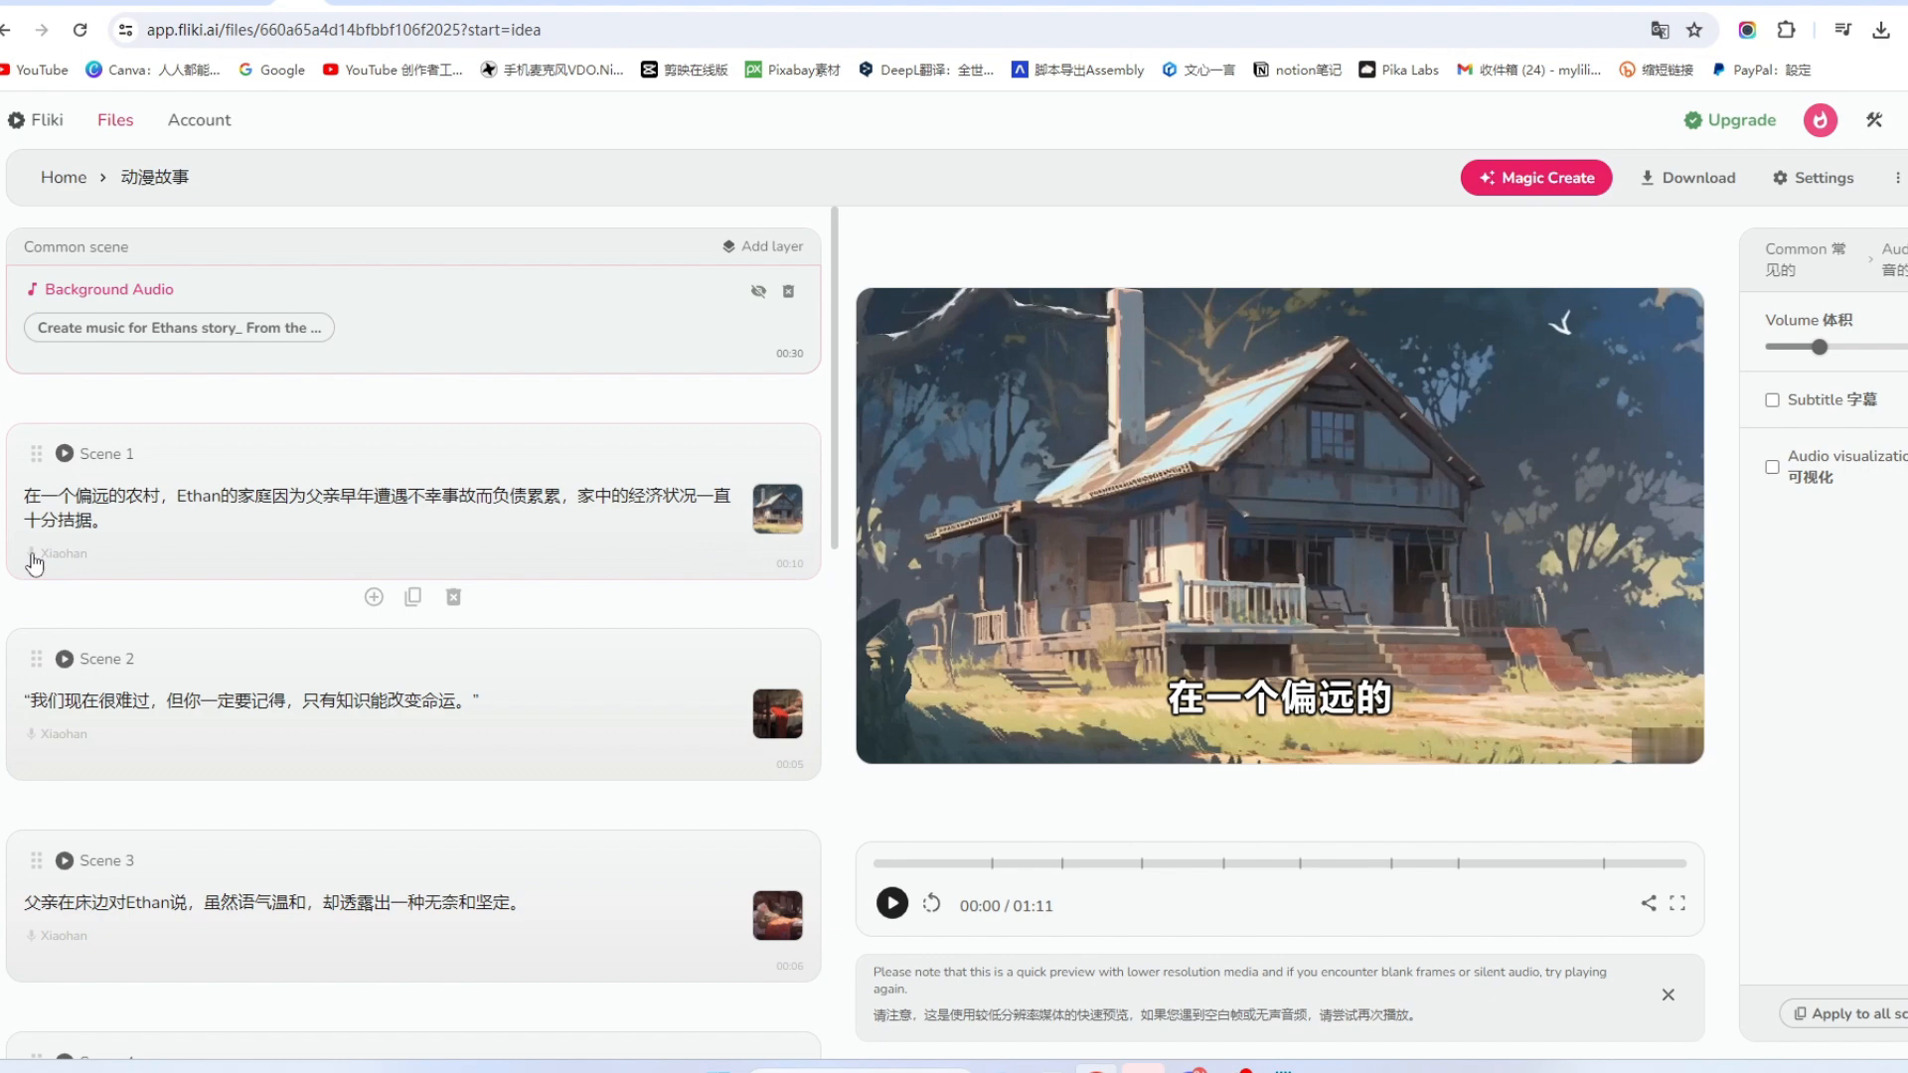
Step: Change Scene 1's voiceover to the standard Mandarin voice Yunfeng and apply it to all scenes
{"action": "left_click", "coordinate": [35, 561]}
{"action": "left_click", "coordinate": [57, 524]}
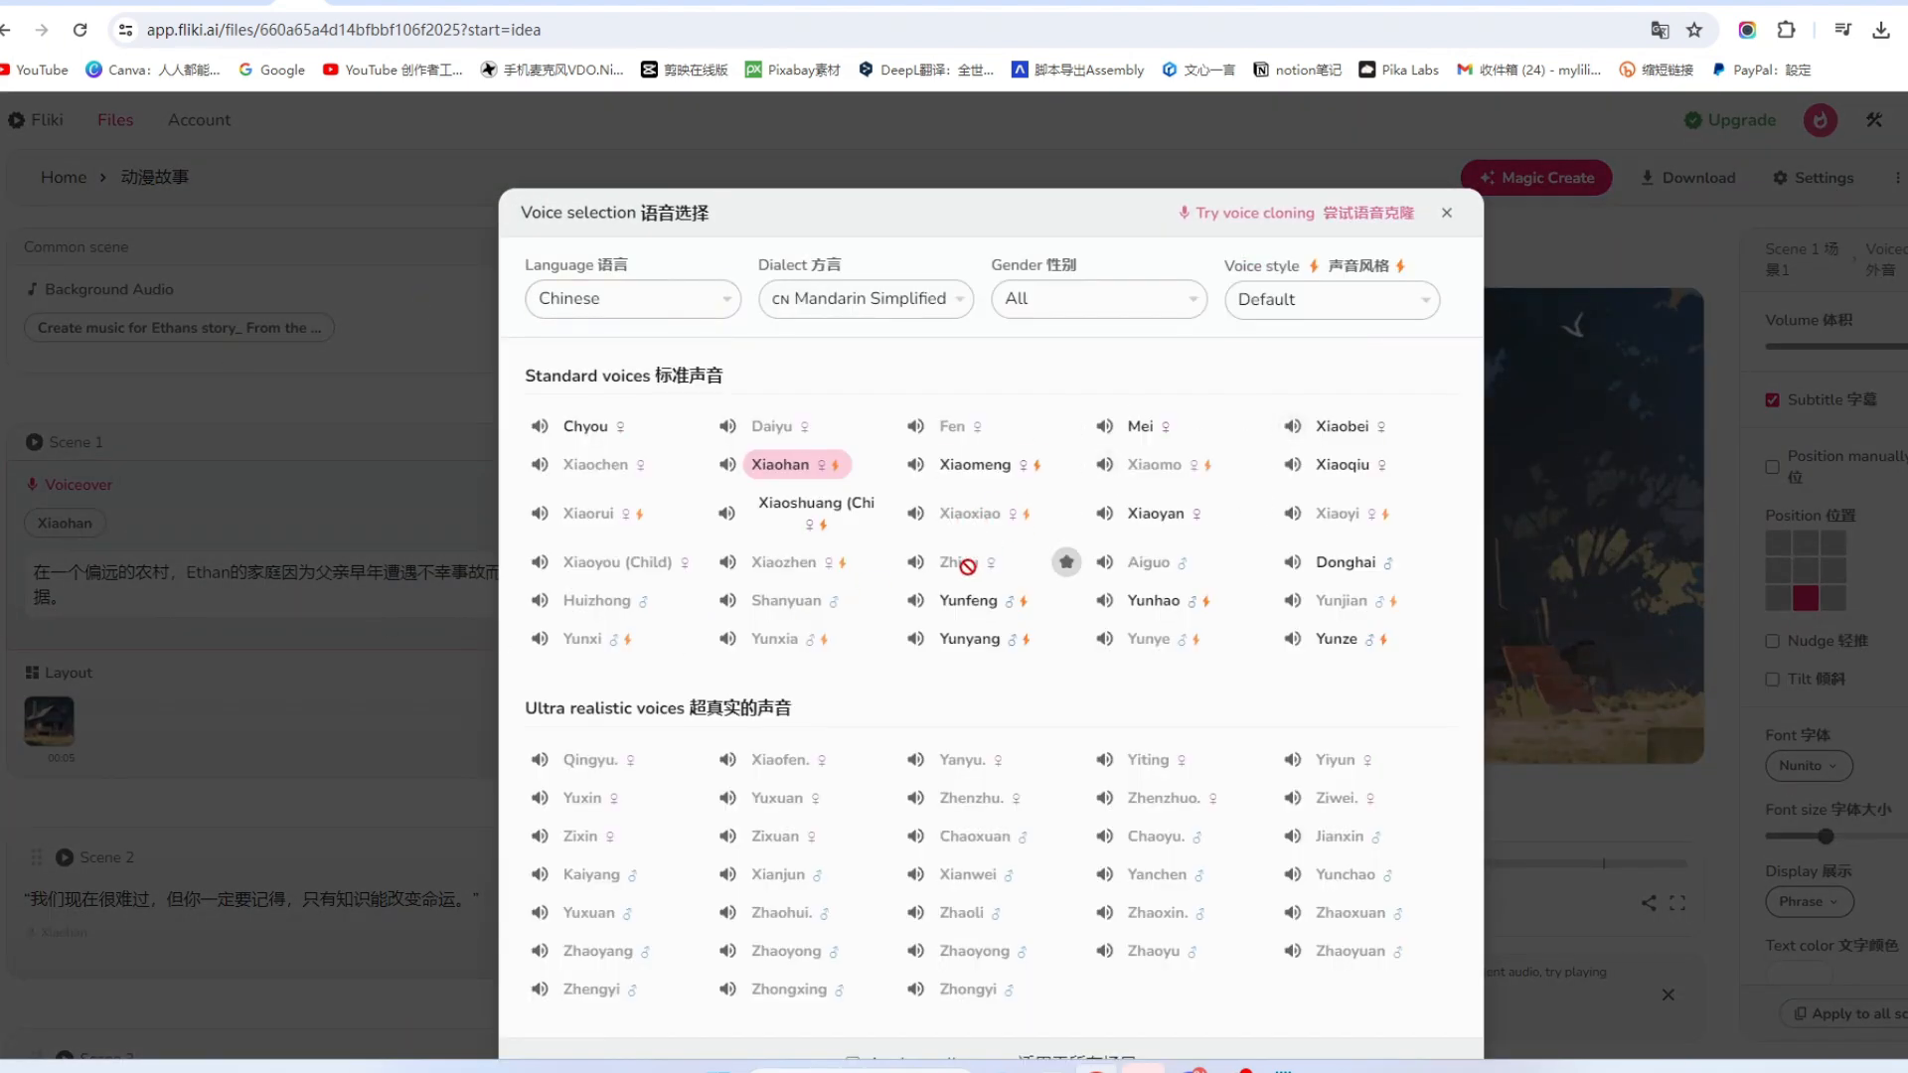
{"action": "scroll", "coordinate": [983, 556], "scroll_direction": "down", "scroll_amount": 2}
{"action": "left_click", "coordinate": [969, 418]}
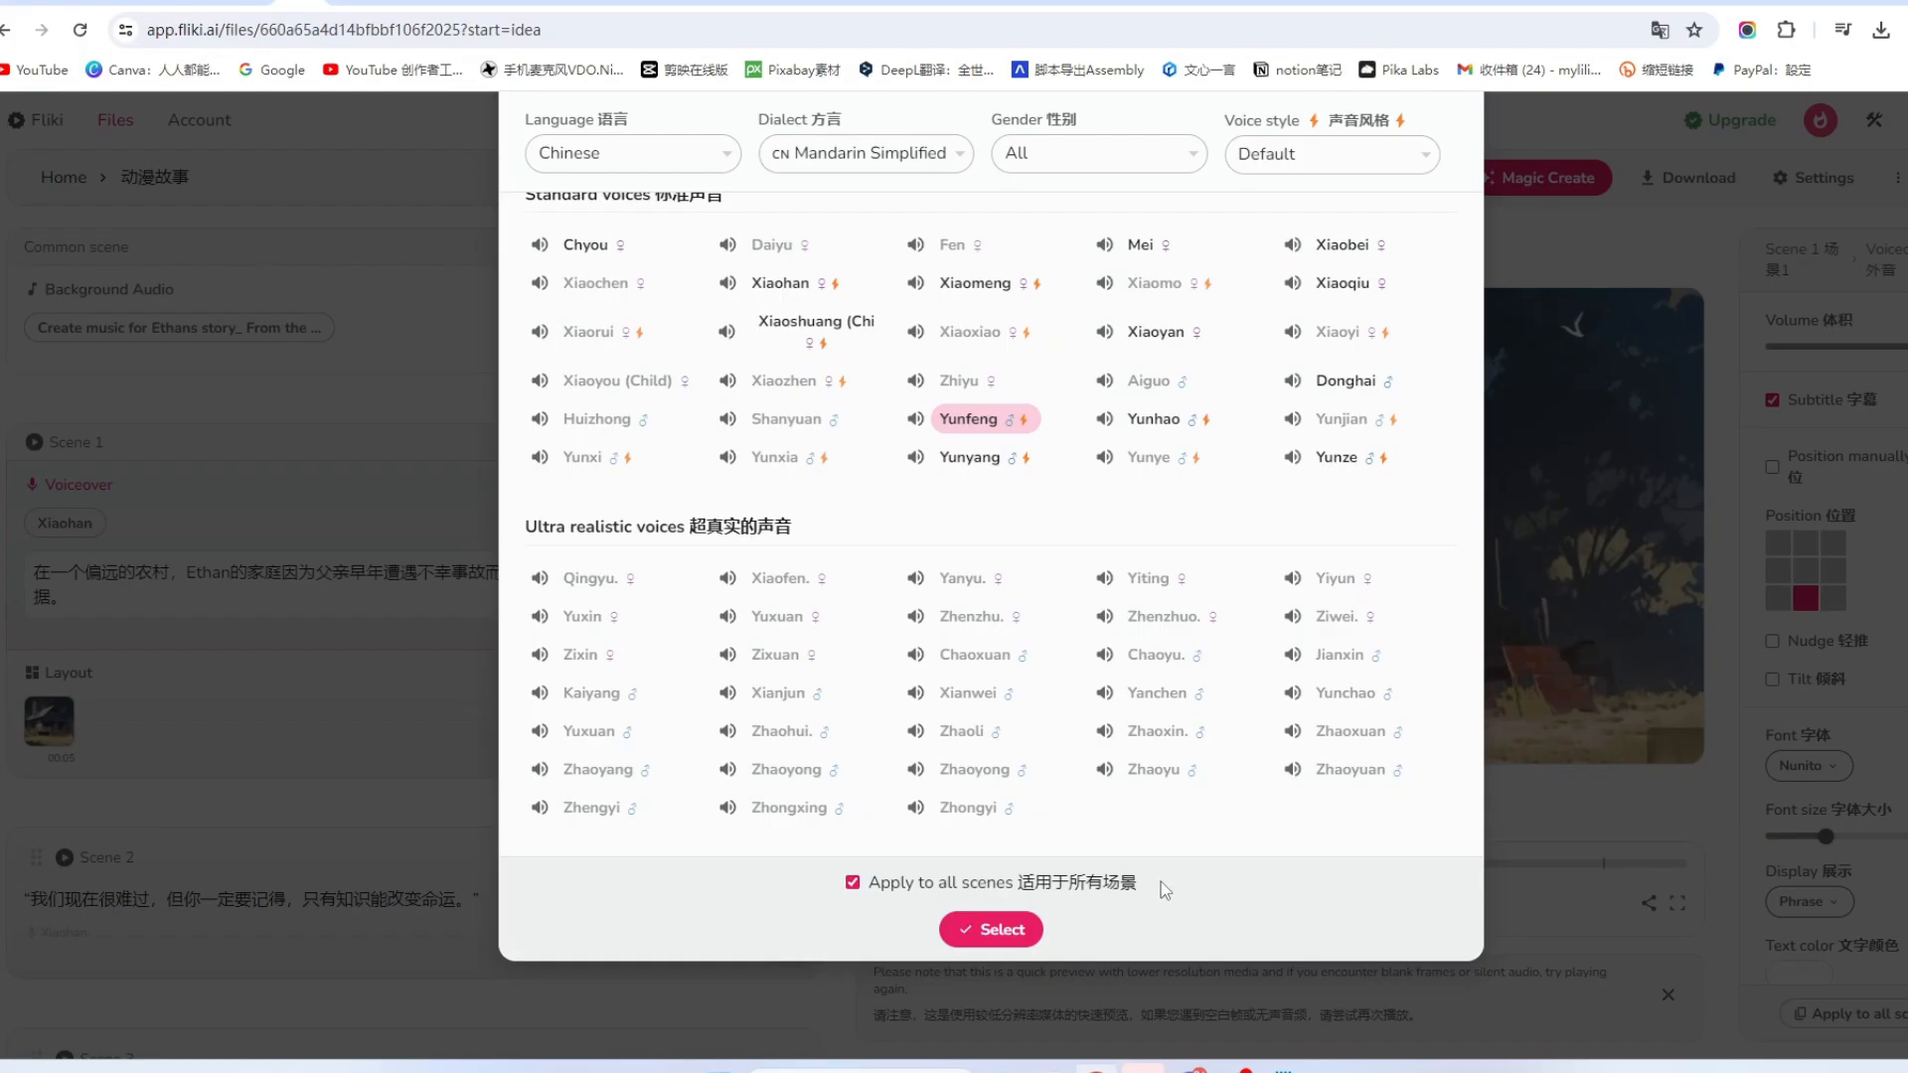
{"action": "left_click", "coordinate": [756, 923]}
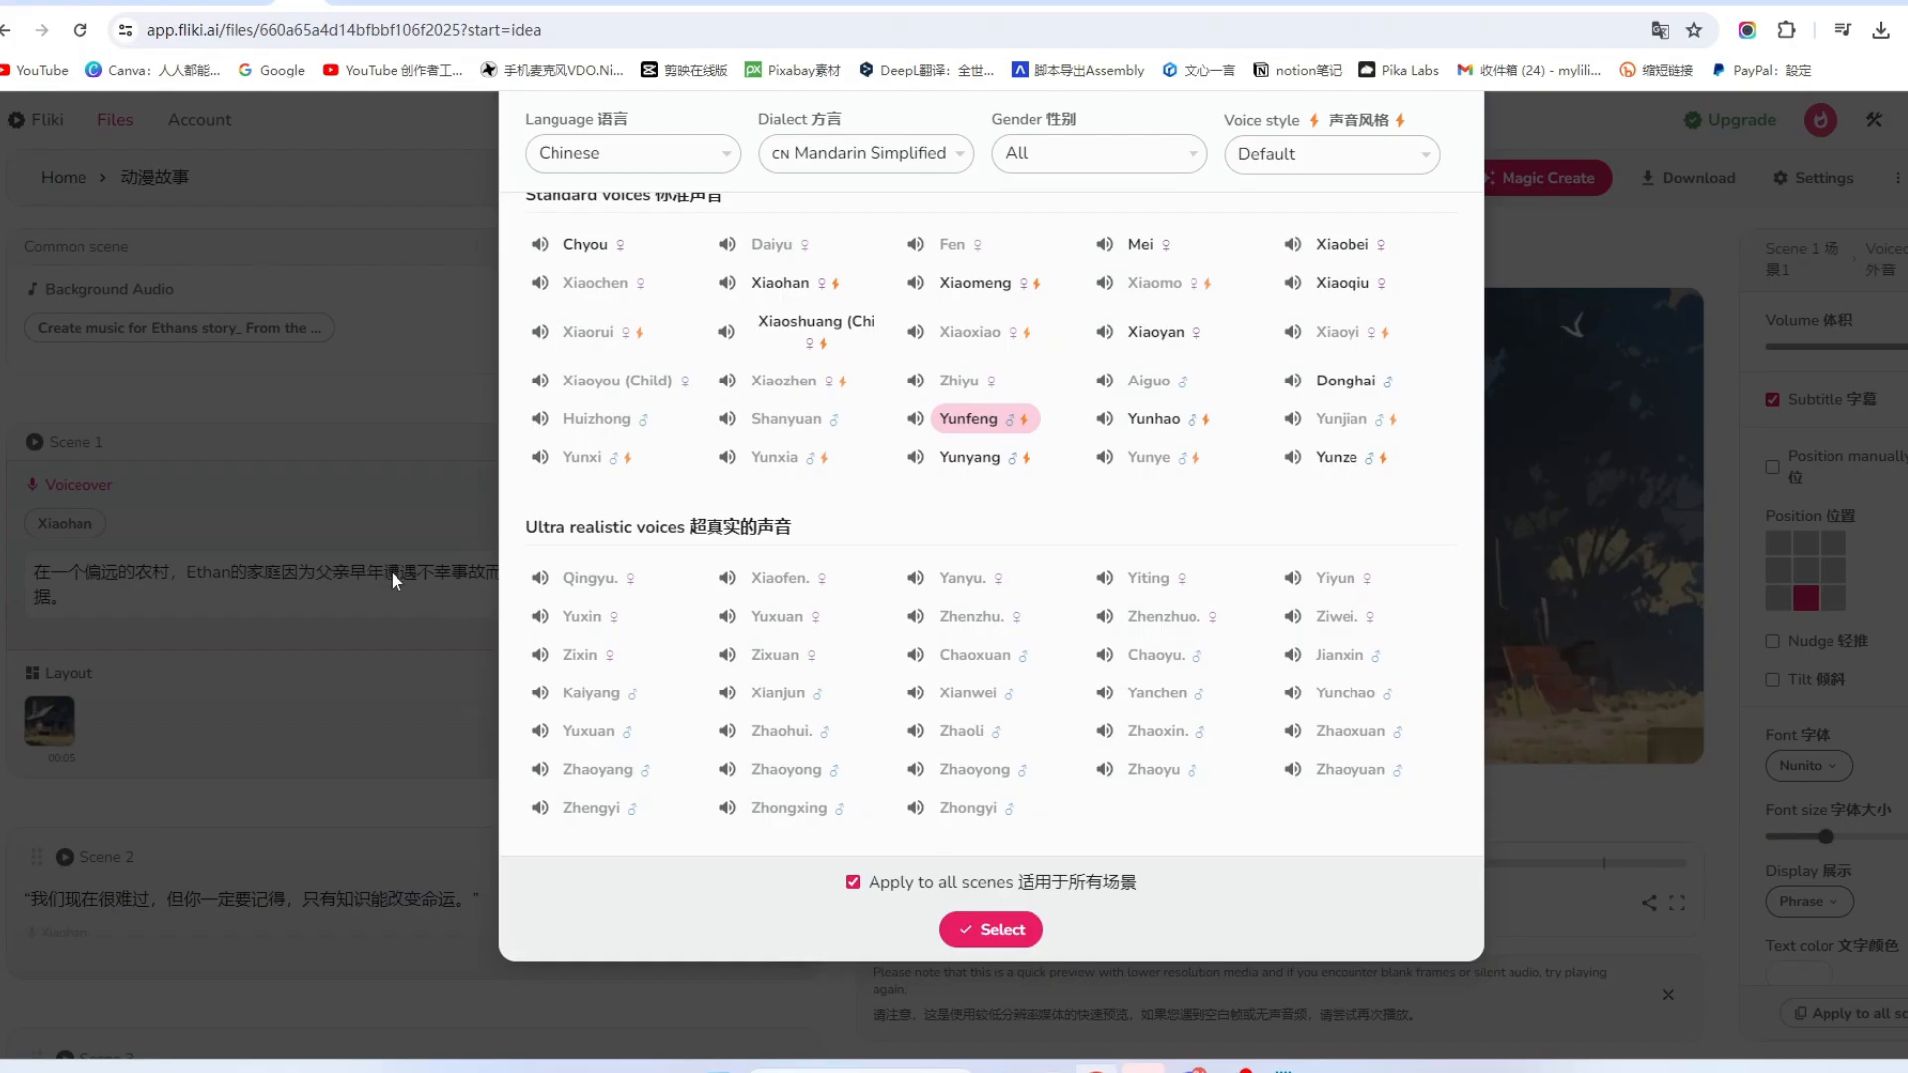
{"action": "left_click", "coordinate": [993, 929]}
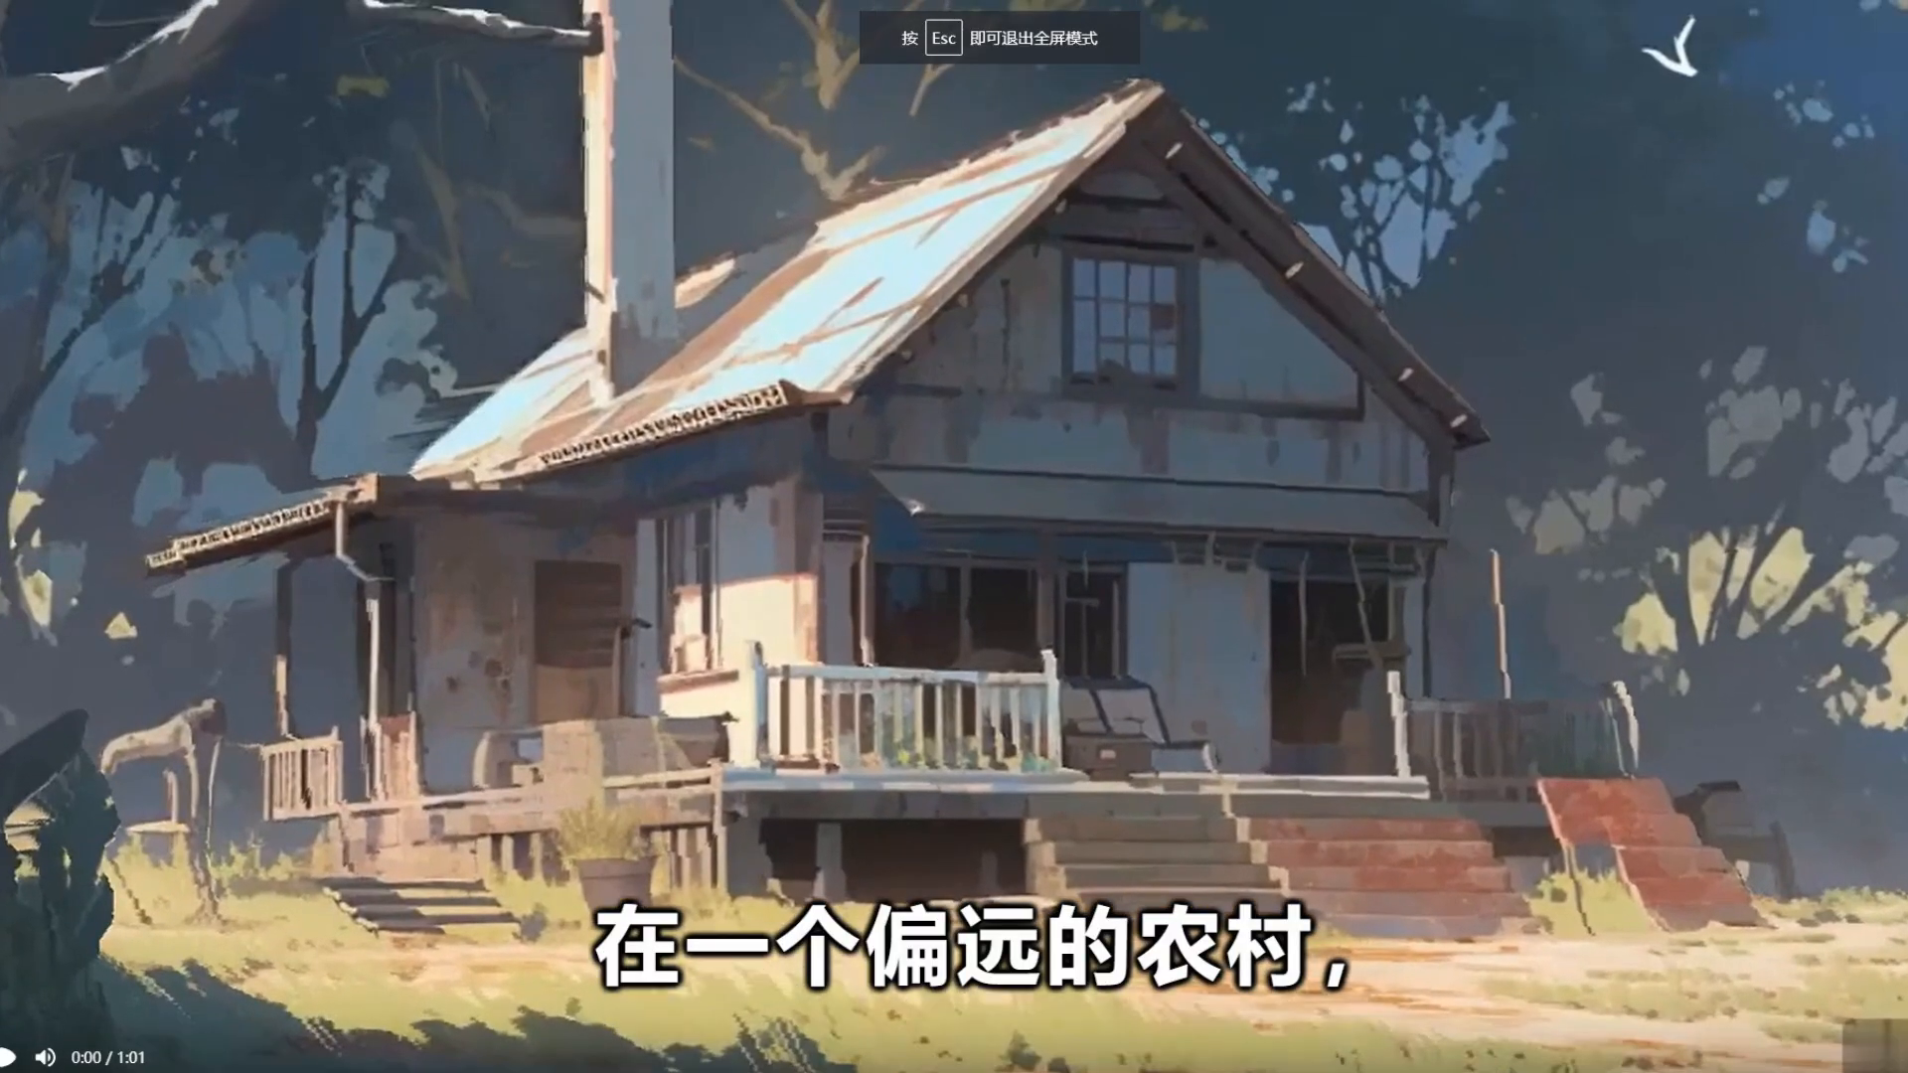